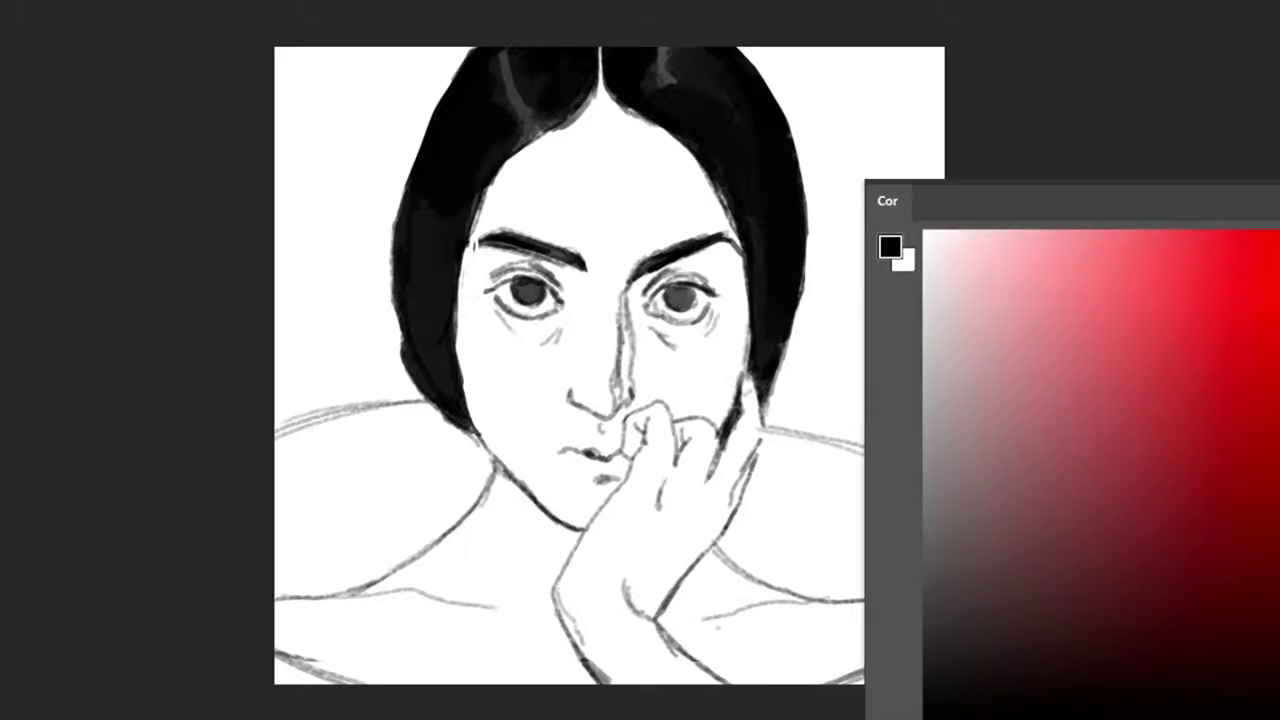
Step: Paint dark dusty rose into the top-right background and move that layer below the line art
{"action": "left_click_drag", "start_coordinate": [1037, 443], "coordinate": [1040, 512]}
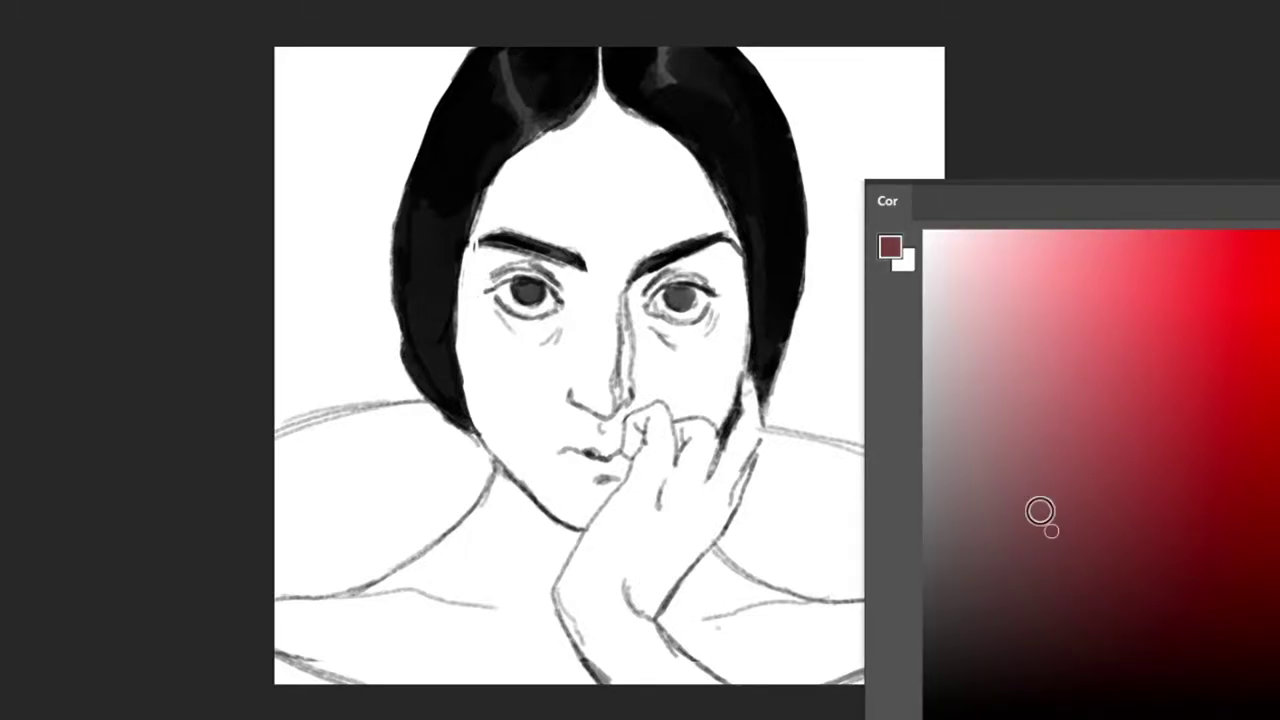
{"action": "mouse_move", "coordinate": [903, 86]}
{"action": "left_mouse_down"}
{"action": "mouse_move", "coordinate": [929, 14]}
{"action": "mouse_move", "coordinate": [857, 171]}
{"action": "mouse_move", "coordinate": [800, 90]}
{"action": "mouse_move", "coordinate": [740, 45]}
{"action": "mouse_move", "coordinate": [850, 260]}
{"action": "mouse_move", "coordinate": [900, 228]}
{"action": "mouse_move", "coordinate": [940, 230]}
{"action": "mouse_move", "coordinate": [850, 305]}
{"action": "left_mouse_up"}
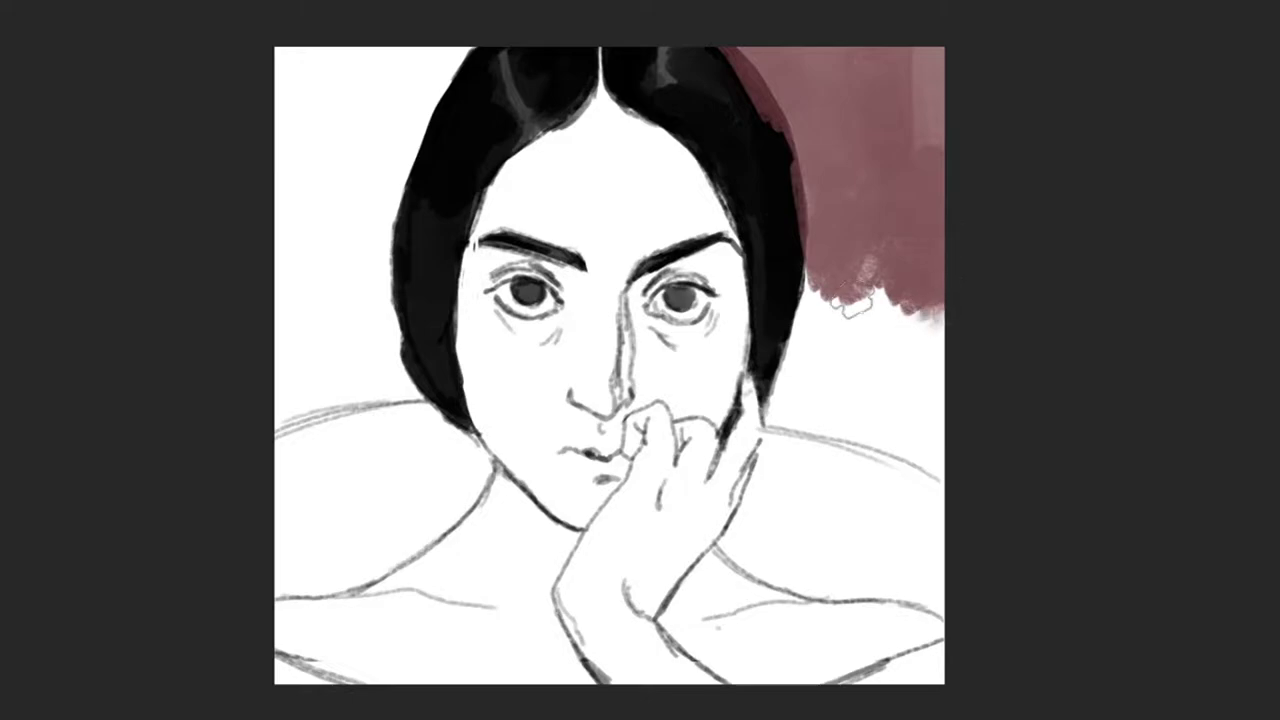
{"action": "key", "text": "F7"}
{"action": "left_click_drag", "start_coordinate": [1180, 502], "coordinate": [1180, 553]}
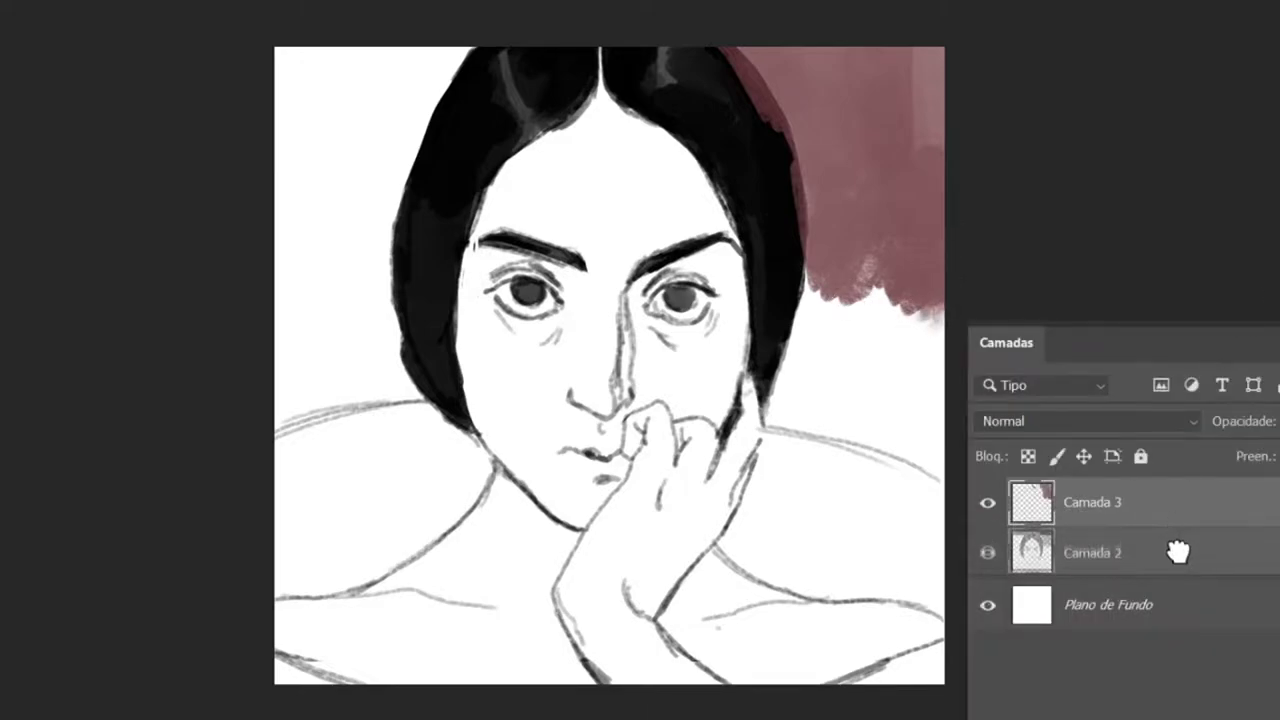
{"action": "key", "text": "F7"}
Step: Fill the upper-right, upper-left and beside-hair background with thicker rose paint
{"action": "mouse_move", "coordinate": [786, 40]}
{"action": "left_mouse_down"}
{"action": "mouse_move", "coordinate": [938, 172]}
{"action": "mouse_move", "coordinate": [802, 414]}
{"action": "mouse_move", "coordinate": [953, 421]}
{"action": "mouse_move", "coordinate": [760, 400]}
{"action": "mouse_move", "coordinate": [940, 460]}
{"action": "mouse_move", "coordinate": [850, 320]}
{"action": "mouse_move", "coordinate": [930, 352]}
{"action": "left_mouse_up"}
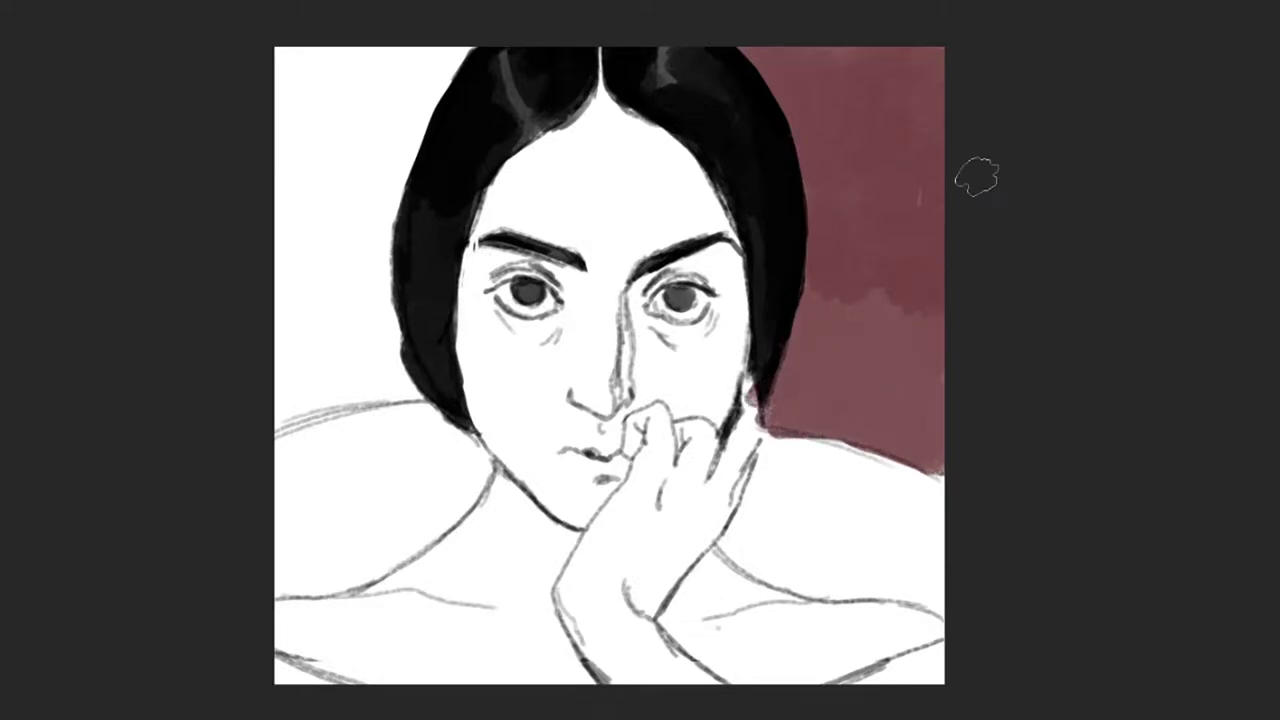
{"action": "left_click_drag", "start_coordinate": [945, 410], "coordinate": [815, 362]}
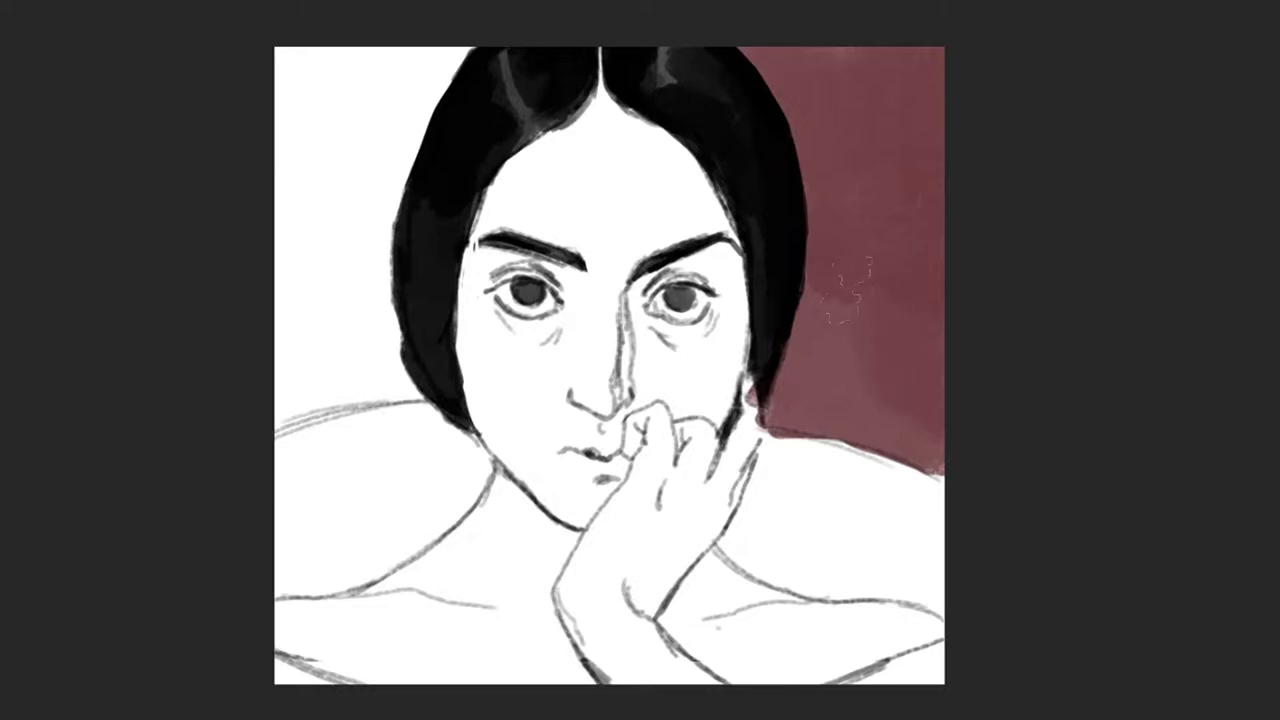
{"action": "mouse_move", "coordinate": [428, 71]}
{"action": "left_mouse_down"}
{"action": "mouse_move", "coordinate": [420, 120]}
{"action": "mouse_move", "coordinate": [360, 170]}
{"action": "mouse_move", "coordinate": [352, 30]}
{"action": "mouse_move", "coordinate": [263, 134]}
{"action": "mouse_move", "coordinate": [263, 243]}
{"action": "mouse_move", "coordinate": [300, 212]}
{"action": "mouse_move", "coordinate": [388, 192]}
{"action": "mouse_move", "coordinate": [358, 335]}
{"action": "mouse_move", "coordinate": [275, 282]}
{"action": "mouse_move", "coordinate": [323, 363]}
{"action": "mouse_move", "coordinate": [370, 385]}
{"action": "mouse_move", "coordinate": [300, 400]}
{"action": "mouse_move", "coordinate": [392, 352]}
{"action": "mouse_move", "coordinate": [370, 395]}
{"action": "mouse_move", "coordinate": [290, 415]}
{"action": "mouse_move", "coordinate": [395, 390]}
{"action": "mouse_move", "coordinate": [385, 375]}
{"action": "left_mouse_up"}
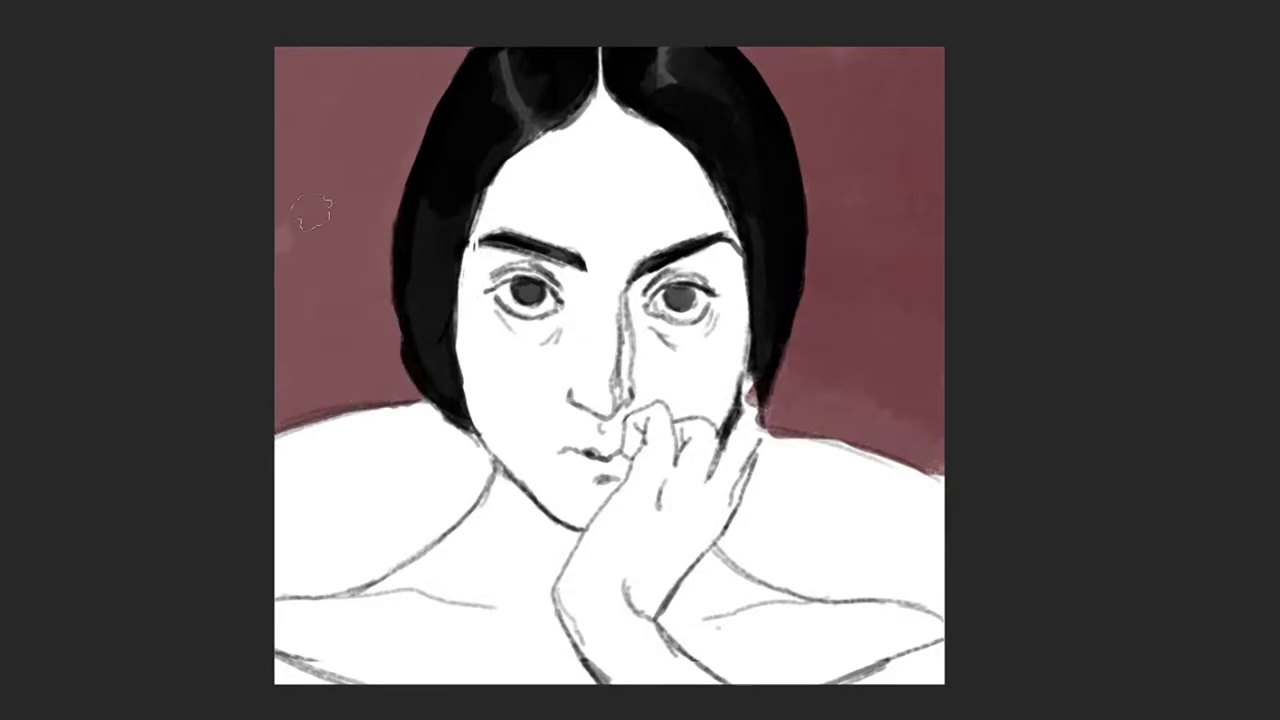
{"action": "mouse_move", "coordinate": [290, 410]}
{"action": "left_mouse_down"}
{"action": "mouse_move", "coordinate": [430, 385]}
{"action": "mouse_move", "coordinate": [300, 370]}
{"action": "mouse_move", "coordinate": [285, 335]}
{"action": "mouse_move", "coordinate": [300, 95]}
{"action": "mouse_move", "coordinate": [335, 55]}
{"action": "mouse_move", "coordinate": [360, 70]}
{"action": "mouse_move", "coordinate": [413, 38]}
{"action": "mouse_move", "coordinate": [400, 170]}
{"action": "mouse_move", "coordinate": [460, 60]}
{"action": "left_mouse_up"}
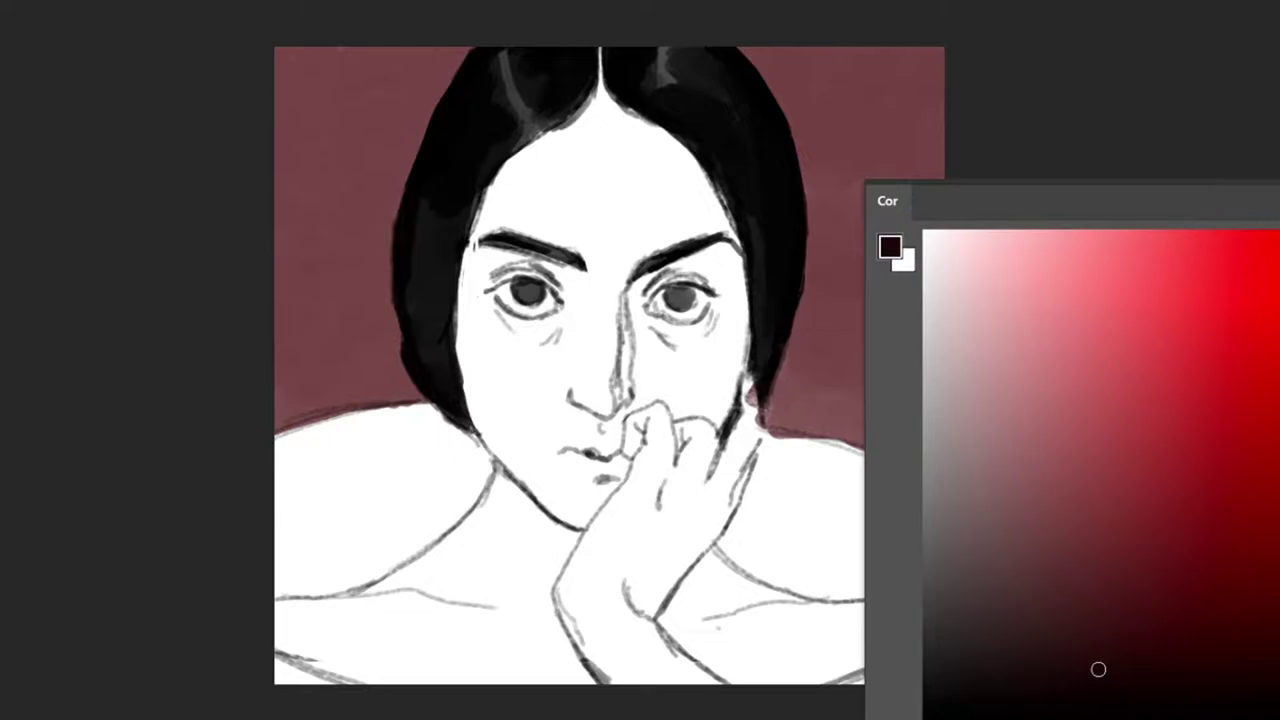
Step: Darken the top-right and top-left background with maroon strokes, using a larger brush
{"action": "mouse_move", "coordinate": [912, 62]}
{"action": "left_mouse_down"}
{"action": "mouse_move", "coordinate": [920, 160]}
{"action": "mouse_move", "coordinate": [860, 120]}
{"action": "mouse_move", "coordinate": [770, 100]}
{"action": "mouse_move", "coordinate": [860, 380]}
{"action": "mouse_move", "coordinate": [920, 180]}
{"action": "mouse_move", "coordinate": [966, 434]}
{"action": "mouse_move", "coordinate": [805, 360]}
{"action": "mouse_move", "coordinate": [790, 420]}
{"action": "mouse_move", "coordinate": [886, 400]}
{"action": "mouse_move", "coordinate": [829, 366]}
{"action": "mouse_move", "coordinate": [845, 425]}
{"action": "left_mouse_up"}
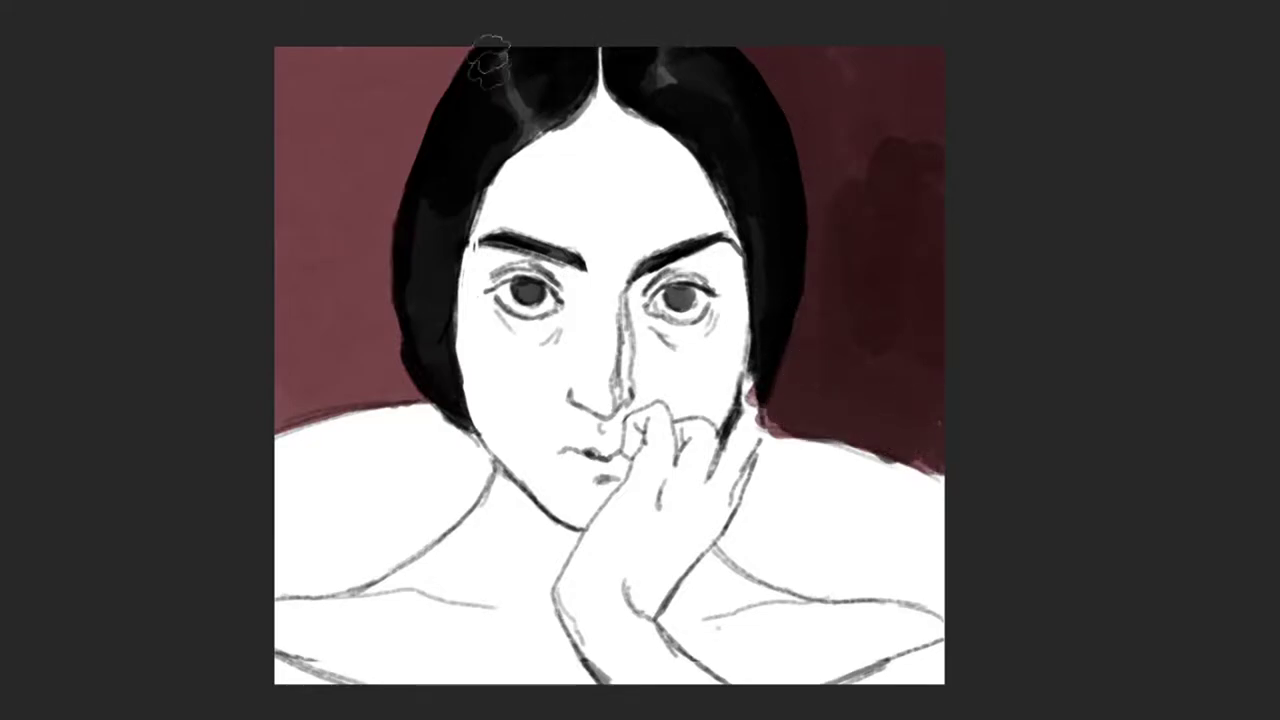
{"action": "mouse_move", "coordinate": [491, 51]}
{"action": "left_mouse_down"}
{"action": "mouse_move", "coordinate": [423, 40]}
{"action": "mouse_move", "coordinate": [333, 150]}
{"action": "mouse_move", "coordinate": [280, 108]}
{"action": "mouse_move", "coordinate": [391, 108]}
{"action": "mouse_move", "coordinate": [290, 300]}
{"action": "mouse_move", "coordinate": [362, 228]}
{"action": "mouse_move", "coordinate": [385, 380]}
{"action": "mouse_move", "coordinate": [290, 410]}
{"action": "mouse_move", "coordinate": [377, 374]}
{"action": "mouse_move", "coordinate": [292, 230]}
{"action": "left_mouse_up"}
{"action": "key", "text": "bracketright"}
{"action": "key", "text": "bracketright"}
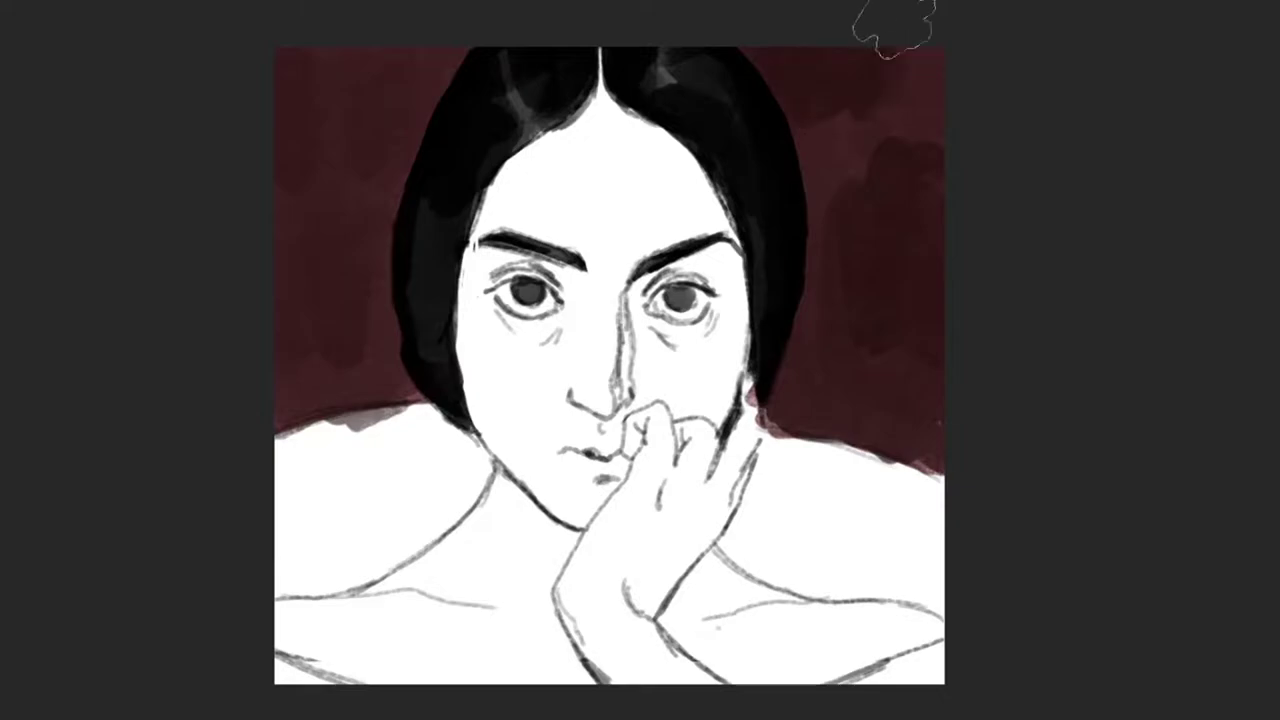
{"action": "left_click_drag", "start_coordinate": [294, 49], "coordinate": [265, 150]}
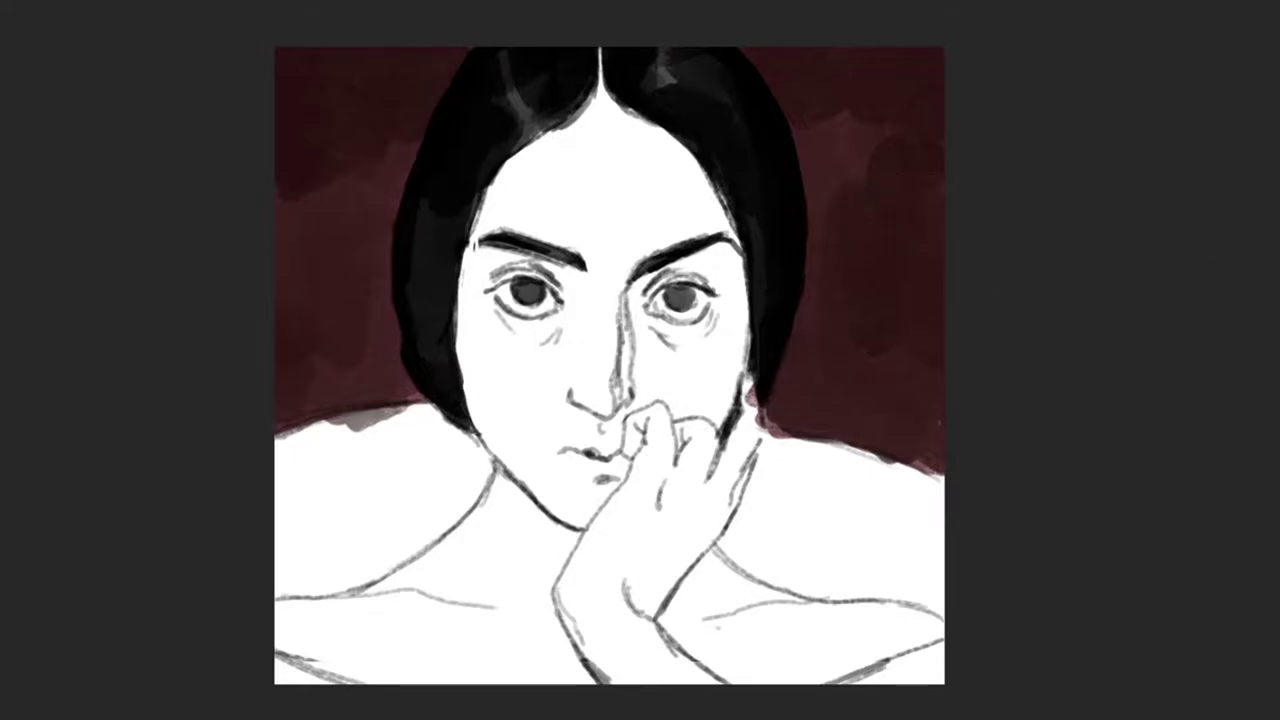
{"action": "key", "text": "F6"}
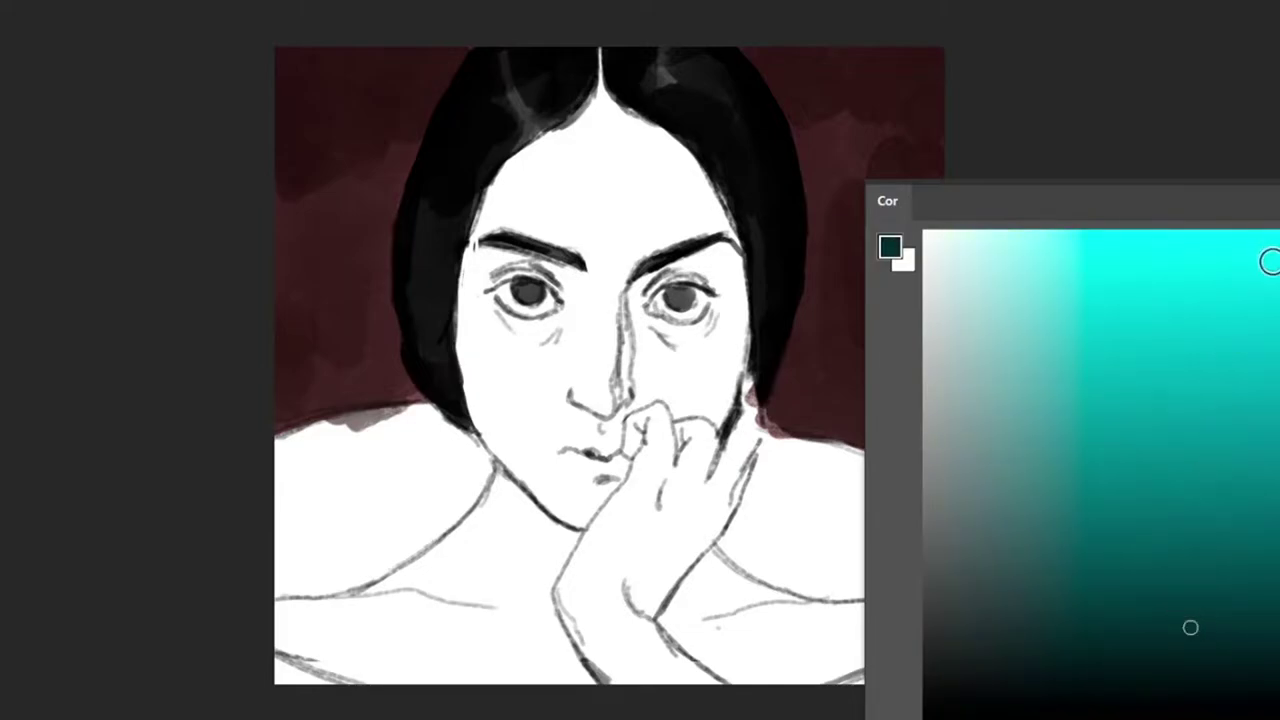
Step: Paint teal over the shoulders and shade both with darker teal
{"action": "key", "text": "F6"}
{"action": "mouse_move", "coordinate": [400, 470]}
{"action": "left_mouse_down"}
{"action": "mouse_move", "coordinate": [485, 455]}
{"action": "mouse_move", "coordinate": [285, 672]}
{"action": "mouse_move", "coordinate": [540, 530]}
{"action": "mouse_move", "coordinate": [880, 580]}
{"action": "mouse_move", "coordinate": [830, 425]}
{"action": "mouse_move", "coordinate": [920, 660]}
{"action": "mouse_move", "coordinate": [740, 500]}
{"action": "mouse_move", "coordinate": [700, 690]}
{"action": "left_mouse_up"}
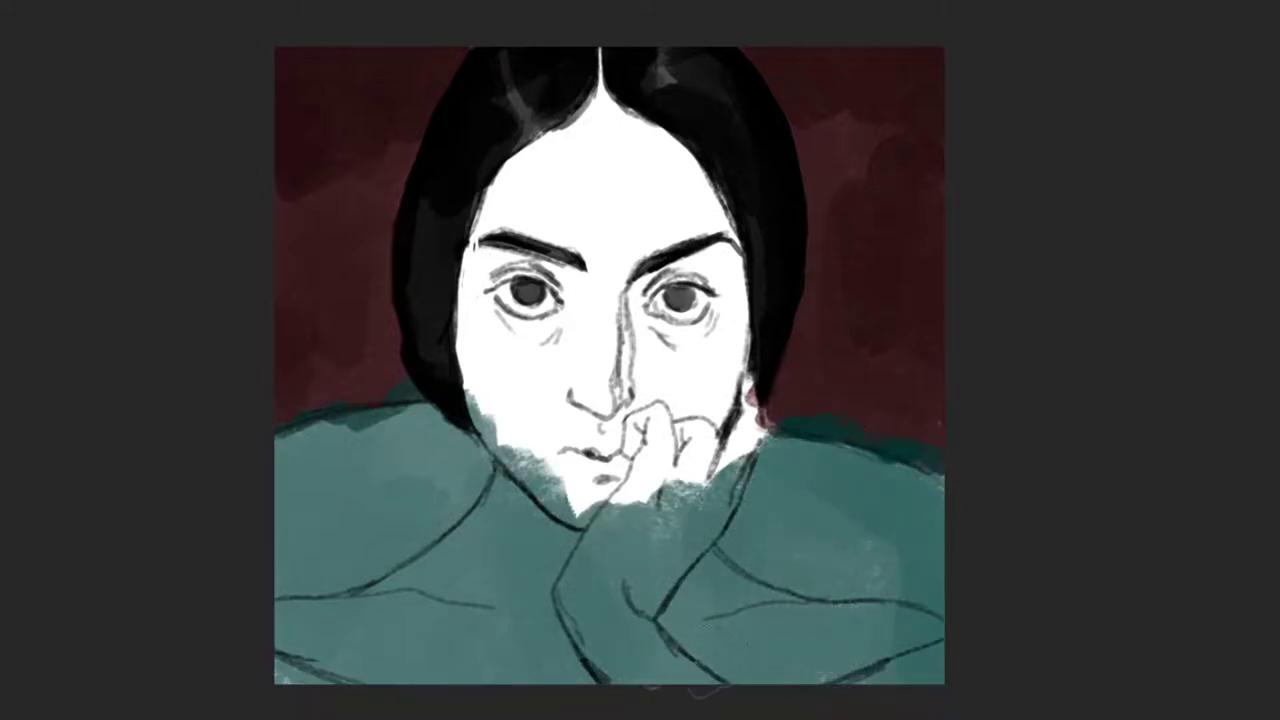
{"action": "mouse_move", "coordinate": [320, 470]}
{"action": "left_mouse_down"}
{"action": "mouse_move", "coordinate": [350, 495]}
{"action": "mouse_move", "coordinate": [420, 470]}
{"action": "mouse_move", "coordinate": [480, 475]}
{"action": "left_mouse_up"}
{"action": "mouse_move", "coordinate": [805, 485]}
{"action": "left_mouse_down"}
{"action": "mouse_move", "coordinate": [760, 500]}
{"action": "mouse_move", "coordinate": [850, 560]}
{"action": "mouse_move", "coordinate": [920, 500]}
{"action": "left_mouse_up"}
{"action": "key", "text": "F6"}
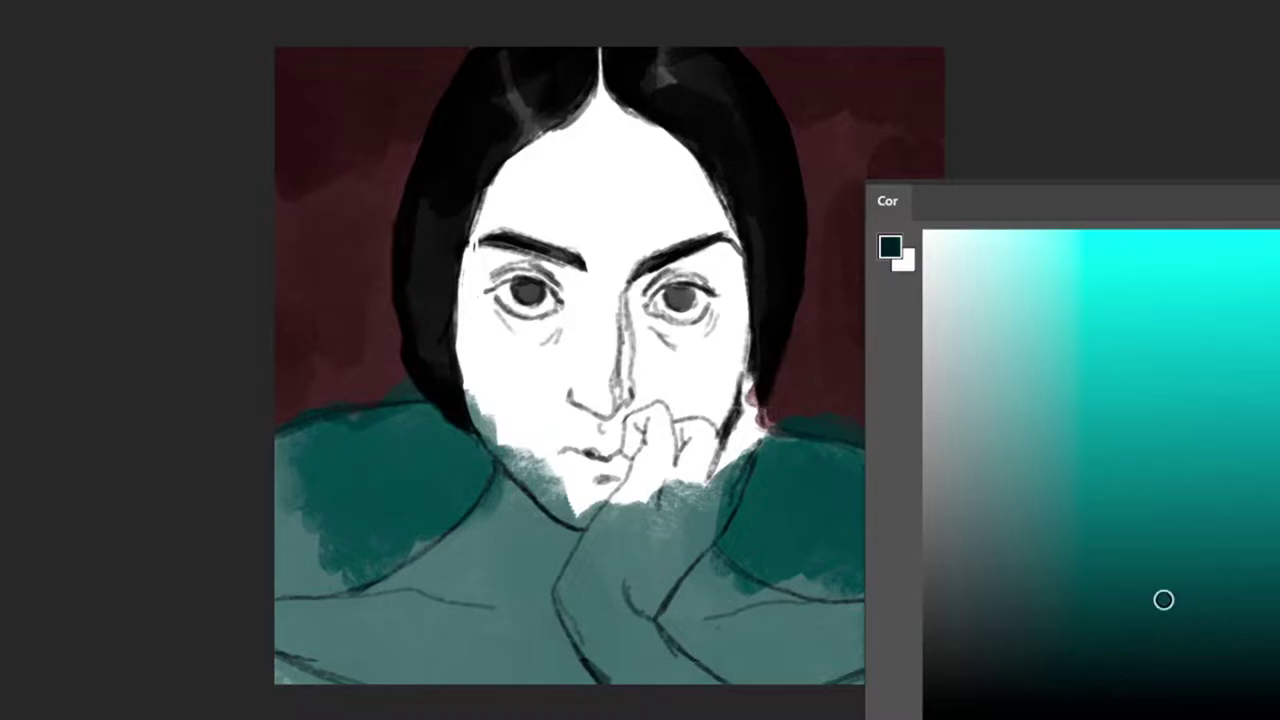
{"action": "key", "text": "F6"}
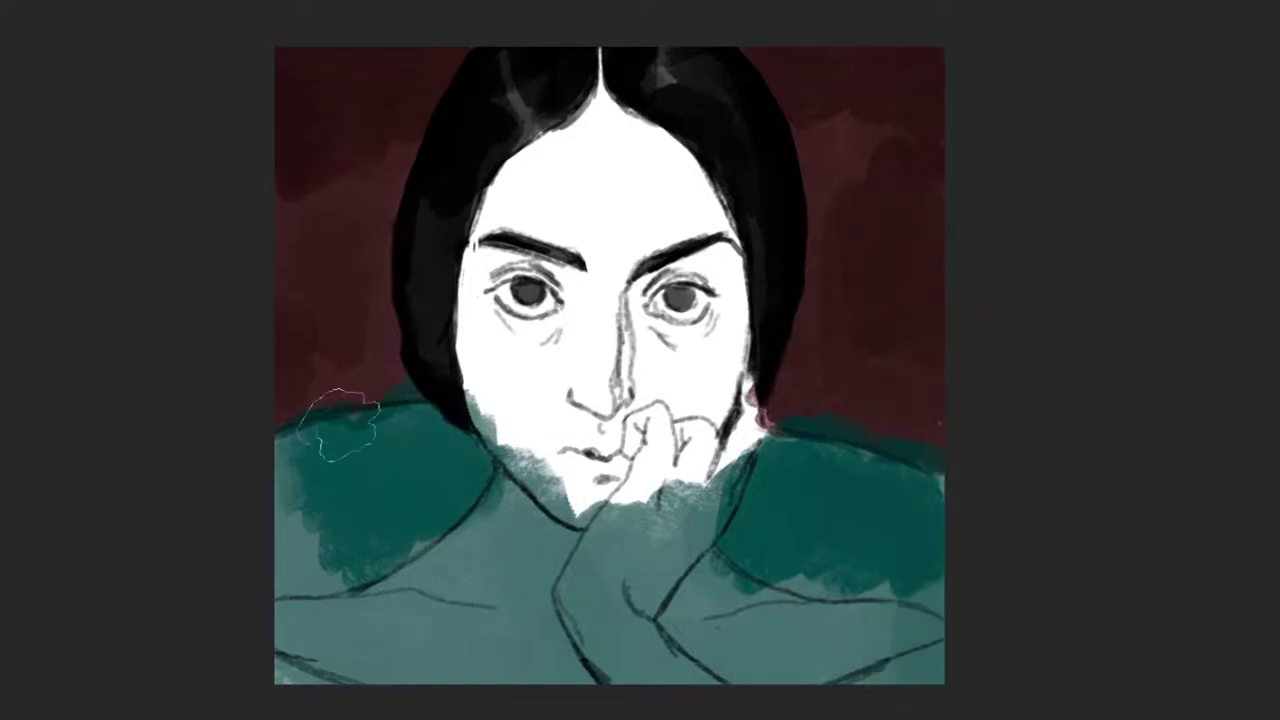
{"action": "mouse_move", "coordinate": [370, 475]}
{"action": "left_mouse_down"}
{"action": "mouse_move", "coordinate": [430, 500]}
{"action": "mouse_move", "coordinate": [320, 580]}
{"action": "mouse_move", "coordinate": [310, 500]}
{"action": "left_mouse_up"}
{"action": "mouse_move", "coordinate": [775, 500]}
{"action": "left_mouse_down"}
{"action": "mouse_move", "coordinate": [771, 528]}
{"action": "mouse_move", "coordinate": [857, 500]}
{"action": "mouse_move", "coordinate": [828, 400]}
{"action": "mouse_move", "coordinate": [900, 390]}
{"action": "mouse_move", "coordinate": [808, 29]}
{"action": "mouse_move", "coordinate": [914, 63]}
{"action": "mouse_move", "coordinate": [931, 429]}
{"action": "left_mouse_up"}
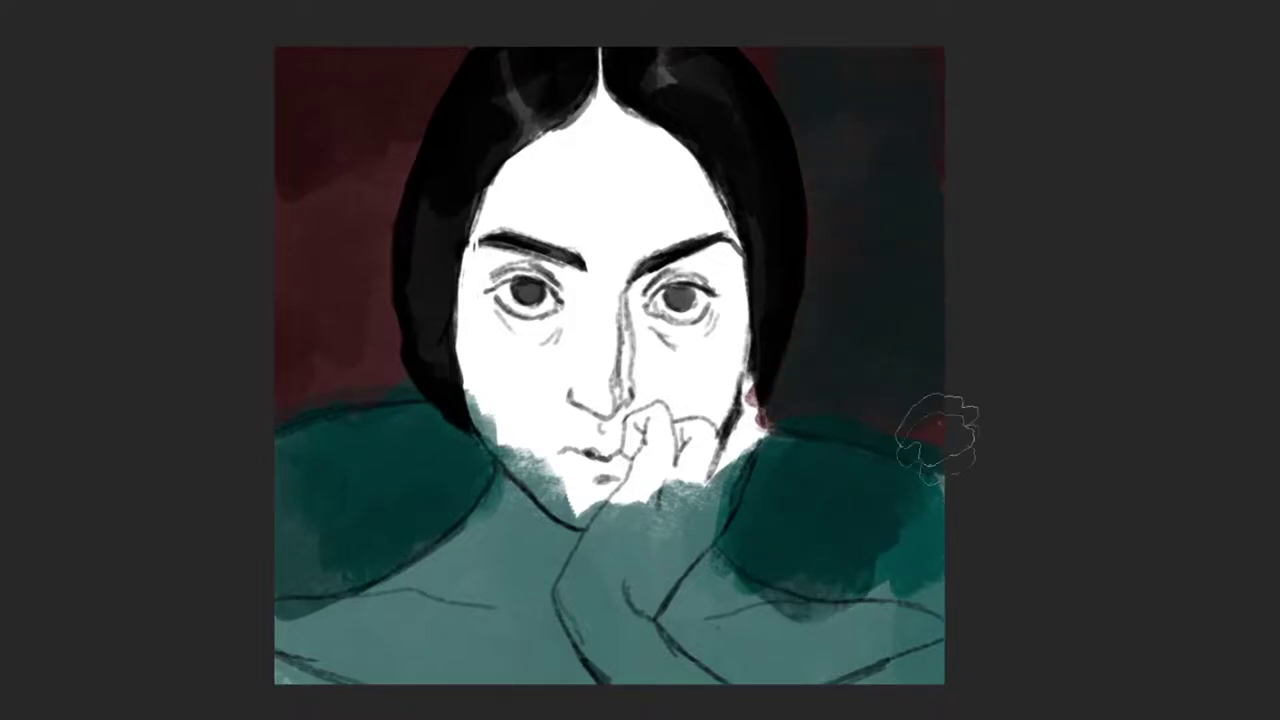
Step: Darken the upper-left corner, upper-right background and right edge nearly to black
{"action": "mouse_move", "coordinate": [398, 170]}
{"action": "left_mouse_down"}
{"action": "mouse_move", "coordinate": [337, 57]}
{"action": "mouse_move", "coordinate": [532, 18]}
{"action": "left_mouse_up"}
{"action": "key", "text": "F6"}
{"action": "key", "text": "F6"}
{"action": "mouse_move", "coordinate": [805, 78]}
{"action": "left_mouse_down"}
{"action": "mouse_move", "coordinate": [923, 149]}
{"action": "mouse_move", "coordinate": [933, 430]}
{"action": "left_mouse_up"}
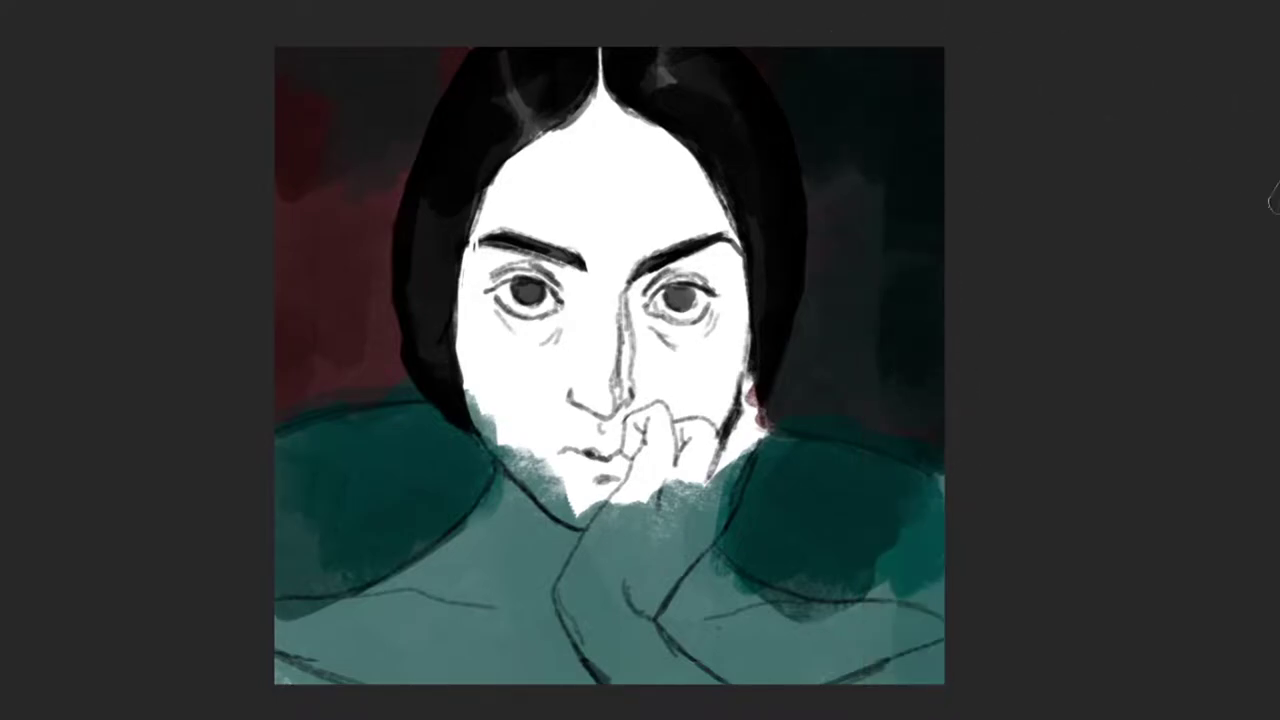
{"action": "key", "text": "F6"}
{"action": "left_click_drag", "start_coordinate": [1270, 400], "coordinate": [1270, 250]}
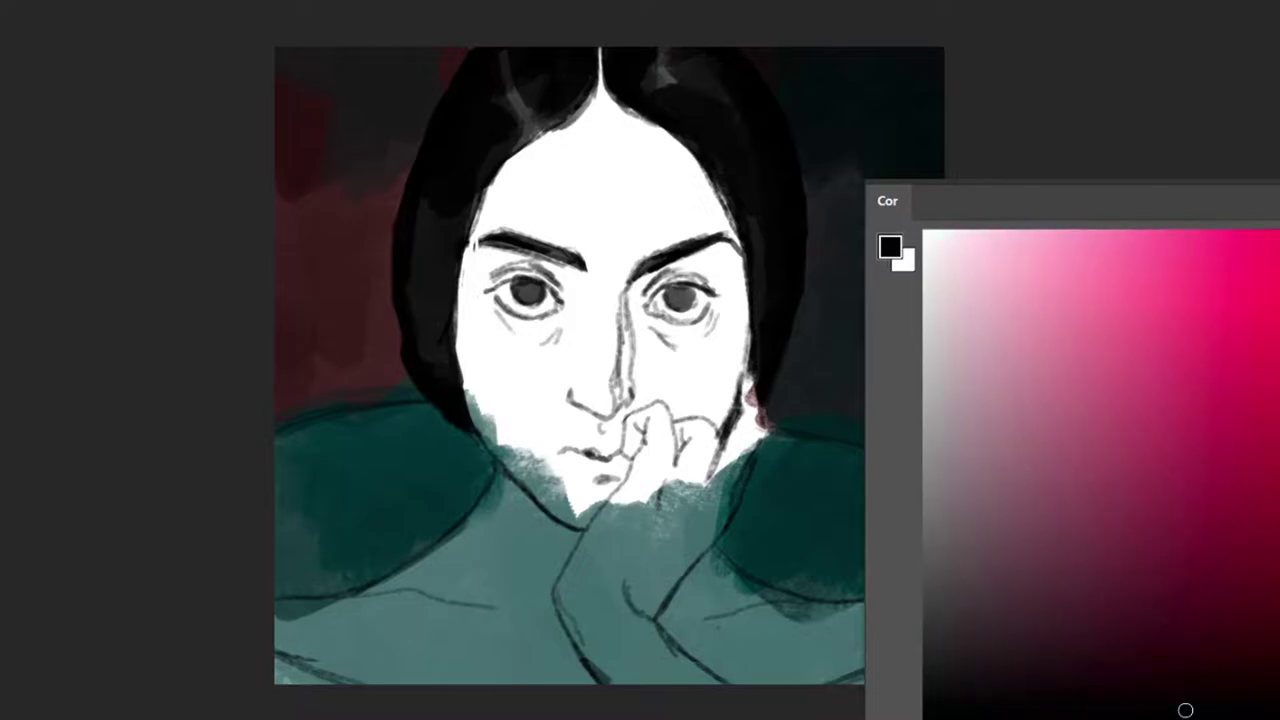
Step: Paint the upper-right background in dark maroon, then choose progressively darker maroons
{"action": "mouse_move", "coordinate": [1185, 710]}
{"action": "left_mouse_down"}
{"action": "mouse_move", "coordinate": [1143, 643]}
{"action": "mouse_move", "coordinate": [1198, 583]}
{"action": "left_mouse_up"}
{"action": "key", "text": "F6"}
{"action": "left_click_drag", "start_coordinate": [820, 137], "coordinate": [886, 71]}
{"action": "key", "text": "F6"}
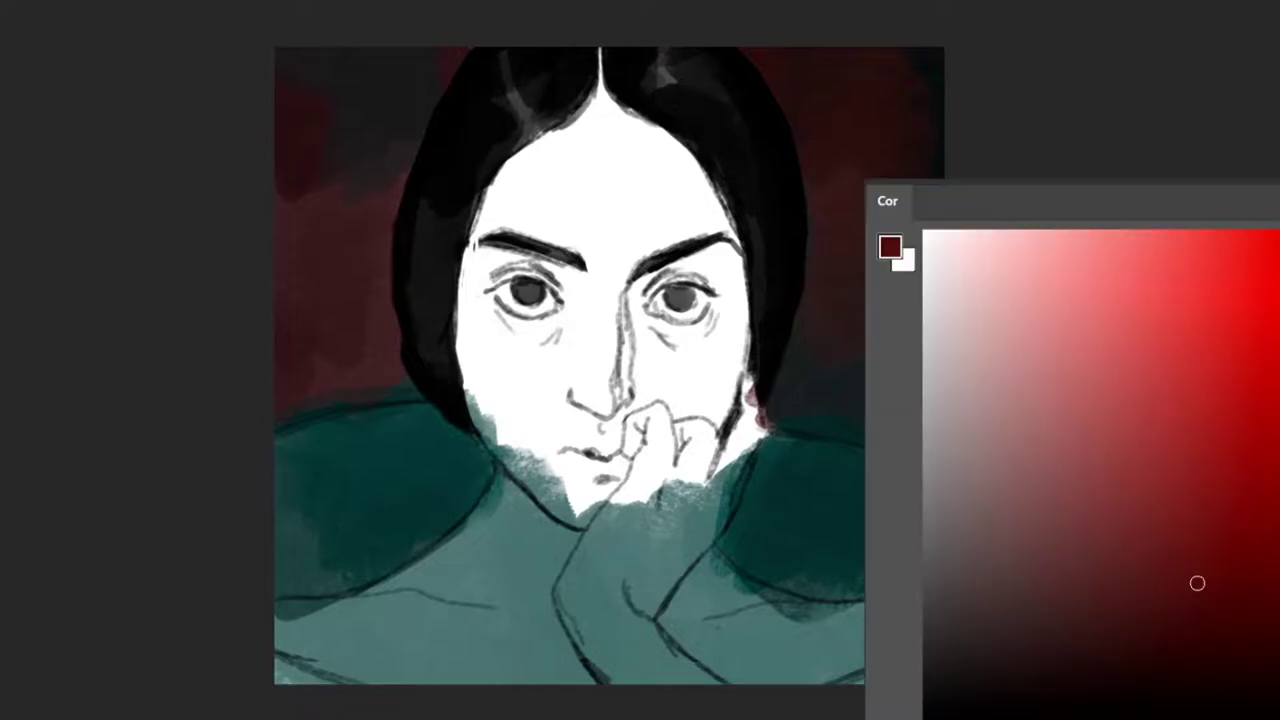
{"action": "left_click", "coordinate": [1140, 503]}
{"action": "left_click", "coordinate": [1181, 561]}
{"action": "key", "text": "F6"}
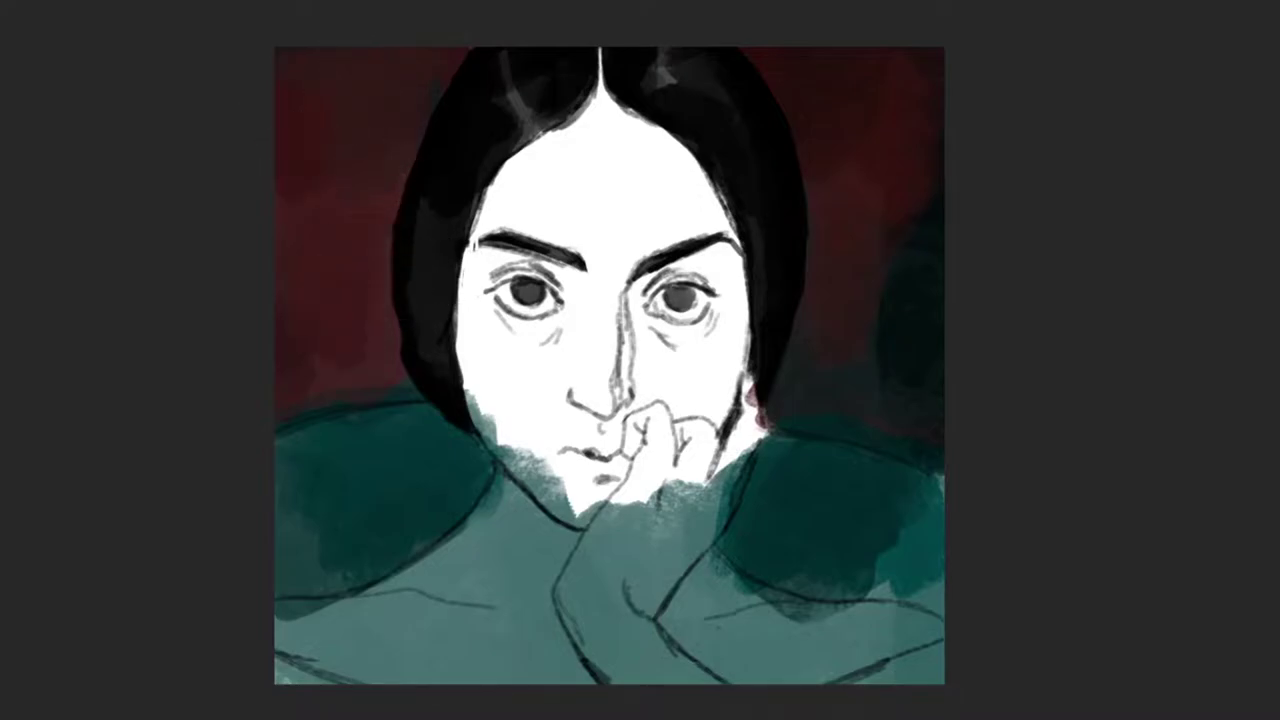
{"action": "key", "text": "F6"}
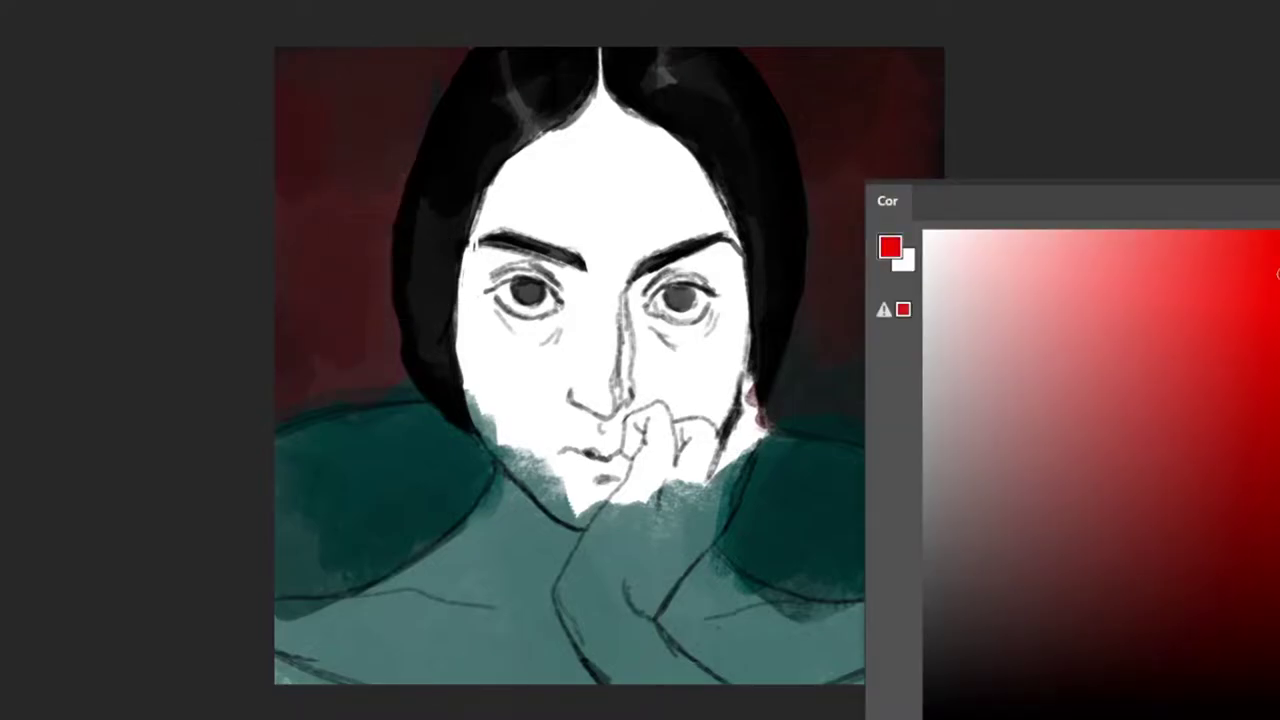
{"action": "left_click_drag", "start_coordinate": [1206, 597], "coordinate": [1230, 644]}
{"action": "key", "text": "F6"}
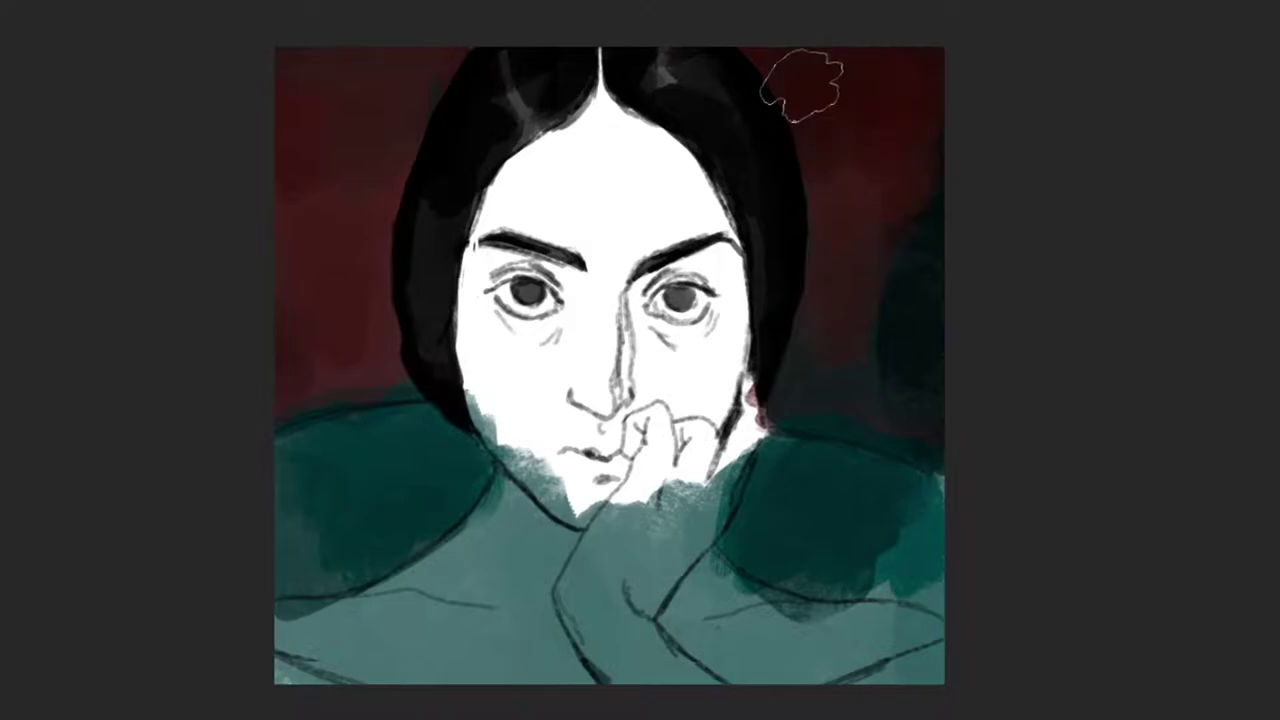
Step: Tint the upper background with dark navy strokes from right to left
{"action": "key", "text": "F6"}
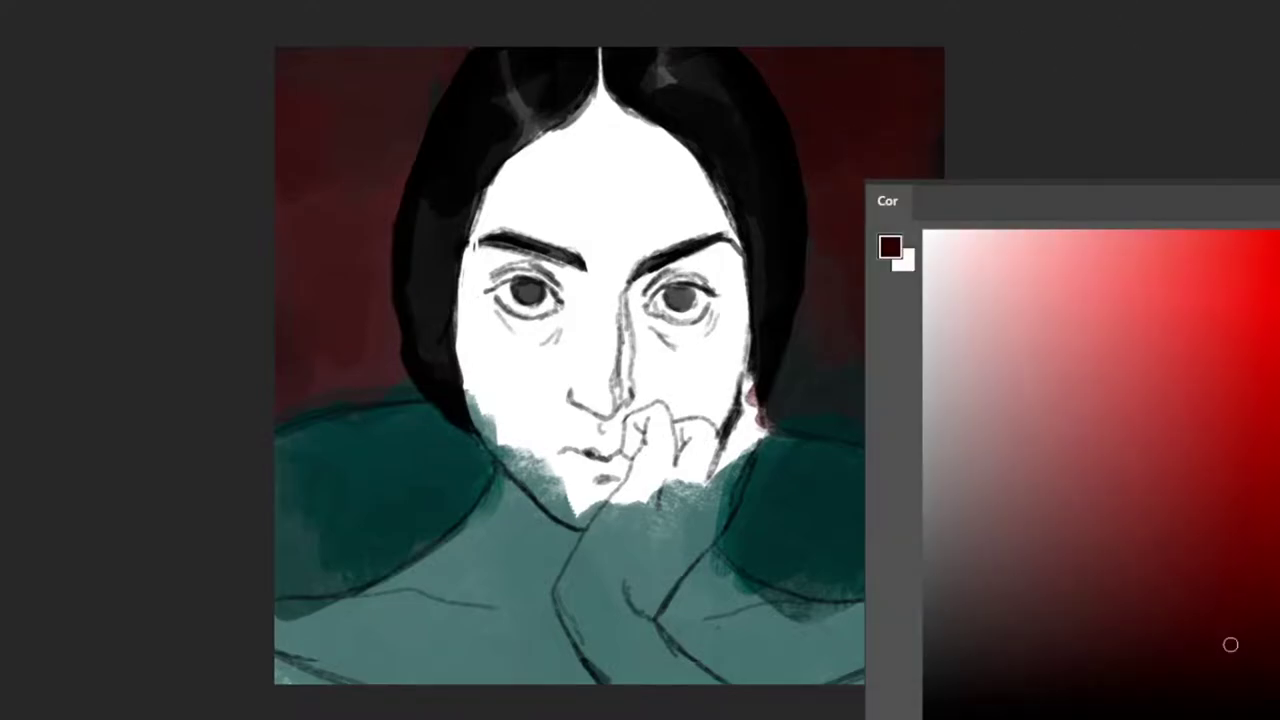
{"action": "left_click", "coordinate": [1275, 330]}
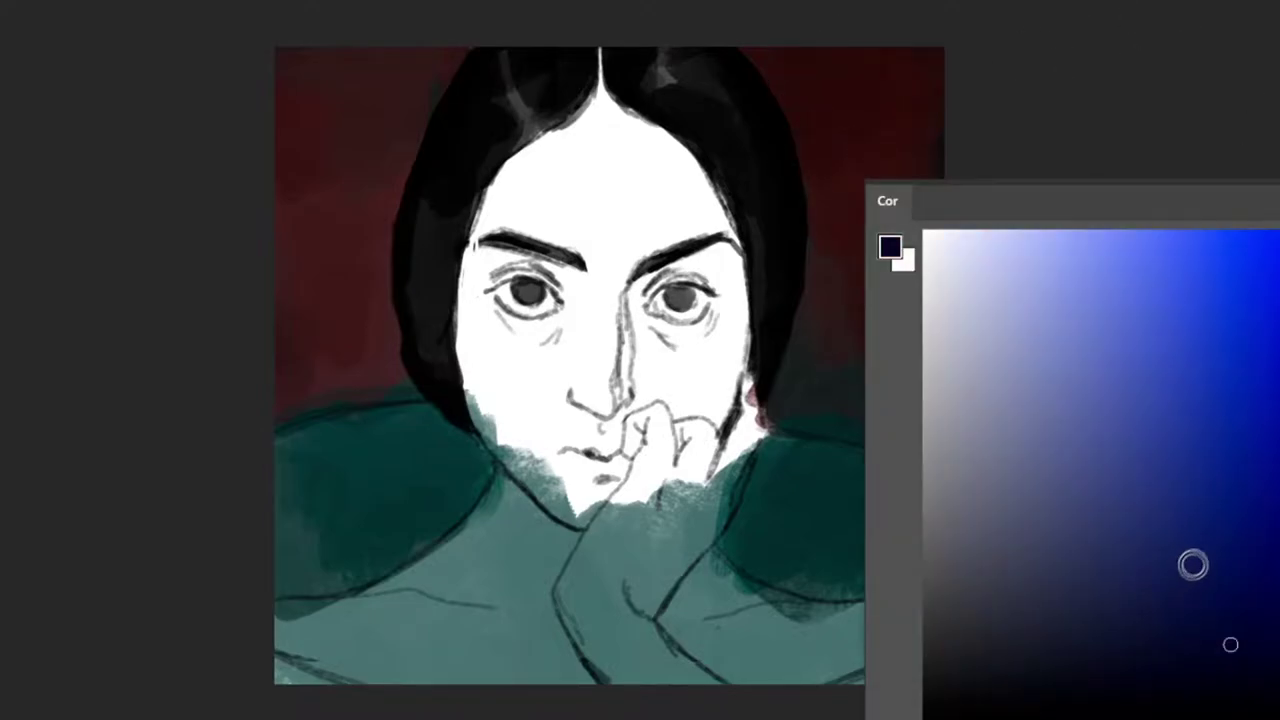
{"action": "key", "text": "F6"}
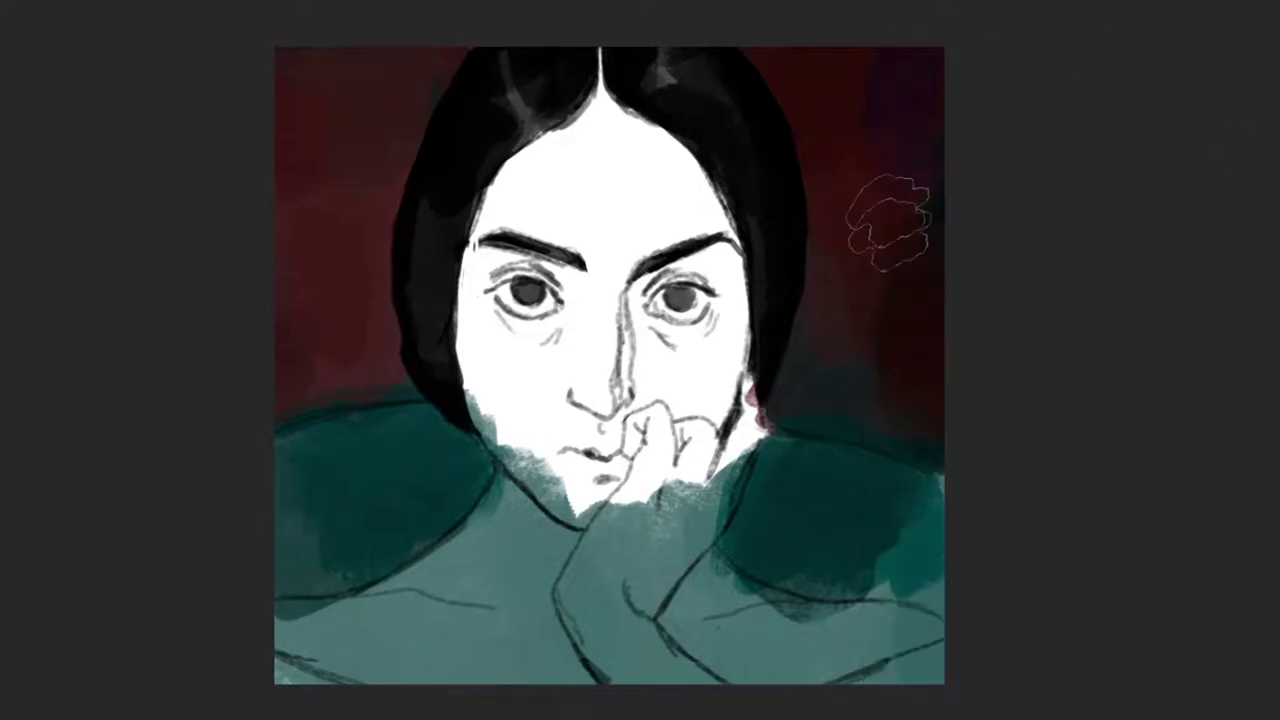
{"action": "mouse_move", "coordinate": [820, 138]}
{"action": "left_mouse_down"}
{"action": "mouse_move", "coordinate": [400, 86]}
{"action": "mouse_move", "coordinate": [323, 30]}
{"action": "mouse_move", "coordinate": [295, 283]}
{"action": "left_mouse_up"}
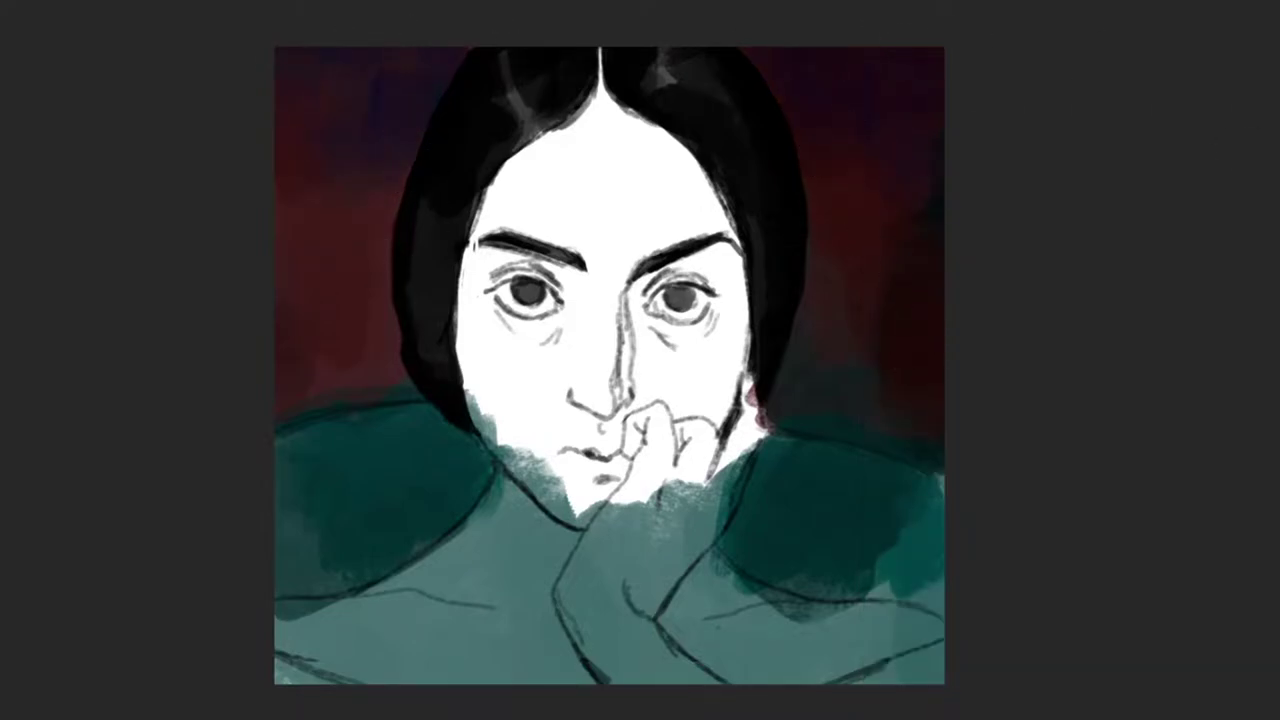
{"action": "key", "text": "F5"}
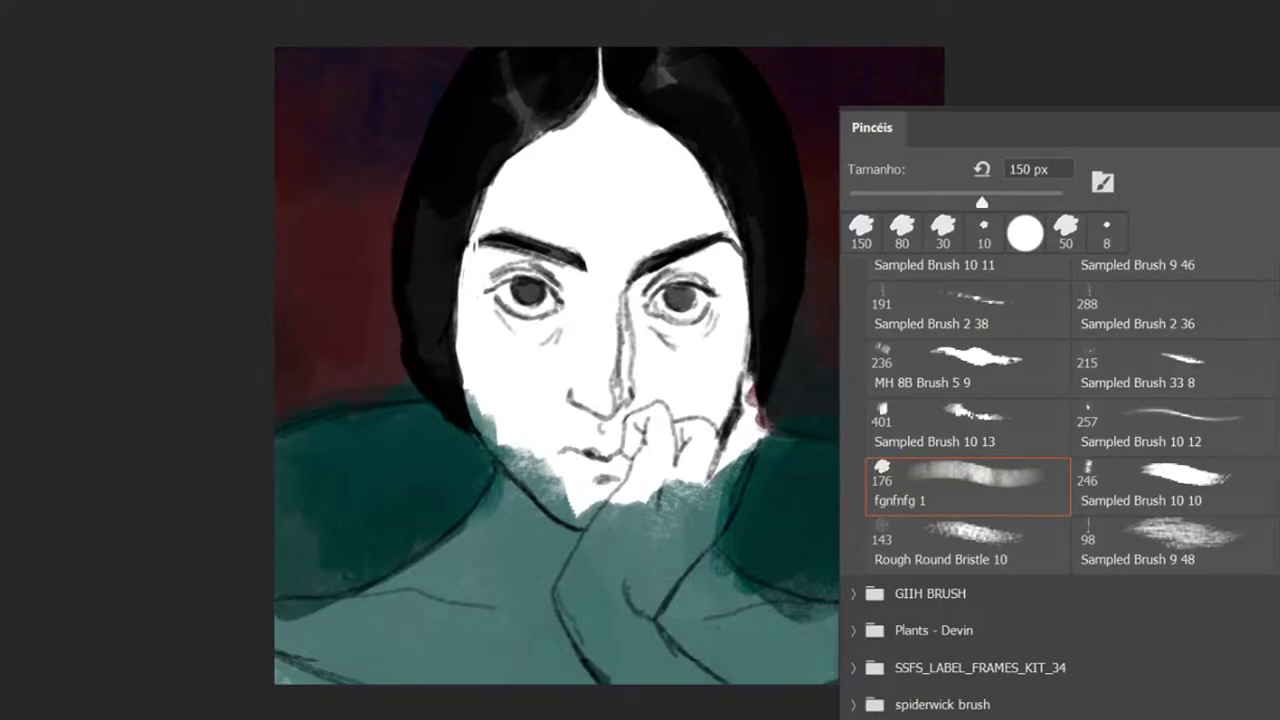
Step: Browse the brush presets list for a soft brush
{"action": "scroll", "coordinate": [1060, 480], "scroll_direction": "up", "scroll_amount": 3}
{"action": "scroll", "coordinate": [1060, 480], "scroll_direction": "up", "scroll_amount": 3}
{"action": "scroll", "coordinate": [1060, 480], "scroll_direction": "up", "scroll_amount": 3}
{"action": "scroll", "coordinate": [1060, 480], "scroll_direction": "up", "scroll_amount": 3}
{"action": "scroll", "coordinate": [1060, 490], "scroll_direction": "up", "scroll_amount": 2}
{"action": "scroll", "coordinate": [1060, 490], "scroll_direction": "down", "scroll_amount": 1}
{"action": "scroll", "coordinate": [1060, 490], "scroll_direction": "down", "scroll_amount": 1}
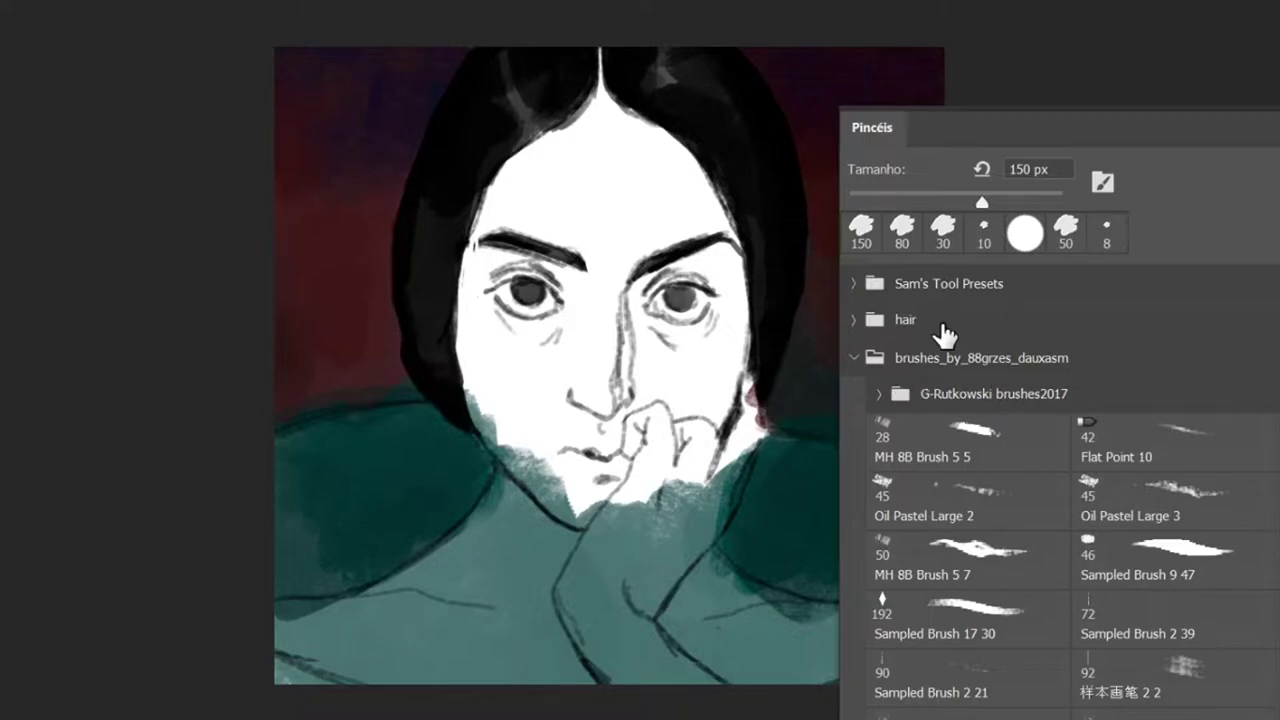
{"action": "scroll", "coordinate": [1060, 480], "scroll_direction": "down", "scroll_amount": 5}
{"action": "scroll", "coordinate": [1060, 480], "scroll_direction": "down", "scroll_amount": 5}
{"action": "scroll", "coordinate": [1060, 480], "scroll_direction": "down", "scroll_amount": 3}
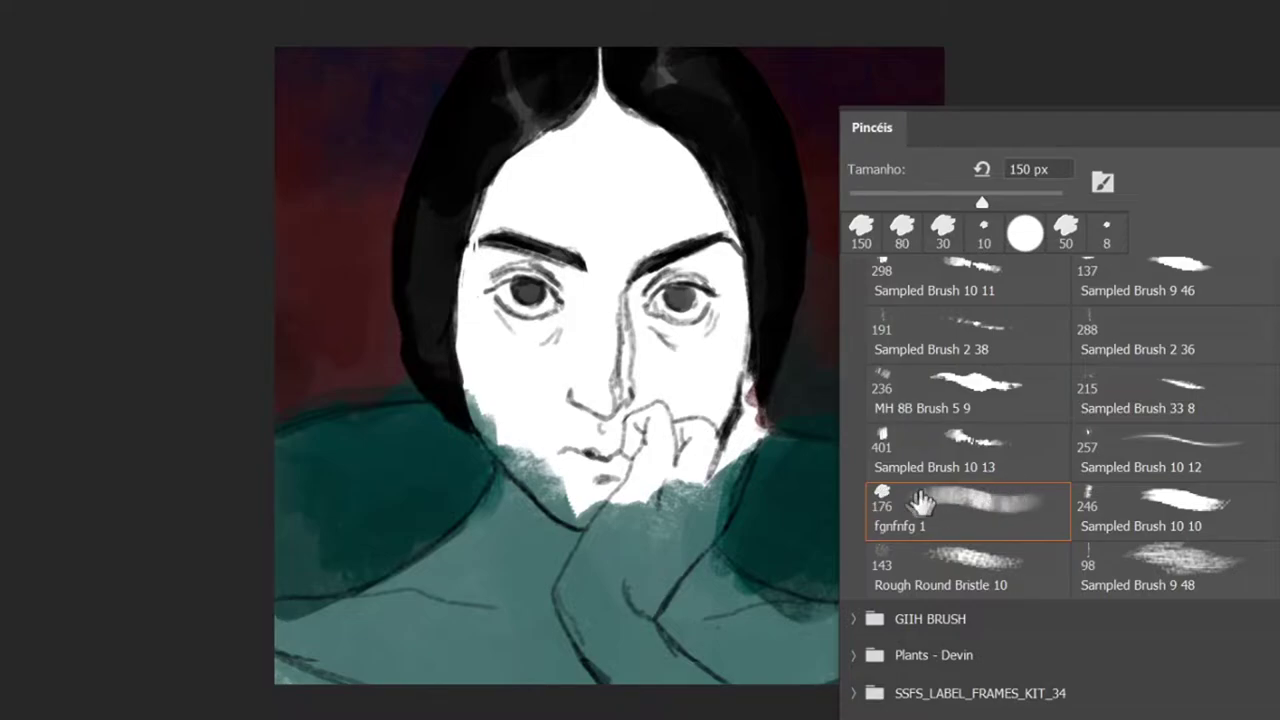
{"action": "key", "text": "F5"}
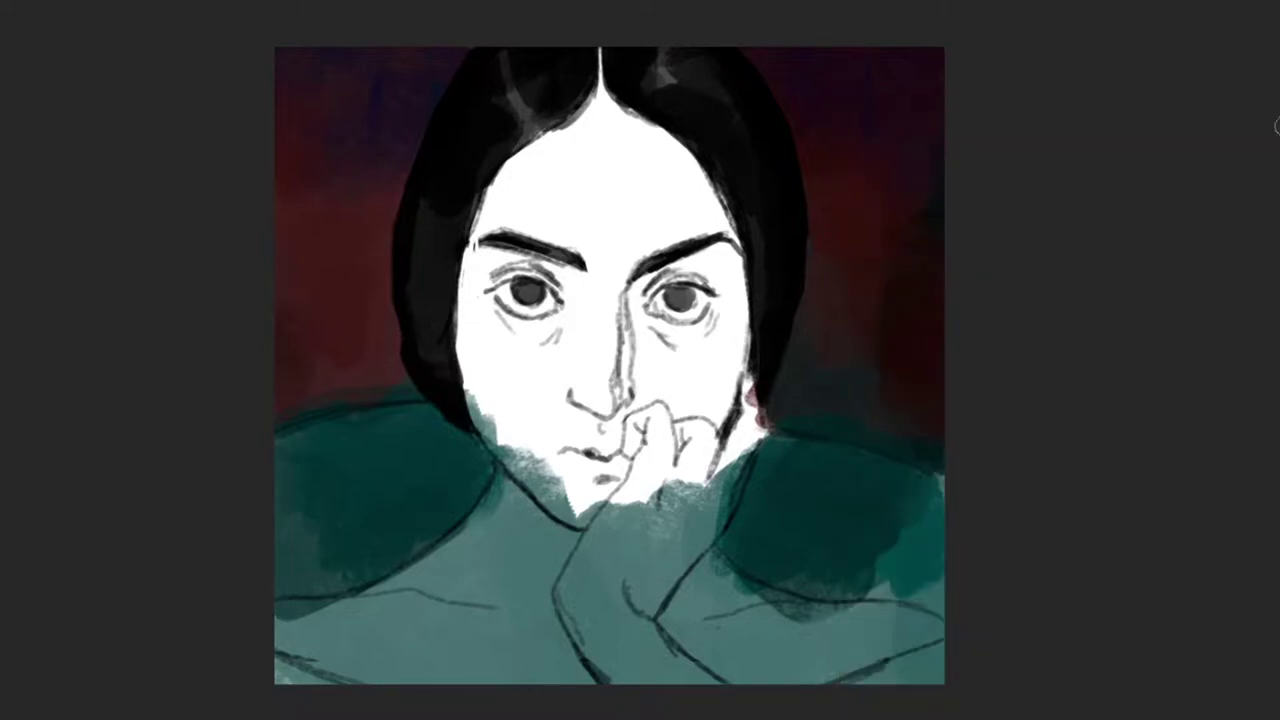
Step: Try Shape Dynamics in the brush settings, then turn it back off
{"action": "key", "text": "F5"}
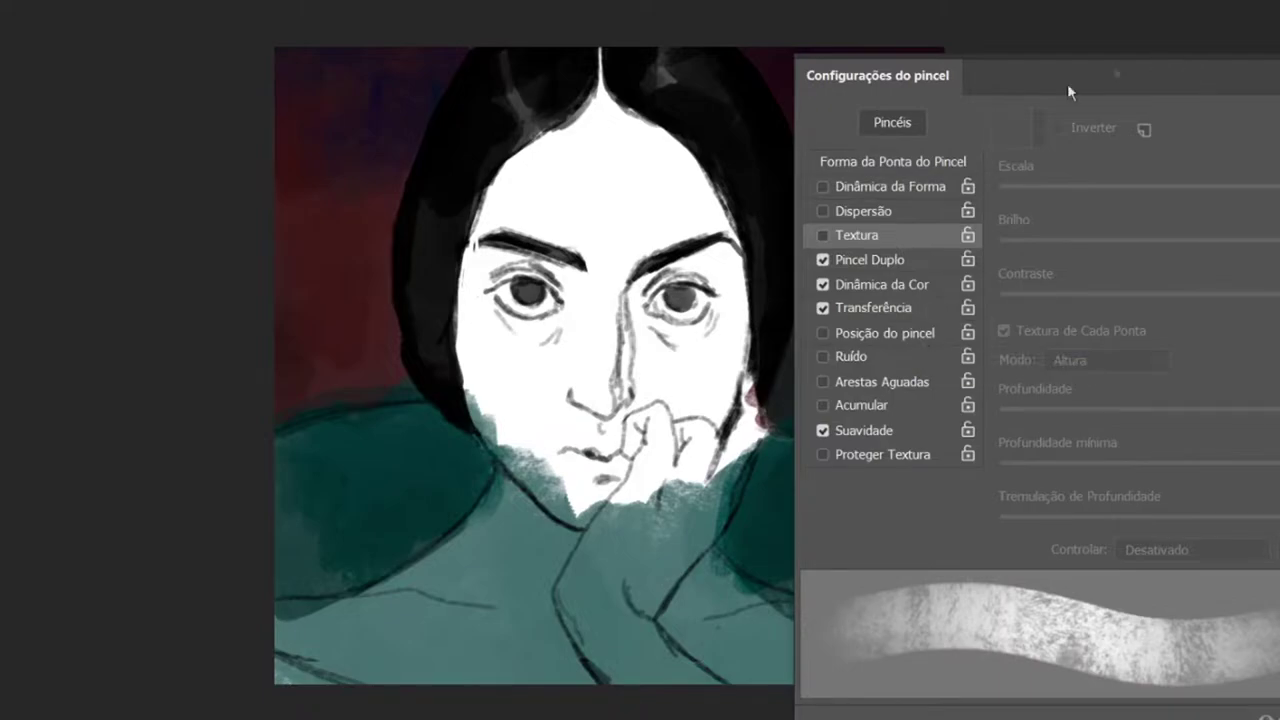
{"action": "left_click", "coordinate": [823, 187]}
{"action": "left_click", "coordinate": [823, 187]}
{"action": "key", "text": "F5"}
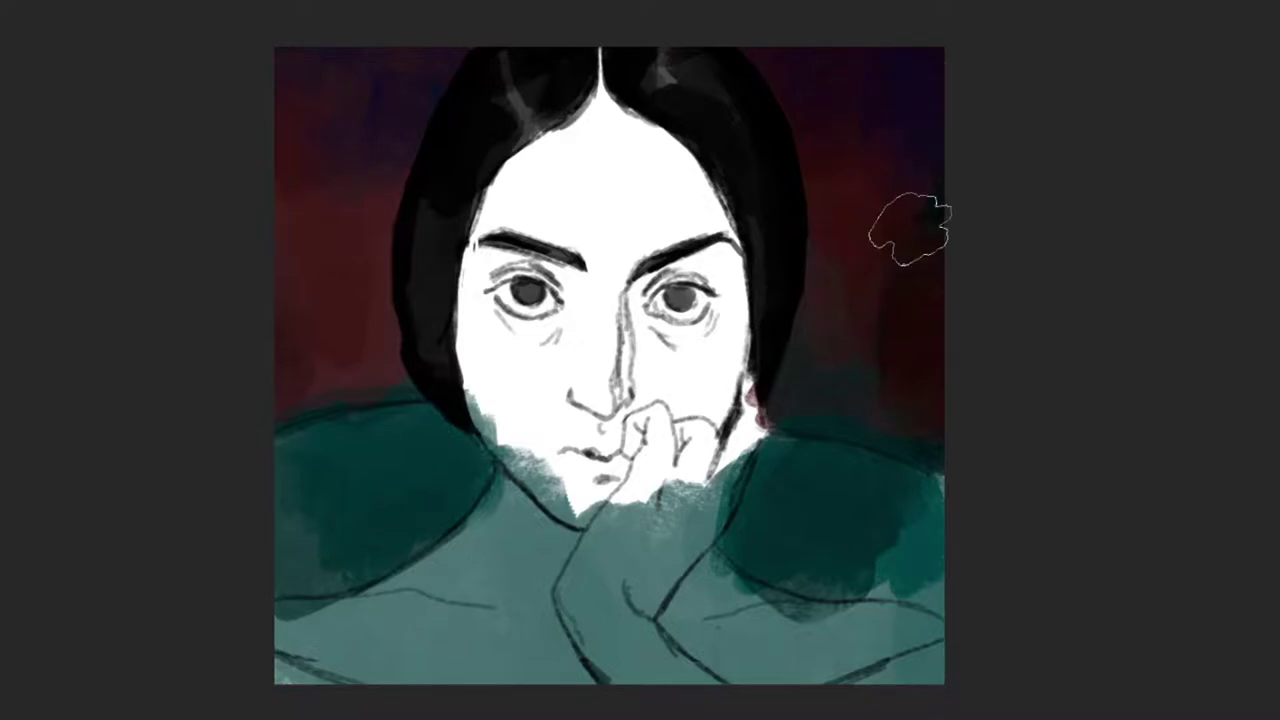
Step: Shade the upper-left background, area right of the chin, and left shoulder darker blue-green
{"action": "left_click_drag", "start_coordinate": [343, 114], "coordinate": [300, 90]}
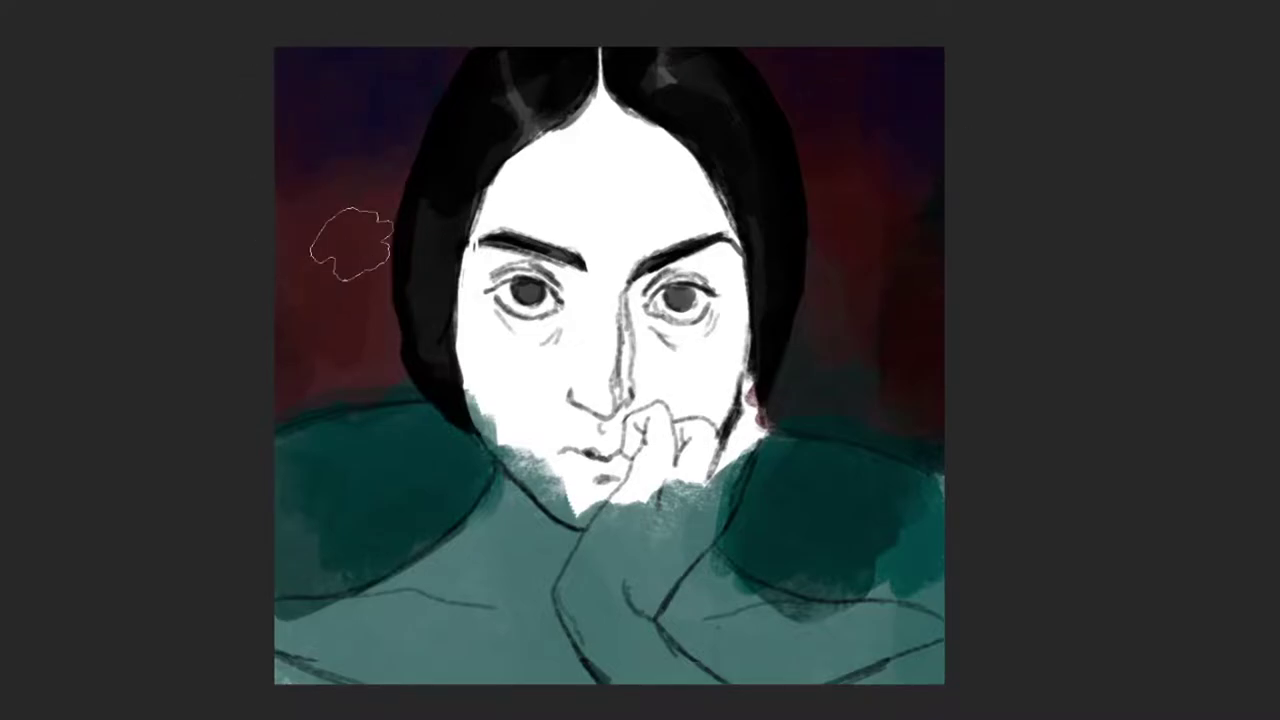
{"action": "mouse_move", "coordinate": [806, 514]}
{"action": "left_mouse_down"}
{"action": "mouse_move", "coordinate": [777, 523]}
{"action": "mouse_move", "coordinate": [896, 497]}
{"action": "left_mouse_up"}
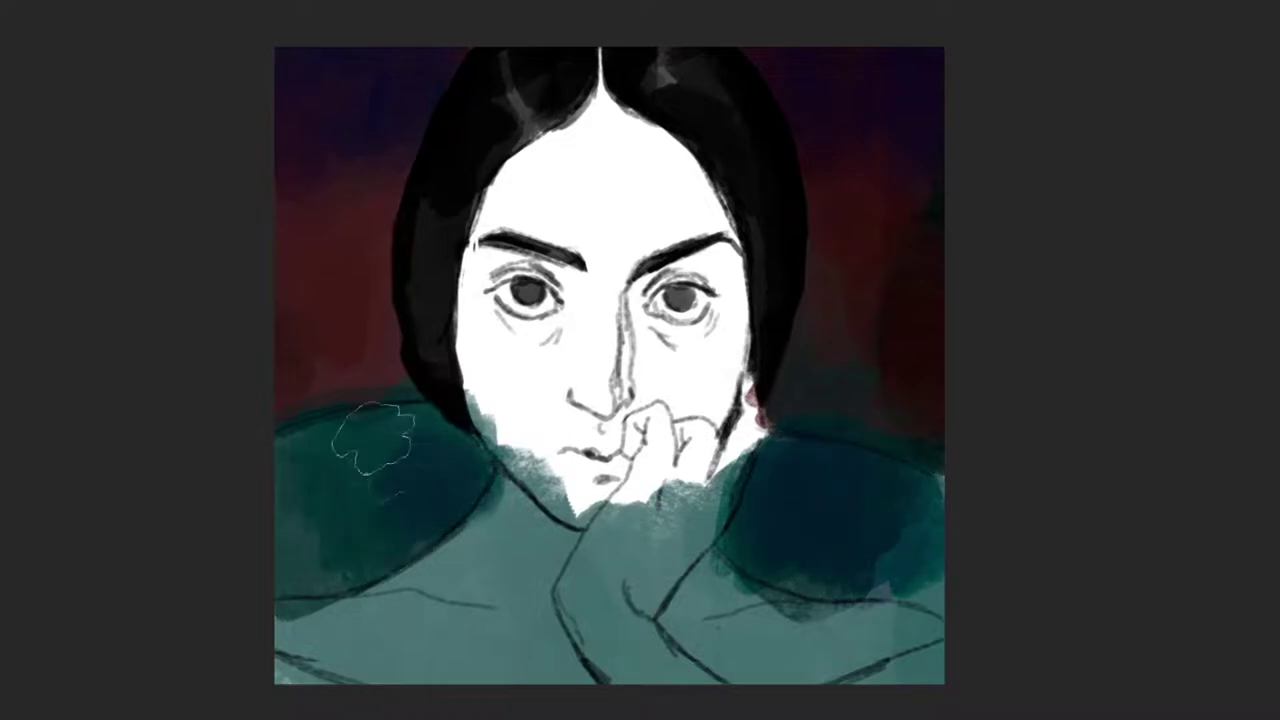
{"action": "left_click_drag", "start_coordinate": [380, 466], "coordinate": [362, 520]}
{"action": "key", "text": "F6"}
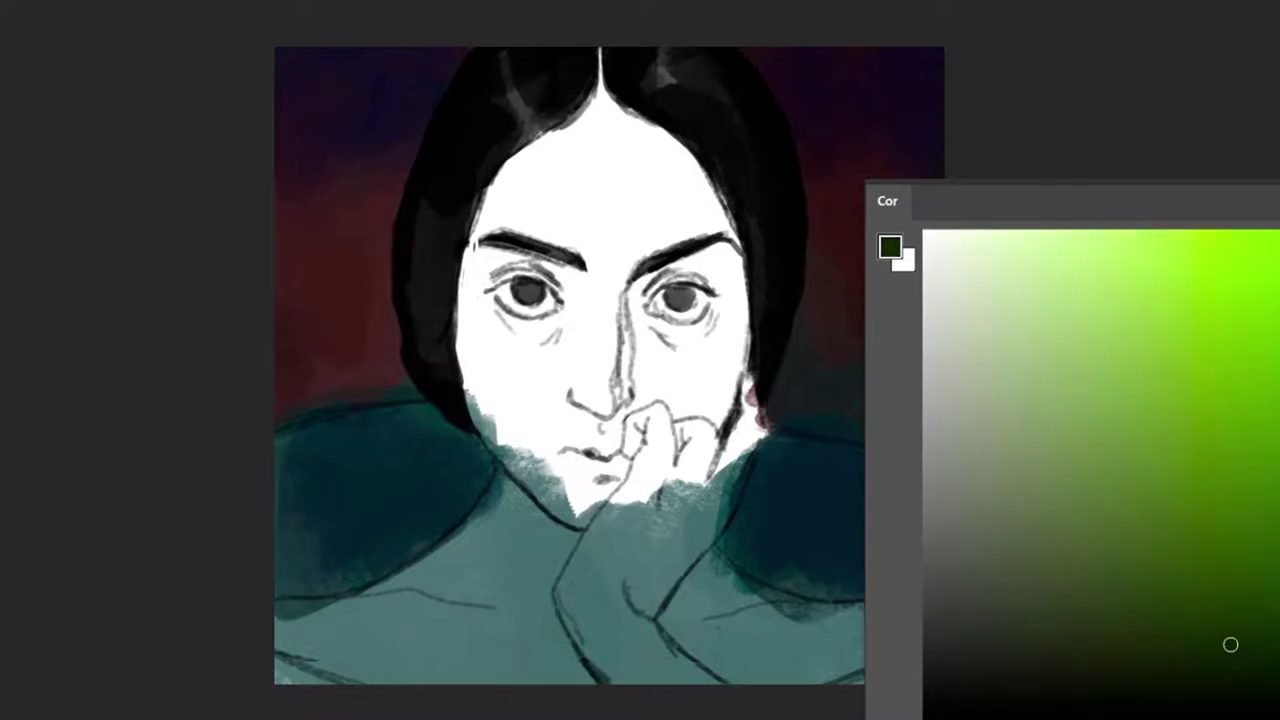
Step: Cover the face, hand, neck and chest in a greyish tan skin tone
{"action": "left_click", "coordinate": [981, 365]}
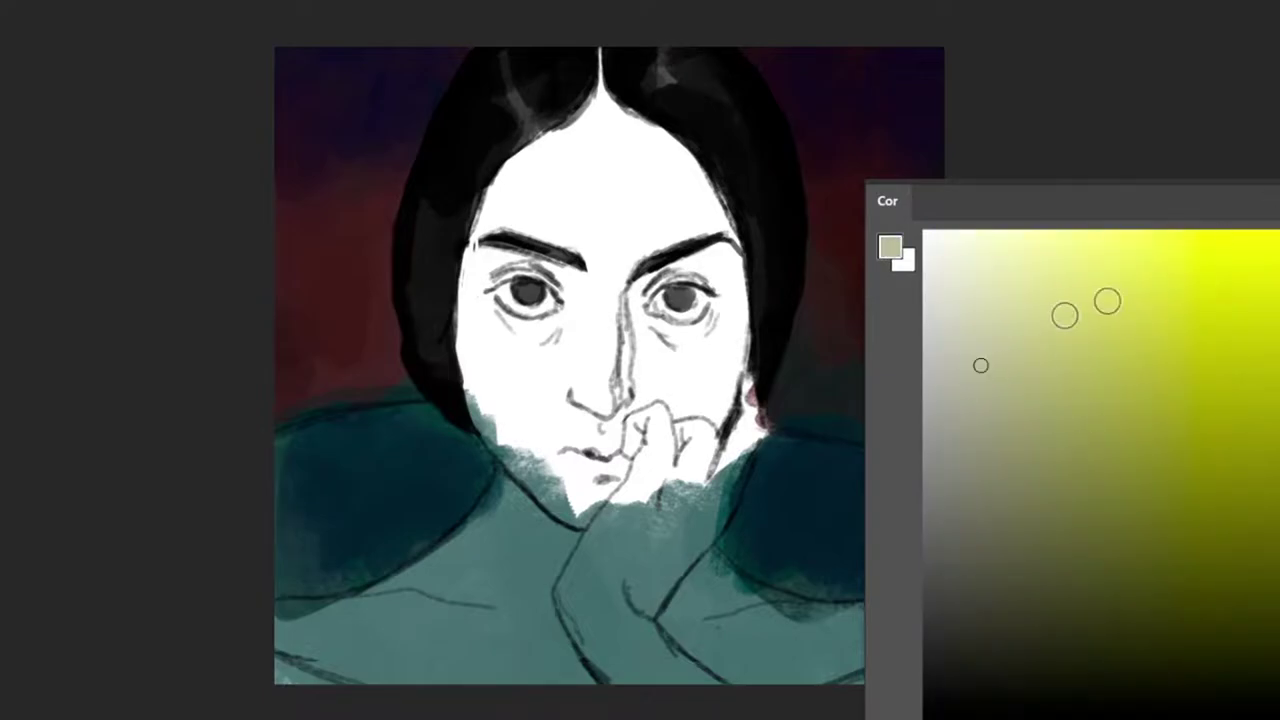
{"action": "mouse_move", "coordinate": [560, 200]}
{"action": "left_mouse_down"}
{"action": "mouse_move", "coordinate": [480, 260]}
{"action": "mouse_move", "coordinate": [500, 410]}
{"action": "mouse_move", "coordinate": [603, 195]}
{"action": "left_mouse_up"}
{"action": "mouse_move", "coordinate": [600, 120]}
{"action": "left_mouse_down"}
{"action": "mouse_move", "coordinate": [590, 440]}
{"action": "mouse_move", "coordinate": [720, 300]}
{"action": "mouse_move", "coordinate": [660, 500]}
{"action": "left_mouse_up"}
{"action": "left_click_drag", "start_coordinate": [730, 300], "coordinate": [620, 510]}
{"action": "left_click_drag", "start_coordinate": [690, 150], "coordinate": [730, 250]}
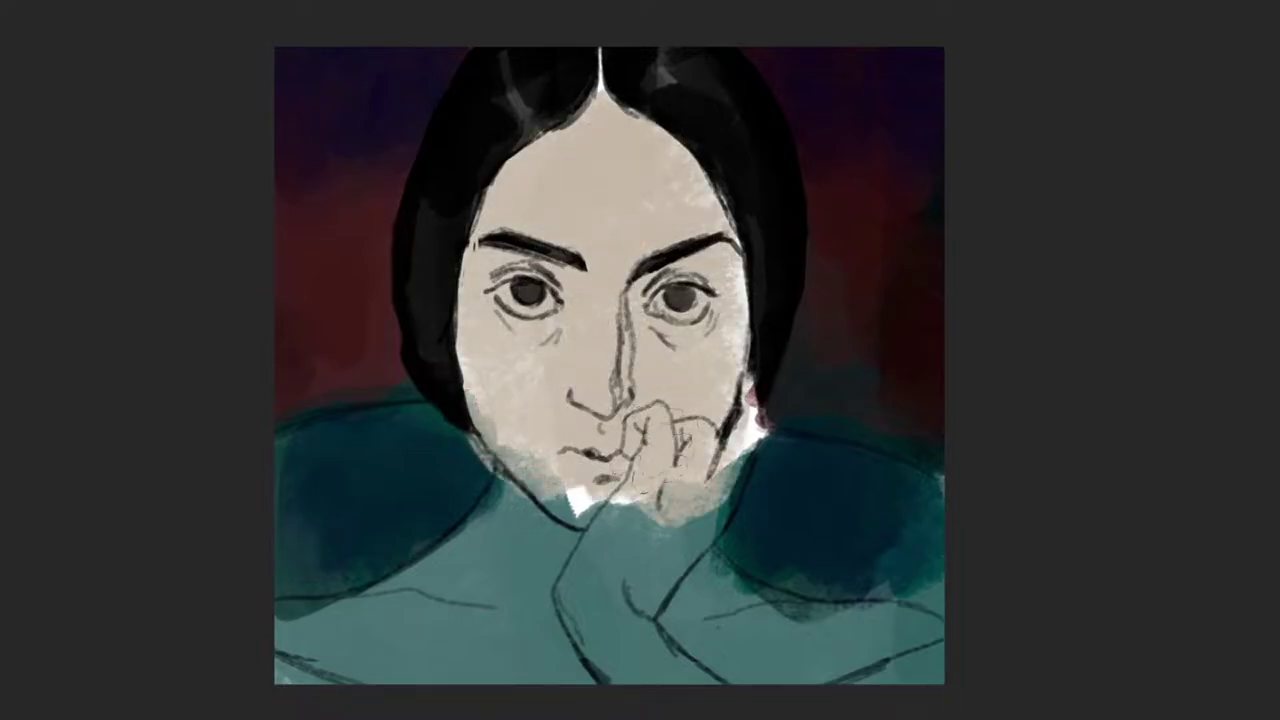
{"action": "mouse_move", "coordinate": [640, 480]}
{"action": "left_mouse_down"}
{"action": "mouse_move", "coordinate": [570, 520]}
{"action": "mouse_move", "coordinate": [560, 545]}
{"action": "mouse_move", "coordinate": [535, 450]}
{"action": "mouse_move", "coordinate": [470, 600]}
{"action": "left_mouse_up"}
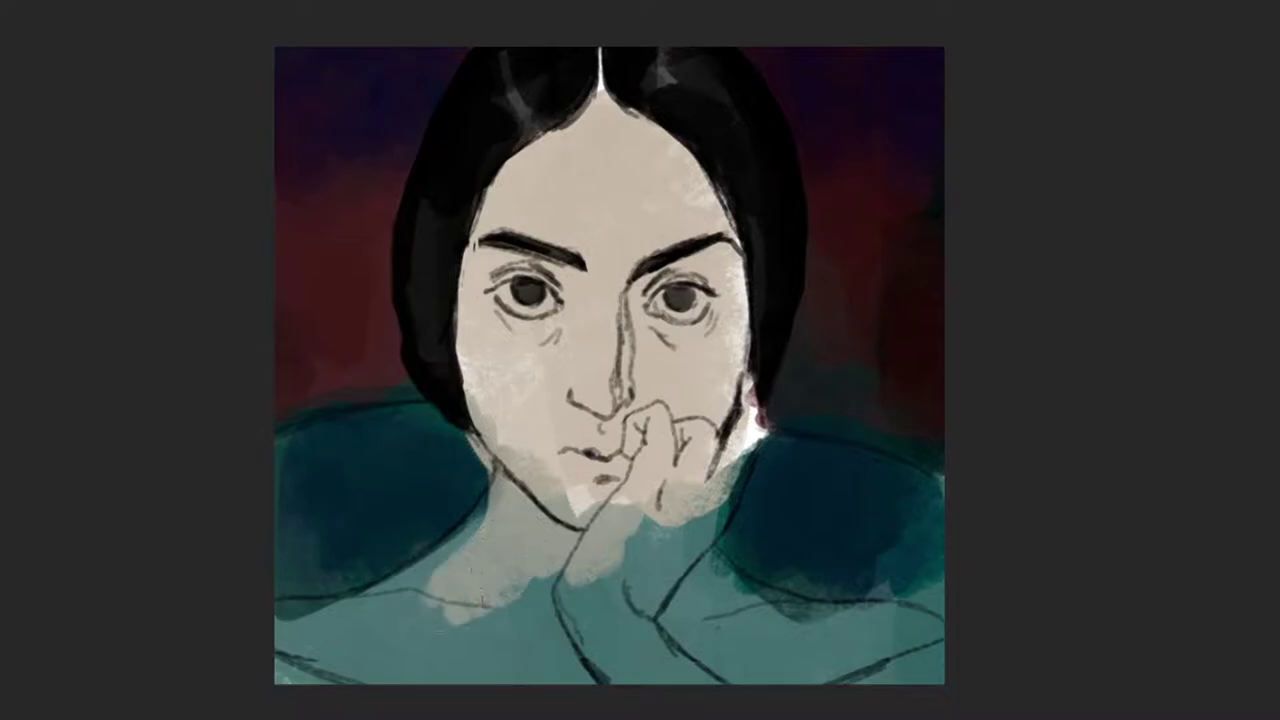
{"action": "left_click_drag", "start_coordinate": [470, 520], "coordinate": [300, 680]}
{"action": "mouse_move", "coordinate": [280, 620]}
{"action": "left_mouse_down"}
{"action": "mouse_move", "coordinate": [420, 670]}
{"action": "mouse_move", "coordinate": [560, 650]}
{"action": "mouse_move", "coordinate": [640, 560]}
{"action": "left_mouse_up"}
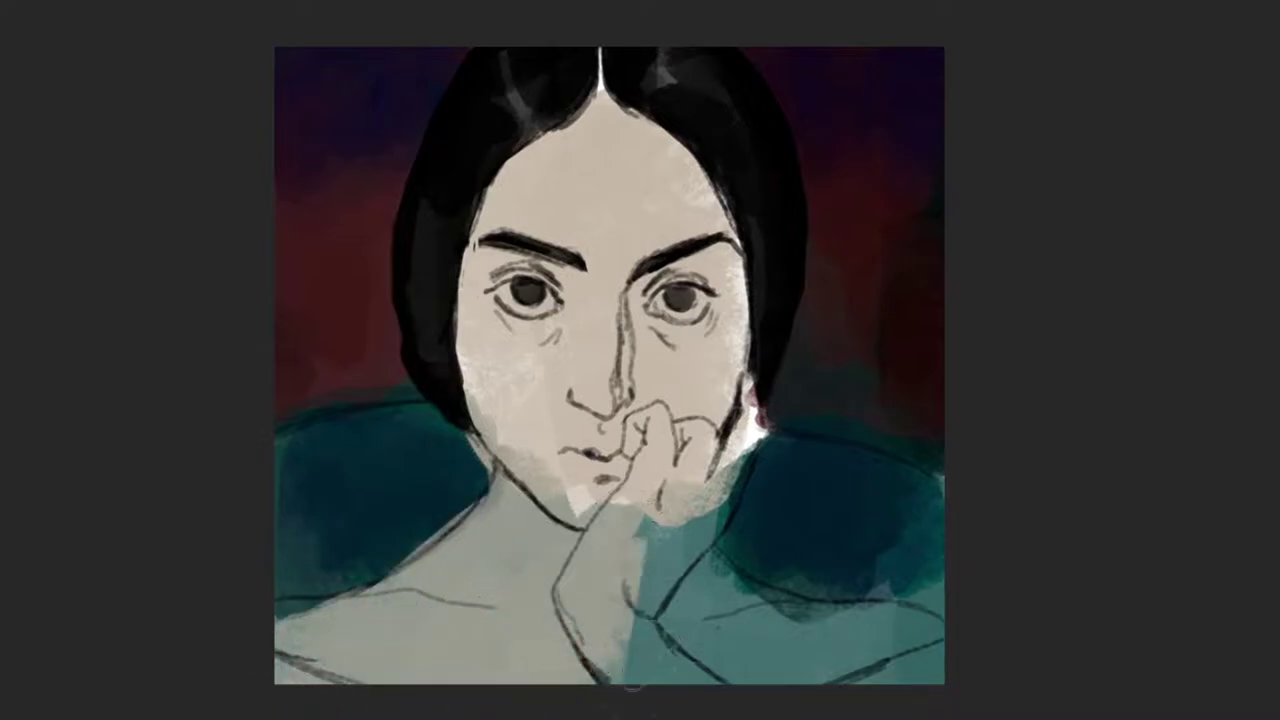
{"action": "left_click_drag", "start_coordinate": [620, 700], "coordinate": [720, 500]}
{"action": "left_click_drag", "start_coordinate": [680, 700], "coordinate": [840, 540]}
{"action": "mouse_move", "coordinate": [760, 650]}
{"action": "left_mouse_down"}
{"action": "mouse_move", "coordinate": [945, 625]}
{"action": "mouse_move", "coordinate": [870, 630]}
{"action": "left_mouse_up"}
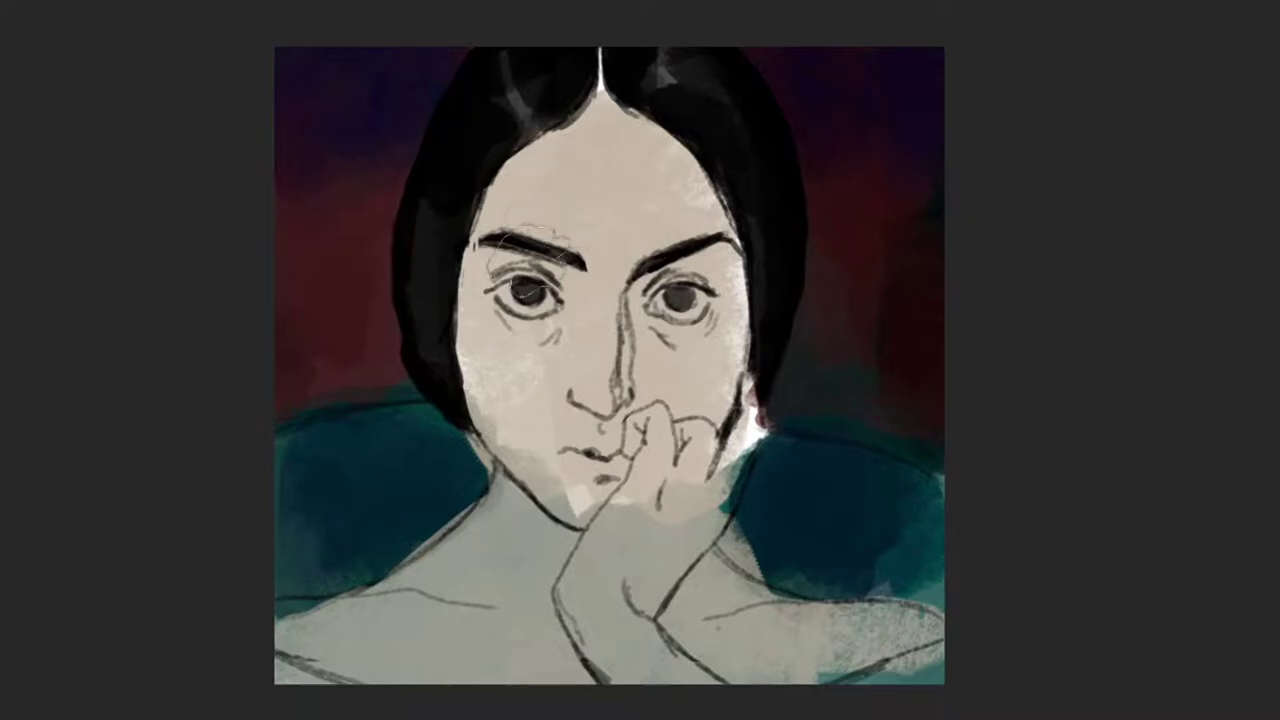
Step: Repaint the cheeks, forehead, nose and hand in cool grey, slightly darkening the hair parting
{"action": "left_click_drag", "start_coordinate": [500, 215], "coordinate": [565, 170]}
{"action": "left_click_drag", "start_coordinate": [500, 480], "coordinate": [500, 170]}
{"action": "left_click_drag", "start_coordinate": [480, 460], "coordinate": [620, 180]}
{"action": "mouse_move", "coordinate": [560, 340]}
{"action": "left_mouse_down"}
{"action": "mouse_move", "coordinate": [640, 120]}
{"action": "mouse_move", "coordinate": [700, 400]}
{"action": "left_mouse_up"}
{"action": "left_click_drag", "start_coordinate": [740, 360], "coordinate": [650, 490]}
{"action": "left_click_drag", "start_coordinate": [690, 150], "coordinate": [740, 420]}
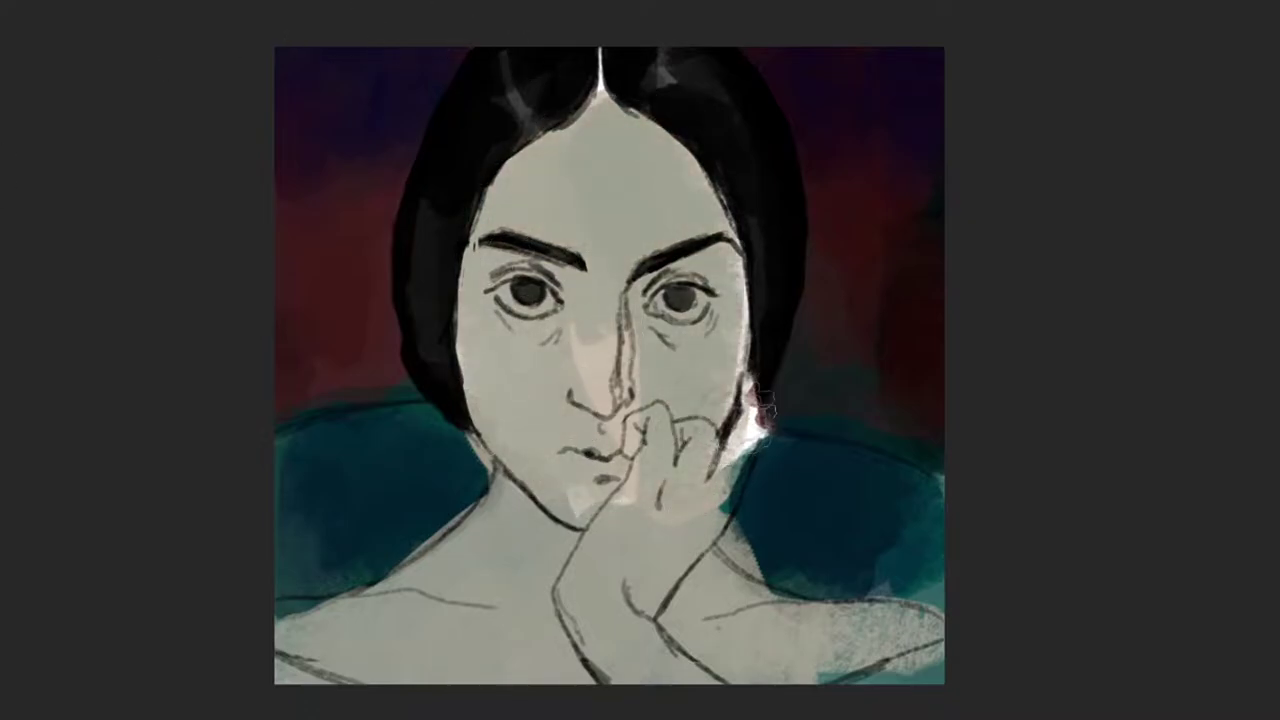
{"action": "left_click_drag", "start_coordinate": [740, 250], "coordinate": [740, 460]}
{"action": "mouse_move", "coordinate": [600, 330]}
{"action": "left_mouse_down"}
{"action": "mouse_move", "coordinate": [600, 450]}
{"action": "mouse_move", "coordinate": [620, 500]}
{"action": "left_mouse_up"}
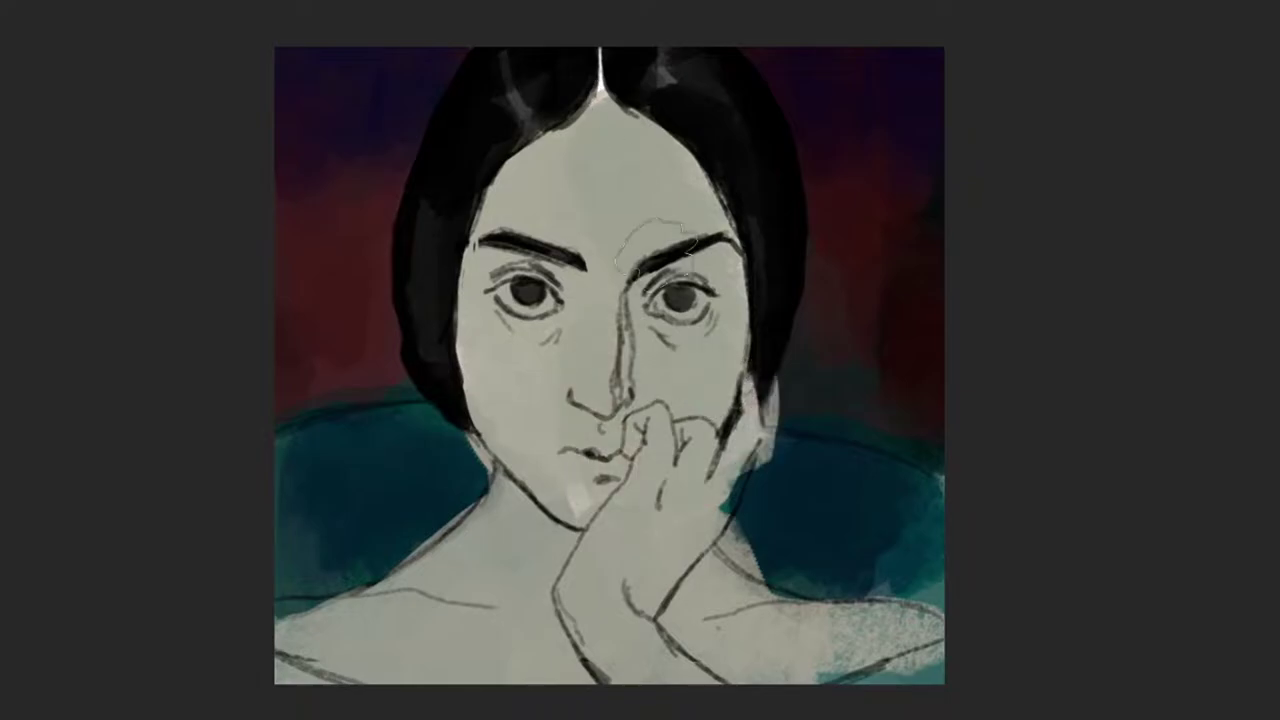
{"action": "left_click_drag", "start_coordinate": [597, 50], "coordinate": [600, 105]}
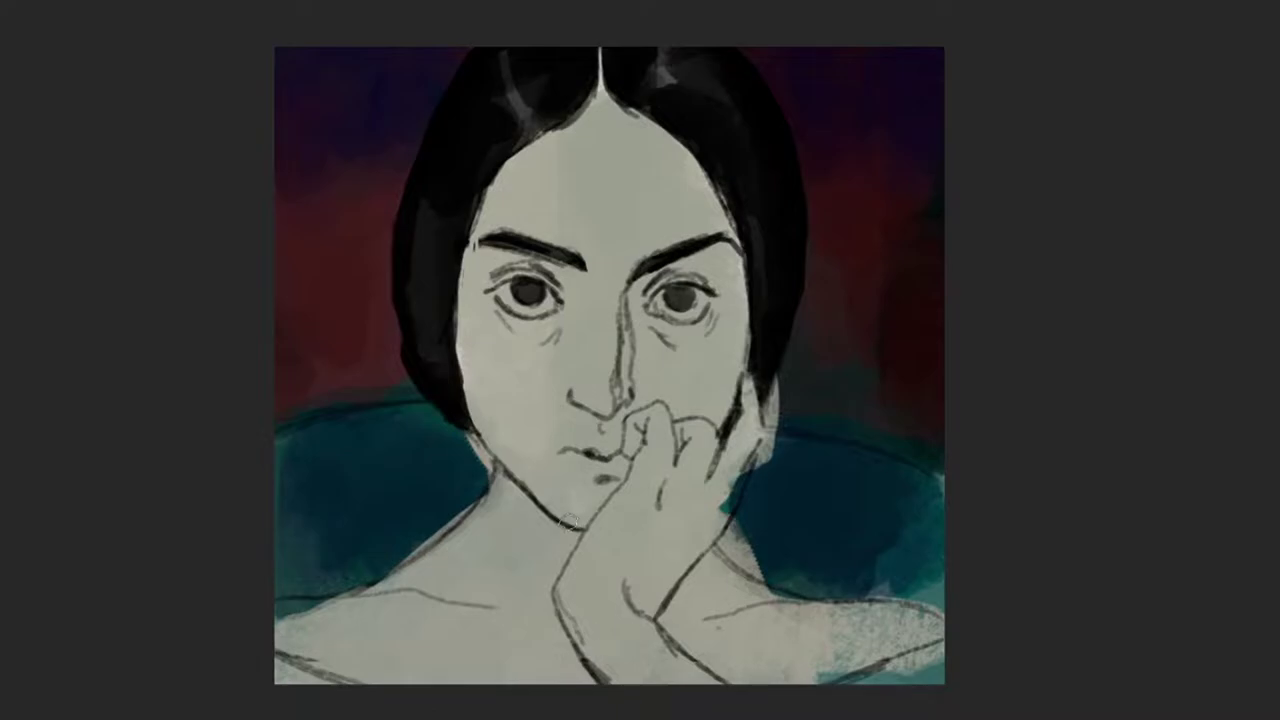
Step: Set near-black red 0e0907 and darken the bottom-right and bottom-left corners for the dress
{"action": "left_click_drag", "start_coordinate": [929, 591], "coordinate": [921, 593]}
{"action": "left_click", "coordinate": [1124, 600]}
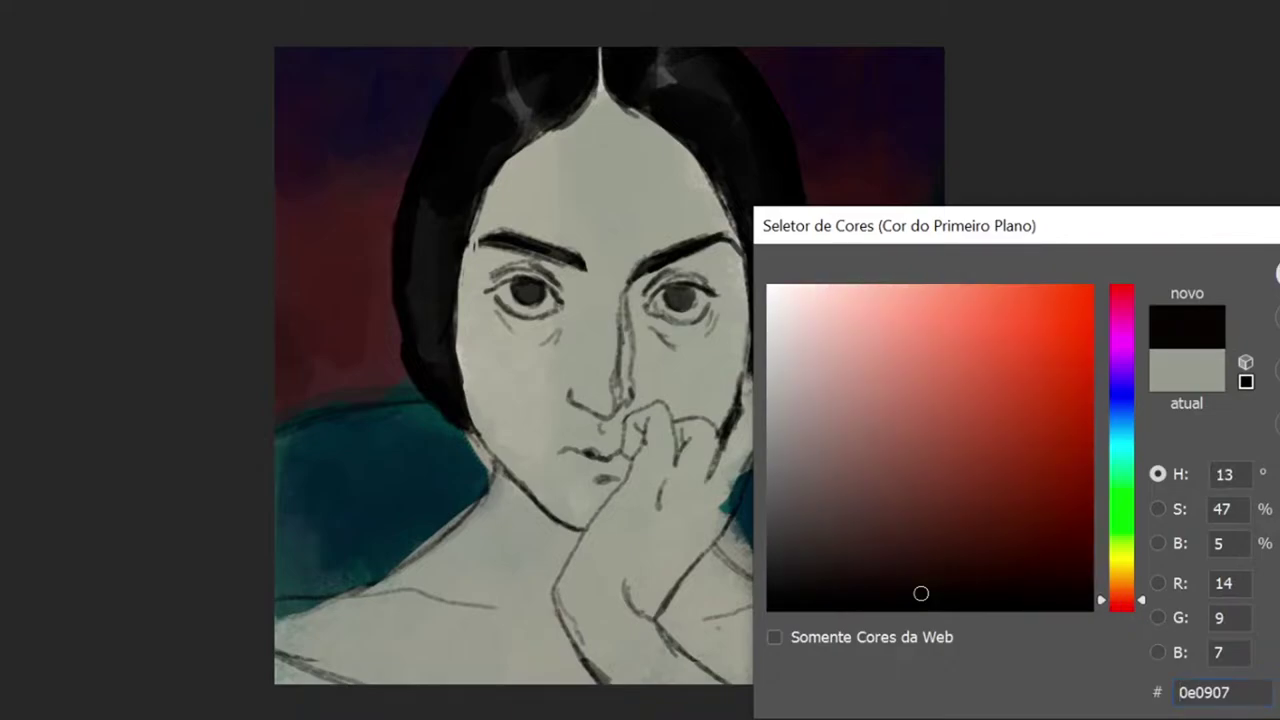
{"action": "key", "text": "Return"}
{"action": "left_click_drag", "start_coordinate": [868, 668], "coordinate": [912, 692]}
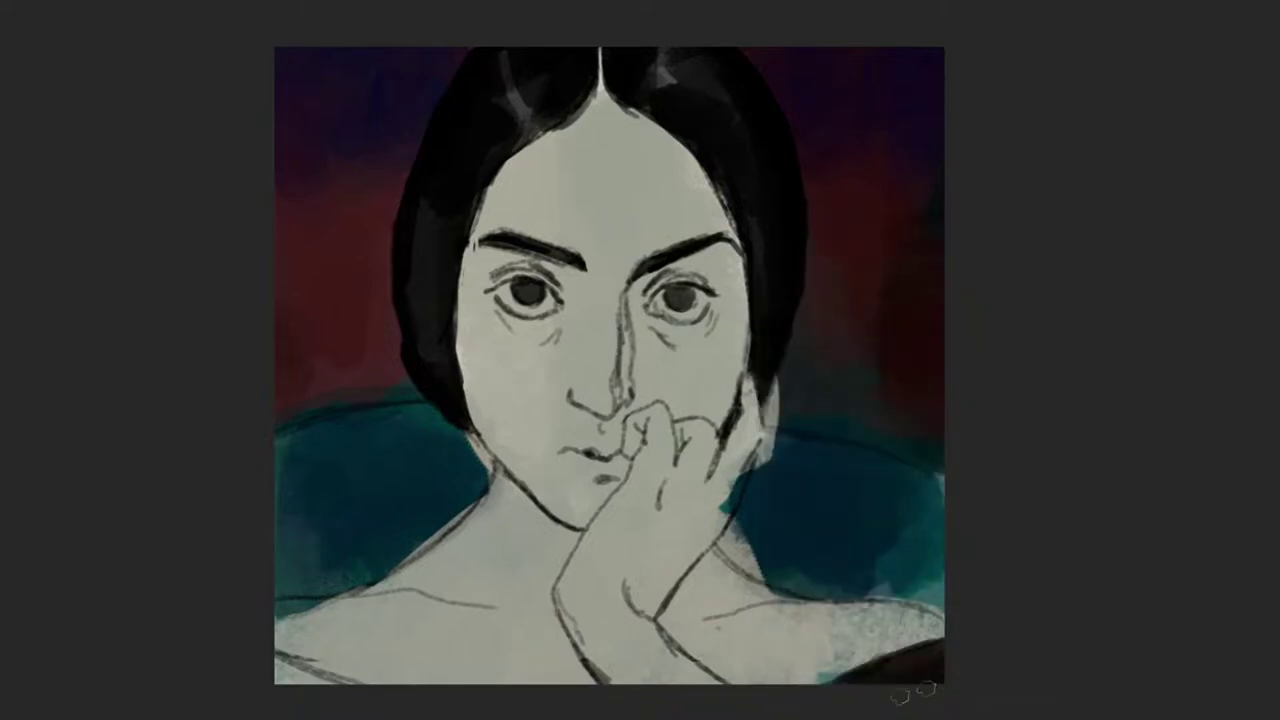
{"action": "left_click_drag", "start_coordinate": [258, 655], "coordinate": [320, 680]}
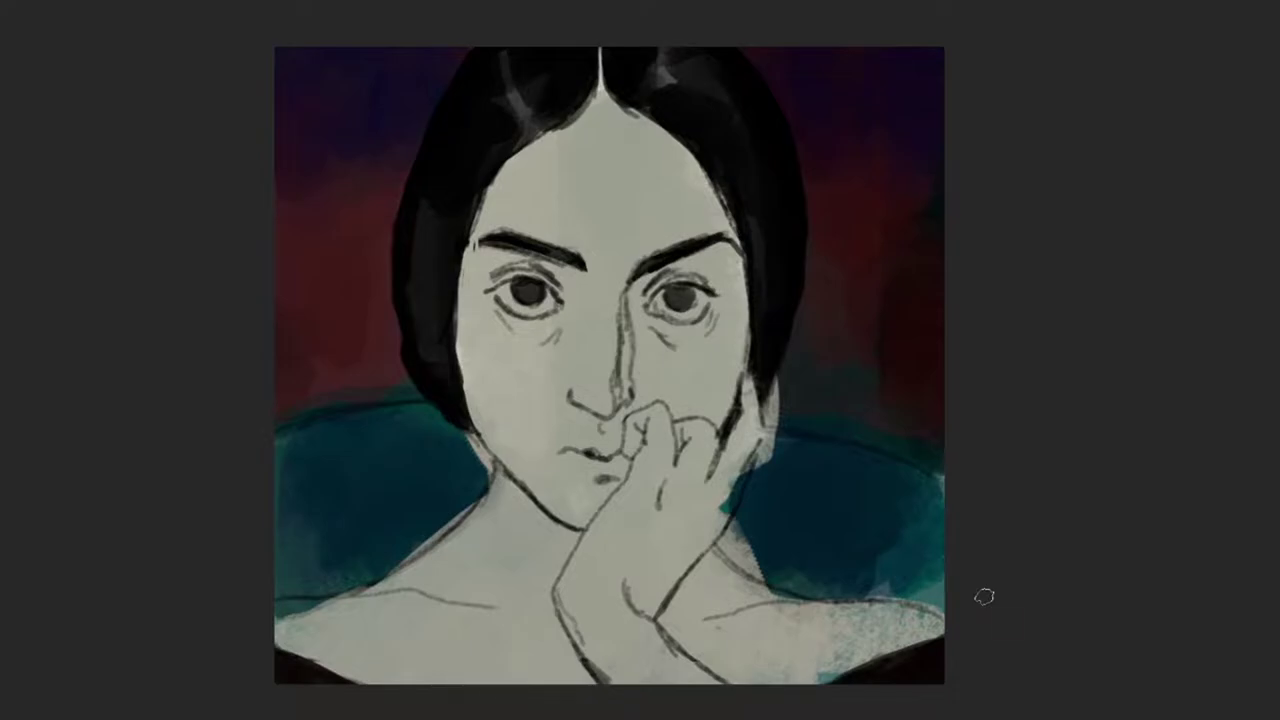
Step: Darken the edge of the hair on the left side
{"action": "left_click_drag", "start_coordinate": [430, 285], "coordinate": [430, 234]}
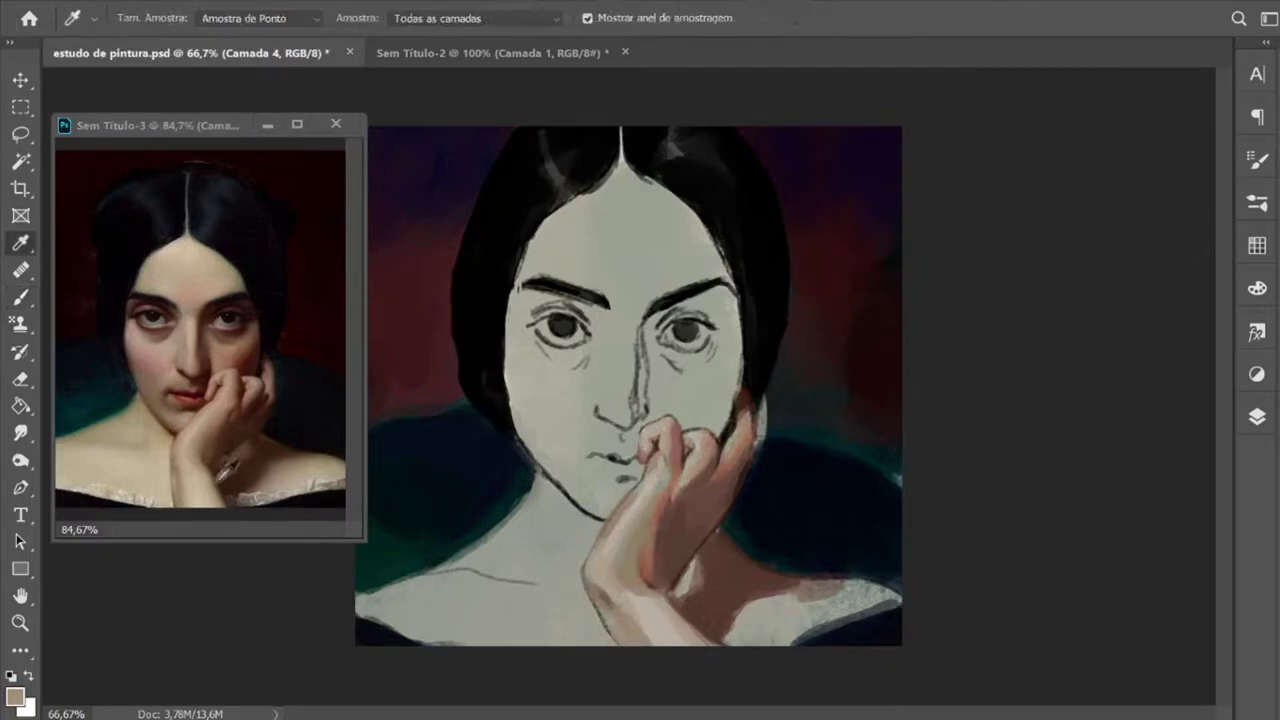
{"action": "key", "text": "i"}
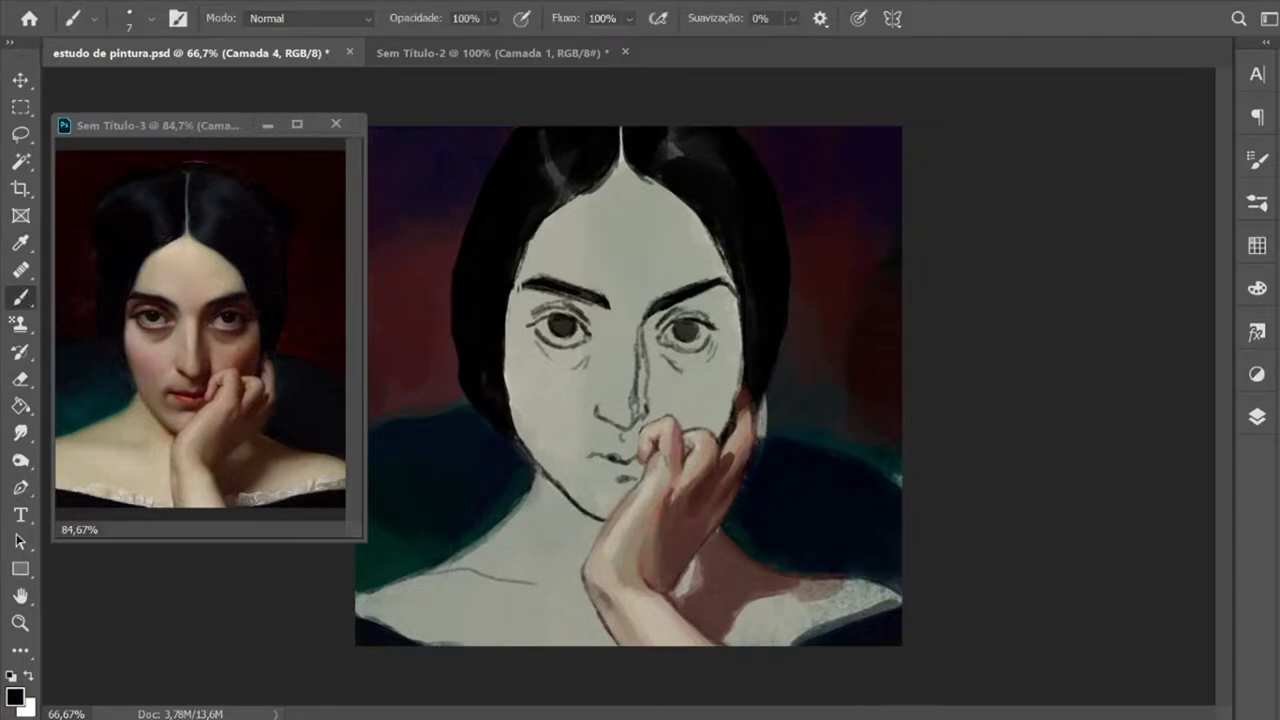
Step: Sample browns from the reference and paint a dark brown shadow below the forearm at size 20
{"action": "left_click", "coordinate": [645, 455], "text": "alt"}
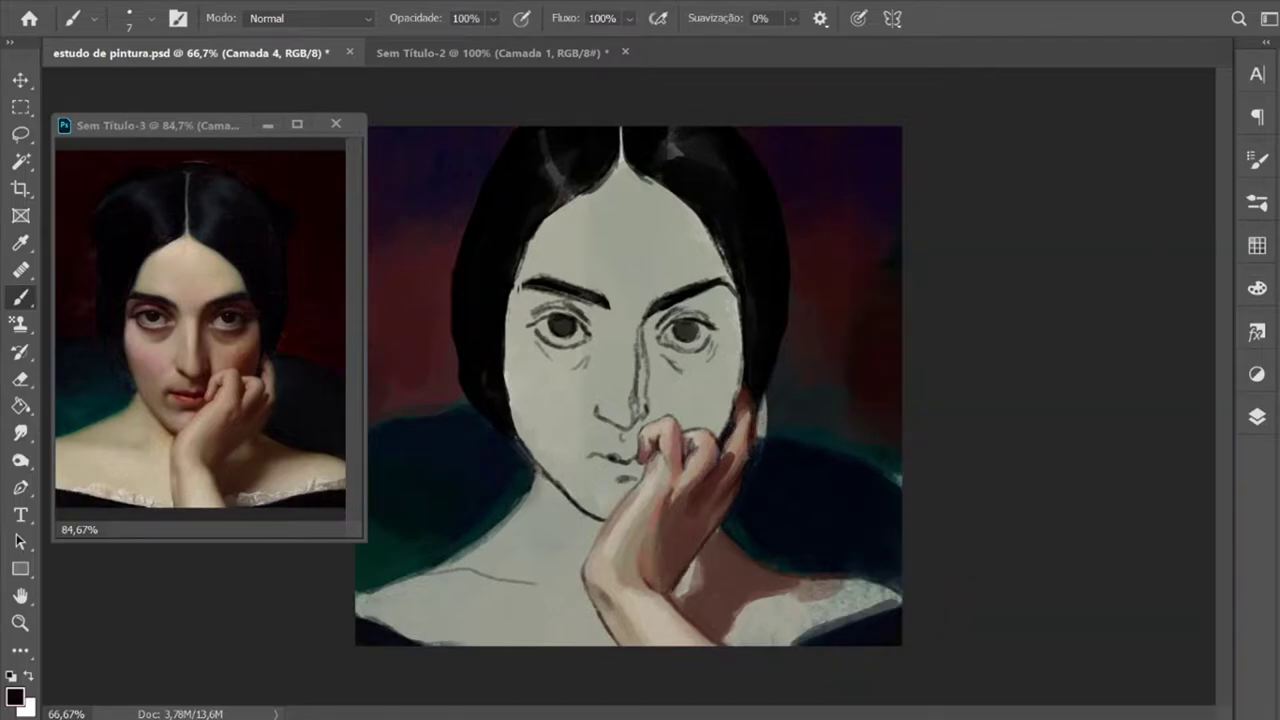
{"action": "left_click", "coordinate": [628, 565], "text": "alt"}
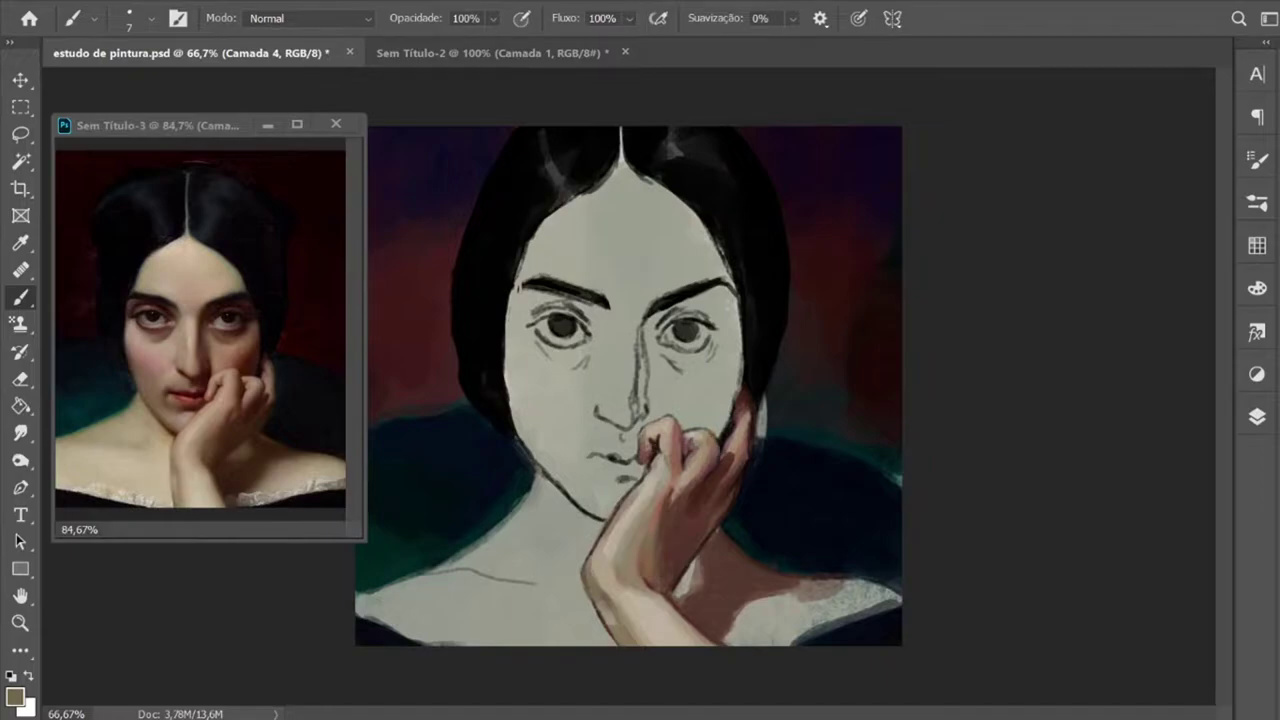
{"action": "left_click", "coordinate": [686, 578], "text": "alt"}
{"action": "key", "text": "bracketright"}
{"action": "key", "text": "bracketright"}
{"action": "key", "text": "bracketright"}
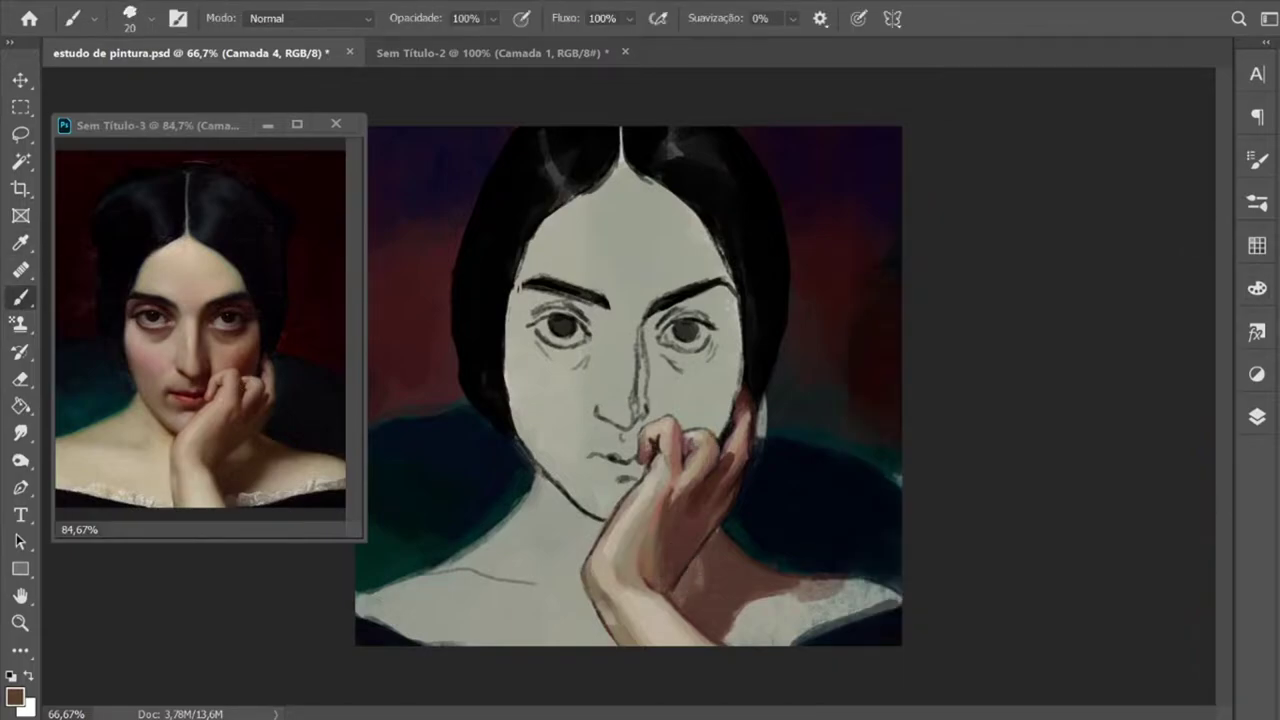
{"action": "left_click", "coordinate": [694, 573], "text": "alt"}
{"action": "left_click_drag", "start_coordinate": [778, 585], "coordinate": [680, 605]}
Step: At brush size 30, cover the neck and upper chest in warm tan
{"action": "key", "text": "bracketright"}
{"action": "left_click", "coordinate": [1258, 289]}
{"action": "left_click", "coordinate": [800, 615], "text": "alt"}
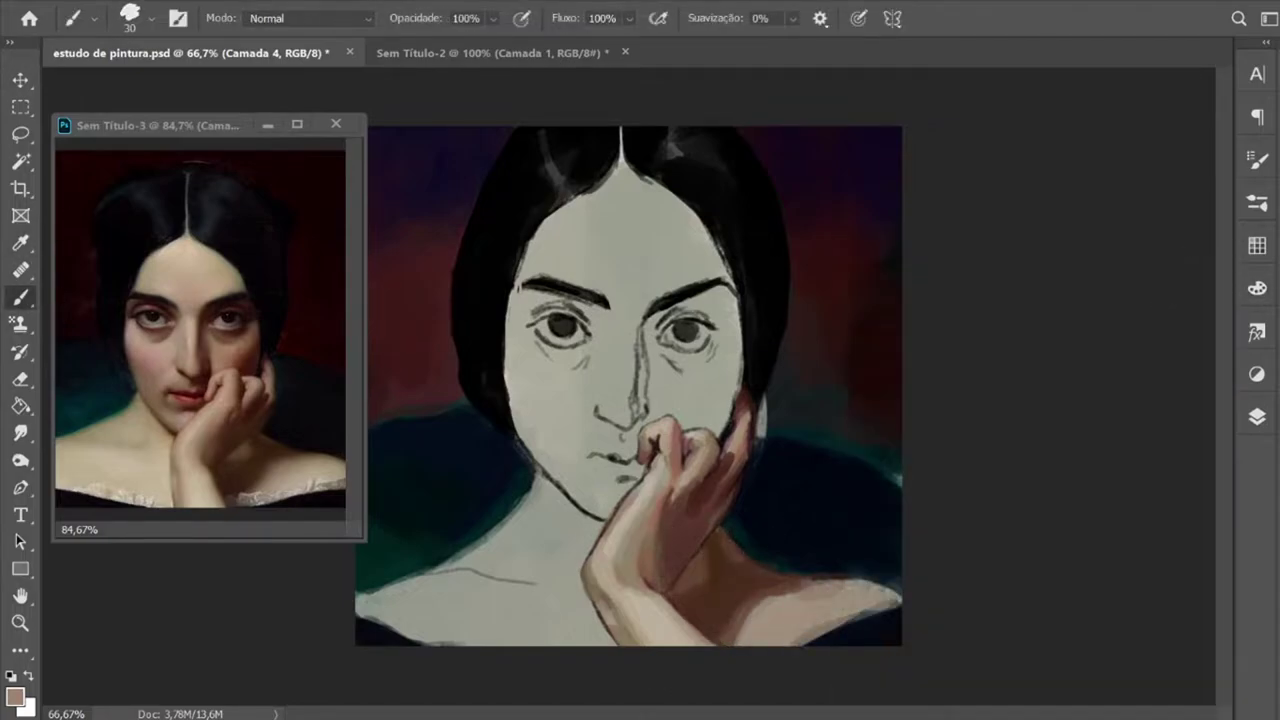
{"action": "left_click", "coordinate": [1258, 289]}
{"action": "left_click", "coordinate": [1258, 289]}
{"action": "mouse_move", "coordinate": [780, 590]}
{"action": "left_mouse_down"}
{"action": "mouse_move", "coordinate": [730, 640]}
{"action": "mouse_move", "coordinate": [640, 640]}
{"action": "left_mouse_up"}
{"action": "left_click_drag", "start_coordinate": [580, 480], "coordinate": [450, 565]}
{"action": "mouse_move", "coordinate": [360, 590]}
{"action": "left_mouse_down"}
{"action": "mouse_move", "coordinate": [460, 635]}
{"action": "mouse_move", "coordinate": [610, 600]}
{"action": "left_mouse_up"}
{"action": "left_click_drag", "start_coordinate": [430, 620], "coordinate": [365, 640]}
{"action": "left_click_drag", "start_coordinate": [415, 585], "coordinate": [360, 575]}
Step: Add lighter tan strokes across the lower-left chest
{"action": "left_click", "coordinate": [1258, 289]}
{"action": "left_click", "coordinate": [1258, 289]}
{"action": "left_click_drag", "start_coordinate": [600, 625], "coordinate": [445, 640]}
{"action": "left_click_drag", "start_coordinate": [540, 585], "coordinate": [378, 590]}
{"action": "left_click_drag", "start_coordinate": [510, 645], "coordinate": [365, 590]}
{"action": "left_click_drag", "start_coordinate": [560, 535], "coordinate": [375, 640]}
Step: Paint dark teal over the lower-left neck and shoulder
{"action": "left_click", "coordinate": [540, 560], "text": "alt"}
{"action": "left_click", "coordinate": [1258, 289]}
{"action": "left_click", "coordinate": [1084, 489]}
{"action": "left_click", "coordinate": [1258, 289]}
{"action": "left_click_drag", "start_coordinate": [535, 465], "coordinate": [510, 525]}
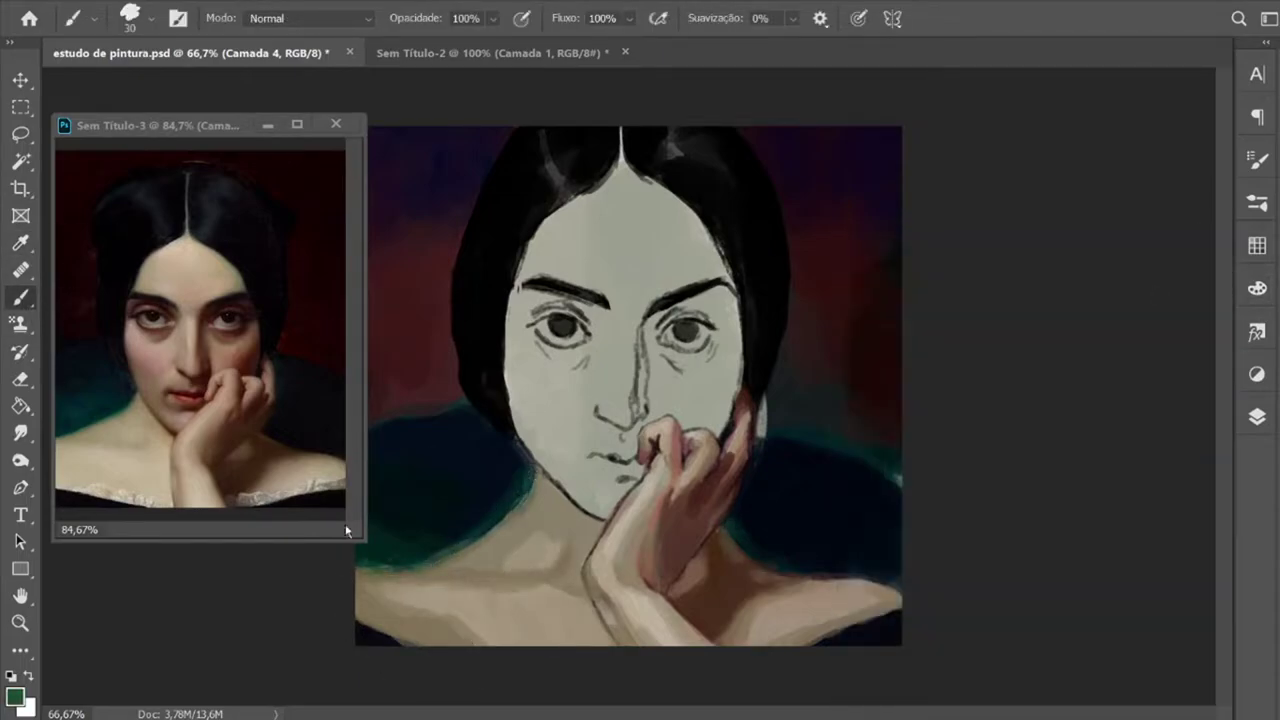
Step: Add teal at chin, temple and hairline, then lay a tan base over forehead, eyes, nose and cheek
{"action": "left_click_drag", "start_coordinate": [565, 462], "coordinate": [610, 490]}
{"action": "left_click_drag", "start_coordinate": [708, 222], "coordinate": [730, 285]}
{"action": "left_click_drag", "start_coordinate": [552, 202], "coordinate": [523, 268]}
{"action": "left_click", "coordinate": [792, 598], "text": "alt"}
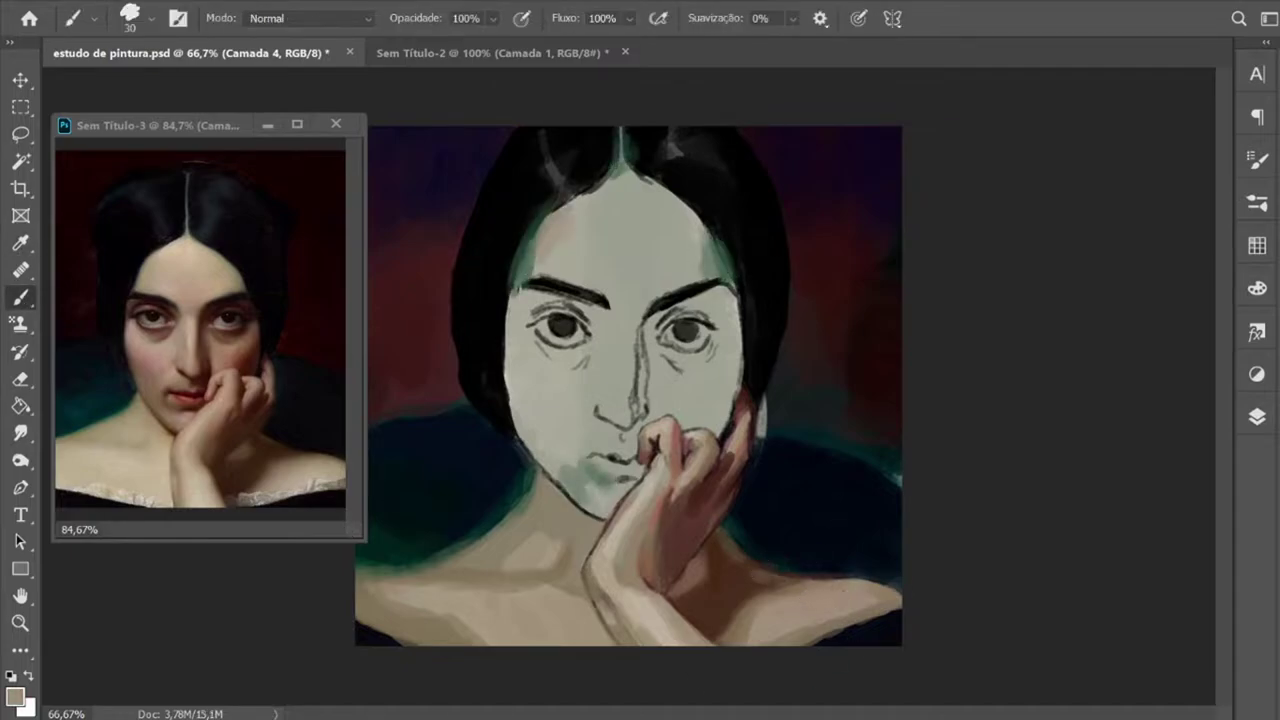
{"action": "left_click_drag", "start_coordinate": [610, 180], "coordinate": [530, 285]}
{"action": "left_click_drag", "start_coordinate": [690, 205], "coordinate": [705, 250]}
{"action": "left_click_drag", "start_coordinate": [520, 210], "coordinate": [560, 360]}
{"action": "left_click_drag", "start_coordinate": [640, 290], "coordinate": [660, 370]}
{"action": "left_click_drag", "start_coordinate": [700, 240], "coordinate": [710, 420]}
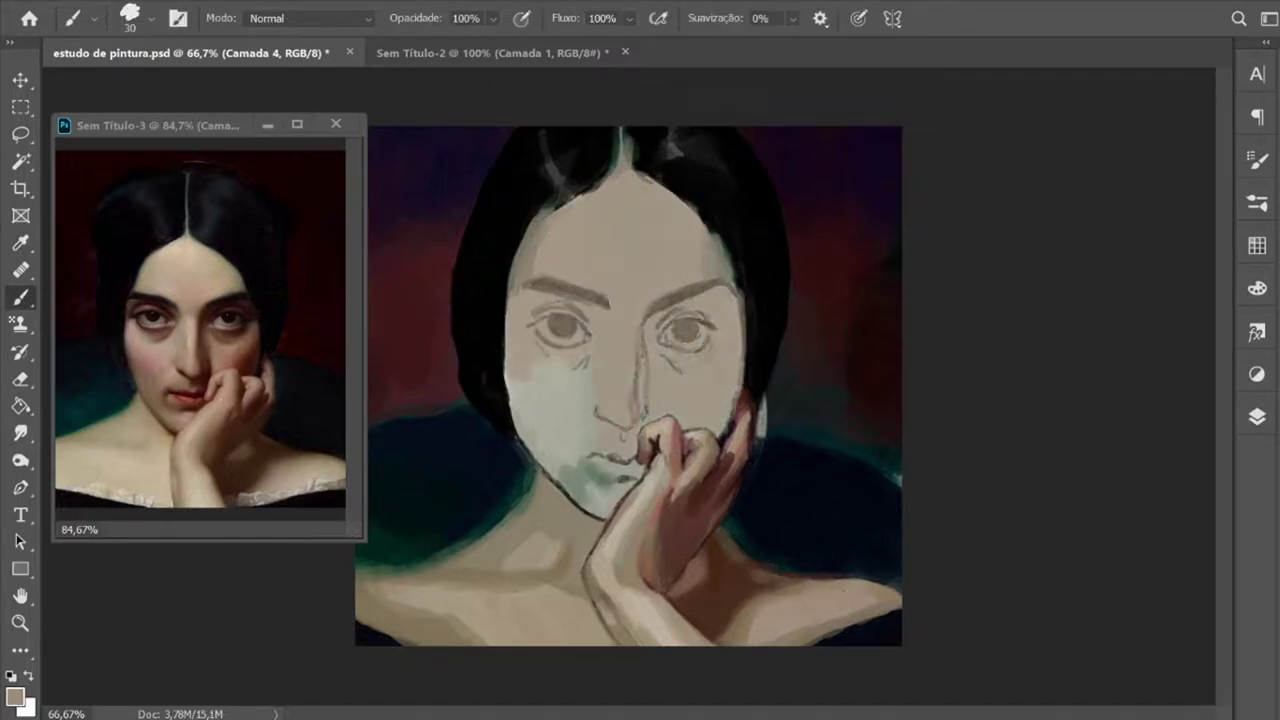
{"action": "left_click_drag", "start_coordinate": [520, 360], "coordinate": [590, 470]}
Step: With a 20 px brush, shade the nose bridge and right cheek in reddish-brown
{"action": "key", "text": "bracketleft"}
{"action": "left_click", "coordinate": [1258, 289]}
{"action": "left_click", "coordinate": [1050, 490]}
{"action": "left_click", "coordinate": [1258, 289]}
{"action": "left_click_drag", "start_coordinate": [643, 322], "coordinate": [638, 422]}
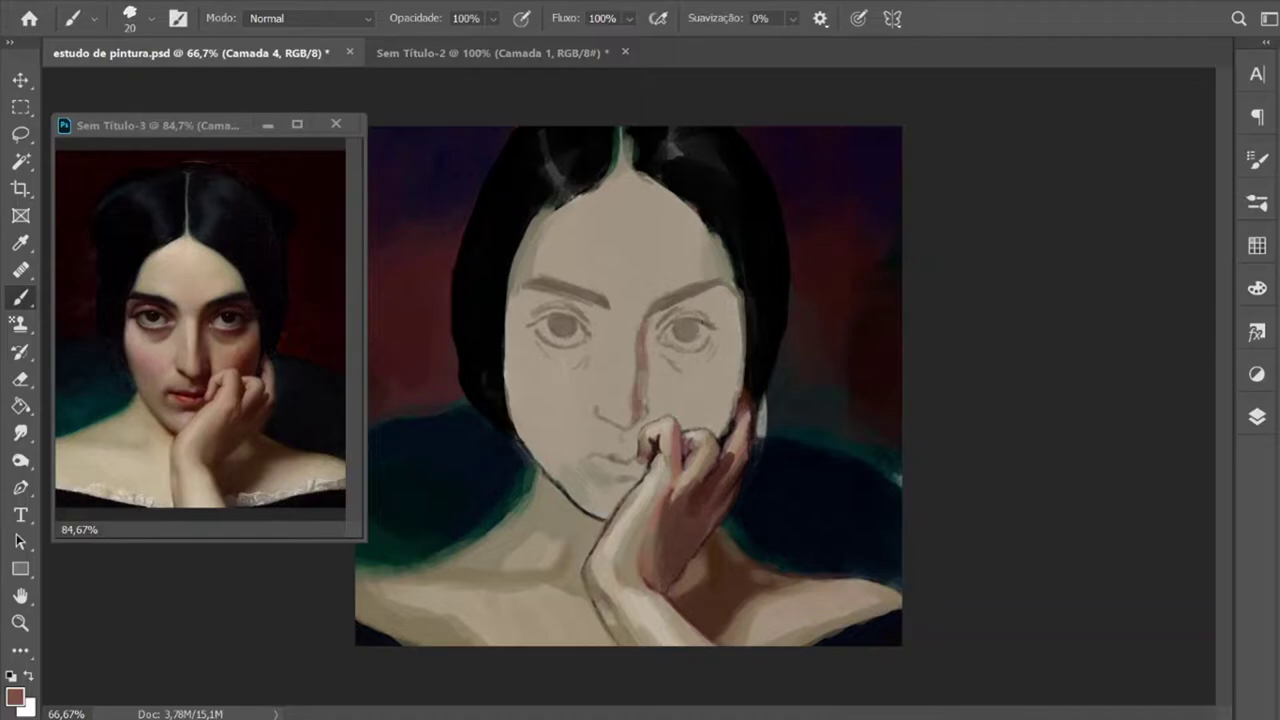
{"action": "mouse_move", "coordinate": [735, 365]}
{"action": "left_mouse_down"}
{"action": "mouse_move", "coordinate": [700, 430]}
{"action": "mouse_move", "coordinate": [712, 430]}
{"action": "left_mouse_up"}
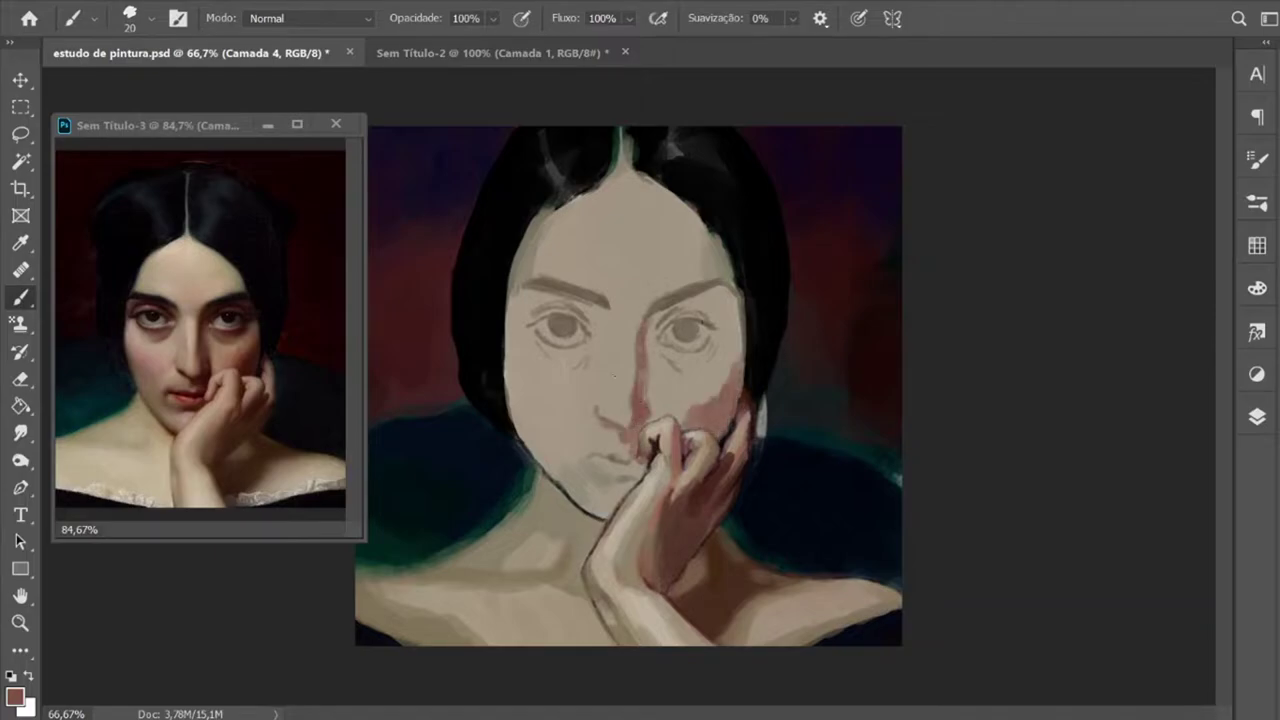
Step: Paint pinkish-red blush on both cheeks
{"action": "left_click", "coordinate": [1257, 289]}
{"action": "left_click", "coordinate": [1094, 491]}
{"action": "left_click_drag", "start_coordinate": [710, 375], "coordinate": [715, 415]}
{"action": "left_click_drag", "start_coordinate": [530, 365], "coordinate": [532, 412]}
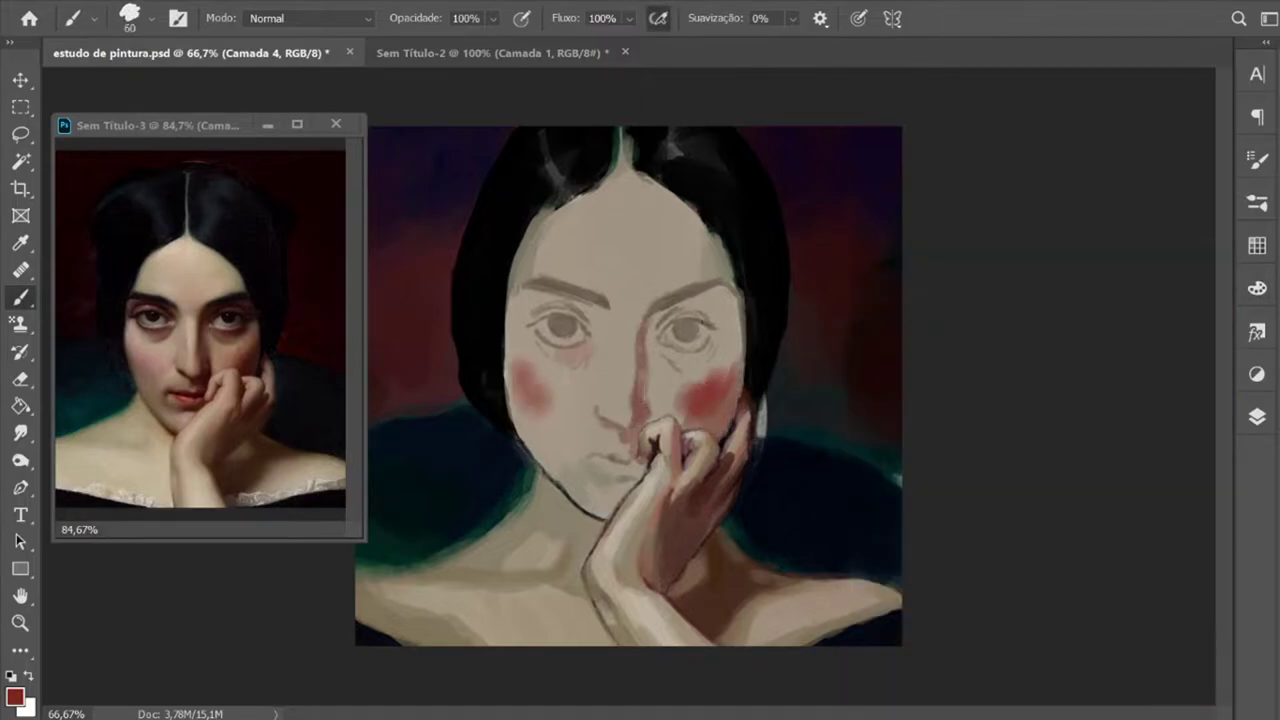
Step: With a 10 px dark brown brush, stroke shadows along the jaw, chin and left cheek
{"action": "left_click", "coordinate": [1257, 289]}
{"action": "left_click", "coordinate": [1046, 601]}
{"action": "left_click", "coordinate": [1204, 232]}
{"action": "key", "text": "bracketleft"}
{"action": "key", "text": "bracketleft"}
{"action": "key", "text": "bracketleft"}
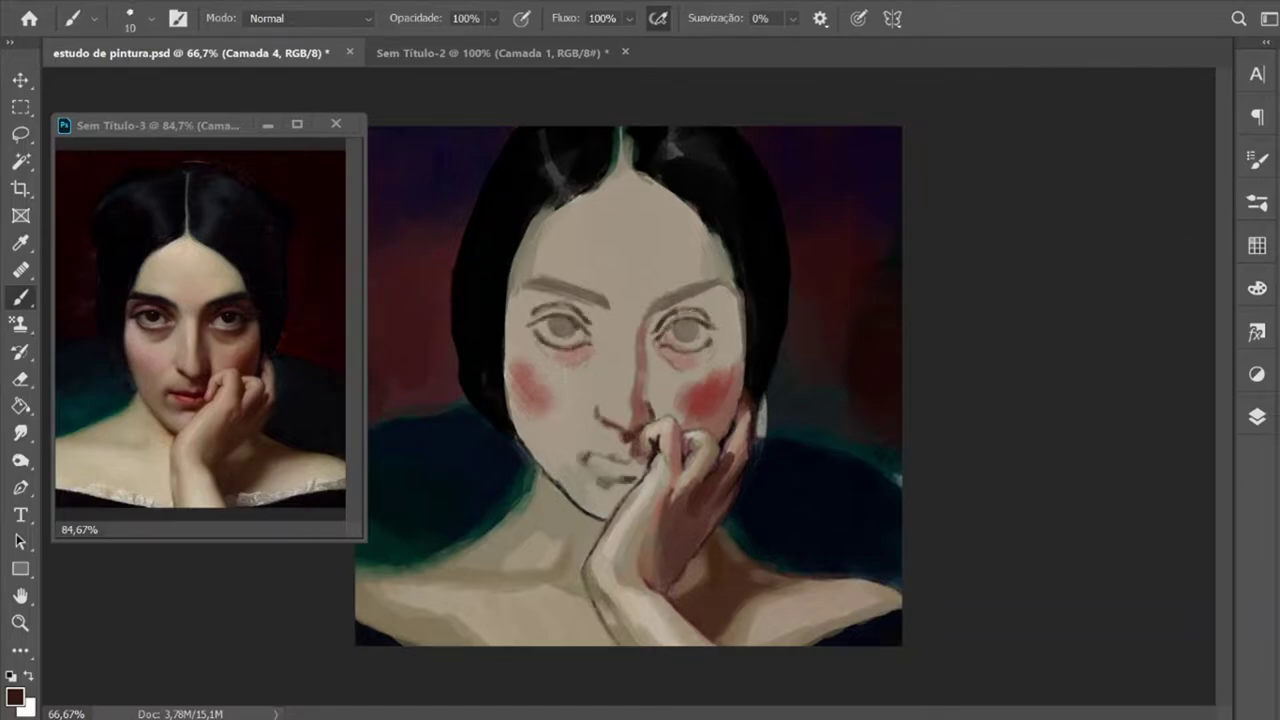
{"action": "mouse_move", "coordinate": [506, 366]}
{"action": "left_mouse_down"}
{"action": "mouse_move", "coordinate": [558, 492]}
{"action": "mouse_move", "coordinate": [596, 536]}
{"action": "left_mouse_up"}
{"action": "left_click", "coordinate": [1257, 289]}
{"action": "mouse_move", "coordinate": [578, 482]}
{"action": "left_mouse_down"}
{"action": "mouse_move", "coordinate": [606, 514]}
{"action": "mouse_move", "coordinate": [520, 410]}
{"action": "mouse_move", "coordinate": [566, 468]}
{"action": "left_mouse_up"}
{"action": "left_click_drag", "start_coordinate": [506, 358], "coordinate": [568, 472]}
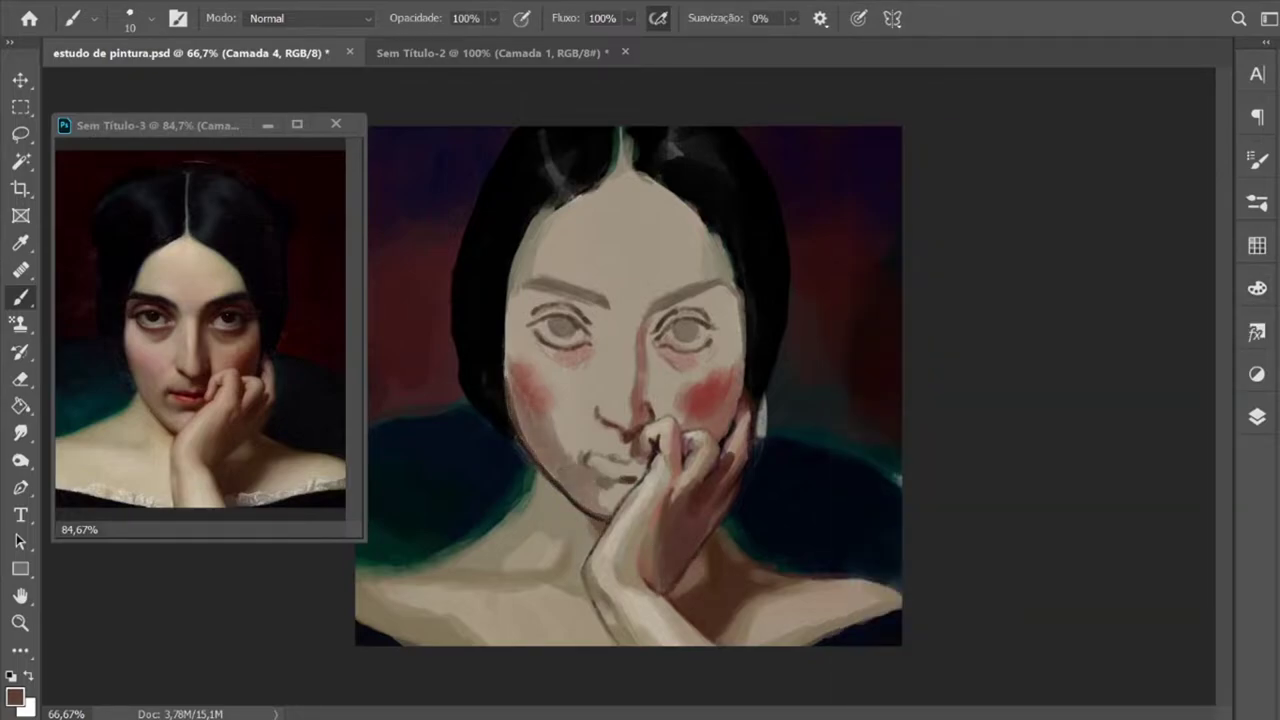
Step: Soften the cheek blush and chin with light beige, enlarging the brush to 20 then 40
{"action": "left_click", "coordinate": [620, 330], "text": "alt"}
{"action": "key", "text": "bracketright"}
{"action": "left_click", "coordinate": [1257, 289]}
{"action": "left_click", "coordinate": [1257, 289]}
{"action": "left_click_drag", "start_coordinate": [650, 322], "coordinate": [650, 408]}
{"action": "left_click_drag", "start_coordinate": [730, 322], "coordinate": [722, 370]}
{"action": "key", "text": "bracketright"}
{"action": "key", "text": "bracketright"}
{"action": "left_click_drag", "start_coordinate": [512, 310], "coordinate": [516, 364]}
{"action": "left_click_drag", "start_coordinate": [520, 400], "coordinate": [566, 460]}
{"action": "left_click_drag", "start_coordinate": [604, 516], "coordinate": [620, 450]}
Step: Deepen the right cheek blush with dark red and shade around the right eye
{"action": "left_click", "coordinate": [1257, 289]}
{"action": "left_click", "coordinate": [977, 489]}
{"action": "left_click", "coordinate": [1257, 289]}
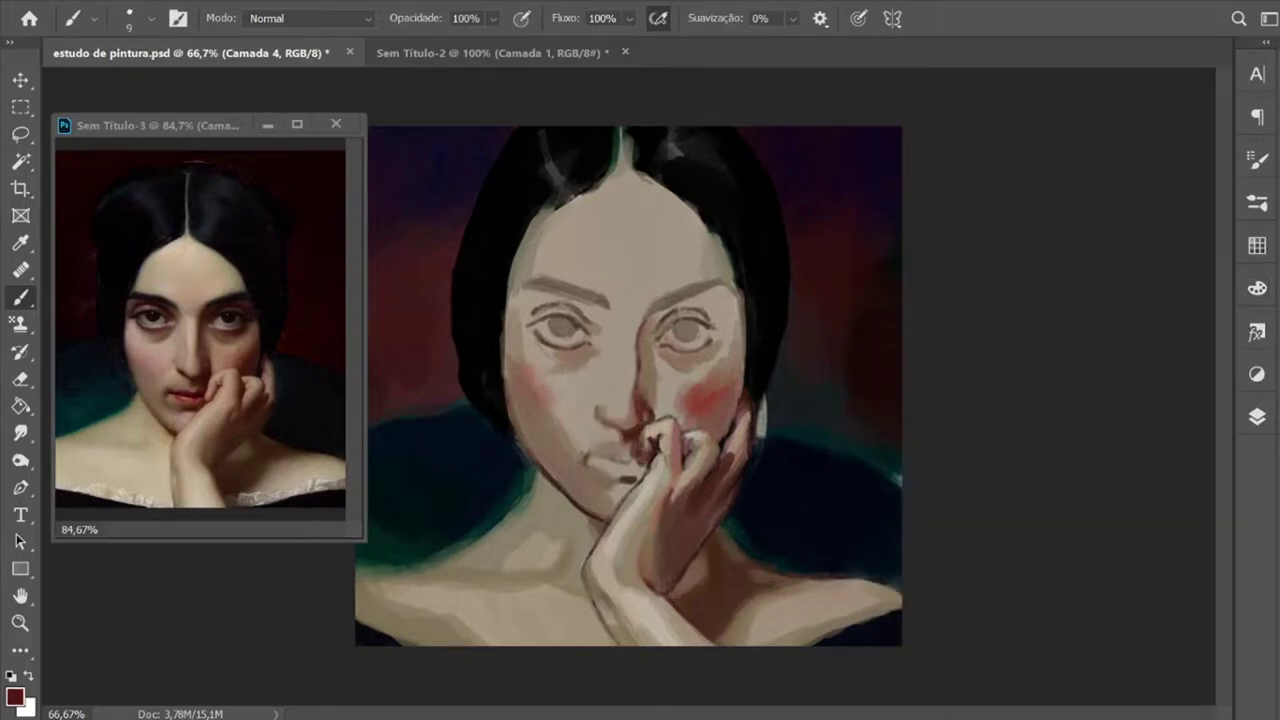
{"action": "left_click_drag", "start_coordinate": [700, 435], "coordinate": [730, 385]}
{"action": "mouse_move", "coordinate": [665, 310]}
{"action": "left_mouse_down"}
{"action": "mouse_move", "coordinate": [732, 290]}
{"action": "mouse_move", "coordinate": [740, 300]}
{"action": "left_mouse_up"}
{"action": "left_click_drag", "start_coordinate": [652, 335], "coordinate": [715, 315]}
{"action": "left_click", "coordinate": [1257, 289]}
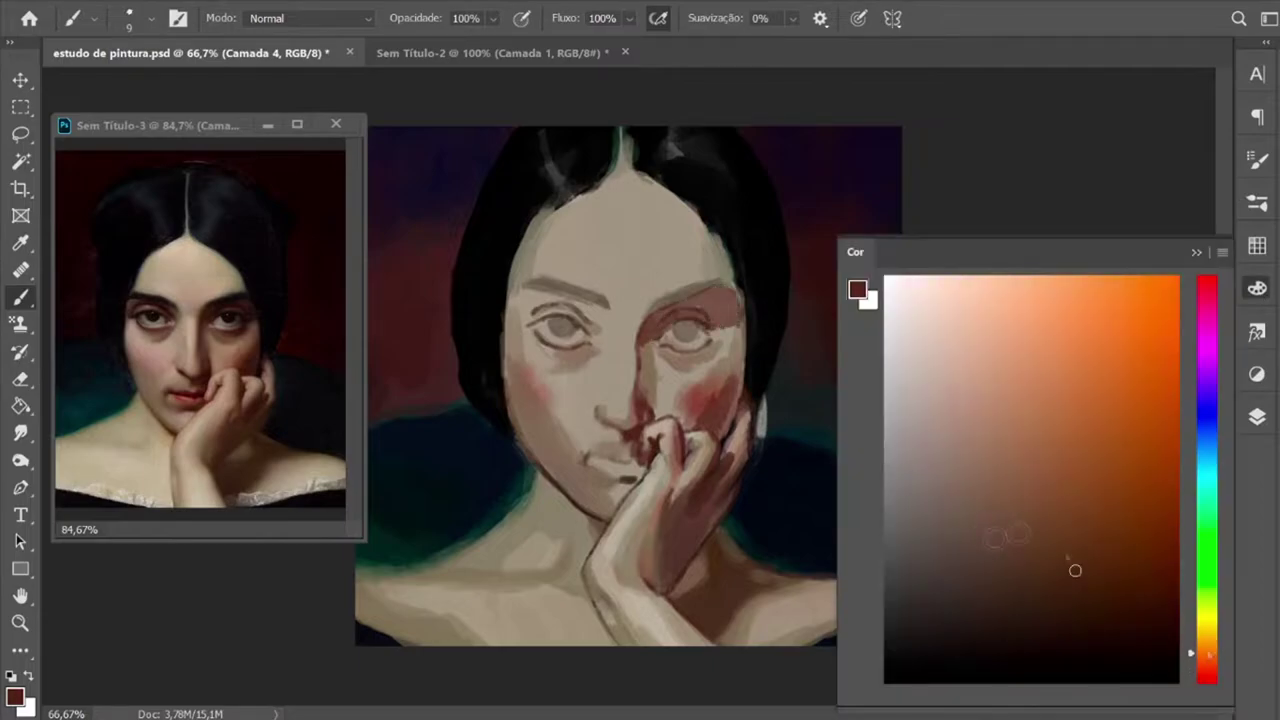
Step: Brighten the forehead, nose and cheek with a sampled beige skin tone
{"action": "left_click", "coordinate": [1020, 489]}
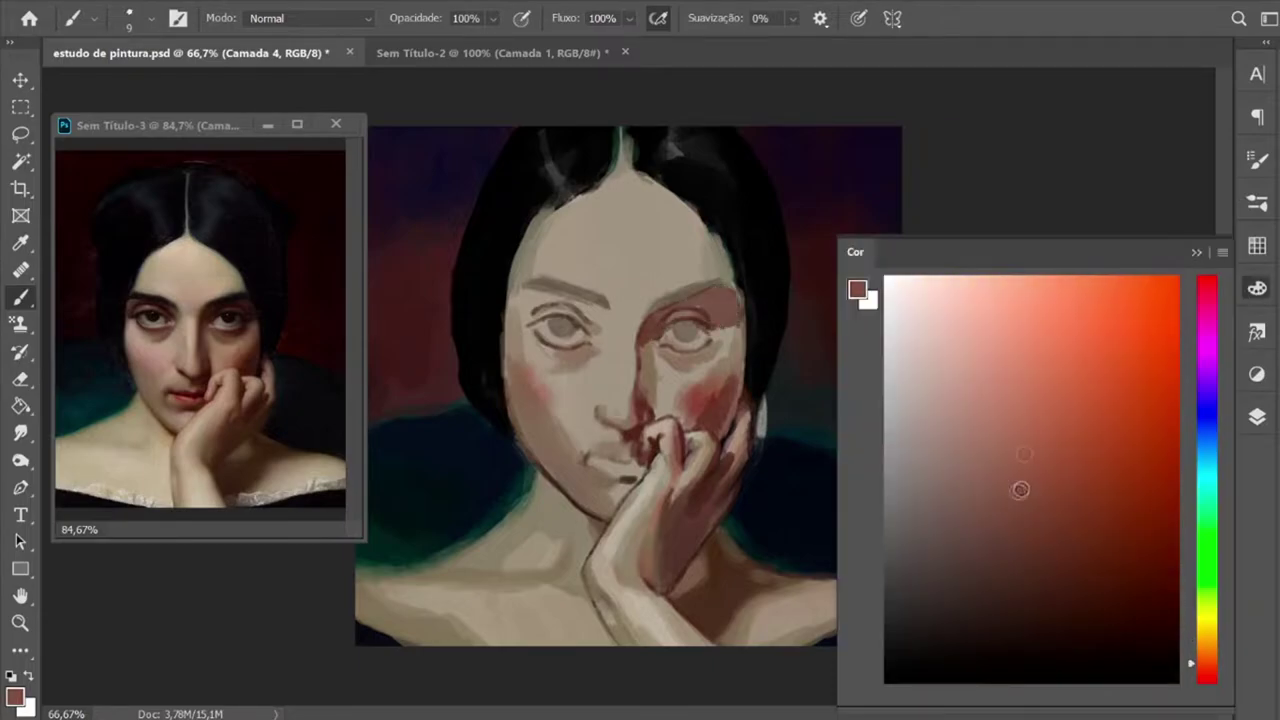
{"action": "left_click", "coordinate": [614, 468]}
{"action": "left_click", "coordinate": [1257, 289]}
{"action": "left_click", "coordinate": [880, 690]}
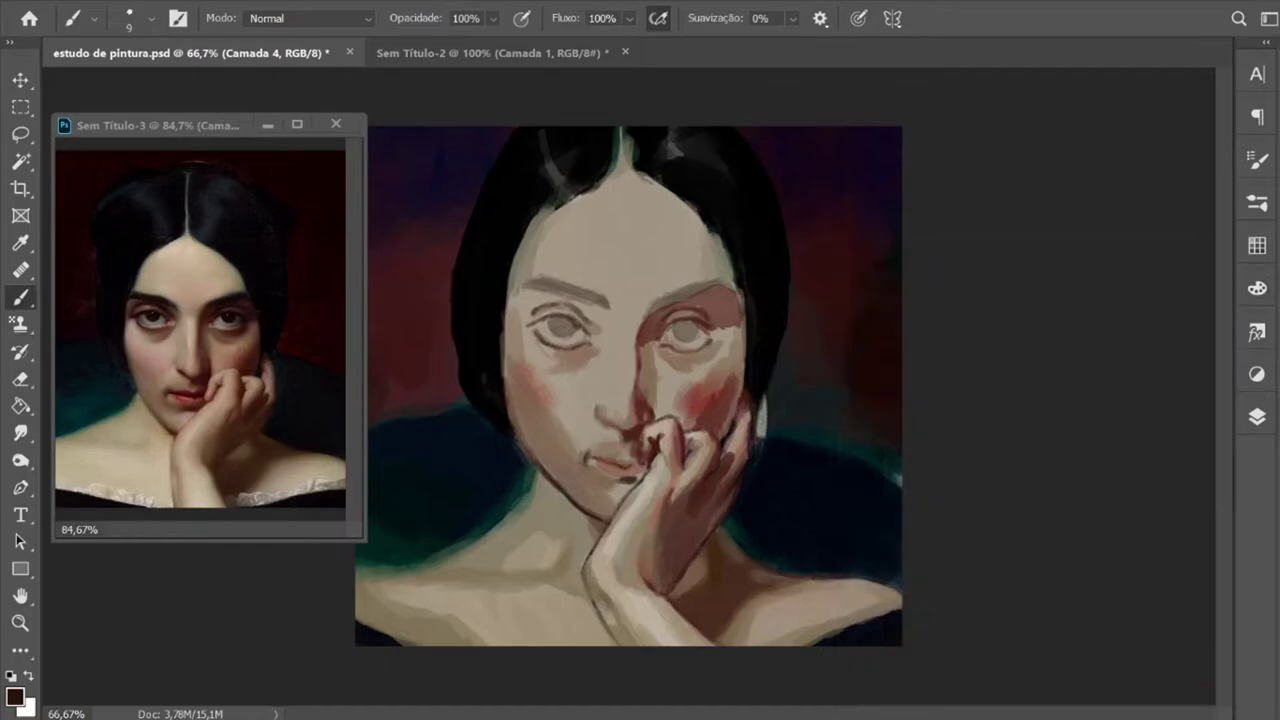
{"action": "left_click", "coordinate": [665, 279], "text": "alt"}
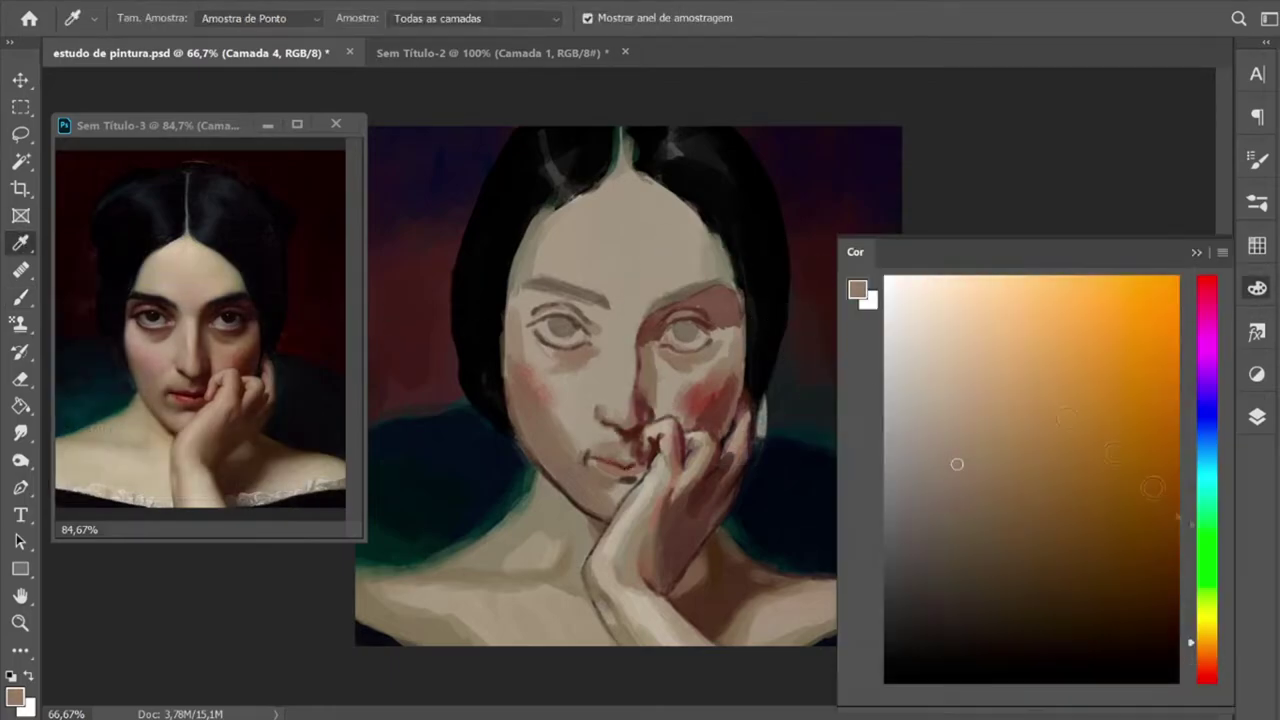
{"action": "left_click_drag", "start_coordinate": [620, 220], "coordinate": [670, 290]}
{"action": "mouse_move", "coordinate": [570, 205]}
{"action": "left_mouse_down"}
{"action": "mouse_move", "coordinate": [627, 420]}
{"action": "mouse_move", "coordinate": [690, 400]}
{"action": "left_mouse_up"}
Step: Darken between the eyes, the eyebrows, eye sockets and nose bridge with browns
{"action": "left_click", "coordinate": [690, 400], "text": "alt"}
{"action": "key", "text": "bracketleft"}
{"action": "left_click_drag", "start_coordinate": [612, 306], "coordinate": [582, 332]}
{"action": "left_click_drag", "start_coordinate": [530, 322], "coordinate": [512, 354]}
{"action": "right_click", "coordinate": [1014, 466], "text": "alt+shift"}
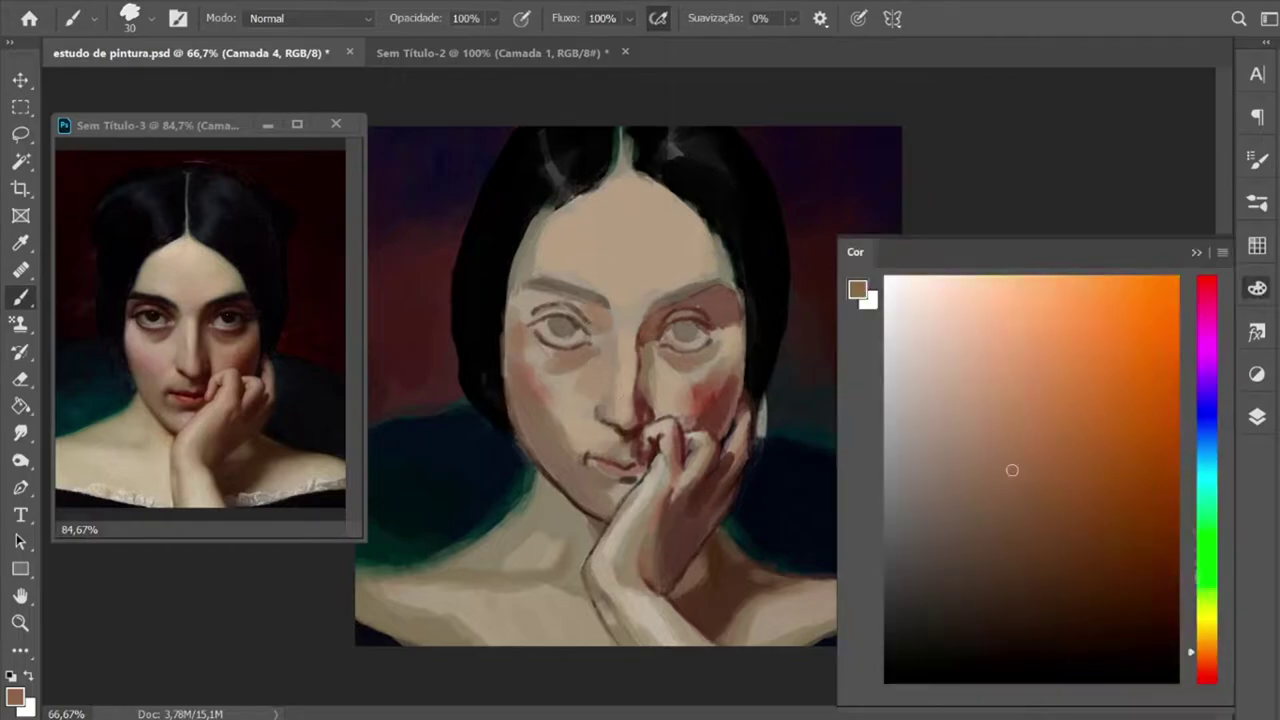
{"action": "right_click", "coordinate": [1054, 609], "text": "alt+shift"}
{"action": "key", "text": "bracketleft"}
{"action": "key", "text": "bracketleft"}
{"action": "left_click_drag", "start_coordinate": [512, 300], "coordinate": [610, 312]}
{"action": "mouse_move", "coordinate": [510, 302]}
{"action": "left_mouse_down"}
{"action": "mouse_move", "coordinate": [545, 292]}
{"action": "mouse_move", "coordinate": [508, 308]}
{"action": "left_mouse_up"}
{"action": "mouse_move", "coordinate": [678, 298]}
{"action": "left_mouse_down"}
{"action": "mouse_move", "coordinate": [644, 328]}
{"action": "mouse_move", "coordinate": [640, 360]}
{"action": "left_mouse_up"}
{"action": "left_click_drag", "start_coordinate": [730, 284], "coordinate": [664, 312]}
{"action": "left_click_drag", "start_coordinate": [558, 296], "coordinate": [580, 302]}
Step: Add a red stroke to the lips, then dark brown strokes along the nose
{"action": "right_click", "coordinate": [1040, 470], "text": "alt+shift"}
{"action": "key", "text": "bracketright"}
{"action": "key", "text": "bracketright"}
{"action": "left_click_drag", "start_coordinate": [605, 462], "coordinate": [632, 466]}
{"action": "right_click", "coordinate": [1040, 470], "text": "alt+shift"}
{"action": "right_click", "coordinate": [1040, 470], "text": "alt+shift"}
{"action": "key", "text": "bracketleft"}
{"action": "left_click_drag", "start_coordinate": [646, 348], "coordinate": [656, 412]}
{"action": "left_click_drag", "start_coordinate": [660, 350], "coordinate": [676, 360]}
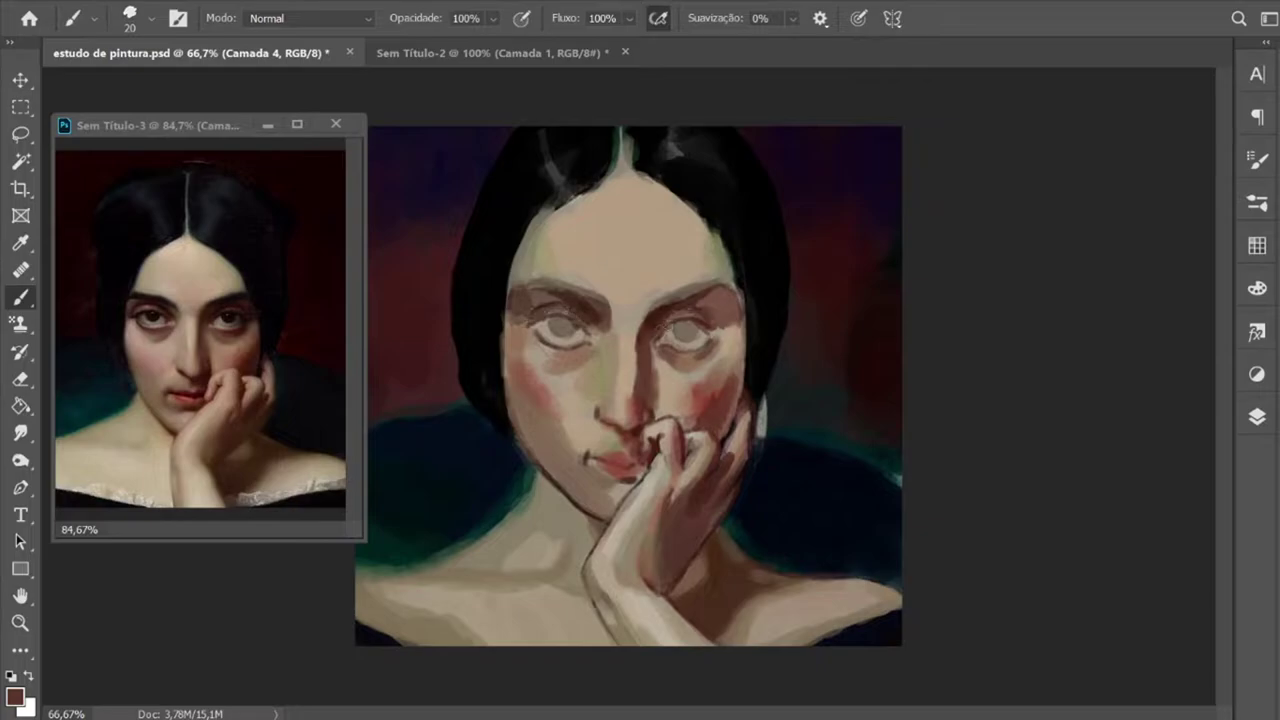
Step: Darken both eyebrows with a near-black sampled from the painting
{"action": "left_click", "coordinate": [726, 313], "text": "alt"}
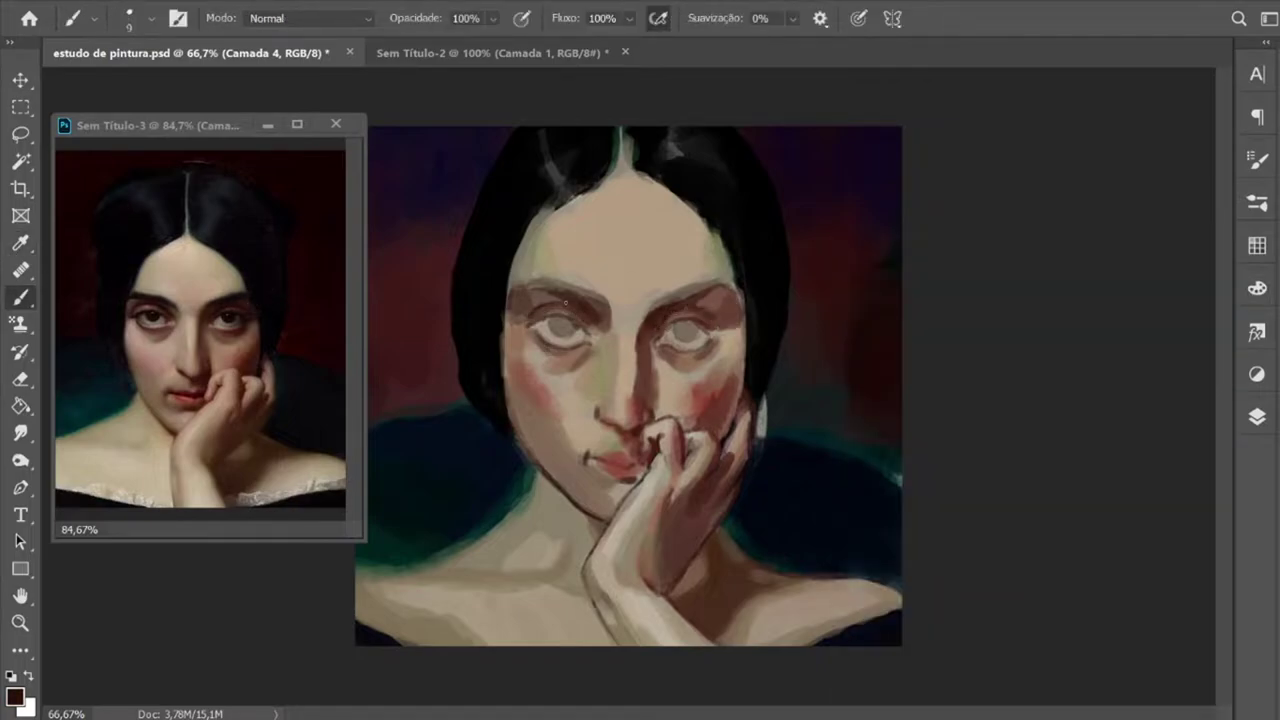
{"action": "left_click_drag", "start_coordinate": [684, 300], "coordinate": [740, 322]}
{"action": "left_click_drag", "start_coordinate": [506, 300], "coordinate": [604, 318]}
{"action": "right_click", "coordinate": [988, 531], "text": "alt+shift"}
{"action": "key", "text": "bracketright"}
{"action": "key", "text": "bracketright"}
{"action": "key", "text": "bracketright"}
Step: Draw a fine black line along the left jaw, then sample reddish-brown tones
{"action": "left_click", "coordinate": [606, 328], "text": "alt"}
{"action": "key", "text": "bracketleft"}
{"action": "key", "text": "bracketleft"}
{"action": "key", "text": "bracketleft"}
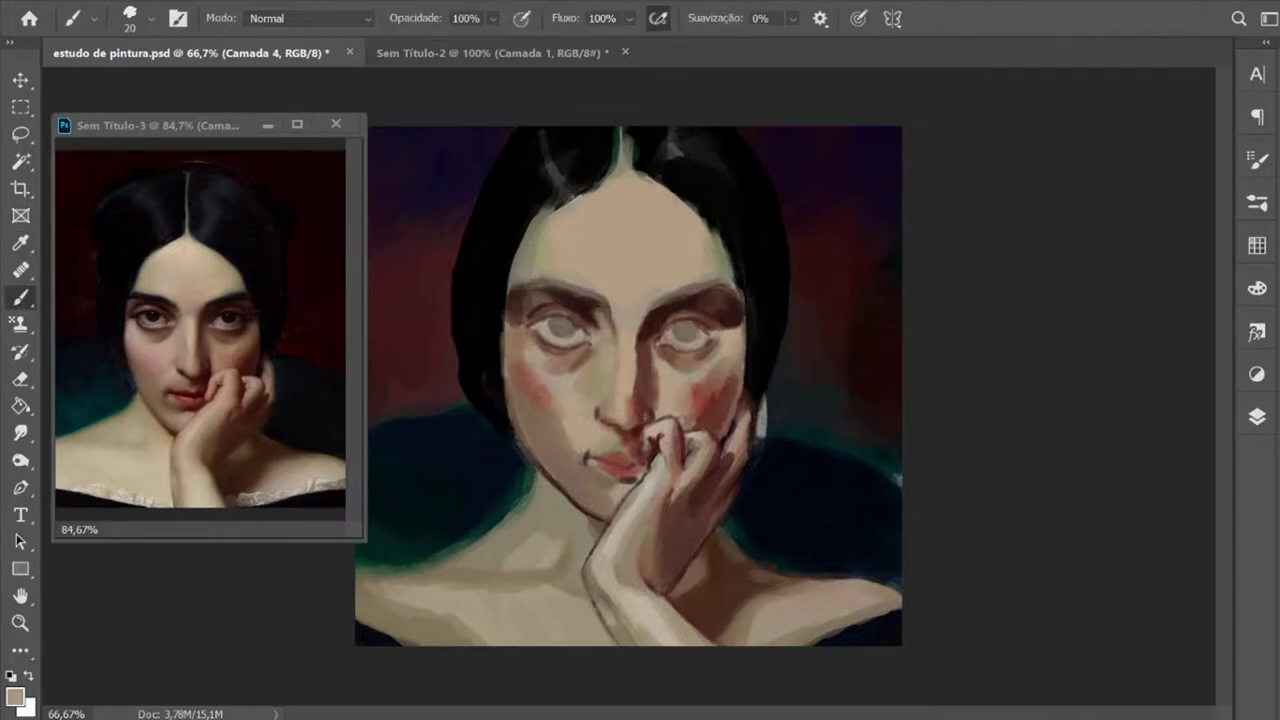
{"action": "left_click", "coordinate": [540, 316], "text": "alt"}
{"action": "key", "text": "d"}
{"action": "key", "text": "bracketleft"}
{"action": "key", "text": "bracketleft"}
{"action": "key", "text": "bracketleft"}
{"action": "left_click_drag", "start_coordinate": [503, 362], "coordinate": [538, 462]}
{"action": "left_click", "coordinate": [605, 463], "text": "alt"}
{"action": "left_click", "coordinate": [640, 440], "text": "alt"}
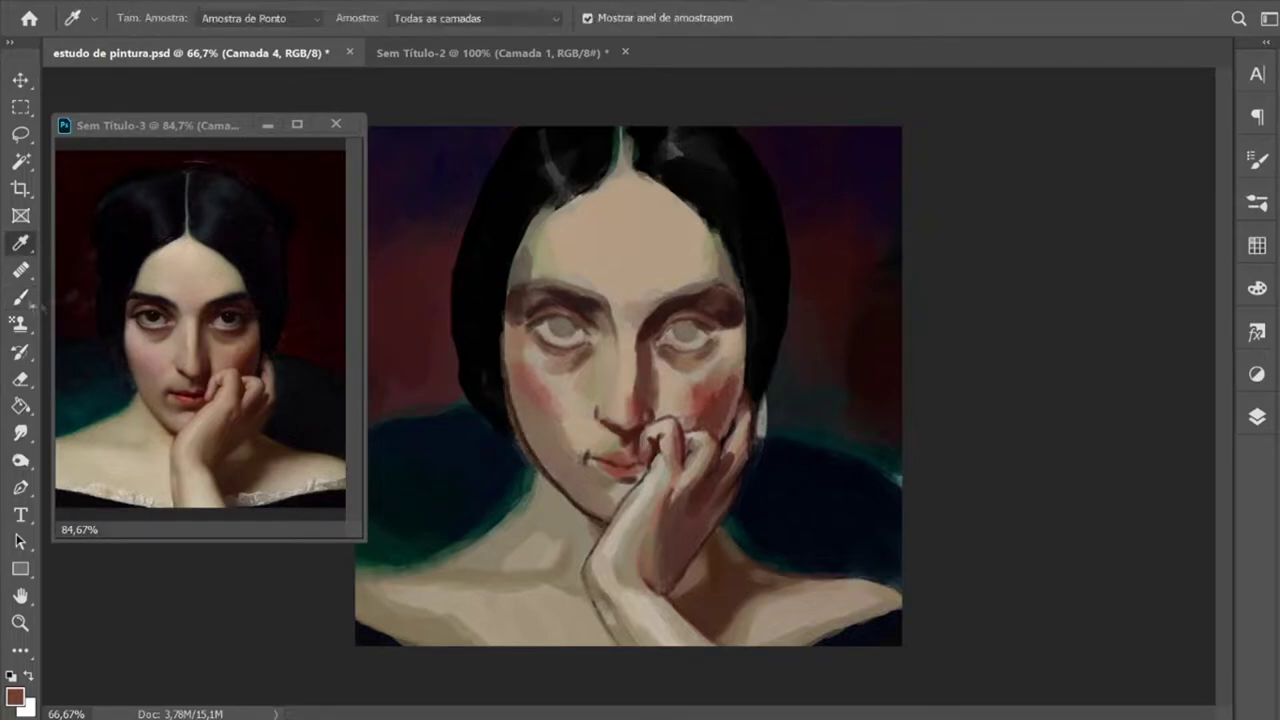
Step: Sample maroon, pink, brown, grey-blue and black tones from the portrait with a smaller brush
{"action": "left_click", "coordinate": [631, 461], "text": "alt"}
{"action": "left_click", "coordinate": [625, 455], "text": "alt"}
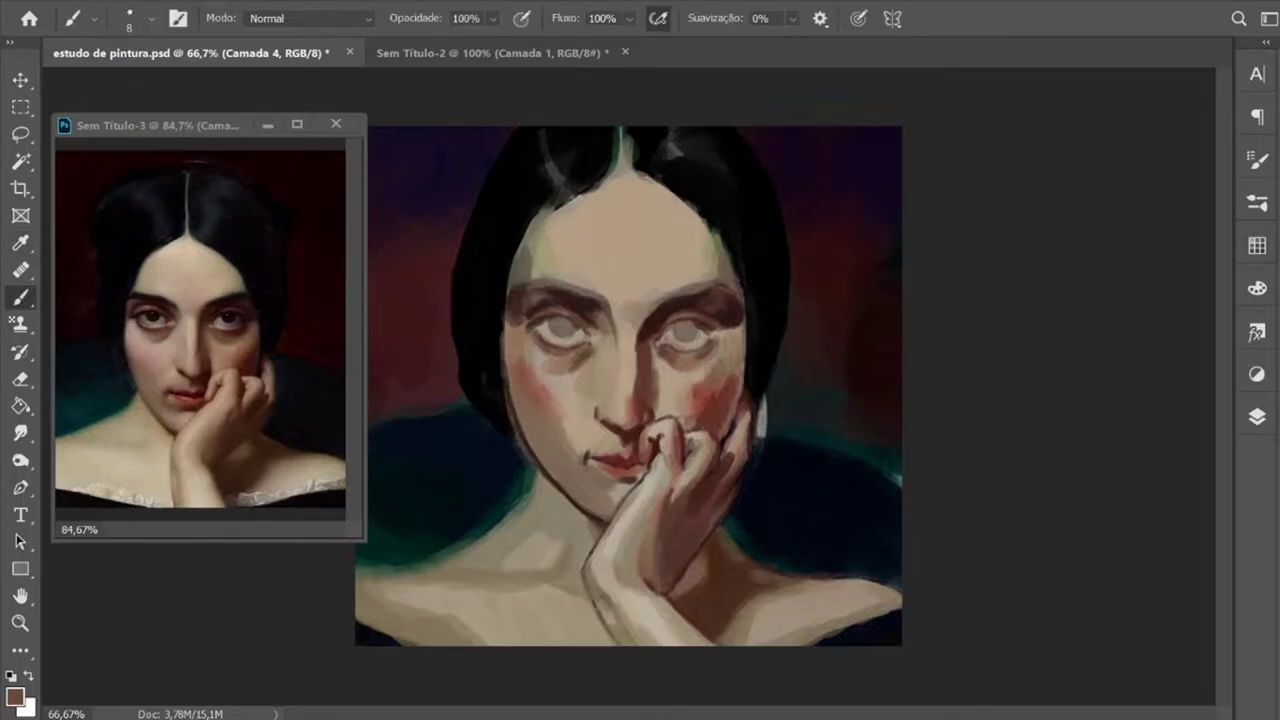
{"action": "left_click", "coordinate": [578, 466], "text": "alt"}
{"action": "left_click", "coordinate": [615, 500], "text": "alt"}
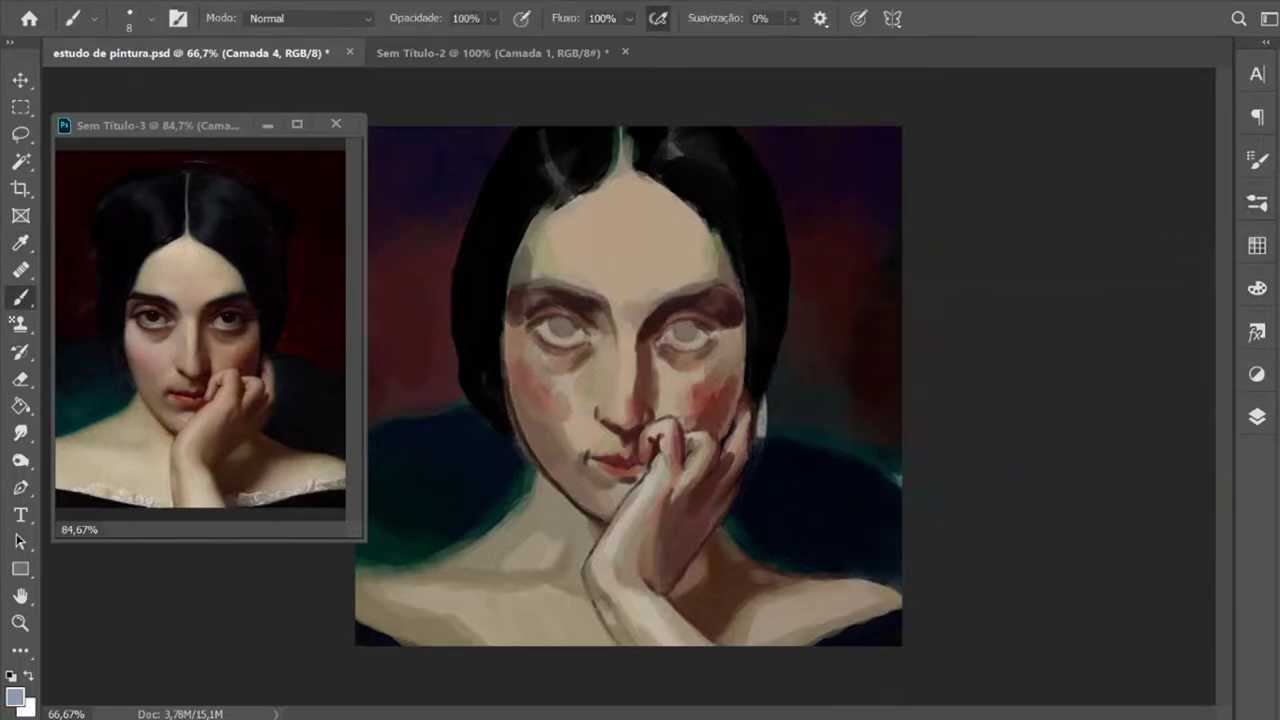
{"action": "left_click", "coordinate": [669, 139], "text": "alt"}
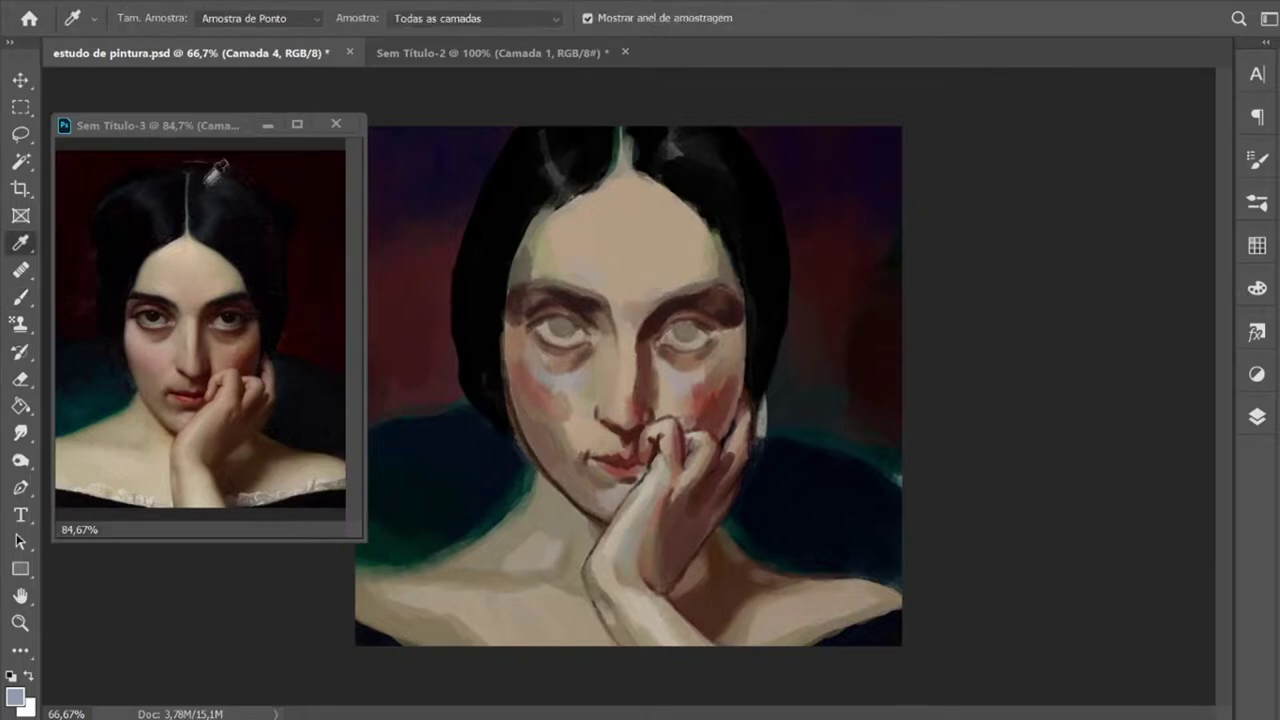
{"action": "key", "text": "bracketleft"}
{"action": "key", "text": "bracketleft"}
{"action": "key", "text": "bracketleft"}
{"action": "key", "text": "F6"}
{"action": "key", "text": "F6"}
{"action": "left_click", "coordinate": [600, 420], "text": "alt"}
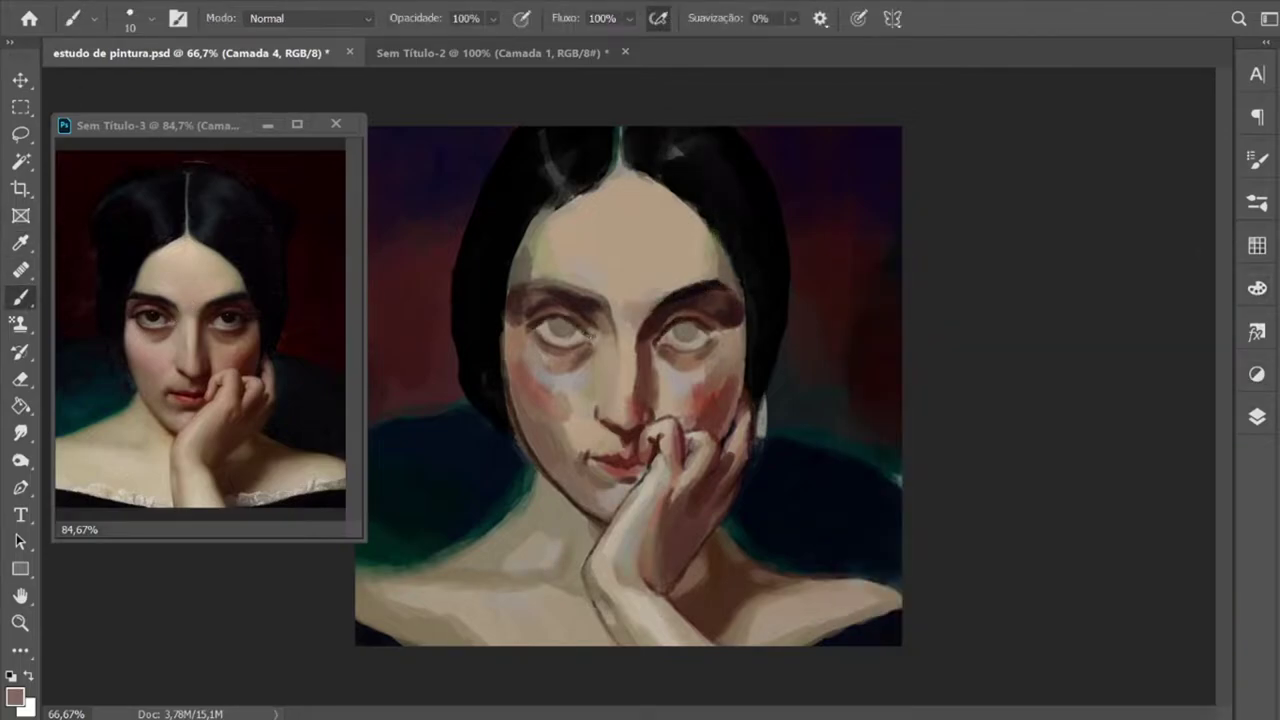
{"action": "left_click", "coordinate": [480, 330], "text": "alt"}
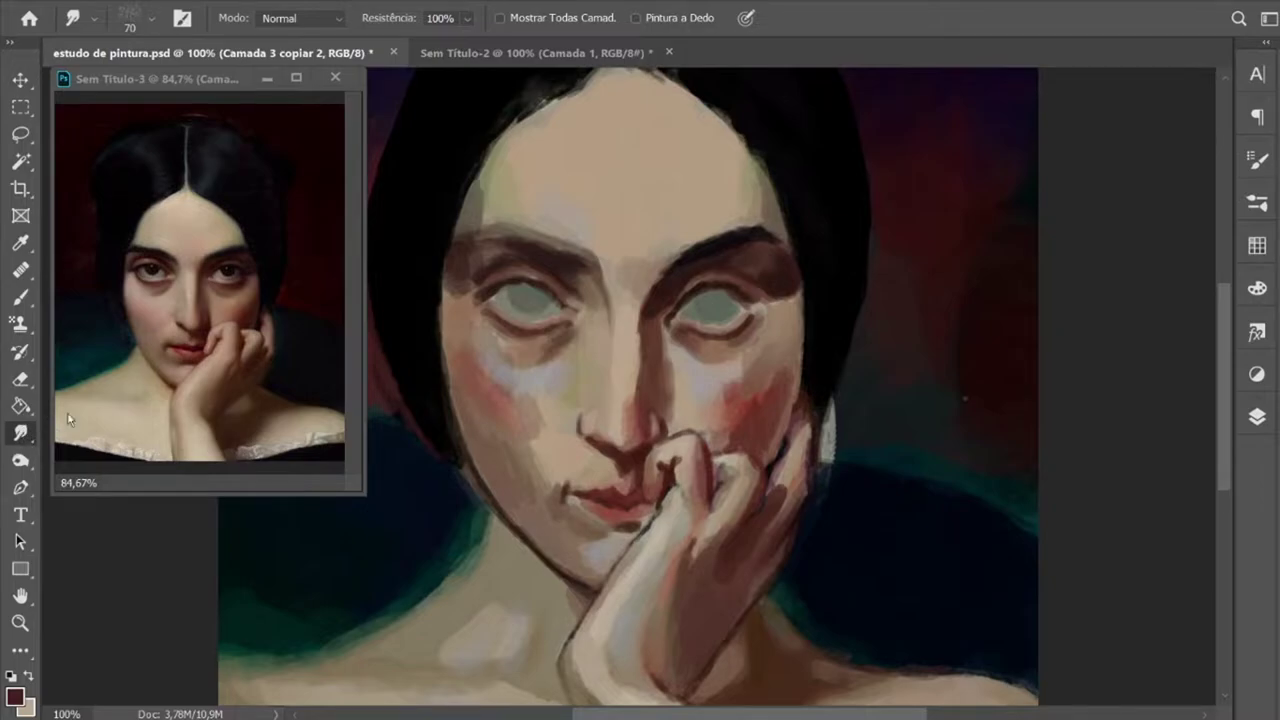
{"action": "left_click", "coordinate": [21, 433]}
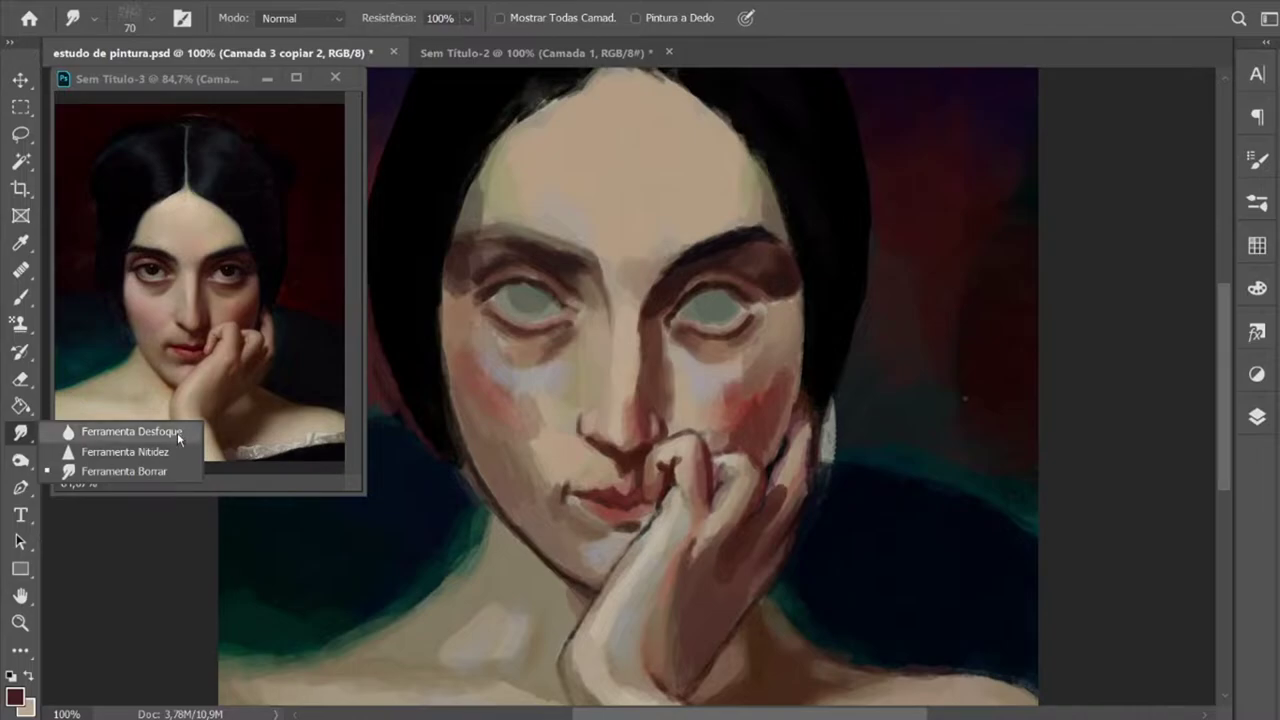
{"action": "left_click", "coordinate": [138, 474]}
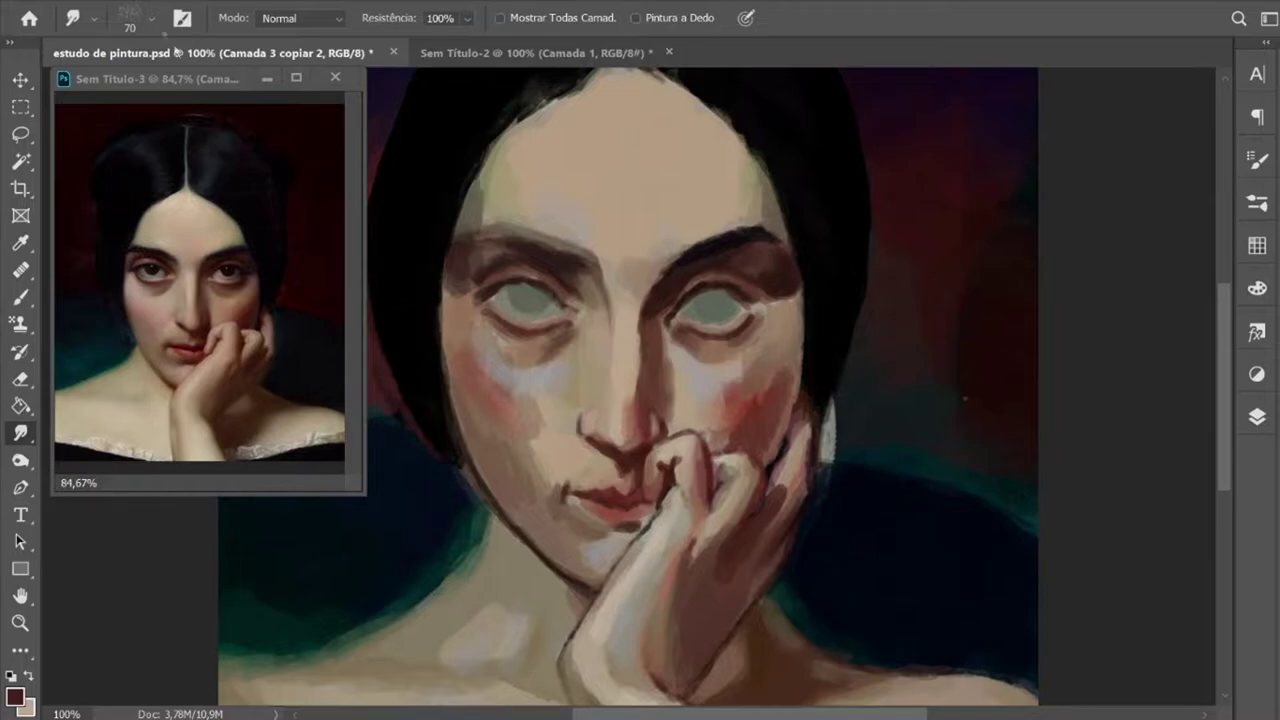
{"action": "left_click", "coordinate": [152, 18]}
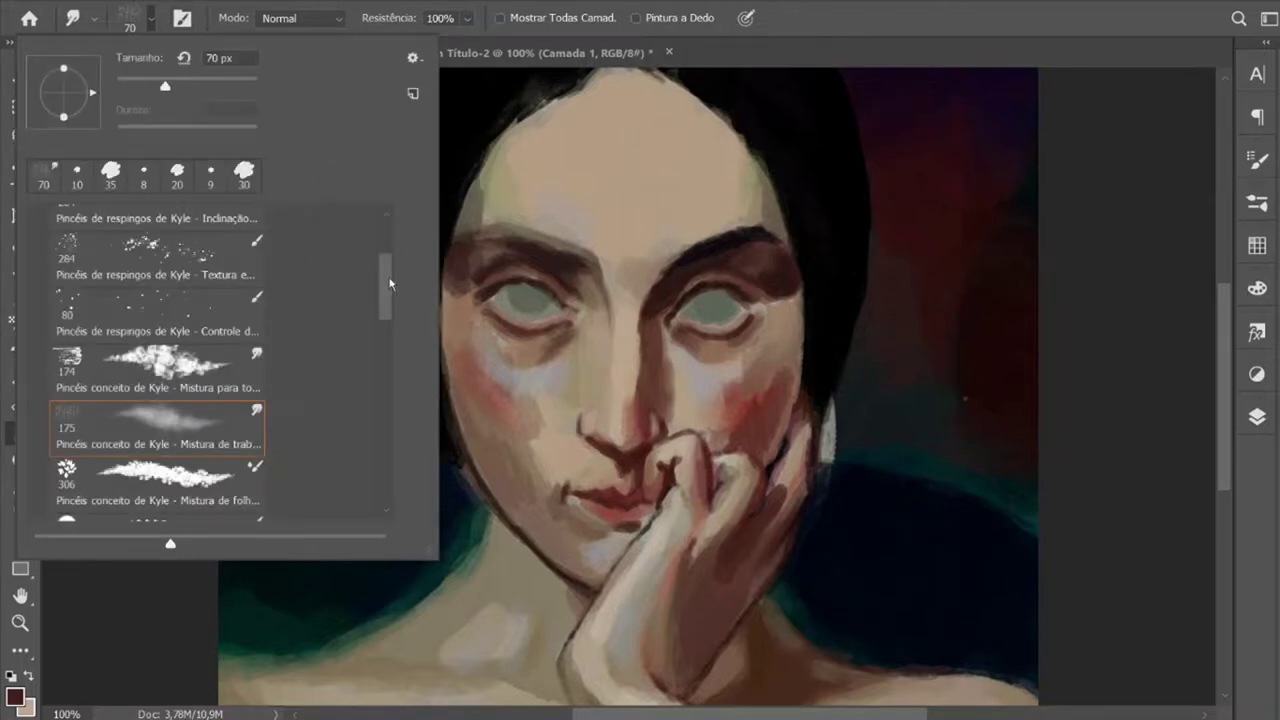
{"action": "left_click_drag", "start_coordinate": [390, 284], "coordinate": [388, 233]}
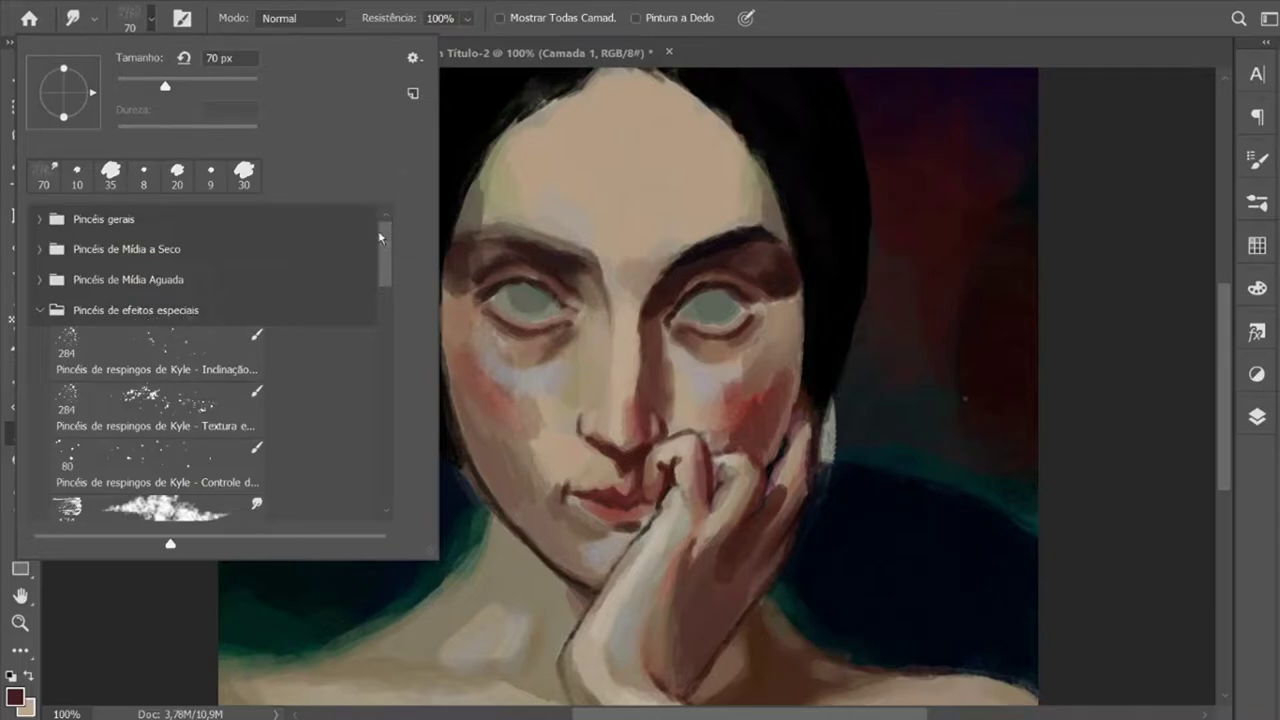
{"action": "mouse_move", "coordinate": [379, 236]}
{"action": "left_mouse_down"}
{"action": "mouse_move", "coordinate": [383, 265]}
{"action": "mouse_move", "coordinate": [385, 238]}
{"action": "left_mouse_up"}
{"action": "left_click_drag", "start_coordinate": [381, 263], "coordinate": [381, 270]}
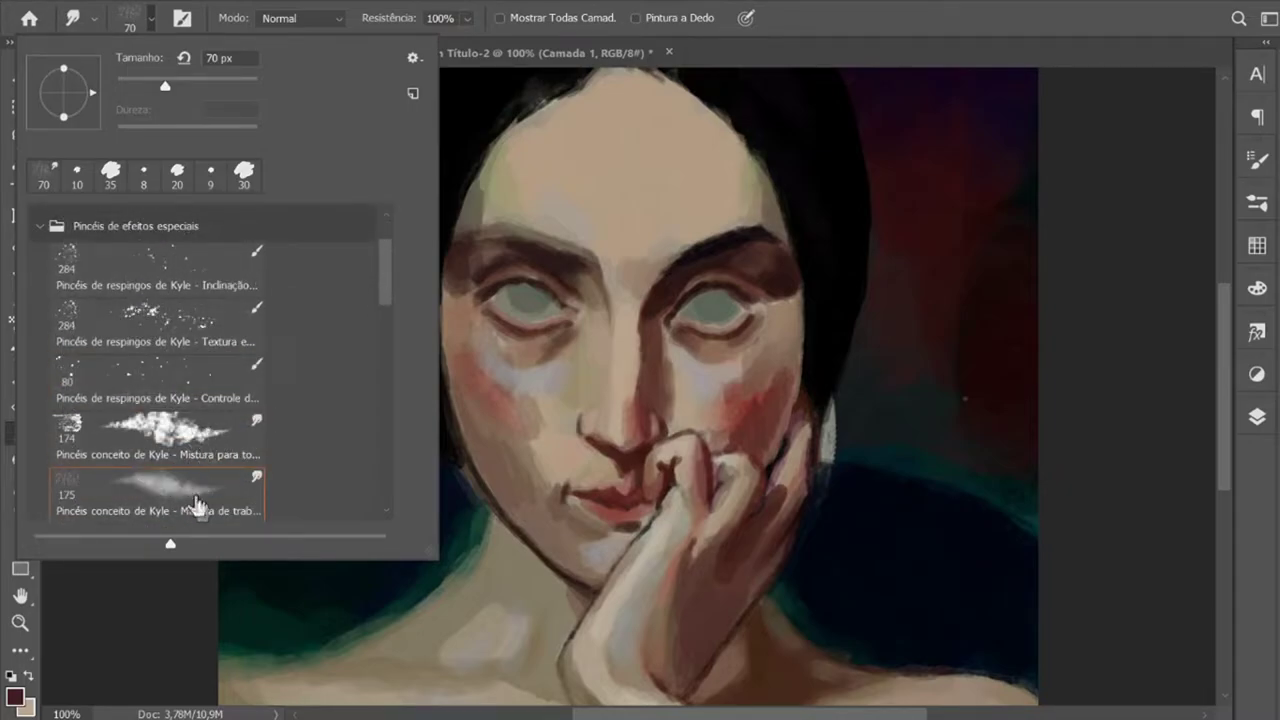
{"action": "mouse_move", "coordinate": [385, 270]}
{"action": "left_mouse_down"}
{"action": "mouse_move", "coordinate": [386, 318]}
{"action": "mouse_move", "coordinate": [388, 206]}
{"action": "left_mouse_up"}
{"action": "left_click", "coordinate": [1248, 170]}
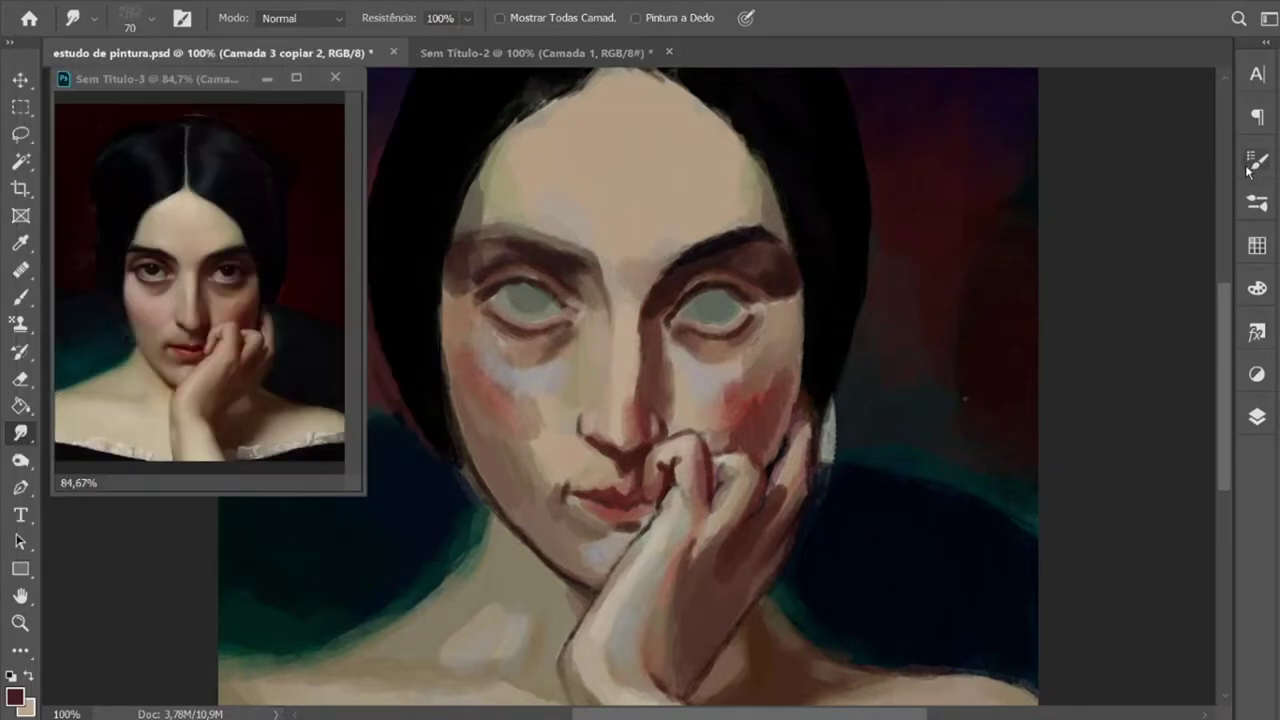
Step: In Brush Settings, check Scatter (Dispersão) and toggle Shape Dynamics off and back on
{"action": "left_click", "coordinate": [1255, 163]}
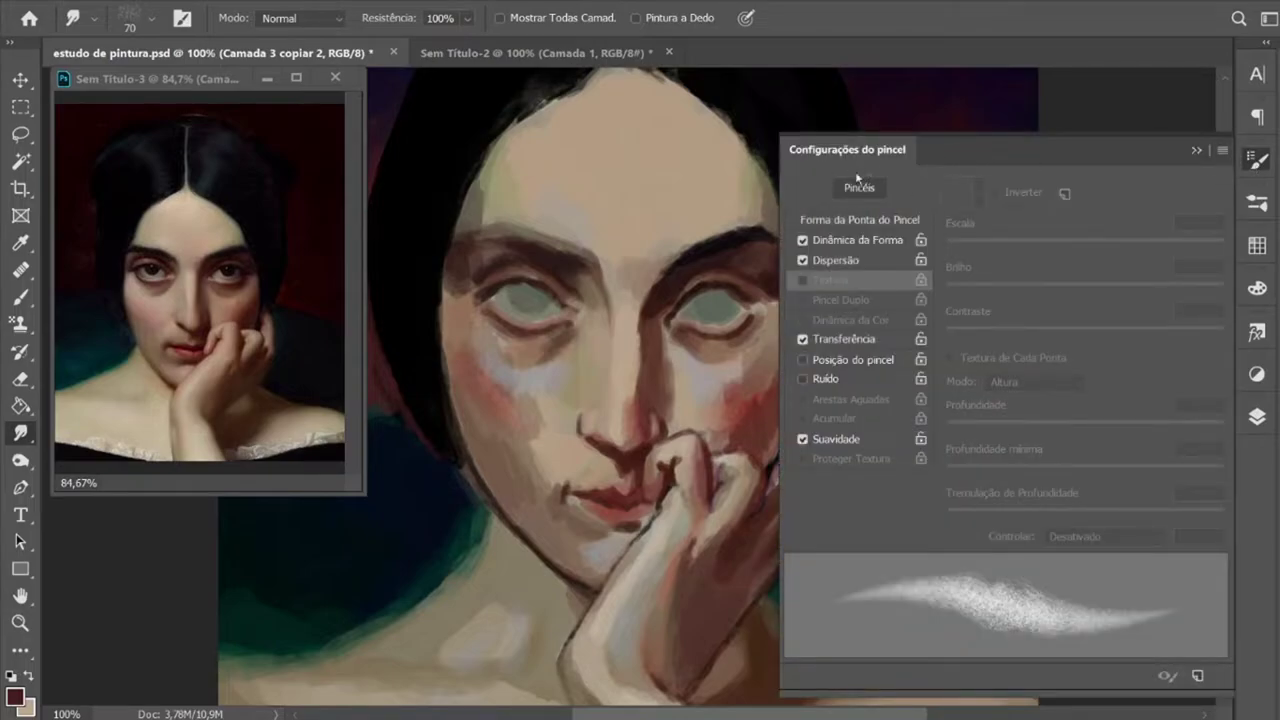
{"action": "left_click", "coordinate": [850, 260]}
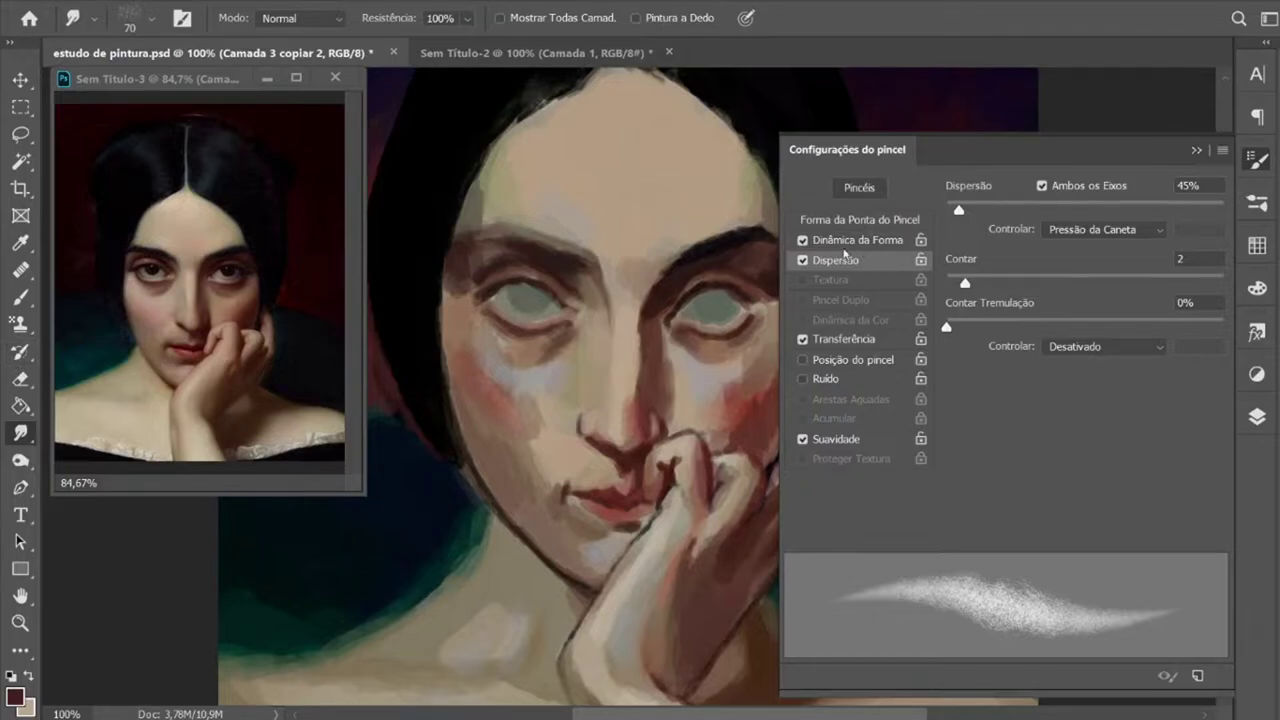
{"action": "left_click", "coordinate": [802, 241]}
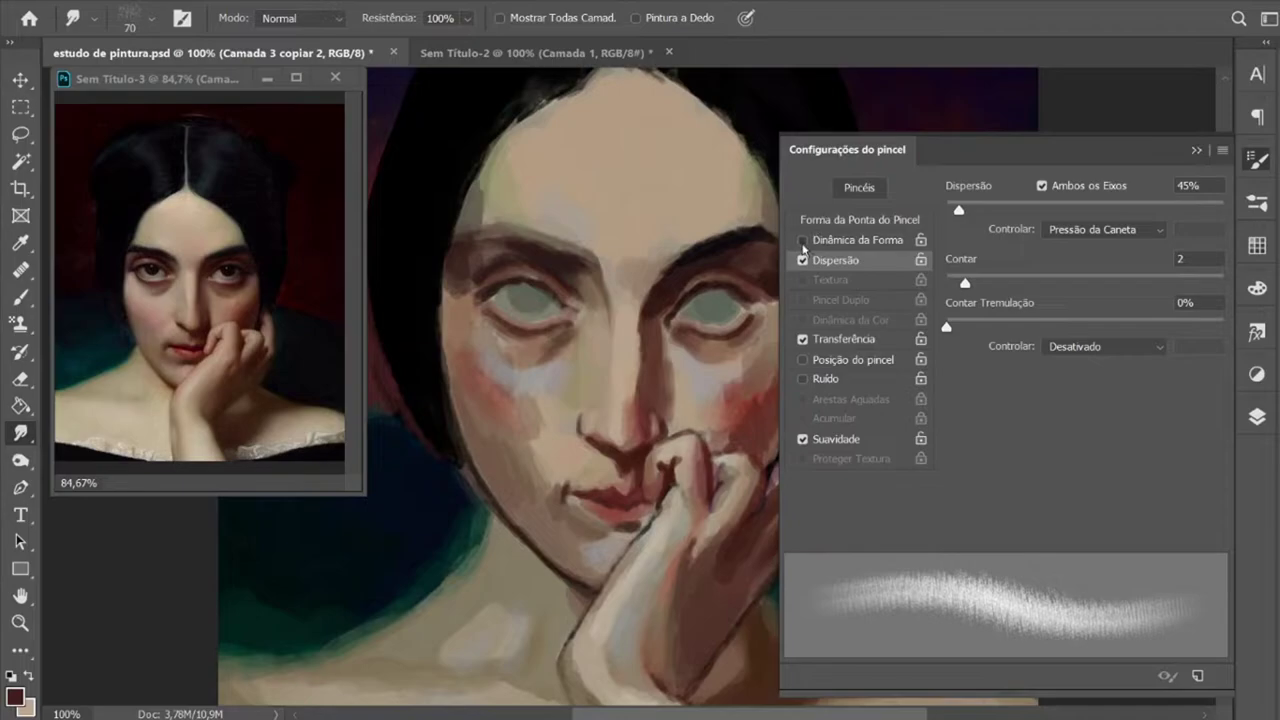
{"action": "left_click", "coordinate": [802, 240]}
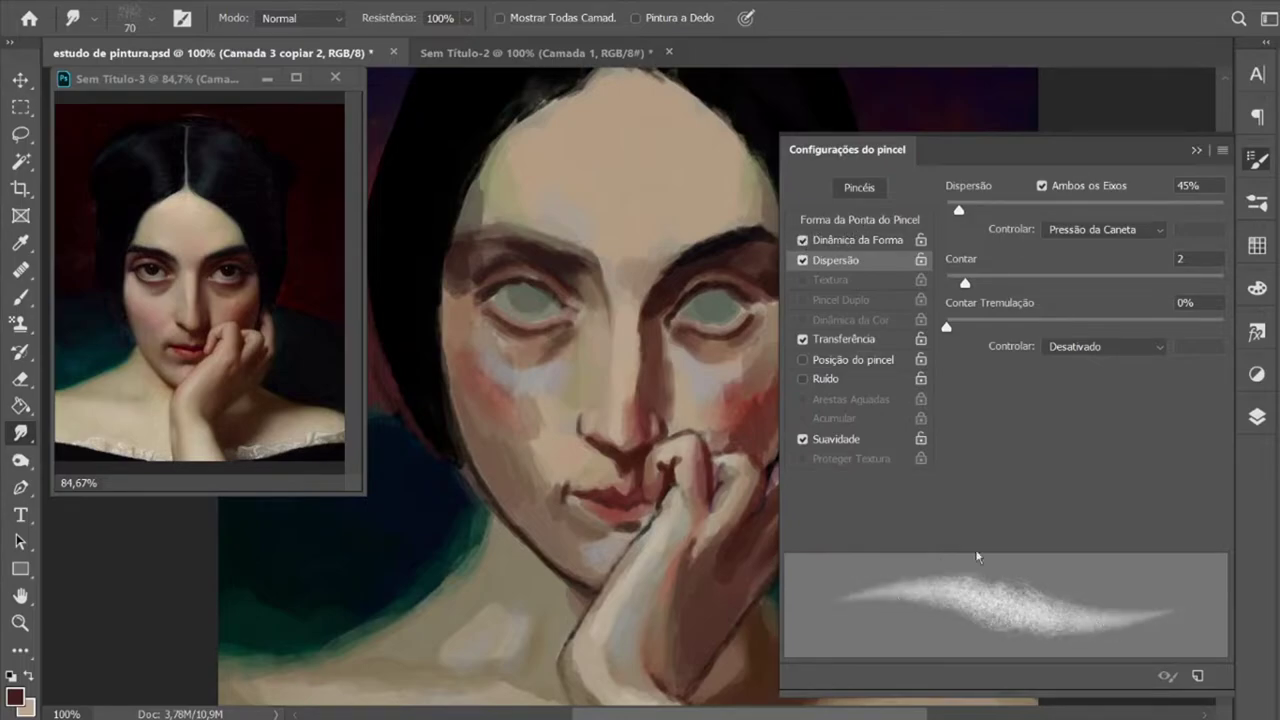
{"action": "left_click", "coordinate": [1196, 152]}
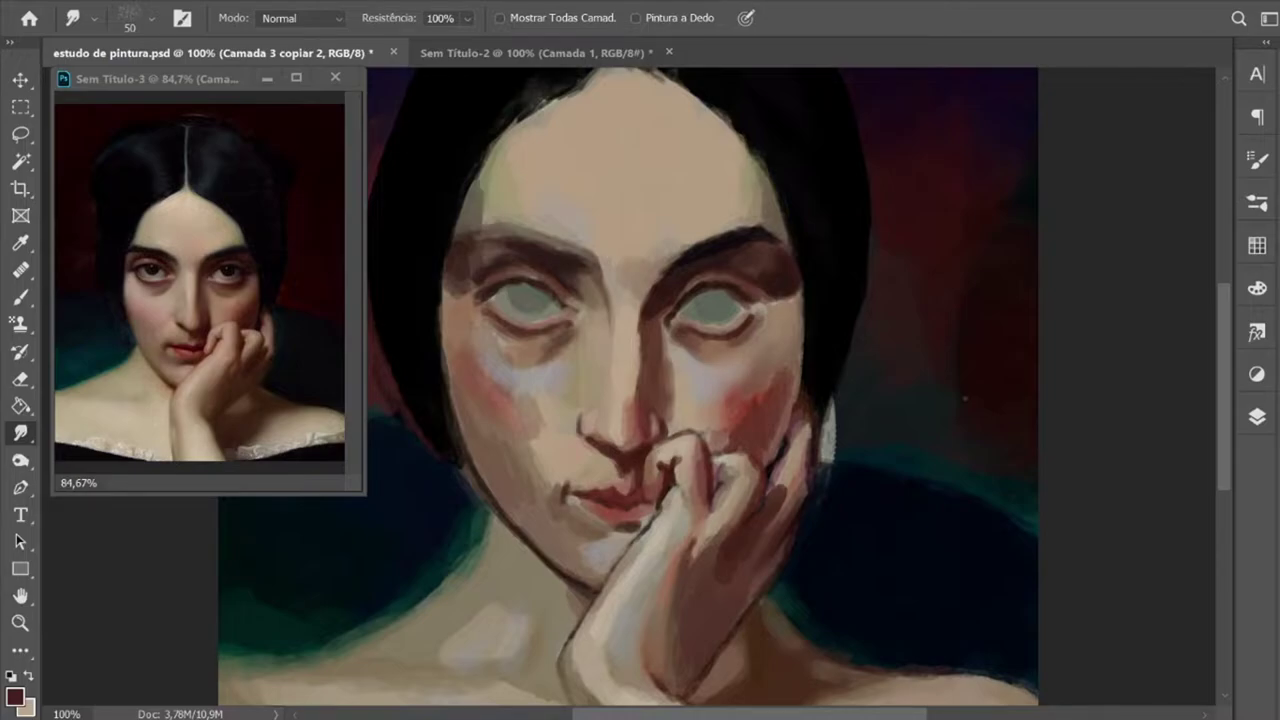
Step: Set smudge strength to 45% and merge the top paint layer down
{"action": "left_click", "coordinate": [466, 18]}
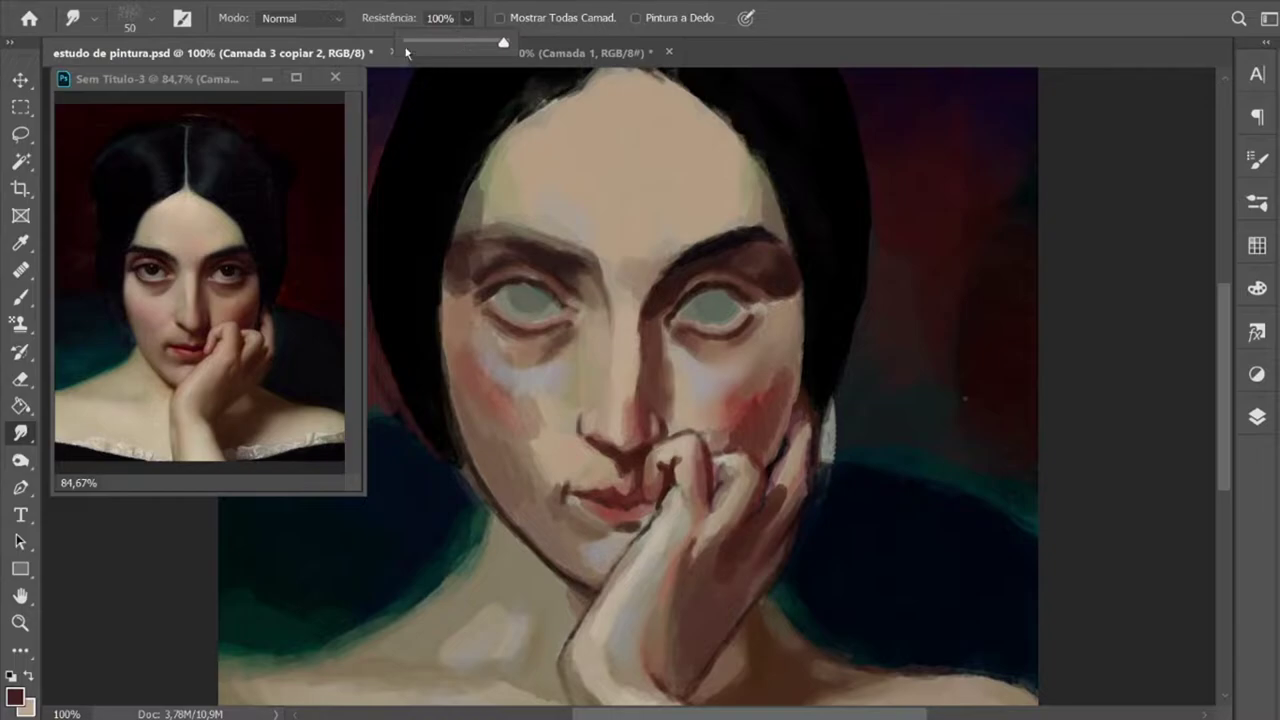
{"action": "left_click_drag", "start_coordinate": [488, 43], "coordinate": [450, 43]}
{"action": "key", "text": "Return"}
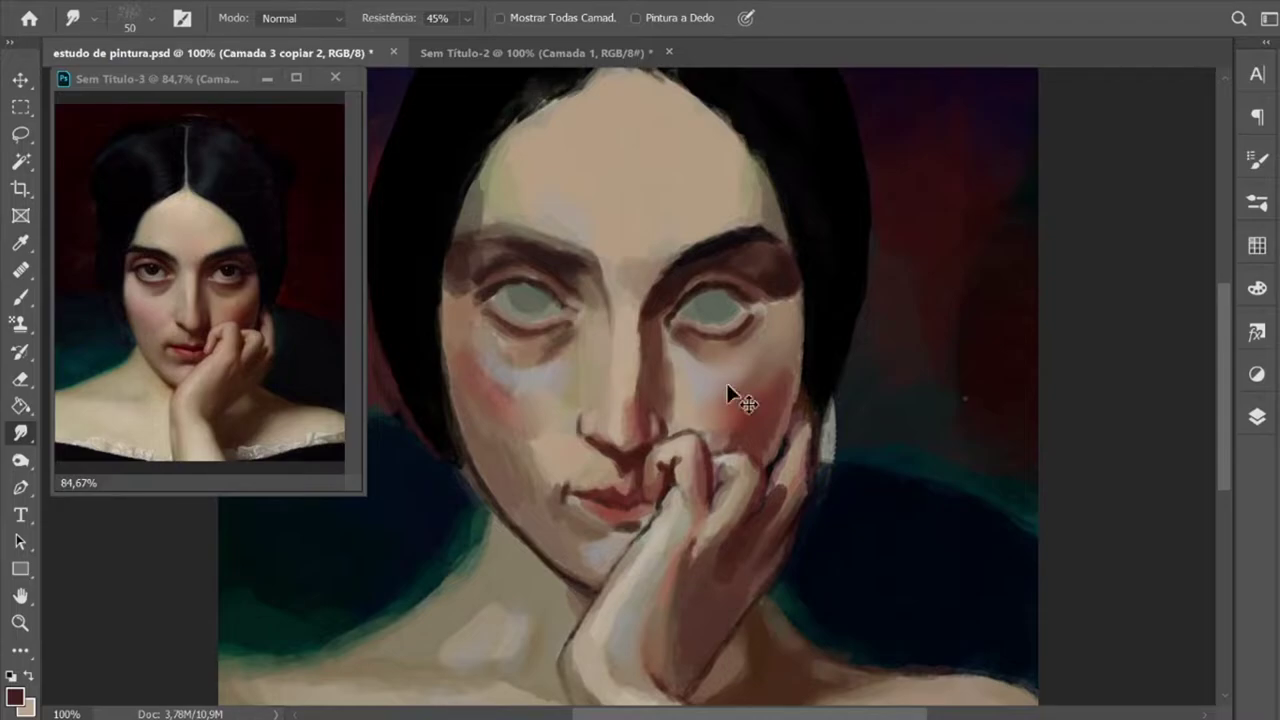
{"action": "key", "text": "ctrl+z"}
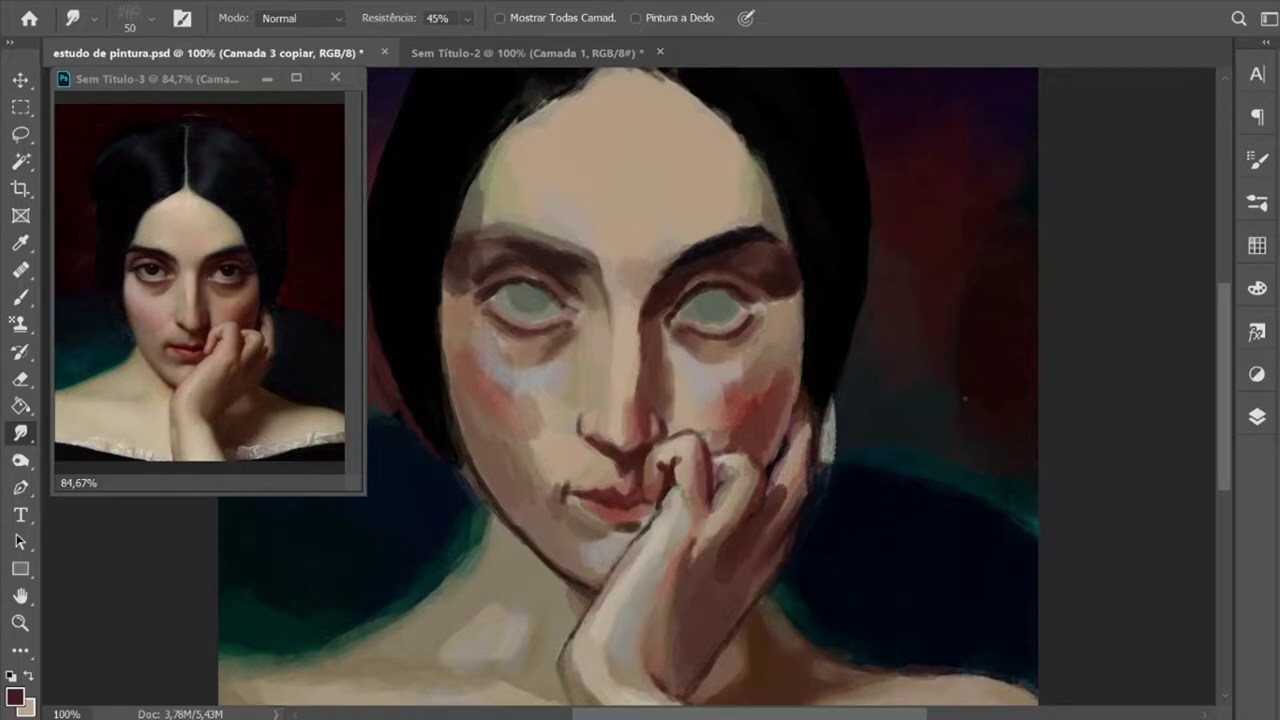
Step: Browse the brush library folders and pick the 500 px soft brush
{"action": "left_click", "coordinate": [1257, 203]}
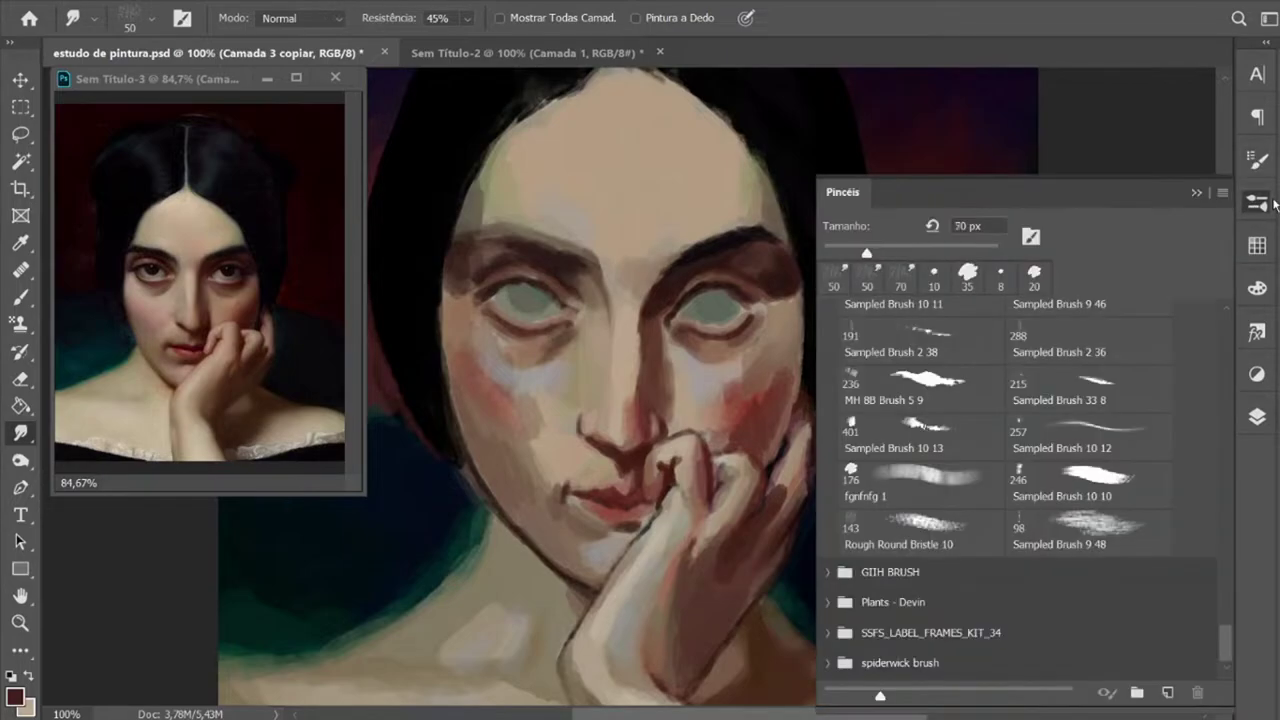
{"action": "scroll", "coordinate": [1226, 645], "scroll_direction": "up", "scroll_amount": 3}
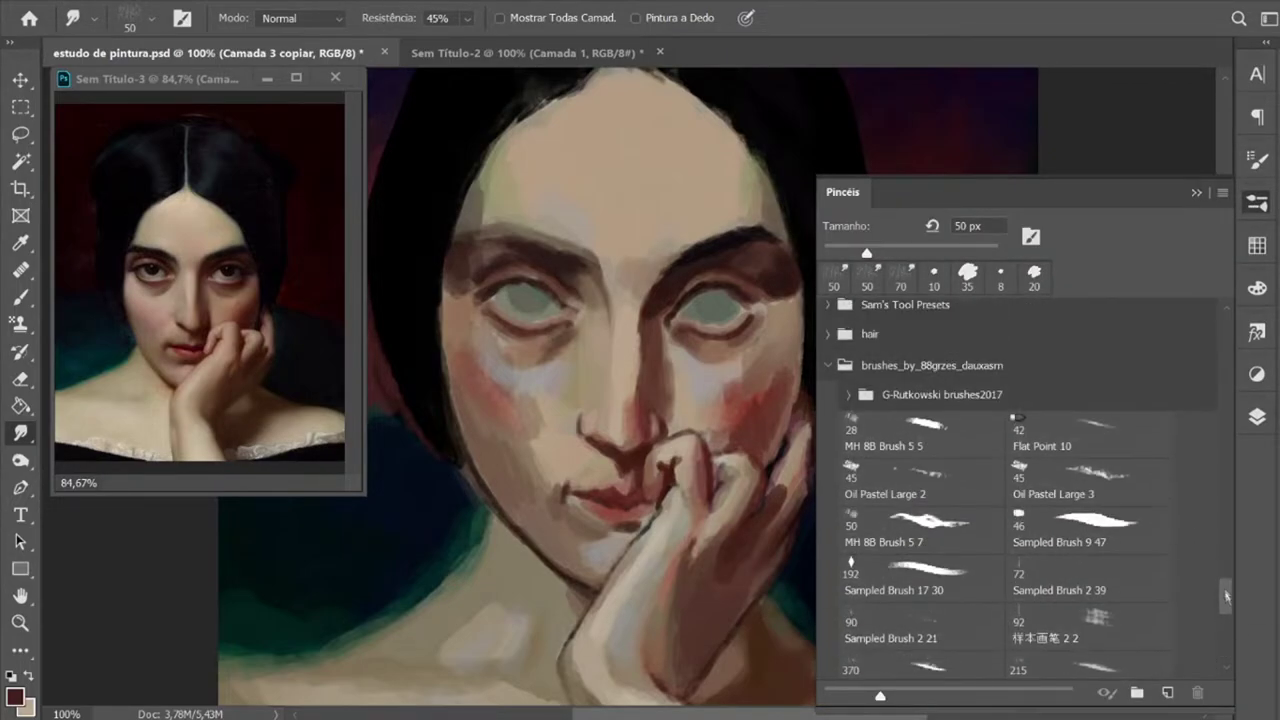
{"action": "scroll", "coordinate": [1227, 657], "scroll_direction": "down", "scroll_amount": 3}
{"action": "left_click", "coordinate": [880, 574]}
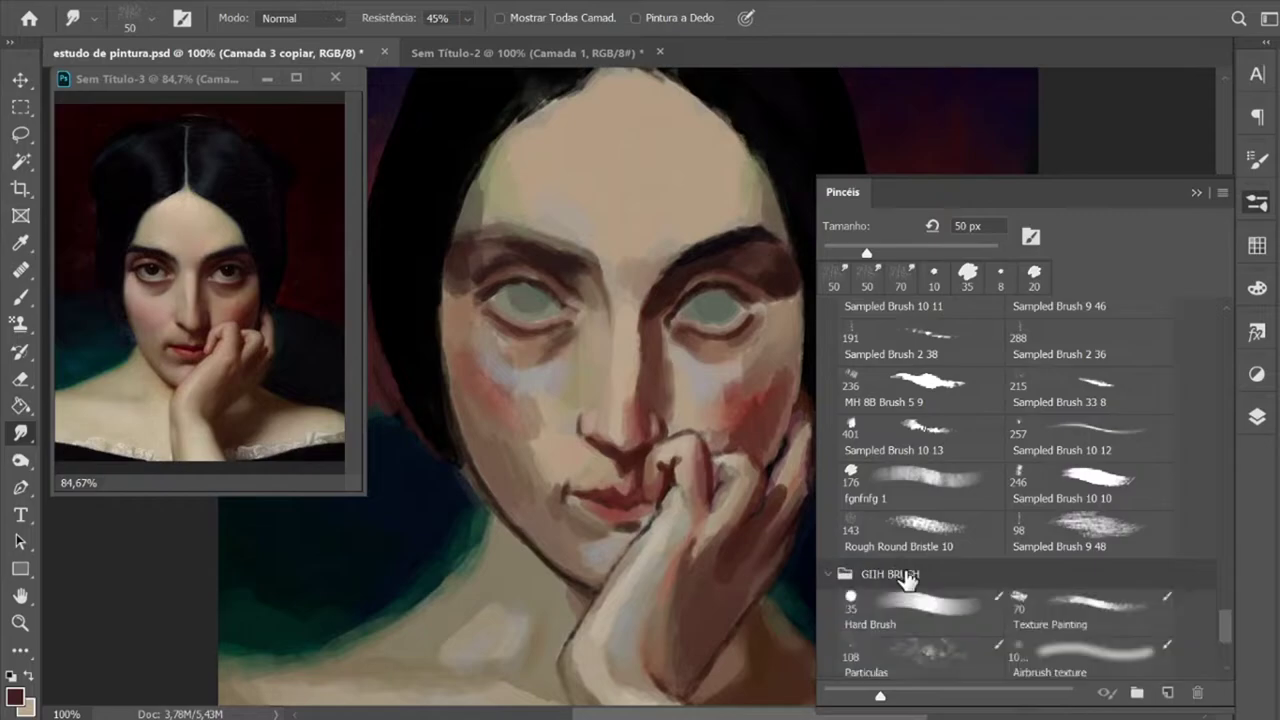
{"action": "mouse_move", "coordinate": [1221, 629]}
{"action": "left_mouse_down"}
{"action": "mouse_move", "coordinate": [1229, 655]}
{"action": "mouse_move", "coordinate": [1193, 592]}
{"action": "left_mouse_up"}
{"action": "scroll", "coordinate": [1193, 592], "scroll_direction": "up", "scroll_amount": 2}
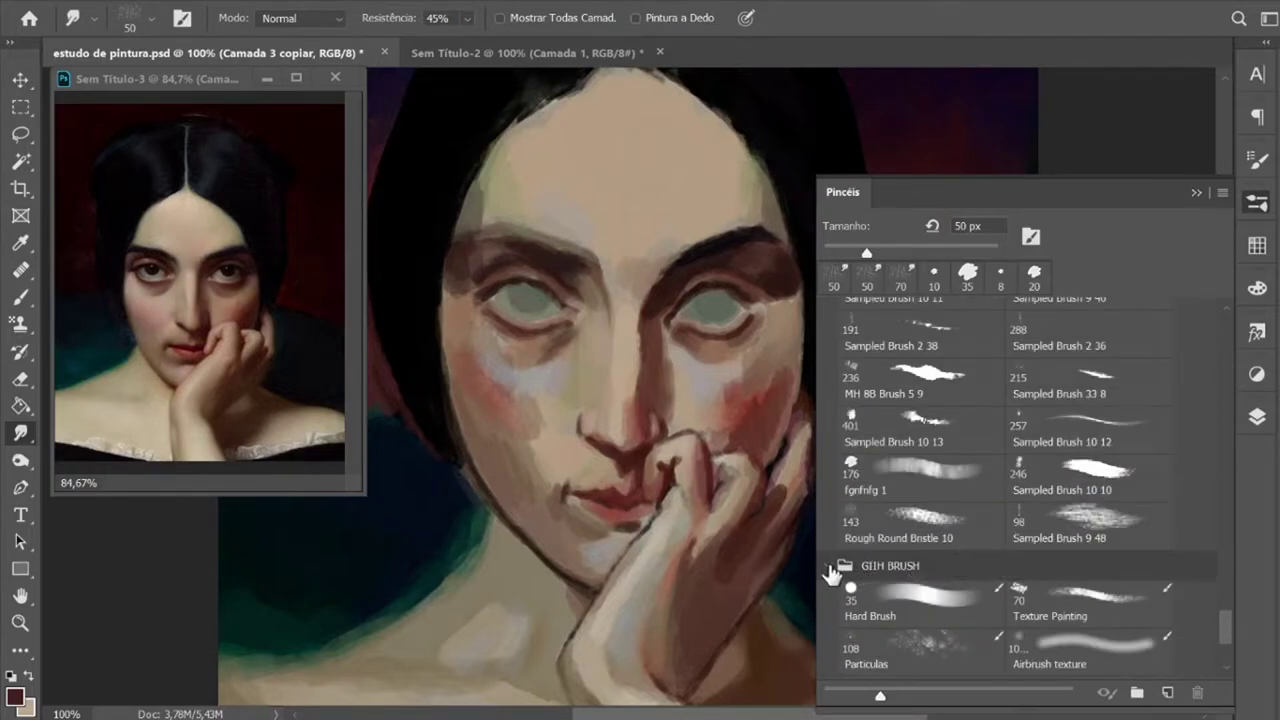
{"action": "left_click", "coordinate": [855, 571]}
{"action": "mouse_move", "coordinate": [1225, 648]}
{"action": "left_mouse_down"}
{"action": "mouse_move", "coordinate": [1218, 407]}
{"action": "mouse_move", "coordinate": [1225, 418]}
{"action": "left_mouse_up"}
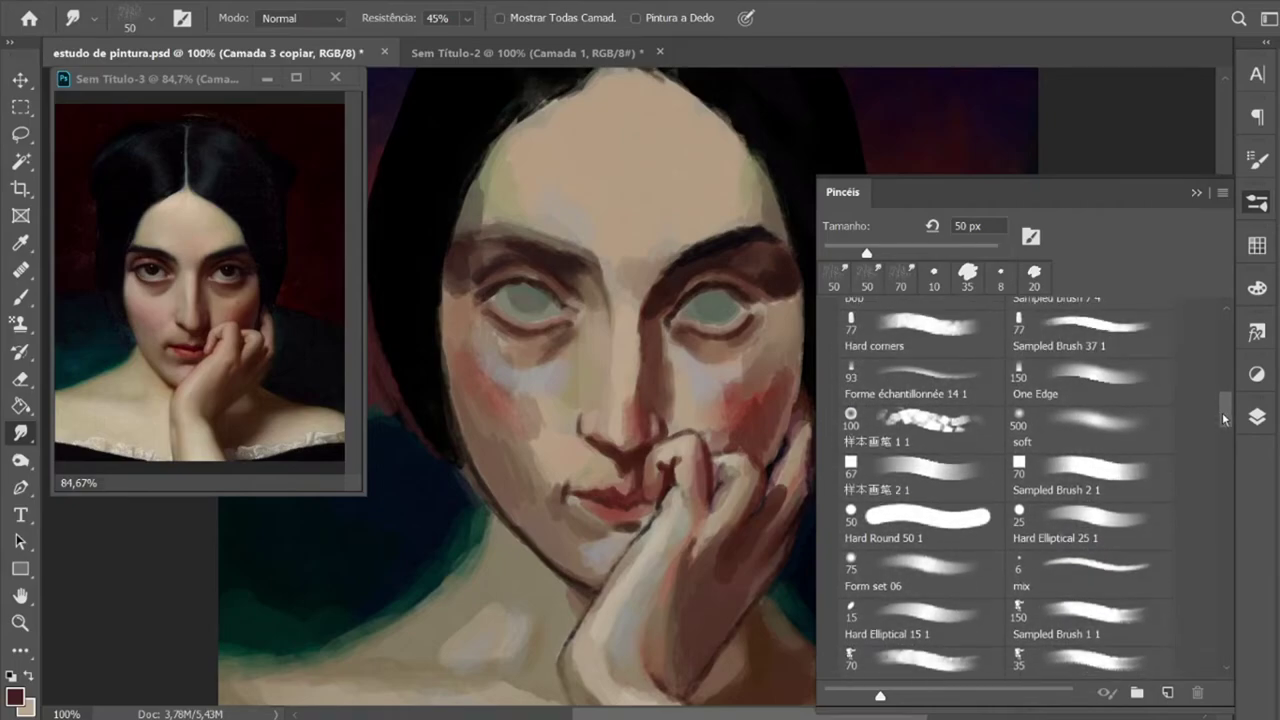
{"action": "left_click", "coordinate": [1140, 435]}
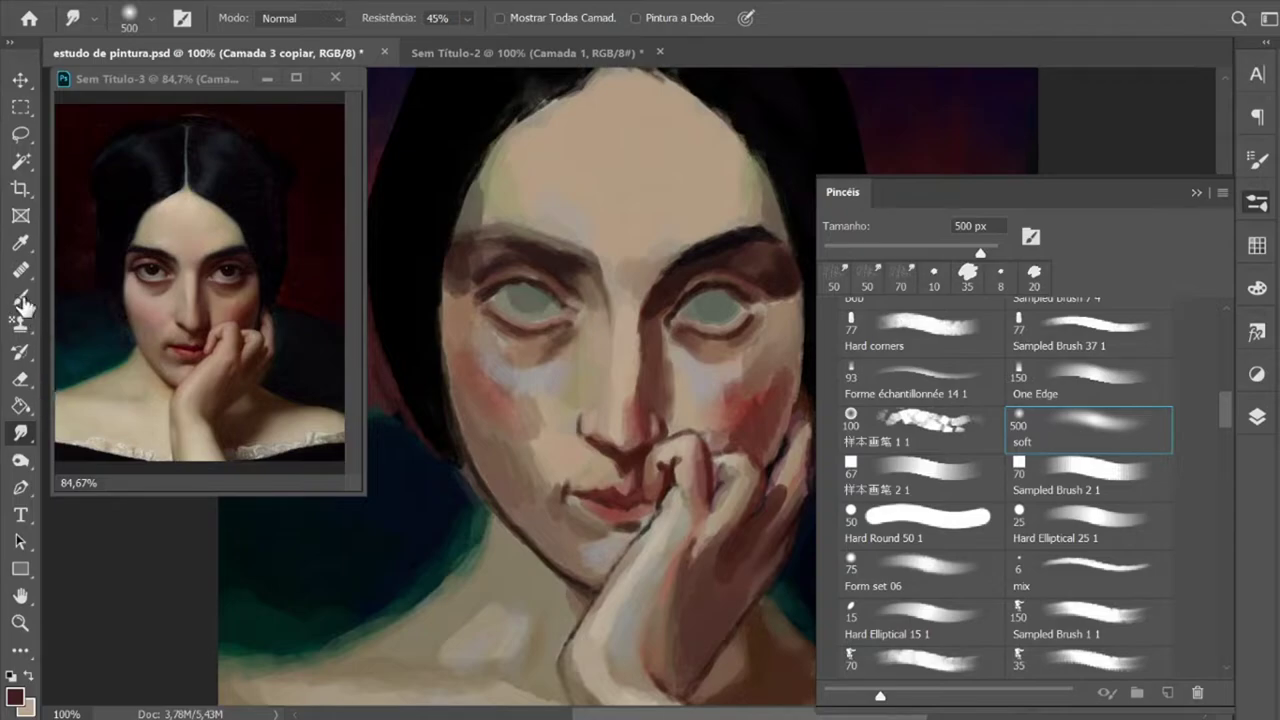
Step: Switch back to the painting Brush at 10 px
{"action": "key", "text": "b"}
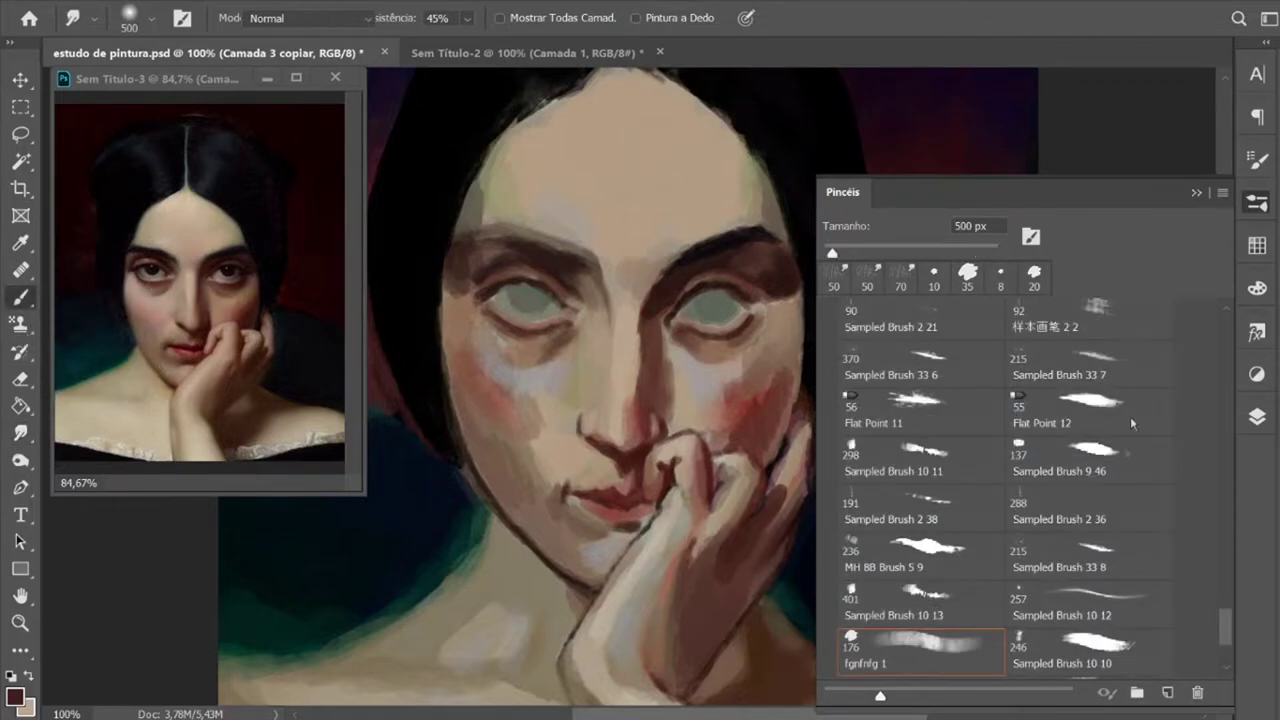
{"action": "key", "text": "b"}
{"action": "mouse_move", "coordinate": [1220, 357]}
{"action": "left_mouse_down"}
{"action": "mouse_move", "coordinate": [1222, 416]}
{"action": "mouse_move", "coordinate": [1208, 426]}
{"action": "left_mouse_up"}
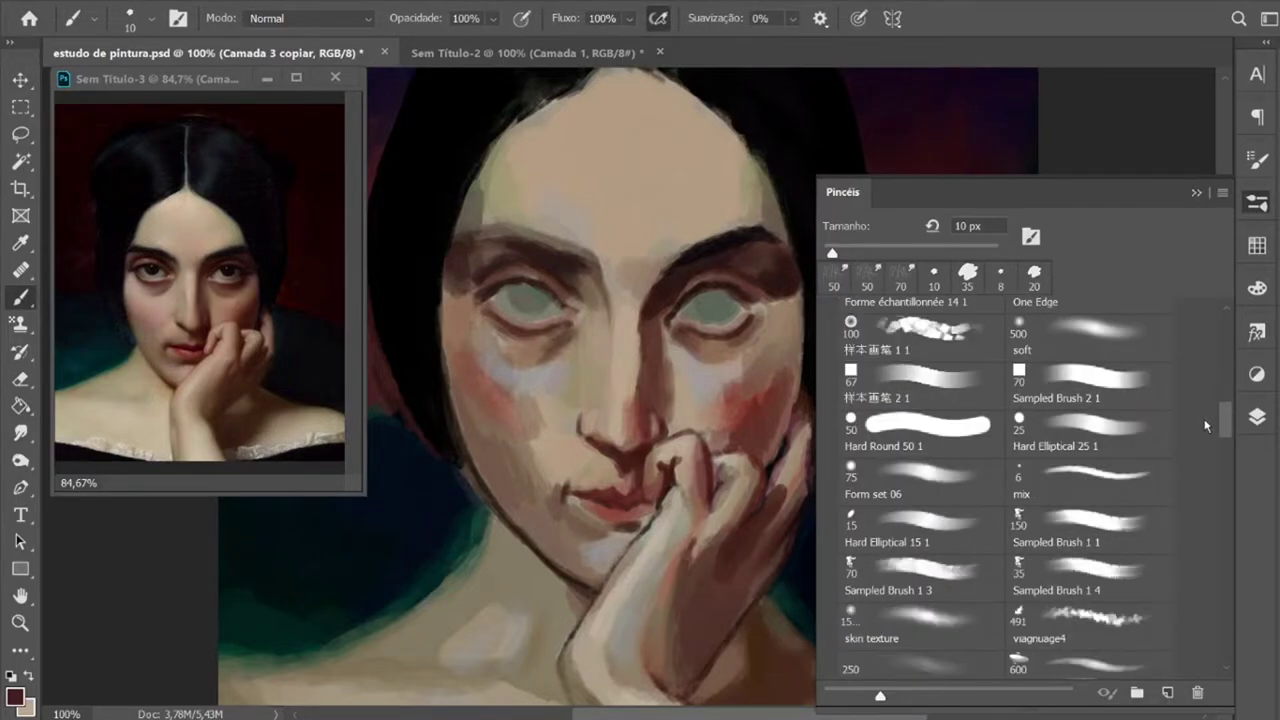
Step: Sample the cheek colour and set the soft round brush to 70 px with pen-pressure size
{"action": "left_click", "coordinate": [1152, 300]}
{"action": "left_click", "coordinate": [1195, 194]}
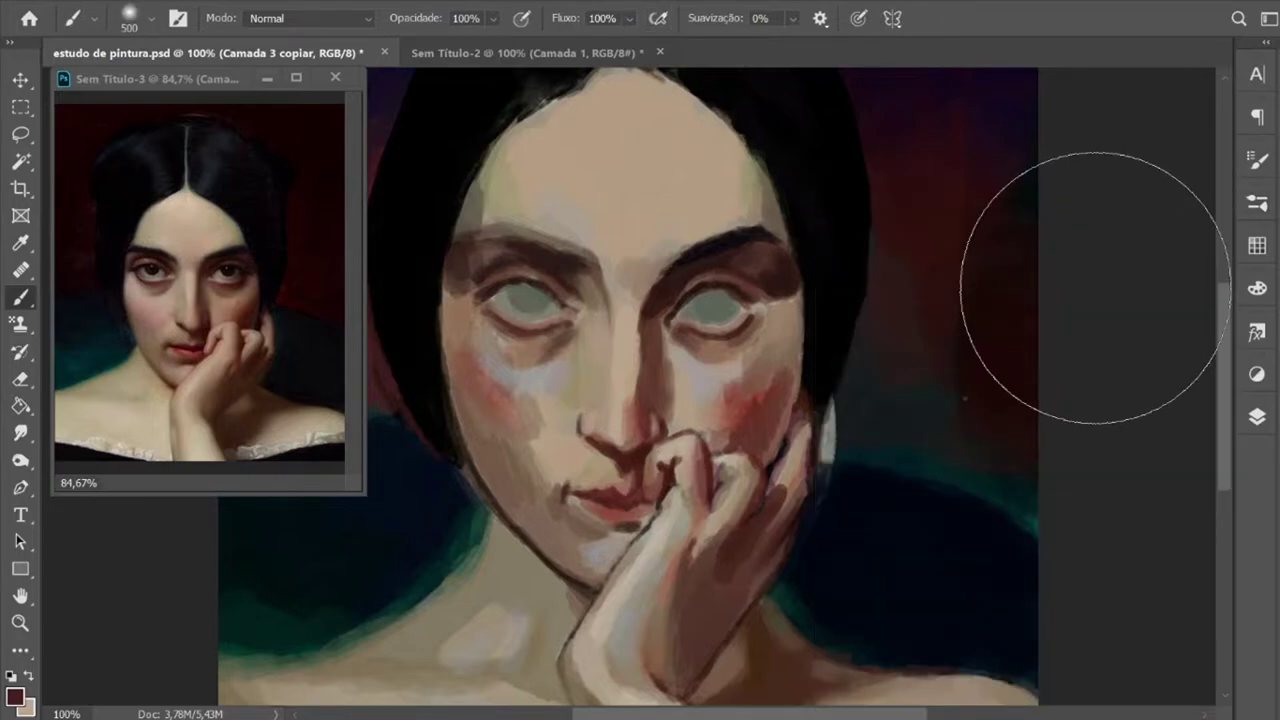
{"action": "key", "text": "bracketleft"}
{"action": "key", "text": "bracketleft"}
{"action": "key", "text": "bracketleft"}
{"action": "key", "text": "bracketleft"}
{"action": "key", "text": "bracketleft"}
{"action": "key", "text": "bracketleft"}
{"action": "key", "text": "bracketleft"}
{"action": "left_click", "coordinate": [20, 243]}
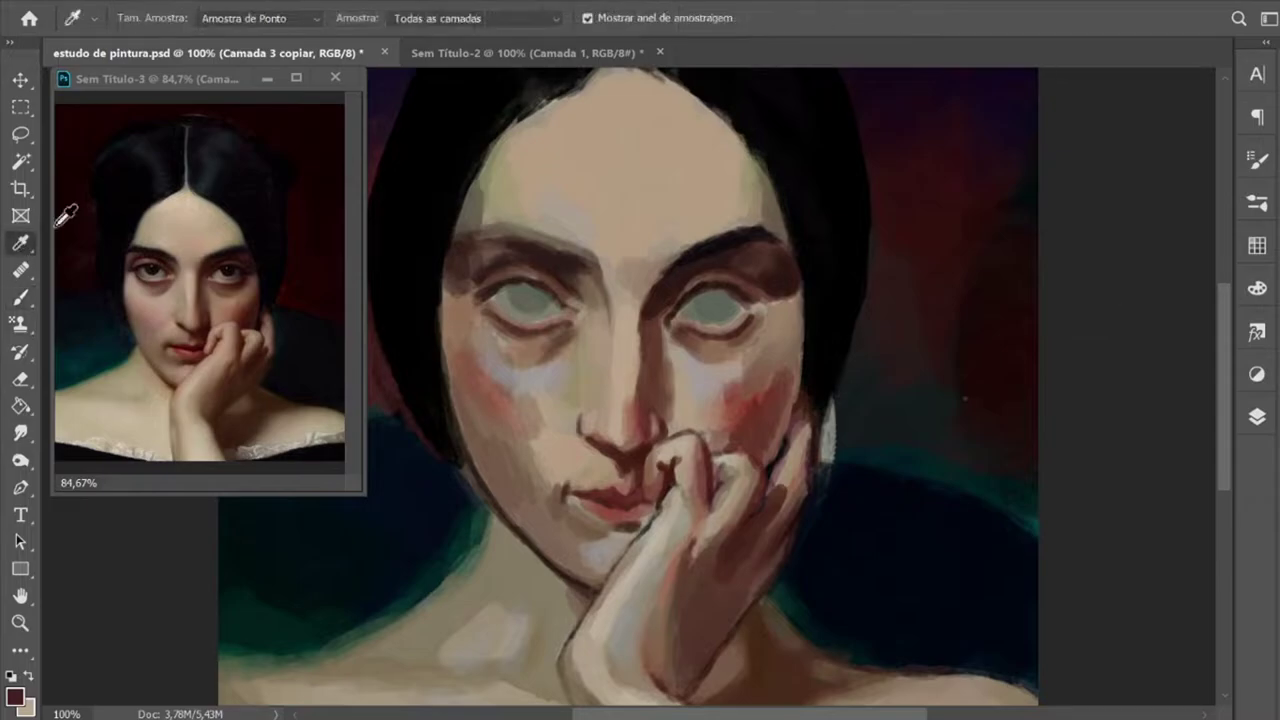
{"action": "left_click", "coordinate": [752, 381]}
{"action": "left_click", "coordinate": [20, 297]}
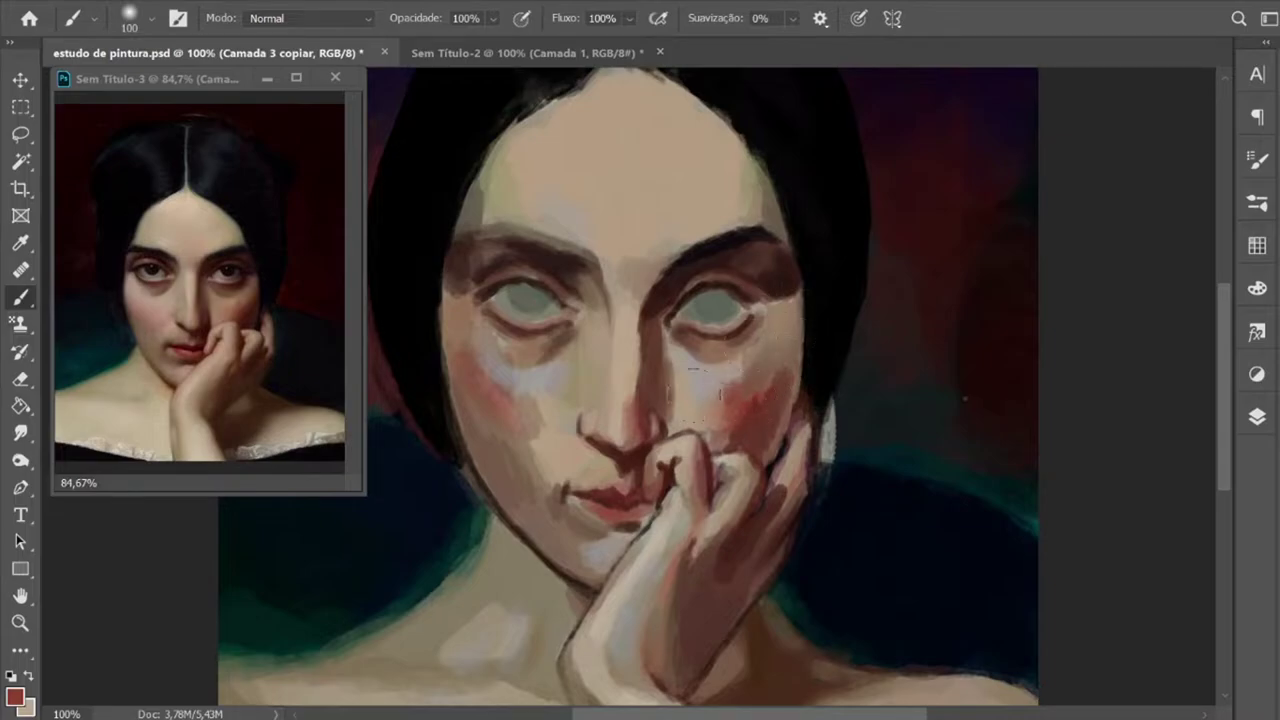
{"action": "key", "text": "bracketleft"}
{"action": "key", "text": "bracketleft"}
{"action": "key", "text": "bracketleft"}
{"action": "left_click", "coordinate": [657, 20]}
Step: Paint red blush across both cheeks and smooth below the nose with light beige
{"action": "mouse_move", "coordinate": [722, 400]}
{"action": "left_mouse_down"}
{"action": "mouse_move", "coordinate": [752, 395]}
{"action": "mouse_move", "coordinate": [742, 392]}
{"action": "mouse_move", "coordinate": [760, 405]}
{"action": "left_mouse_up"}
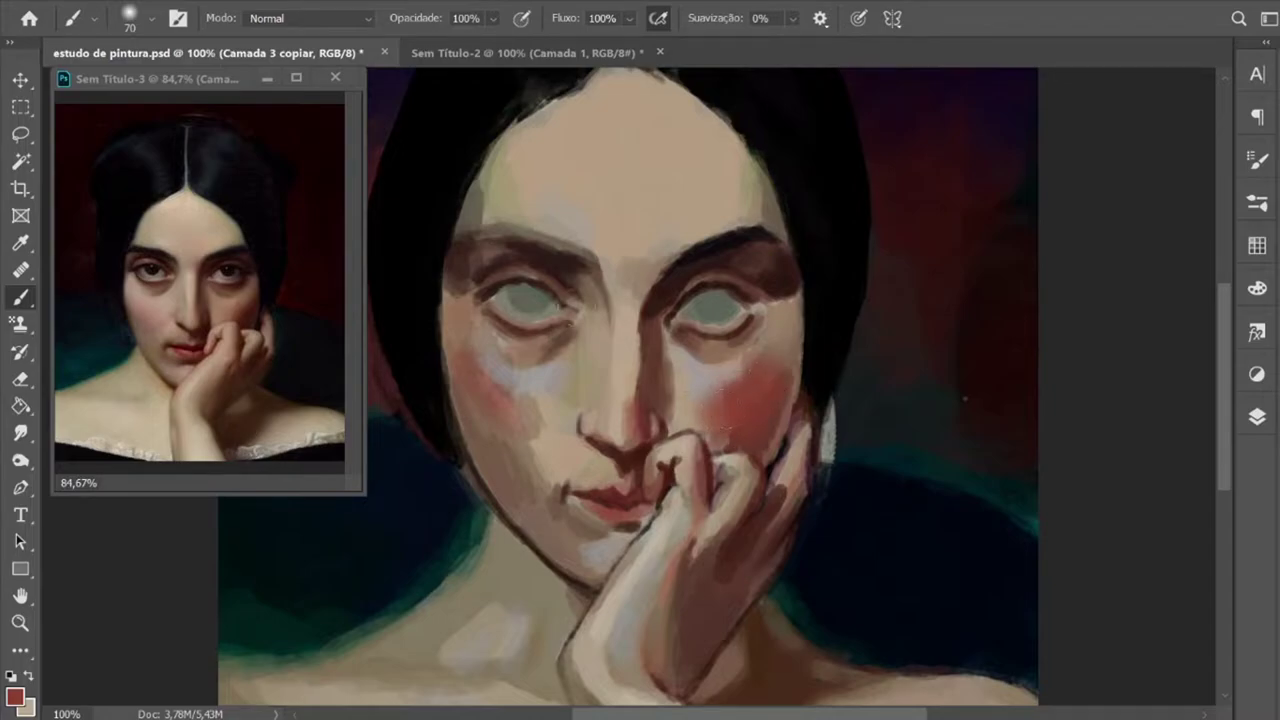
{"action": "mouse_move", "coordinate": [490, 402]}
{"action": "left_mouse_down"}
{"action": "mouse_move", "coordinate": [552, 408]}
{"action": "mouse_move", "coordinate": [556, 386]}
{"action": "left_mouse_up"}
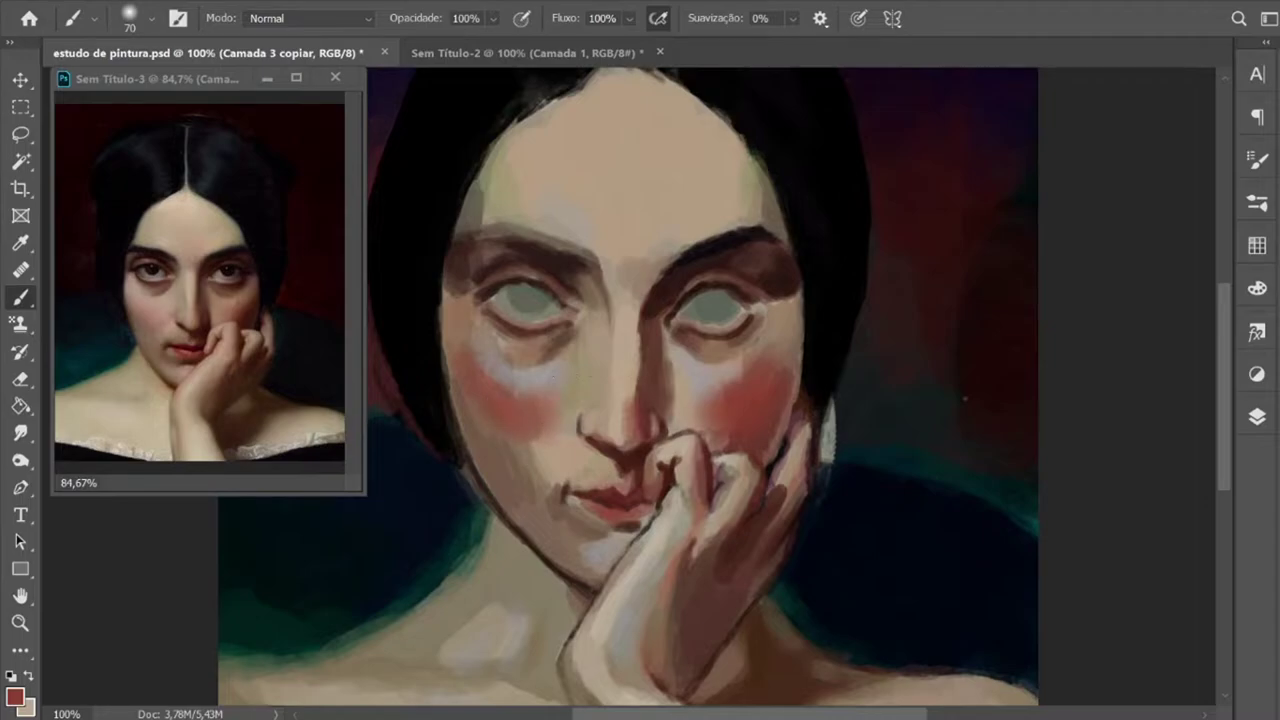
{"action": "left_click", "coordinate": [565, 287], "text": "alt"}
{"action": "left_click_drag", "start_coordinate": [547, 452], "coordinate": [505, 440]}
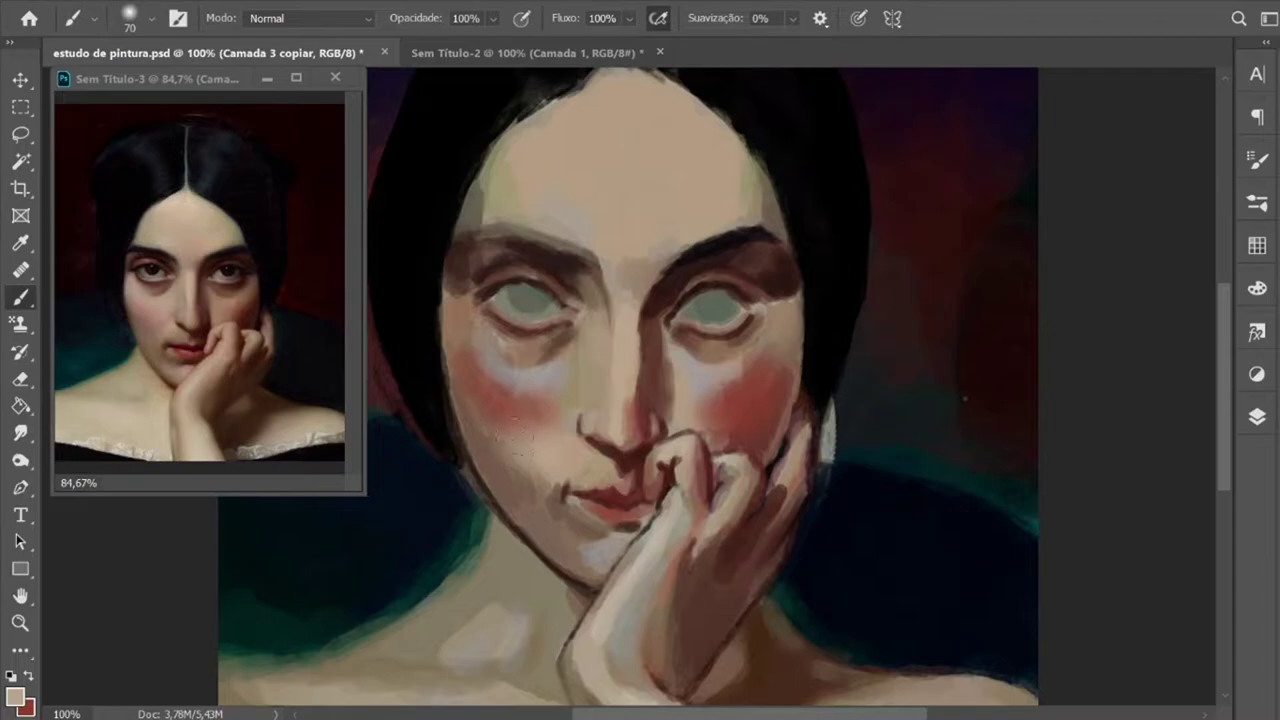
{"action": "left_click", "coordinate": [551, 455], "text": "alt"}
Step: Sample a skin tone near the chin with a smaller brush
{"action": "key", "text": "x"}
{"action": "key", "text": "x"}
{"action": "key", "text": "x"}
{"action": "key", "text": "x"}
{"action": "key", "text": "x"}
{"action": "key", "text": "x"}
{"action": "key", "text": "x"}
{"action": "key", "text": "x"}
{"action": "key", "text": "x"}
{"action": "key", "text": "x"}
{"action": "key", "text": "x"}
{"action": "key", "text": "x"}
{"action": "key", "text": "x"}
{"action": "key", "text": "x"}
{"action": "key", "text": "x"}
{"action": "key", "text": "x"}
{"action": "key", "text": "x"}
{"action": "key", "text": "x"}
{"action": "key", "text": "bracketleft"}
{"action": "key", "text": "bracketleft"}
{"action": "key", "text": "bracketleft"}
{"action": "left_click", "coordinate": [20, 245]}
{"action": "left_click", "coordinate": [530, 487]}
{"action": "left_click", "coordinate": [20, 298]}
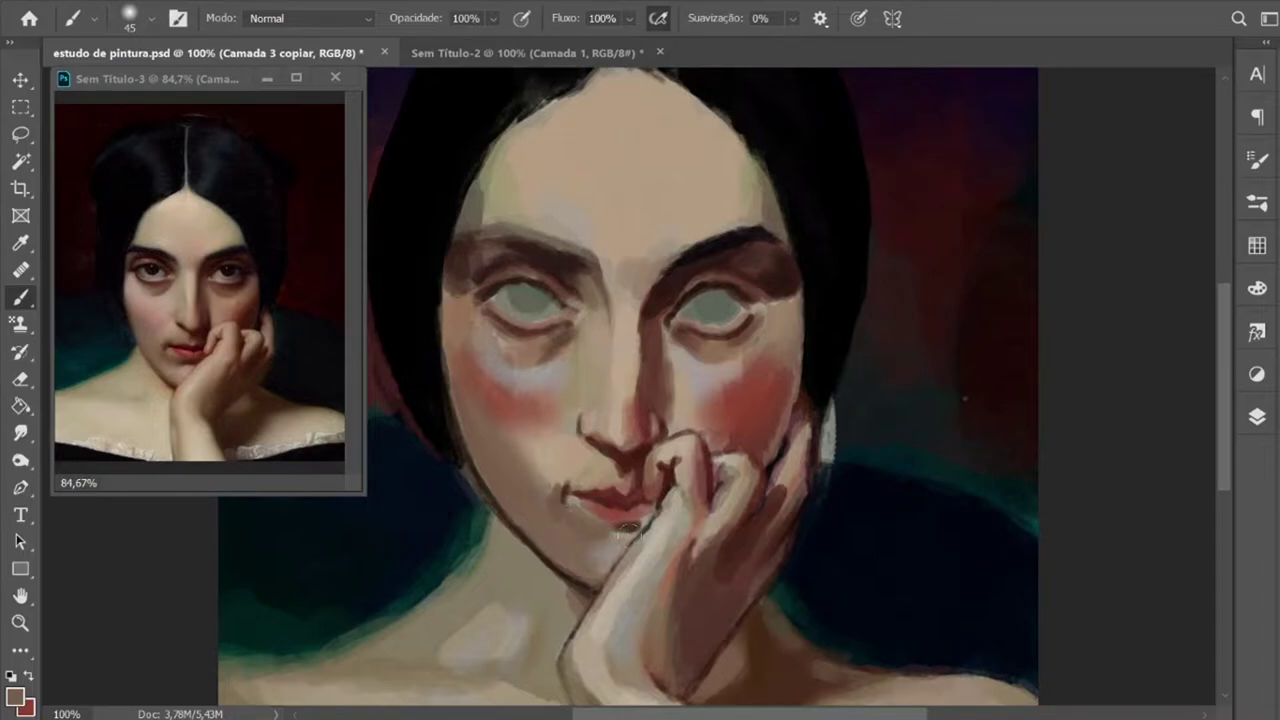
Step: Paint dark-brown accents at the mouth corner and chin with a 30 px brush
{"action": "left_click", "coordinate": [20, 243]}
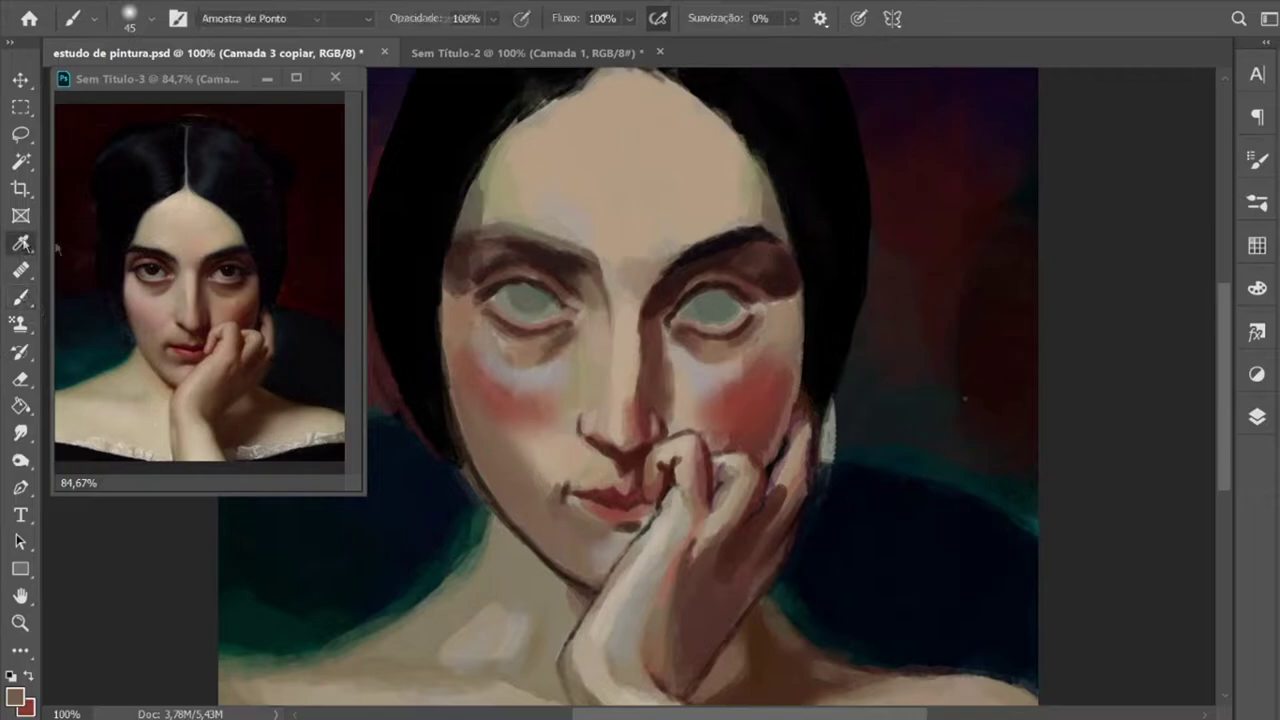
{"action": "left_click", "coordinate": [192, 350]}
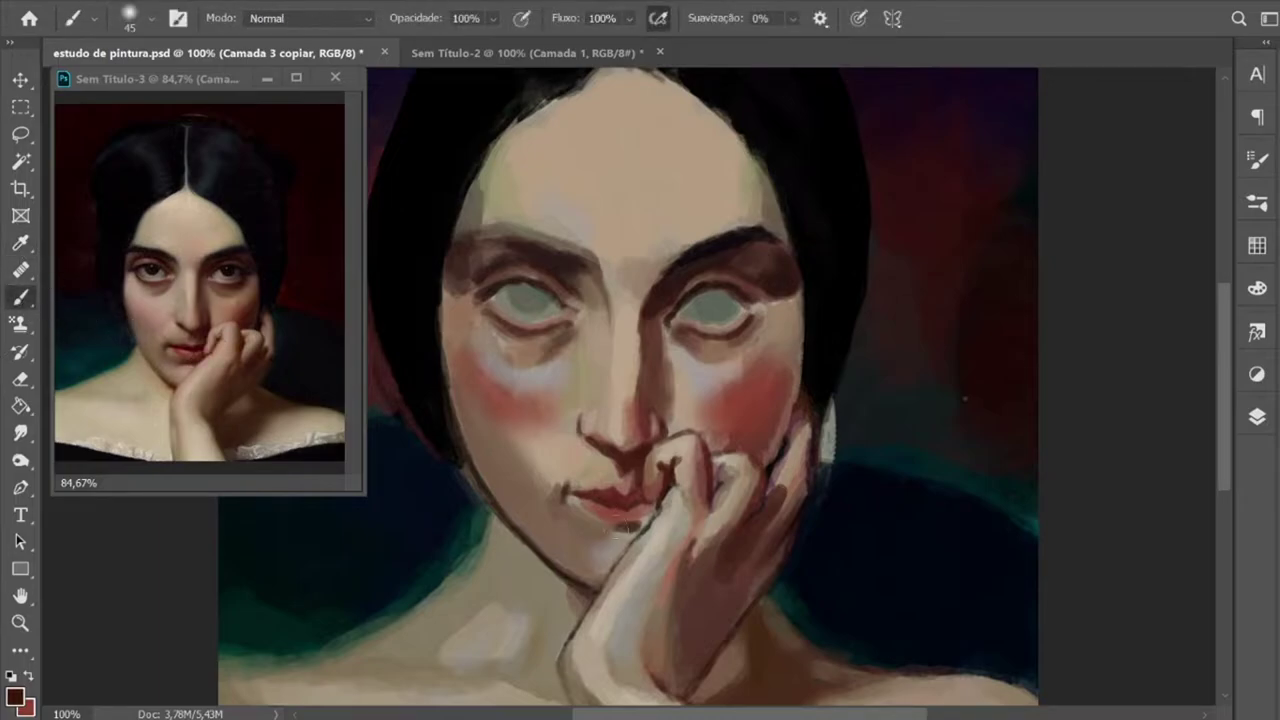
{"action": "key", "text": "bracketleft"}
{"action": "left_click_drag", "start_coordinate": [612, 534], "coordinate": [630, 532]}
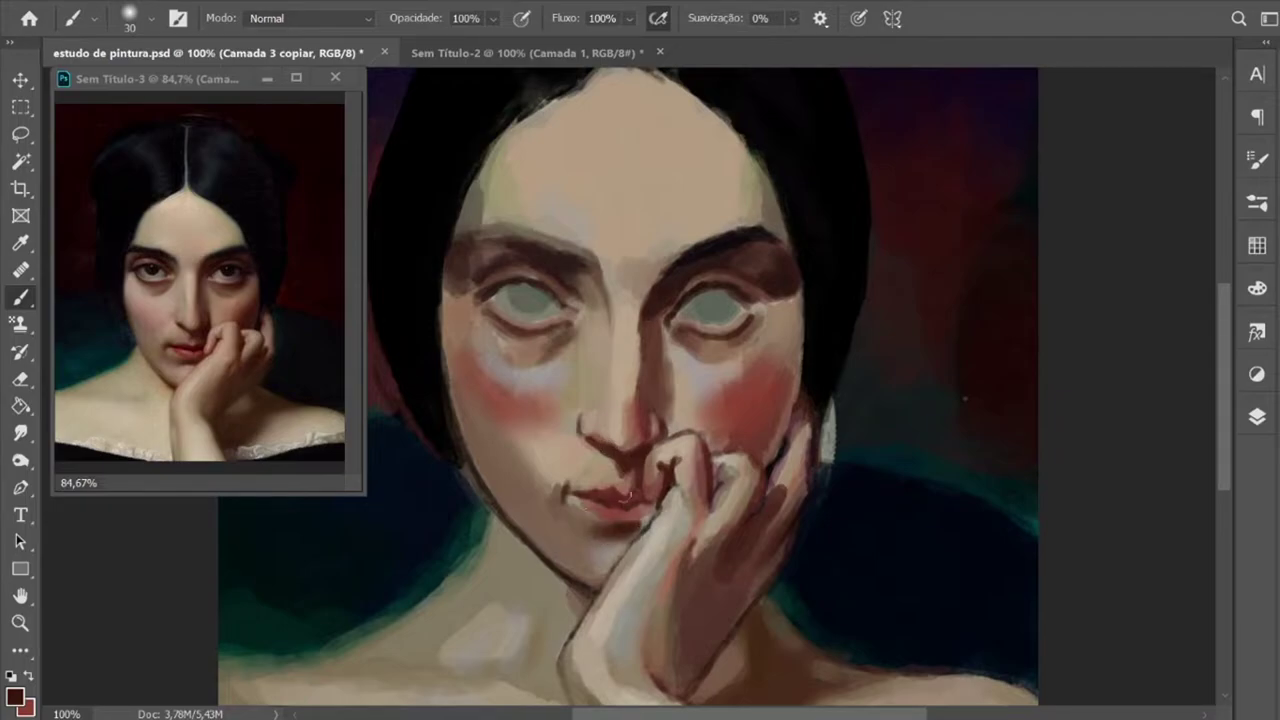
Step: Sample lighter beige and lighten the nose bridge and the area beside the nostril
{"action": "key", "text": "i"}
{"action": "left_click", "coordinate": [175, 340]}
{"action": "key", "text": "b"}
{"action": "key", "text": "i"}
{"action": "left_click", "coordinate": [514, 434]}
{"action": "left_click", "coordinate": [18, 300]}
{"action": "left_click_drag", "start_coordinate": [642, 340], "coordinate": [632, 434]}
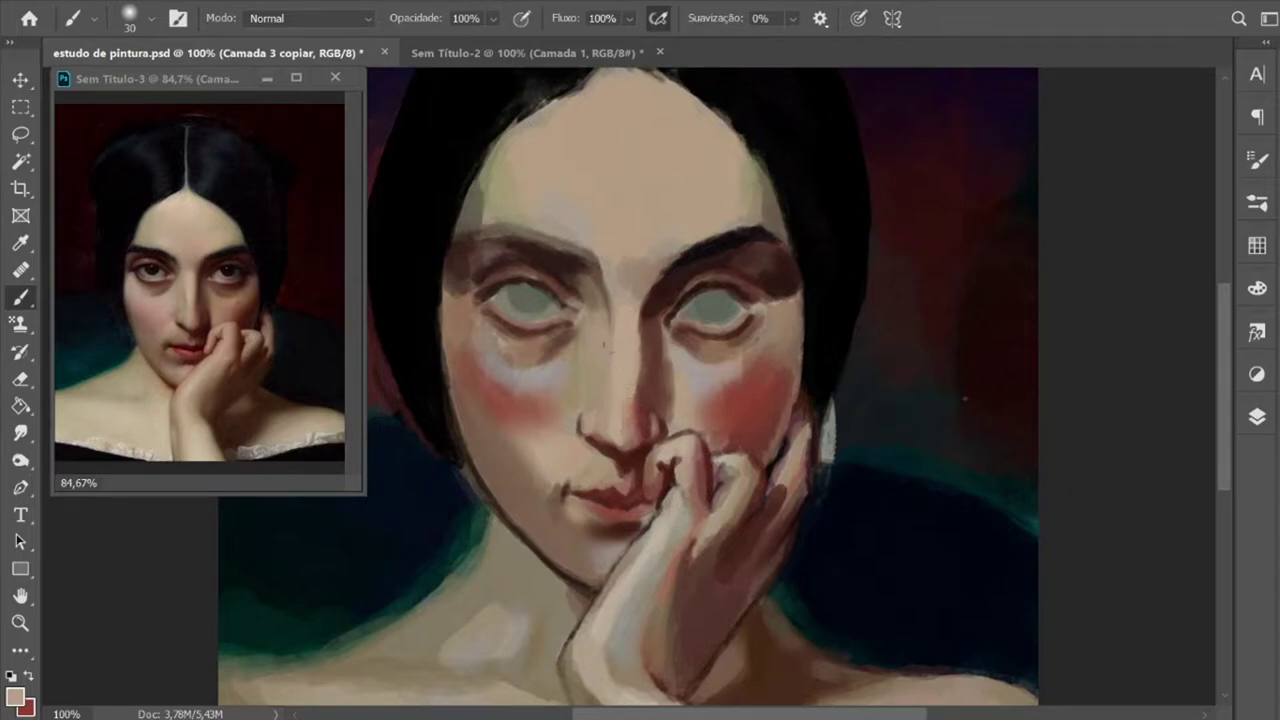
{"action": "left_click_drag", "start_coordinate": [512, 432], "coordinate": [518, 458]}
{"action": "left_click", "coordinate": [1262, 208]}
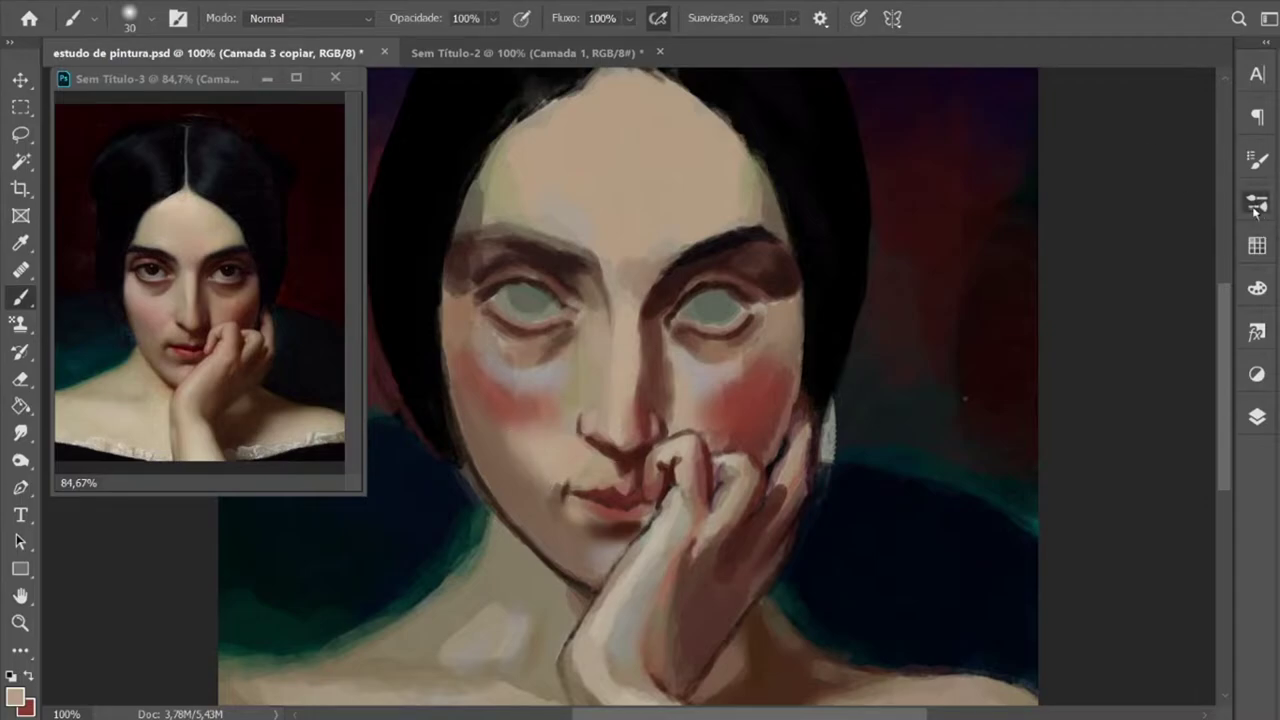
Step: Lower the brush flow to 43%, test it on the background, and undo the test
{"action": "left_click", "coordinate": [1196, 194]}
{"action": "left_click", "coordinate": [629, 24]}
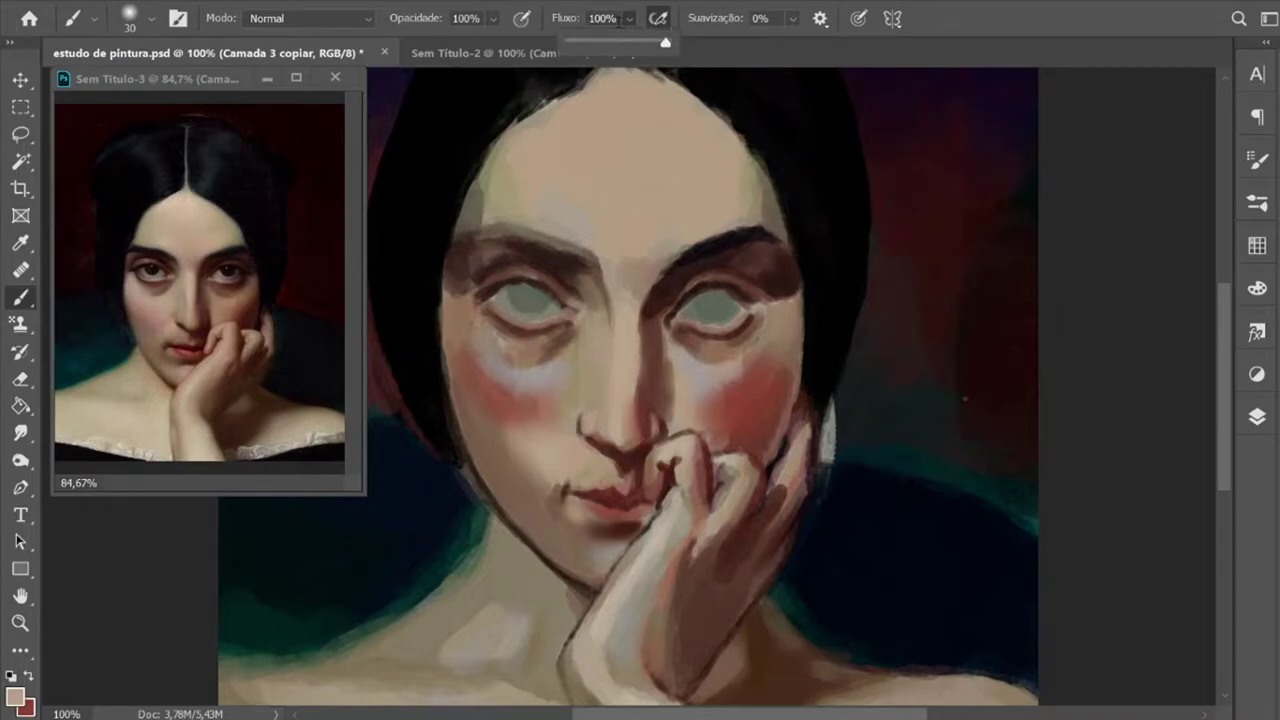
{"action": "left_click_drag", "start_coordinate": [641, 48], "coordinate": [611, 43]}
{"action": "mouse_move", "coordinate": [940, 191]}
{"action": "left_mouse_down"}
{"action": "mouse_move", "coordinate": [972, 365]}
{"action": "mouse_move", "coordinate": [962, 305]}
{"action": "mouse_move", "coordinate": [990, 342]}
{"action": "left_mouse_up"}
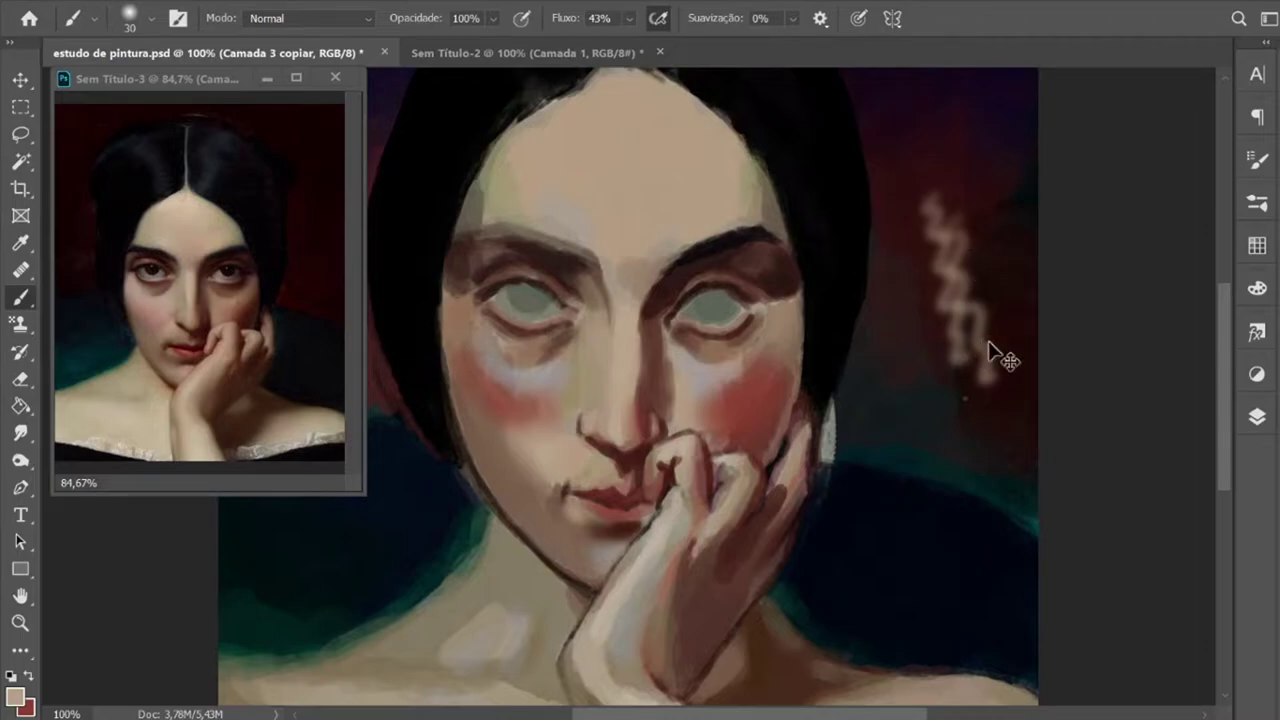
{"action": "key", "text": "ctrl+z"}
{"action": "key", "text": "ctrl+z"}
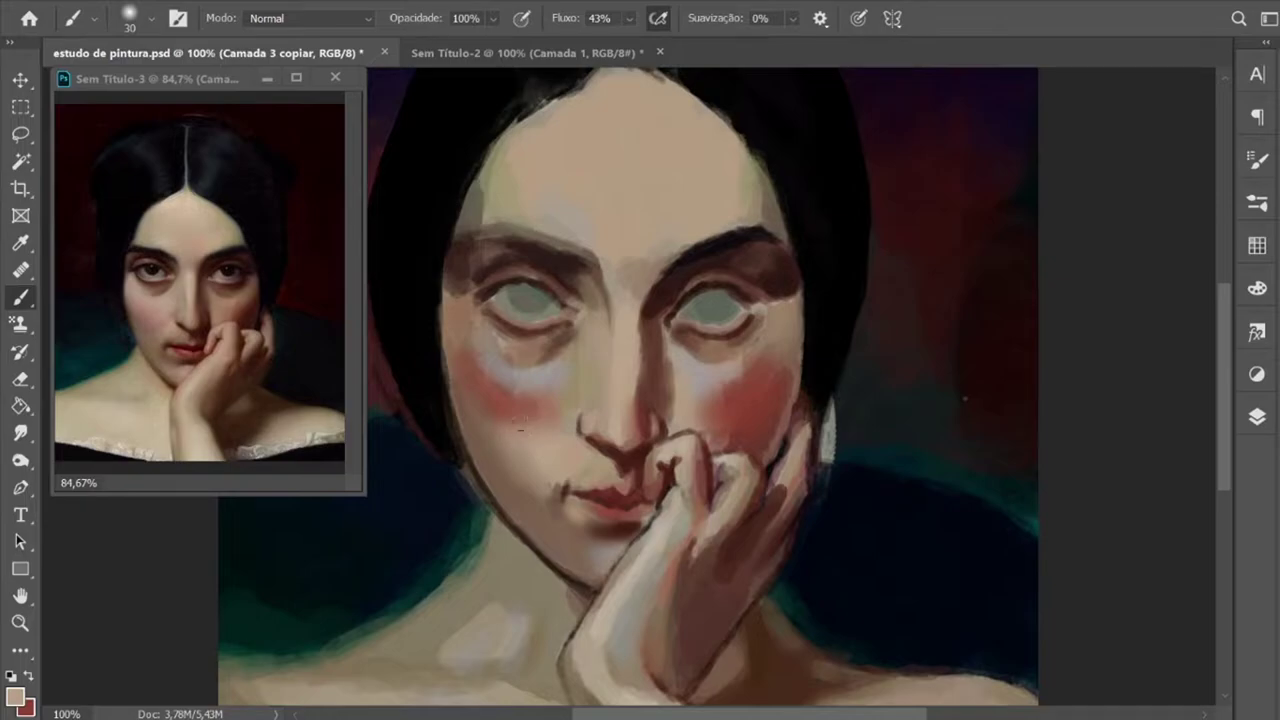
Step: Sample a new skin colour from the face and enlarge the brush to 40
{"action": "key", "text": "i"}
{"action": "left_click", "coordinate": [516, 368]}
{"action": "key", "text": "b"}
{"action": "key", "text": "bracketright"}
{"action": "left_click", "coordinate": [1257, 202]}
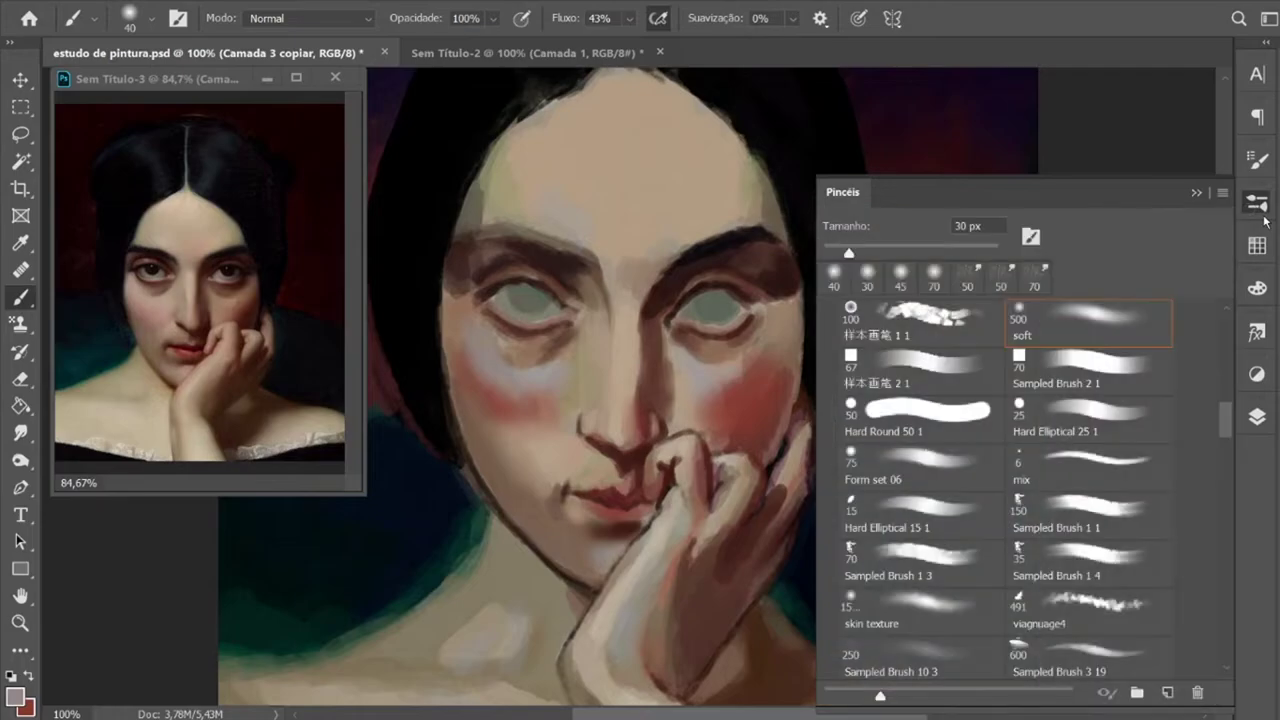
Step: Load a textured brush preset from the library and shrink it to 45
{"action": "left_click_drag", "start_coordinate": [1227, 404], "coordinate": [1243, 387]}
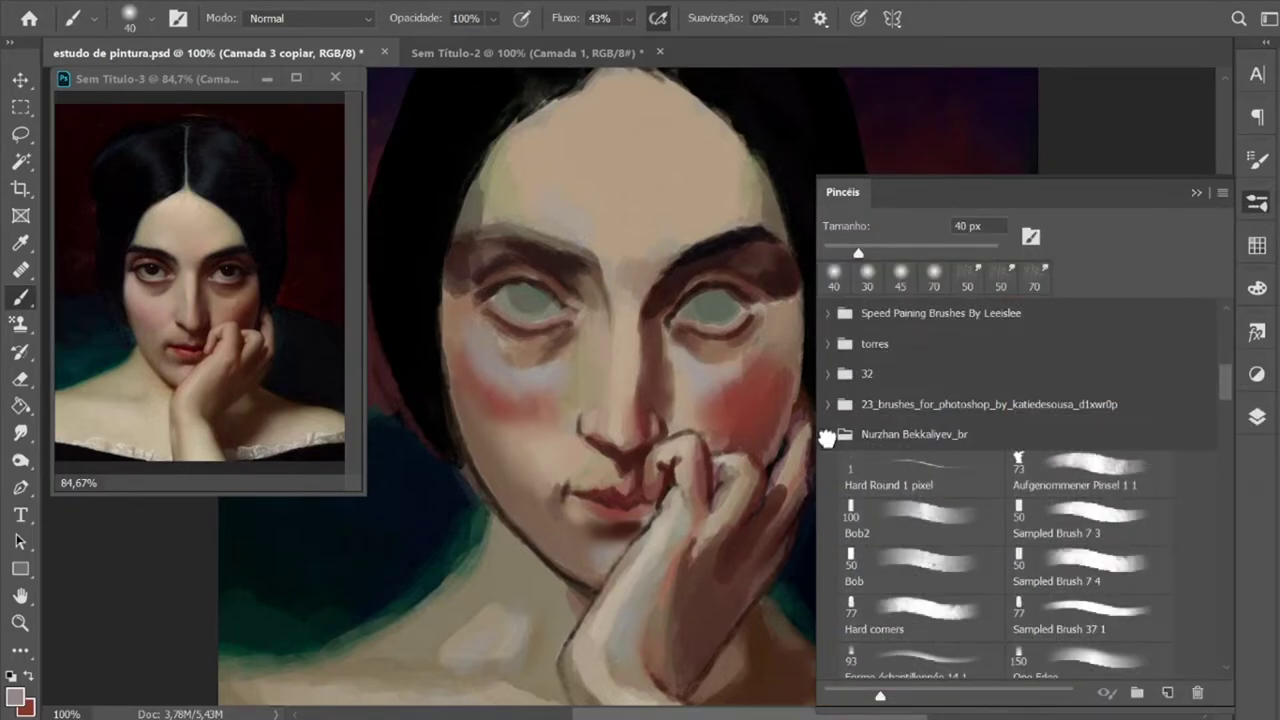
{"action": "left_click", "coordinate": [828, 434]}
{"action": "scroll", "coordinate": [1224, 586], "scroll_direction": "down", "scroll_amount": 1}
{"action": "scroll", "coordinate": [1224, 586], "scroll_direction": "down", "scroll_amount": 5}
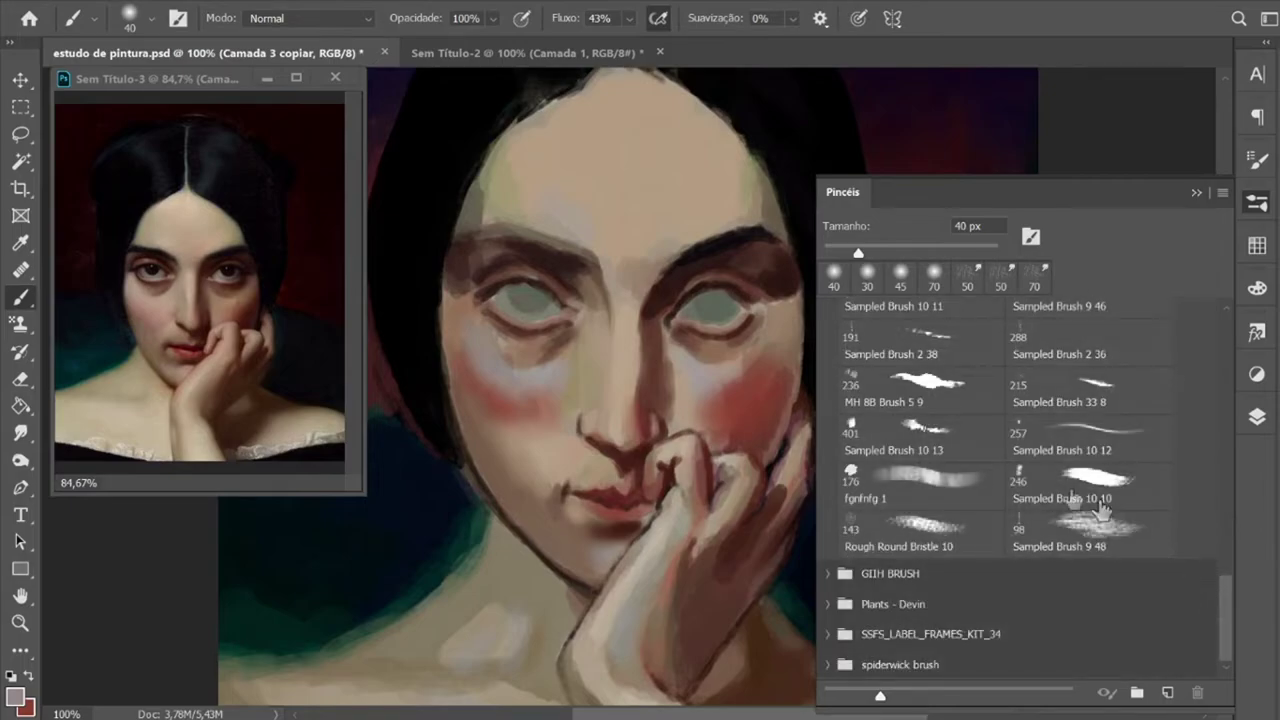
{"action": "left_click", "coordinate": [1008, 401]}
{"action": "left_click", "coordinate": [1197, 193]}
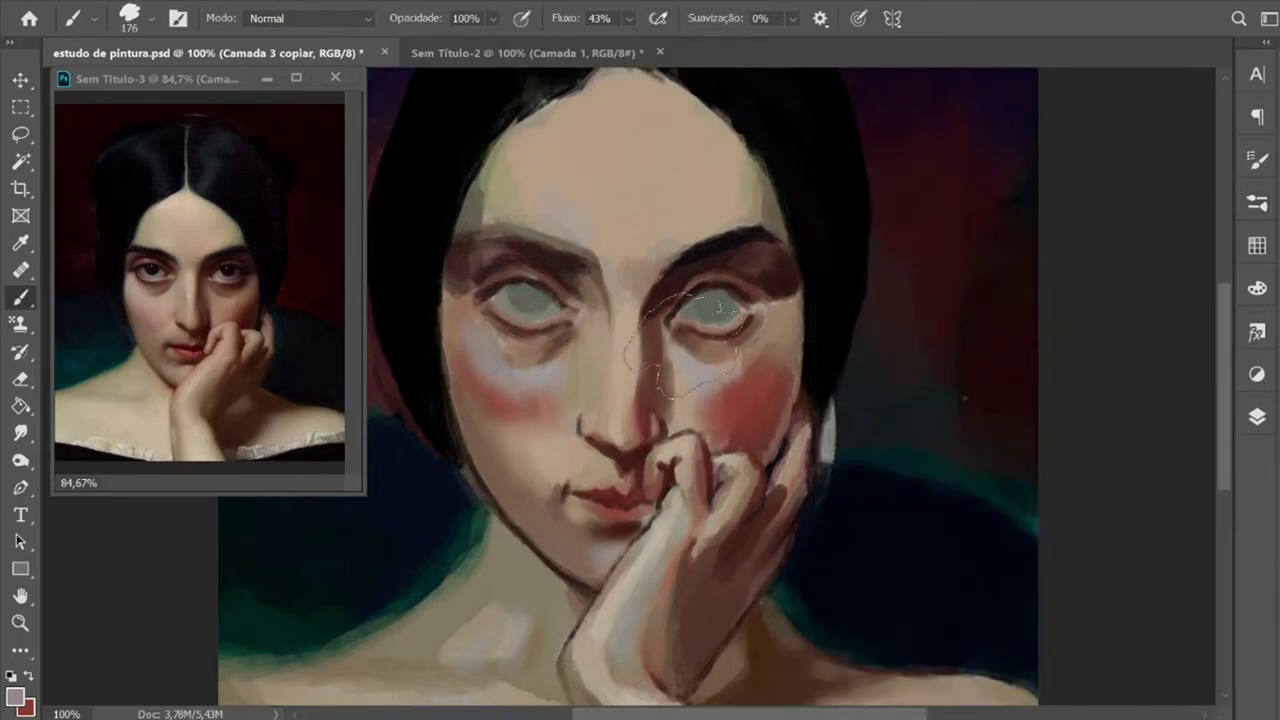
{"action": "key", "text": "bracketleft"}
{"action": "key", "text": "bracketleft"}
{"action": "key", "text": "bracketleft"}
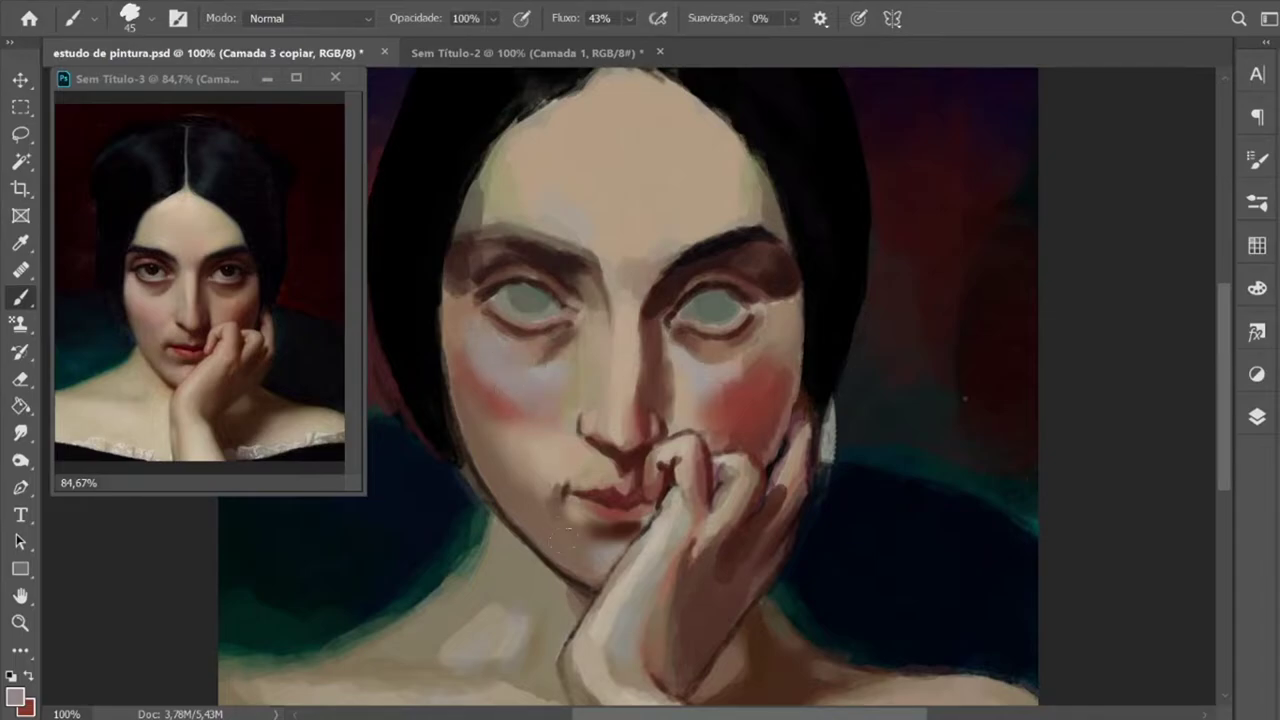
Step: Test the textured brush on the background and undo the stroke
{"action": "left_click_drag", "start_coordinate": [974, 186], "coordinate": [970, 338]}
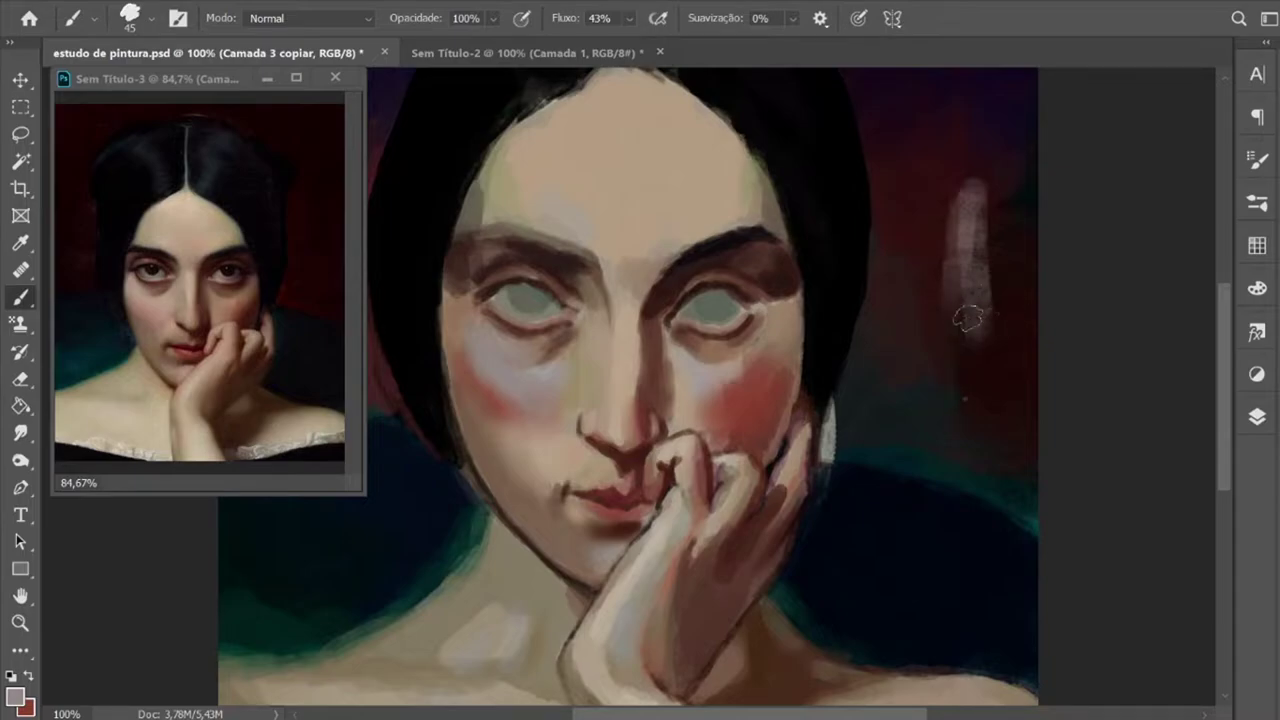
{"action": "key", "text": "ctrl+z"}
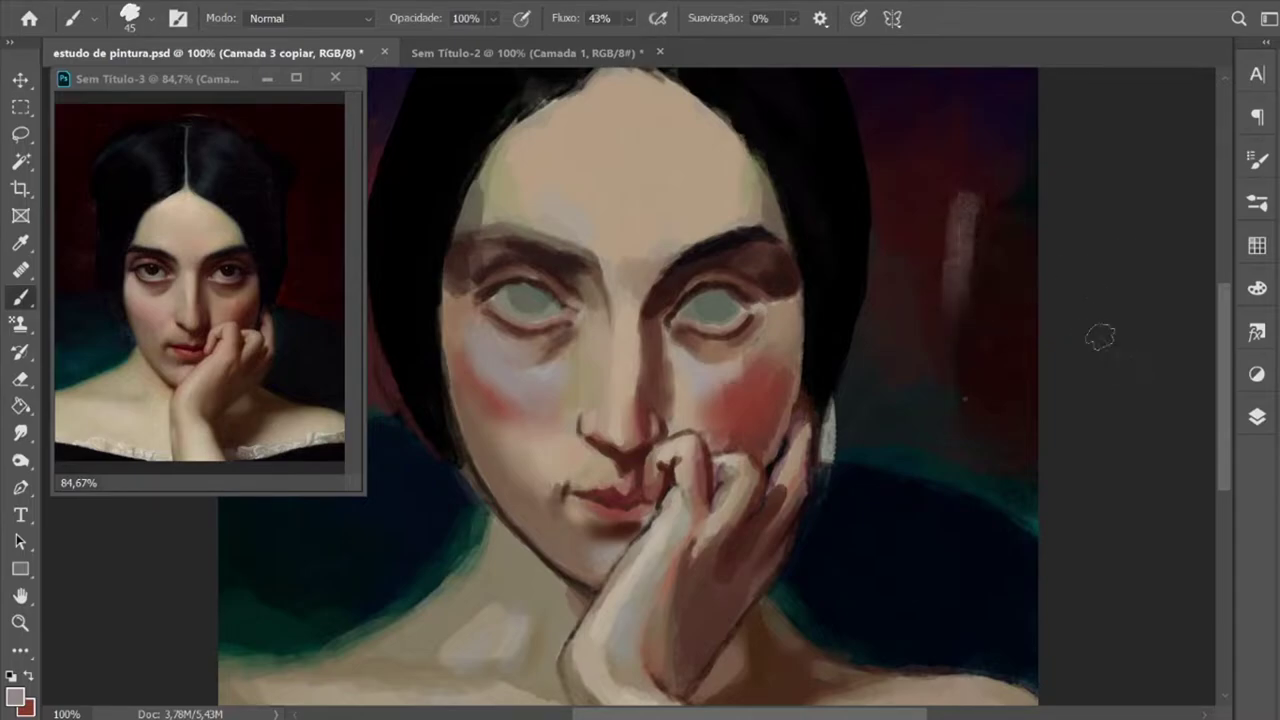
{"action": "key", "text": "ctrl+z"}
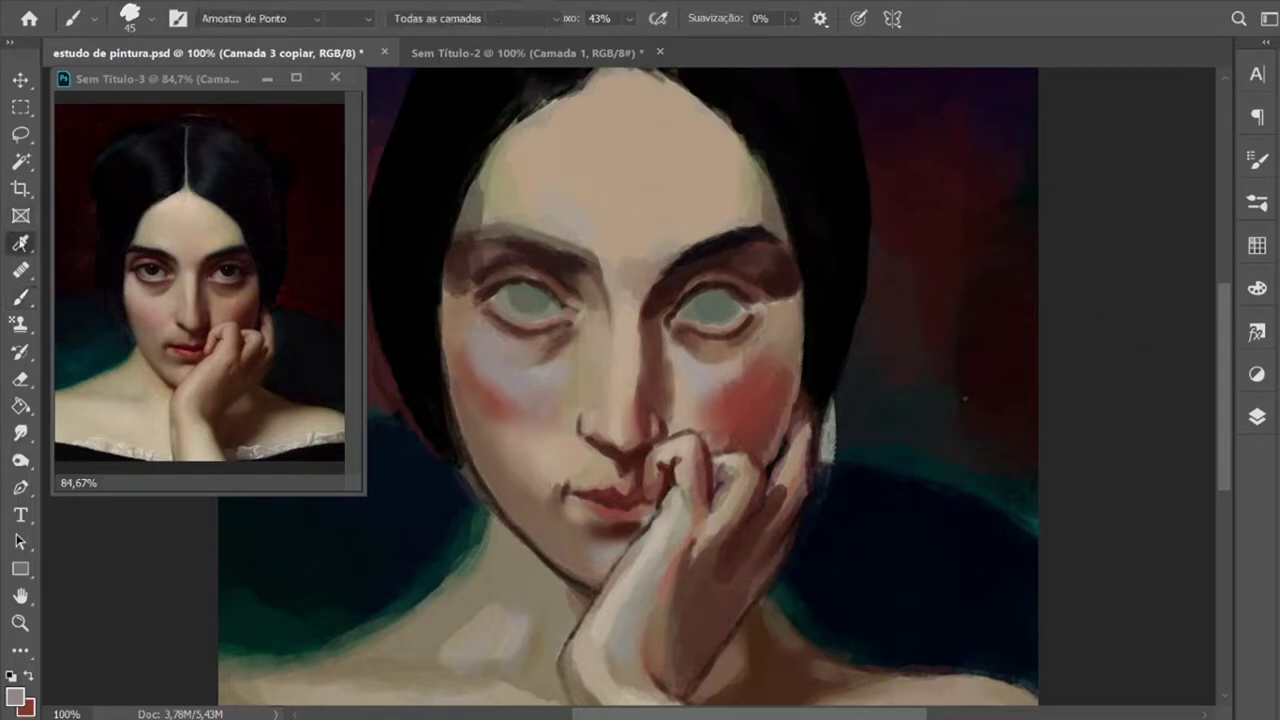
Step: Sample a darker reddish tone, shrink the brush to 35, then pick beige from the face
{"action": "left_click", "coordinate": [165, 283], "text": "alt"}
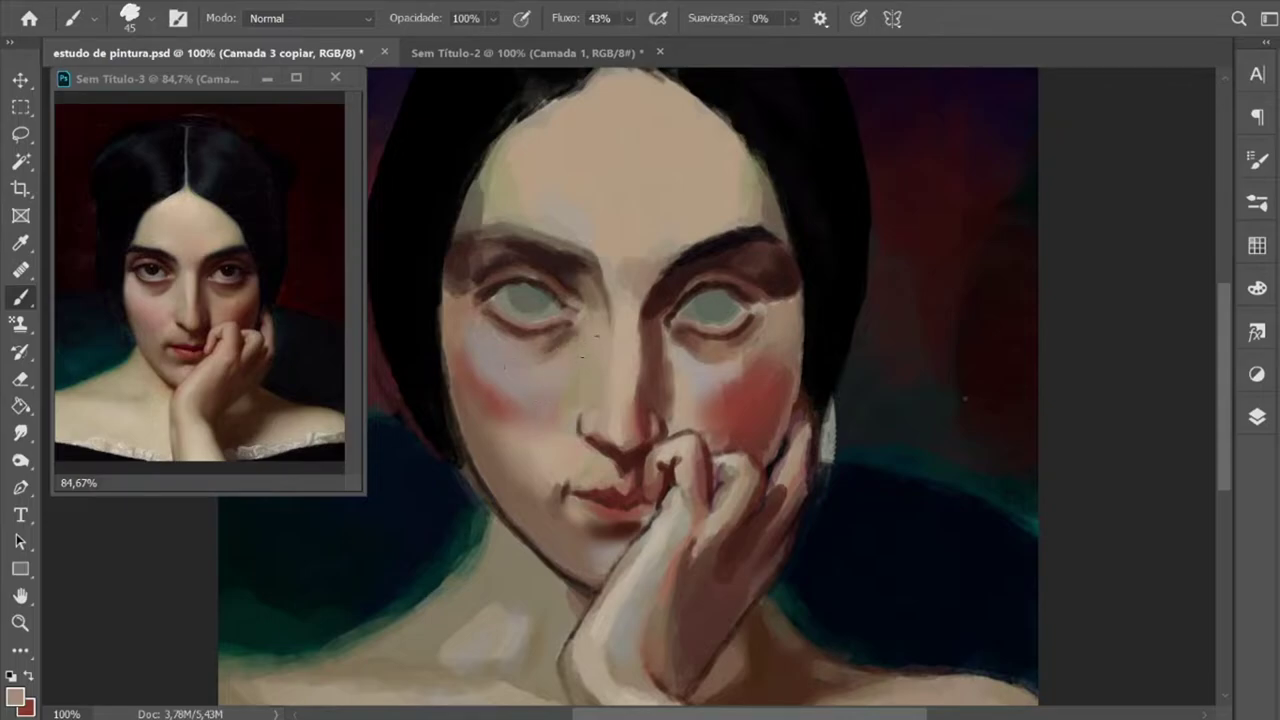
{"action": "key", "text": "i"}
{"action": "left_click", "coordinate": [170, 280]}
{"action": "key", "text": "b"}
{"action": "key", "text": "bracketleft"}
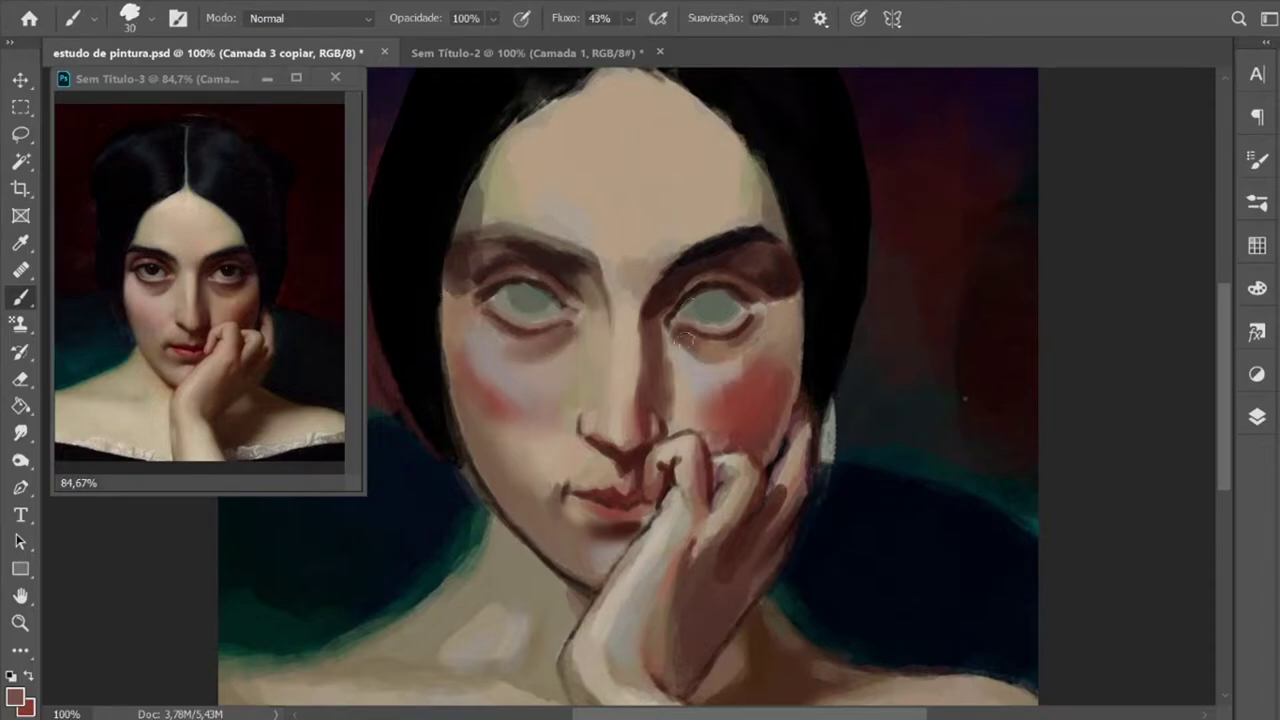
{"action": "key", "text": "i"}
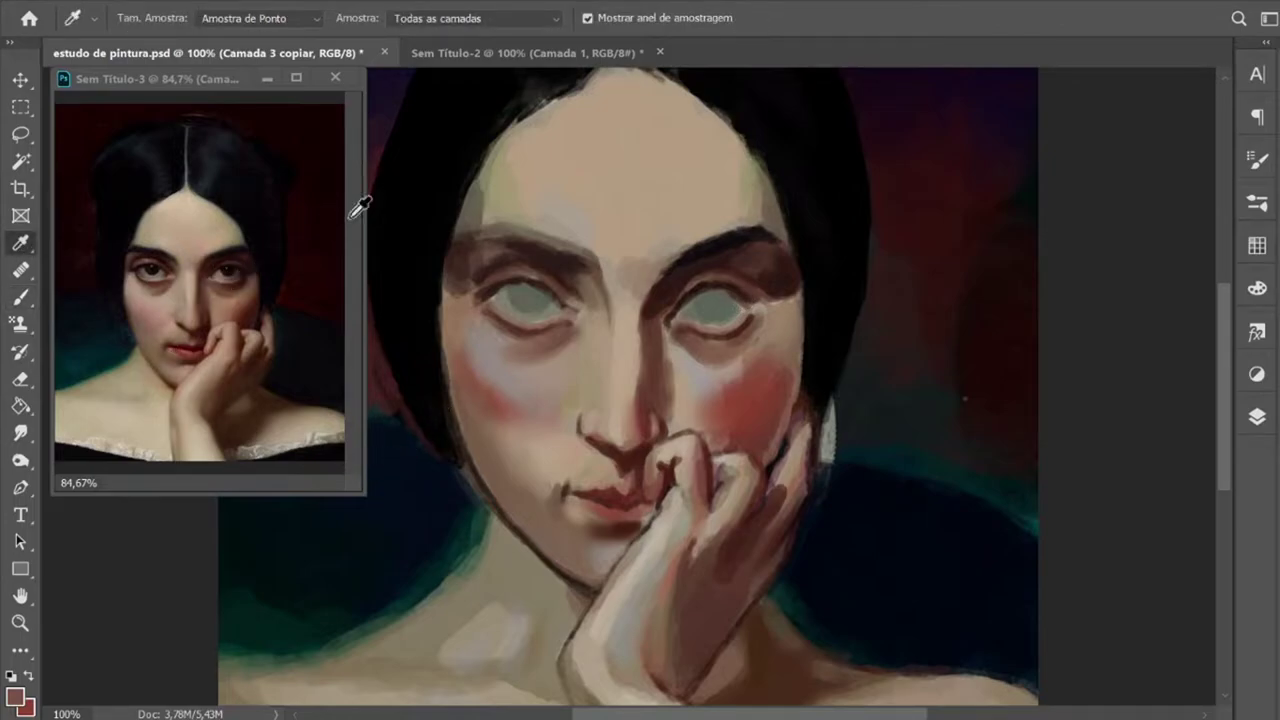
{"action": "left_click", "coordinate": [579, 403]}
{"action": "key", "text": "b"}
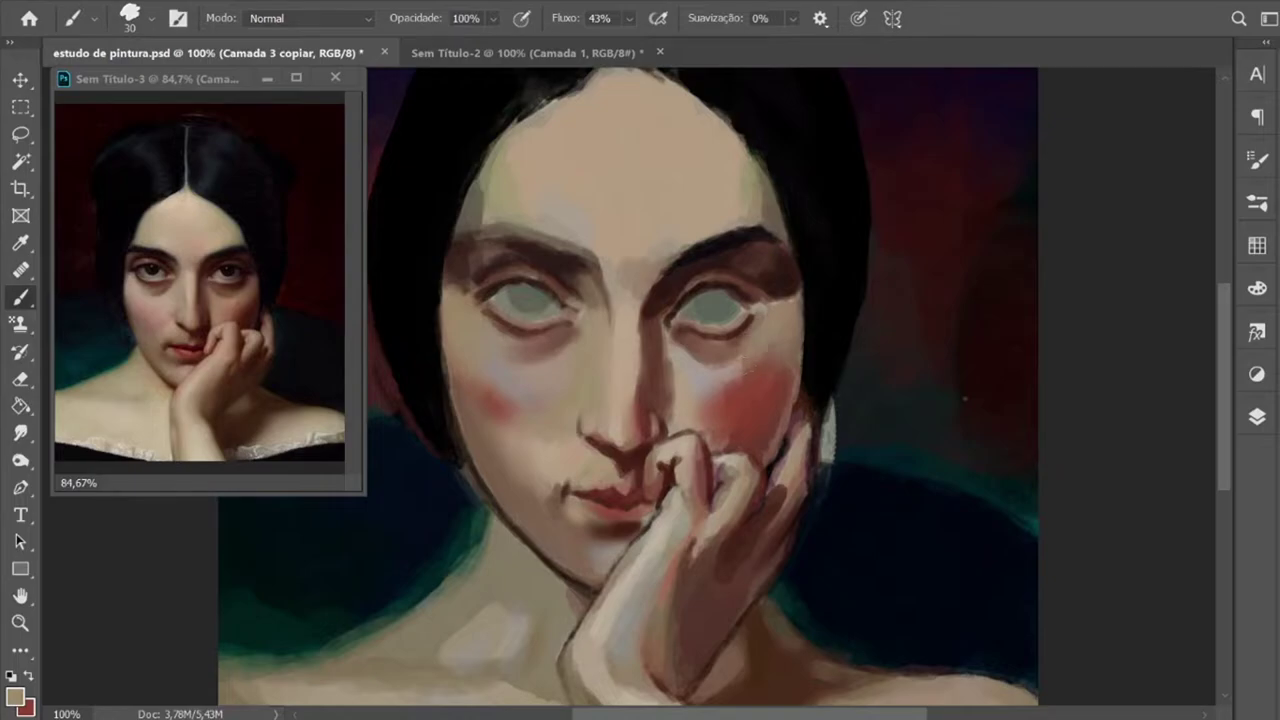
Step: Sample the reddish cheek tone and a skin colour from the reference portrait
{"action": "key", "text": "i"}
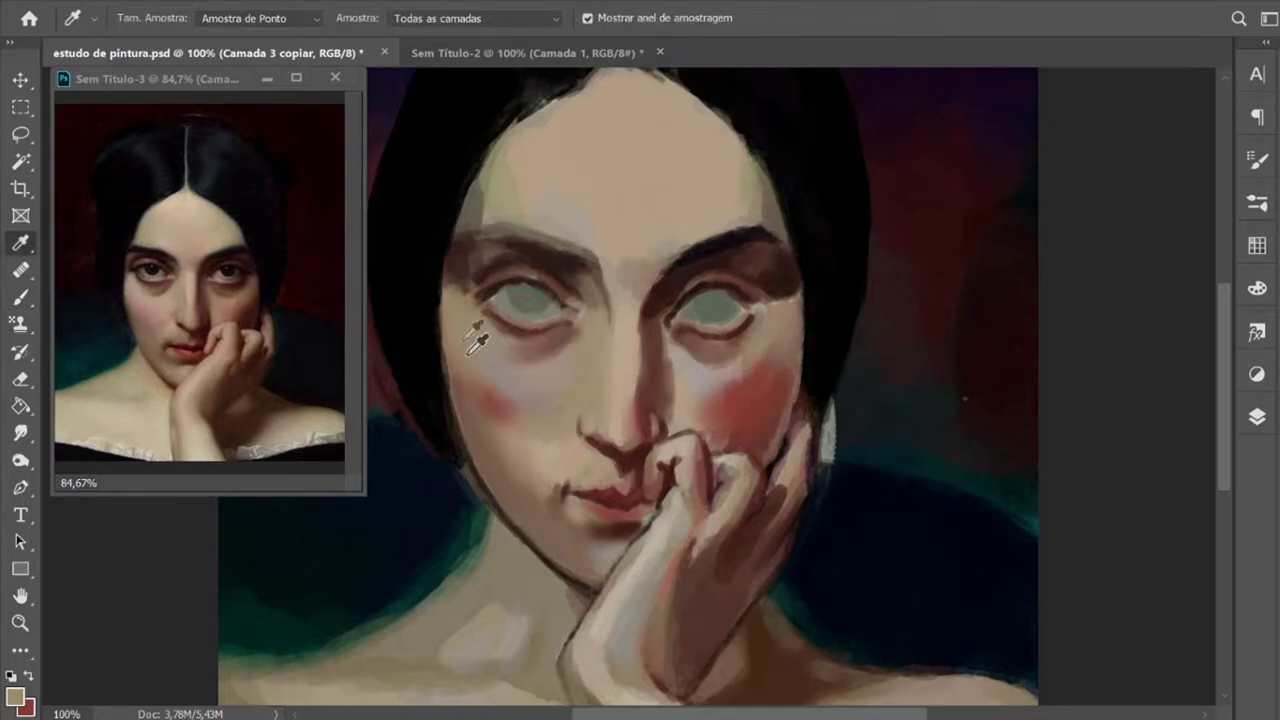
{"action": "left_click", "coordinate": [493, 400]}
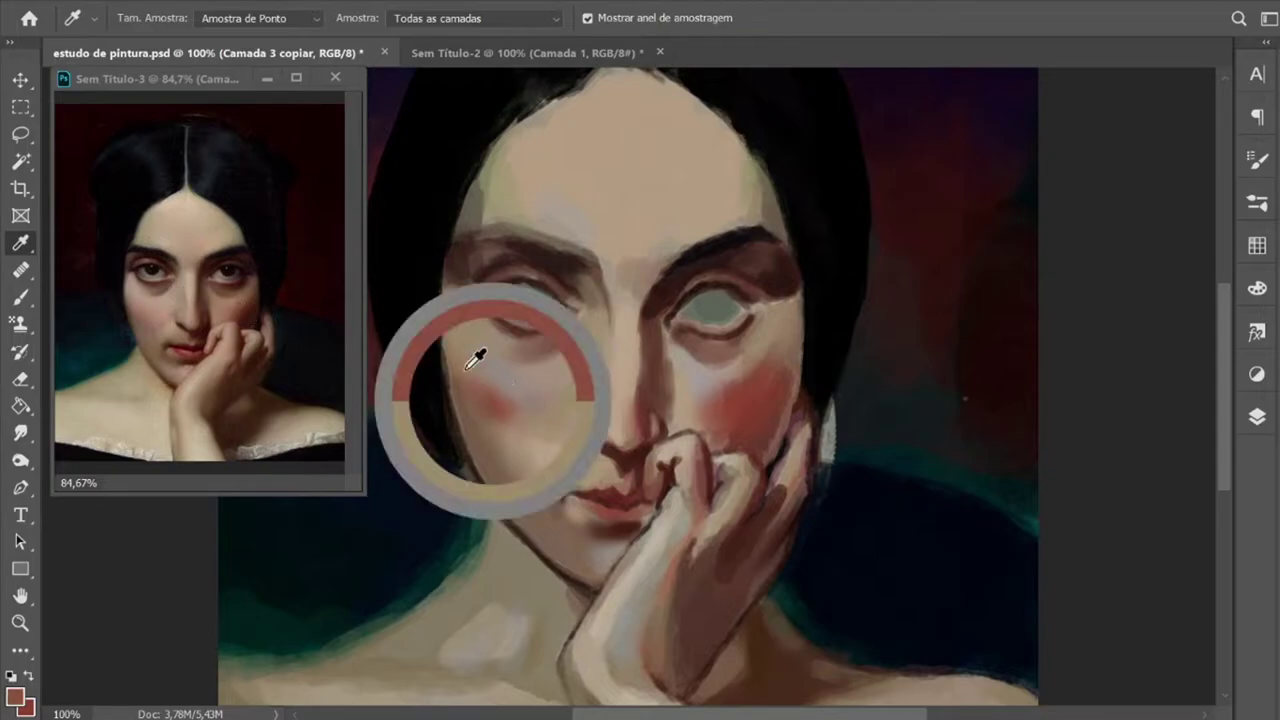
{"action": "left_click", "coordinate": [22, 298]}
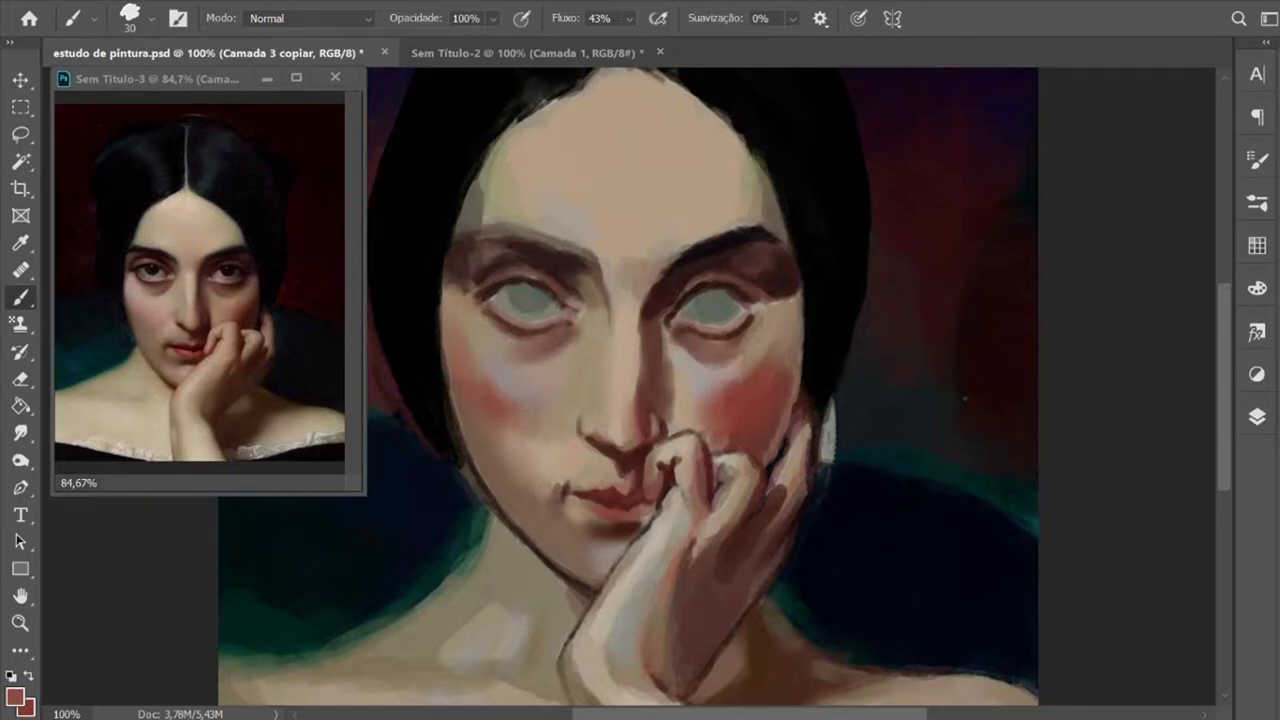
{"action": "key", "text": "i"}
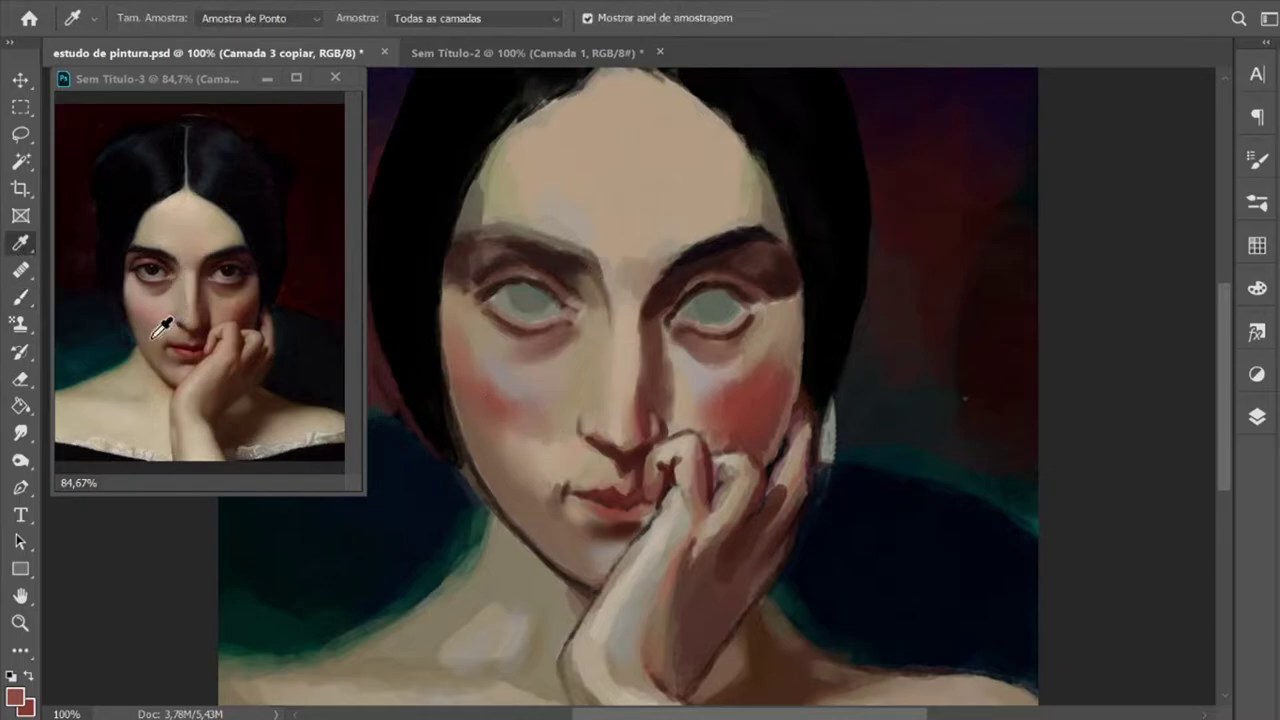
{"action": "key", "text": "b"}
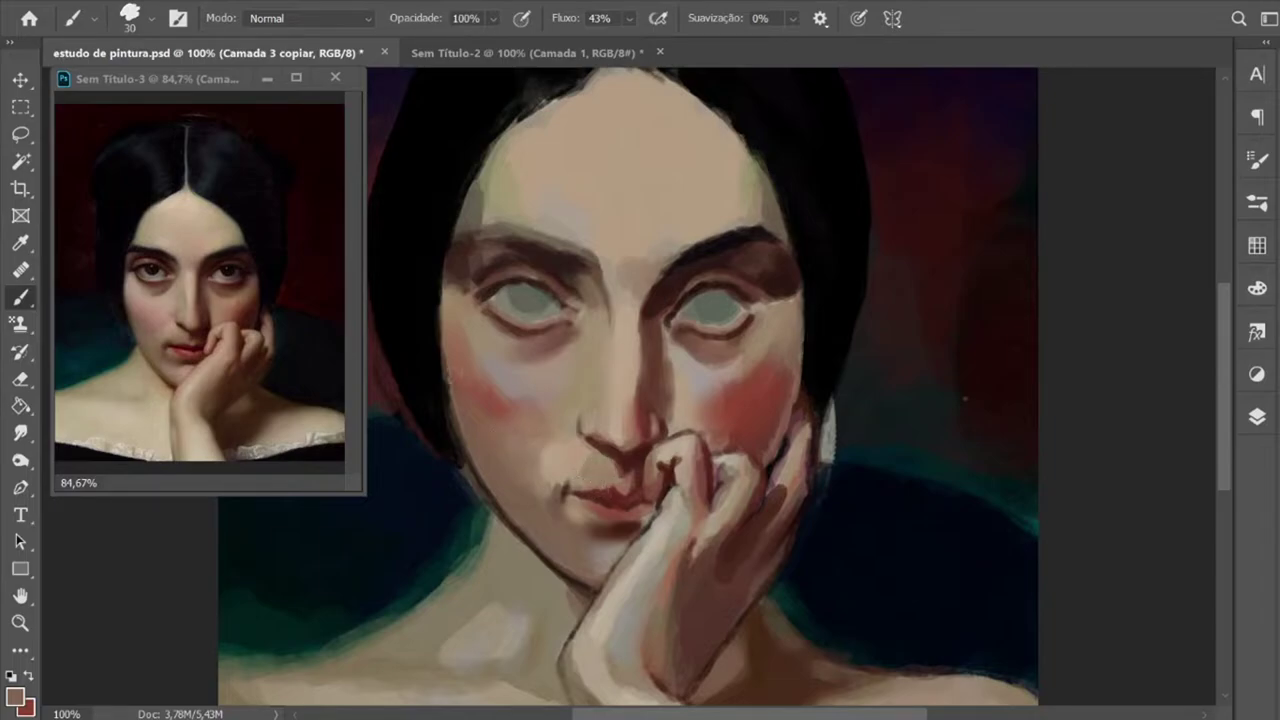
{"action": "left_click", "coordinate": [19, 243]}
{"action": "left_click", "coordinate": [198, 323]}
{"action": "left_click", "coordinate": [20, 297]}
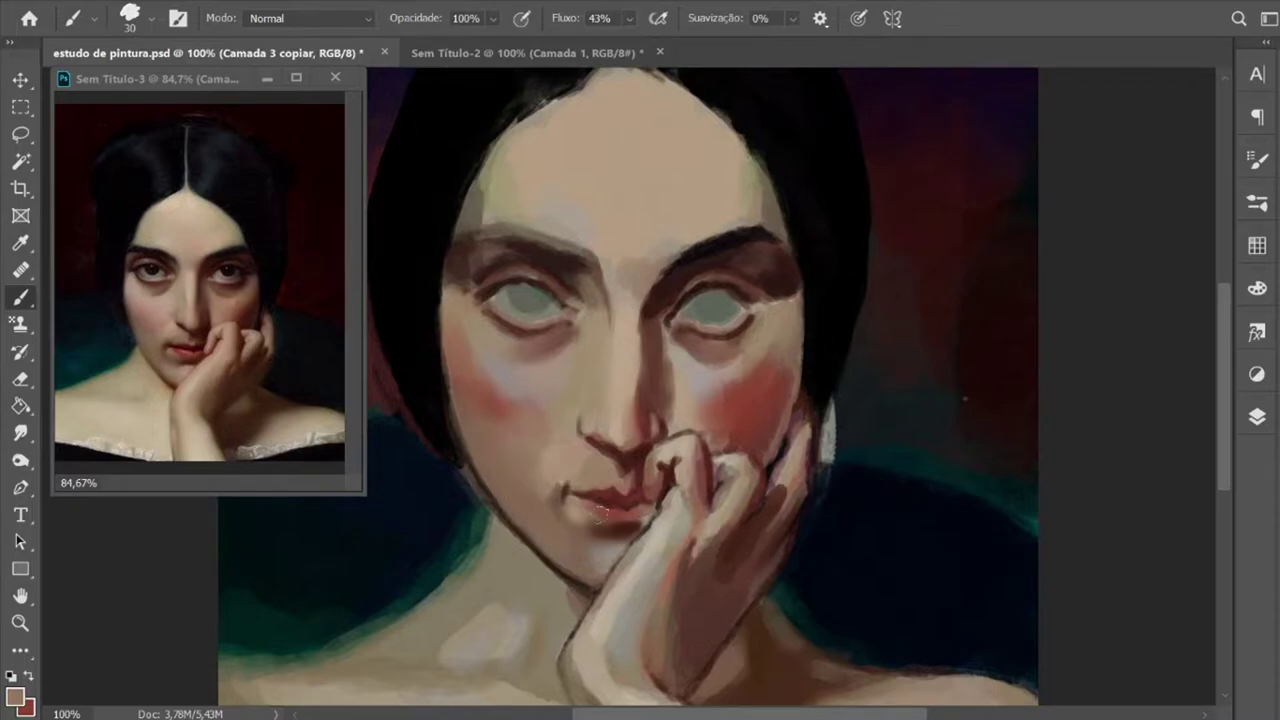
Step: Sample the lip colour, shrink the brush to 10, and pick a darker reference colour
{"action": "left_click", "coordinate": [19, 243]}
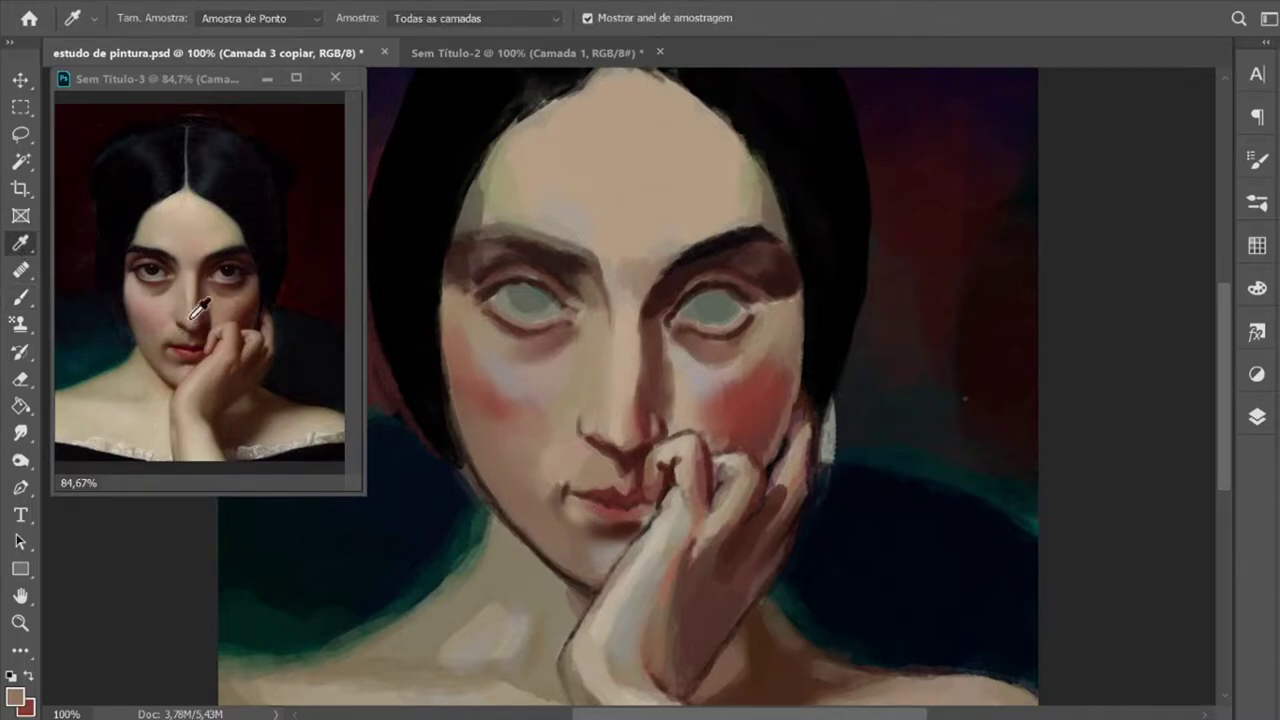
{"action": "left_click", "coordinate": [590, 463]}
{"action": "key", "text": "b"}
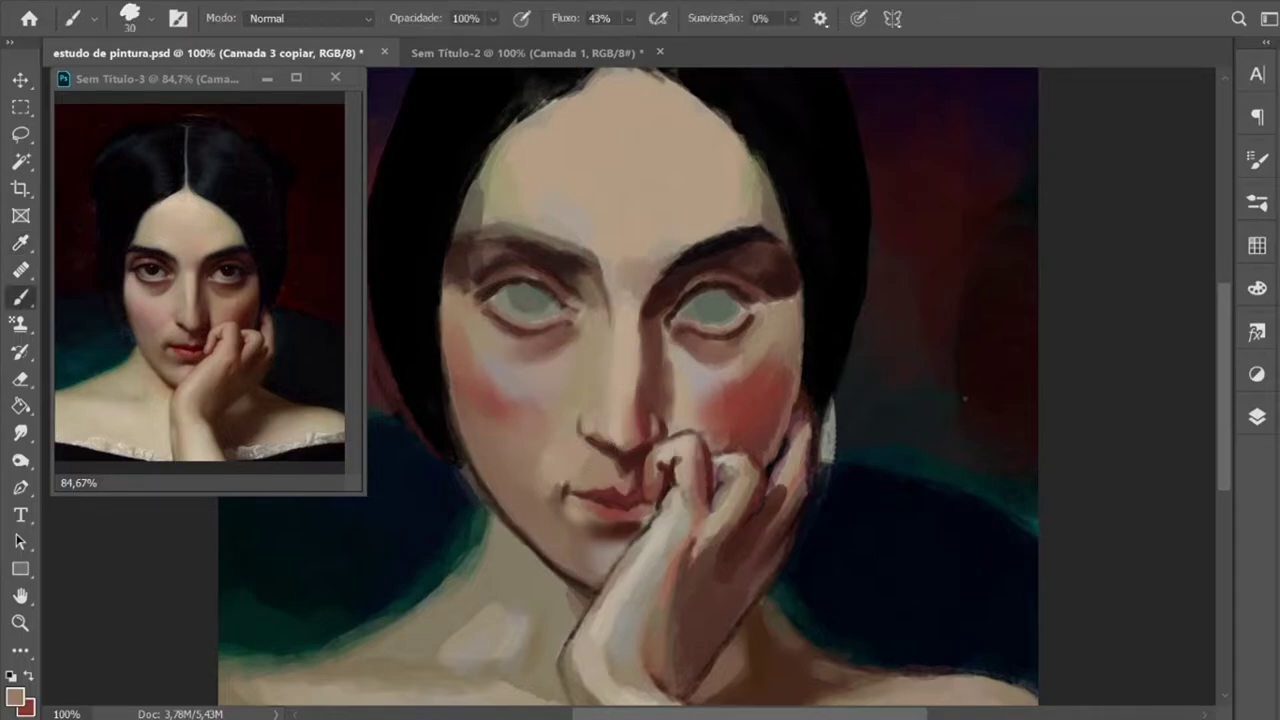
{"action": "key", "text": "bracketleft"}
{"action": "key", "text": "bracketleft"}
{"action": "left_click", "coordinate": [20, 243]}
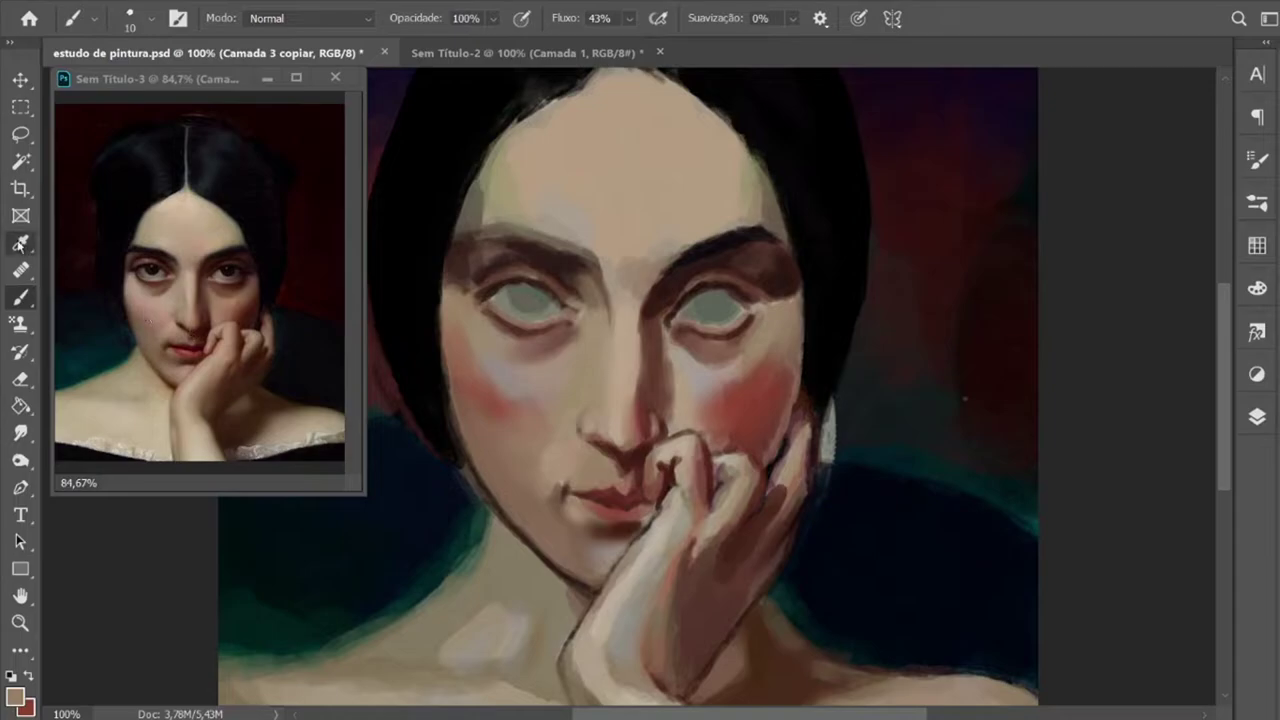
{"action": "left_click", "coordinate": [184, 323]}
{"action": "left_click", "coordinate": [20, 297]}
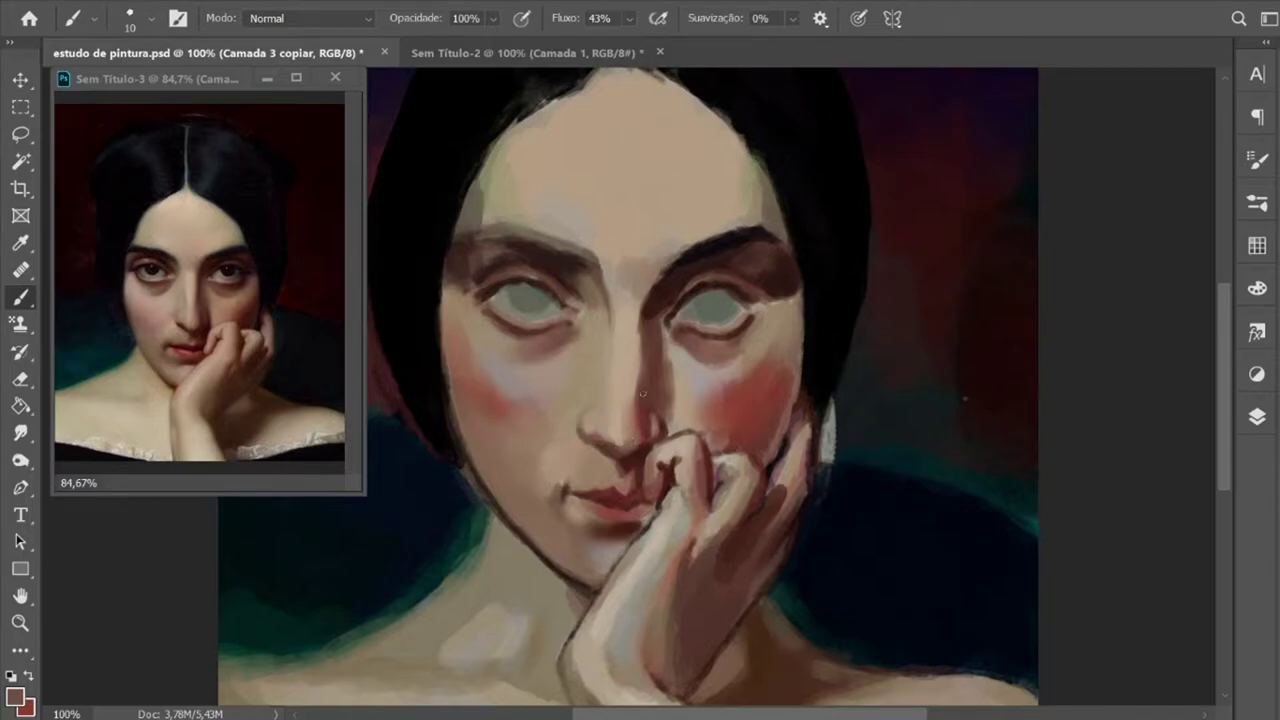
Step: Using the forehead skin tone at size 15, lighten a chin patch and the jawline
{"action": "key", "text": "i"}
{"action": "key", "text": "b"}
{"action": "left_click", "coordinate": [20, 243]}
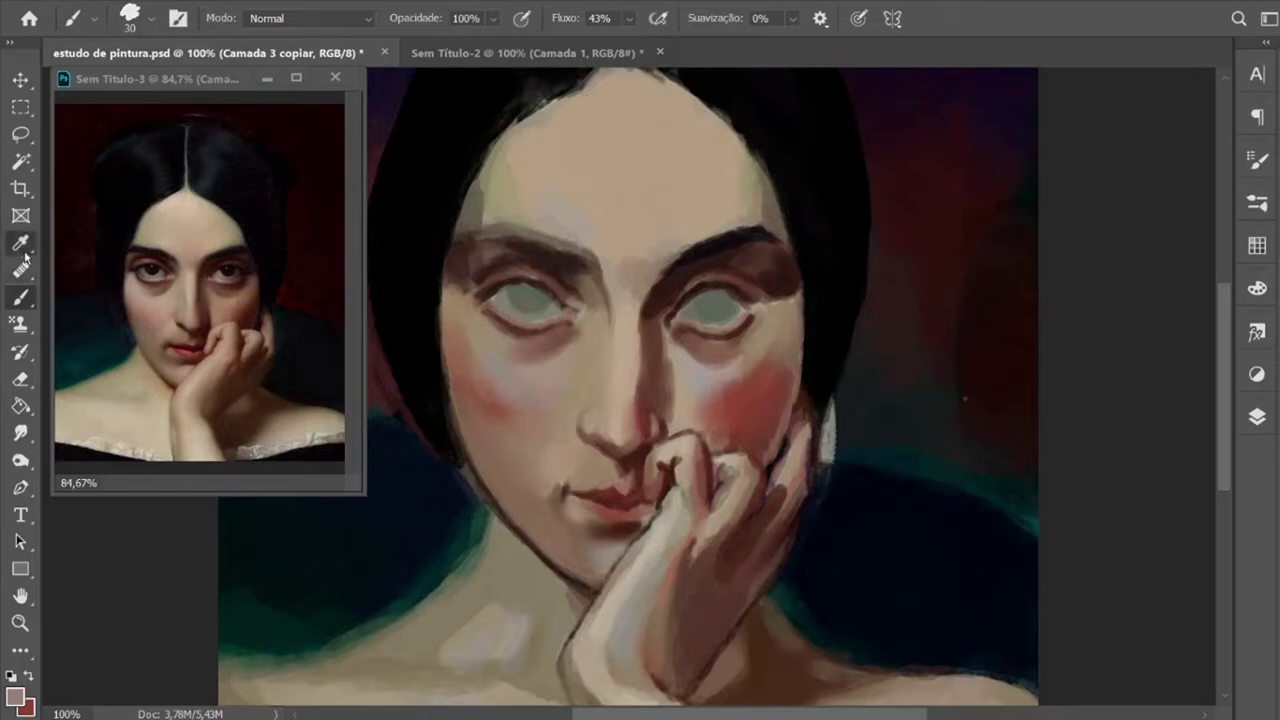
{"action": "left_click", "coordinate": [553, 150]}
{"action": "key", "text": "b"}
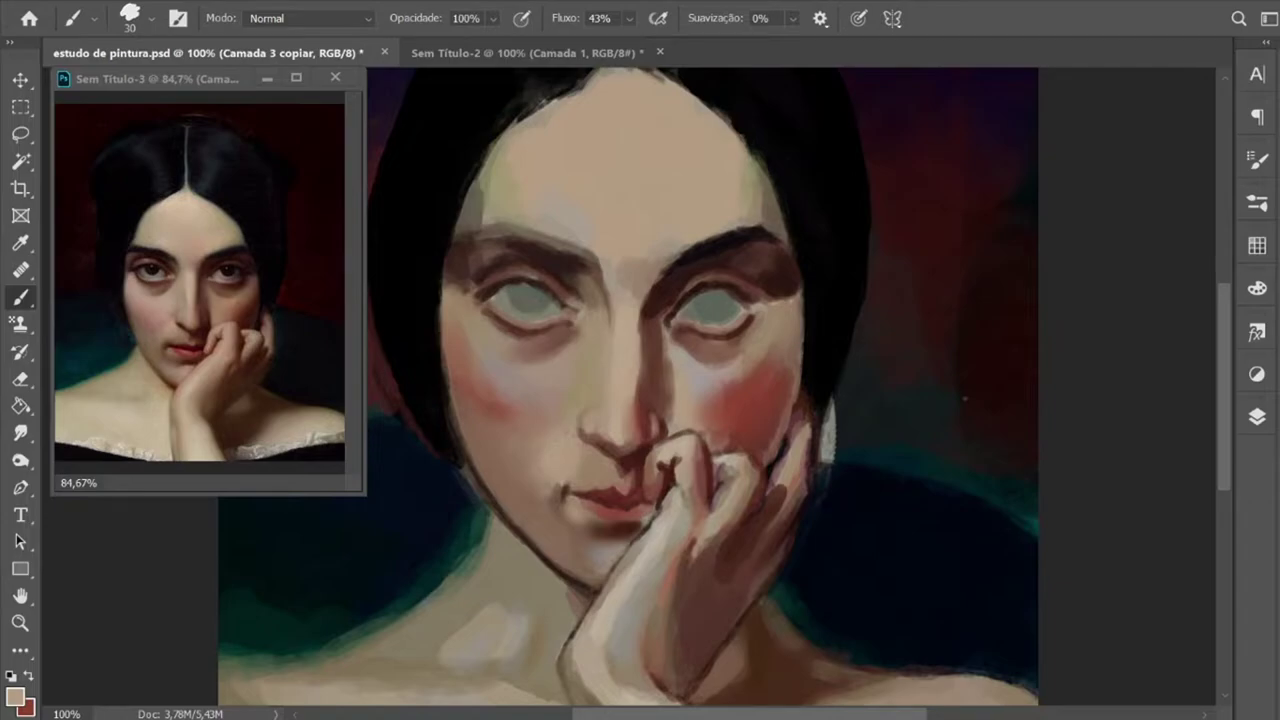
{"action": "key", "text": "bracketleft"}
{"action": "key", "text": "bracketleft"}
{"action": "key", "text": "bracketleft"}
{"action": "left_click_drag", "start_coordinate": [618, 550], "coordinate": [612, 545]}
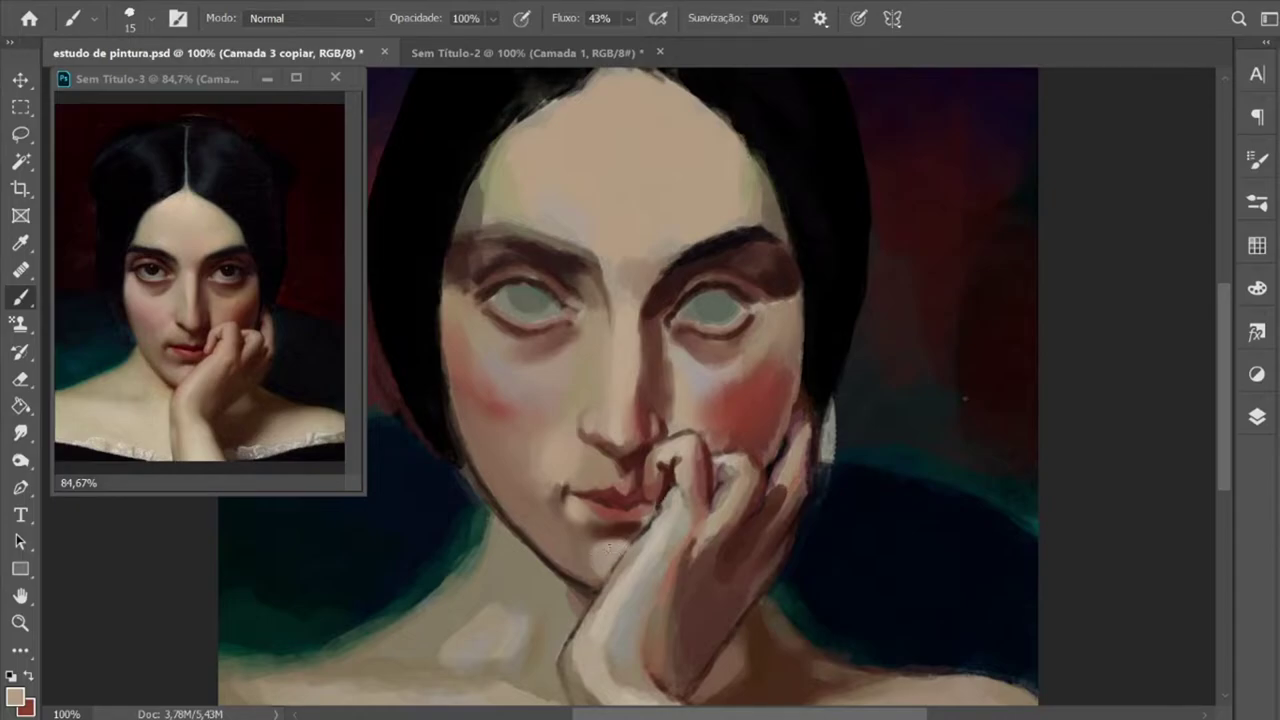
{"action": "left_click_drag", "start_coordinate": [590, 556], "coordinate": [550, 540]}
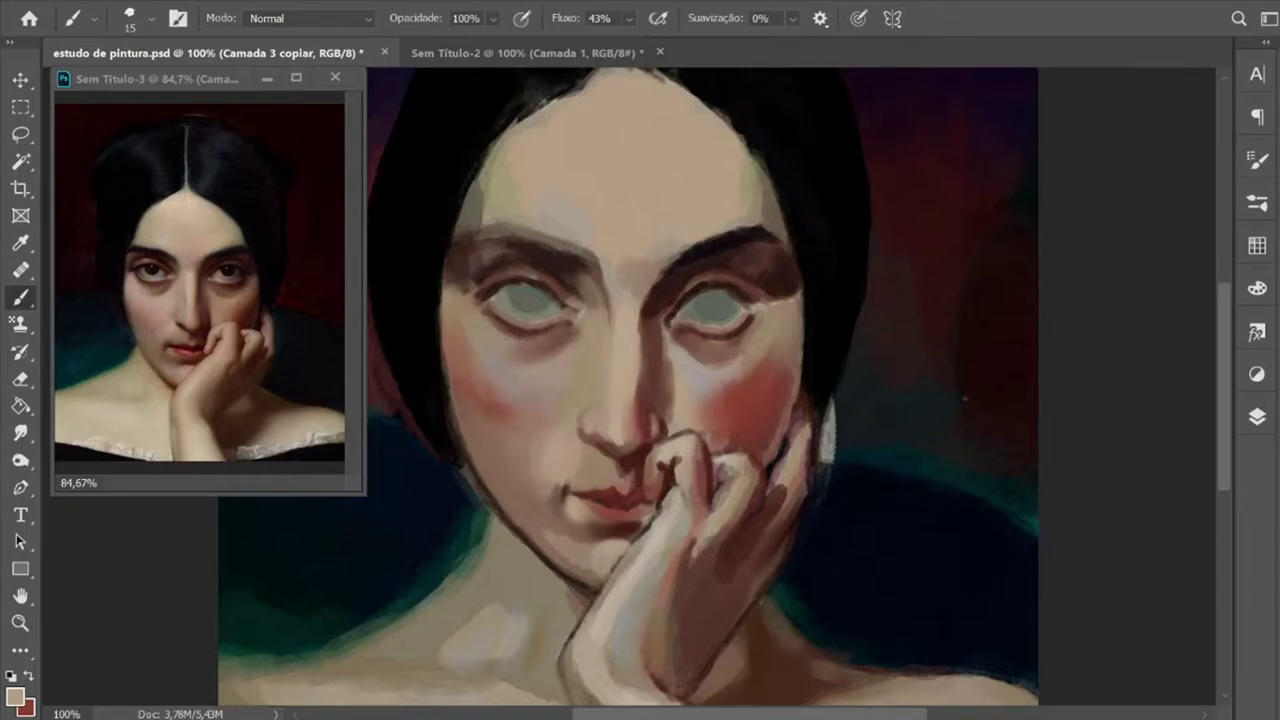
Step: Sample a slightly darker reference tone and add a dark mark at the mouth corner
{"action": "left_click", "coordinate": [20, 243]}
{"action": "left_click", "coordinate": [182, 350]}
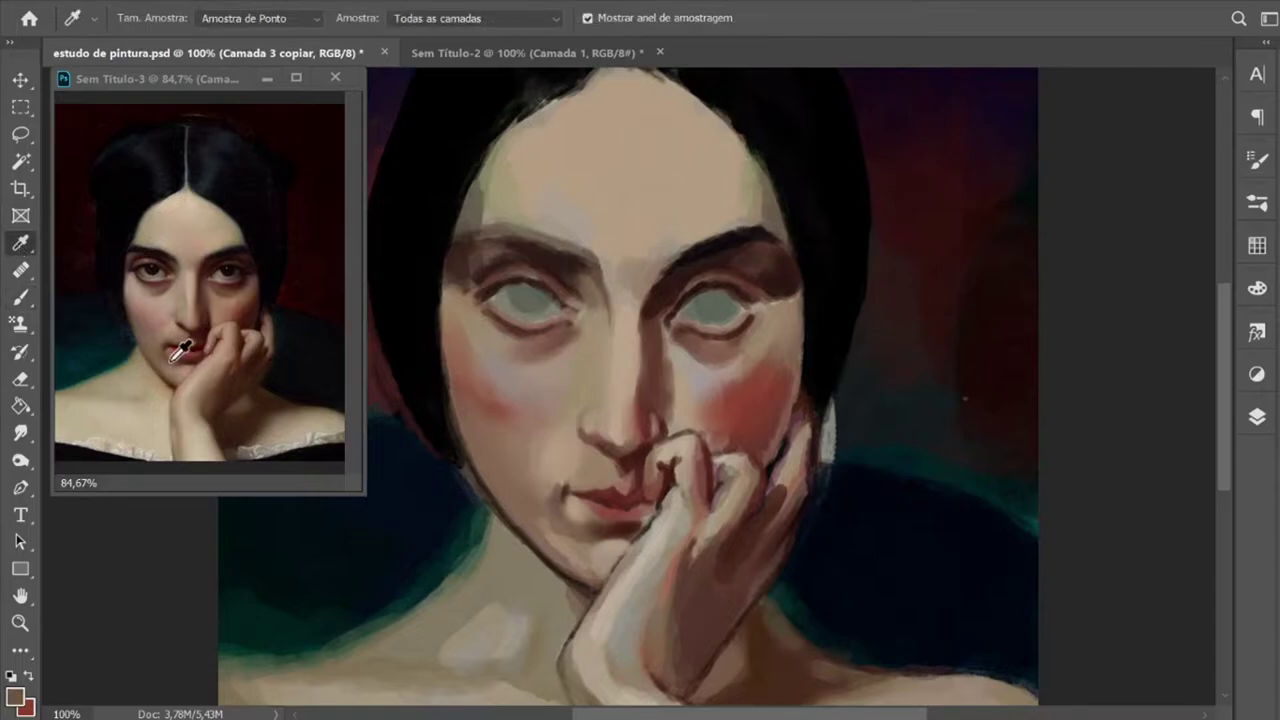
{"action": "left_click", "coordinate": [19, 298]}
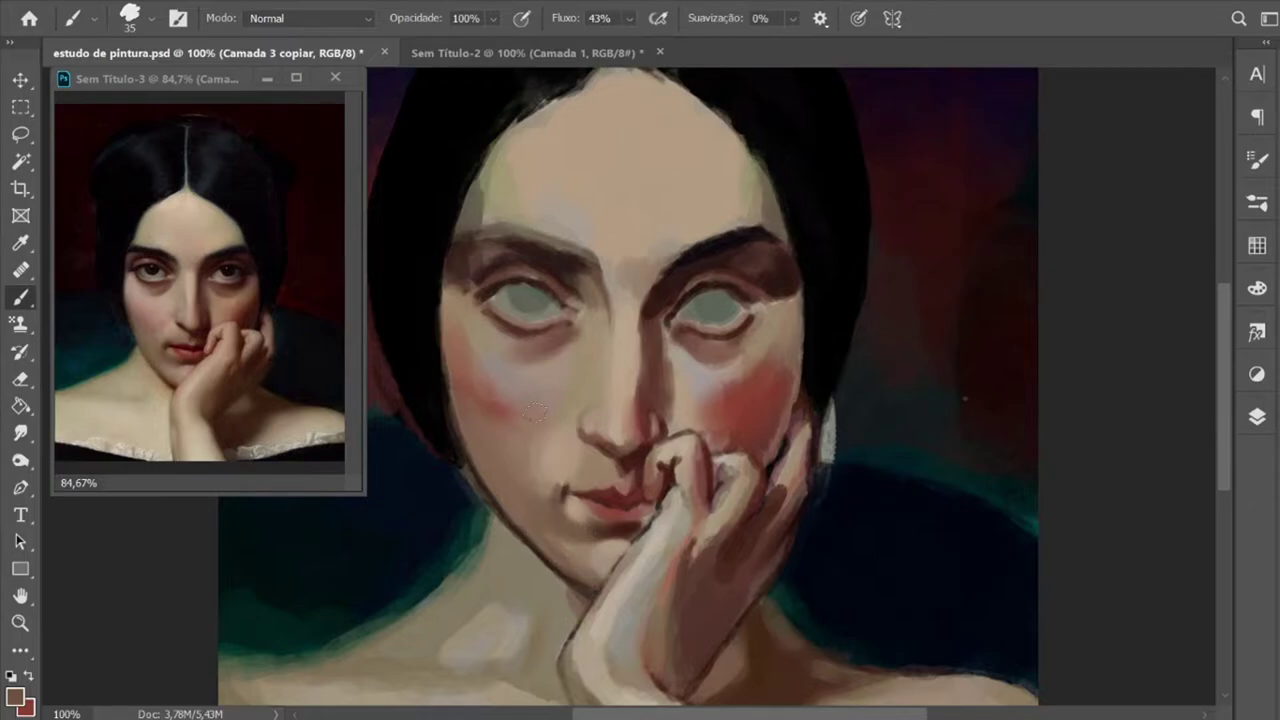
{"action": "key", "text": "bracketleft"}
{"action": "key", "text": "bracketleft"}
{"action": "key", "text": "i"}
{"action": "left_click", "coordinate": [181, 339]}
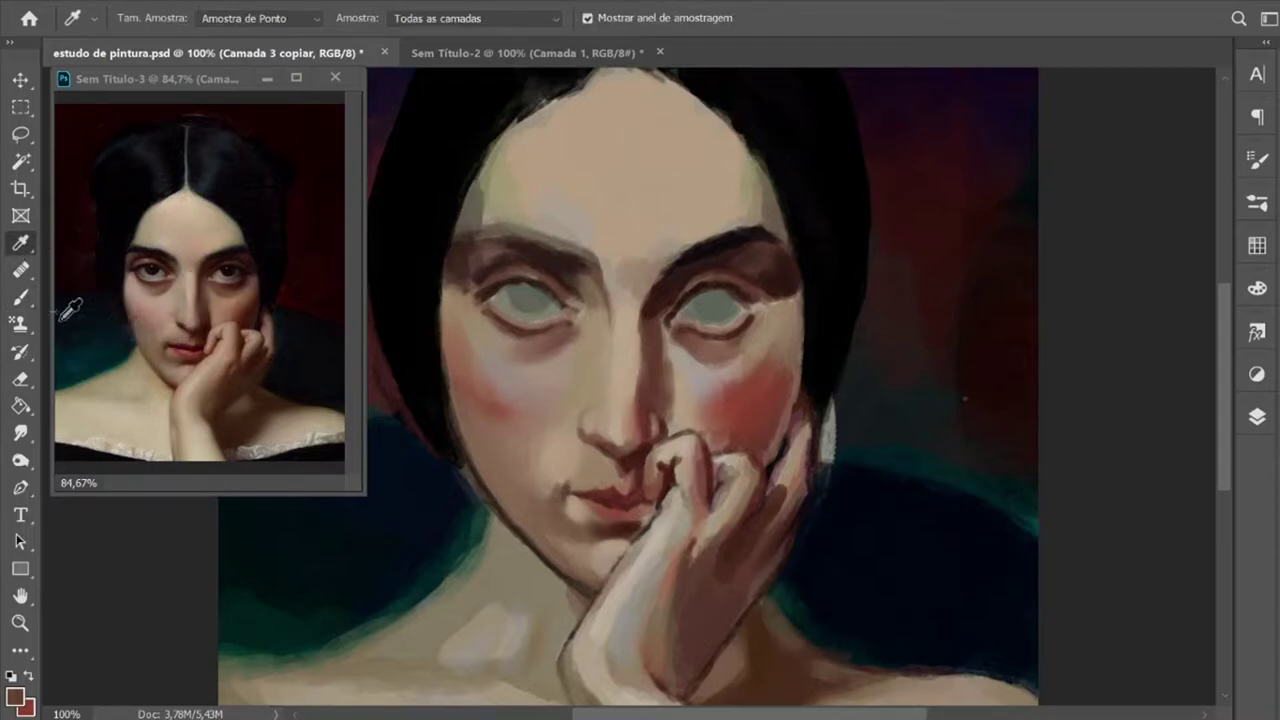
{"action": "left_click", "coordinate": [20, 297]}
{"action": "left_click_drag", "start_coordinate": [563, 478], "coordinate": [563, 489]}
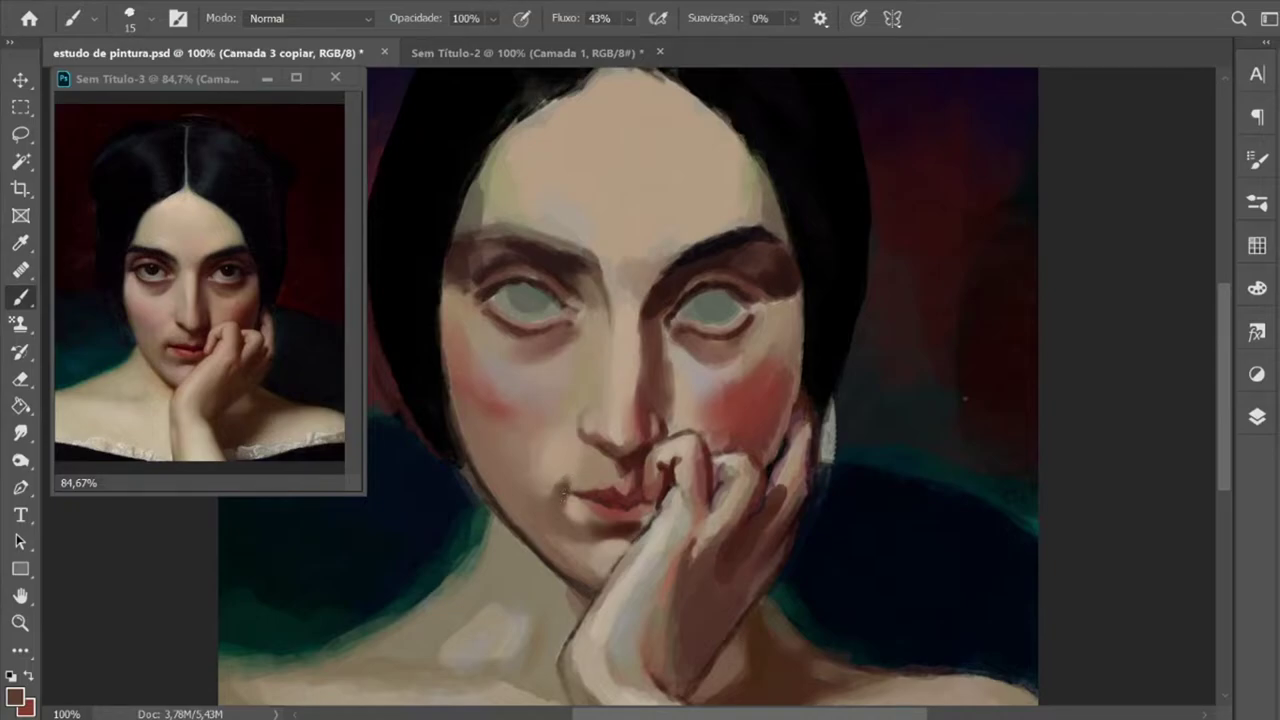
{"action": "key", "text": "i"}
{"action": "left_click", "coordinate": [17, 697]}
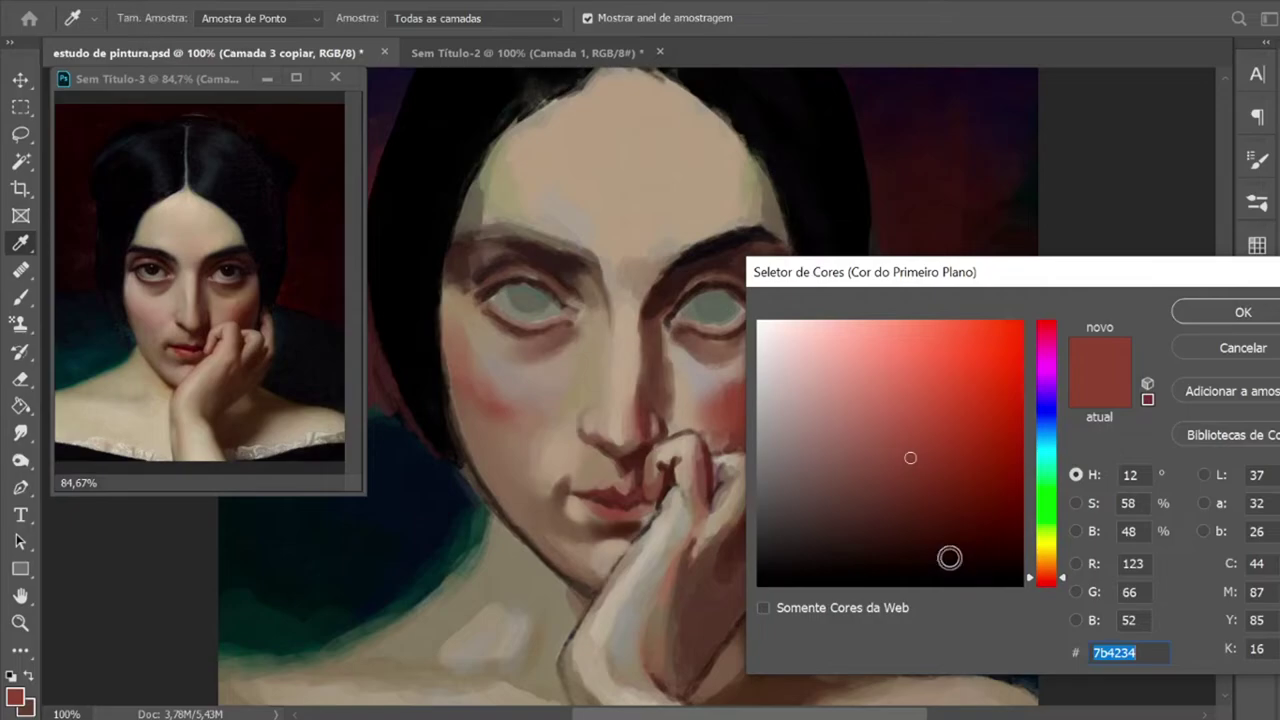
Step: Set a very dark brown foreground colour in the Color Picker
{"action": "left_click", "coordinate": [937, 559]}
{"action": "left_click", "coordinate": [1197, 307]}
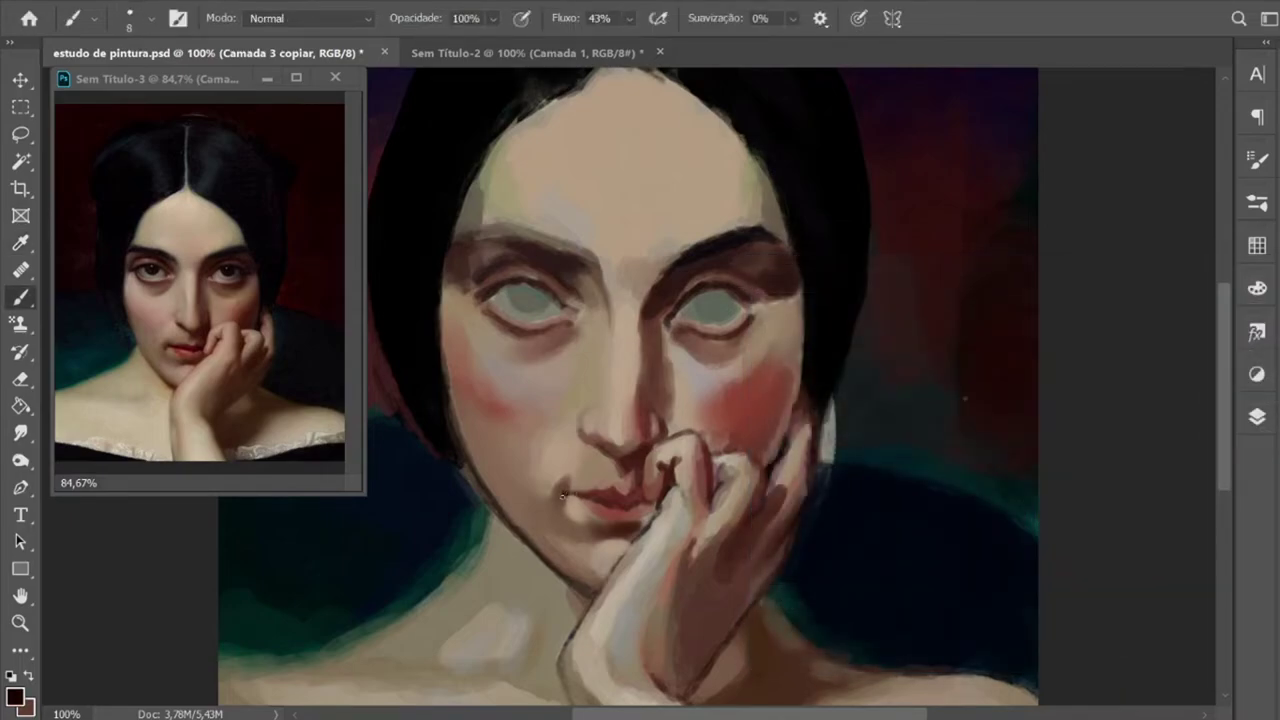
{"action": "left_click", "coordinate": [1257, 289]}
{"action": "left_click", "coordinate": [1197, 254]}
{"action": "left_click", "coordinate": [18, 695]}
{"action": "left_click", "coordinate": [1215, 313]}
Step: Paint a thin dark line on the lower lip at size 5, then sample a reference brown
{"action": "key", "text": "bracketleft"}
{"action": "key", "text": "bracketleft"}
{"action": "left_click_drag", "start_coordinate": [597, 527], "coordinate": [584, 522]}
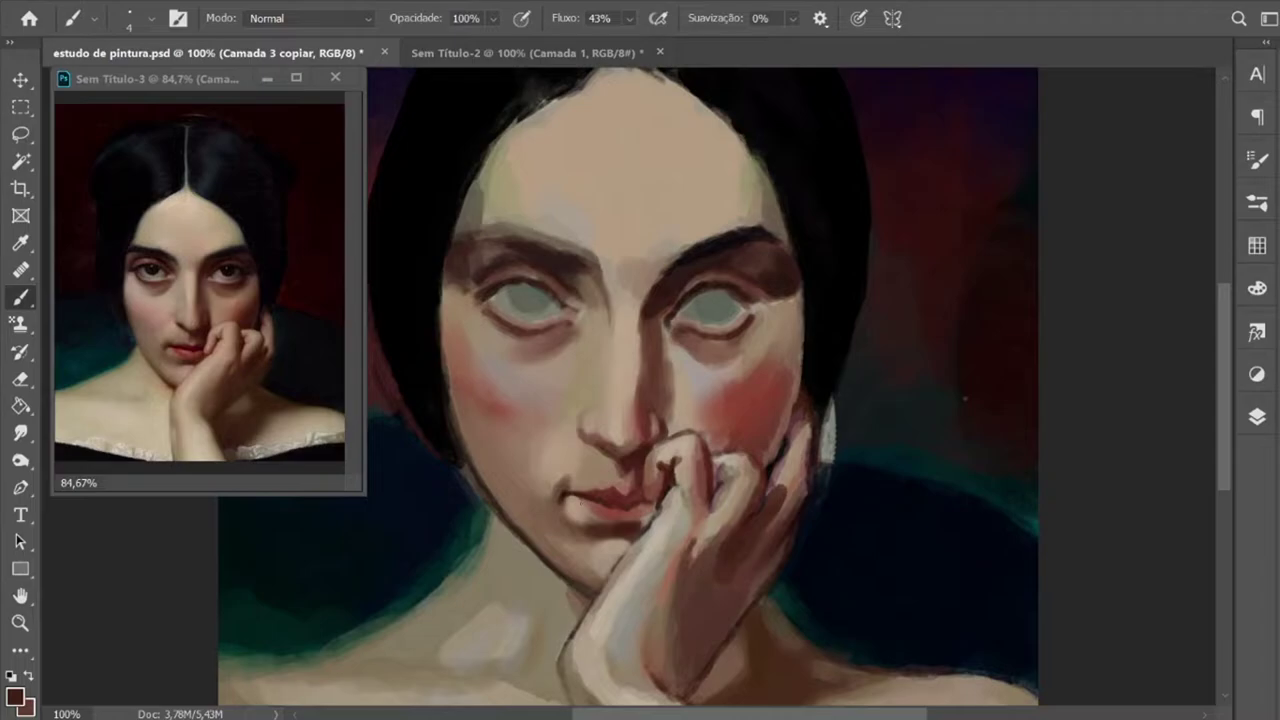
{"action": "left_click", "coordinate": [20, 243]}
{"action": "left_click", "coordinate": [172, 345]}
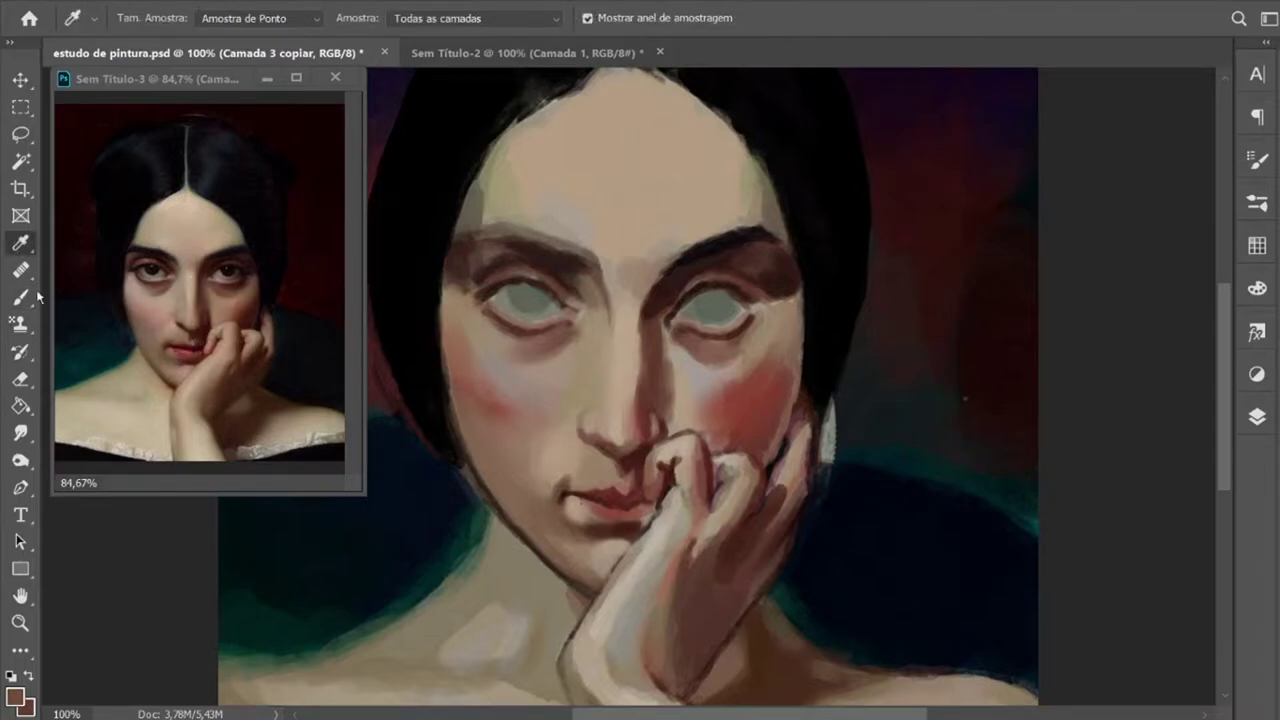
{"action": "left_click", "coordinate": [20, 297]}
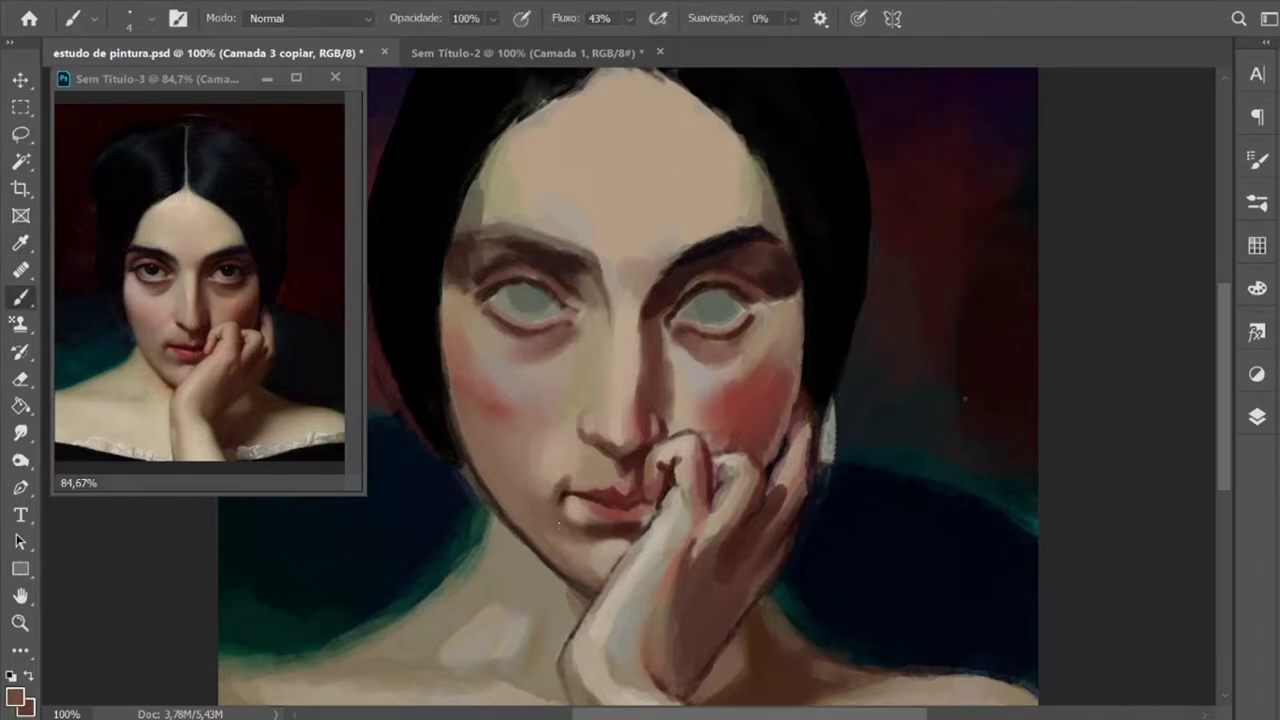
Step: Shift the beige 918168 foreground colour toward olive in the Color Picker
{"action": "left_click", "coordinate": [15, 697]}
{"action": "left_click", "coordinate": [600, 452]}
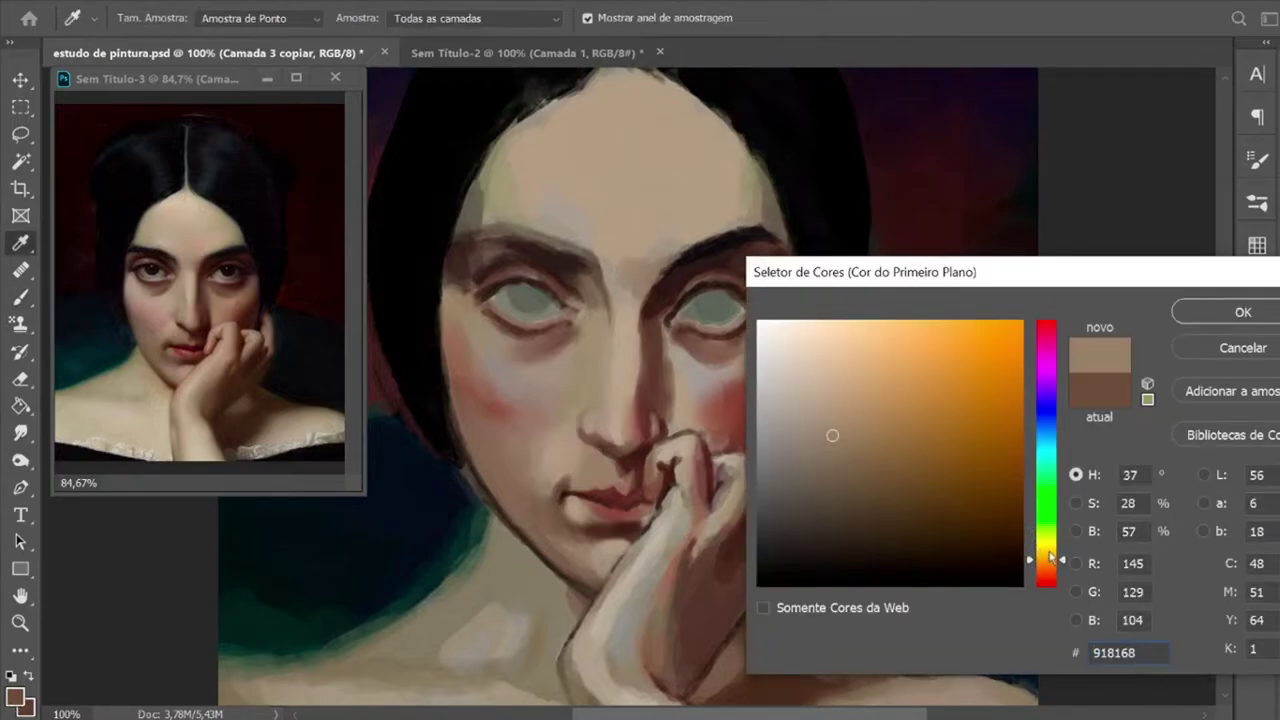
{"action": "left_click_drag", "start_coordinate": [1046, 560], "coordinate": [1046, 541]}
{"action": "left_click", "coordinate": [1240, 312]}
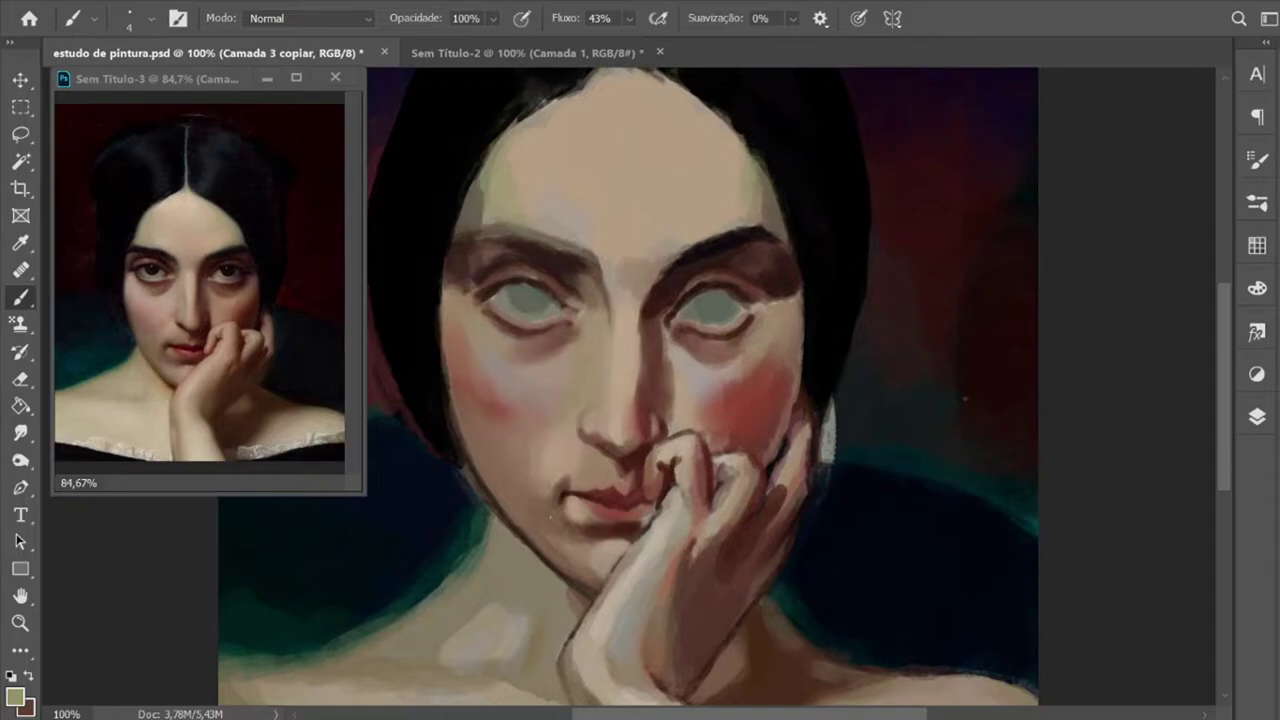
Step: Enable airbrush build-up and sample a tan skin tone from the portrait
{"action": "left_click", "coordinate": [657, 18]}
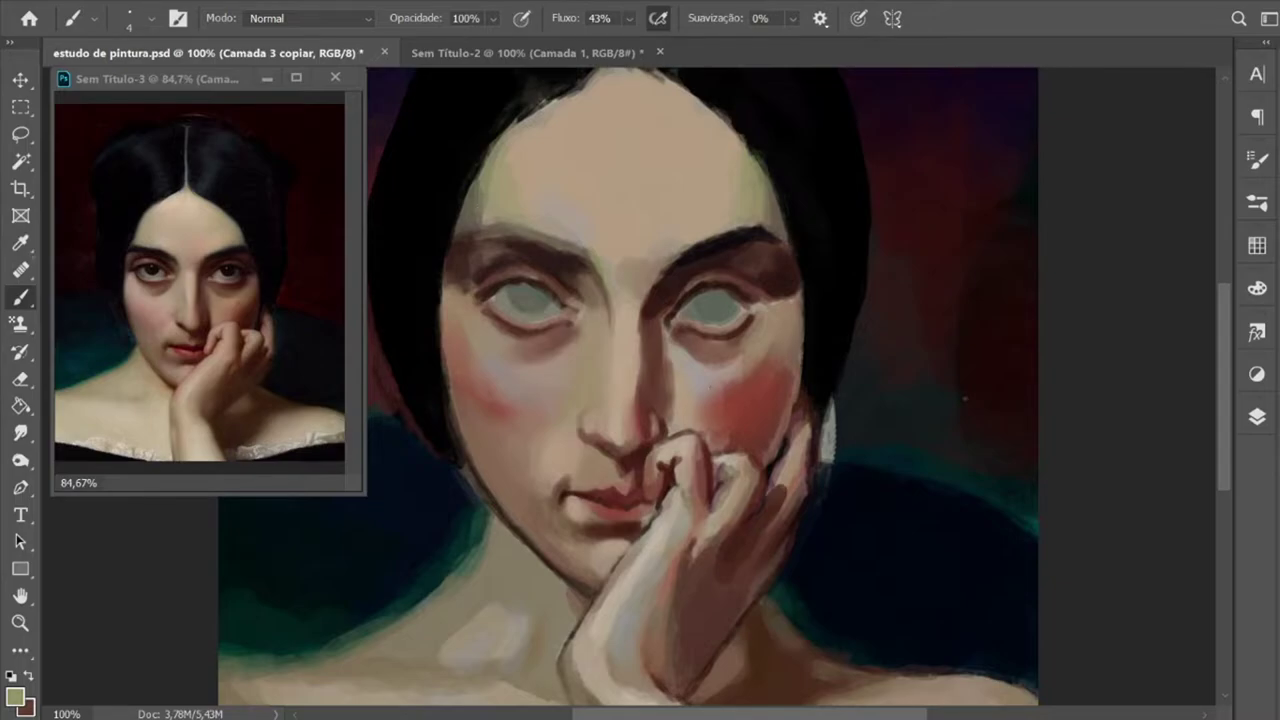
{"action": "left_click", "coordinate": [20, 242]}
{"action": "left_click", "coordinate": [228, 290]}
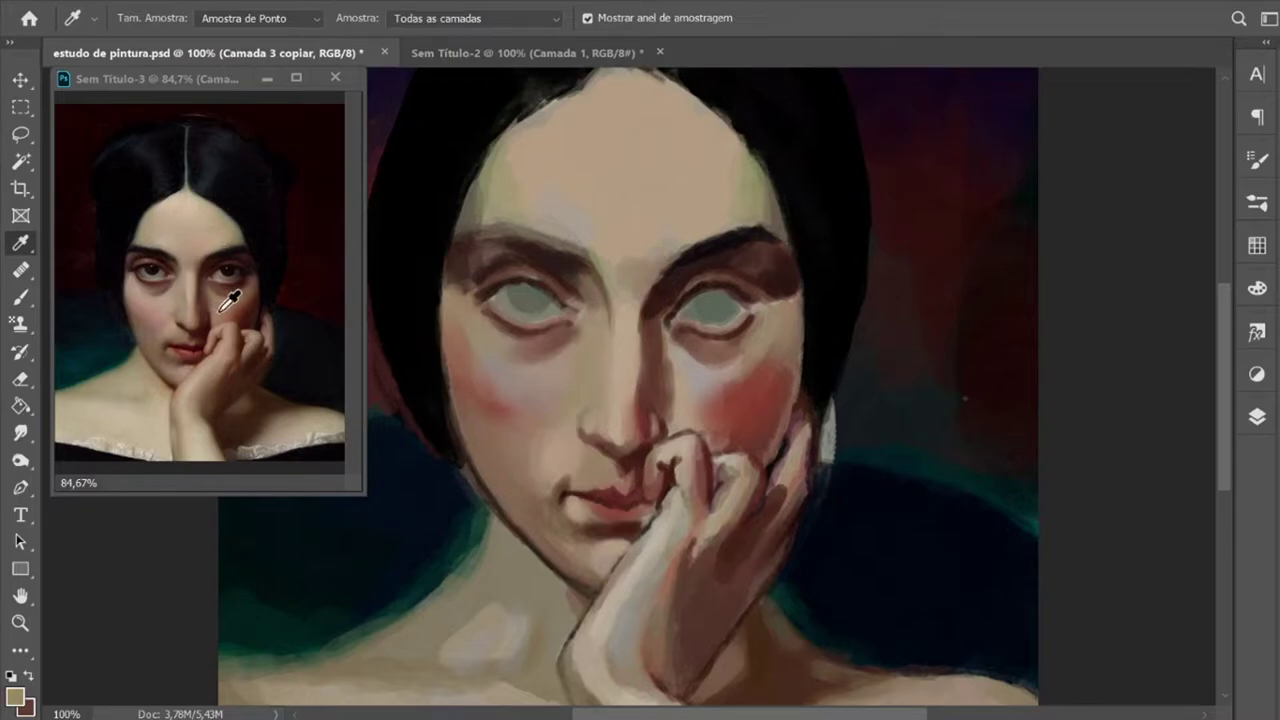
Step: With a size-25 brush, add light highlights along the nose bridge and right cheek
{"action": "left_click", "coordinate": [20, 298]}
{"action": "key", "text": "bracketright"}
{"action": "key", "text": "bracketright"}
{"action": "key", "text": "bracketright"}
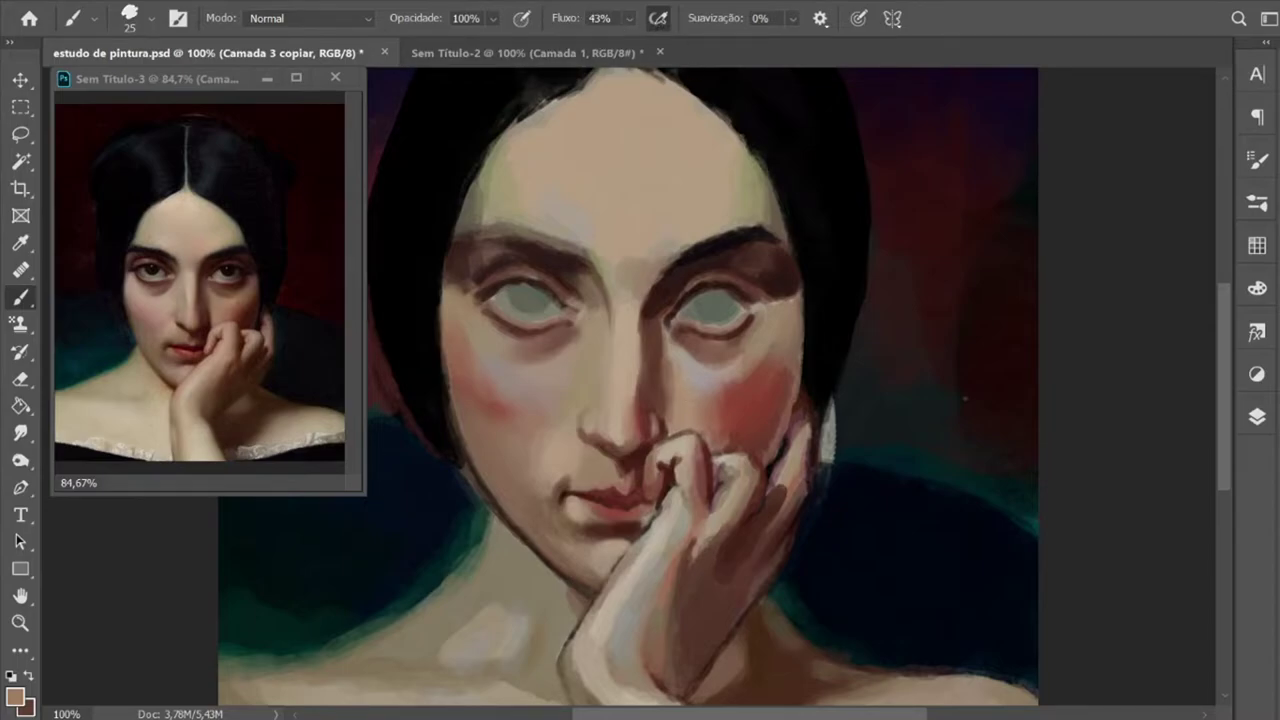
{"action": "left_click_drag", "start_coordinate": [660, 347], "coordinate": [660, 374]}
{"action": "left_click_drag", "start_coordinate": [660, 330], "coordinate": [655, 352]}
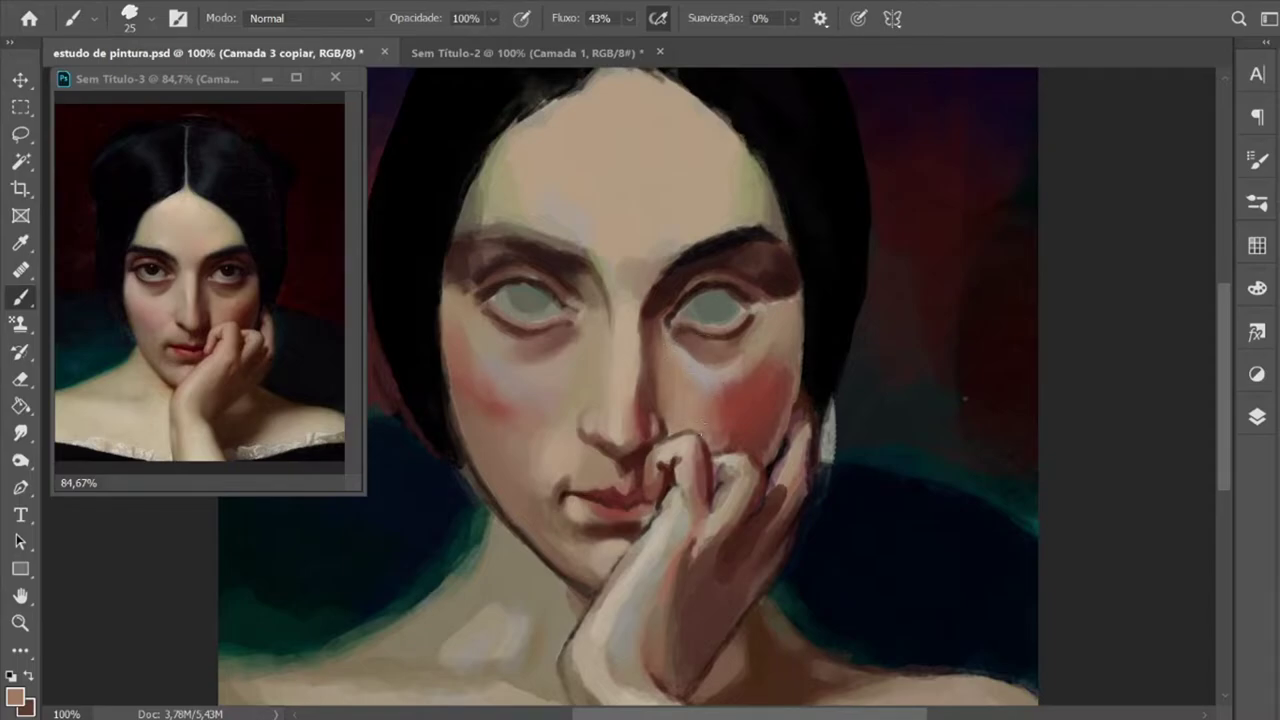
{"action": "left_click_drag", "start_coordinate": [726, 396], "coordinate": [719, 420]}
{"action": "left_click_drag", "start_coordinate": [653, 366], "coordinate": [651, 399]}
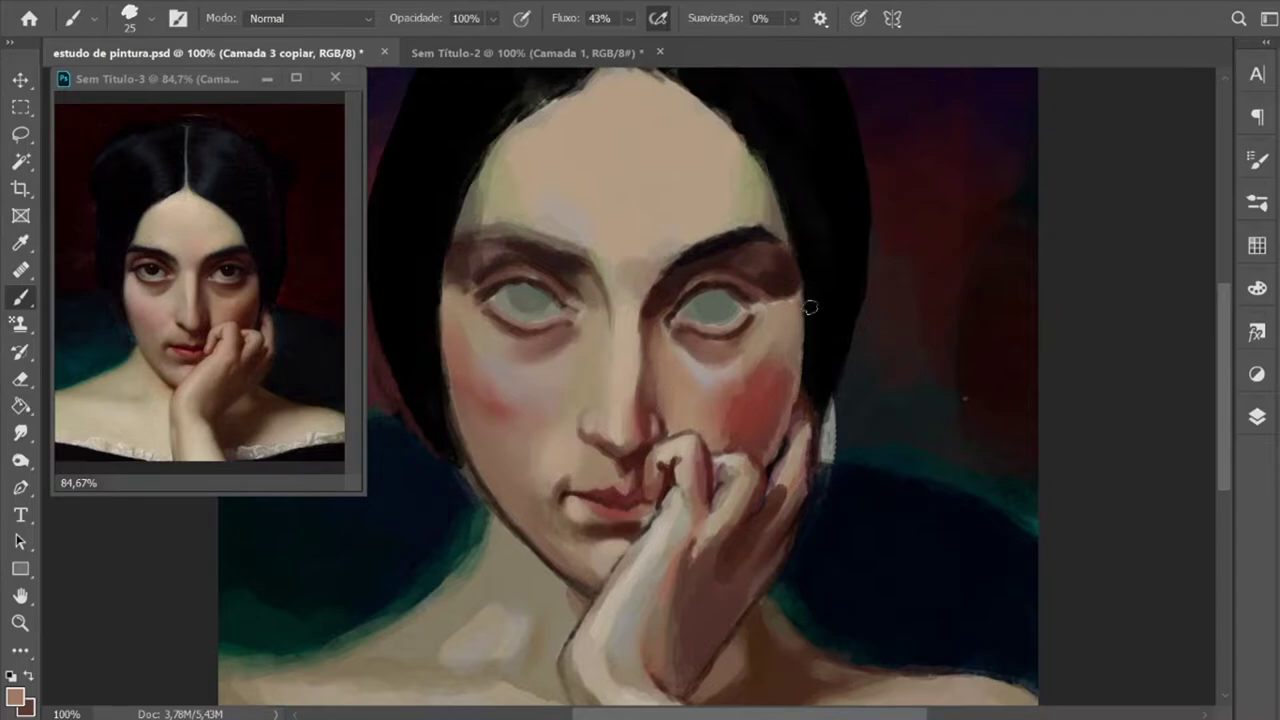
{"action": "left_click_drag", "start_coordinate": [714, 424], "coordinate": [740, 400]}
Step: Sample a dark brown from the reference and shrink the brush to 10
{"action": "left_click", "coordinate": [1257, 288]}
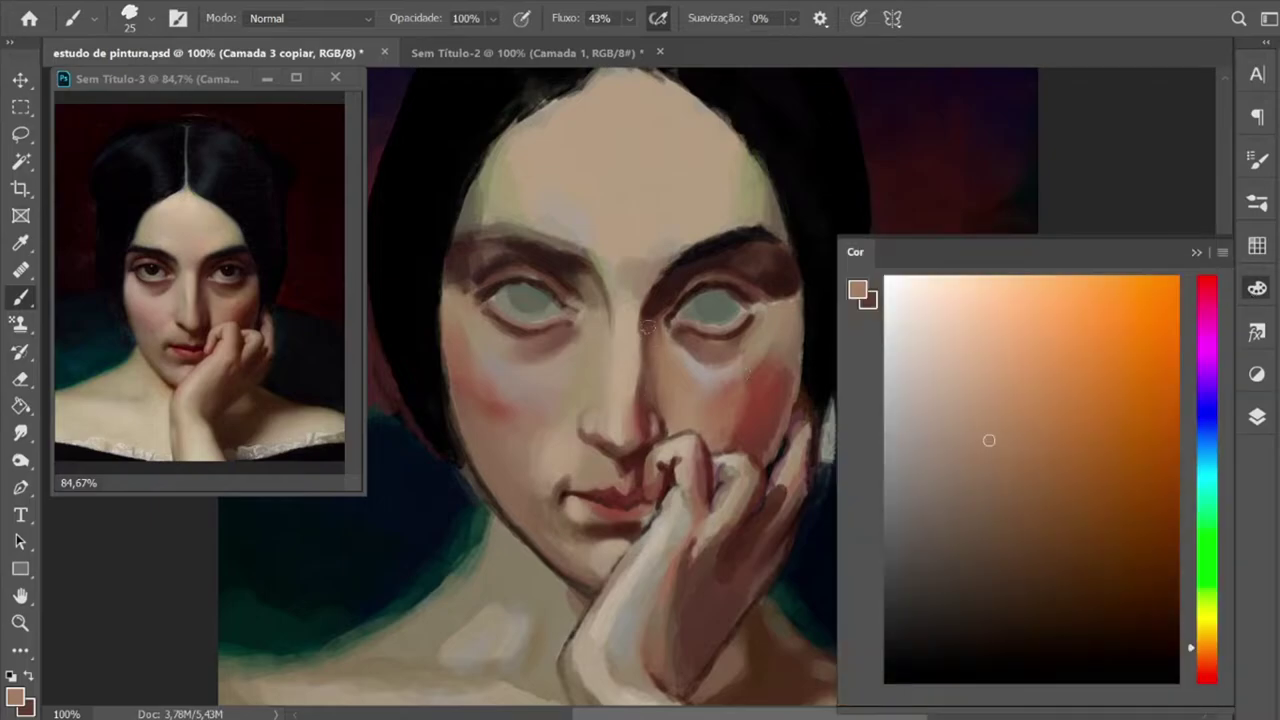
{"action": "key", "text": "i"}
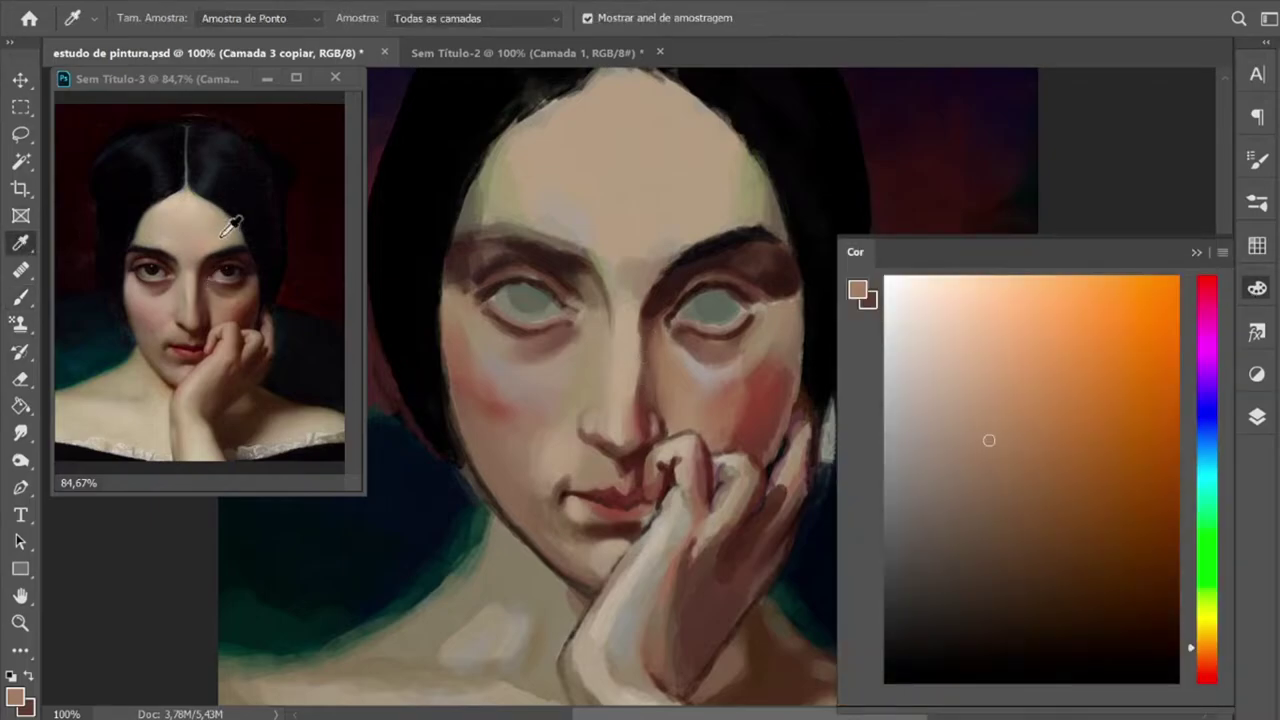
{"action": "left_click", "coordinate": [210, 280]}
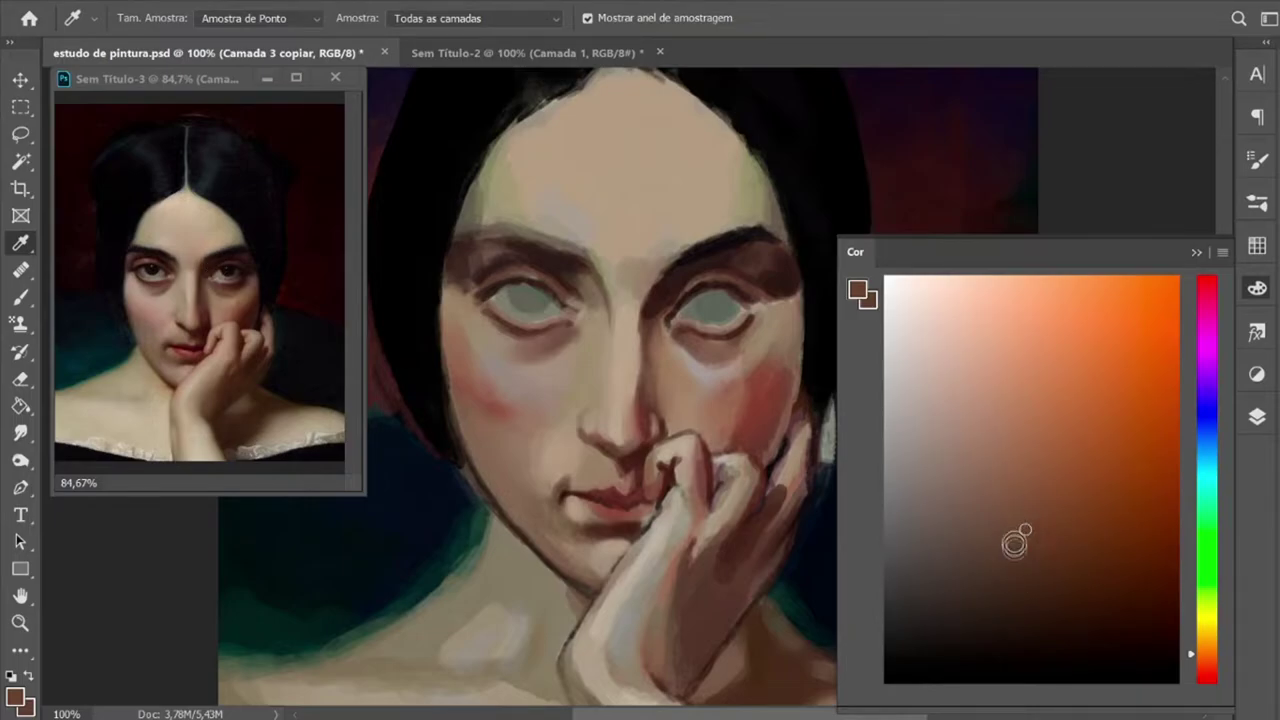
{"action": "left_click", "coordinate": [1197, 252]}
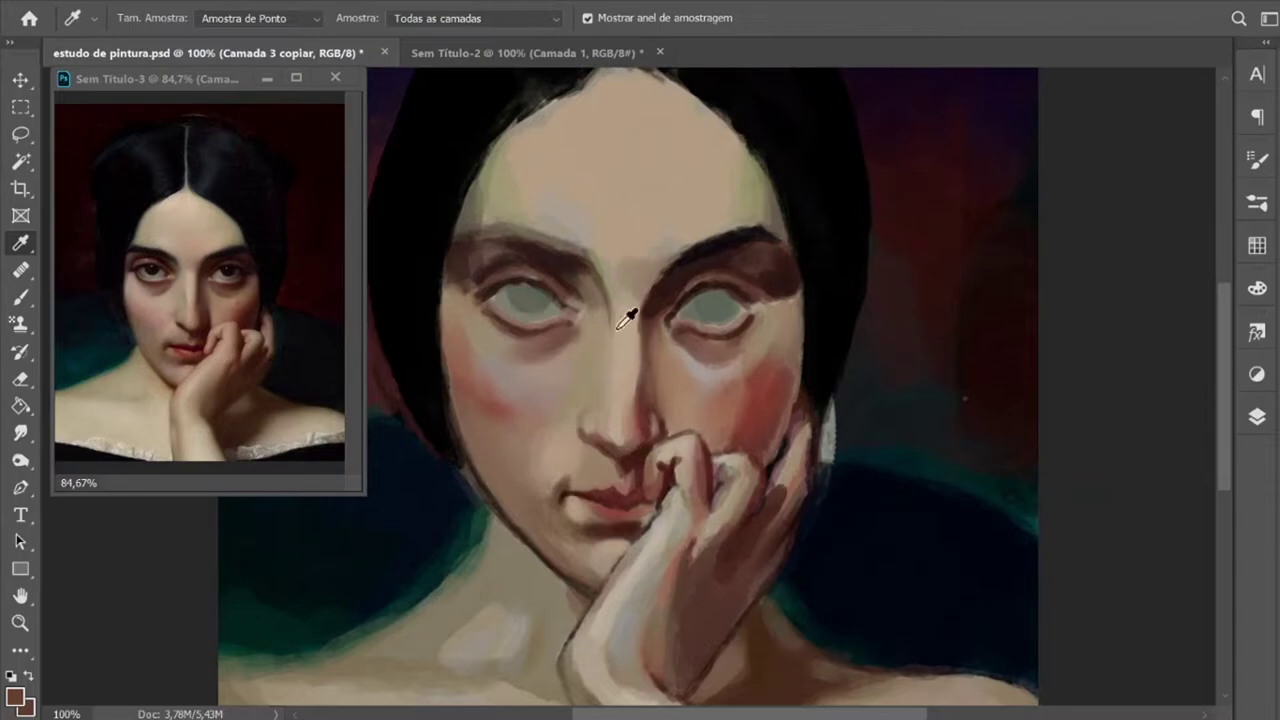
{"action": "key", "text": "b"}
{"action": "key", "text": "bracketleft"}
{"action": "key", "text": "bracketleft"}
{"action": "key", "text": "bracketleft"}
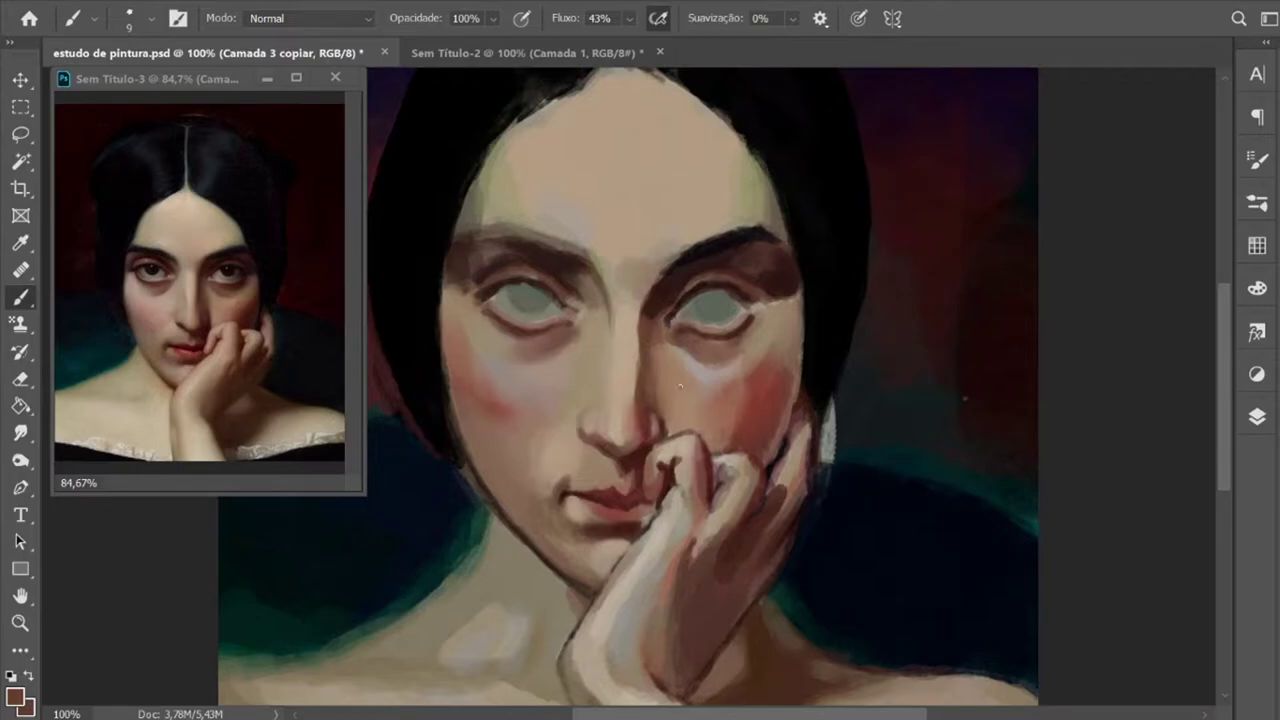
{"action": "left_click", "coordinate": [20, 432]}
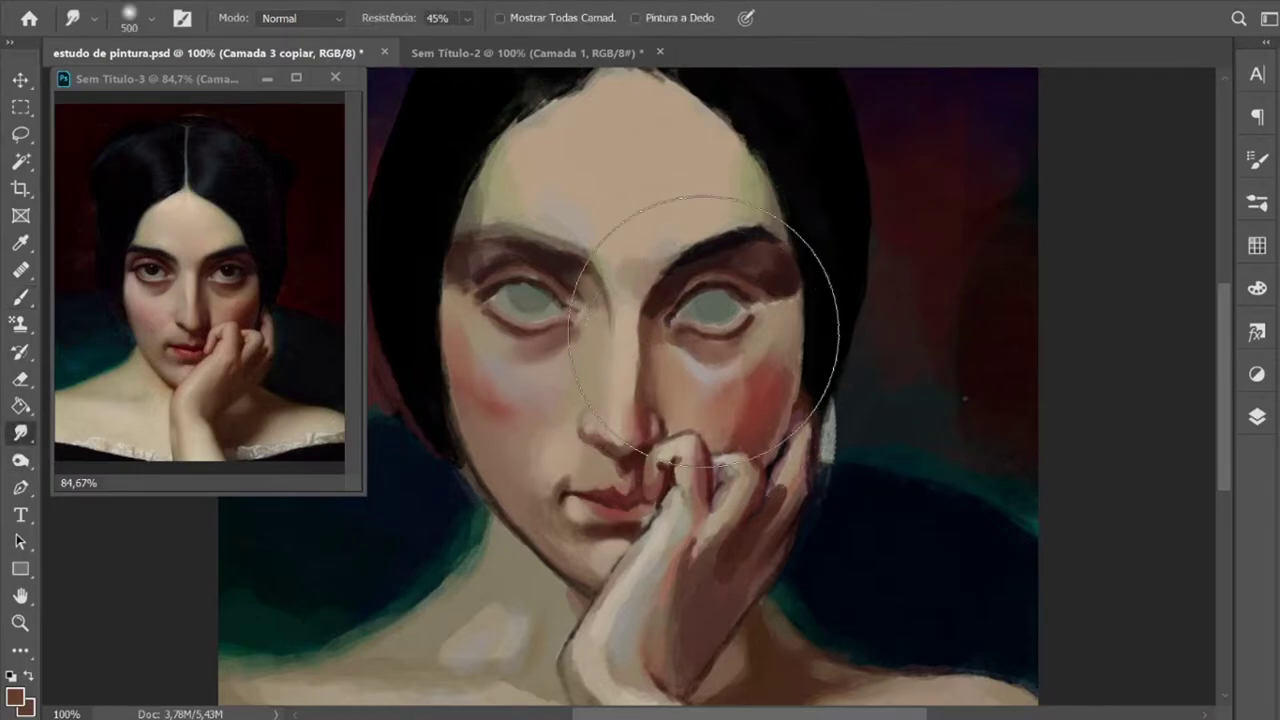
Step: Choose the 175 px Kyle concept preset from Pincéis de efeitos especiais, testing then undoing
{"action": "left_click", "coordinate": [1257, 202]}
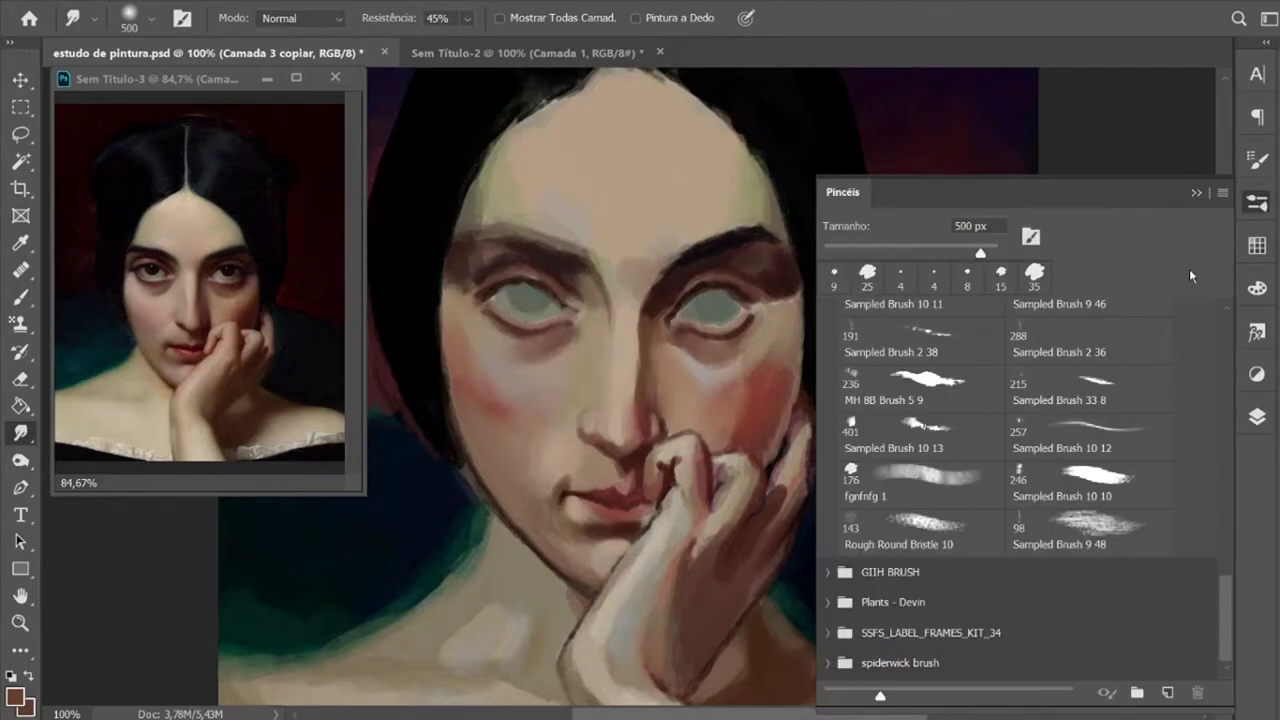
{"action": "left_click_drag", "start_coordinate": [1224, 616], "coordinate": [1232, 288]}
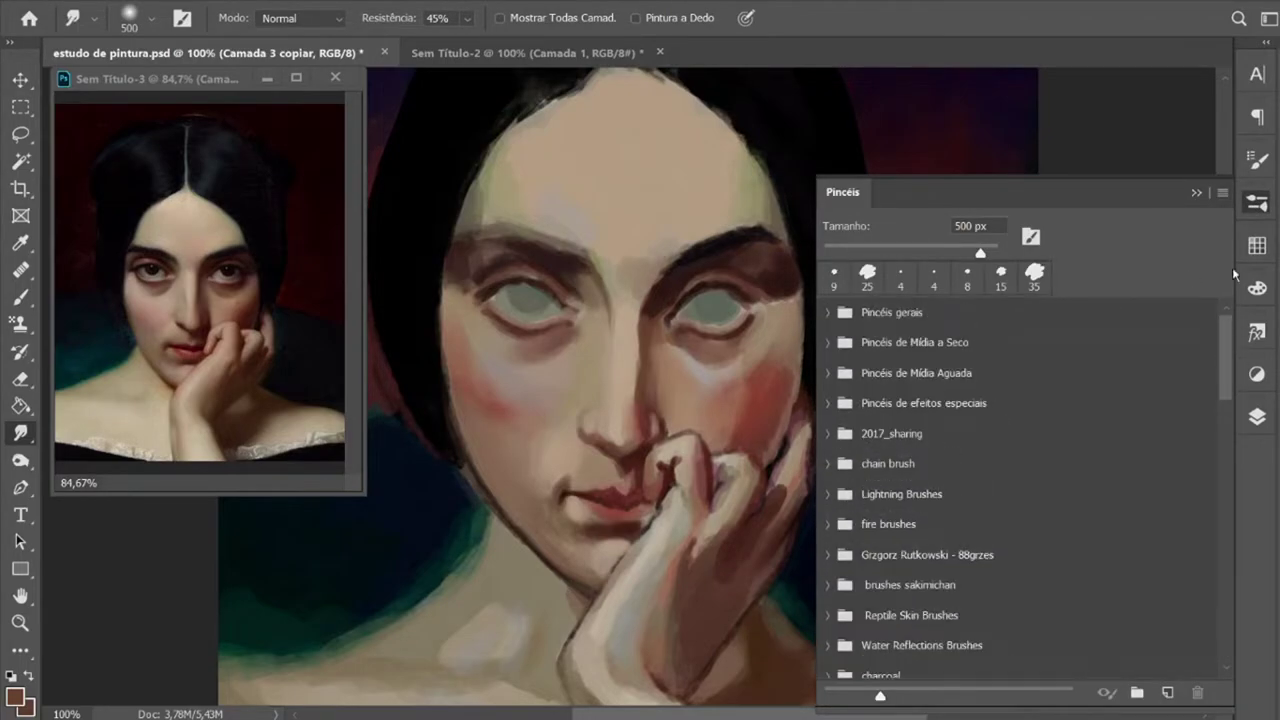
{"action": "left_click", "coordinate": [827, 403]}
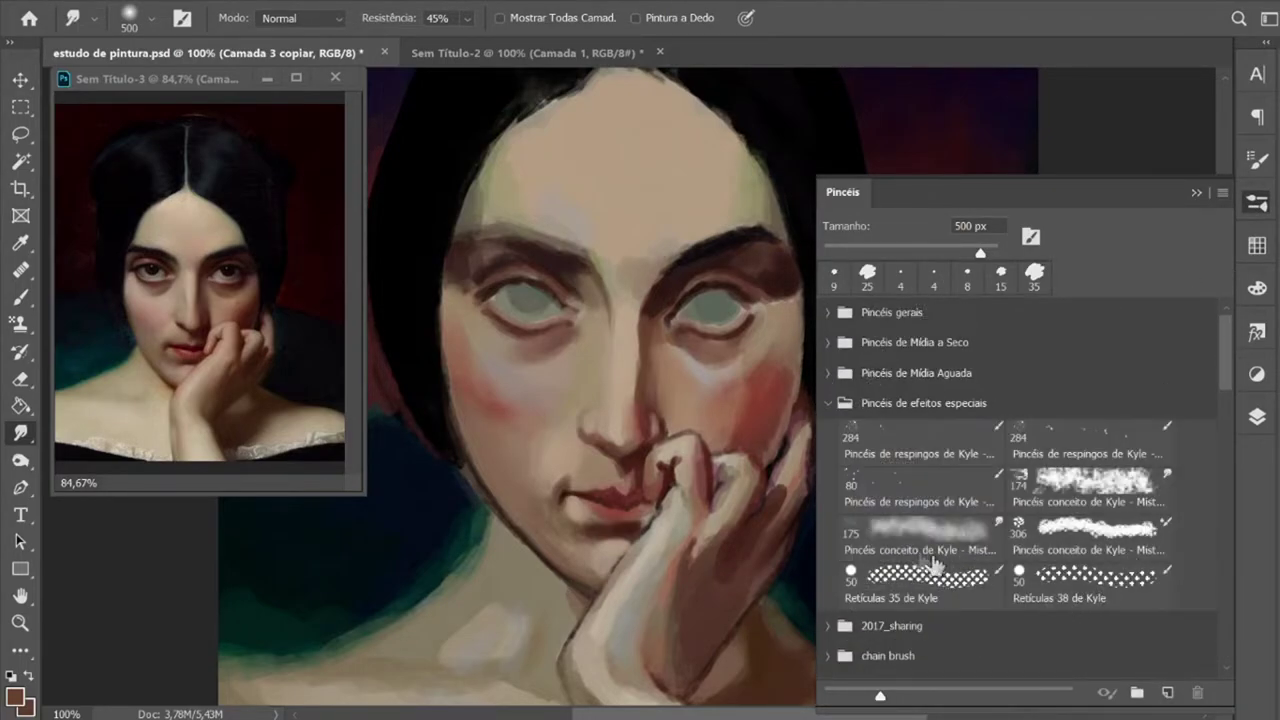
{"action": "left_click", "coordinate": [948, 535]}
{"action": "left_click_drag", "start_coordinate": [443, 560], "coordinate": [425, 590]}
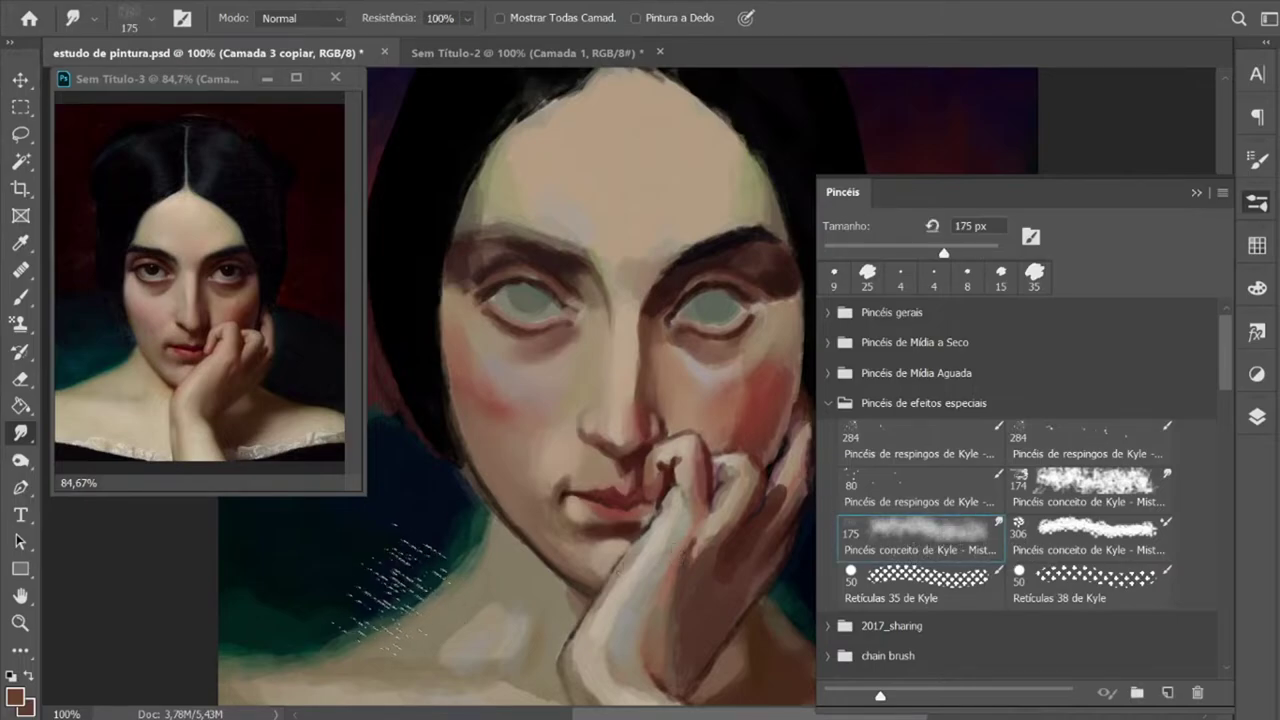
{"action": "key", "text": "ctrl+z"}
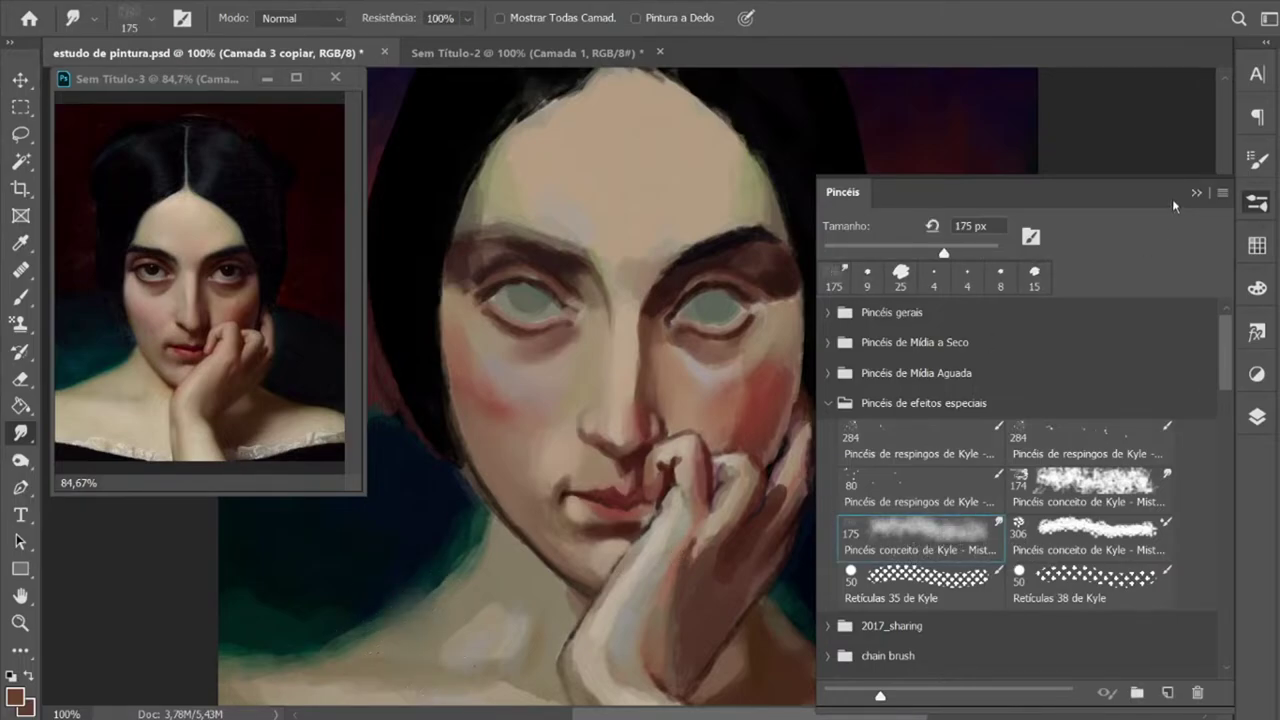
{"action": "left_click", "coordinate": [1198, 194]}
Step: Smudge scattered texture over the lower-left shoulder, then shrink the brush to 45 at 200% zoom
{"action": "left_click_drag", "start_coordinate": [380, 615], "coordinate": [440, 580]}
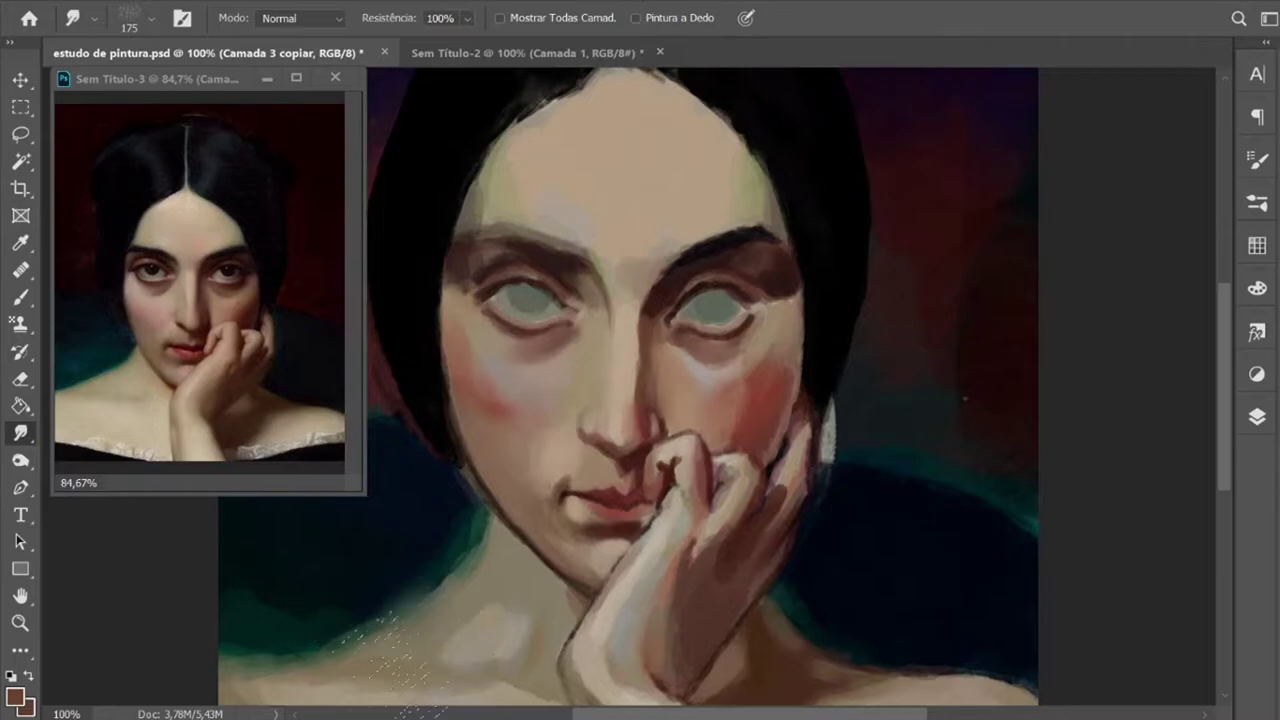
{"action": "key", "text": "ctrl+plus"}
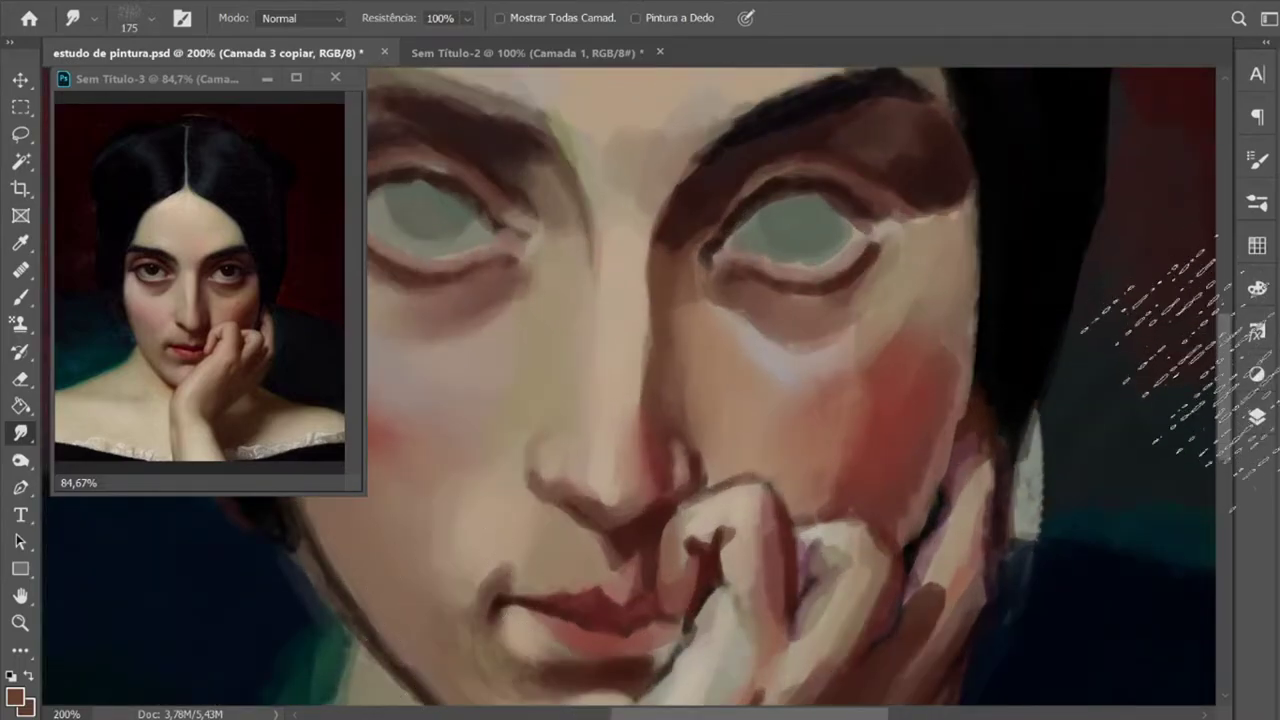
{"action": "scroll", "coordinate": [1226, 462], "scroll_direction": "down", "scroll_amount": 3}
{"action": "left_click_drag", "start_coordinate": [797, 713], "coordinate": [708, 713]}
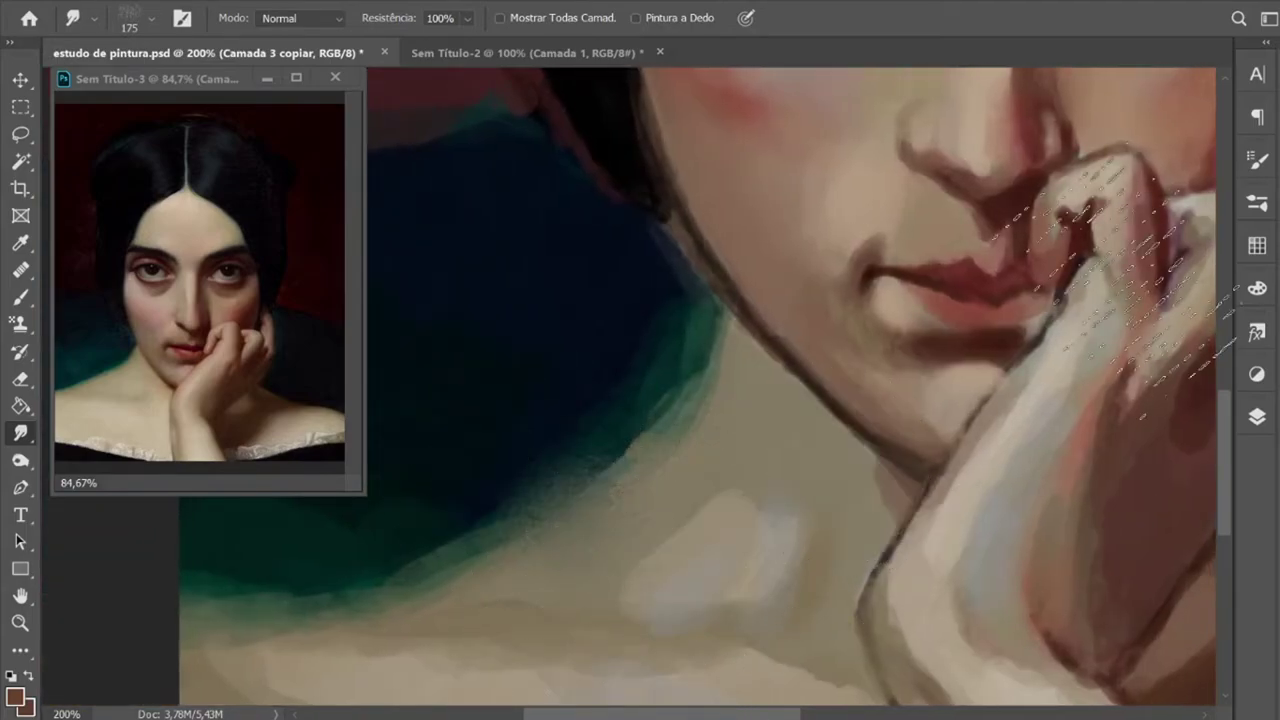
{"action": "key", "text": "bracketleft"}
{"action": "key", "text": "bracketleft"}
{"action": "key", "text": "bracketleft"}
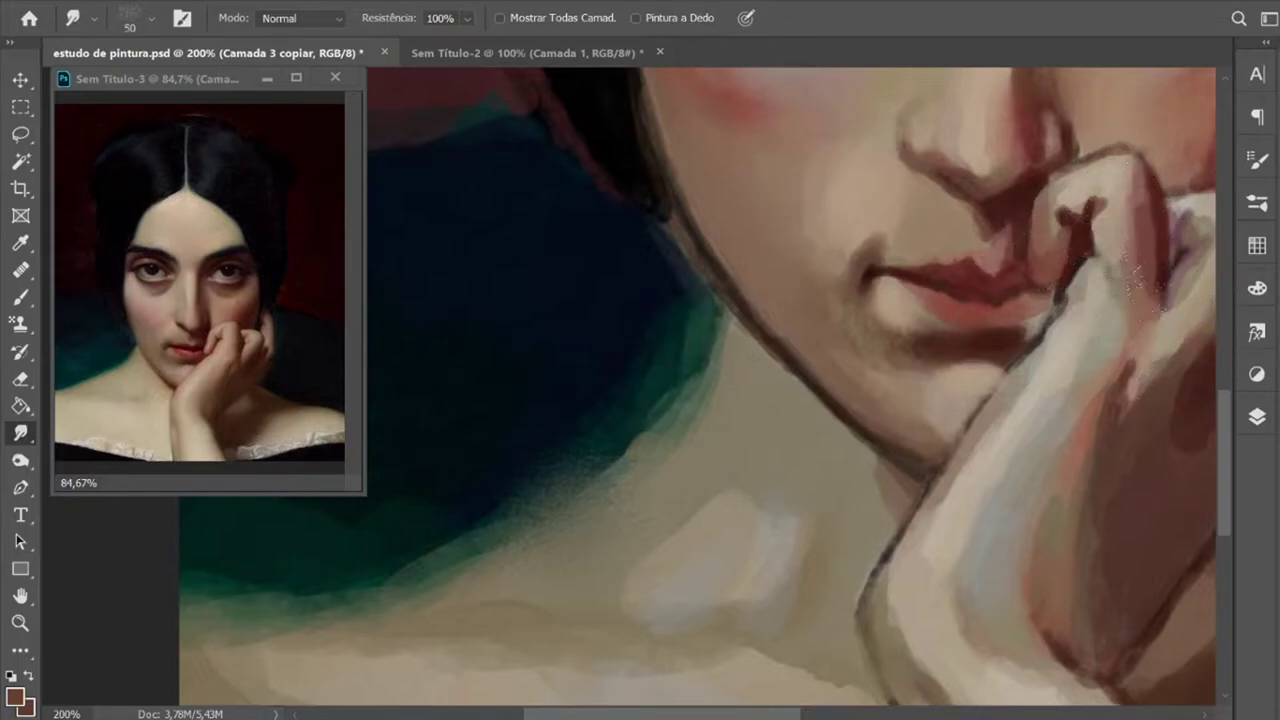
{"action": "key", "text": "ctrl+minus"}
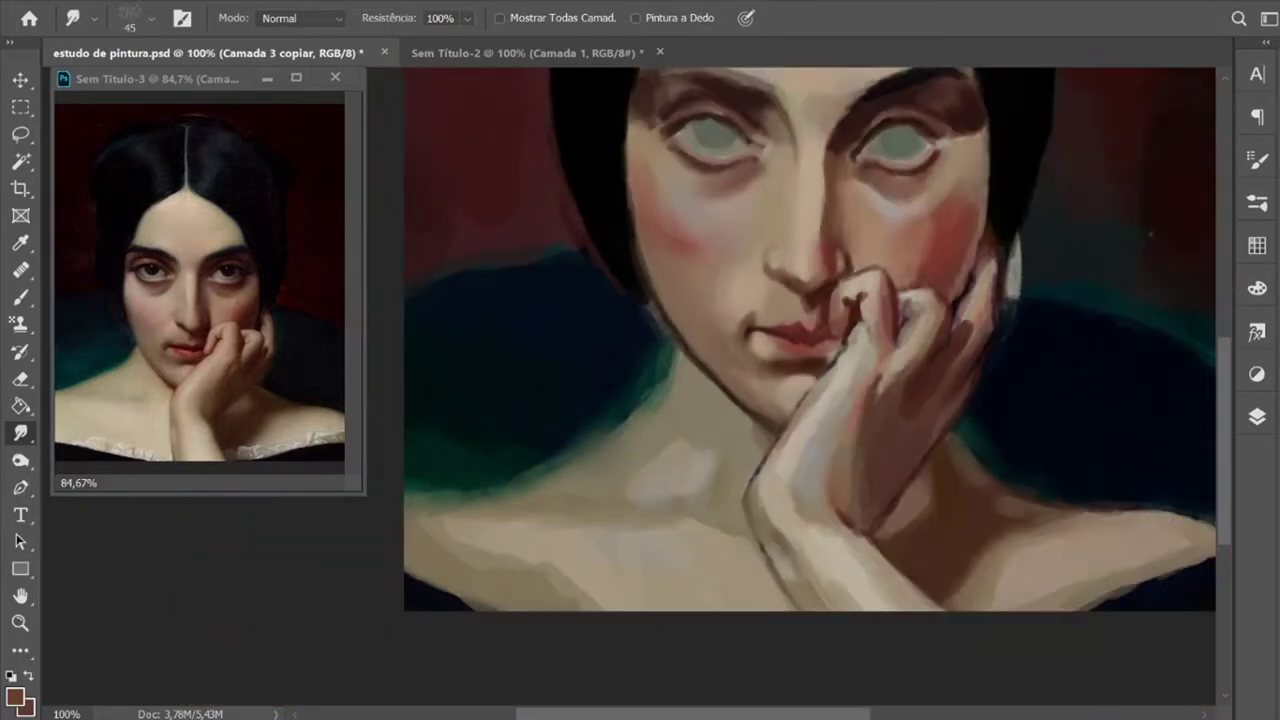
{"action": "left_click_drag", "start_coordinate": [838, 714], "coordinate": [873, 711]}
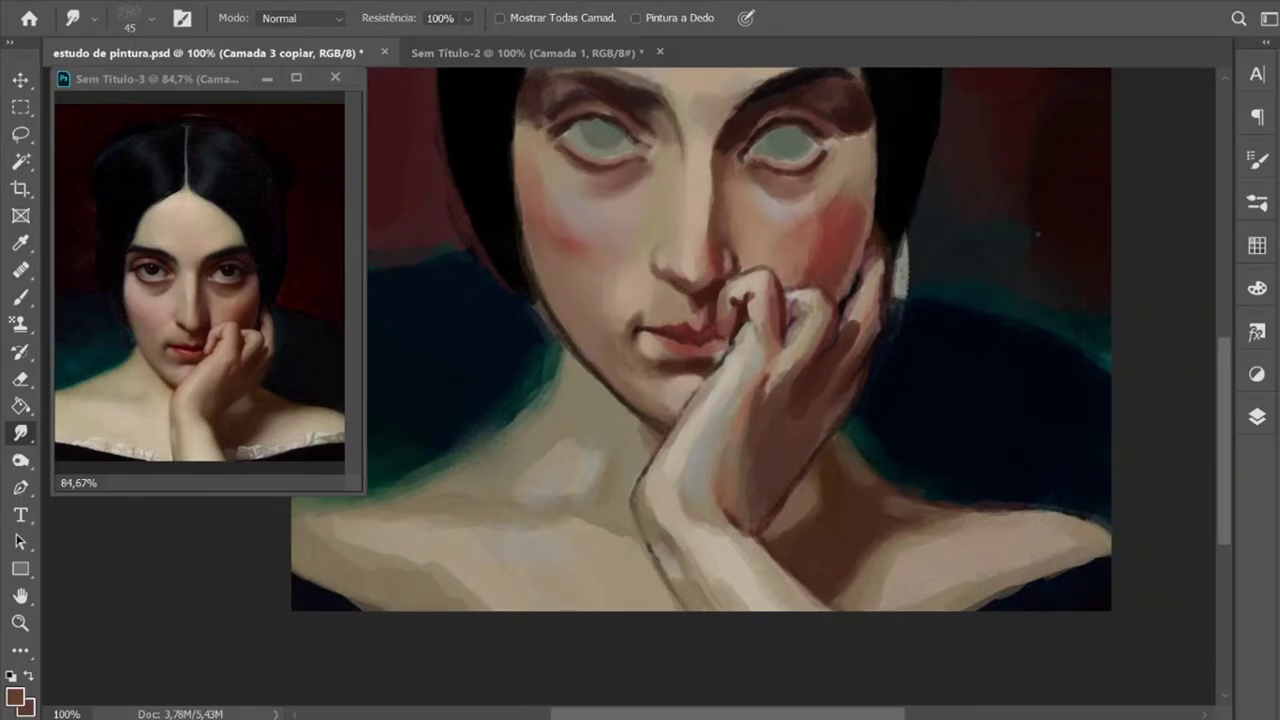
{"action": "key", "text": "ctrl+plus"}
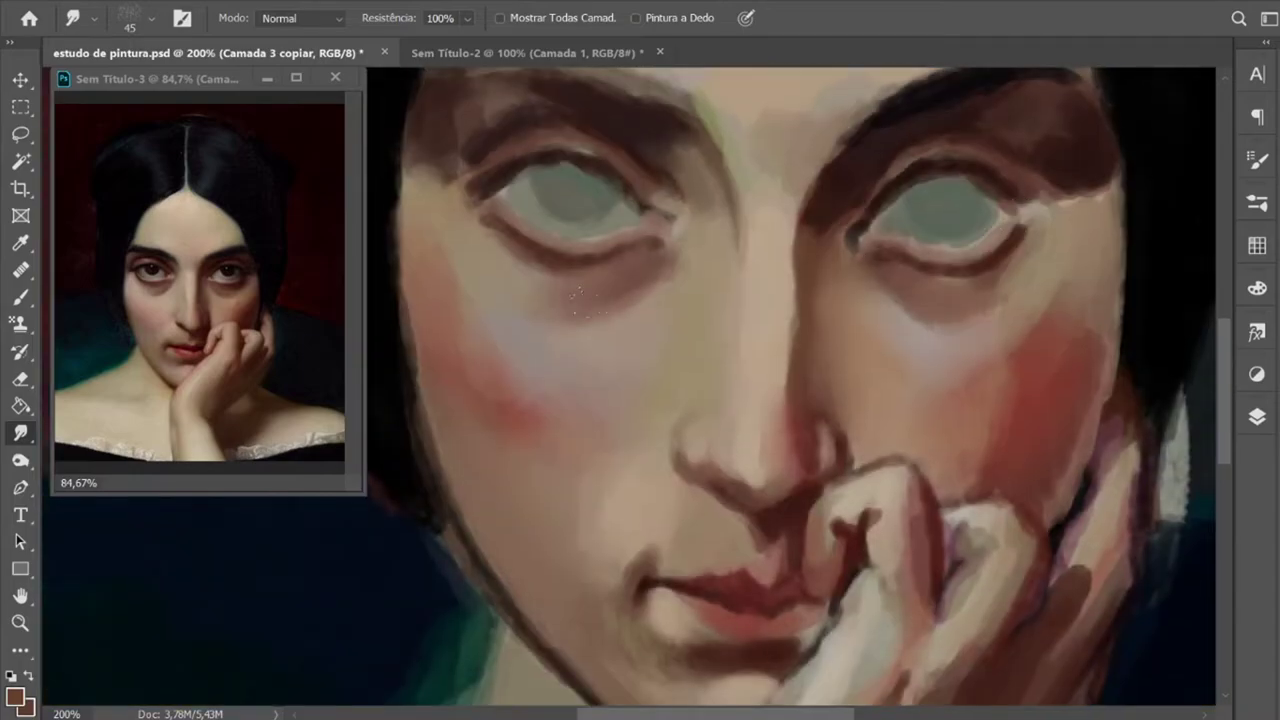
Step: Paint dark brown shadows along the nose, nostril, finger edges and nose bridge
{"action": "key", "text": "b"}
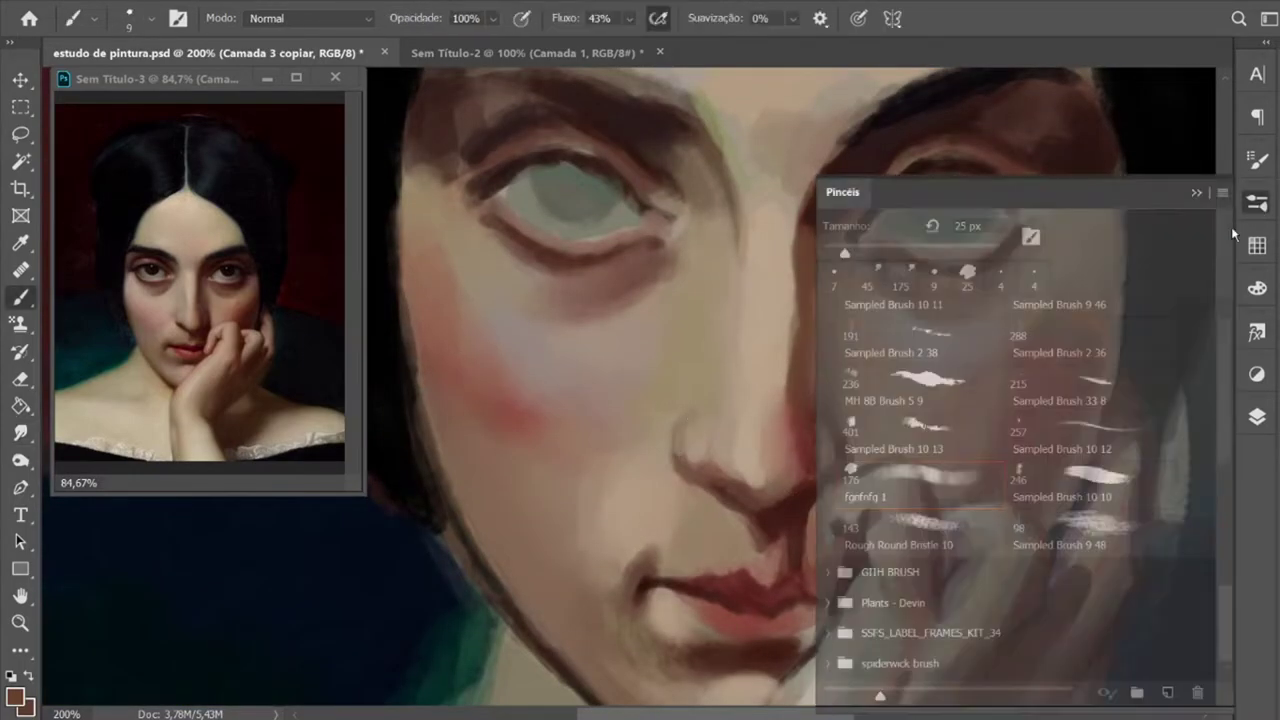
{"action": "mouse_move", "coordinate": [676, 428]}
{"action": "left_mouse_down"}
{"action": "mouse_move", "coordinate": [678, 460]}
{"action": "mouse_move", "coordinate": [766, 510]}
{"action": "left_mouse_up"}
{"action": "left_click", "coordinate": [678, 460], "text": "alt"}
{"action": "left_click_drag", "start_coordinate": [852, 452], "coordinate": [824, 488]}
{"action": "left_click_drag", "start_coordinate": [800, 274], "coordinate": [800, 344]}
{"action": "left_click_drag", "start_coordinate": [804, 232], "coordinate": [798, 392]}
Step: Soften the nose bridge by smudging, then lighten it with beige strokes
{"action": "key", "text": "r"}
{"action": "left_click_drag", "start_coordinate": [798, 224], "coordinate": [800, 246]}
{"action": "key", "text": "b"}
{"action": "left_click", "coordinate": [740, 250], "text": "alt"}
{"action": "left_click_drag", "start_coordinate": [730, 280], "coordinate": [730, 378]}
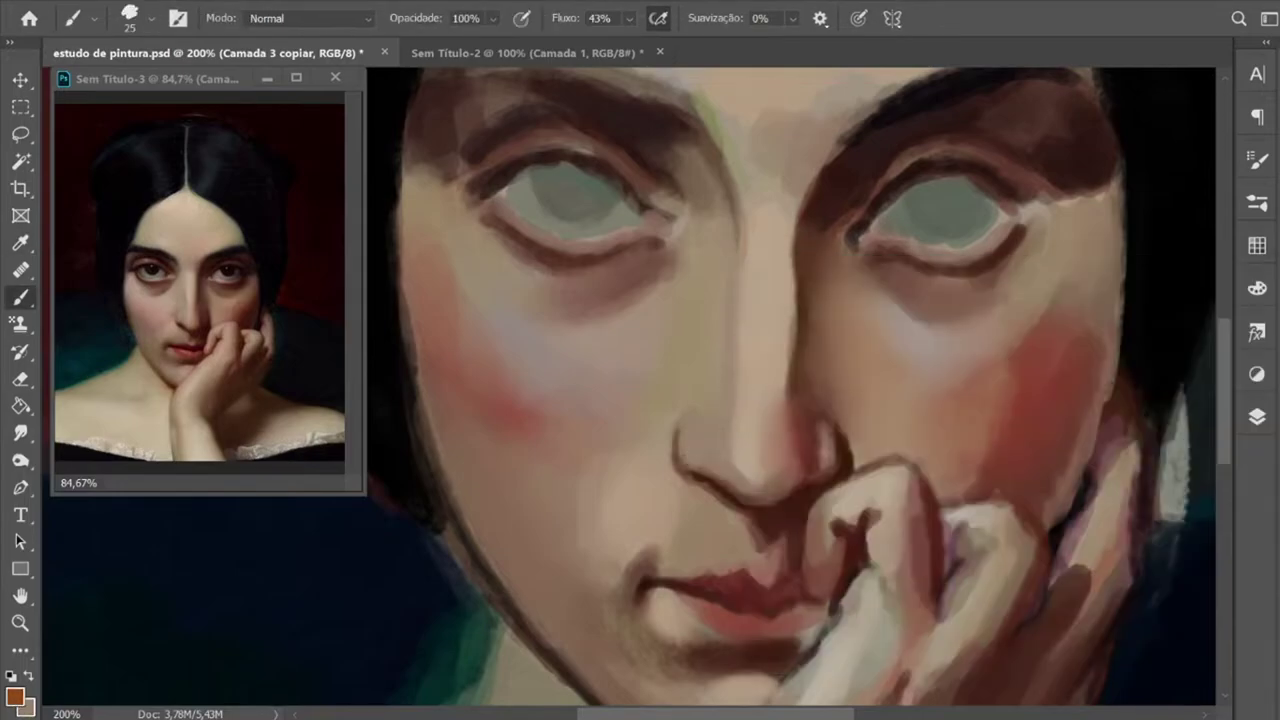
{"action": "key", "text": "ctrl+minus"}
Step: Lighten the left cheek beside the nose with beige and darken the right cheek with brown
{"action": "left_click", "coordinate": [546, 227], "text": "alt"}
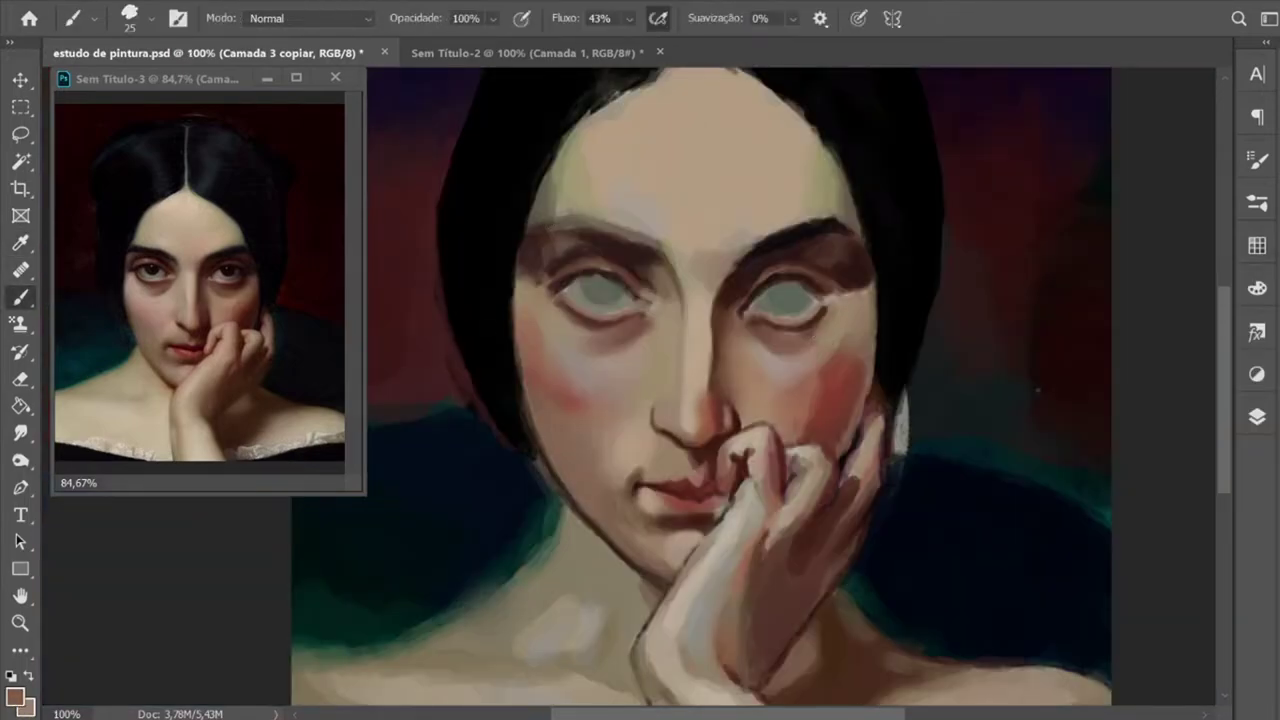
{"action": "key", "text": "r"}
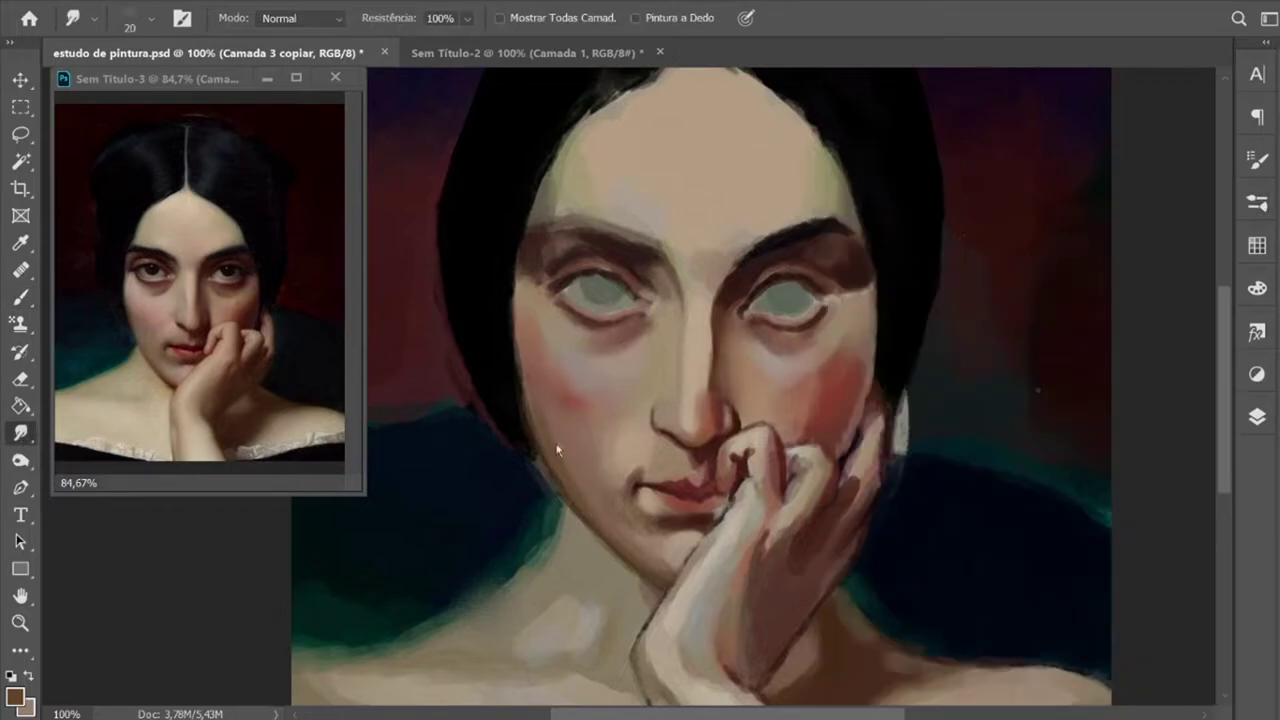
{"action": "key", "text": "b"}
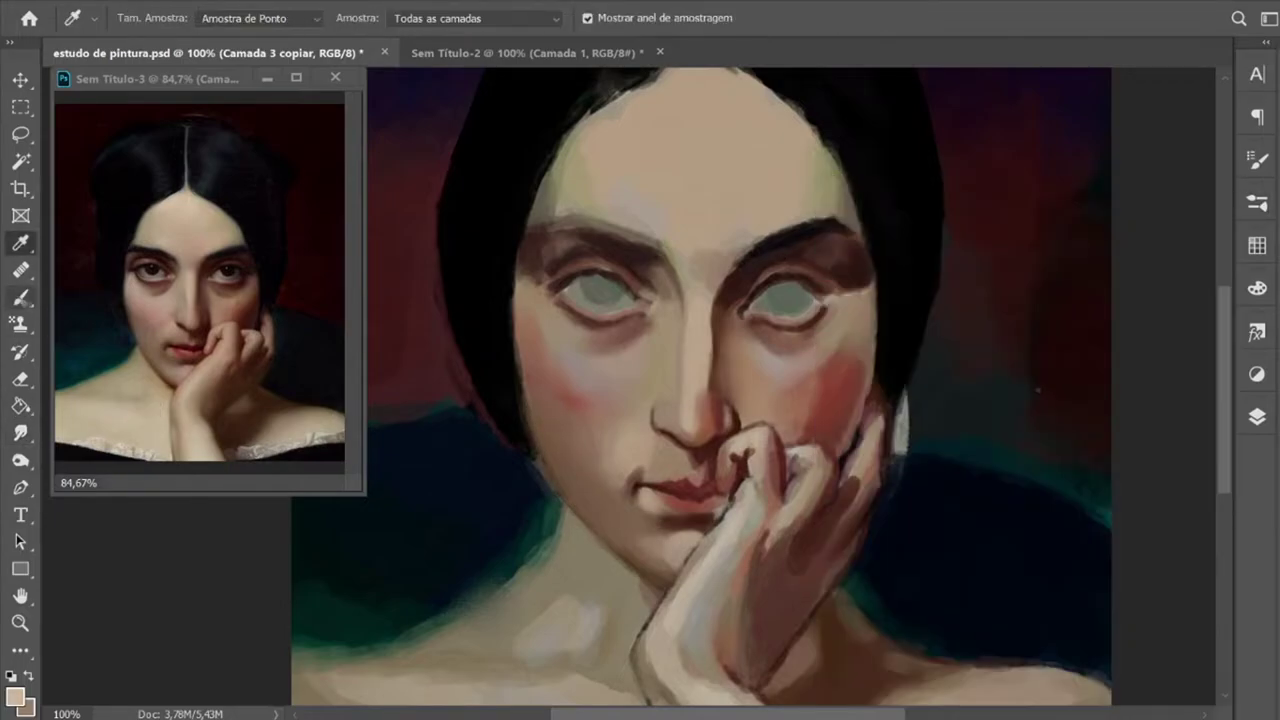
{"action": "mouse_move", "coordinate": [619, 485]}
{"action": "left_mouse_down"}
{"action": "mouse_move", "coordinate": [632, 448]}
{"action": "mouse_move", "coordinate": [642, 452]}
{"action": "left_mouse_up"}
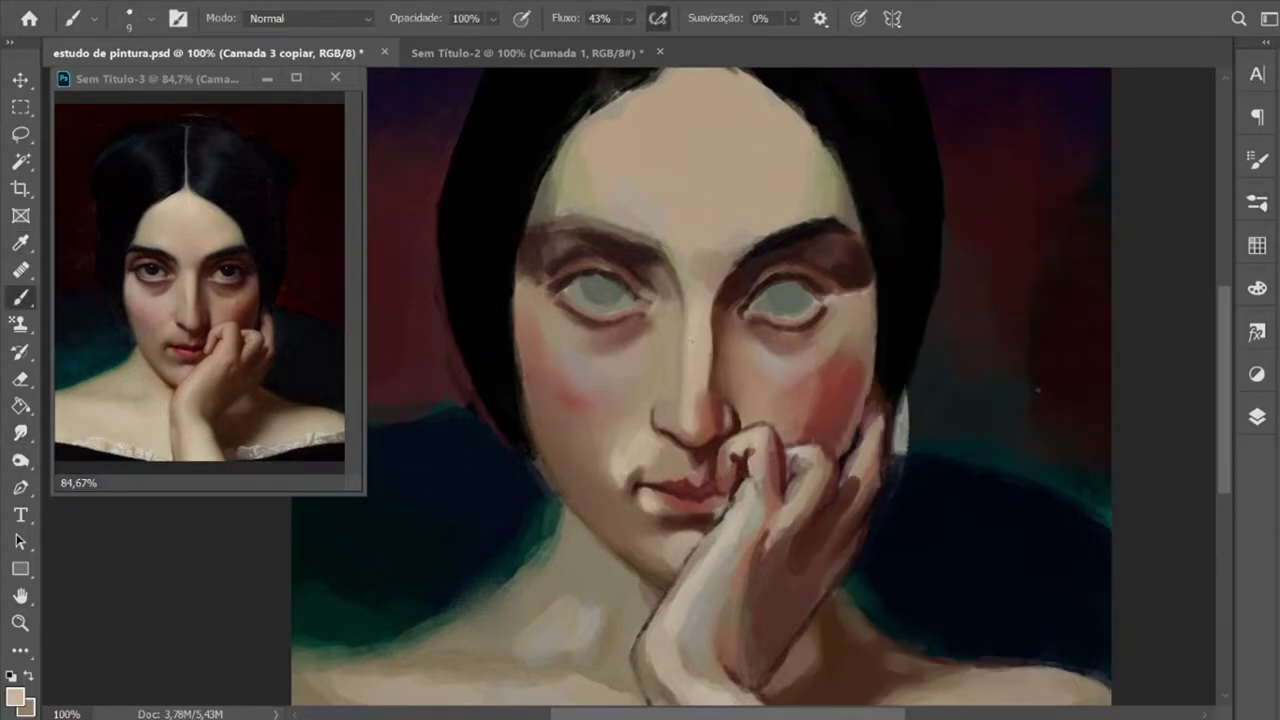
{"action": "key", "text": "r"}
{"action": "key", "text": "b"}
{"action": "left_click", "coordinate": [571, 377], "text": "alt"}
{"action": "left_click", "coordinate": [820, 428], "text": "alt"}
{"action": "left_click_drag", "start_coordinate": [850, 360], "coordinate": [860, 430]}
Step: Switch to the 45 px spatter brush preset
{"action": "right_click", "coordinate": [814, 420]}
{"action": "double_click", "coordinate": [969, 505]}
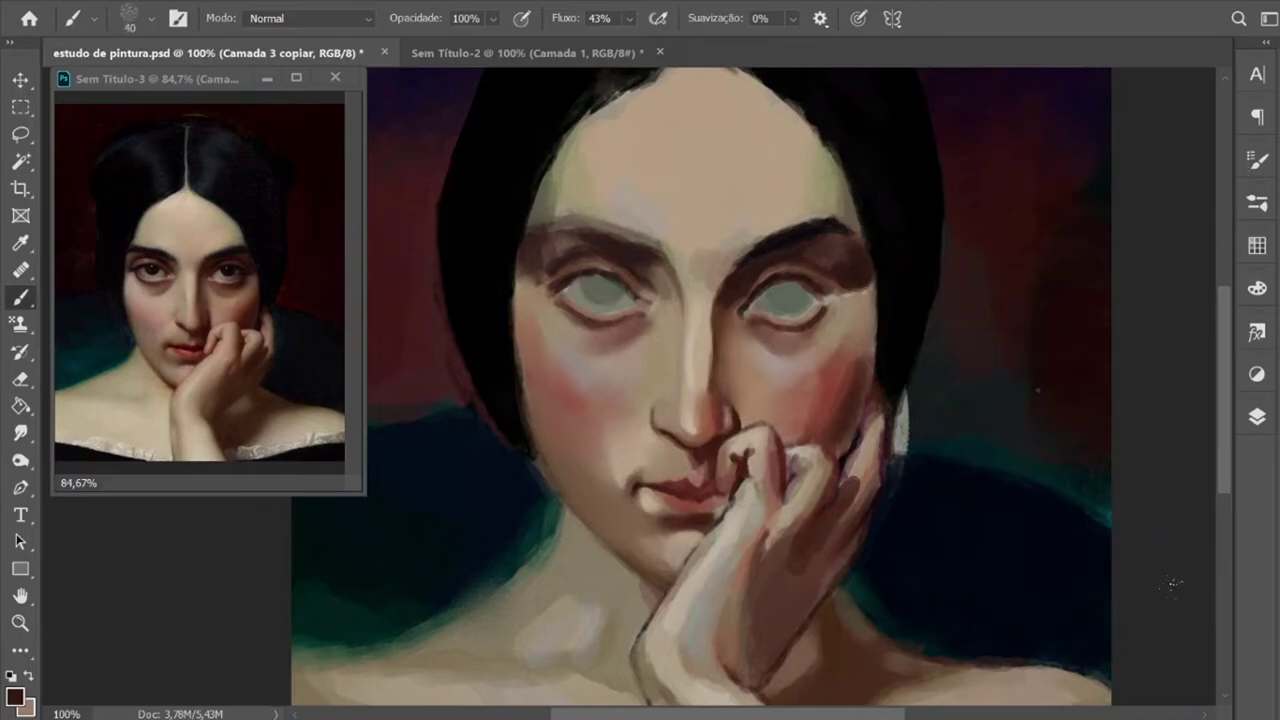
{"action": "left_click", "coordinate": [1257, 202]}
{"action": "scroll", "coordinate": [850, 440], "scroll_direction": "down", "scroll_amount": 3}
{"action": "scroll", "coordinate": [845, 450], "scroll_direction": "down", "scroll_amount": 3}
{"action": "left_click", "coordinate": [835, 425]}
Step: Darken the nostril with a smaller dark brown brush, then shrink it to size 10
{"action": "left_click", "coordinate": [840, 410], "text": "alt"}
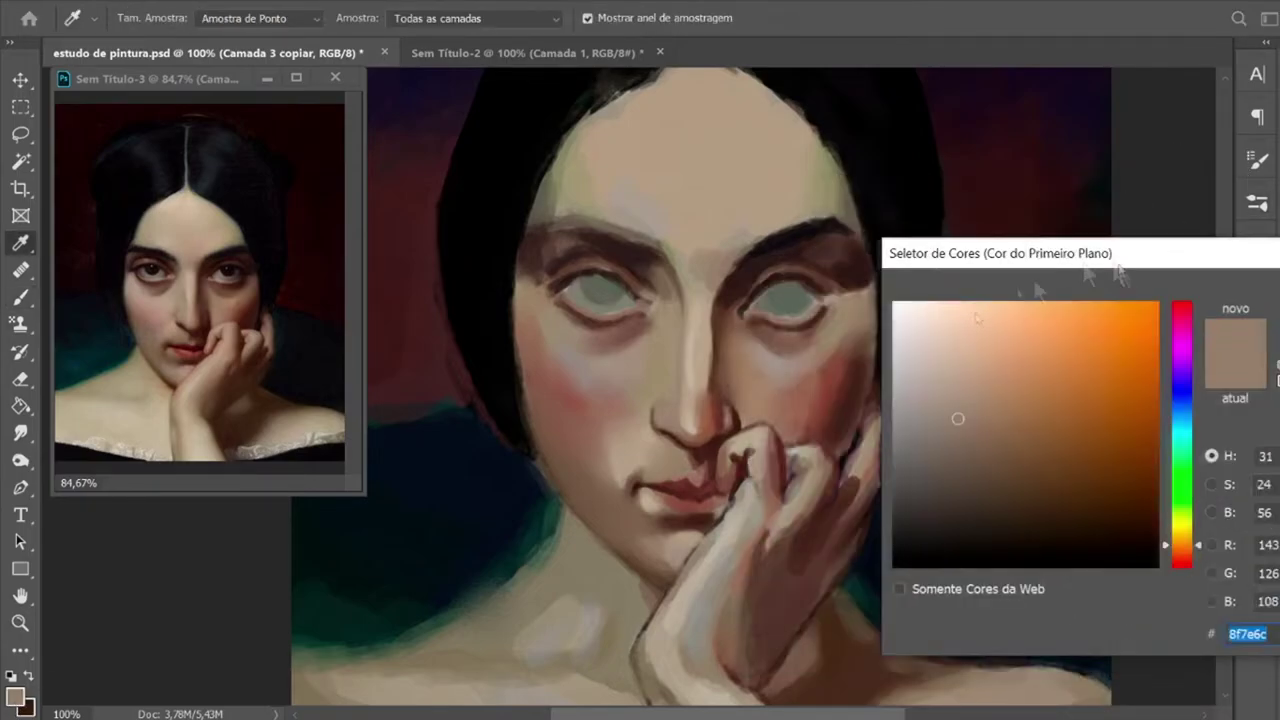
{"action": "left_click", "coordinate": [780, 428], "text": "alt"}
{"action": "key", "text": "bracketleft"}
{"action": "key", "text": "bracketleft"}
{"action": "key", "text": "bracketleft"}
{"action": "left_click_drag", "start_coordinate": [688, 452], "coordinate": [700, 478]}
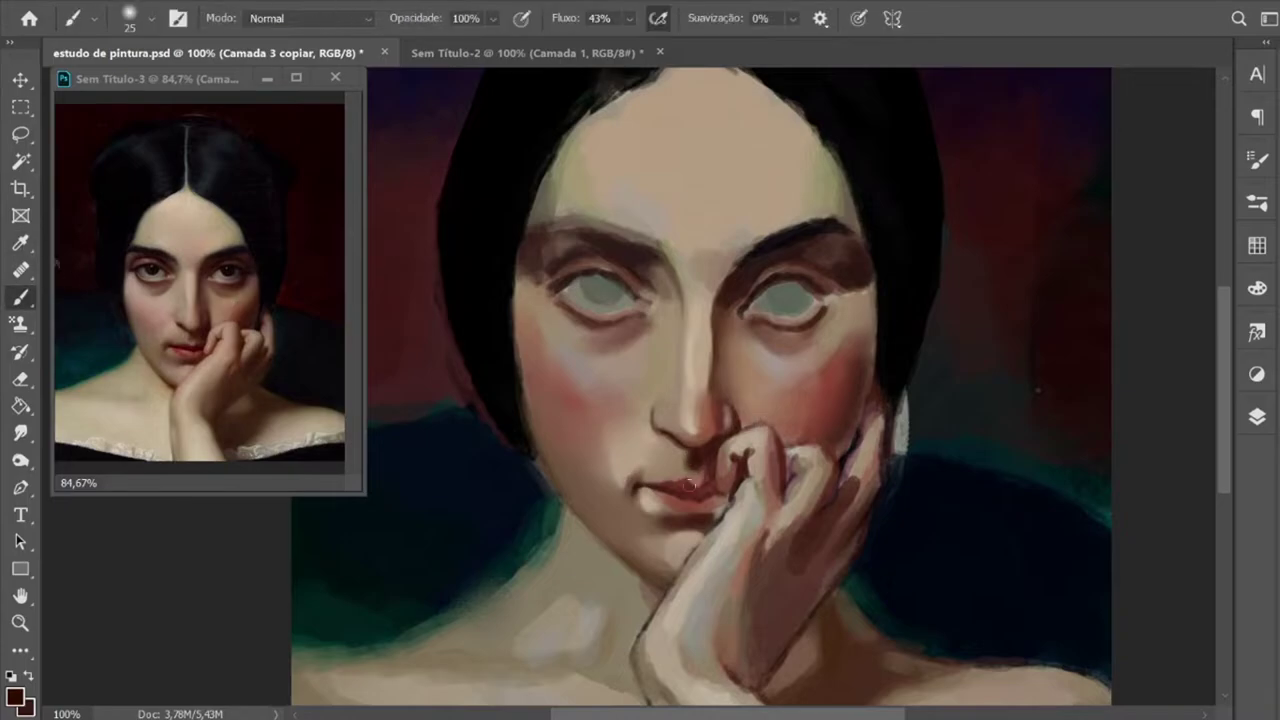
{"action": "key", "text": "bracketleft"}
{"action": "key", "text": "bracketleft"}
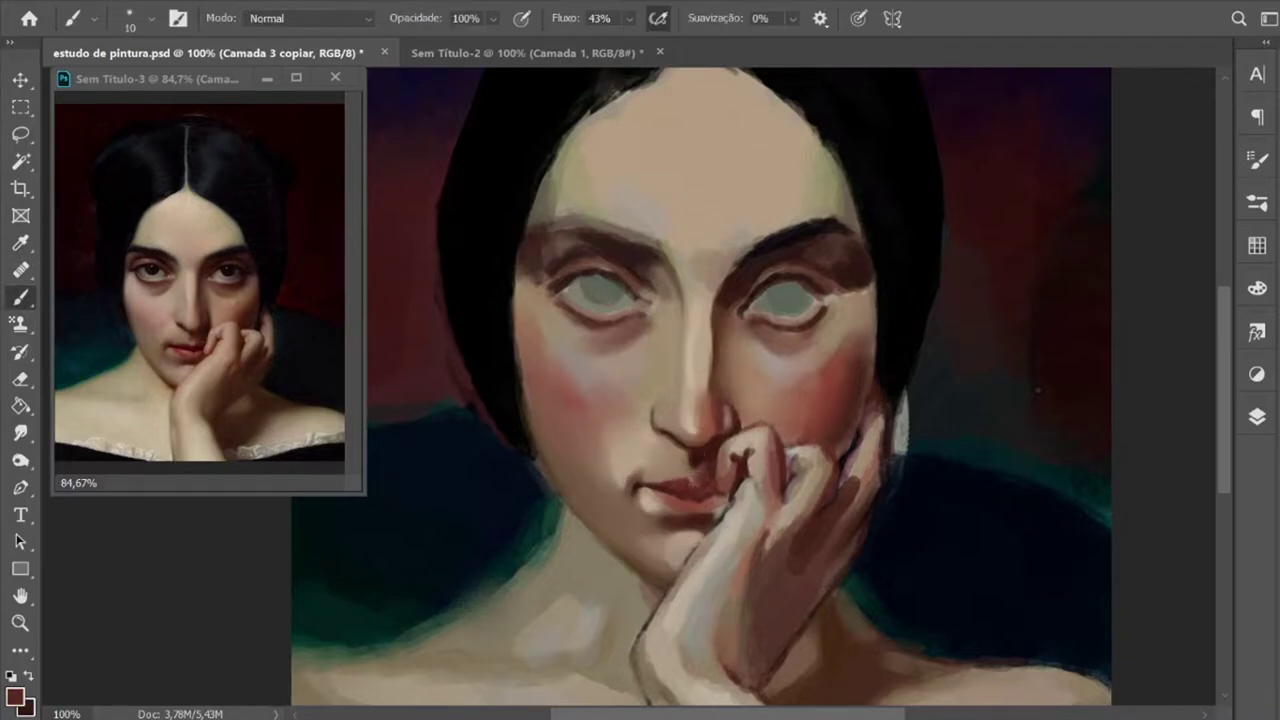
Step: Paint dark and red strokes along the lips
{"action": "right_click", "coordinate": [1037, 391], "text": "alt+shift"}
{"action": "left_click", "coordinate": [14, 697]}
{"action": "left_click", "coordinate": [1212, 300]}
{"action": "mouse_move", "coordinate": [678, 500]}
{"action": "left_mouse_down"}
{"action": "mouse_move", "coordinate": [726, 488]}
{"action": "mouse_move", "coordinate": [674, 492]}
{"action": "mouse_move", "coordinate": [705, 514]}
{"action": "mouse_move", "coordinate": [724, 504]}
{"action": "mouse_move", "coordinate": [696, 498]}
{"action": "left_mouse_up"}
{"action": "left_click", "coordinate": [705, 496], "text": "alt"}
Step: Paint dark details around the lips and fingertip with an 11 px brush shrunk to 8
{"action": "right_click", "coordinate": [1031, 275]}
{"action": "double_click", "coordinate": [1031, 275]}
{"action": "key", "text": "bracketleft"}
{"action": "key", "text": "bracketleft"}
{"action": "key", "text": "bracketleft"}
{"action": "key", "text": "bracketleft"}
{"action": "key", "text": "bracketleft"}
{"action": "key", "text": "bracketleft"}
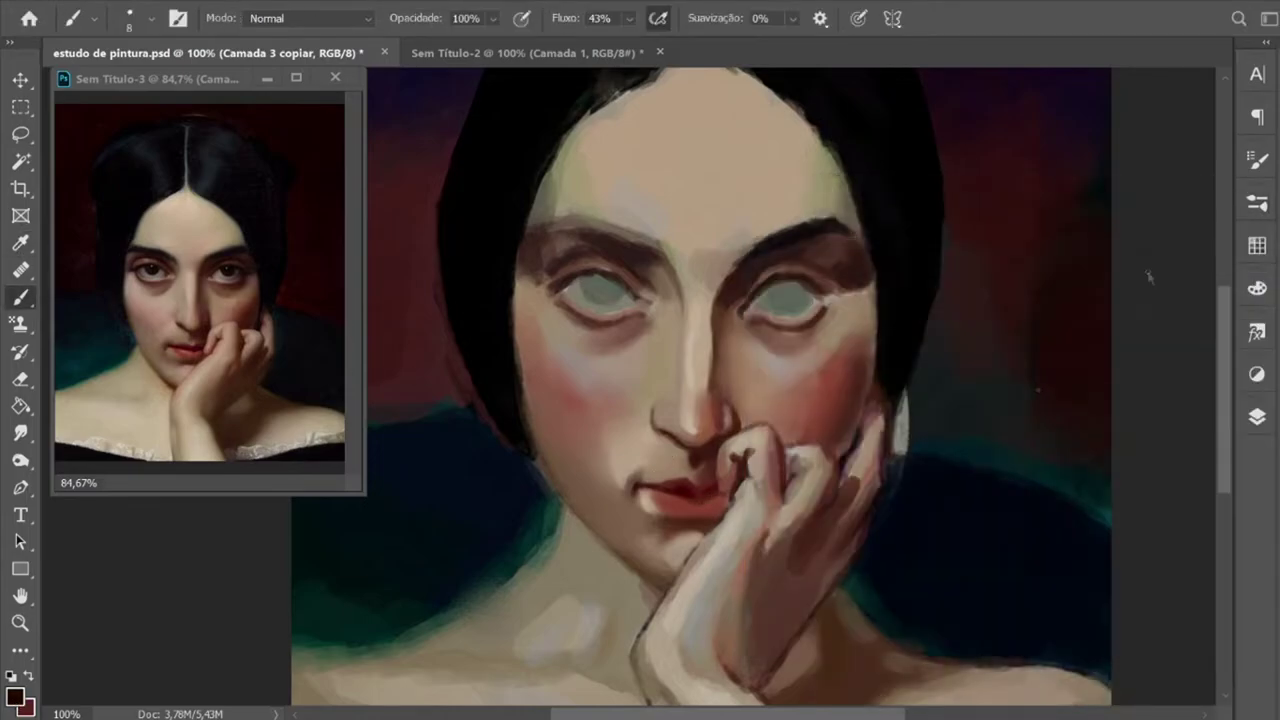
{"action": "mouse_move", "coordinate": [718, 450]}
{"action": "left_mouse_down"}
{"action": "mouse_move", "coordinate": [730, 497]}
{"action": "mouse_move", "coordinate": [744, 462]}
{"action": "left_mouse_up"}
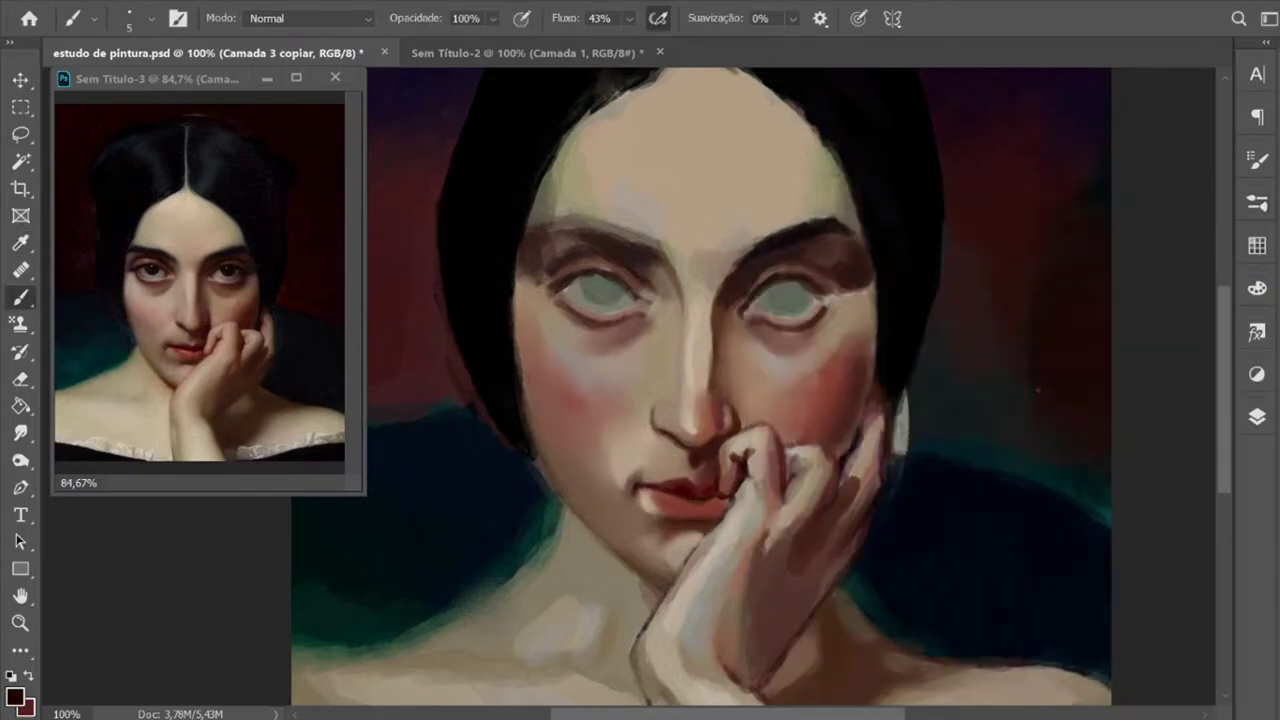
Step: Sample lip reds, beige and dark brown while resizing the brush between 4 and 15
{"action": "left_click", "coordinate": [651, 491], "text": "alt"}
{"action": "left_click", "coordinate": [1038, 390], "text": "alt"}
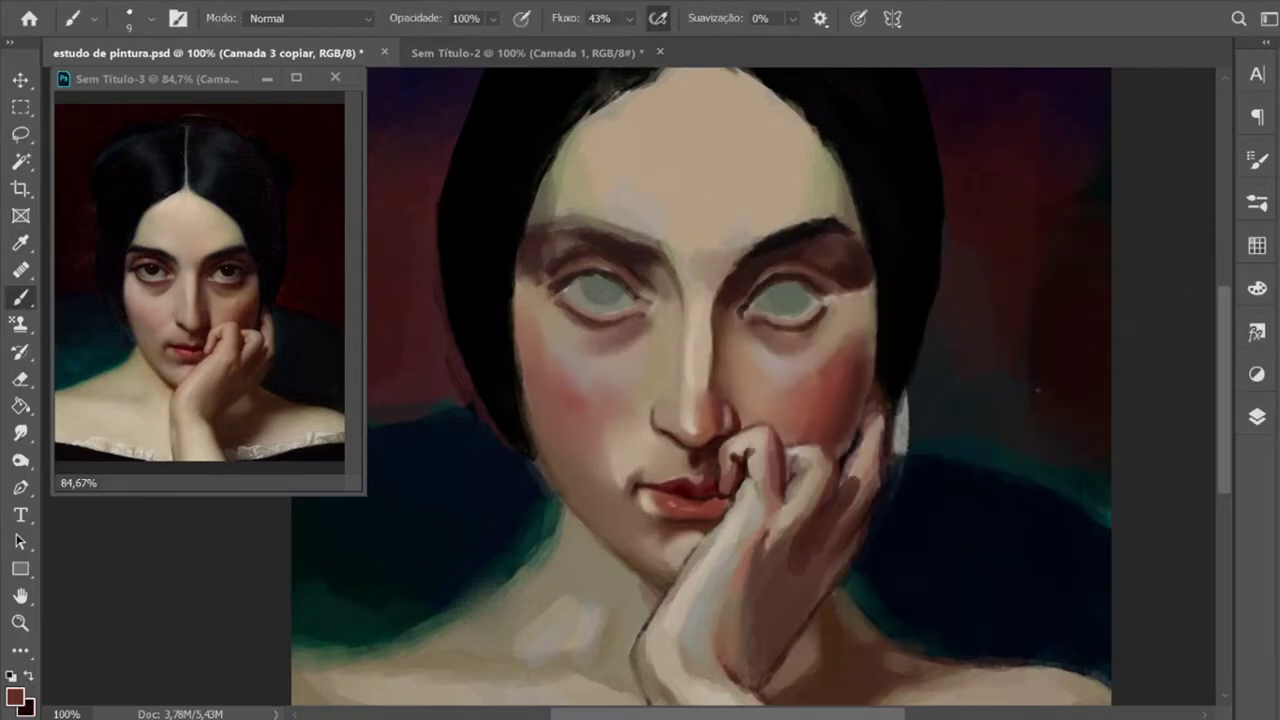
{"action": "key", "text": "bracketleft"}
{"action": "key", "text": "bracketleft"}
{"action": "key", "text": "bracketleft"}
{"action": "left_click", "coordinate": [1038, 390], "text": "alt"}
{"action": "left_click", "coordinate": [694, 490], "text": "alt"}
{"action": "left_click", "coordinate": [1038, 390], "text": "alt"}
{"action": "key", "text": "bracketleft"}
{"action": "key", "text": "bracketleft"}
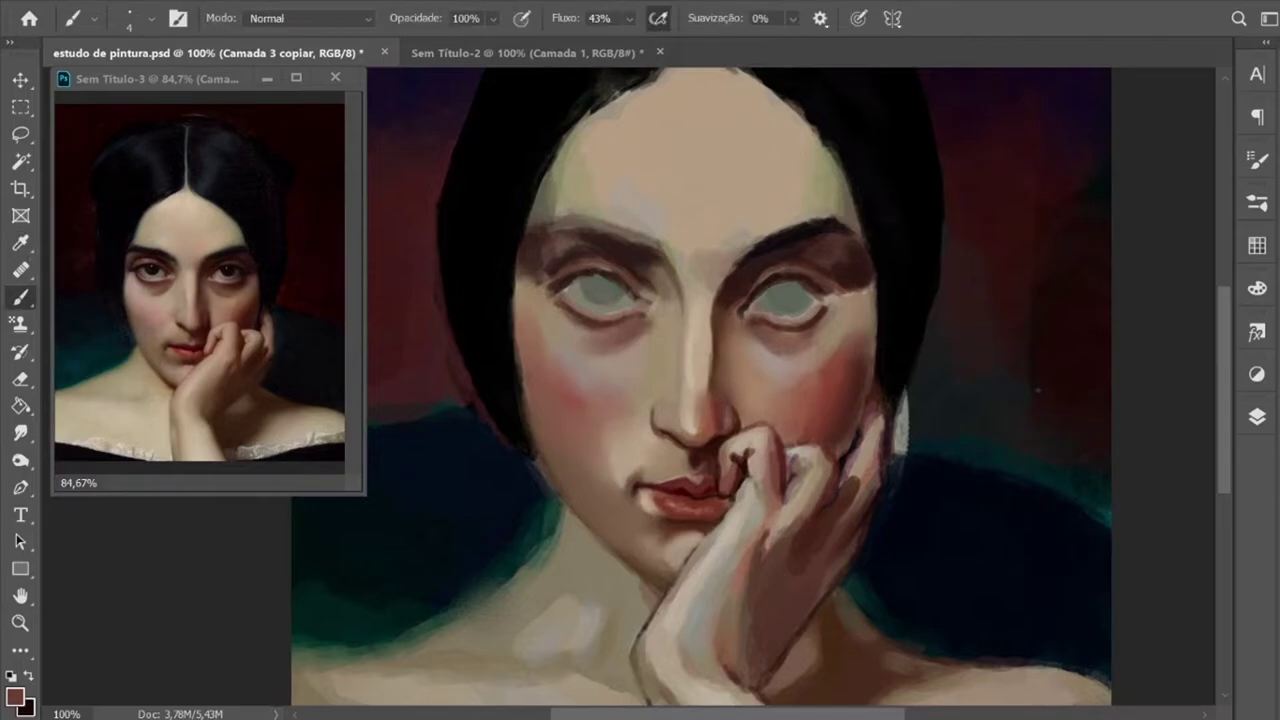
{"action": "left_click", "coordinate": [1037, 390], "text": "alt"}
{"action": "key", "text": "bracketright"}
{"action": "left_click", "coordinate": [1037, 390], "text": "alt"}
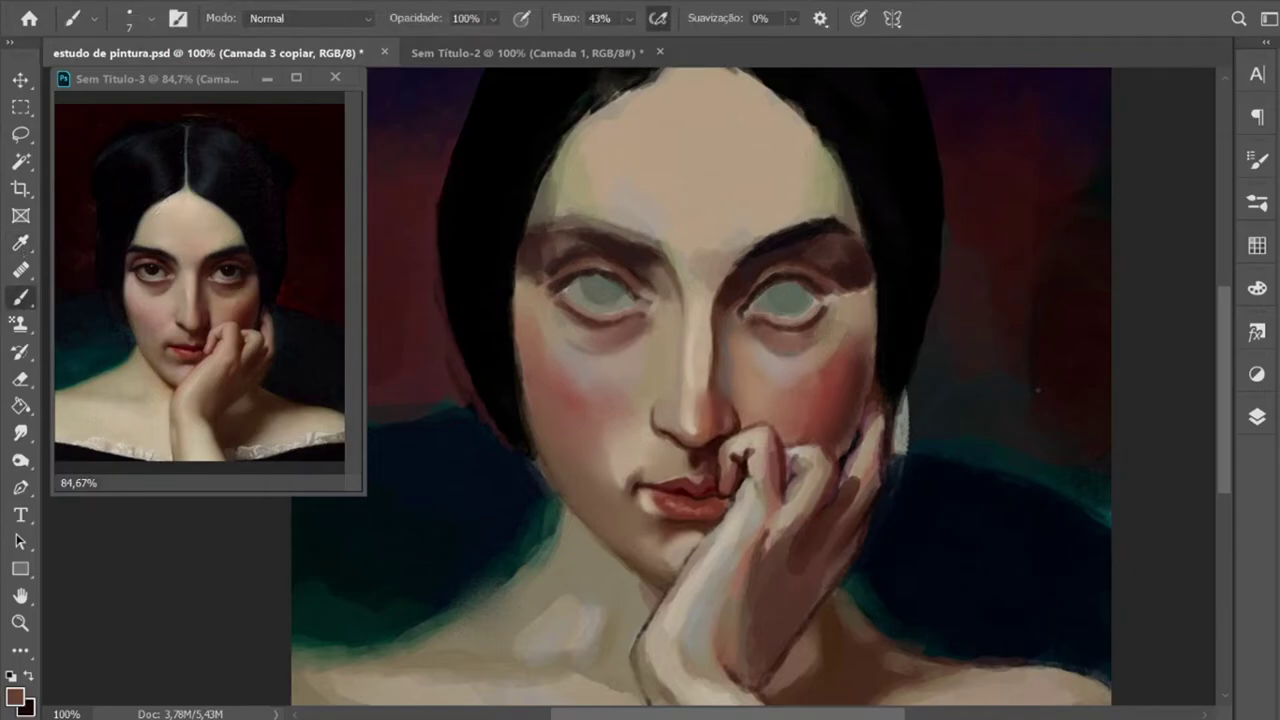
{"action": "key", "text": "bracketright"}
{"action": "key", "text": "bracketright"}
{"action": "key", "text": "bracketright"}
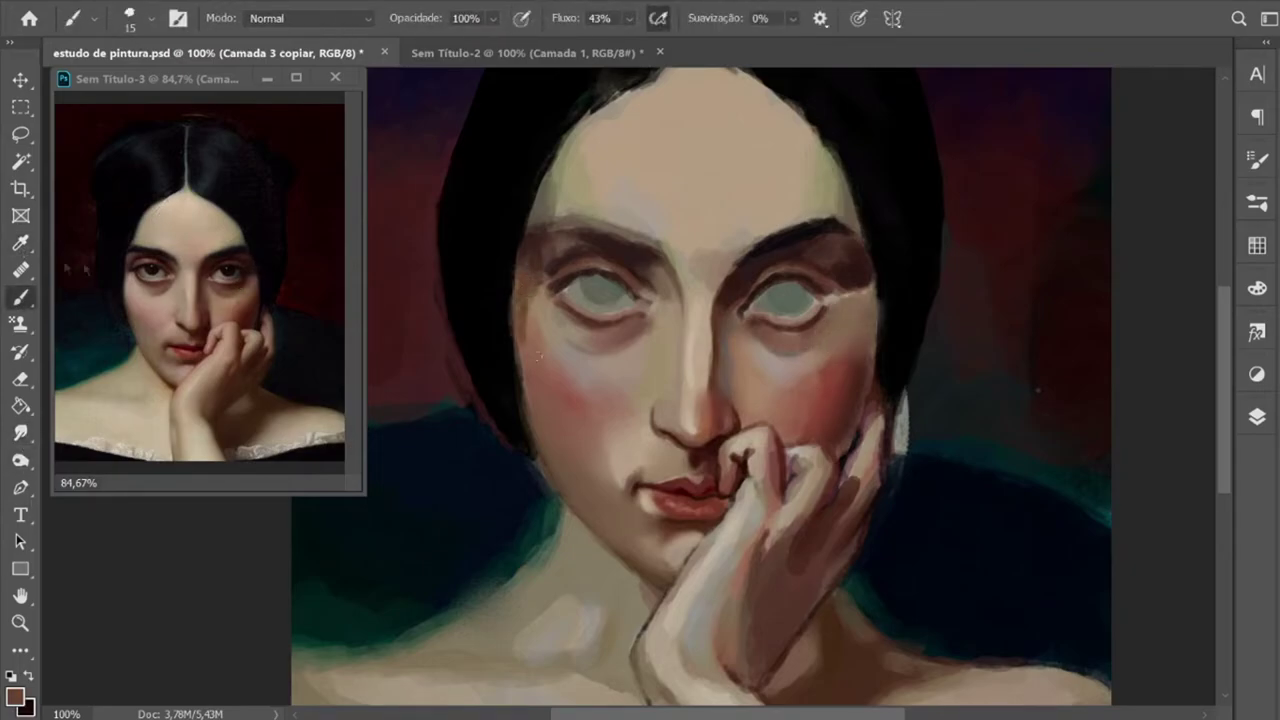
Step: Sample dark brown and light beige skin tones for the brush
{"action": "key", "text": "r"}
{"action": "key", "text": "b"}
{"action": "left_click", "coordinate": [538, 258], "text": "alt"}
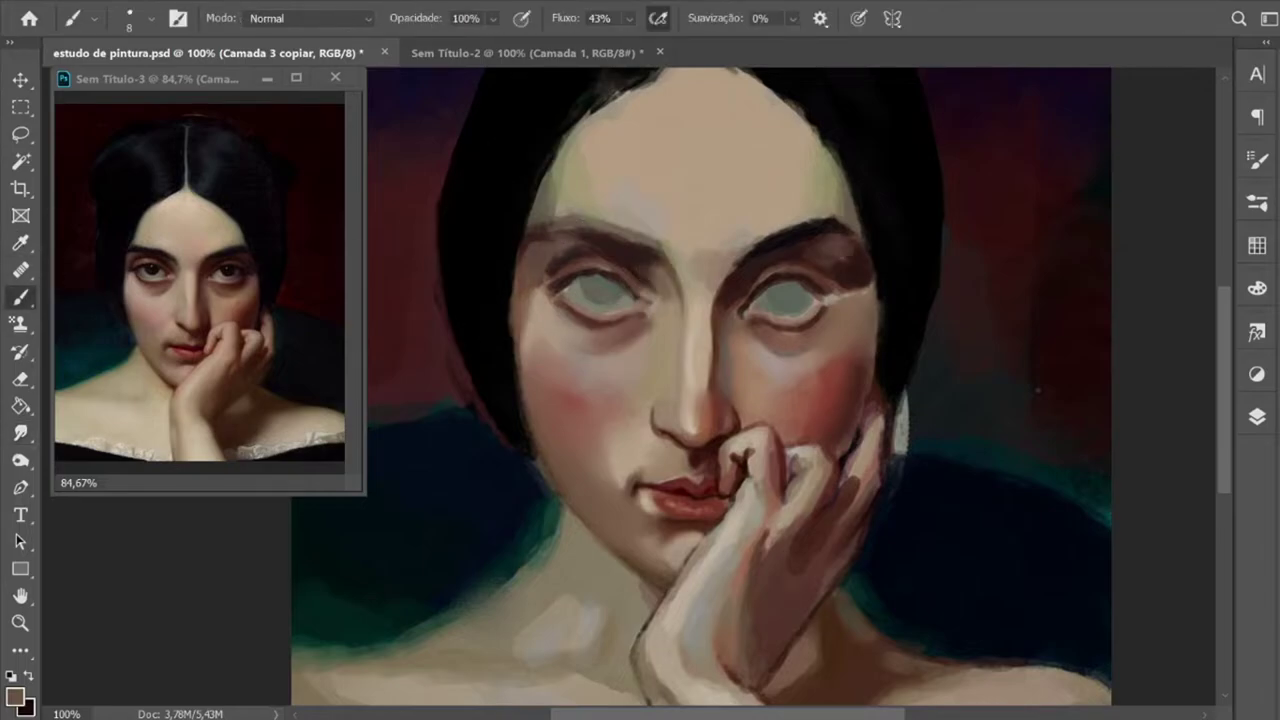
{"action": "left_click", "coordinate": [14, 696]}
{"action": "key", "text": "Return"}
{"action": "left_click", "coordinate": [652, 545], "text": "alt"}
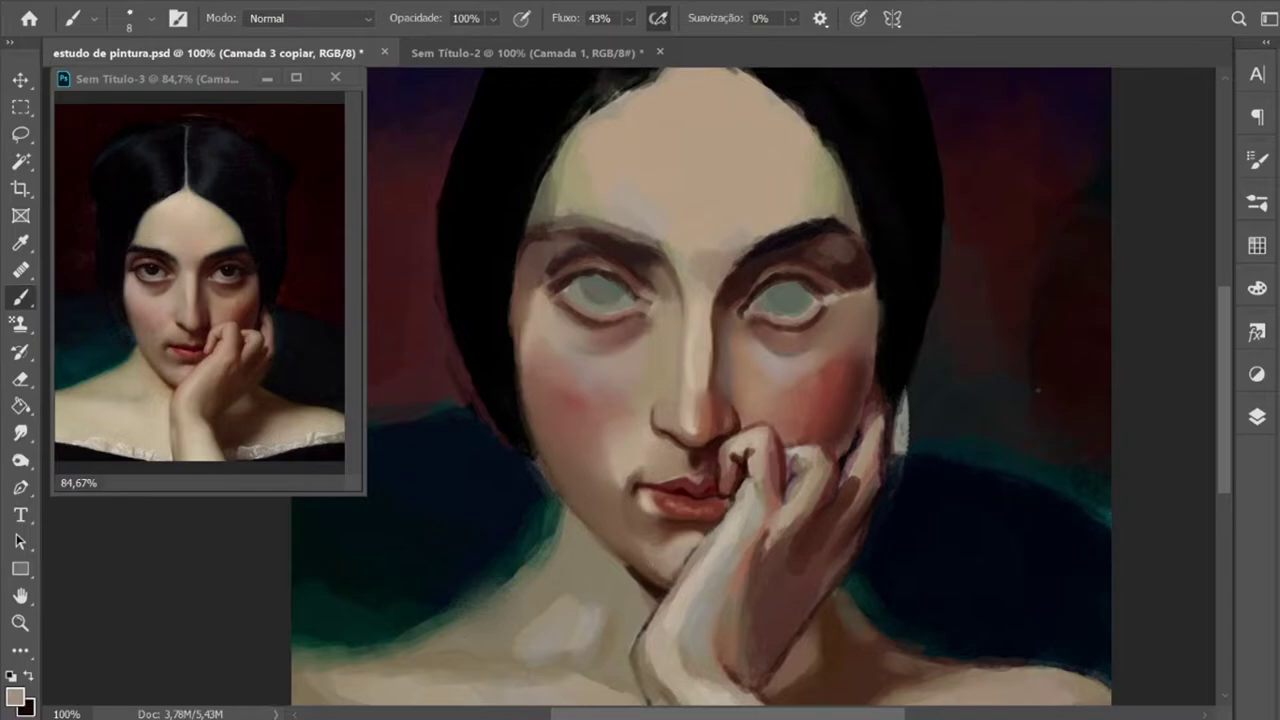
Step: Sample beige skin tones from the painting and zoom out to the whole face
{"action": "scroll", "coordinate": [640, 535], "scroll_direction": "up", "scroll_amount": 1}
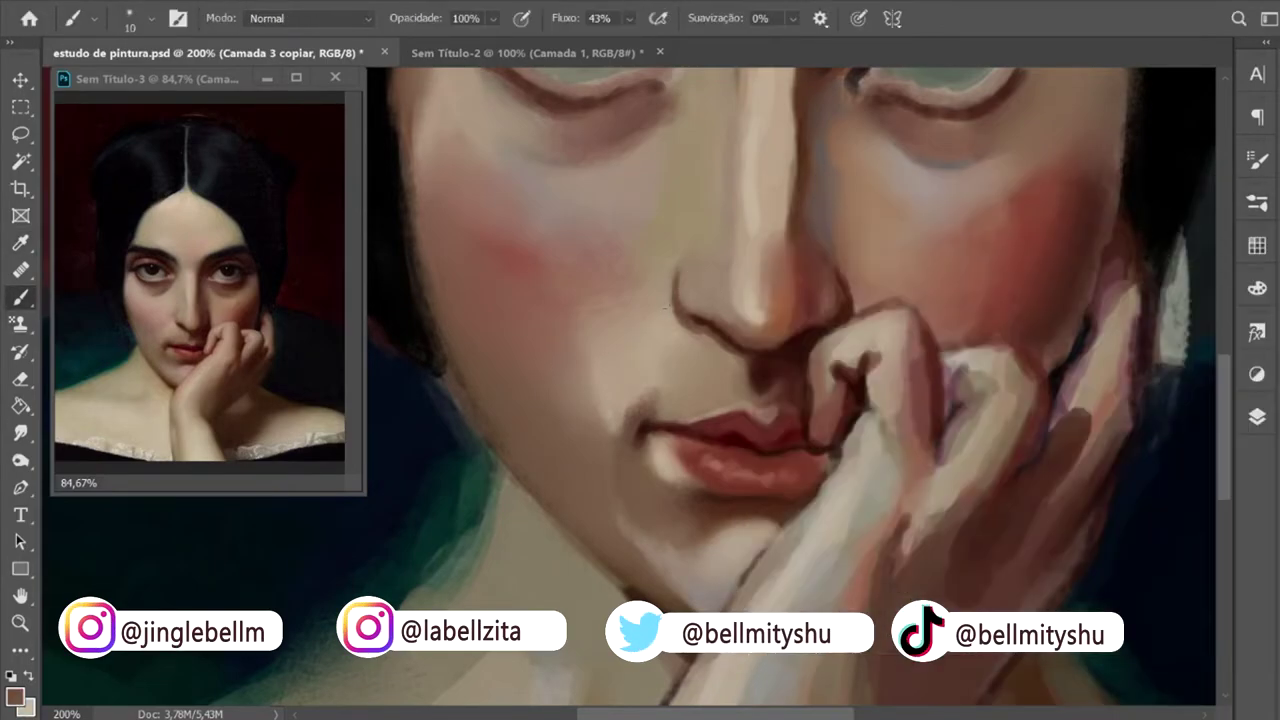
{"action": "left_click", "coordinate": [849, 191], "text": "alt"}
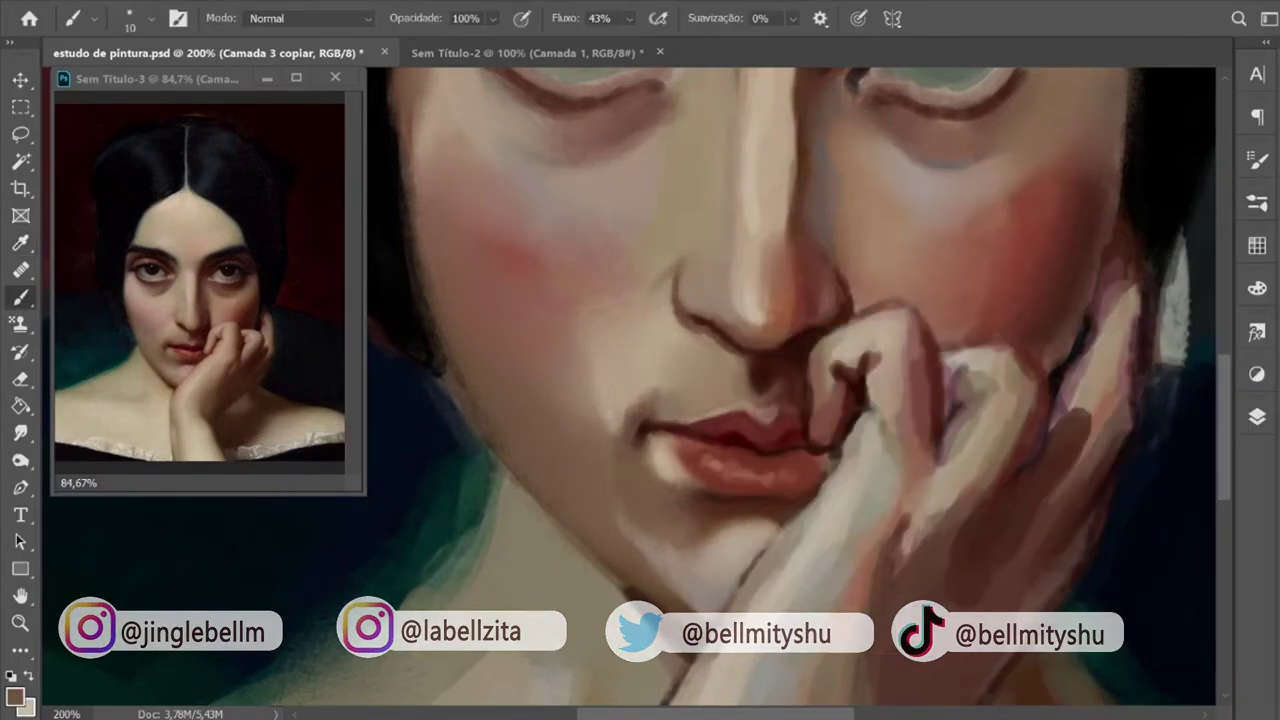
{"action": "left_click", "coordinate": [667, 408], "text": "alt"}
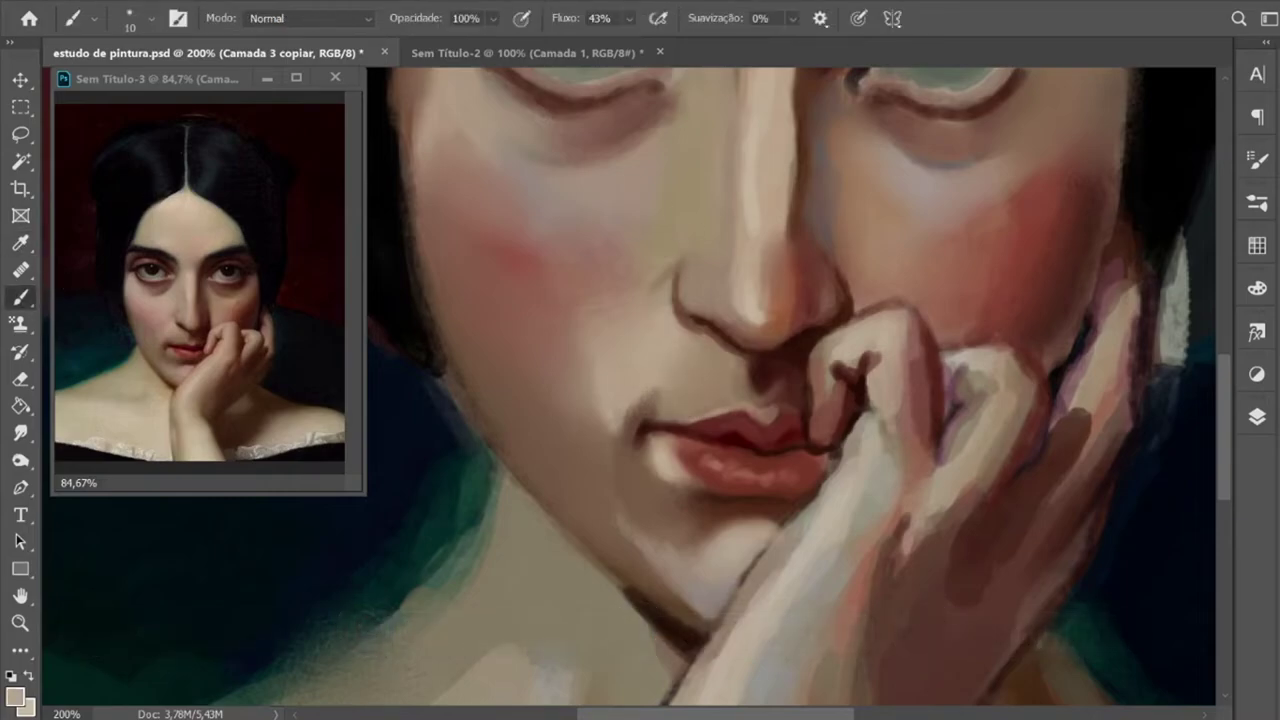
{"action": "key", "text": "r"}
{"action": "key", "text": "ctrl+minus"}
{"action": "key", "text": "b"}
{"action": "left_click", "coordinate": [760, 280], "text": "alt"}
Step: Paint dark strokes above the eyes and dark irises with a size-15 brush
{"action": "mouse_move", "coordinate": [480, 292]}
{"action": "left_mouse_down"}
{"action": "mouse_move", "coordinate": [560, 300]}
{"action": "mouse_move", "coordinate": [545, 305]}
{"action": "left_mouse_up"}
{"action": "key", "text": "bracketleft"}
{"action": "left_click_drag", "start_coordinate": [695, 305], "coordinate": [732, 310]}
{"action": "left_click_drag", "start_coordinate": [658, 276], "coordinate": [694, 246]}
Step: Darken both eyebrows, including the right eyebrow's tail, with a size-6 brush
{"action": "left_click", "coordinate": [14, 697]}
{"action": "left_click", "coordinate": [1249, 291]}
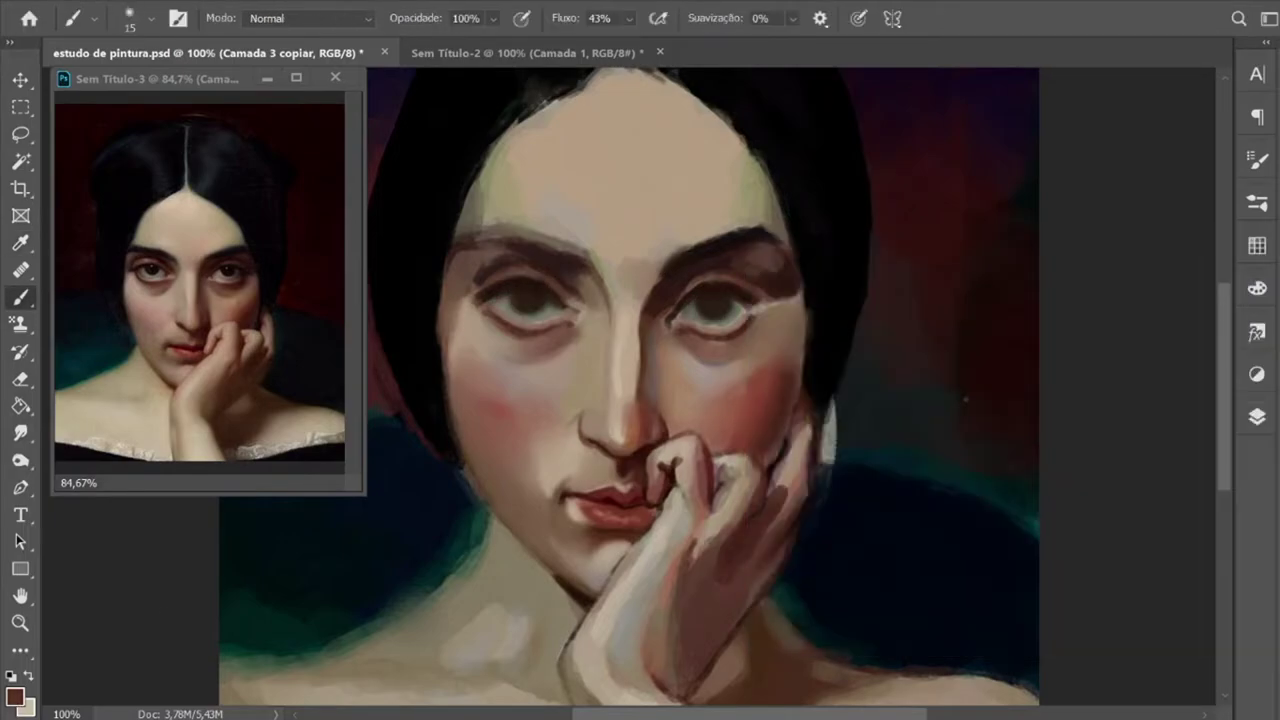
{"action": "left_click", "coordinate": [758, 312], "text": "alt"}
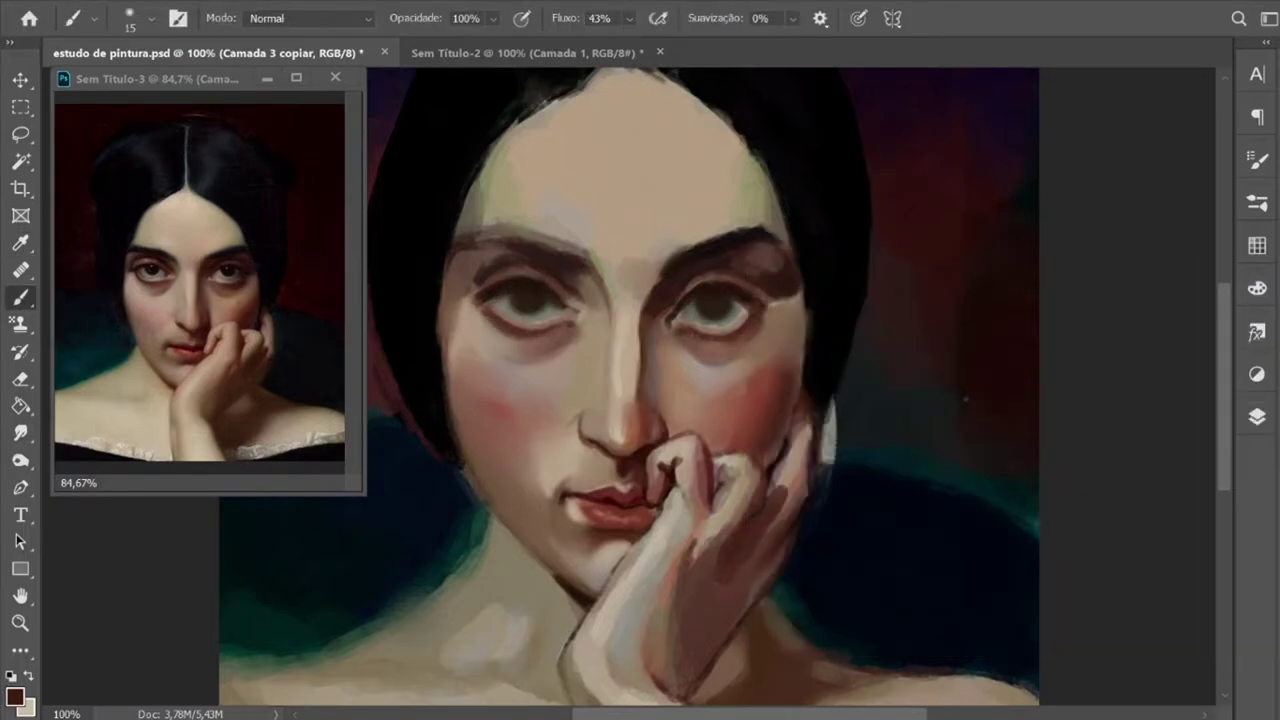
{"action": "key", "text": "d"}
{"action": "key", "text": "bracketleft"}
{"action": "key", "text": "bracketleft"}
{"action": "left_click_drag", "start_coordinate": [460, 245], "coordinate": [590, 238]}
{"action": "left_click_drag", "start_coordinate": [665, 242], "coordinate": [785, 238]}
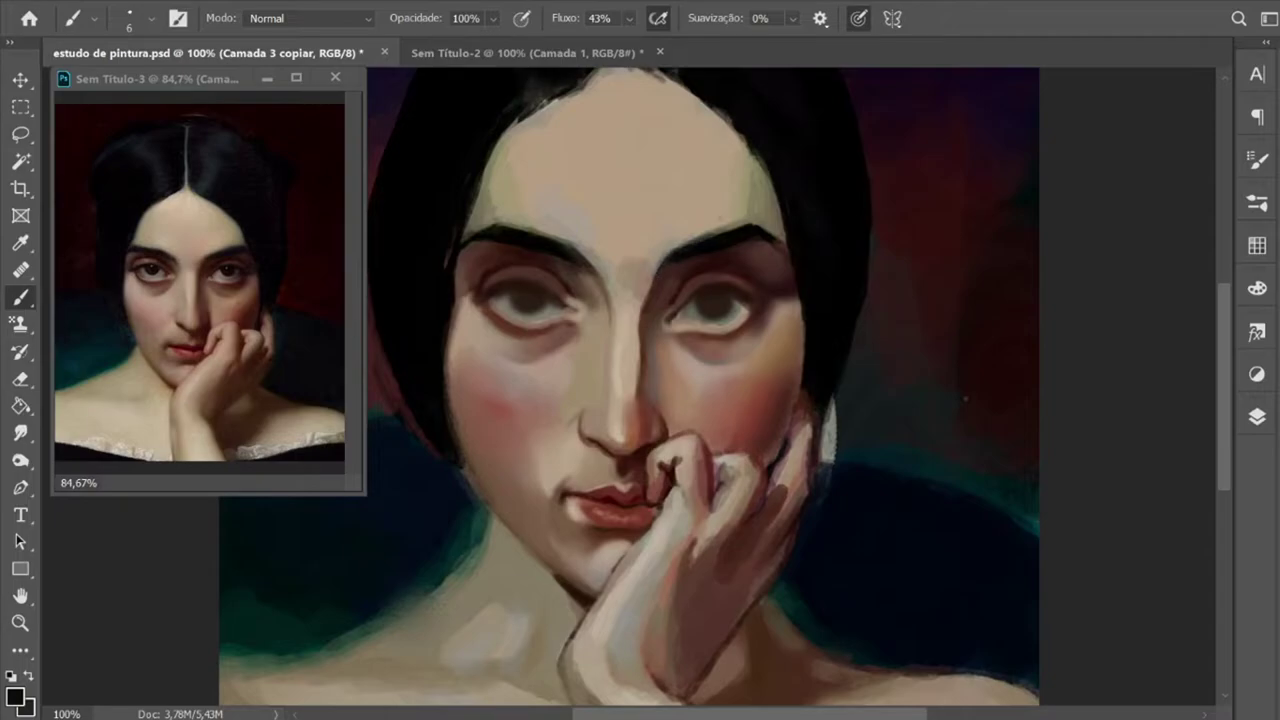
{"action": "left_click_drag", "start_coordinate": [760, 226], "coordinate": [786, 250]}
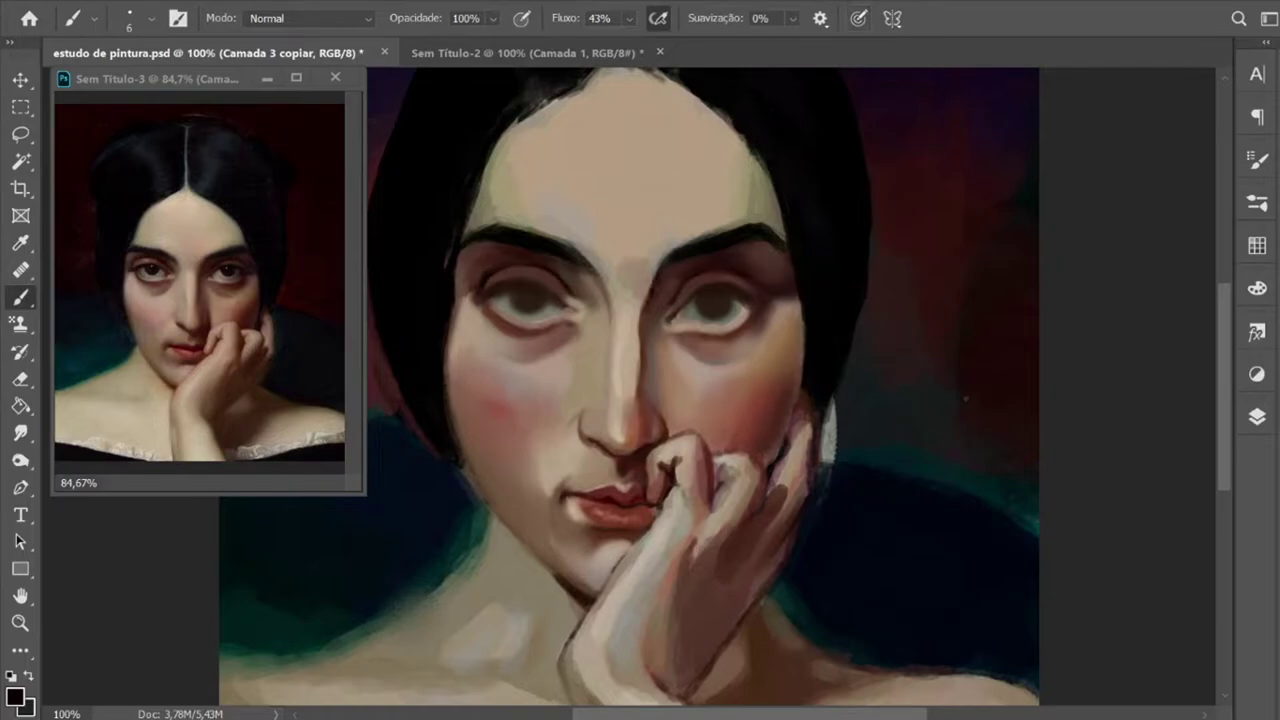
Step: Set up brown and near-black foreground colours with a size-7 textured brush
{"action": "left_click", "coordinate": [14, 696]}
{"action": "key", "text": "Return"}
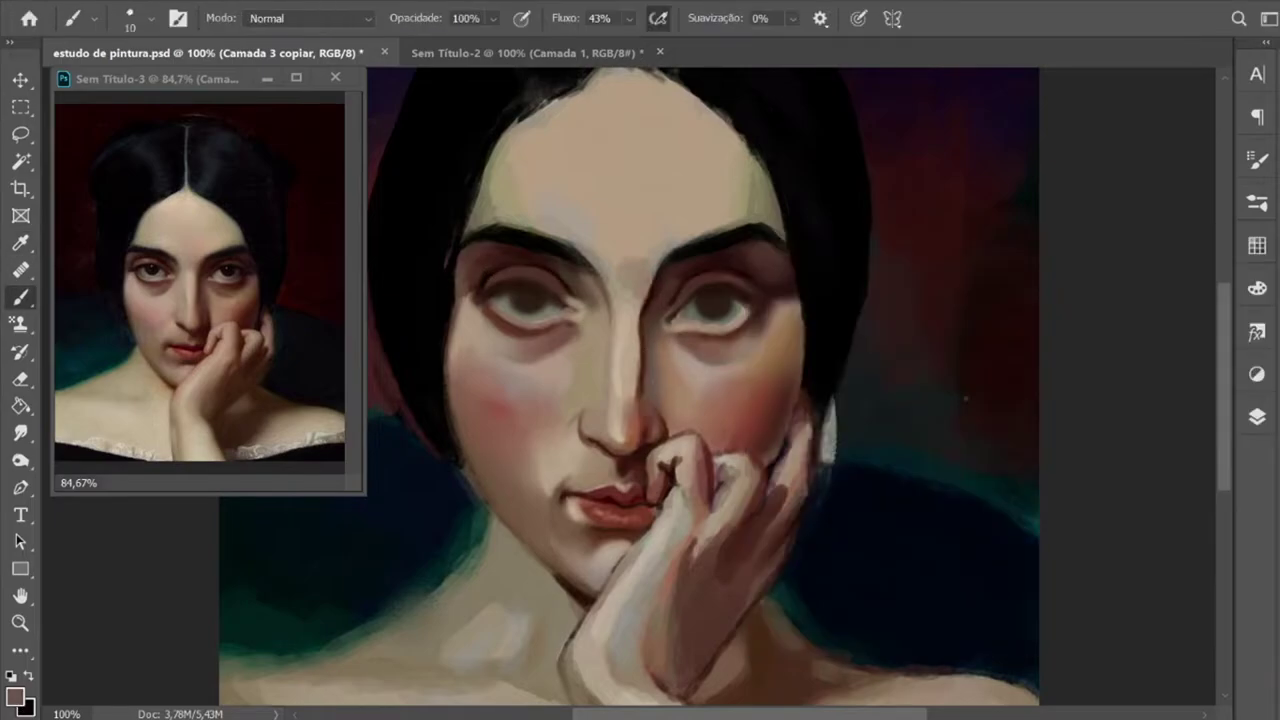
{"action": "key", "text": "period"}
{"action": "key", "text": "period"}
{"action": "left_click", "coordinate": [14, 696]}
{"action": "key", "text": "Return"}
{"action": "key", "text": "x"}
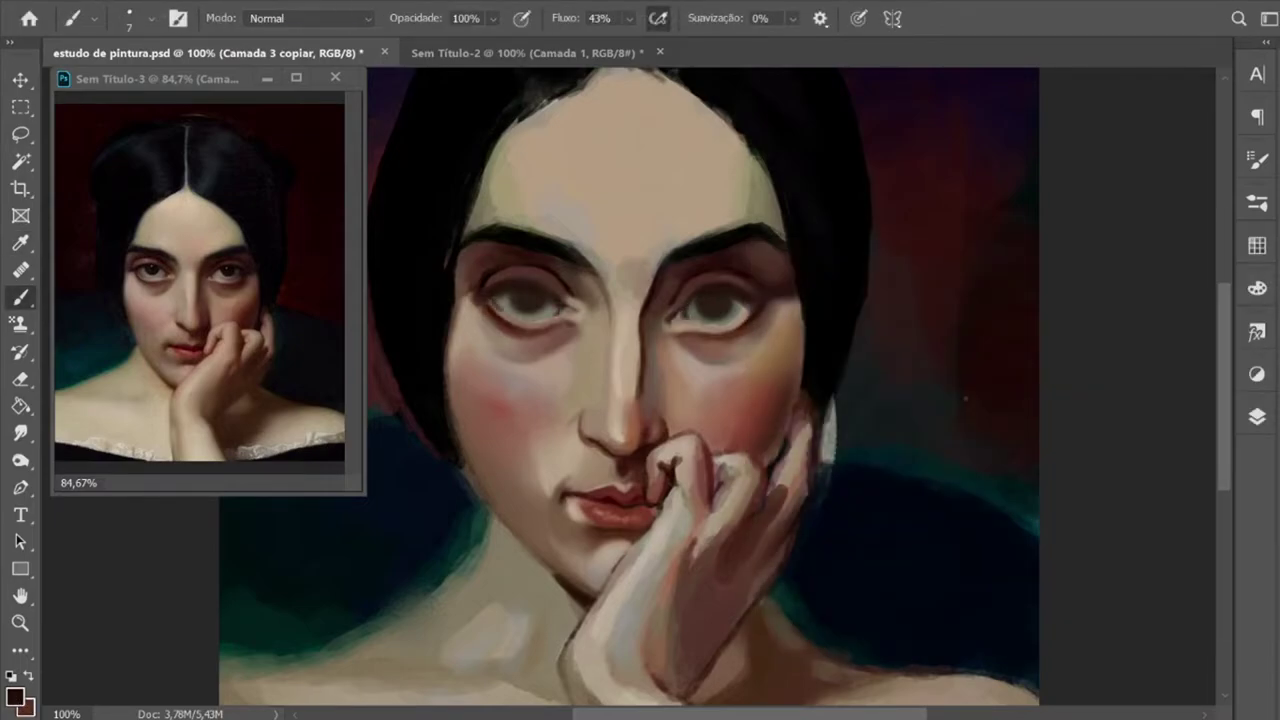
{"action": "left_click", "coordinate": [14, 696]}
{"action": "left_click", "coordinate": [869, 554]}
{"action": "key", "text": "Return"}
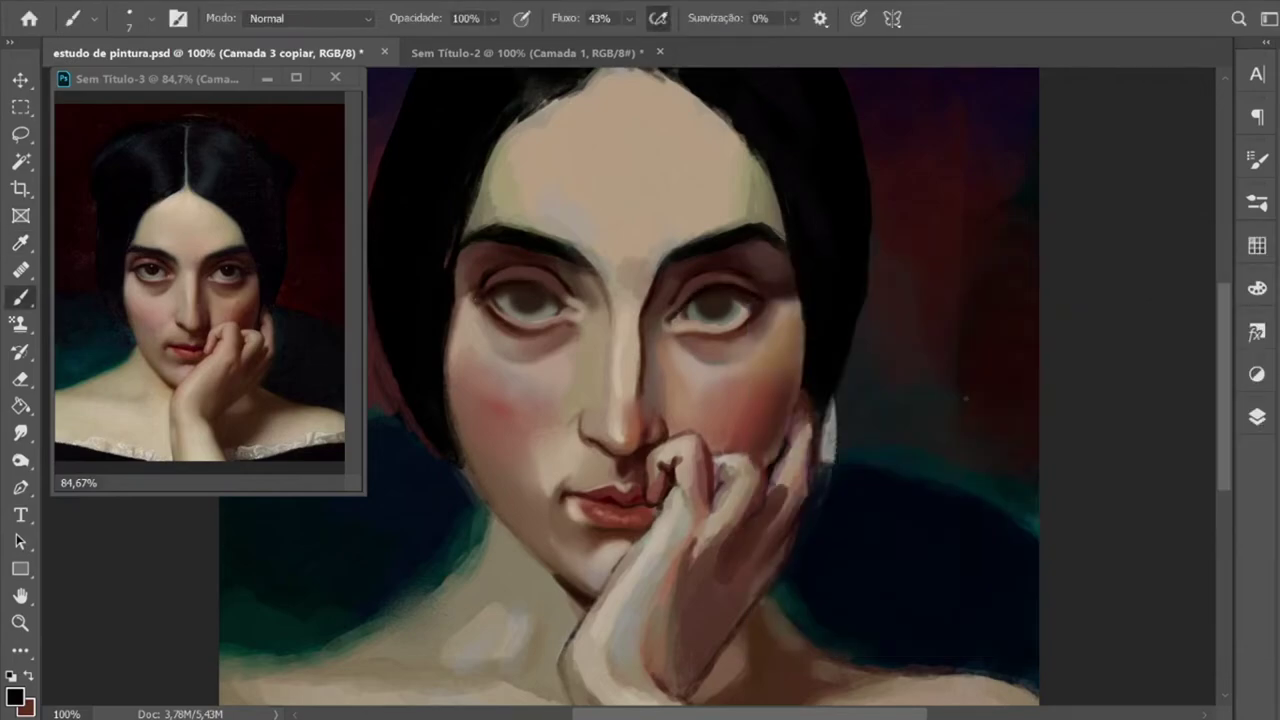
{"action": "key", "text": "x"}
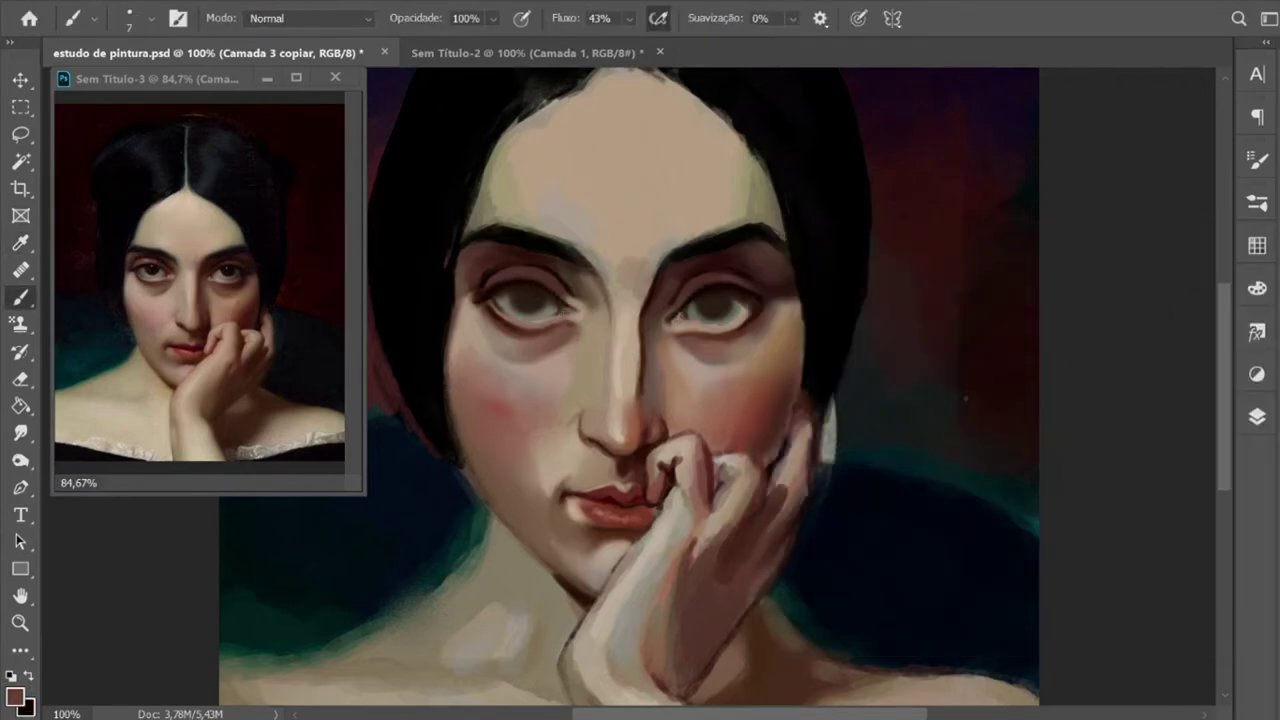
Step: Lighten the lower lid under the right eye with light beige
{"action": "left_click", "coordinate": [678, 318], "text": "alt"}
{"action": "left_click", "coordinate": [682, 314], "text": "alt"}
{"action": "left_click_drag", "start_coordinate": [698, 328], "coordinate": [730, 326]}
{"action": "left_click", "coordinate": [748, 308], "text": "alt"}
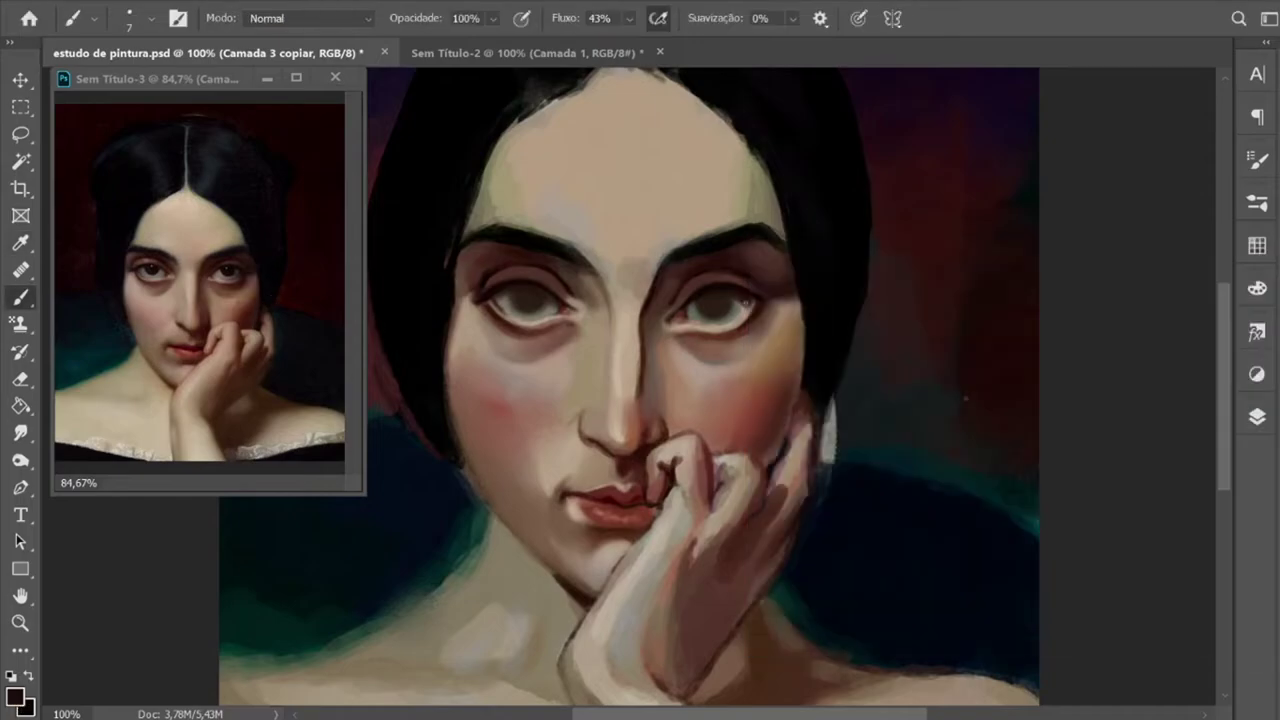
{"action": "left_click", "coordinate": [725, 318], "text": "alt"}
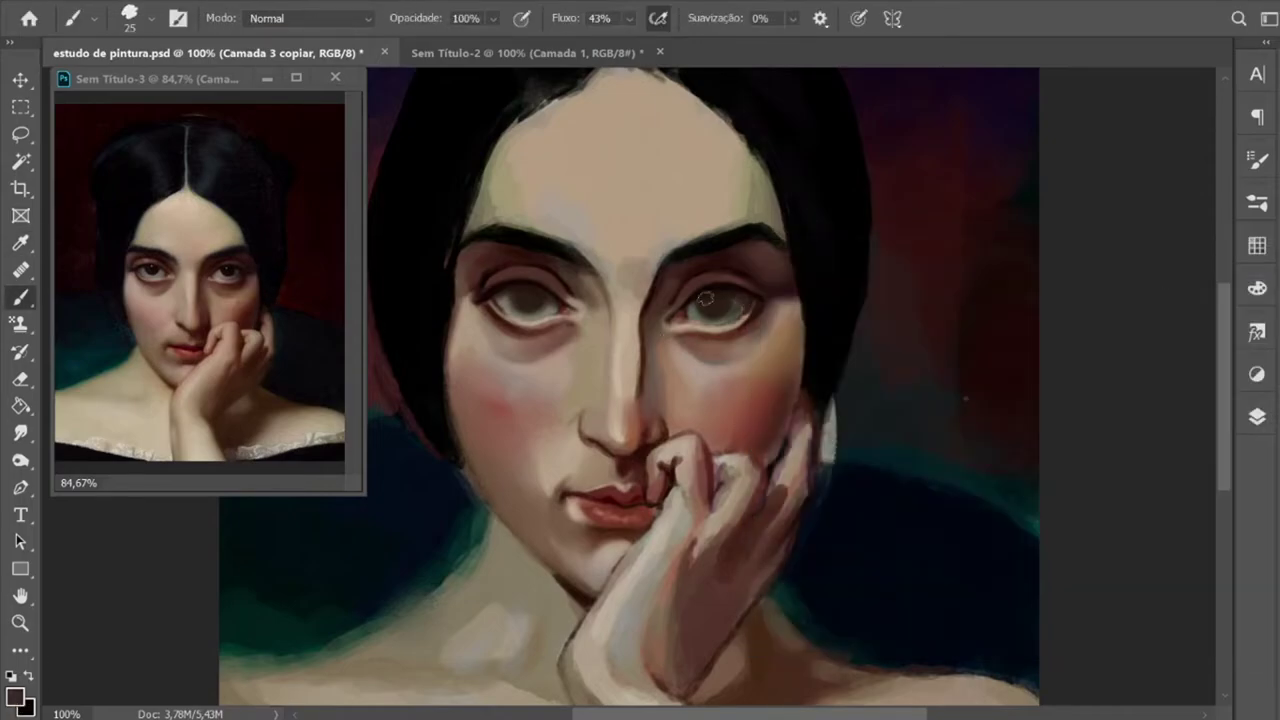
Step: Paint over both irises in light grey at size 15
{"action": "left_click", "coordinate": [514, 312], "text": "alt"}
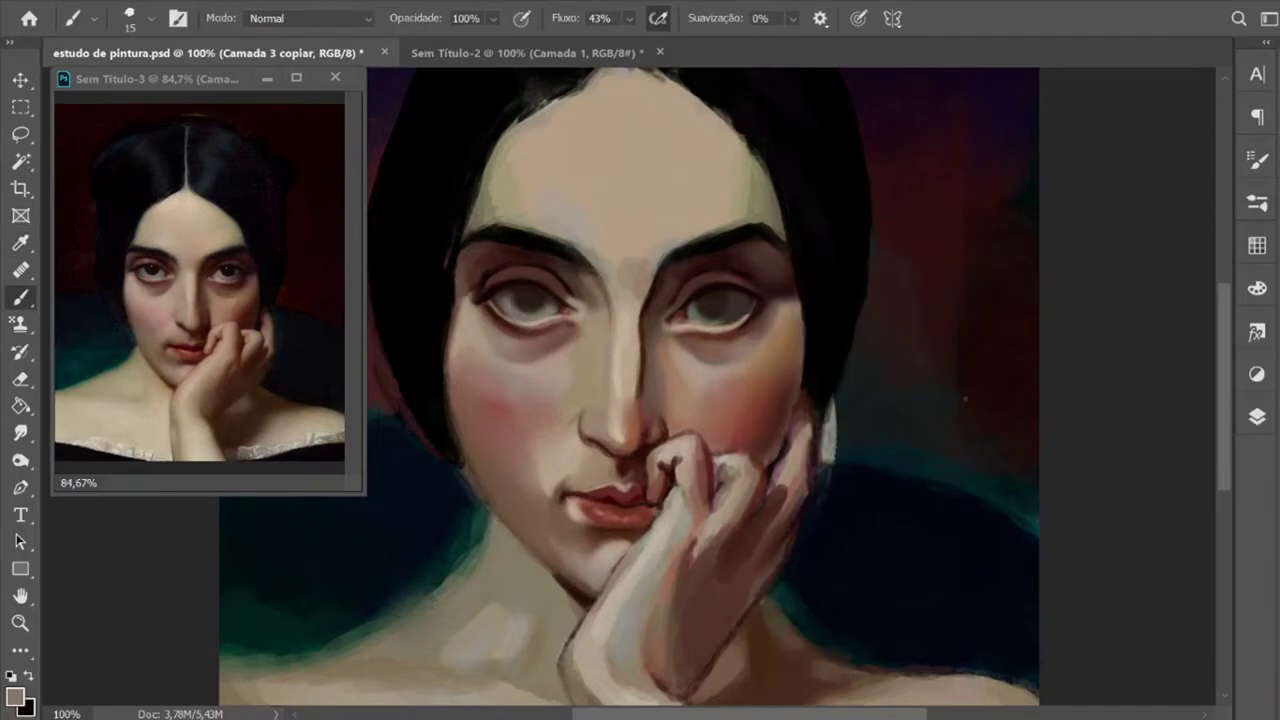
{"action": "left_click_drag", "start_coordinate": [698, 302], "coordinate": [744, 302]}
{"action": "left_click_drag", "start_coordinate": [514, 306], "coordinate": [552, 302]}
{"action": "left_click", "coordinate": [1257, 288]}
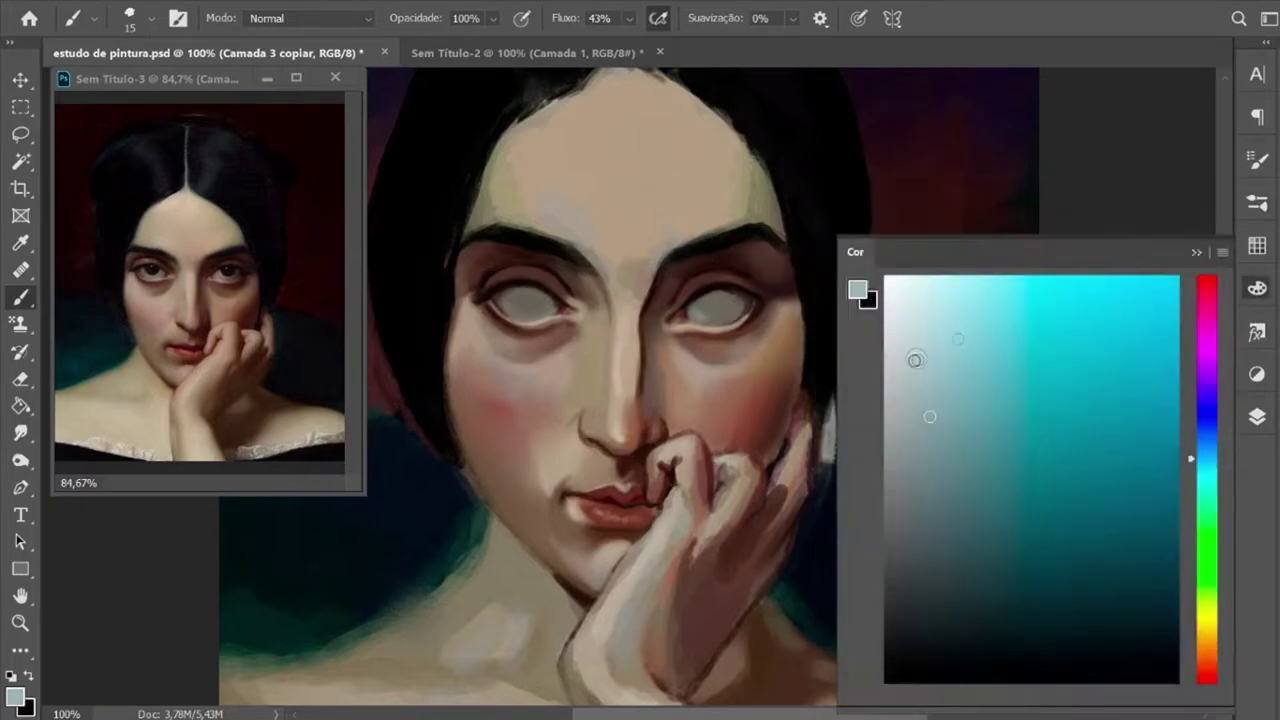
Step: Paint both irises dark reddish-brown
{"action": "left_click", "coordinate": [1257, 288]}
{"action": "left_click", "coordinate": [1257, 288]}
{"action": "left_click", "coordinate": [1258, 295]}
{"action": "left_click", "coordinate": [965, 398], "text": "alt"}
{"action": "left_click_drag", "start_coordinate": [512, 302], "coordinate": [536, 302]}
{"action": "left_click_drag", "start_coordinate": [704, 302], "coordinate": [736, 304]}
Step: Darken both irises further with a size-50 brush preset at higher flow
{"action": "left_click", "coordinate": [1257, 202]}
{"action": "scroll", "coordinate": [1020, 450], "scroll_direction": "down", "scroll_amount": 2}
{"action": "left_click", "coordinate": [920, 418]}
{"action": "left_click", "coordinate": [1257, 202]}
{"action": "key", "text": "bracketleft"}
{"action": "key", "text": "bracketleft"}
{"action": "left_click_drag", "start_coordinate": [510, 300], "coordinate": [540, 302]}
{"action": "left_click_drag", "start_coordinate": [716, 302], "coordinate": [740, 287]}
Step: Set a size-7 brush at 45% flow and sample light skin below the right eye
{"action": "key", "text": "bracketleft"}
{"action": "key", "text": "bracketleft"}
{"action": "key", "text": "bracketleft"}
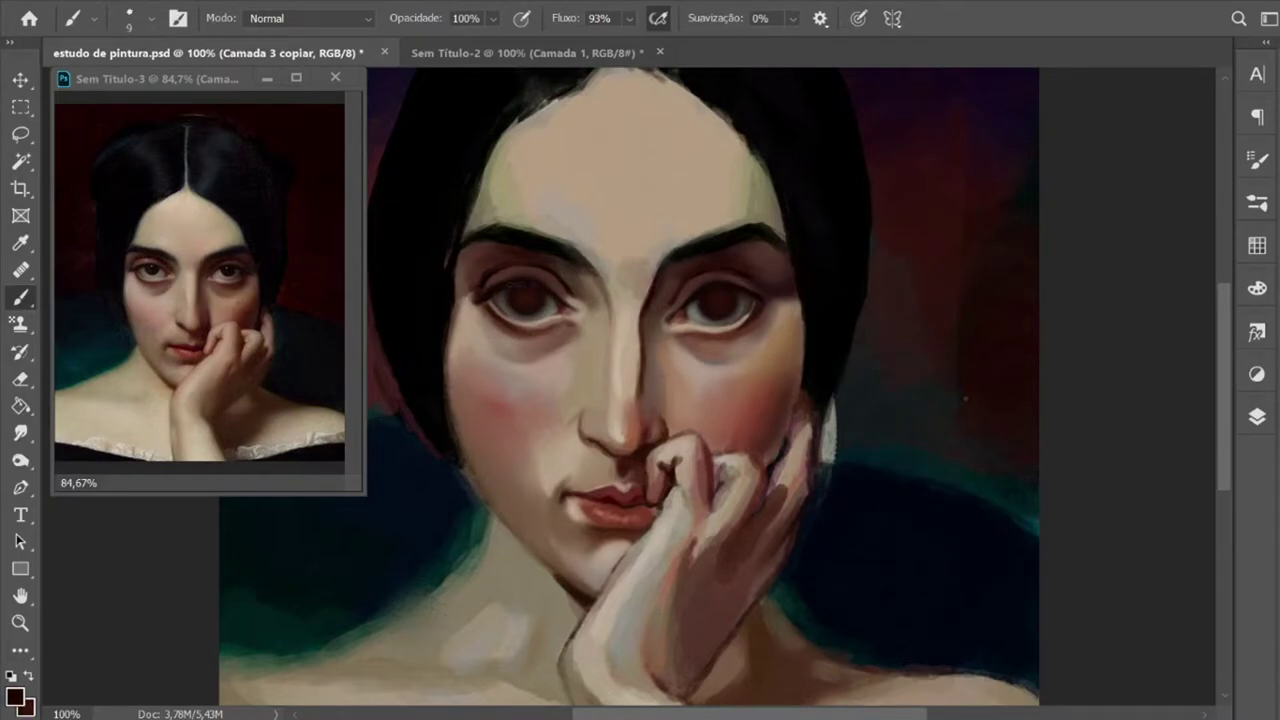
{"action": "left_click", "coordinate": [14, 697]}
{"action": "left_click", "coordinate": [563, 294]}
{"action": "key", "text": "Return"}
{"action": "key", "text": "bracketleft"}
{"action": "key", "text": "bracketleft"}
{"action": "left_click", "coordinate": [522, 305], "text": "alt"}
{"action": "key", "text": "4"}
{"action": "key", "text": "5"}
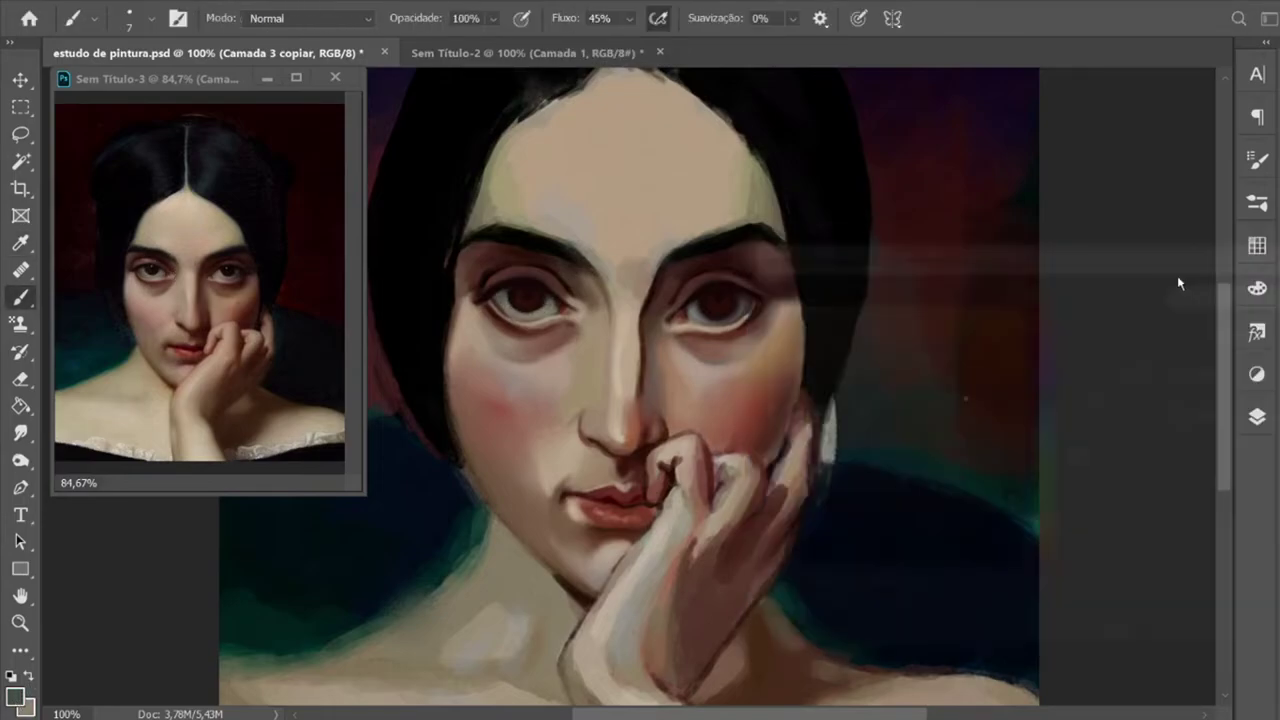
{"action": "left_click", "coordinate": [712, 314], "text": "alt"}
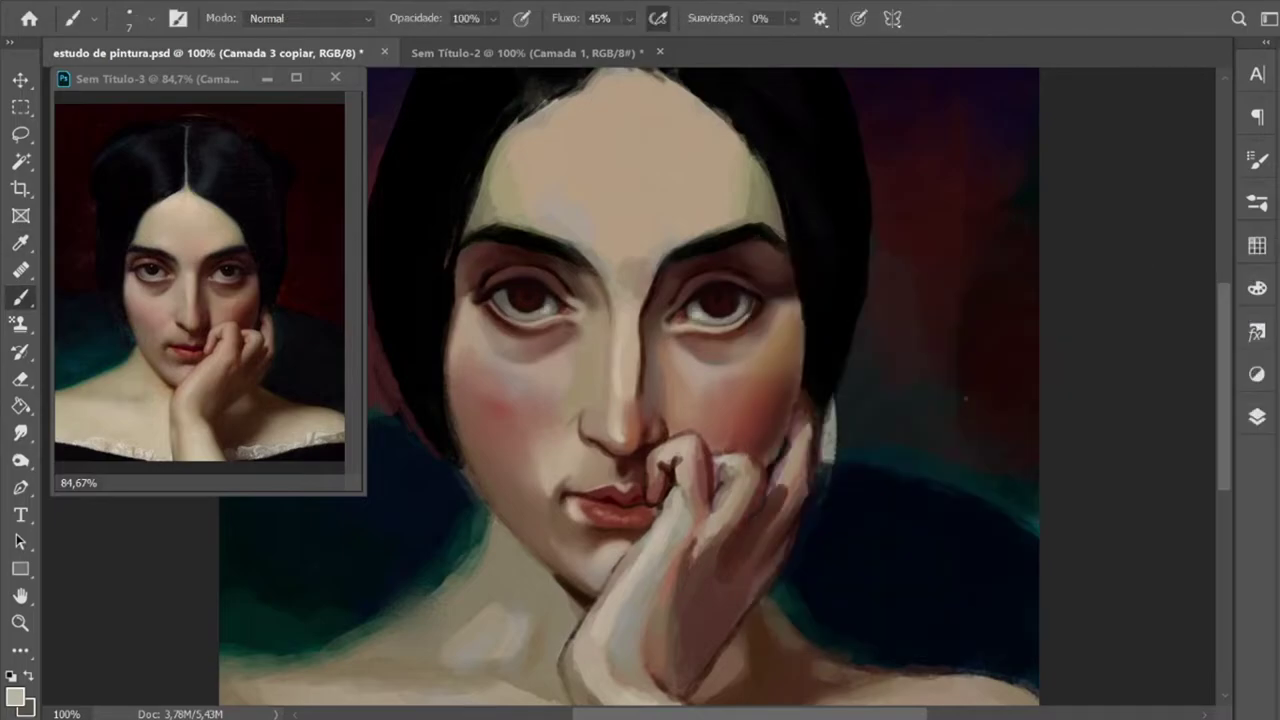
Step: Add a white catchlight to the right eye and lighten its lower lid
{"action": "key", "text": "r"}
{"action": "key", "text": "ctrl+plus"}
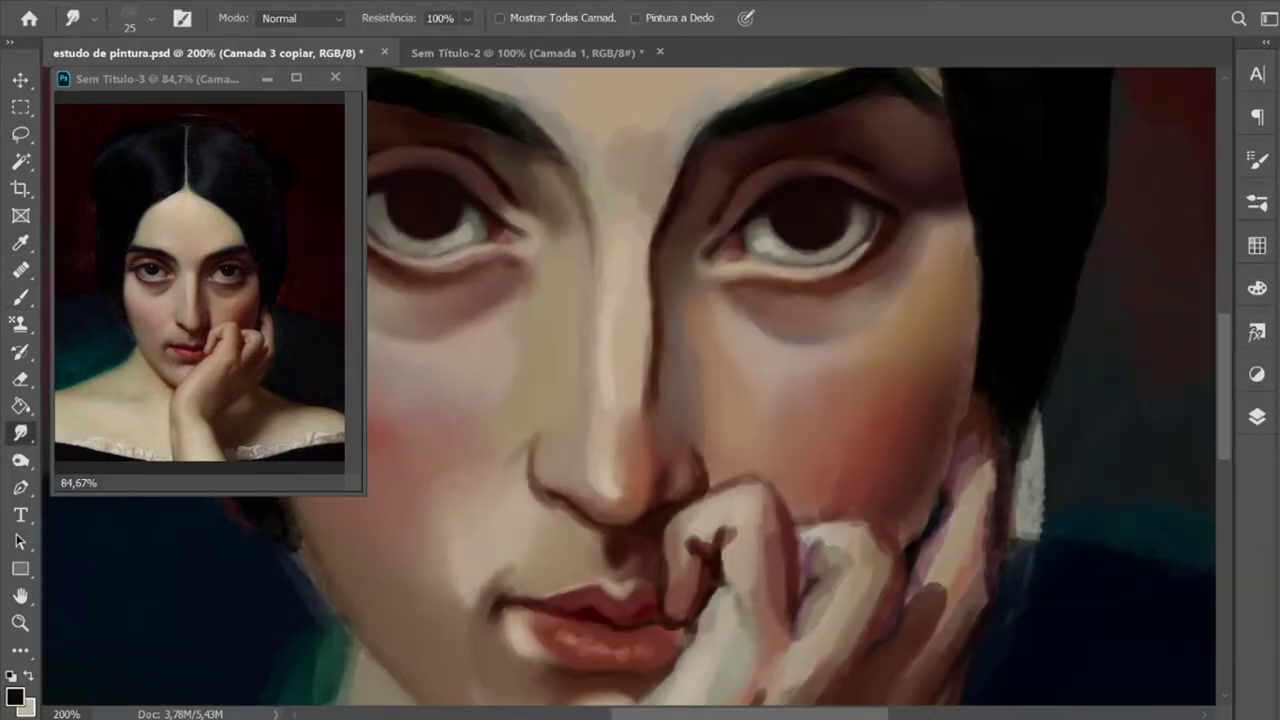
{"action": "key", "text": "ctrl+minus"}
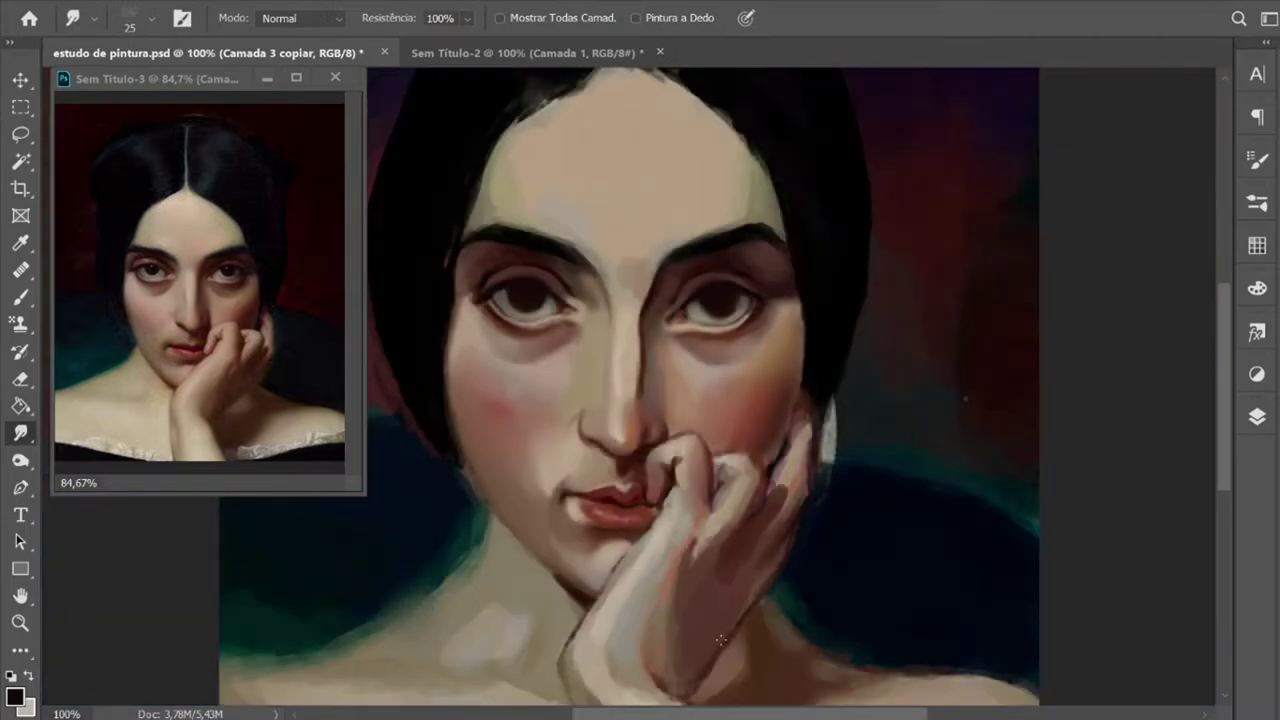
{"action": "key", "text": "b"}
{"action": "left_click", "coordinate": [1257, 288]}
{"action": "left_click", "coordinate": [1257, 288]}
{"action": "left_click", "coordinate": [1257, 288]}
{"action": "left_click", "coordinate": [1257, 288]}
{"action": "left_click", "coordinate": [1257, 288]}
{"action": "left_click", "coordinate": [1146, 252]}
{"action": "left_click", "coordinate": [720, 292]}
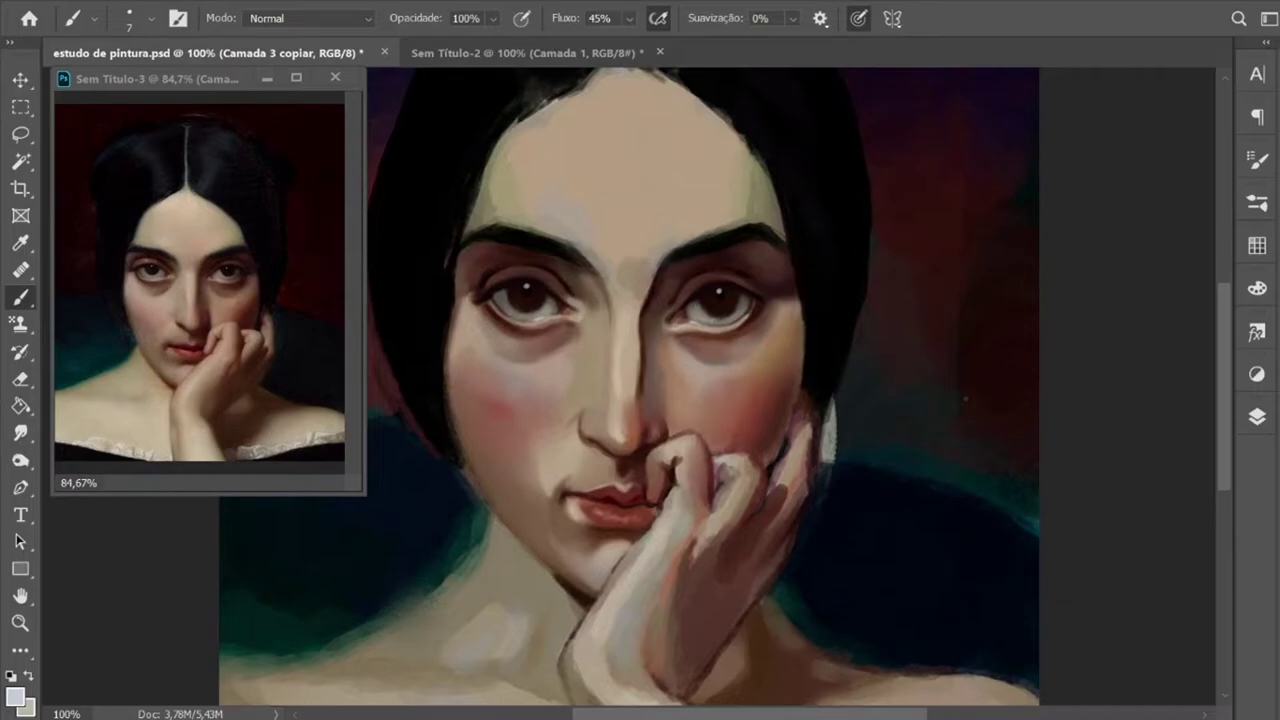
{"action": "left_click_drag", "start_coordinate": [697, 327], "coordinate": [709, 326]}
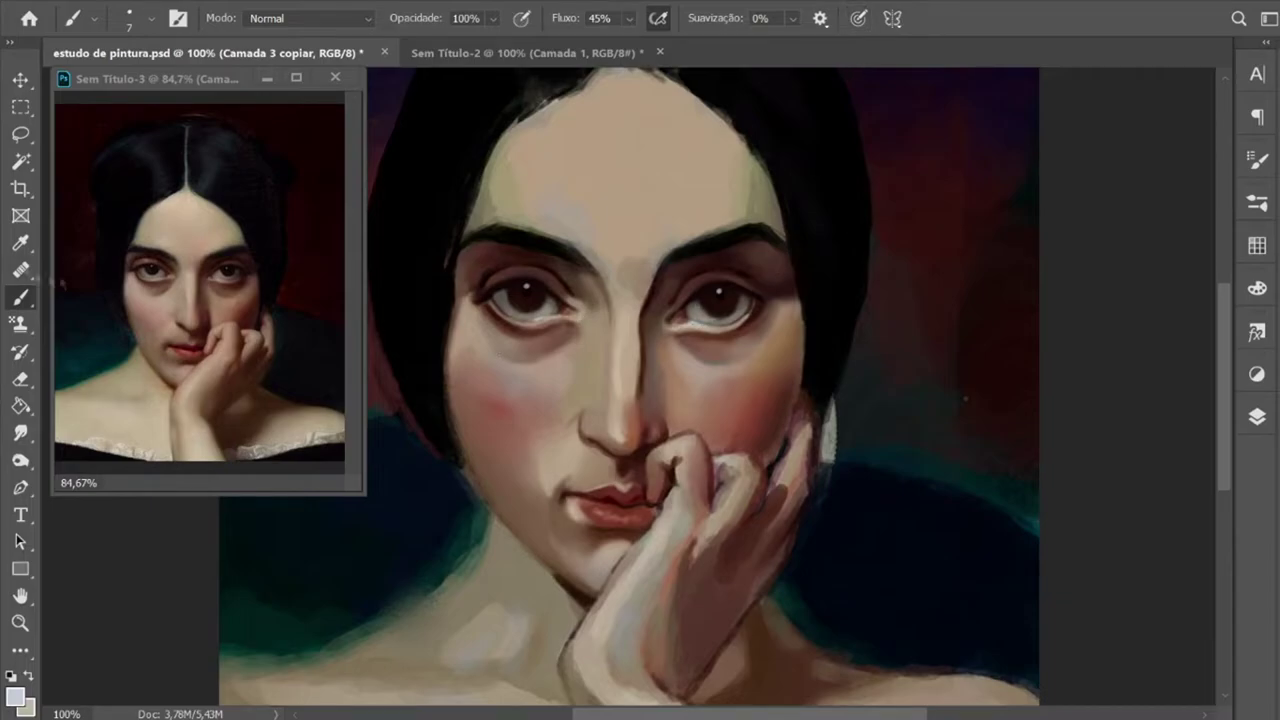
Step: Sample dark brown at brush size 15 and save the painting
{"action": "left_click", "coordinate": [712, 333], "text": "alt"}
{"action": "key", "text": "bracketright"}
{"action": "key", "text": "bracketright"}
{"action": "key", "text": "bracketright"}
{"action": "key", "text": "ctrl+s"}
{"action": "key", "text": "z"}
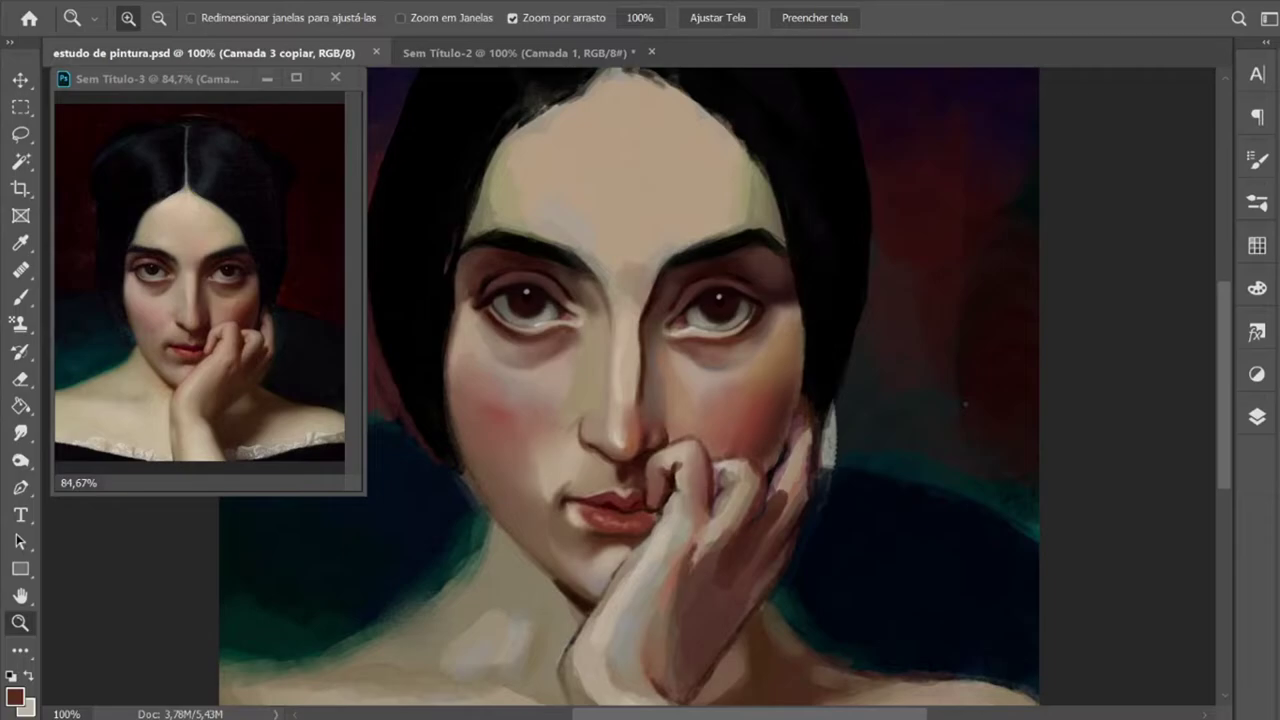
Step: Switch to the Smudge tool using the size-175 Kyle concept brush from the special-effects brushes
{"action": "left_click", "coordinate": [20, 432]}
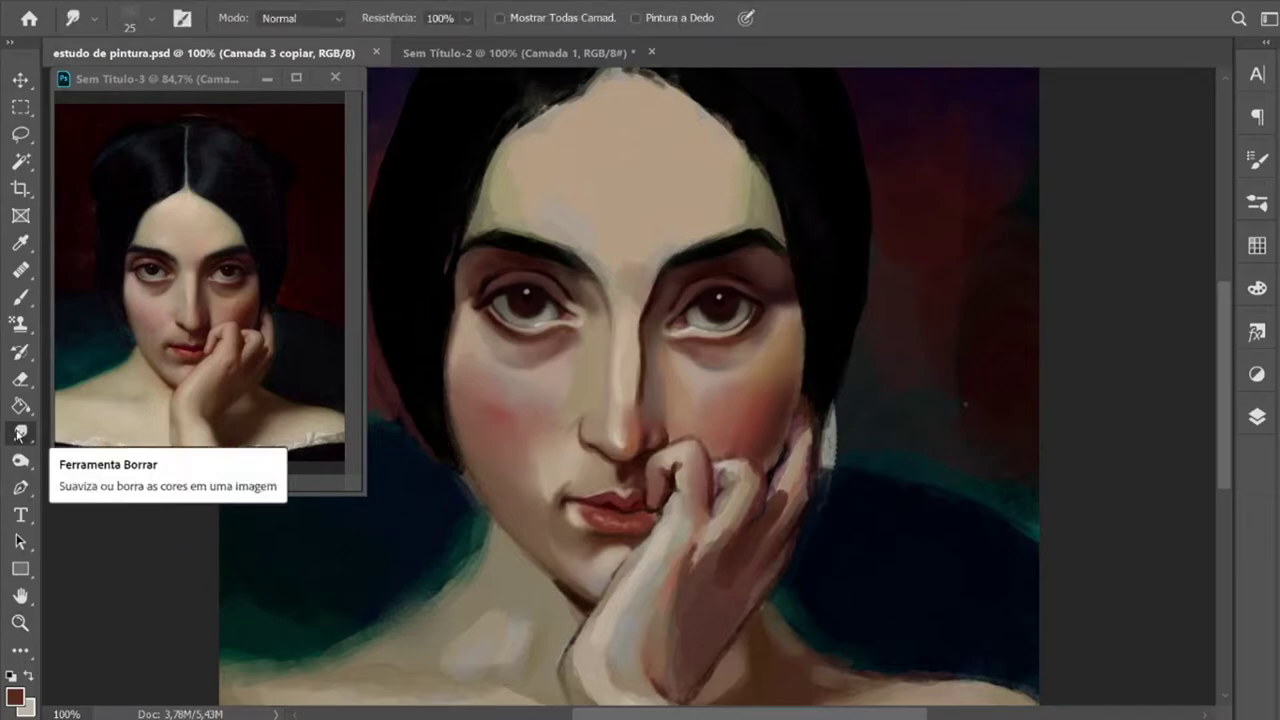
{"action": "left_click", "coordinate": [1259, 204]}
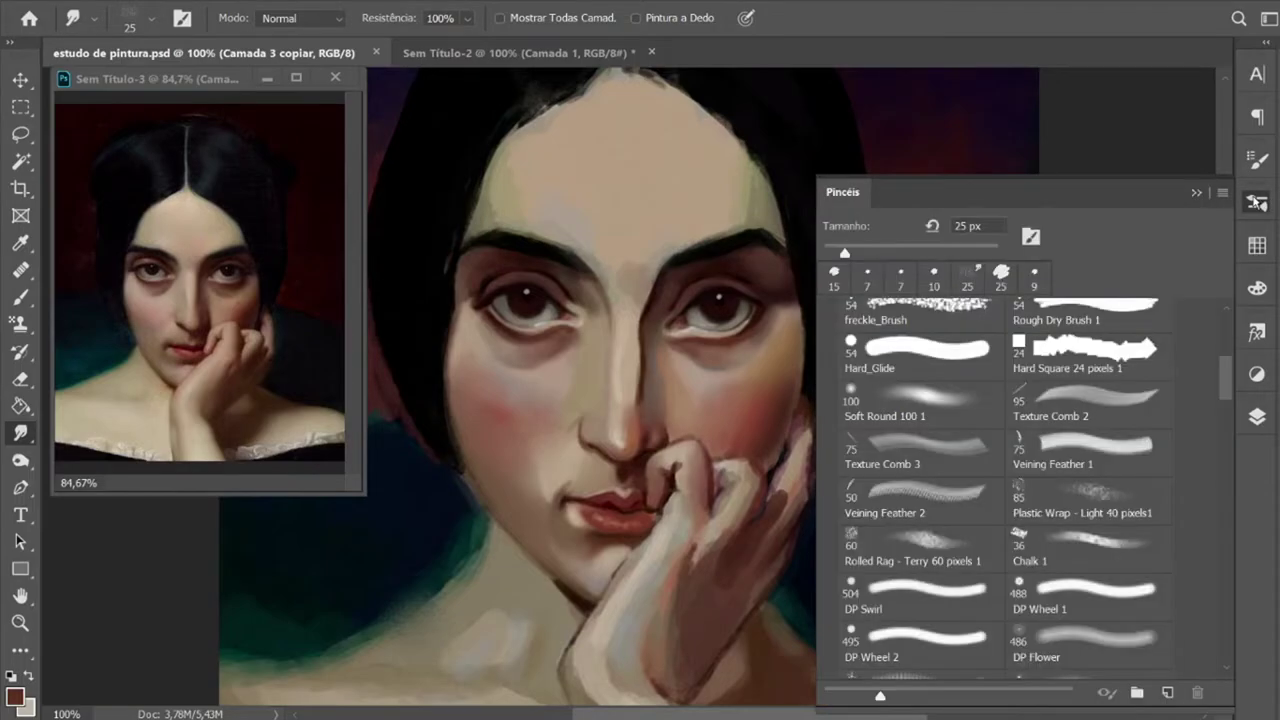
{"action": "left_click_drag", "start_coordinate": [1227, 362], "coordinate": [1210, 296]}
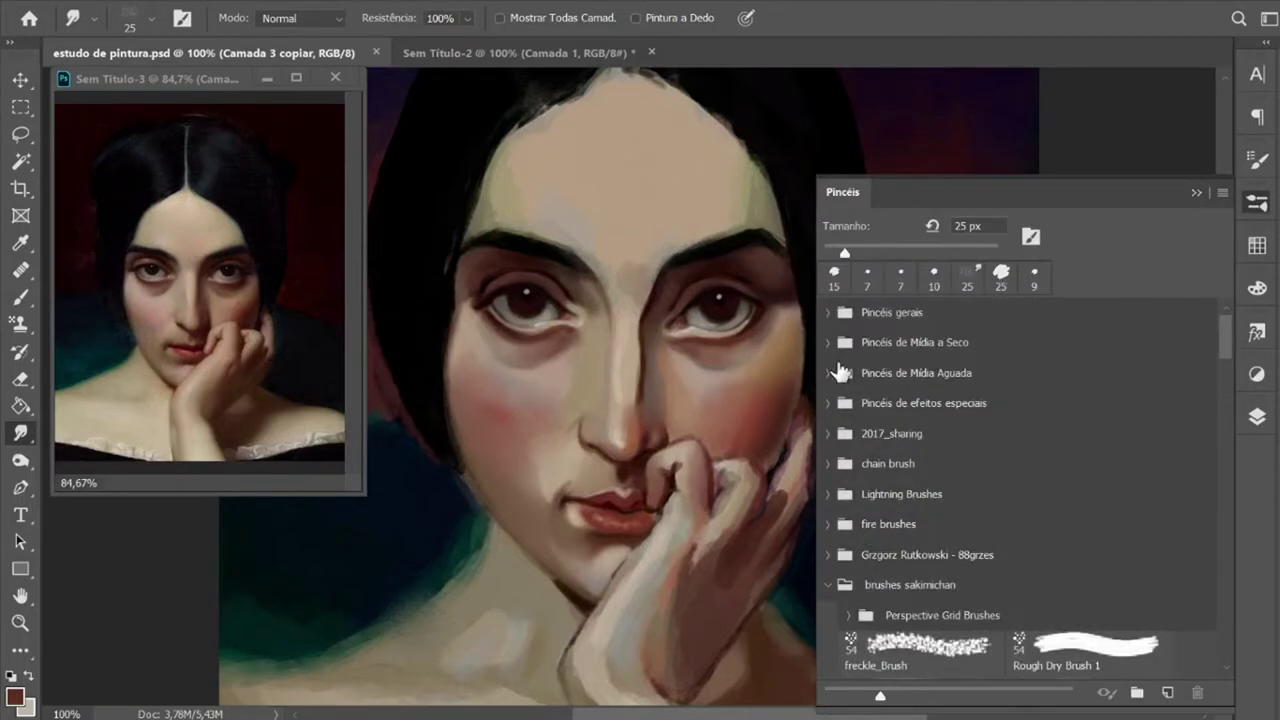
{"action": "left_click", "coordinate": [828, 405]}
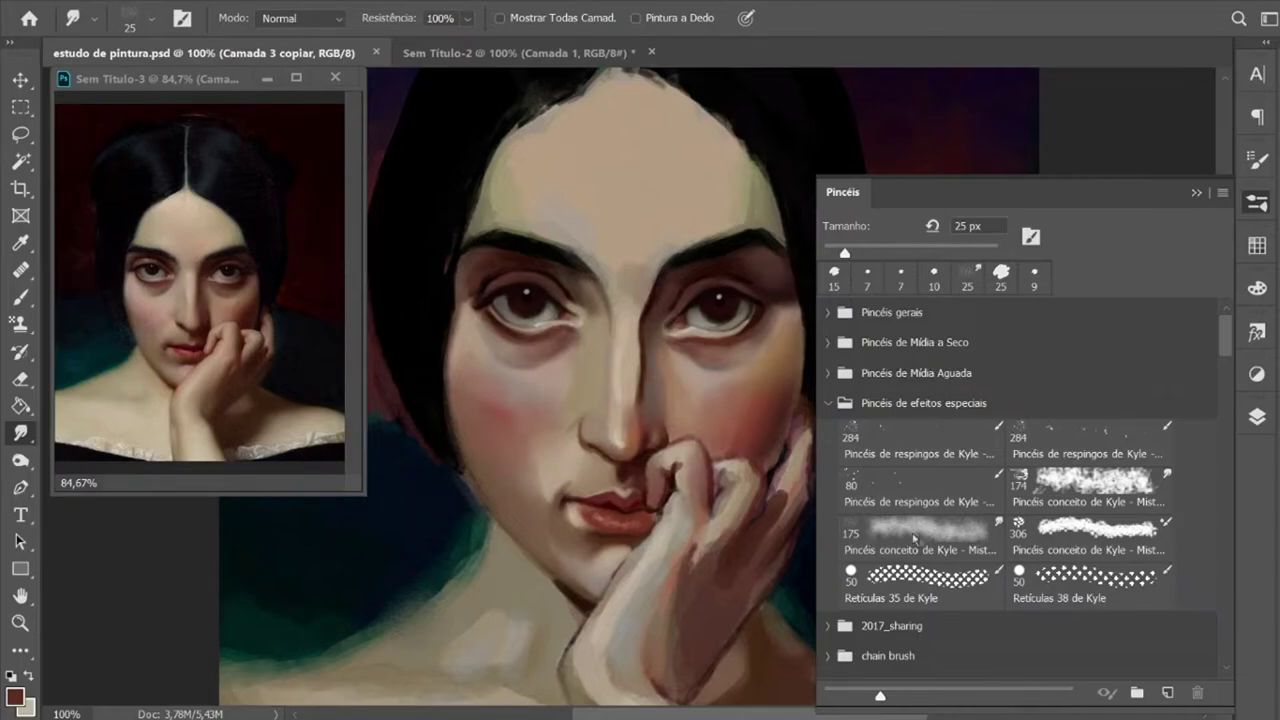
{"action": "left_click", "coordinate": [937, 545]}
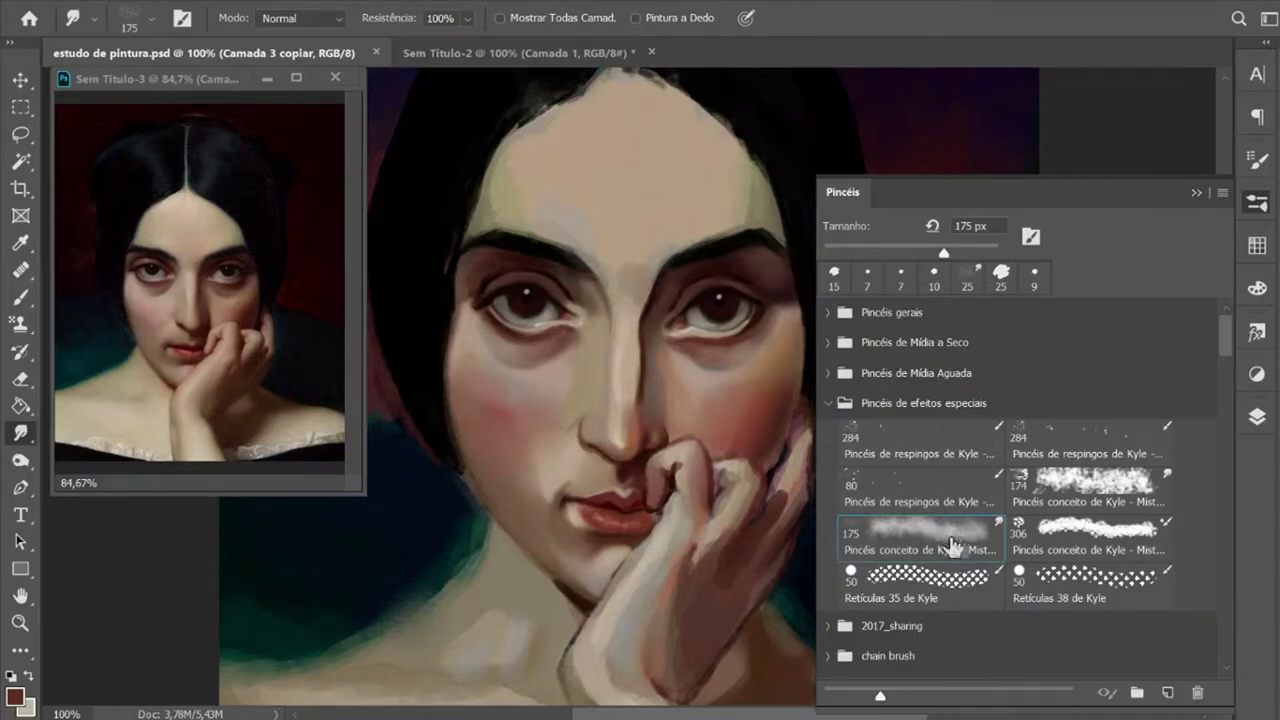
Step: Toggle Shape Dynamics, shrink the brush, and smudge texture into the dark background right of the hand
{"action": "left_click", "coordinate": [1257, 160]}
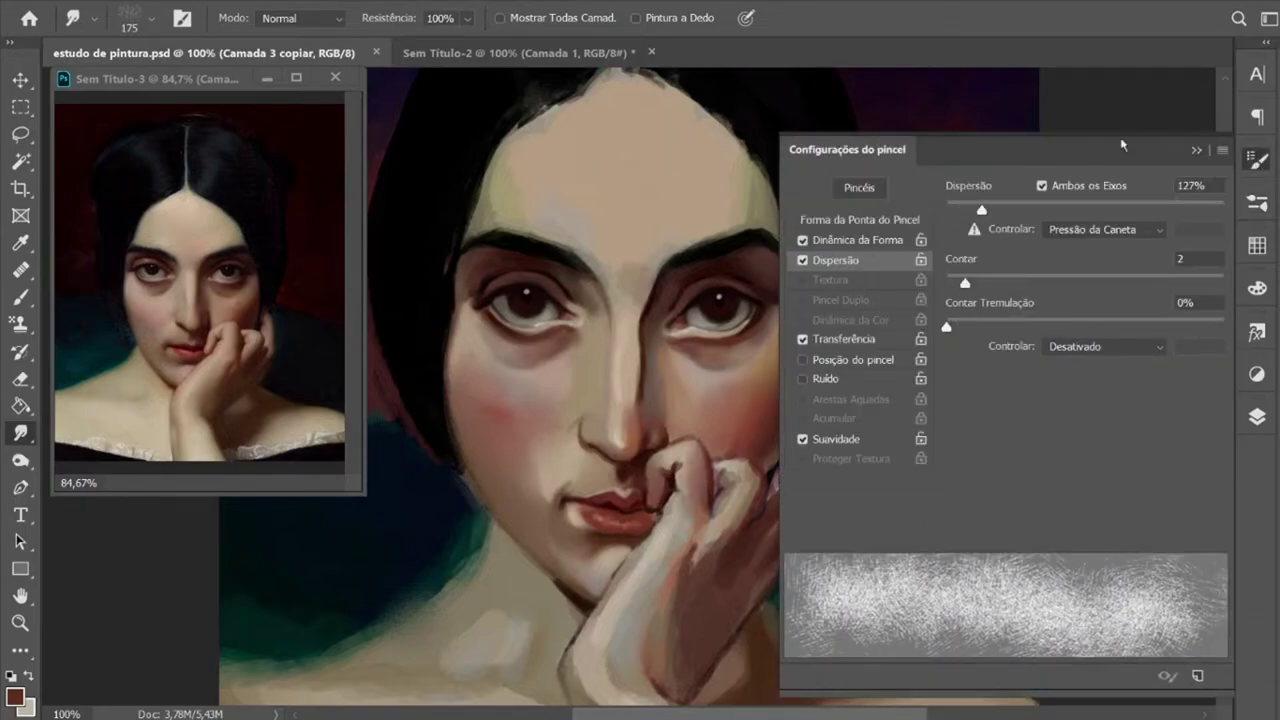
{"action": "left_click", "coordinate": [802, 240]}
{"action": "left_click", "coordinate": [803, 241]}
{"action": "left_click", "coordinate": [1257, 159]}
{"action": "key", "text": "bracketleft"}
{"action": "key", "text": "bracketleft"}
{"action": "key", "text": "bracketleft"}
{"action": "key", "text": "bracketleft"}
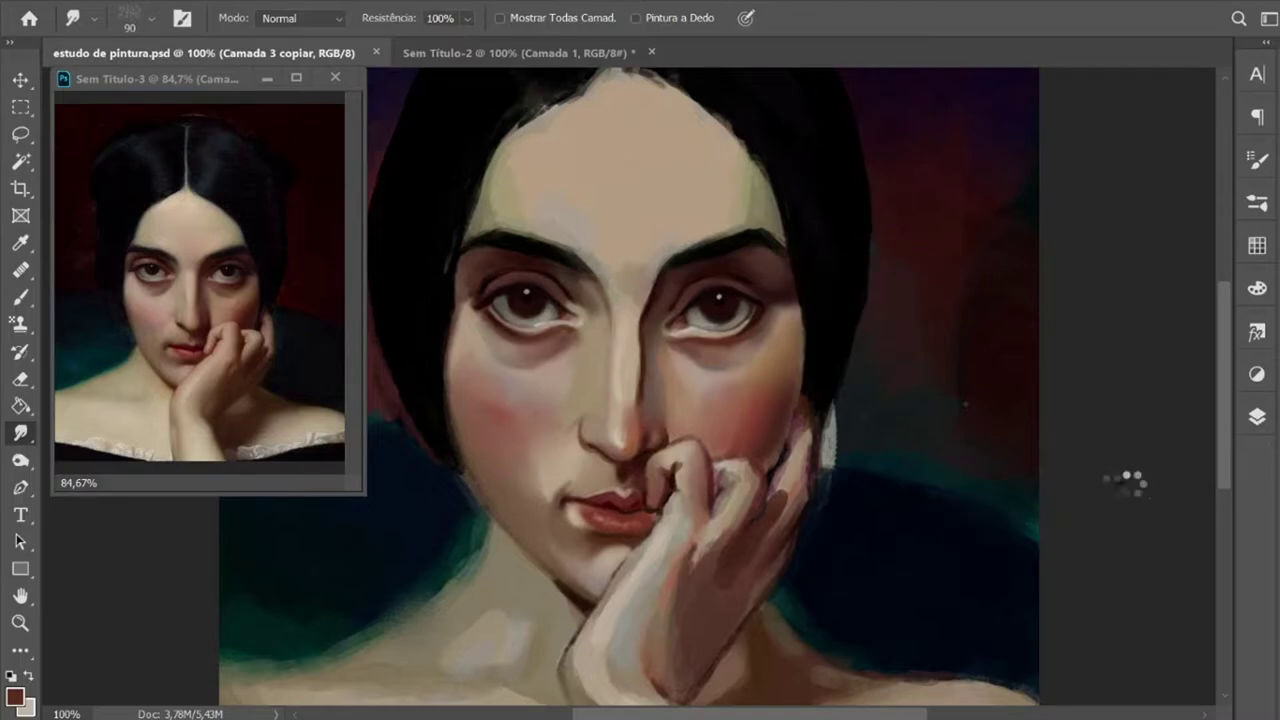
{"action": "left_click_drag", "start_coordinate": [930, 530], "coordinate": [908, 523]}
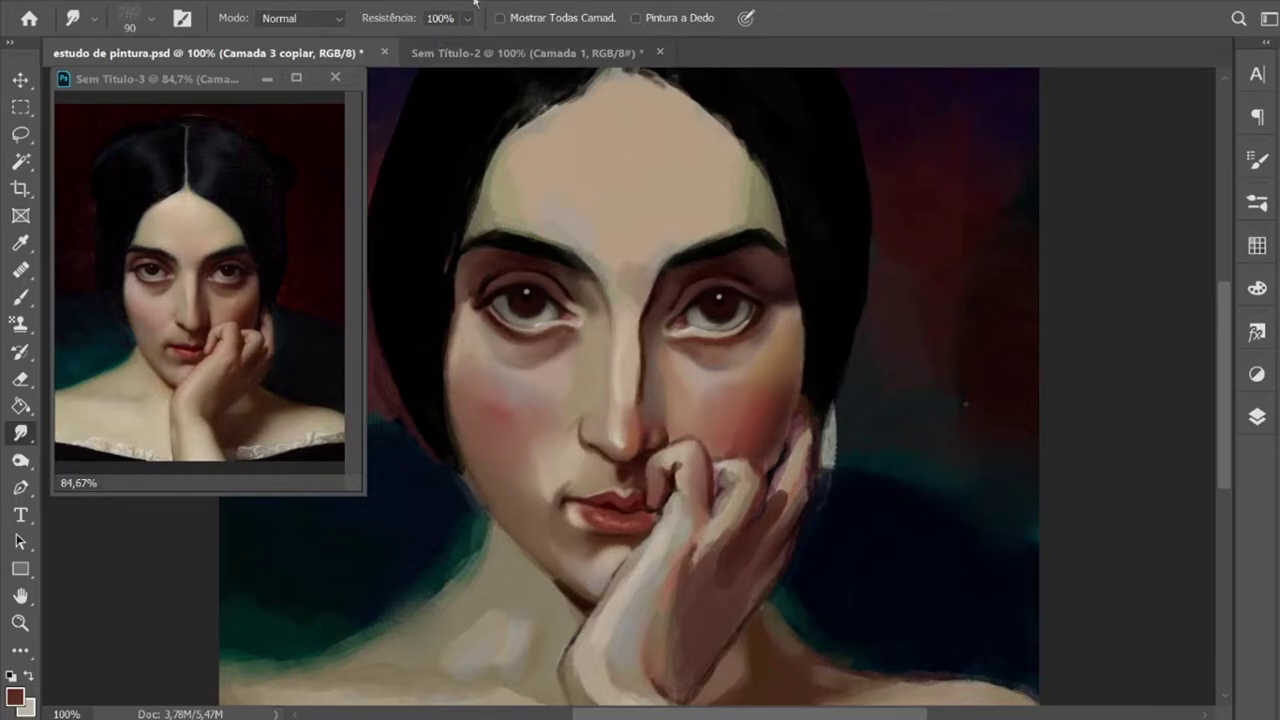
Step: Try smudge strength at 40%, 100% and 72%, then settle on 54%
{"action": "left_click_drag", "start_coordinate": [467, 32], "coordinate": [428, 82]}
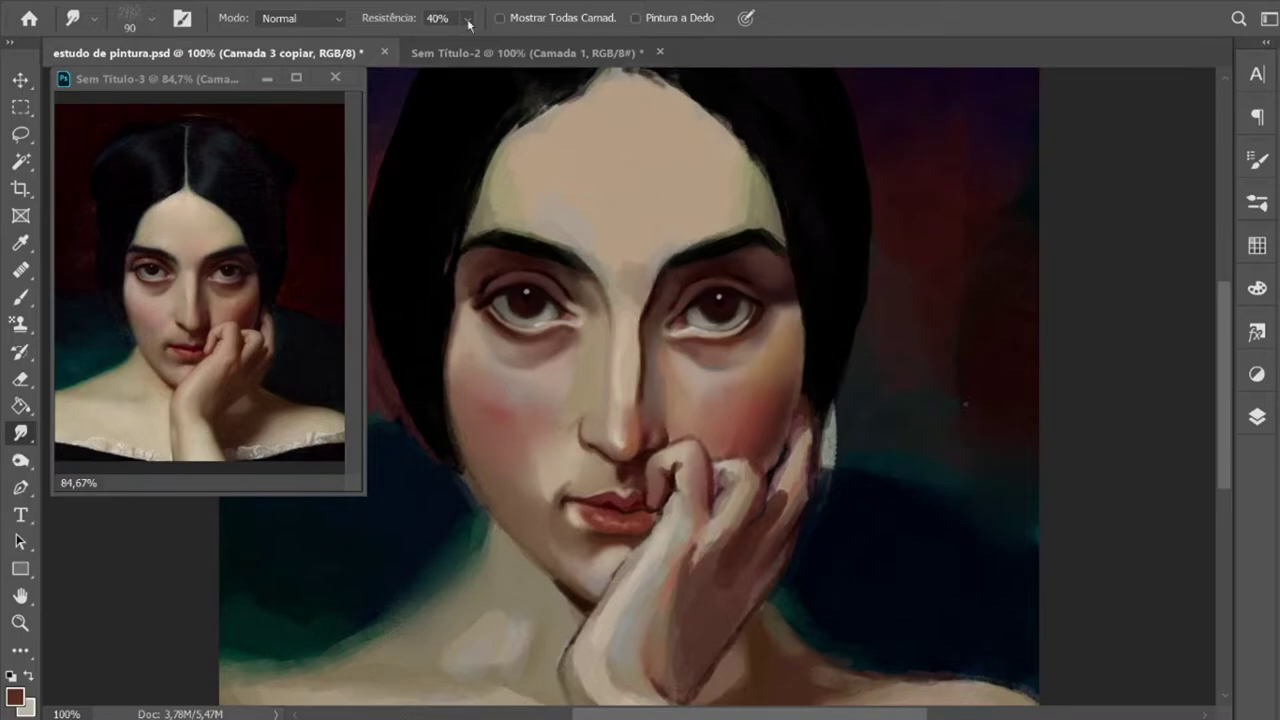
{"action": "left_click_drag", "start_coordinate": [469, 22], "coordinate": [560, 40]}
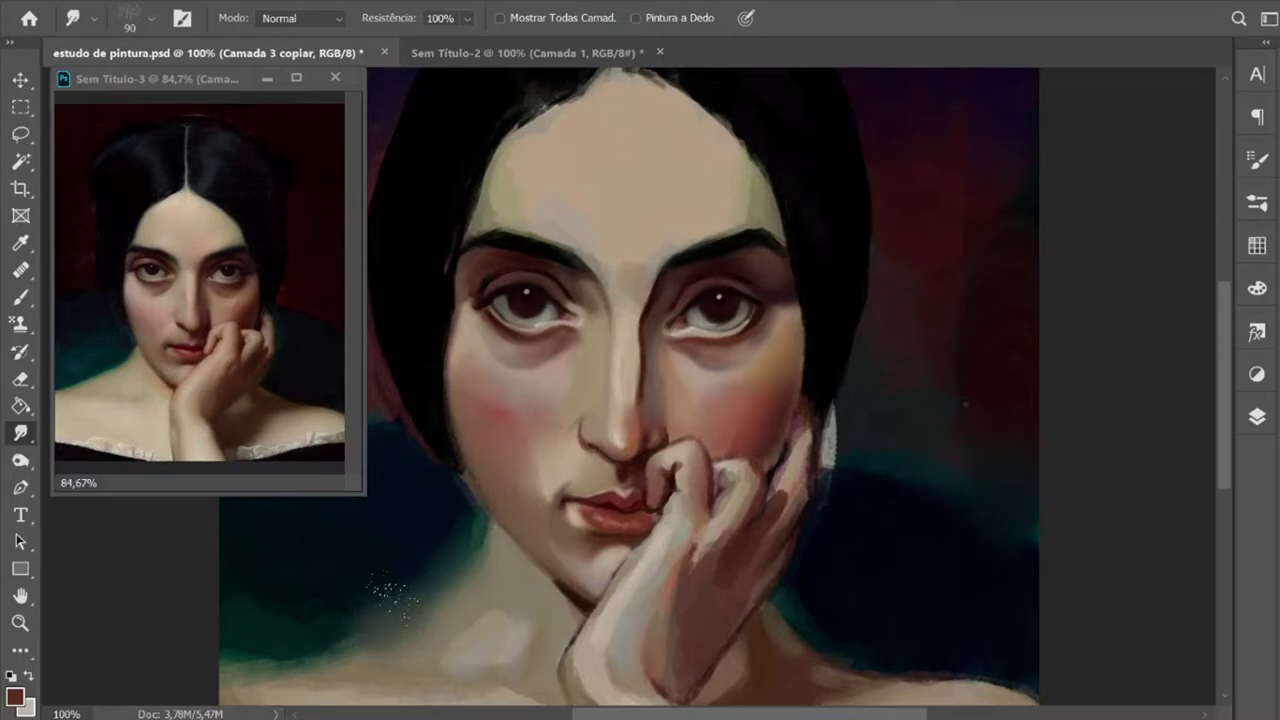
{"action": "left_click", "coordinate": [467, 18]}
{"action": "left_click_drag", "start_coordinate": [506, 48], "coordinate": [470, 48]}
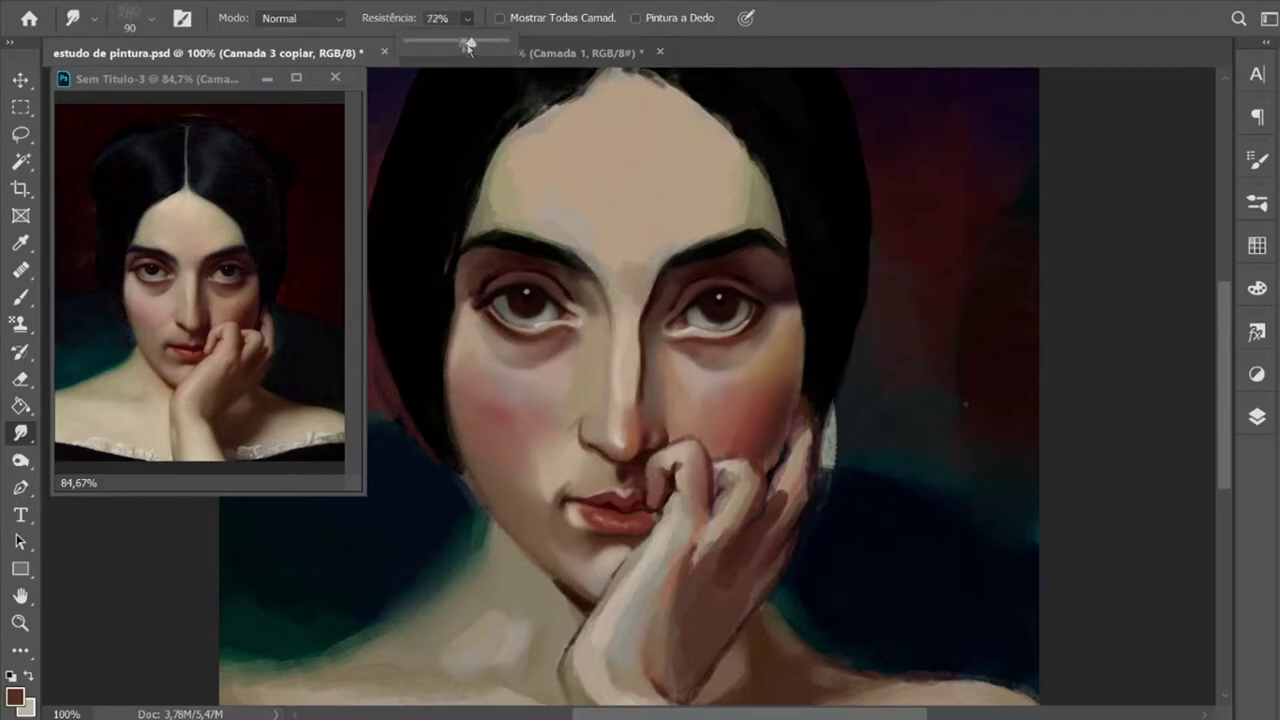
{"action": "left_click_drag", "start_coordinate": [463, 48], "coordinate": [465, 48]}
{"action": "left_click", "coordinate": [462, 29]}
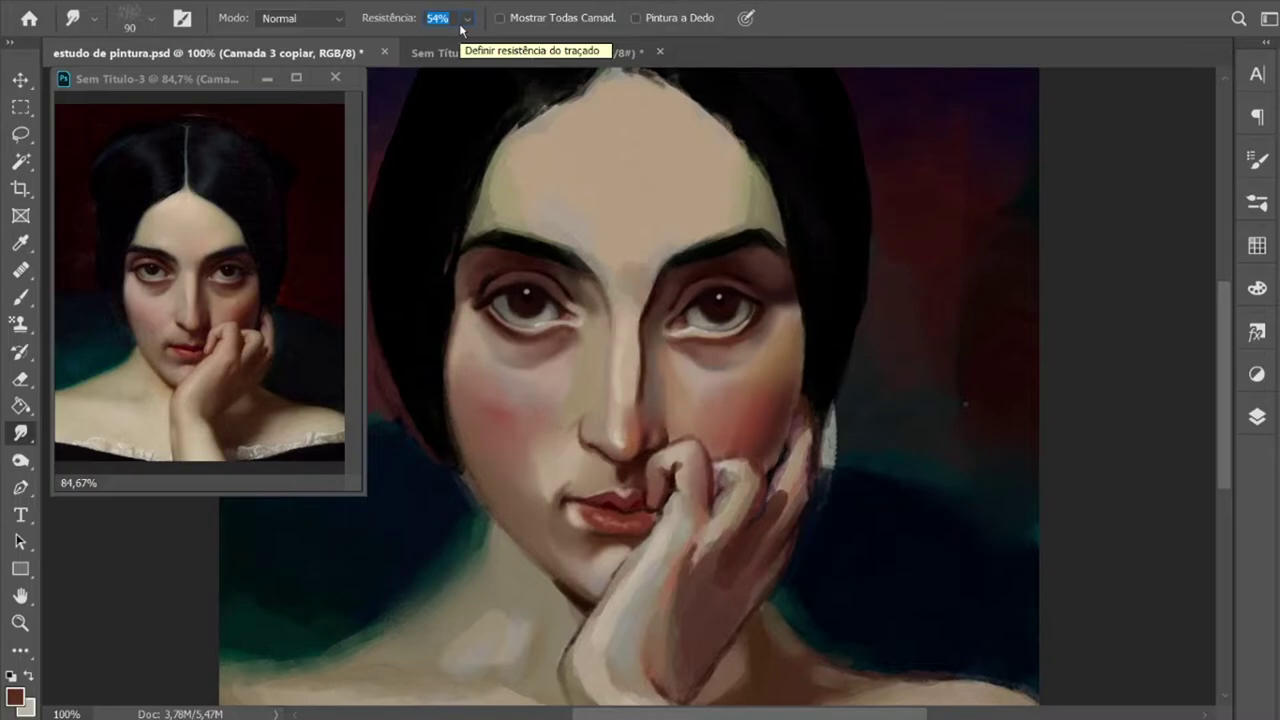
{"action": "left_click", "coordinate": [1252, 202]}
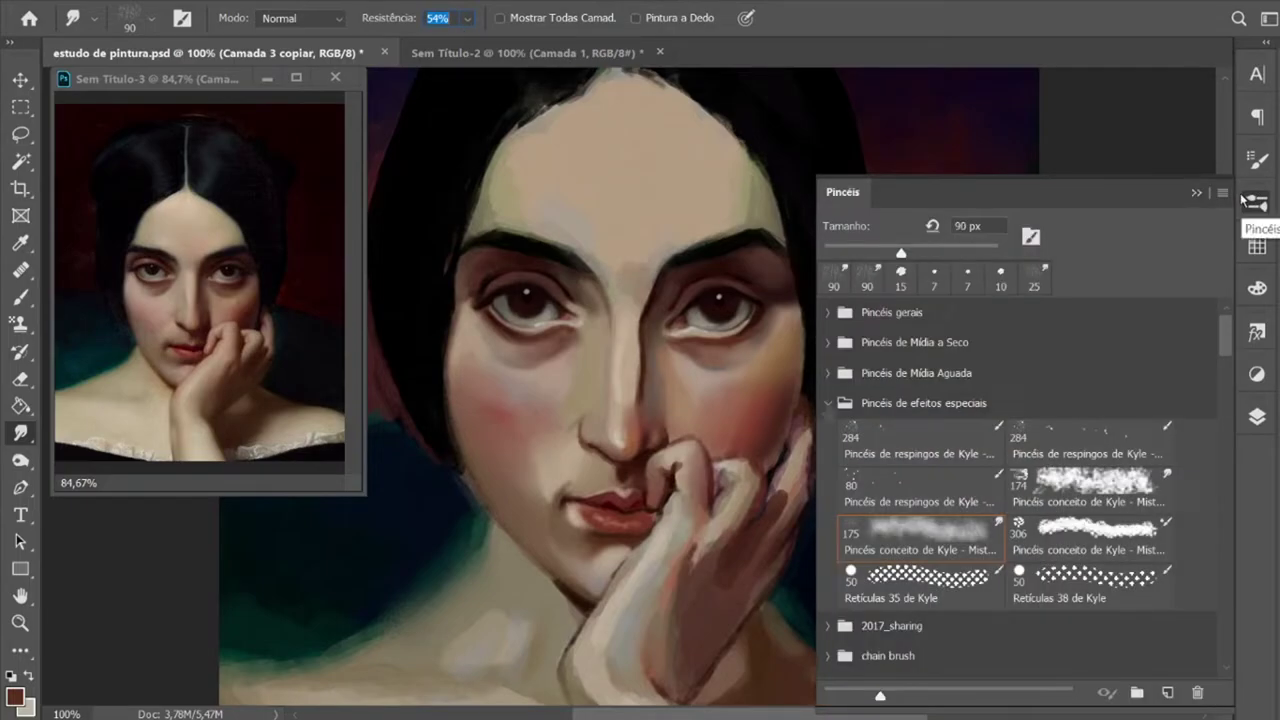
Step: For the Smudge tool, turn off Shape Dynamics and enable pen-pressure Transfer
{"action": "left_click", "coordinate": [830, 403]}
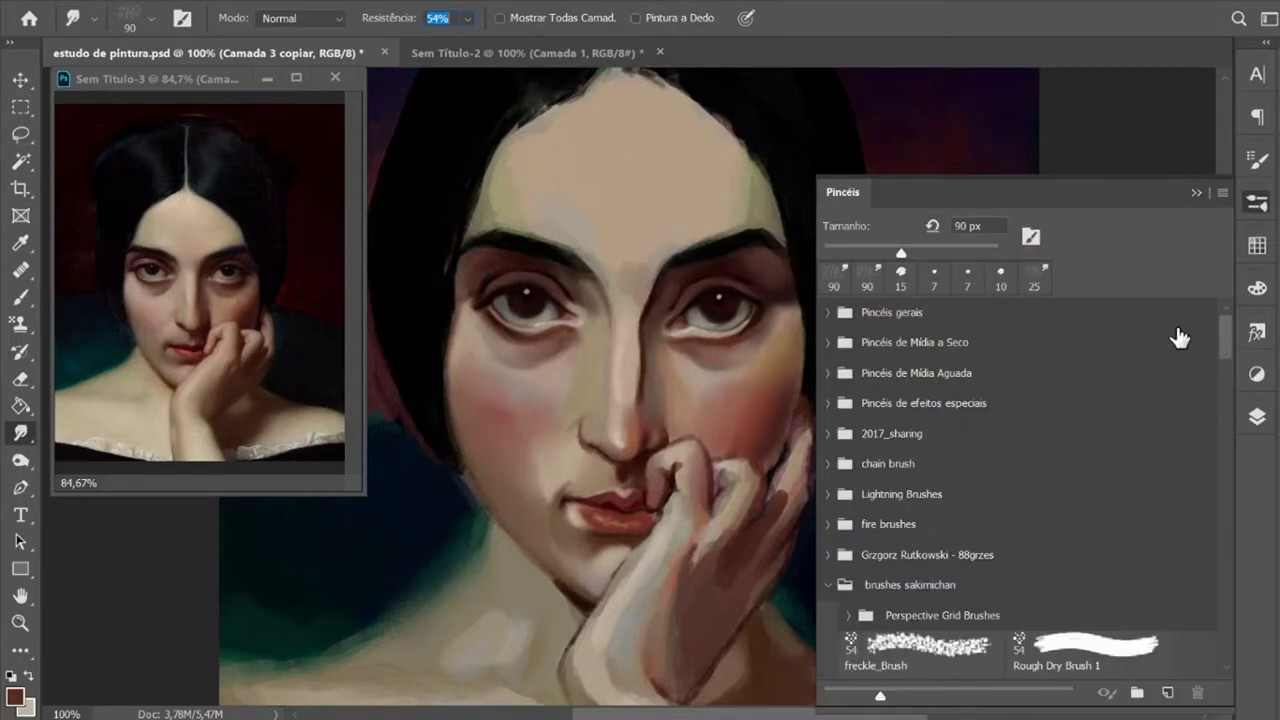
{"action": "left_click", "coordinate": [832, 314]}
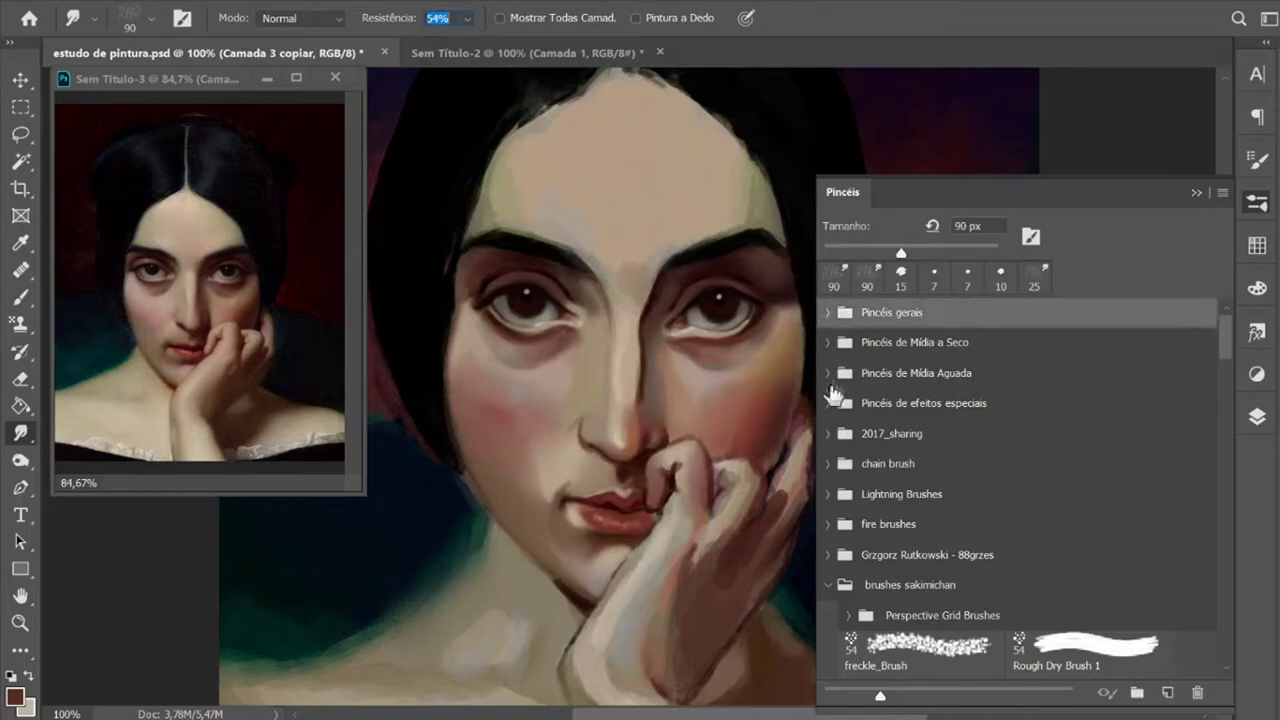
{"action": "left_click", "coordinate": [828, 313]}
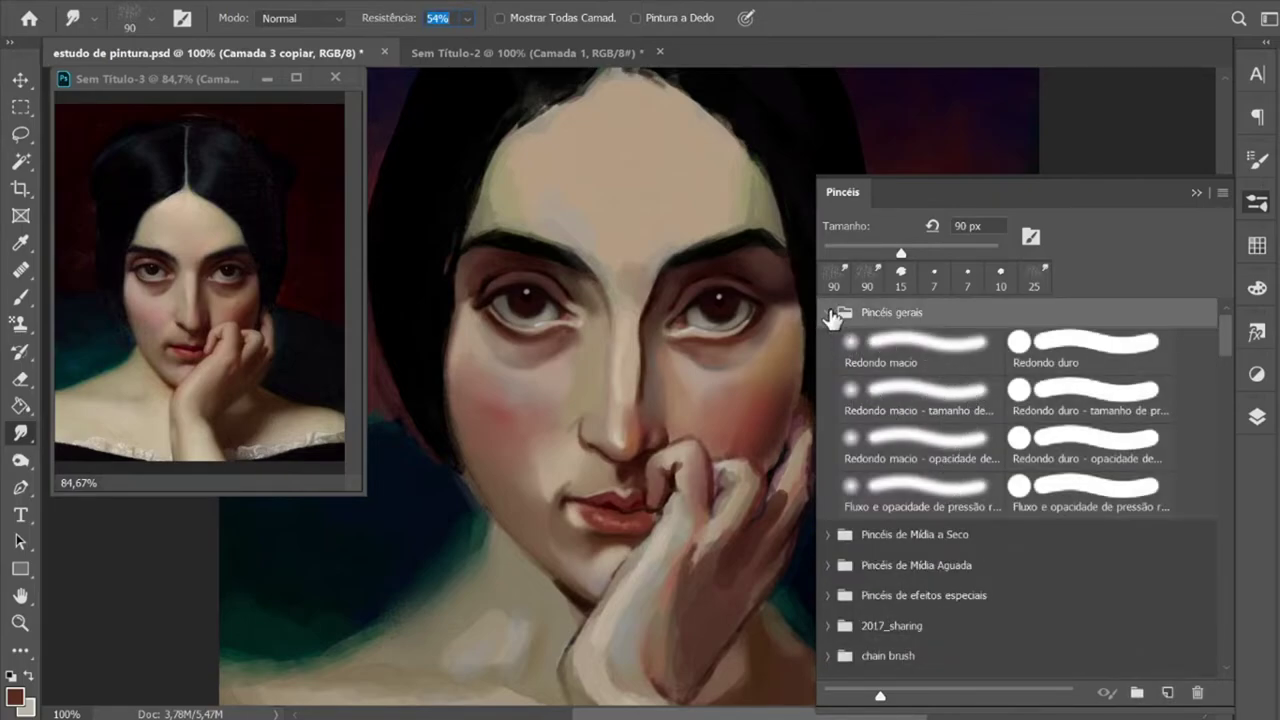
{"action": "left_click", "coordinate": [832, 316]}
{"action": "left_click", "coordinate": [829, 314]}
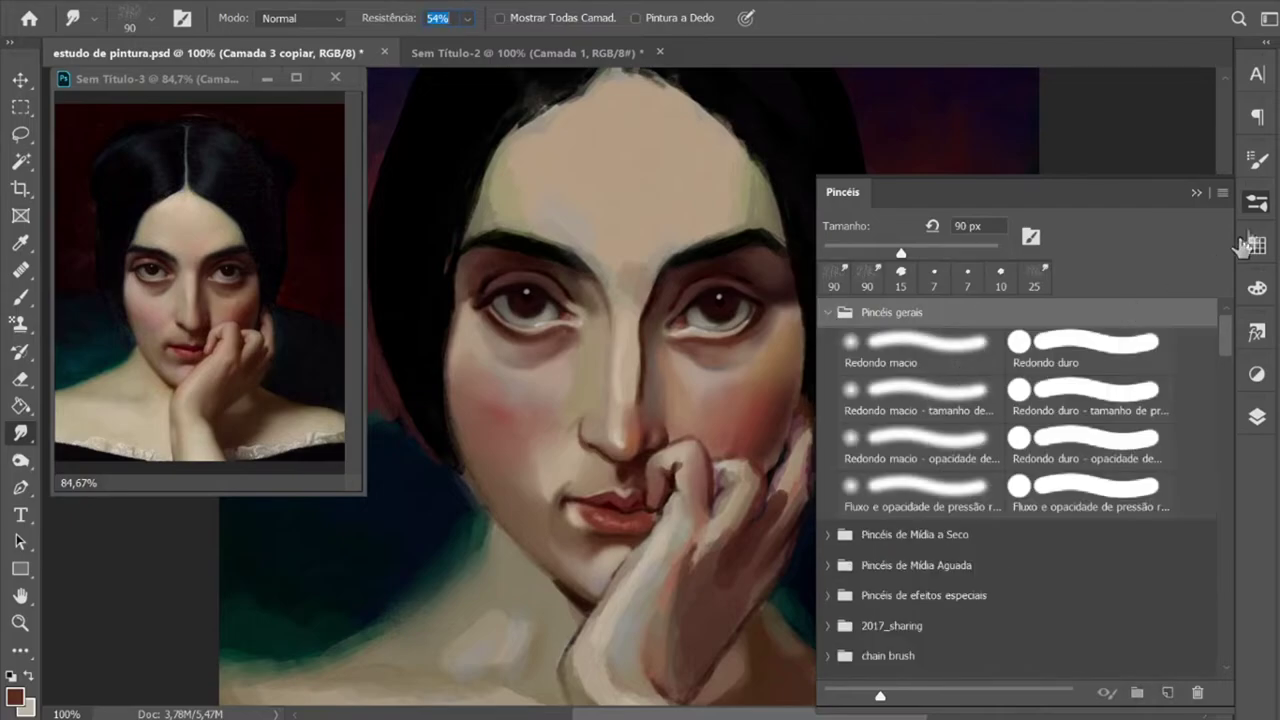
{"action": "left_click", "coordinate": [1257, 202]}
{"action": "left_click", "coordinate": [1257, 160]}
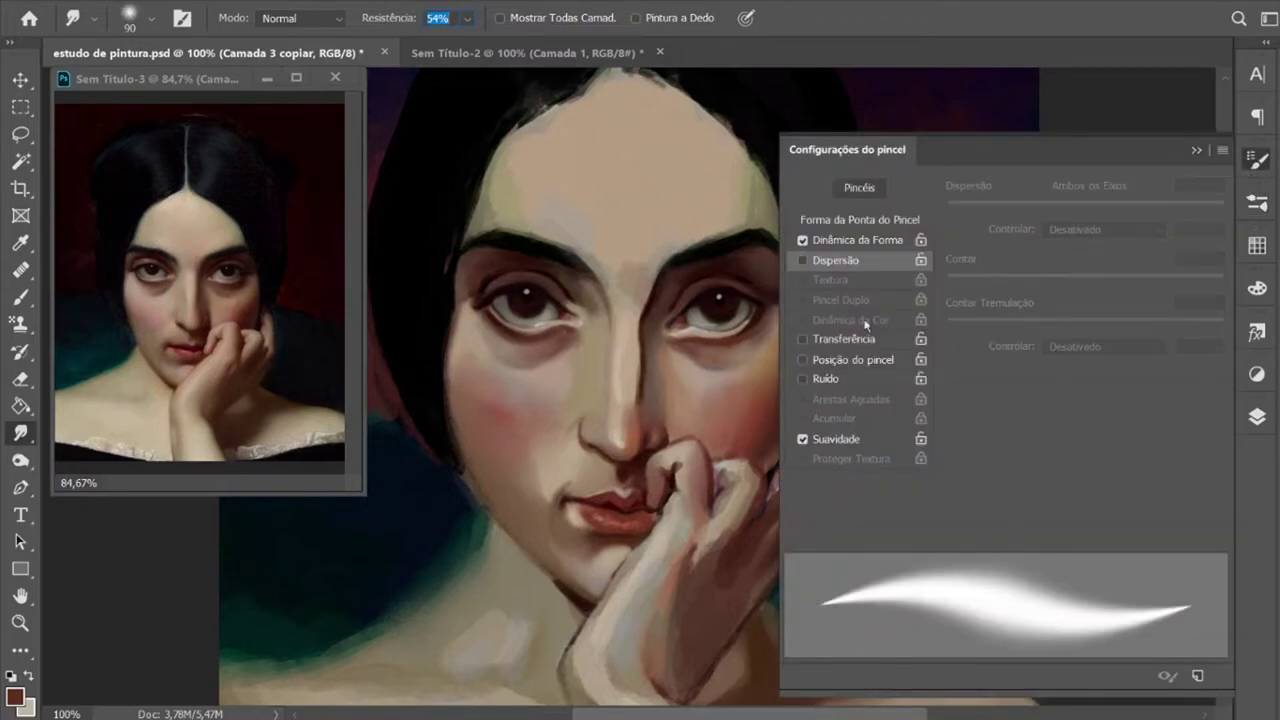
{"action": "left_click", "coordinate": [802, 240]}
{"action": "left_click", "coordinate": [802, 339]}
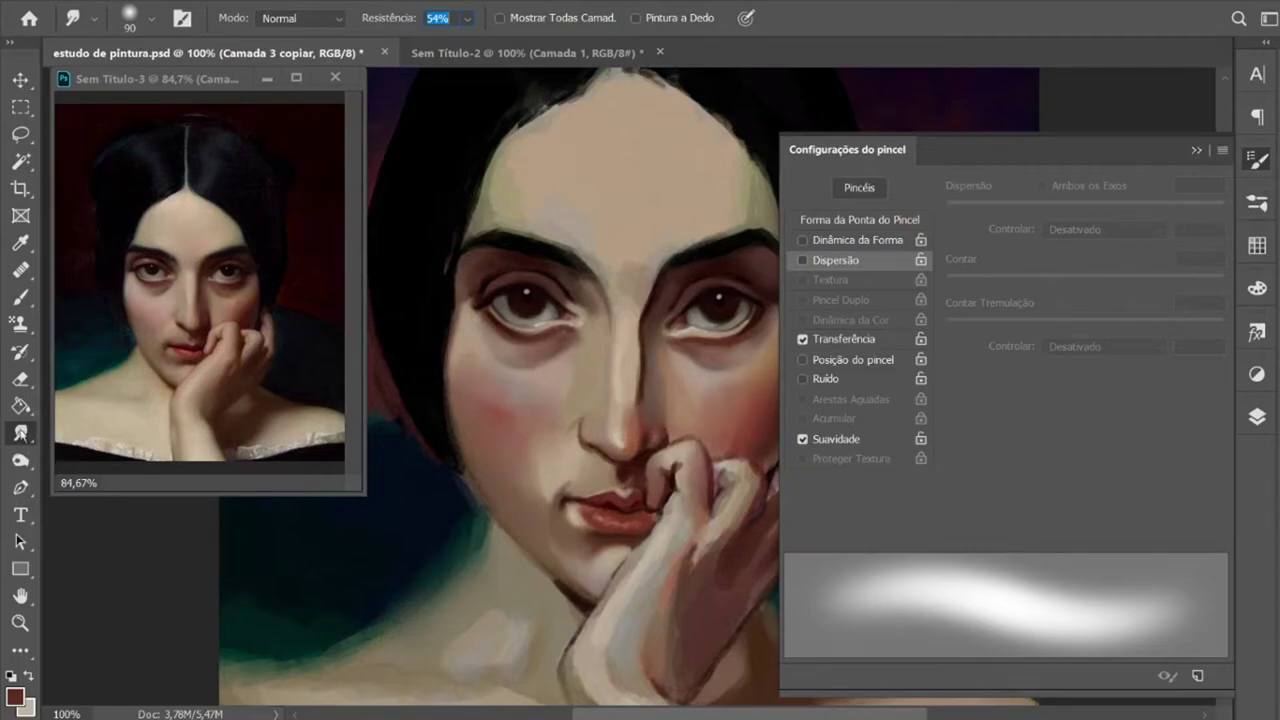
Step: On the paint brush, enable Transfer and enlarge the tip to 60 px
{"action": "left_click", "coordinate": [20, 297]}
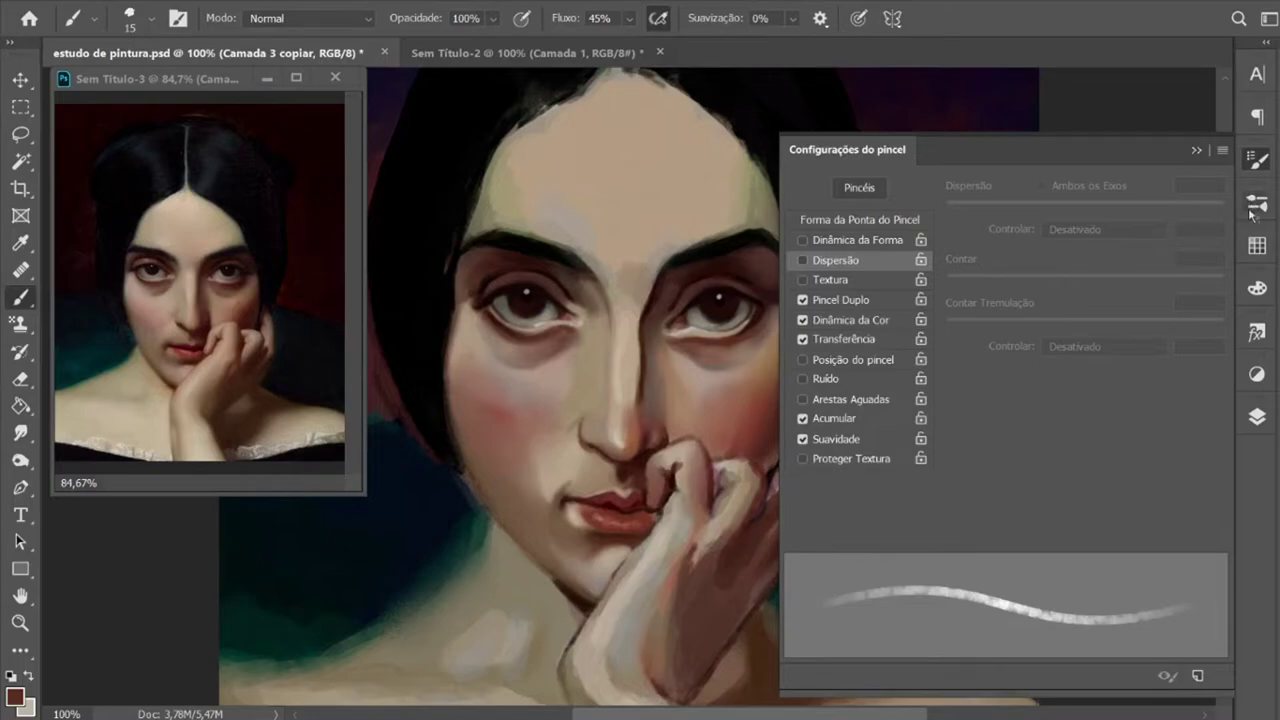
{"action": "left_click", "coordinate": [1250, 210]}
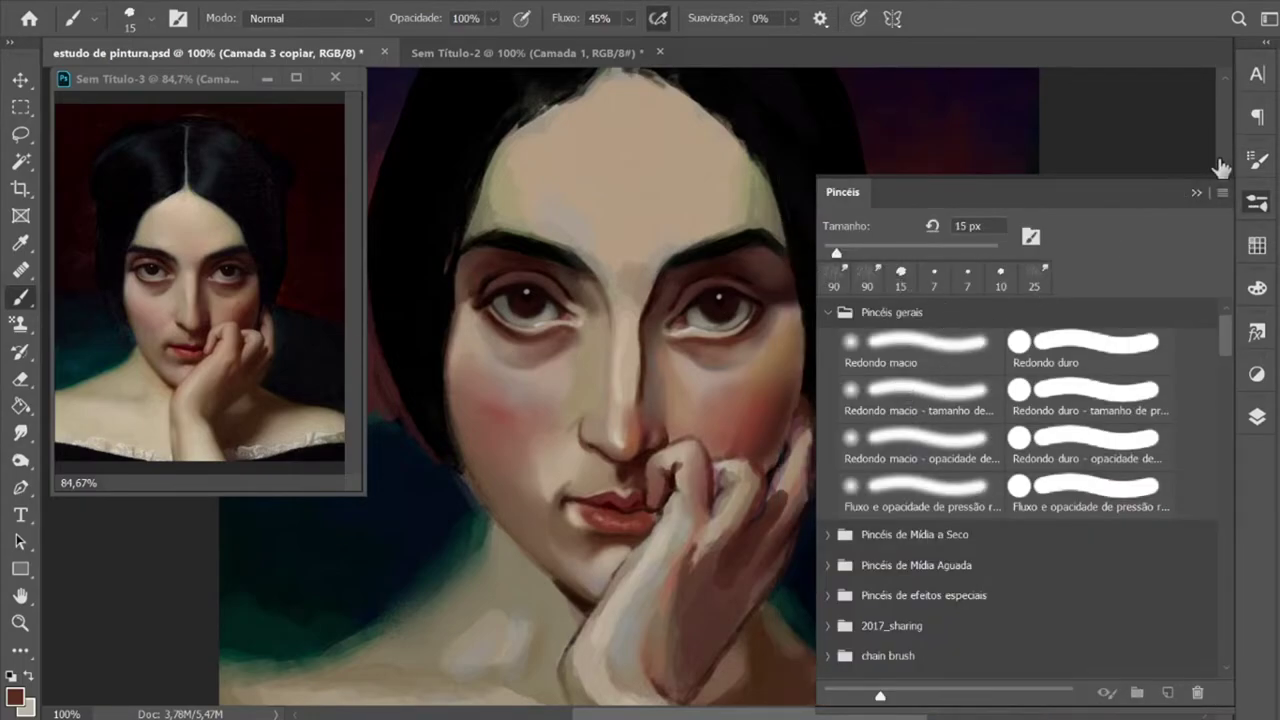
{"action": "left_click", "coordinate": [1257, 160]}
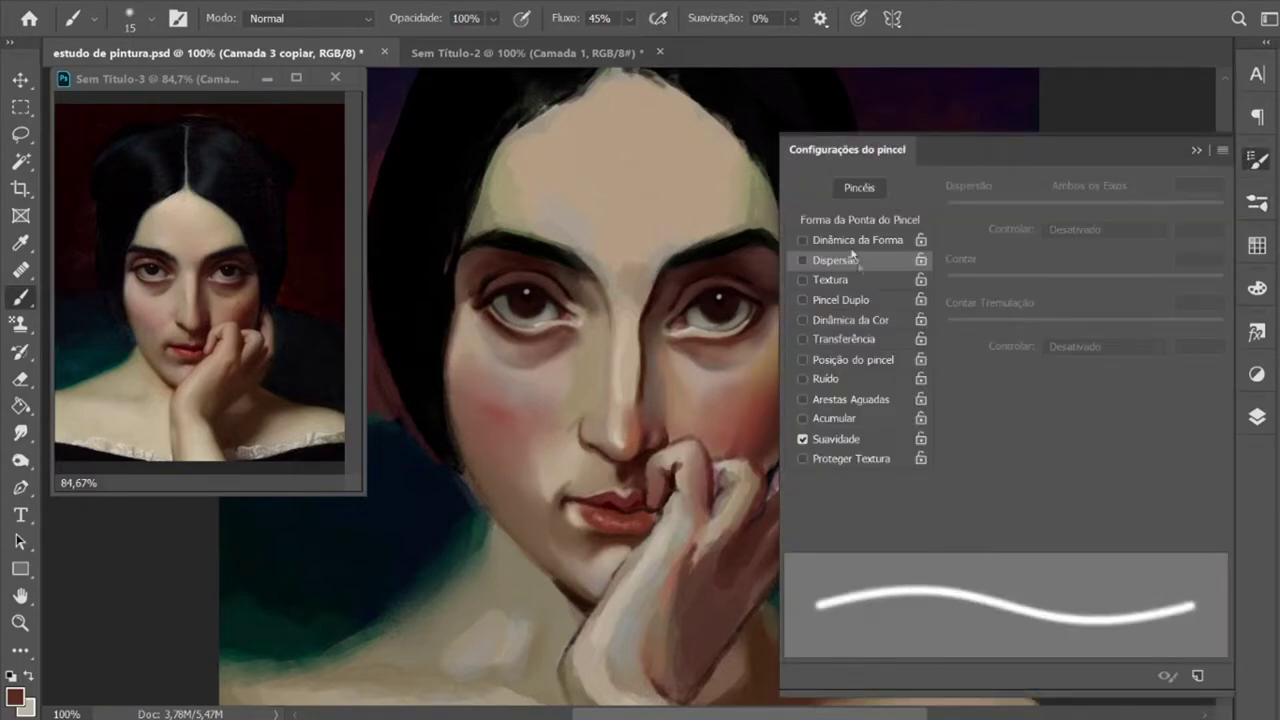
{"action": "left_click", "coordinate": [802, 339]}
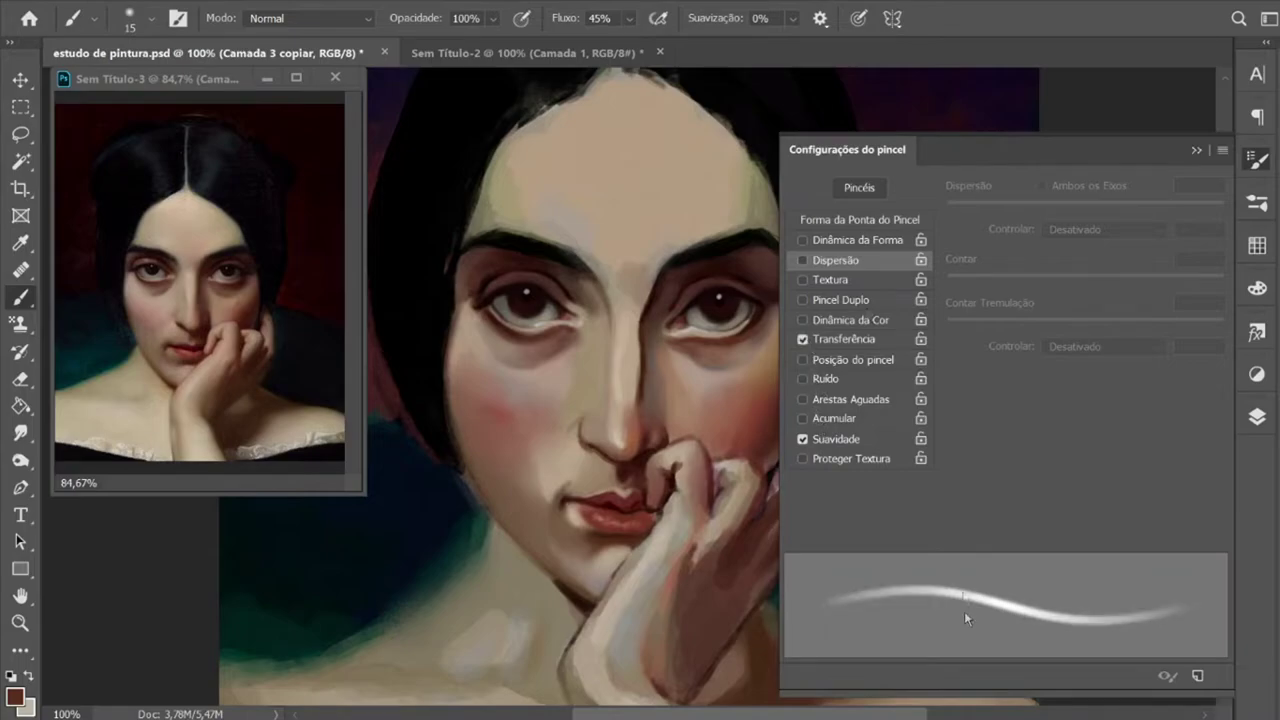
{"action": "left_click", "coordinate": [888, 222]}
{"action": "left_click_drag", "start_coordinate": [995, 331], "coordinate": [1028, 331]}
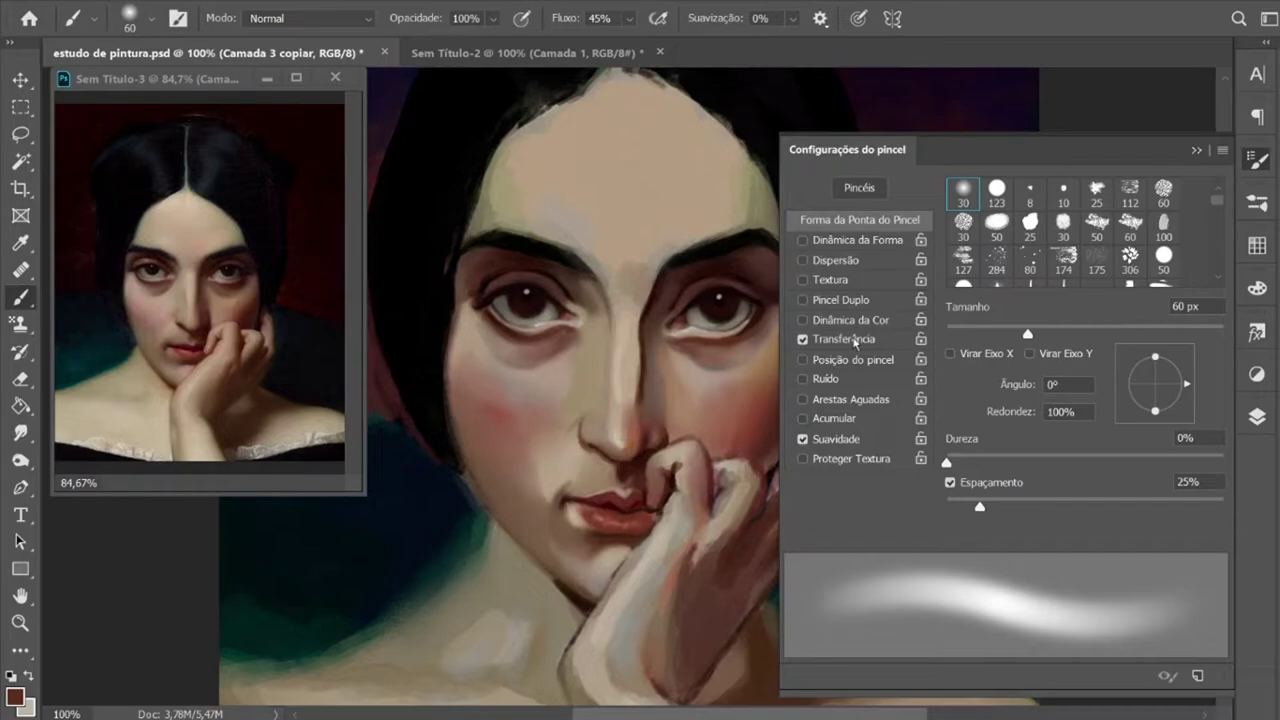
Step: Set the brush's Opacity Jitter to 4% under Pen Pressure, keeping Flow Jitter at 0%
{"action": "left_click", "coordinate": [856, 339]}
{"action": "left_click_drag", "start_coordinate": [947, 209], "coordinate": [1076, 208]}
{"action": "left_click_drag", "start_coordinate": [961, 229], "coordinate": [957, 229]}
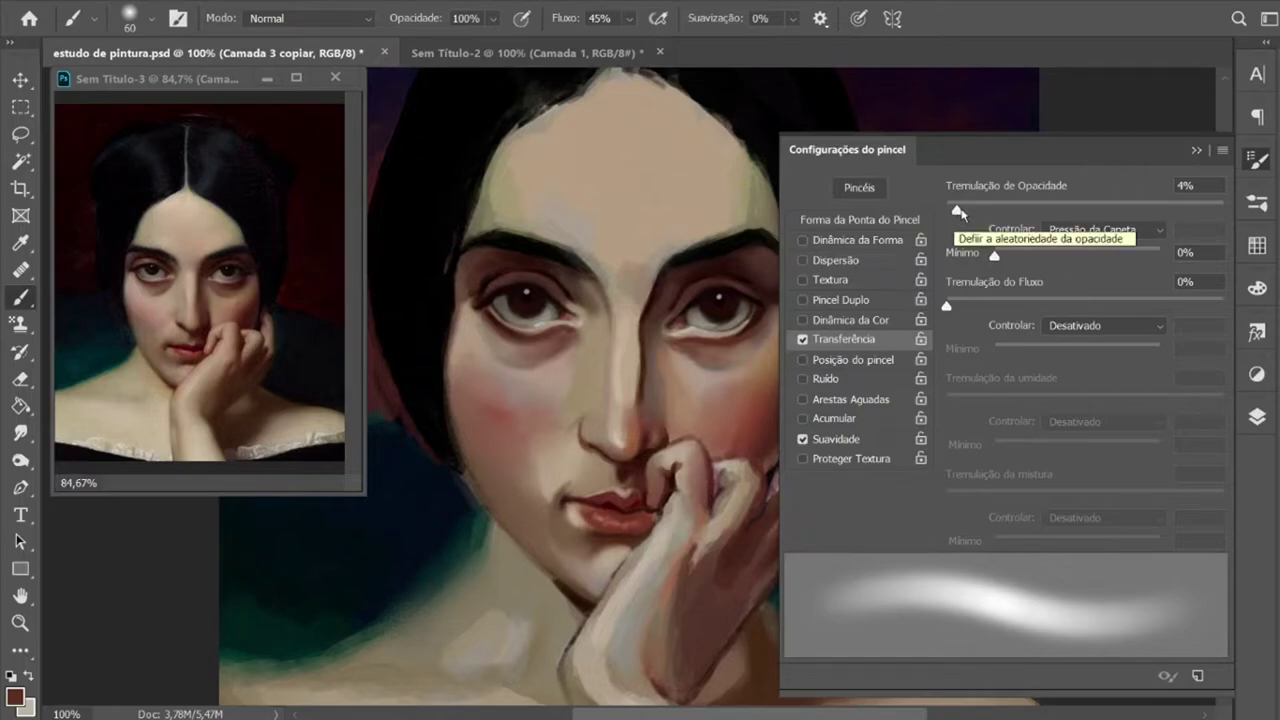
{"action": "left_click_drag", "start_coordinate": [1008, 254], "coordinate": [998, 256]}
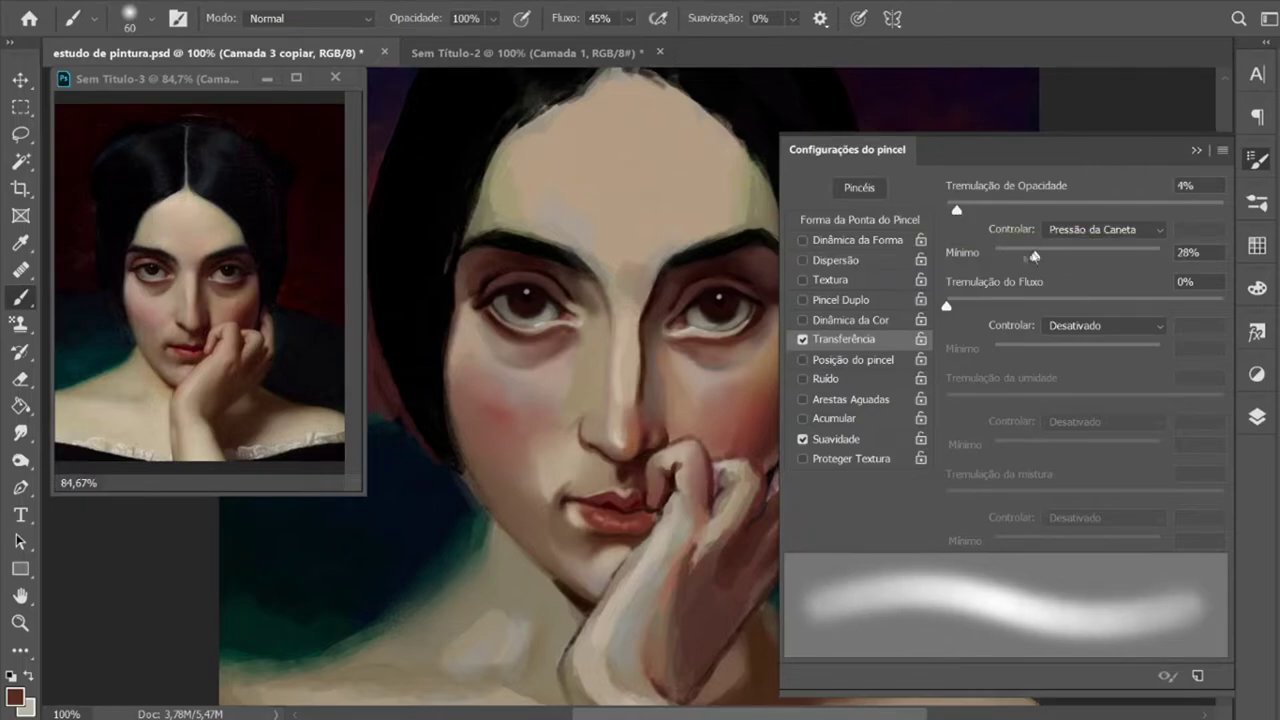
{"action": "left_click_drag", "start_coordinate": [947, 305], "coordinate": [944, 306]}
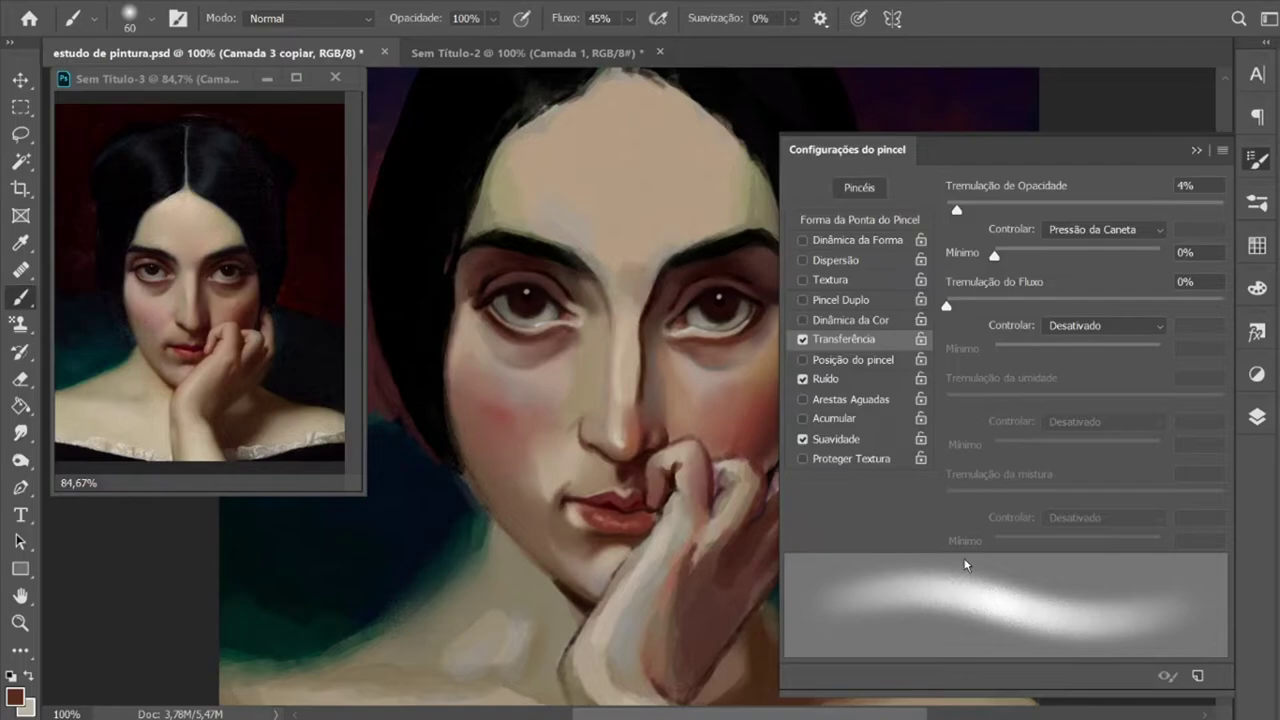
{"action": "left_click", "coordinate": [33, 432]}
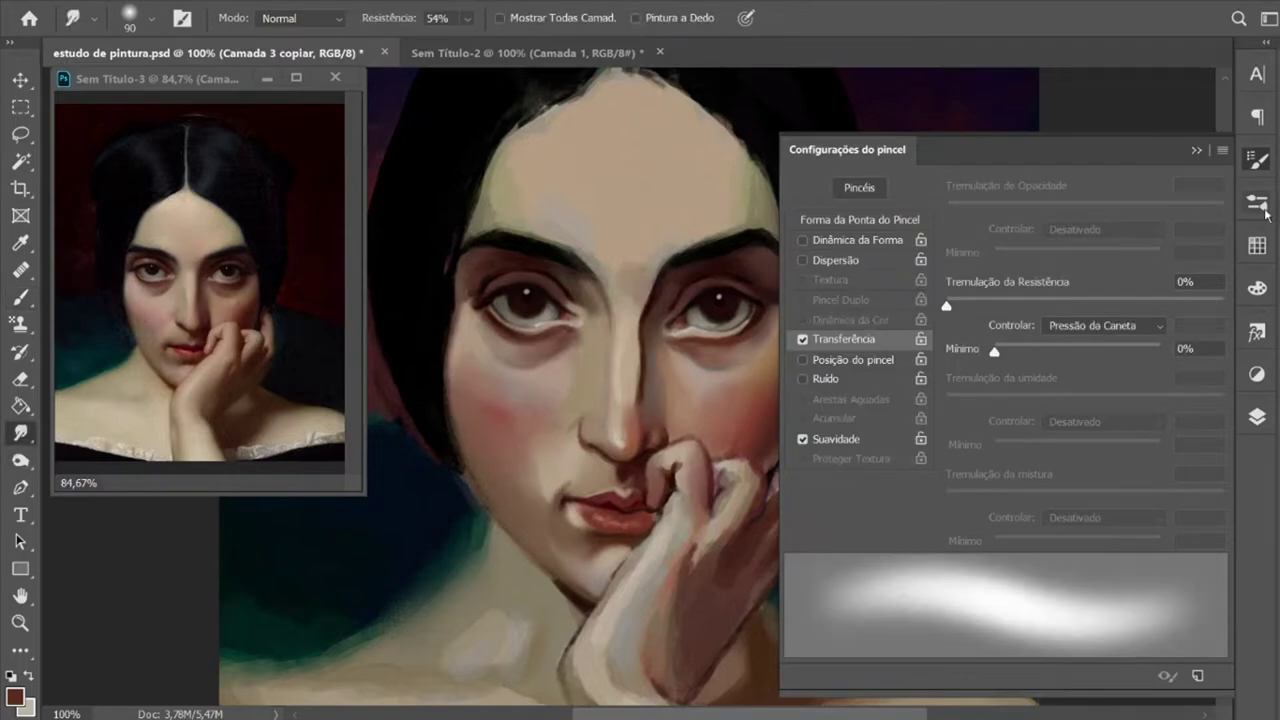
Step: Pick the 90 px smudge preset, then give a soft round brush airbrush build-up and 64% flow
{"action": "left_click", "coordinate": [1257, 202]}
{"action": "left_click", "coordinate": [866, 280]}
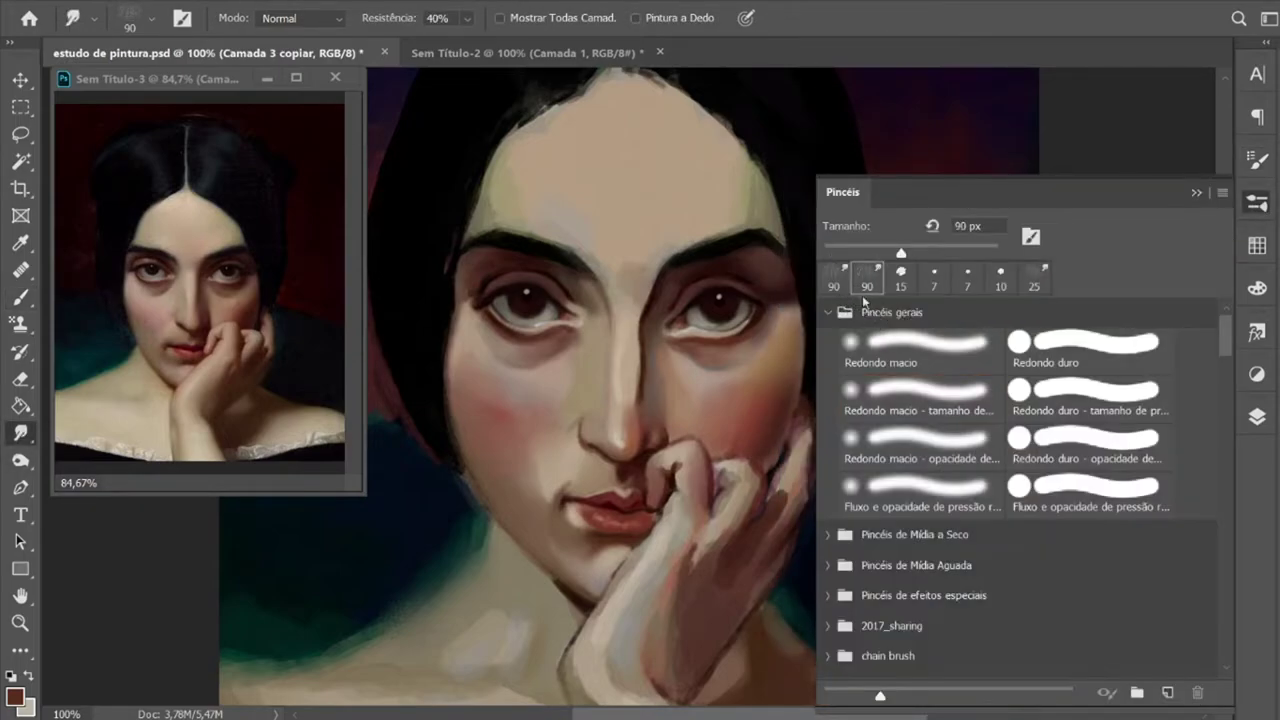
{"action": "key", "text": "b"}
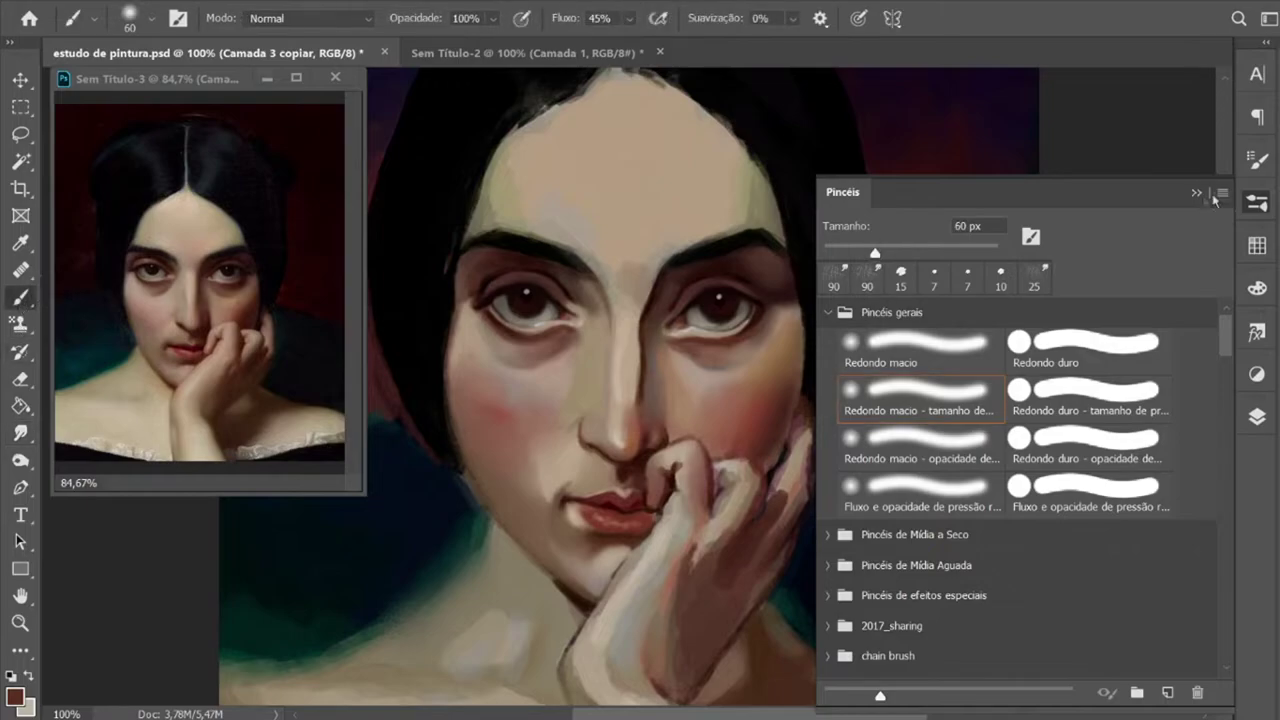
{"action": "left_click", "coordinate": [1196, 192]}
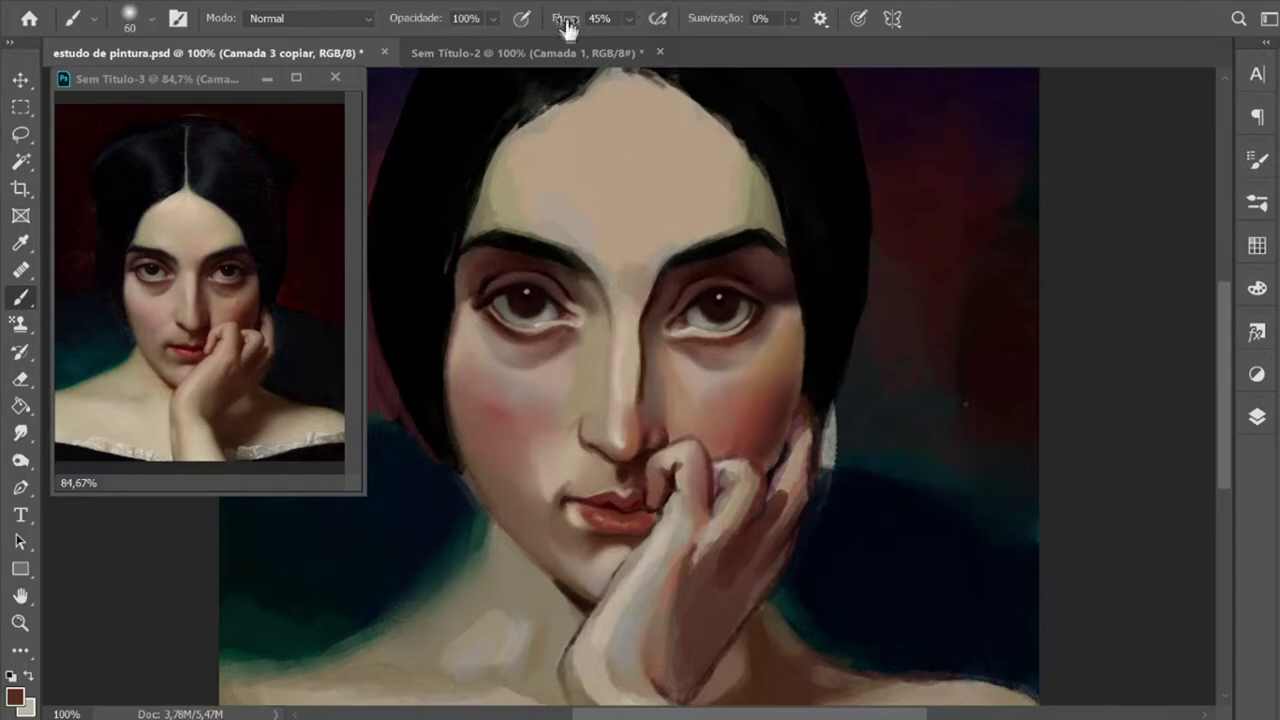
{"action": "left_click", "coordinate": [658, 18]}
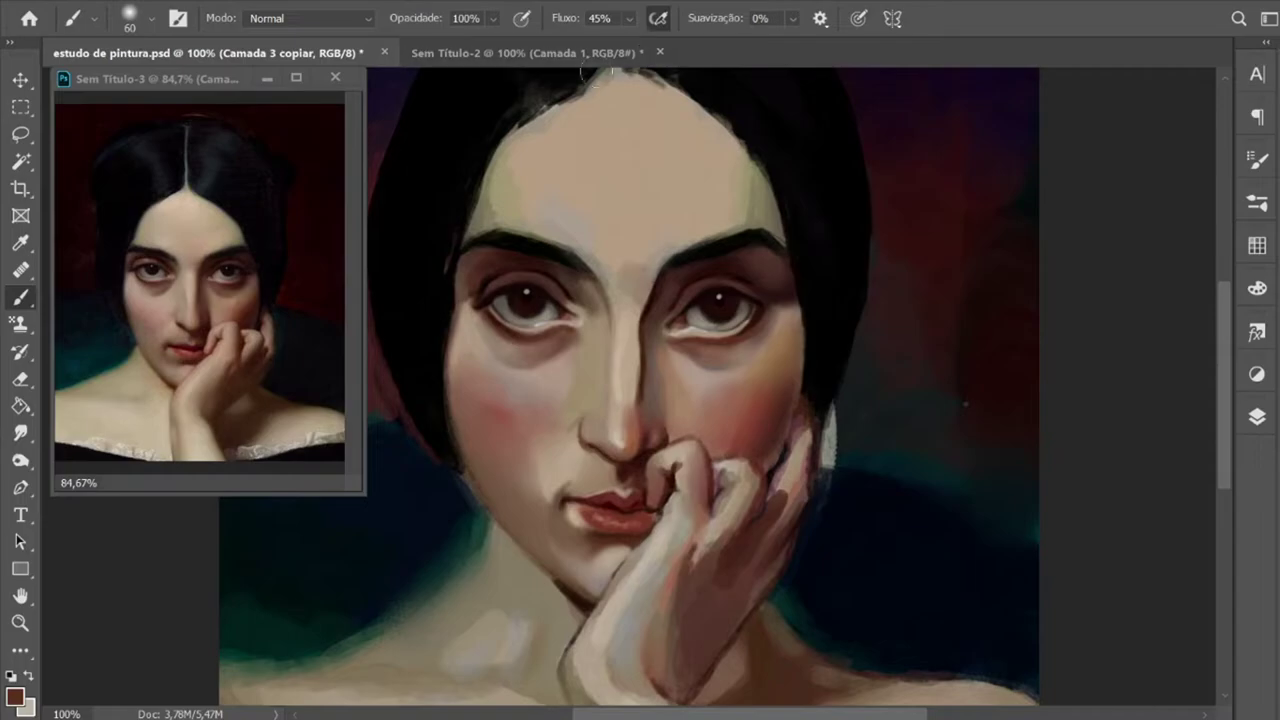
{"action": "left_click", "coordinate": [631, 27]}
{"action": "left_click_drag", "start_coordinate": [645, 43], "coordinate": [671, 57]}
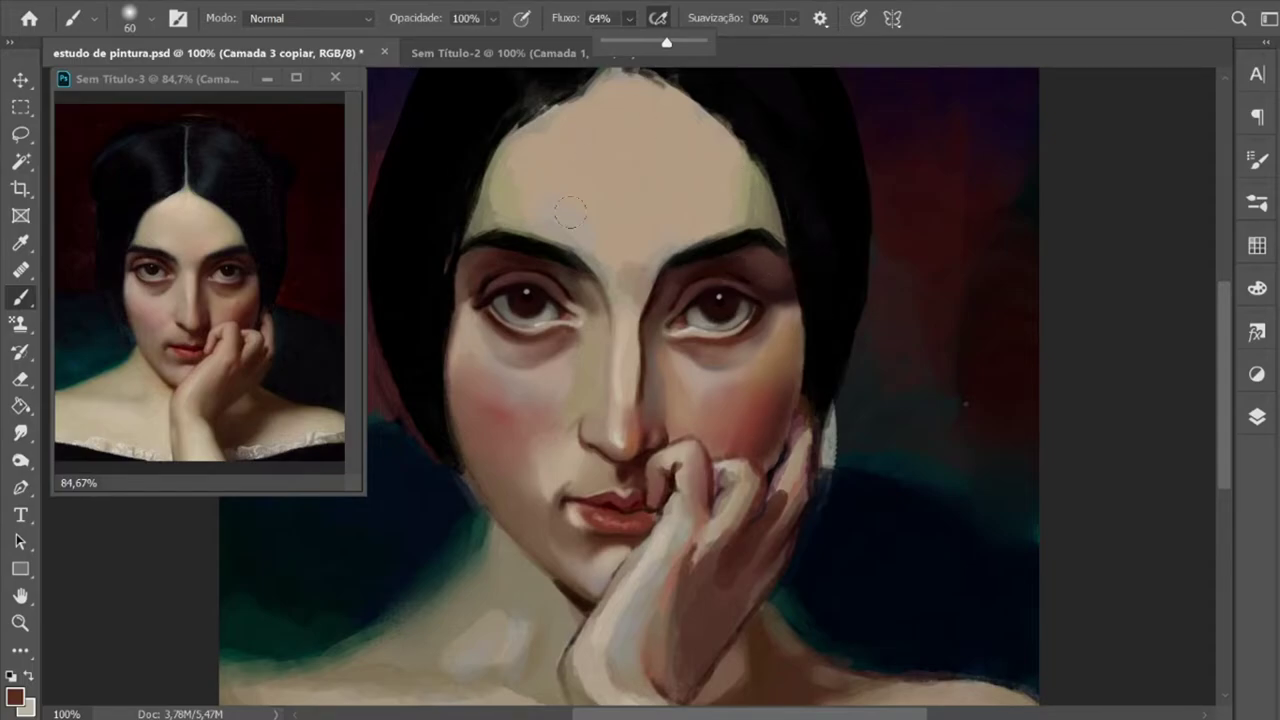
Step: Choose the textured 176 px 'fgnfnfg 1' preset in the Brushes panel
{"action": "key", "text": "F5"}
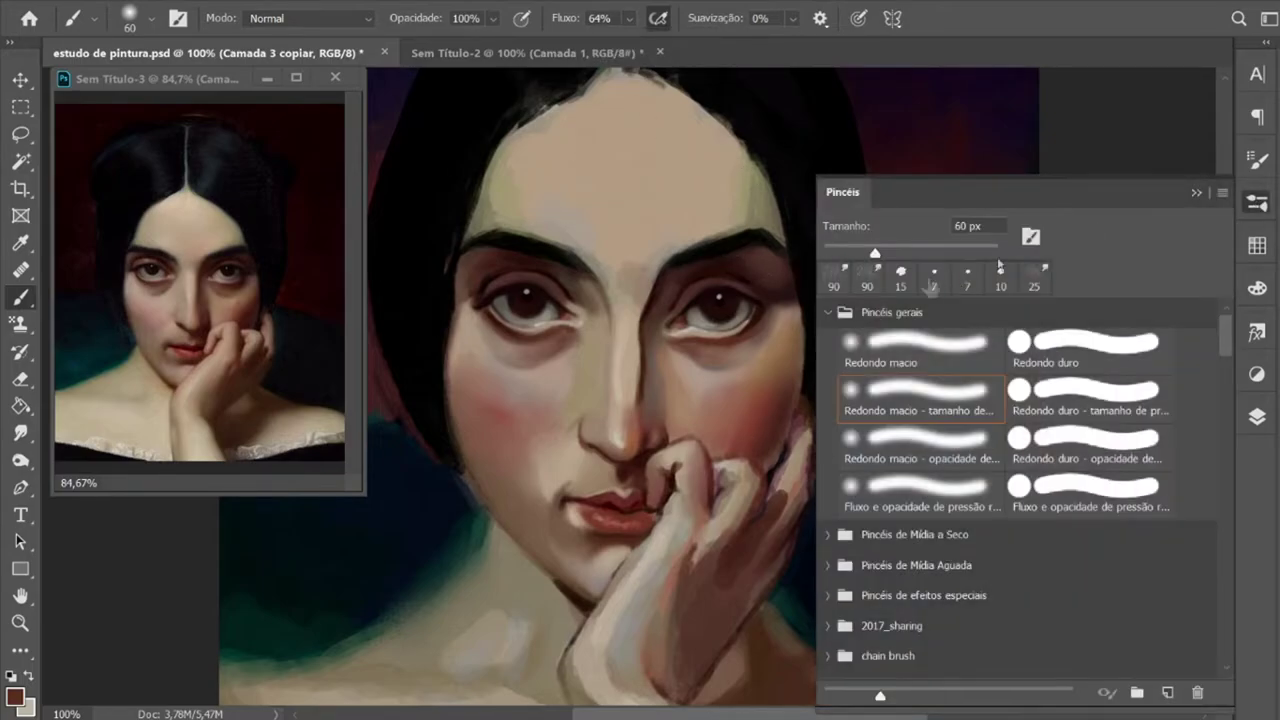
{"action": "left_click", "coordinate": [828, 318]}
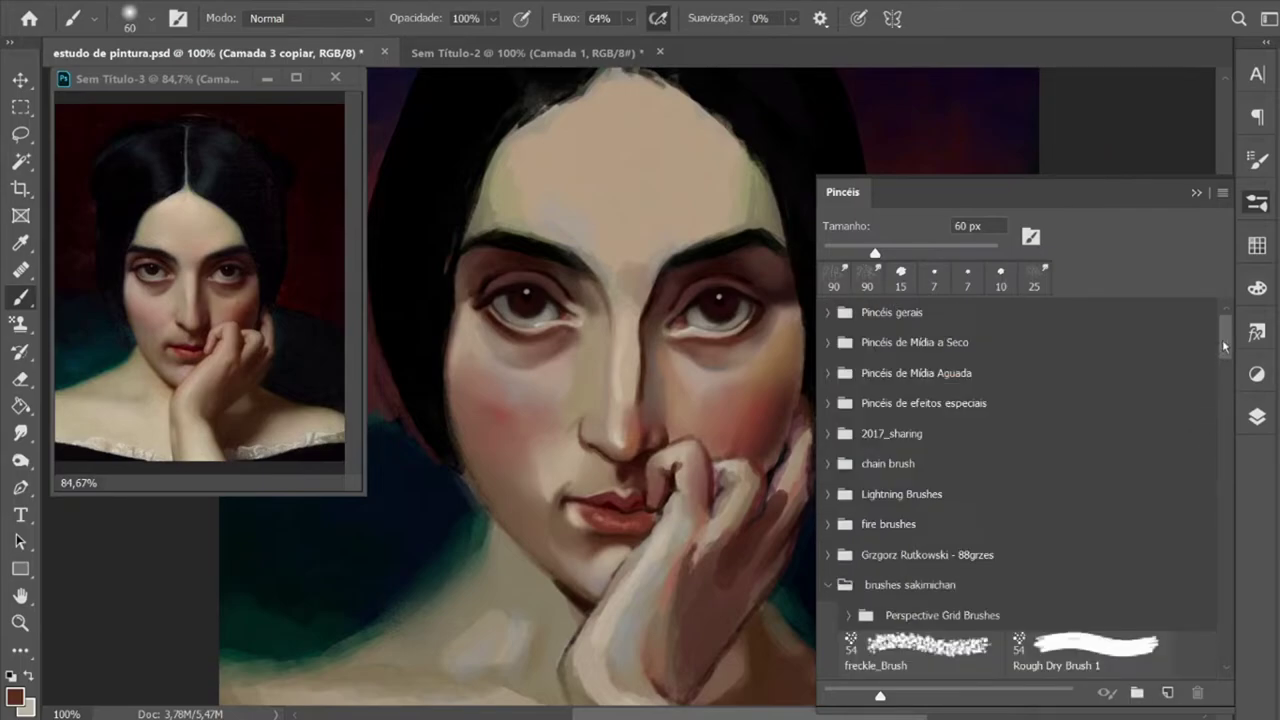
{"action": "scroll", "coordinate": [1210, 597], "scroll_direction": "down", "scroll_amount": 5}
{"action": "scroll", "coordinate": [1210, 597], "scroll_direction": "down", "scroll_amount": 5}
{"action": "scroll", "coordinate": [1210, 597], "scroll_direction": "down", "scroll_amount": 3}
{"action": "scroll", "coordinate": [1150, 560], "scroll_direction": "up", "scroll_amount": 15}
{"action": "left_click_drag", "start_coordinate": [1224, 337], "coordinate": [1224, 615]}
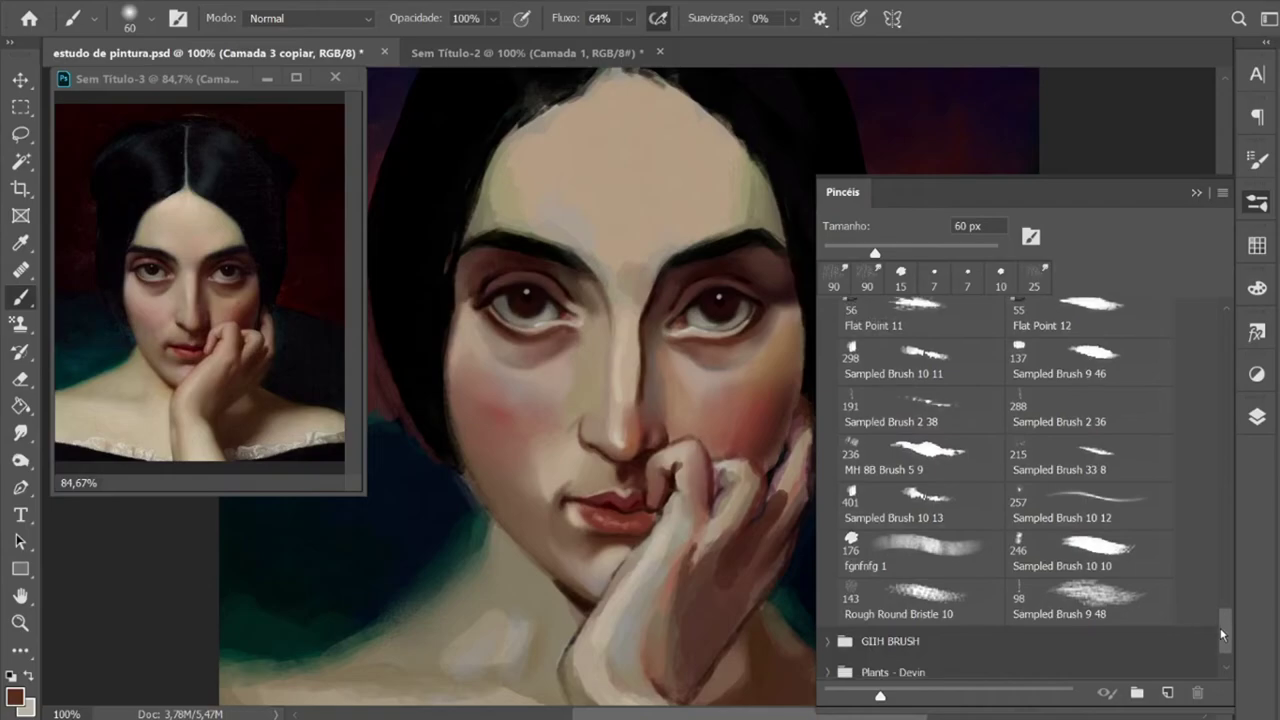
{"action": "left_click", "coordinate": [905, 522]}
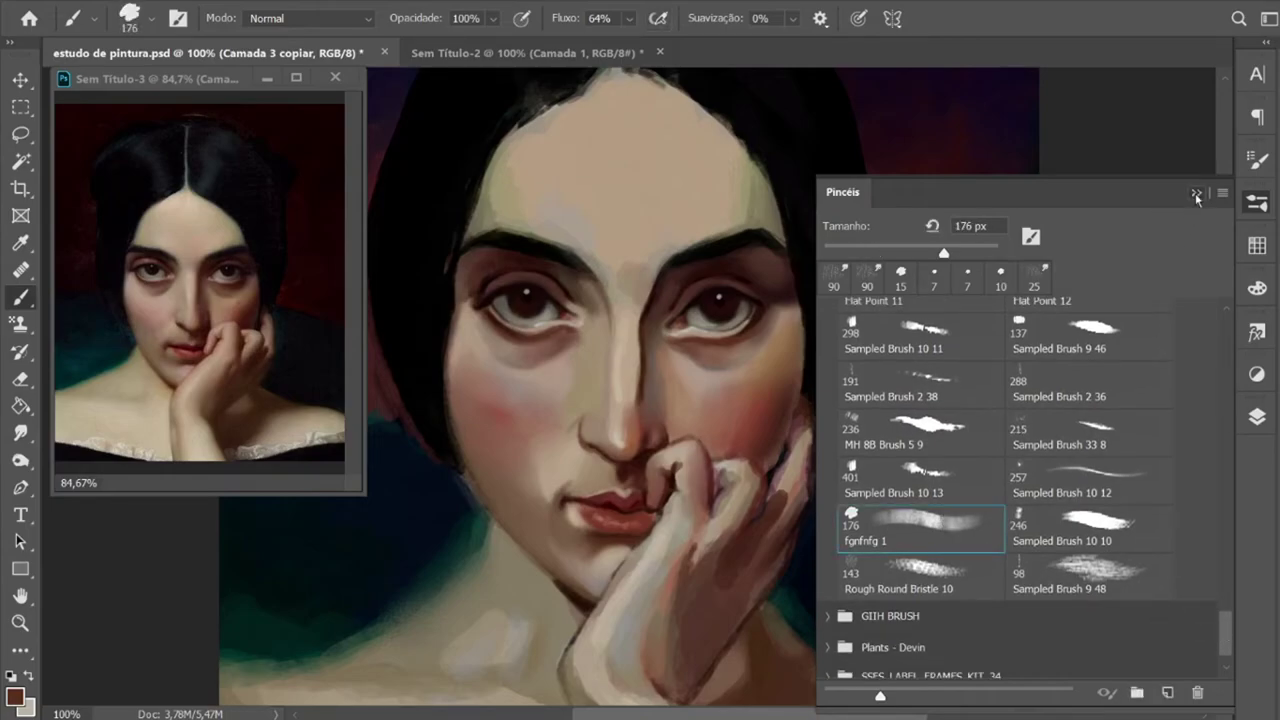
{"action": "left_click", "coordinate": [1196, 192]}
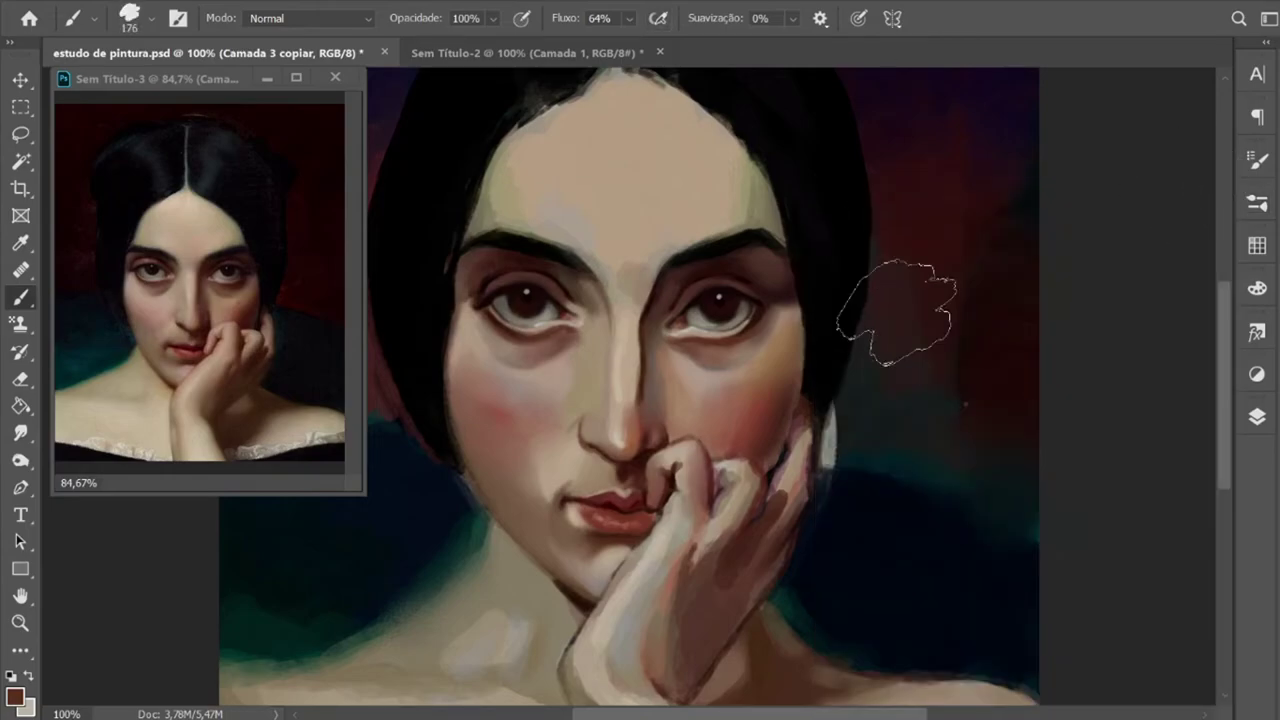
{"action": "key", "text": "bracketleft"}
{"action": "key", "text": "bracketleft"}
{"action": "key", "text": "bracketleft"}
{"action": "key", "text": "bracketleft"}
{"action": "key", "text": "bracketleft"}
{"action": "key", "text": "bracketleft"}
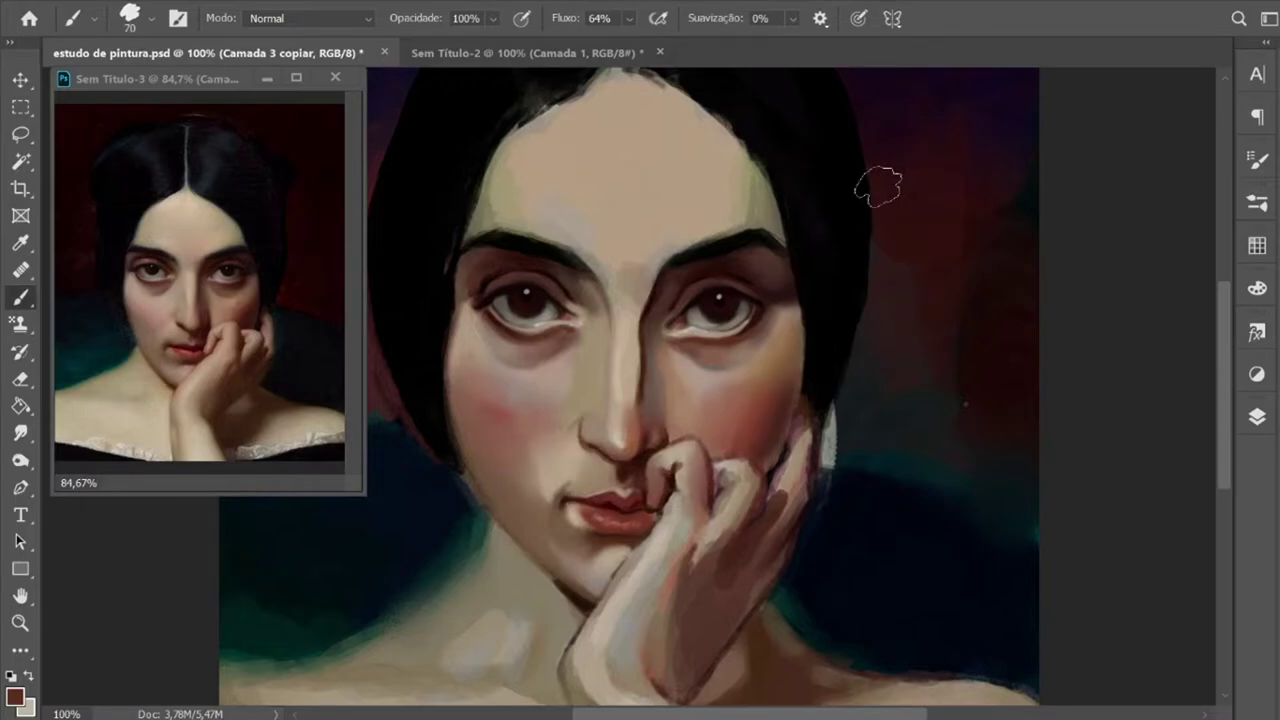
{"action": "left_click", "coordinate": [30, 680]}
{"action": "mouse_move", "coordinate": [914, 349]}
{"action": "left_mouse_down"}
{"action": "mouse_move", "coordinate": [932, 160]}
{"action": "mouse_move", "coordinate": [925, 410]}
{"action": "left_mouse_up"}
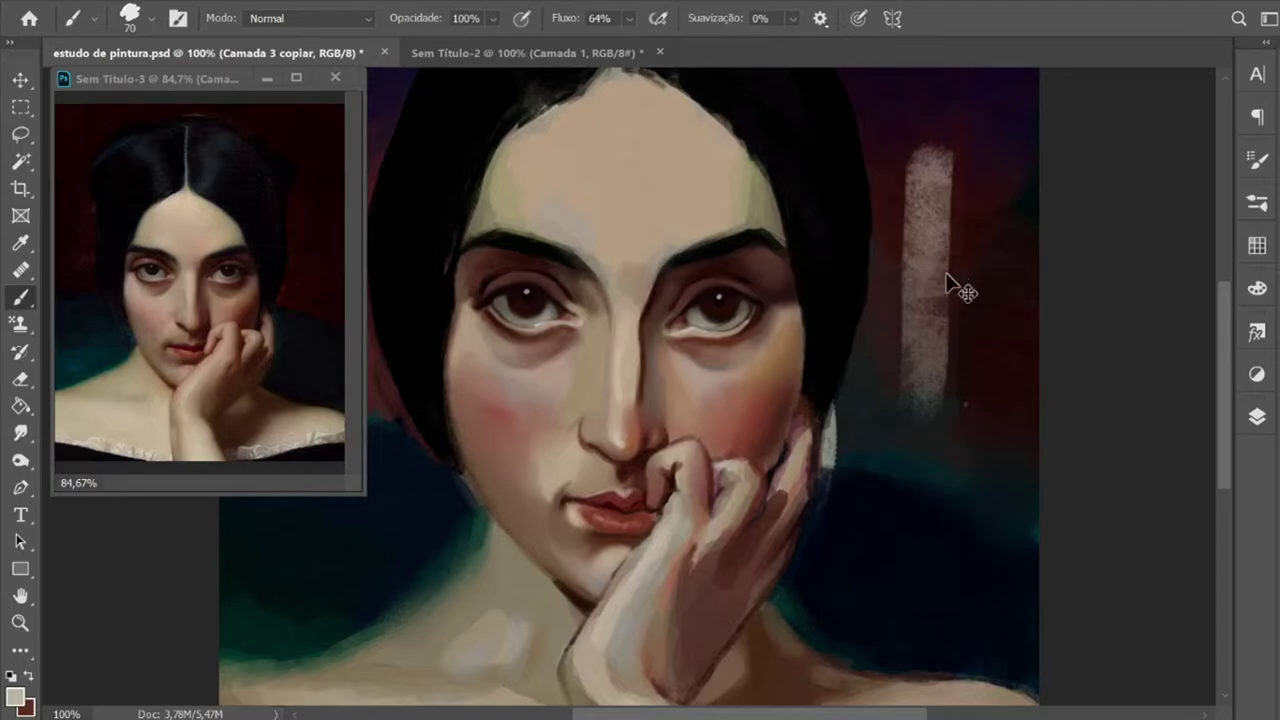
{"action": "key", "text": "ctrl+z"}
{"action": "key", "text": "ctrl+z"}
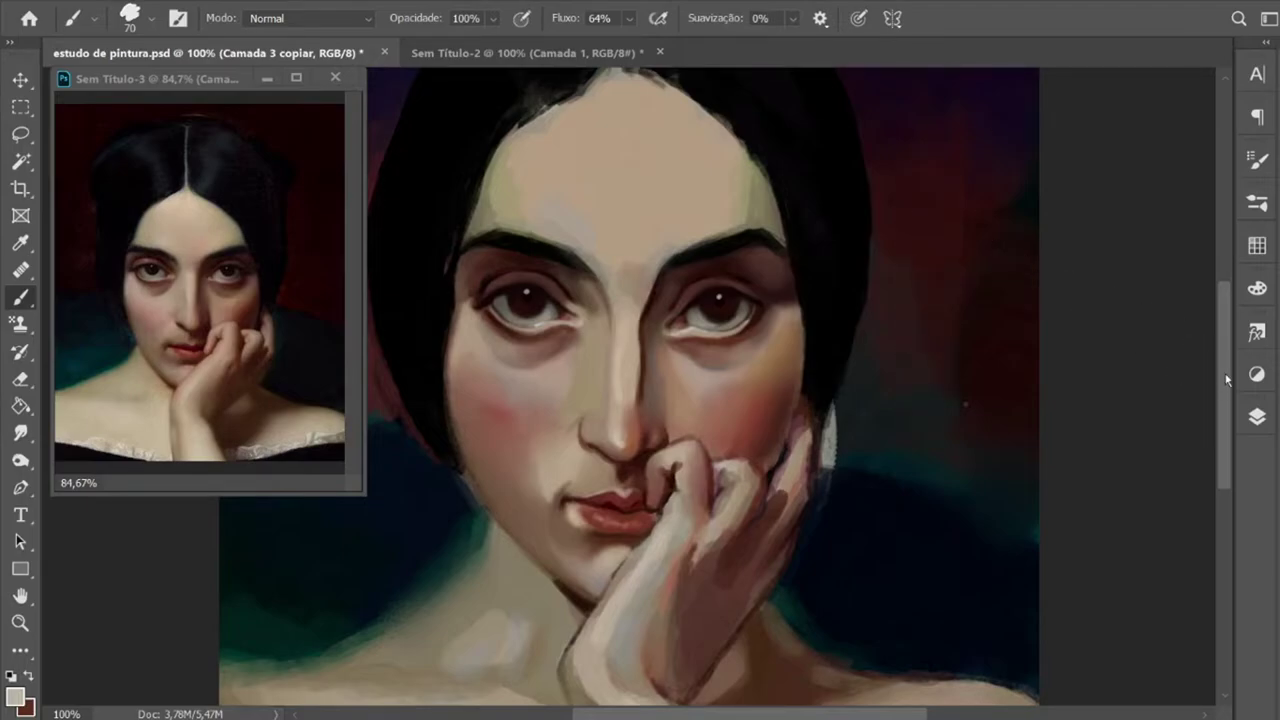
{"action": "left_click_drag", "start_coordinate": [1222, 343], "coordinate": [1231, 298]}
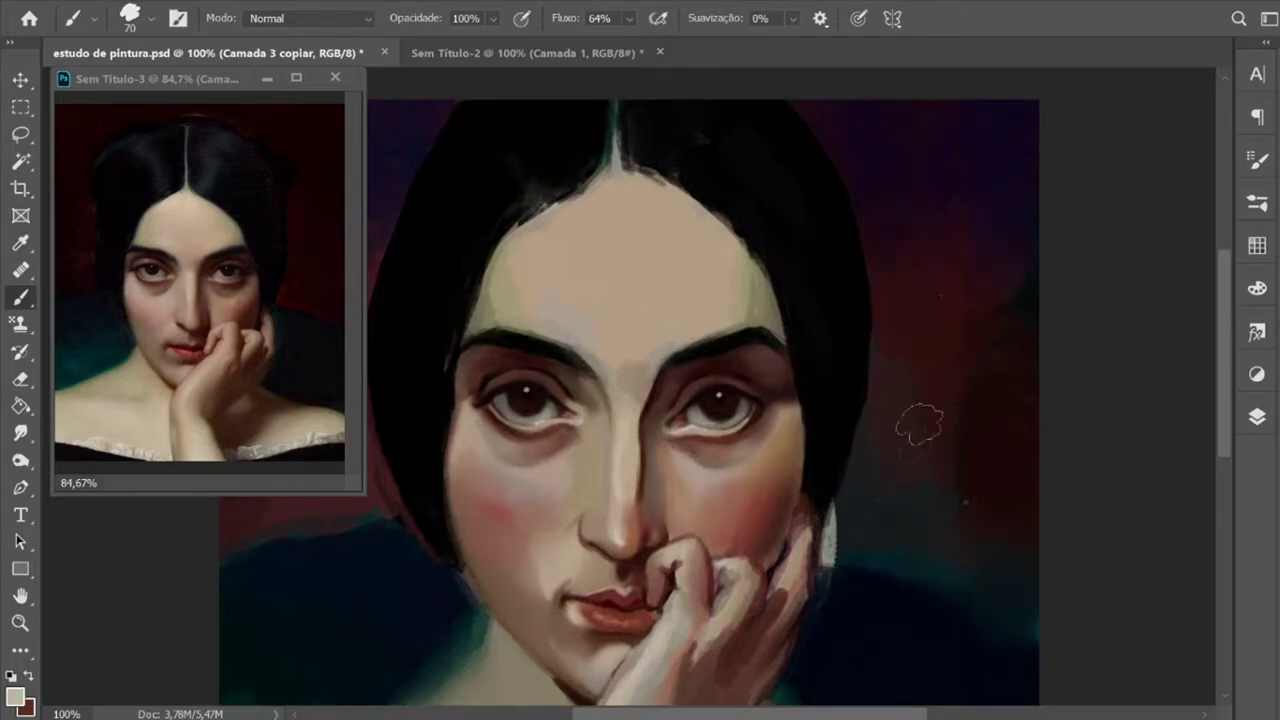
{"action": "left_click_drag", "start_coordinate": [1225, 280], "coordinate": [1226, 315]}
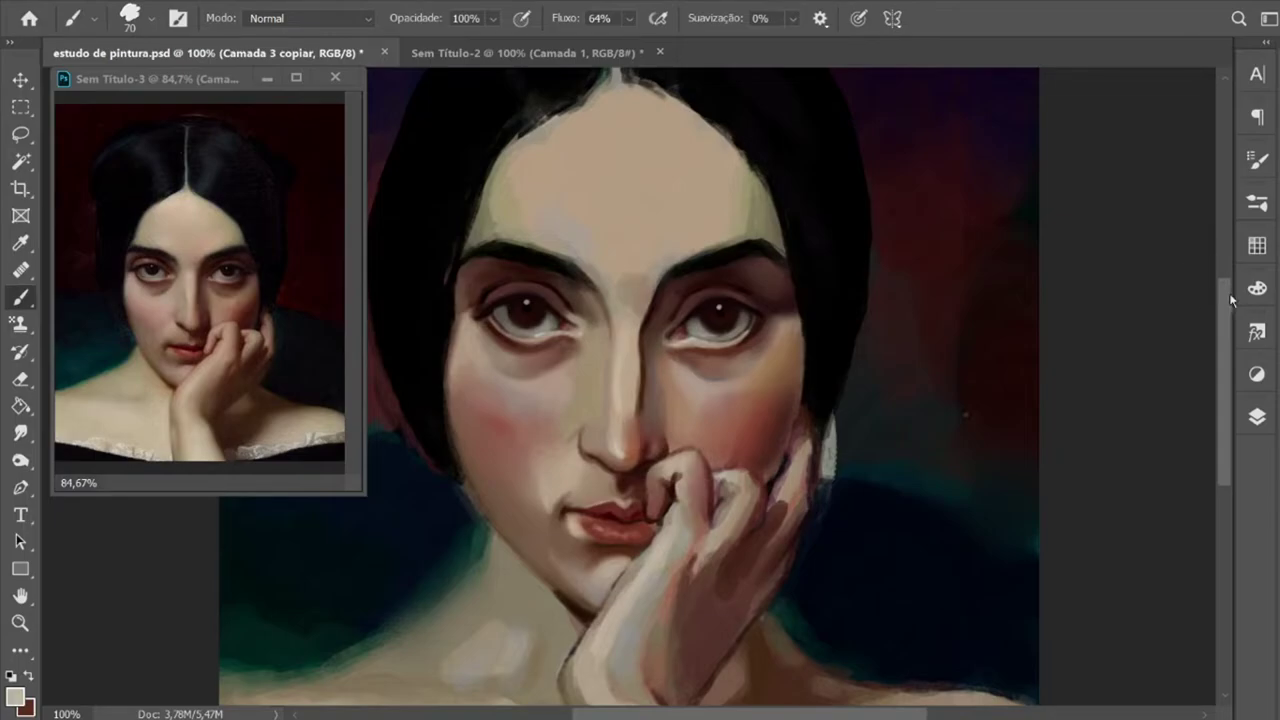
{"action": "left_click_drag", "start_coordinate": [1232, 300], "coordinate": [1232, 290]}
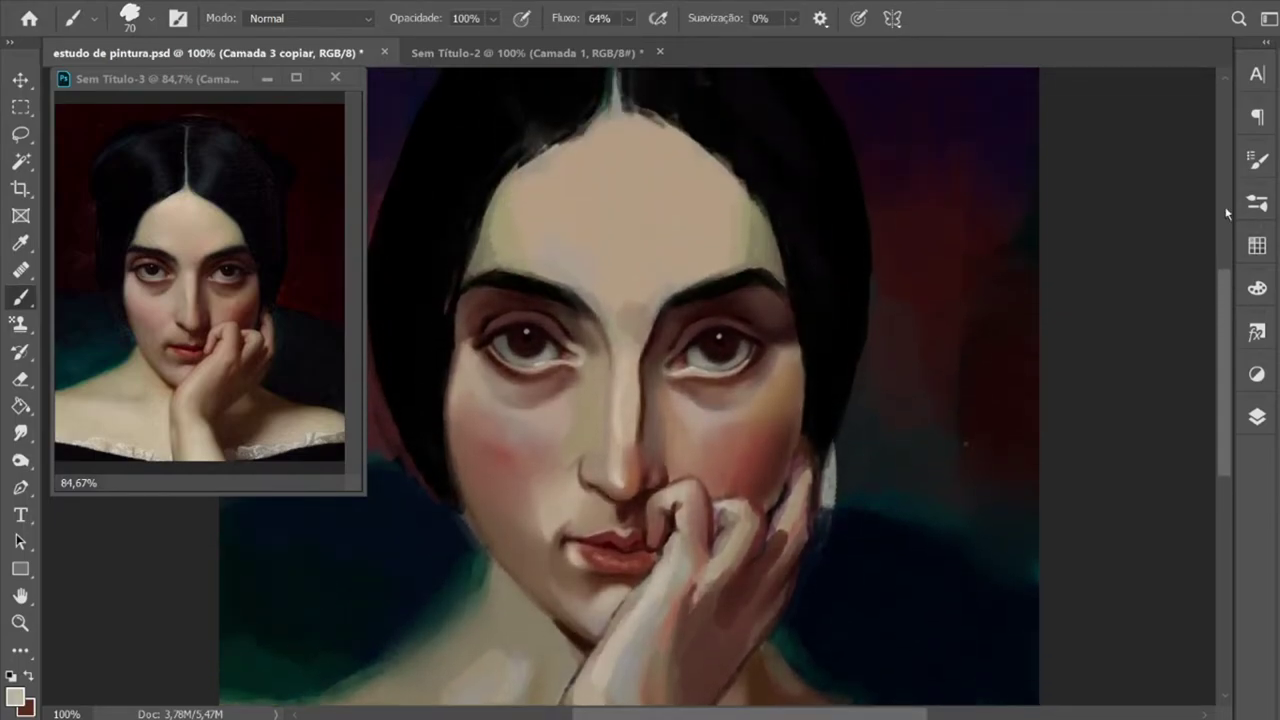
{"action": "left_click", "coordinate": [20, 432]}
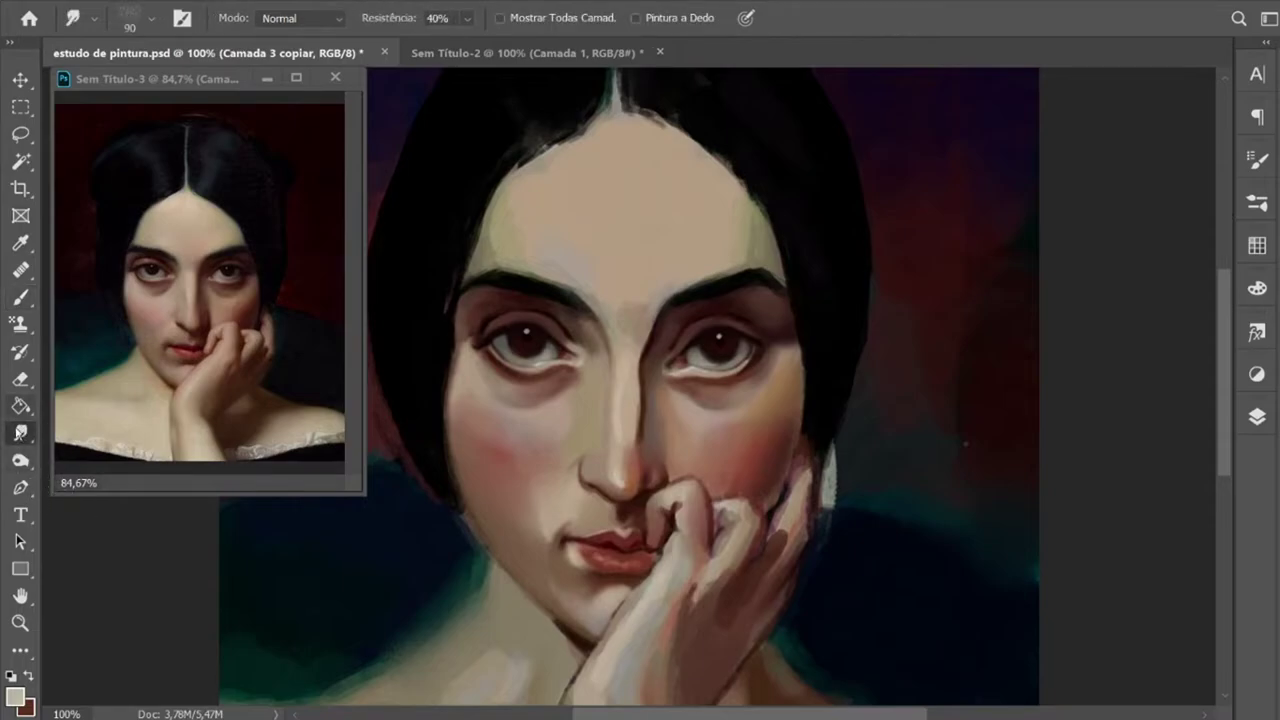
{"action": "right_click", "coordinate": [20, 432]}
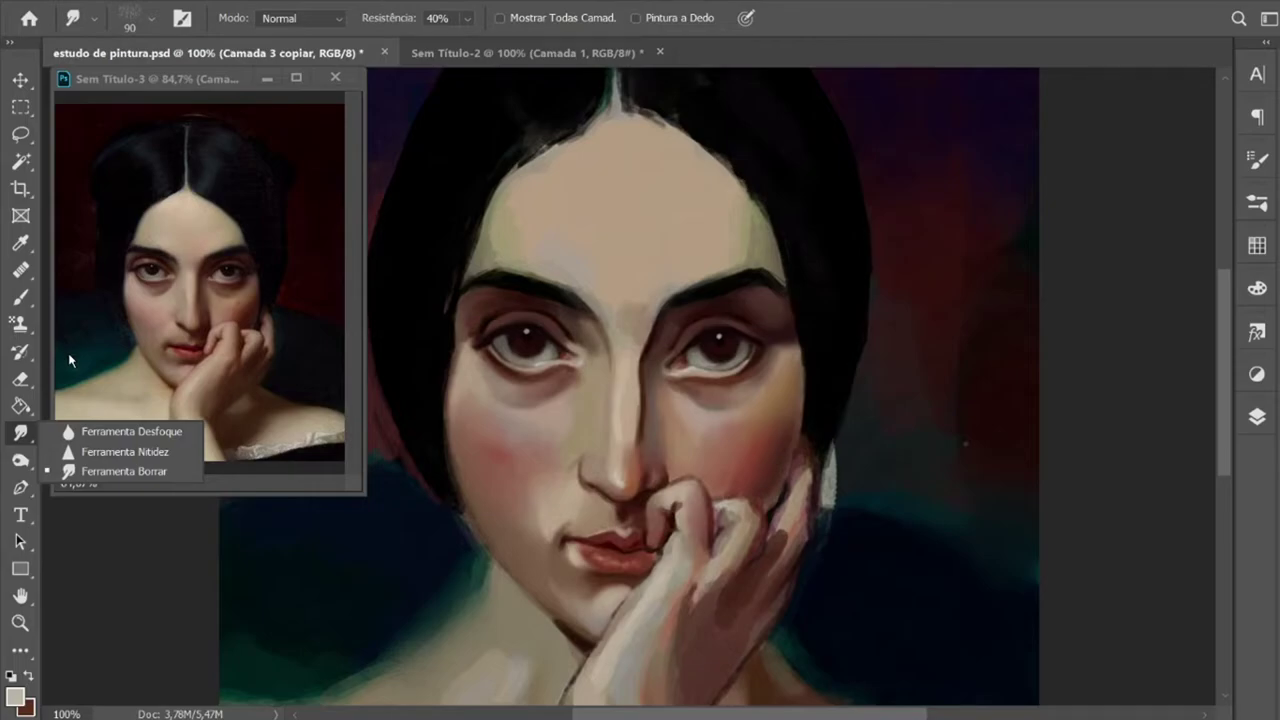
{"action": "left_click", "coordinate": [24, 436]}
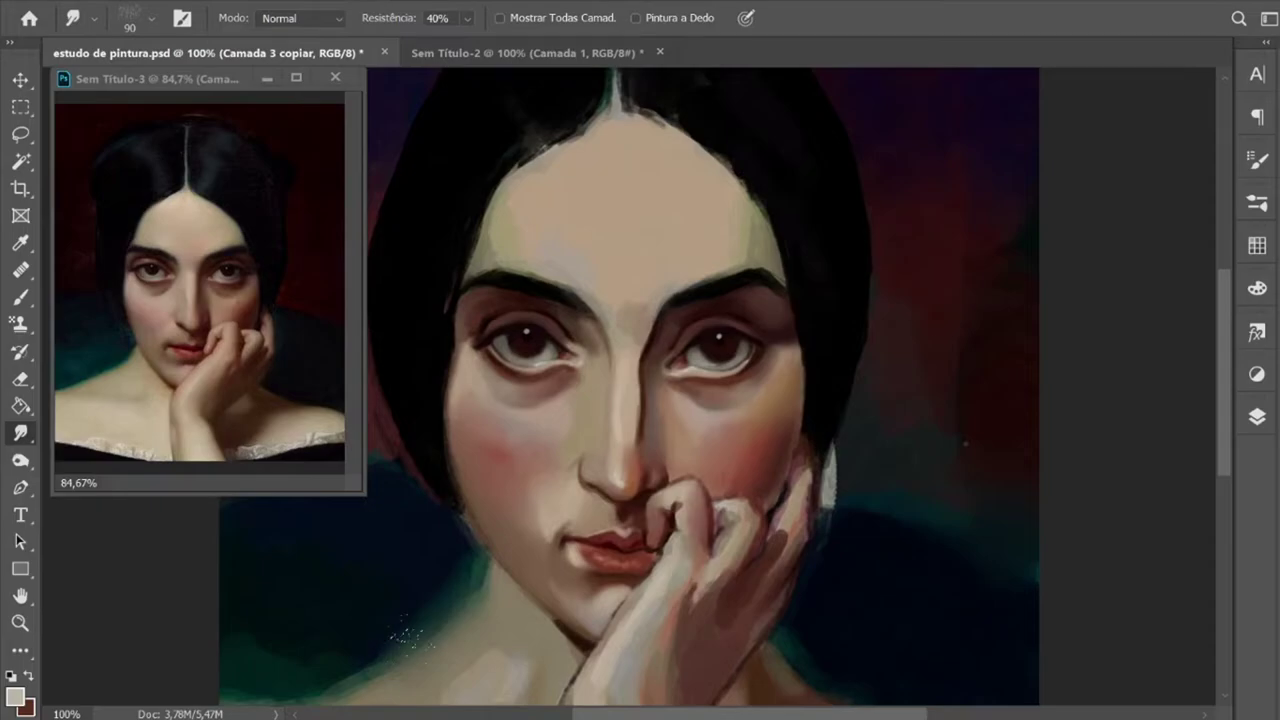
{"action": "scroll", "coordinate": [1210, 330], "scroll_direction": "down", "scroll_amount": 2}
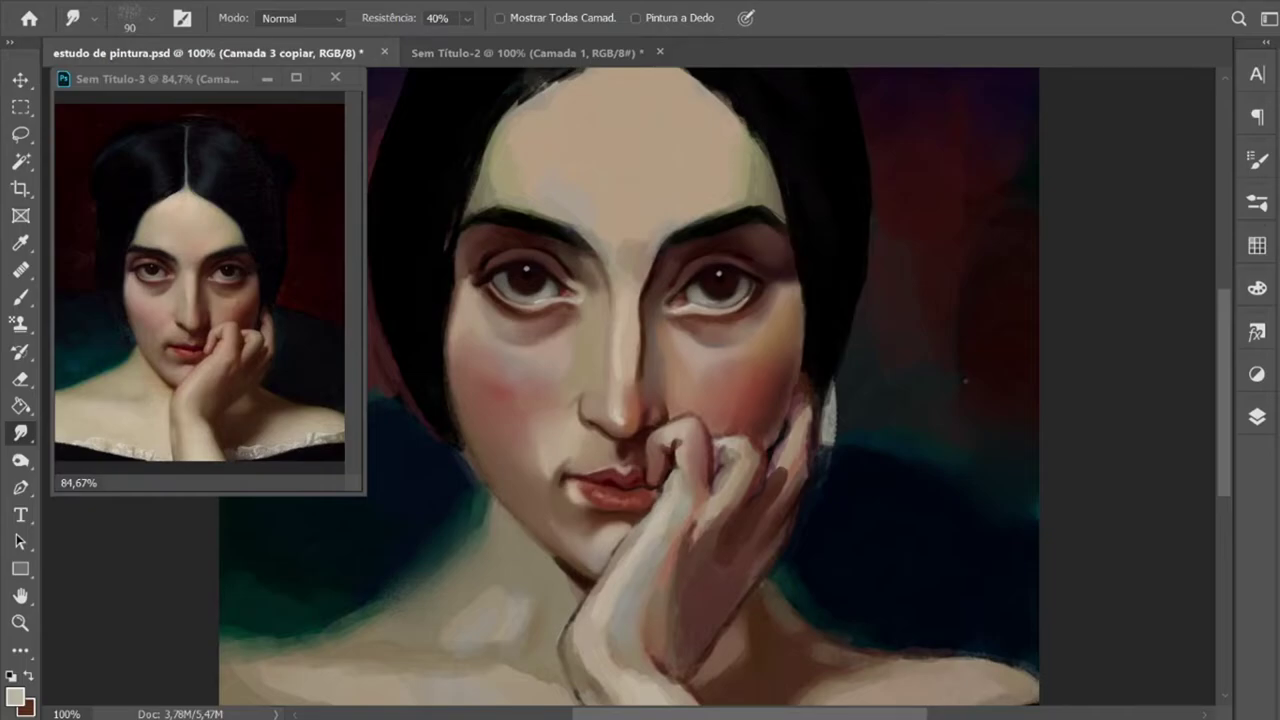
{"action": "left_click", "coordinate": [20, 298]}
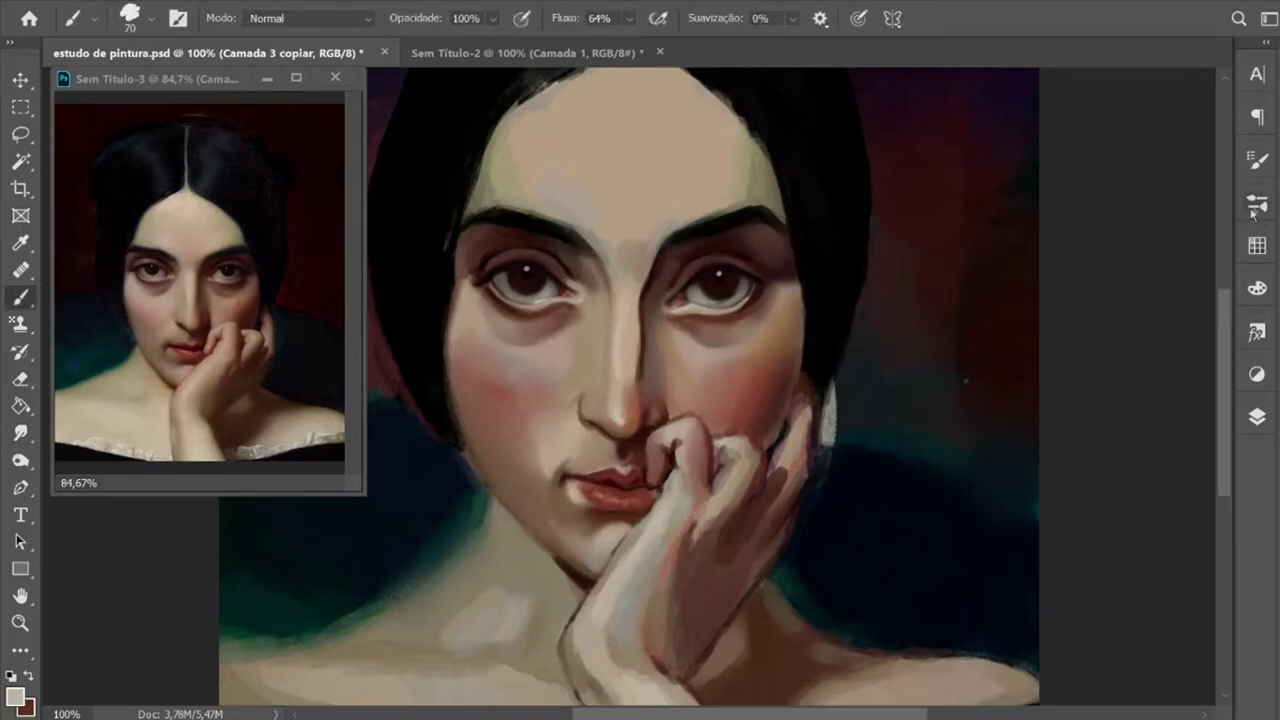
Step: Select the Hard_Glide brush preset from the brush list
{"action": "left_click", "coordinate": [1257, 204]}
{"action": "left_click_drag", "start_coordinate": [1226, 635], "coordinate": [1226, 378]}
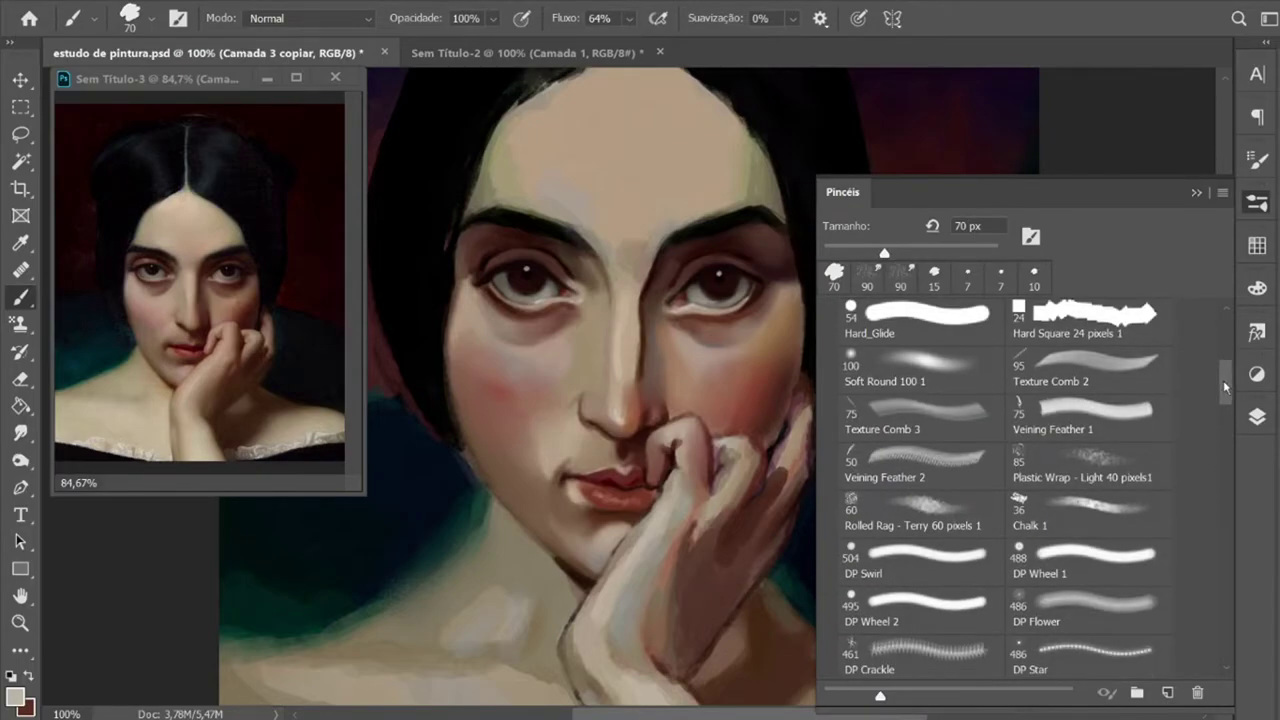
{"action": "left_click_drag", "start_coordinate": [1226, 378], "coordinate": [1226, 346]}
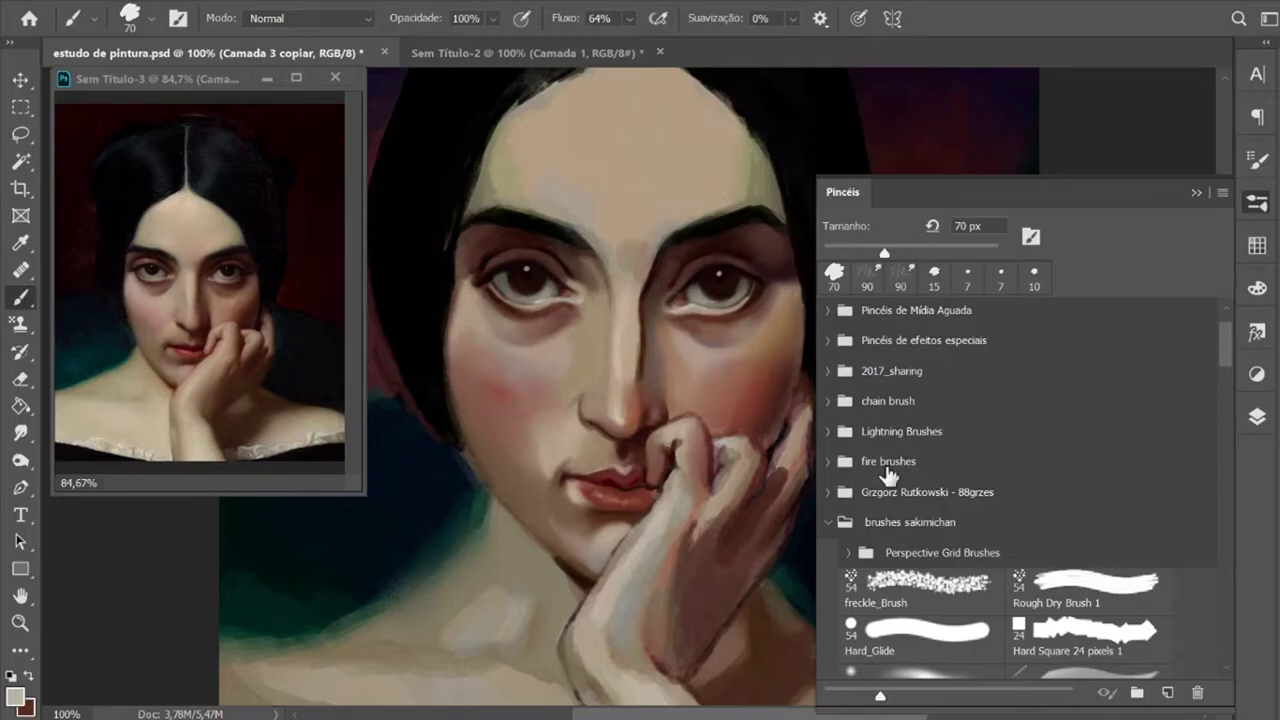
{"action": "left_click", "coordinate": [918, 632]}
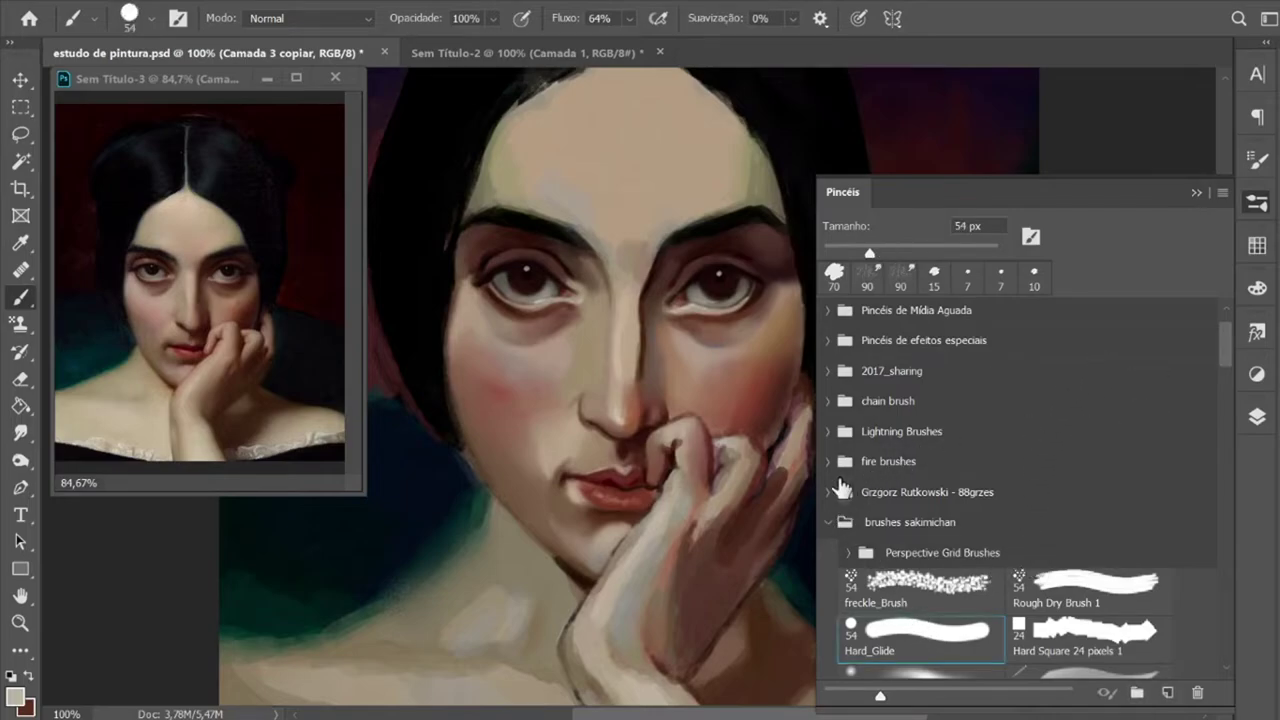
Step: Choose the 35 px Hard Brush from the GIIH BRUSH folder and hide the portrait layer
{"action": "left_click", "coordinate": [828, 522]}
{"action": "scroll", "coordinate": [1030, 450], "scroll_direction": "down", "scroll_amount": 3}
{"action": "mouse_move", "coordinate": [1030, 522]}
{"action": "left_mouse_down"}
{"action": "mouse_move", "coordinate": [1213, 602]}
{"action": "mouse_move", "coordinate": [1213, 541]}
{"action": "mouse_move", "coordinate": [1226, 652]}
{"action": "left_mouse_up"}
{"action": "scroll", "coordinate": [1226, 576], "scroll_direction": "down", "scroll_amount": 10}
{"action": "left_click", "coordinate": [828, 573]}
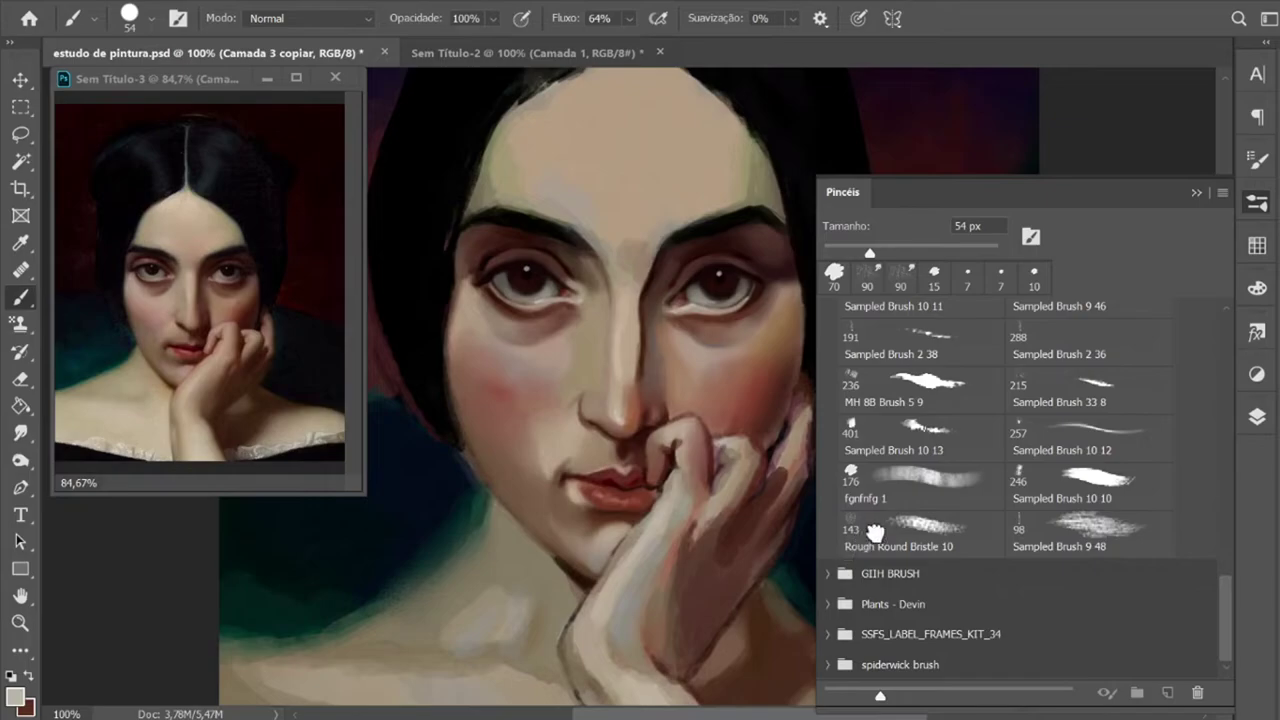
{"action": "left_click", "coordinate": [905, 603]}
{"action": "left_click", "coordinate": [1196, 192]}
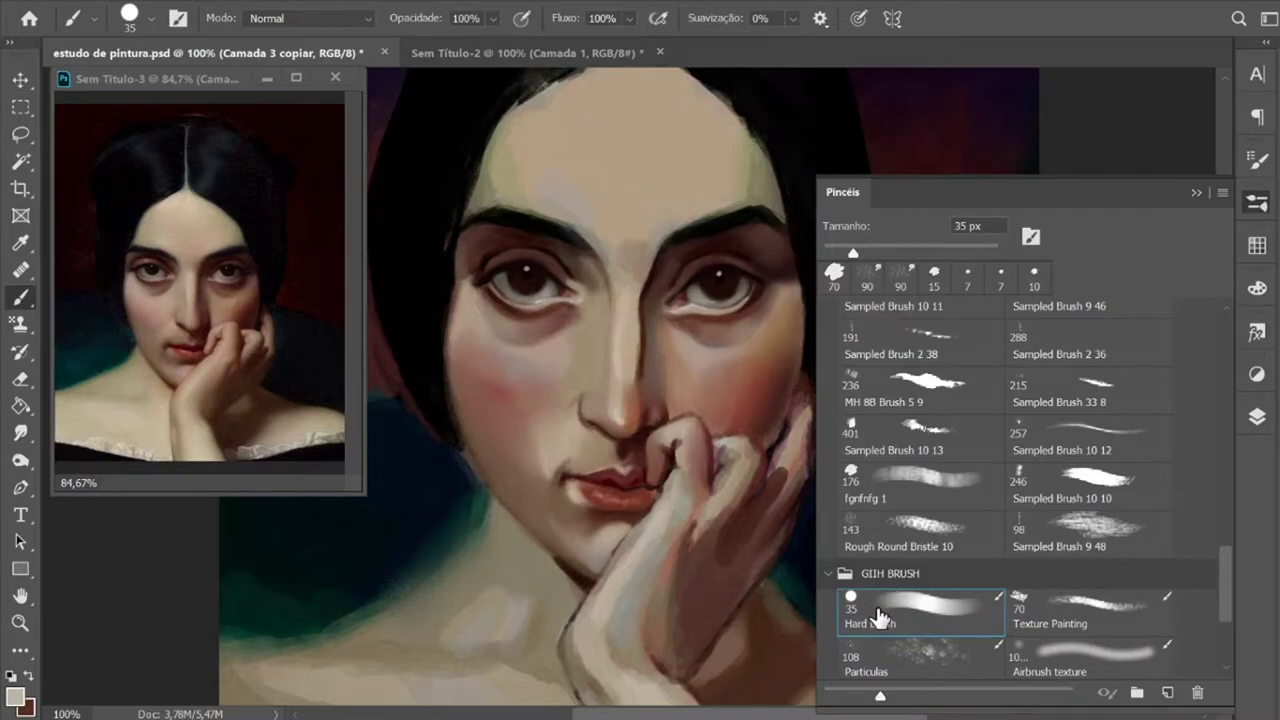
{"action": "left_click", "coordinate": [1198, 194]}
{"action": "left_click", "coordinate": [1257, 417]}
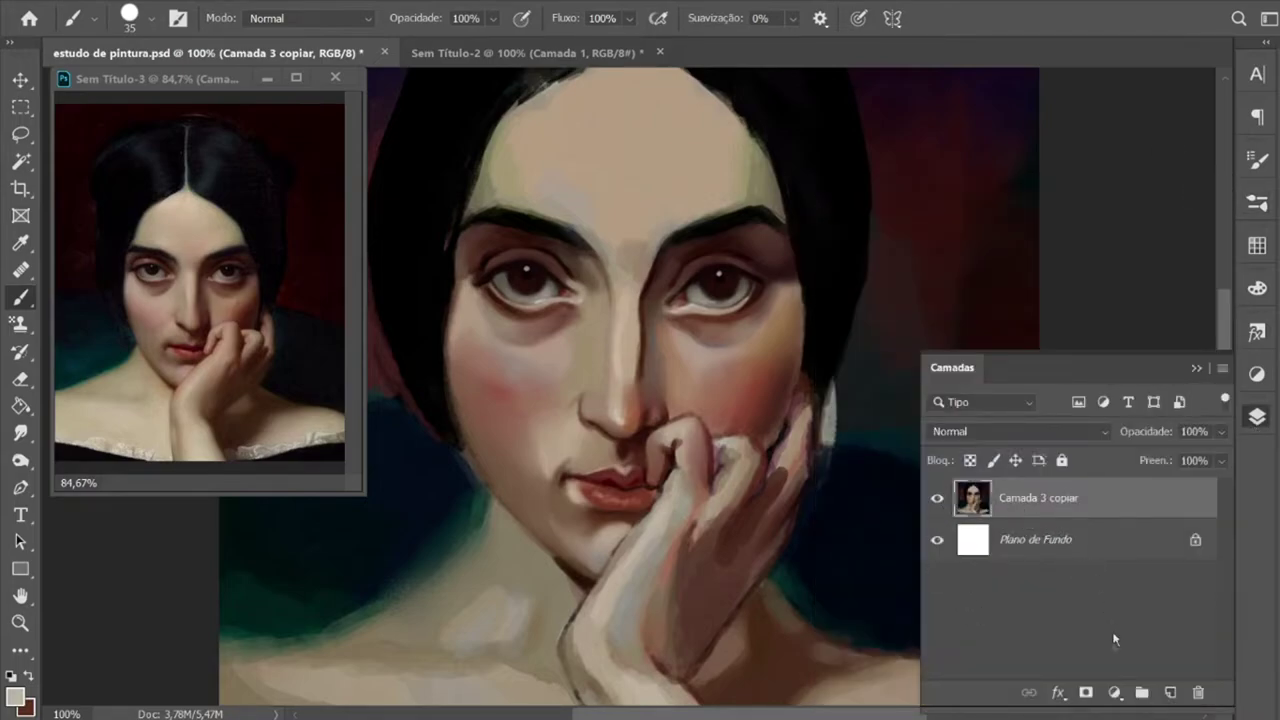
{"action": "left_click", "coordinate": [937, 497]}
Step: Add an empty Camada 1 layer and set the foreground colour to saturated pink
{"action": "left_click", "coordinate": [1170, 692]}
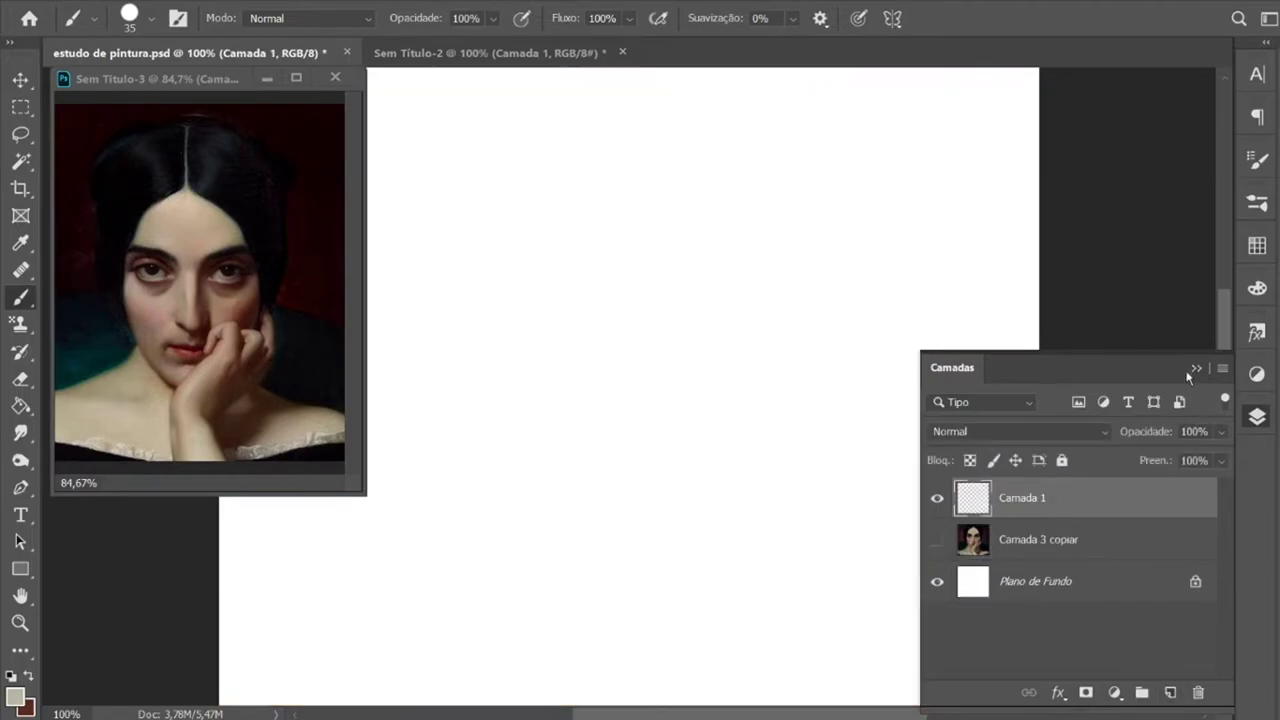
{"action": "left_click", "coordinate": [1196, 368]}
{"action": "left_click", "coordinate": [1257, 288]}
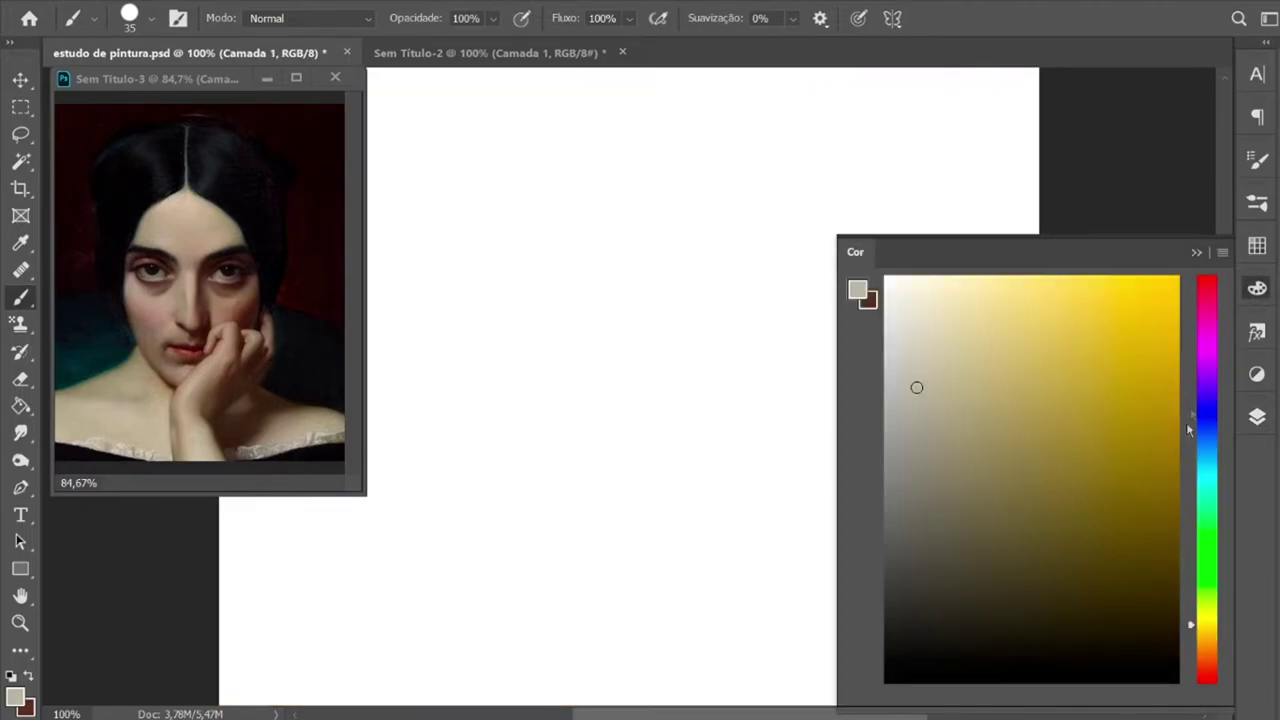
{"action": "left_click", "coordinate": [1204, 290]}
{"action": "left_click", "coordinate": [1098, 305]}
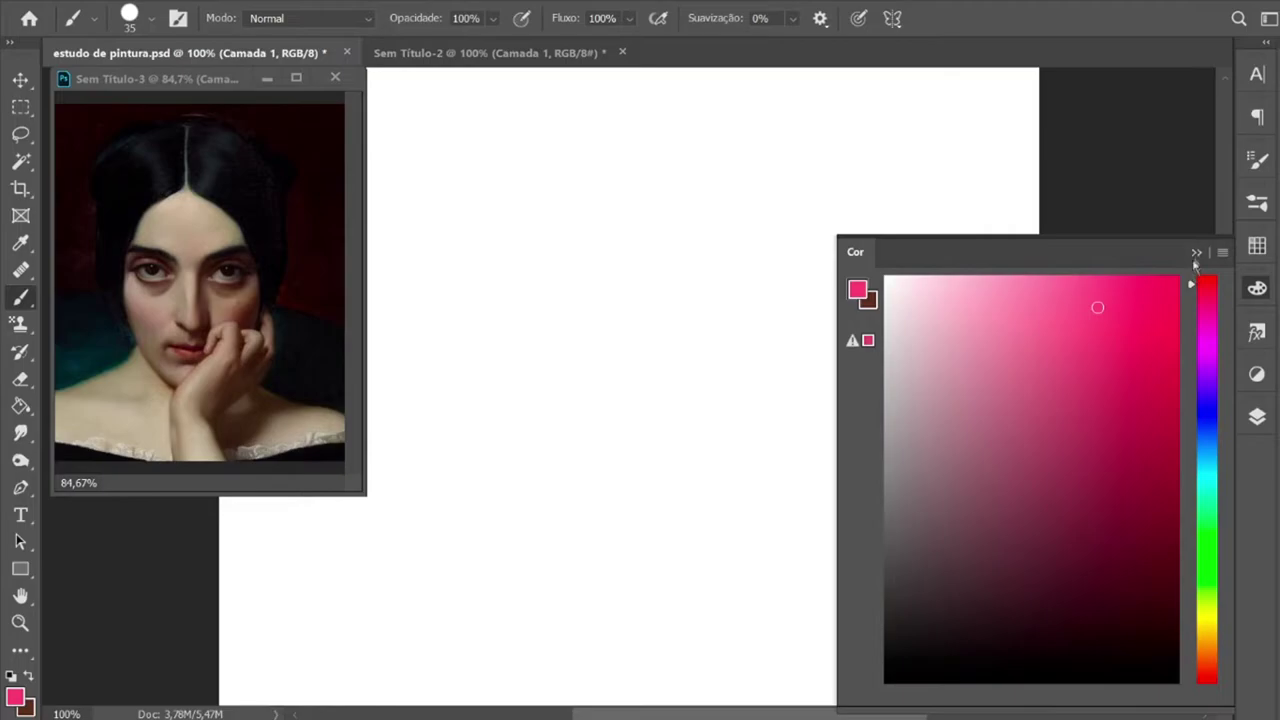
{"action": "left_click_drag", "start_coordinate": [1160, 303], "coordinate": [1127, 277]}
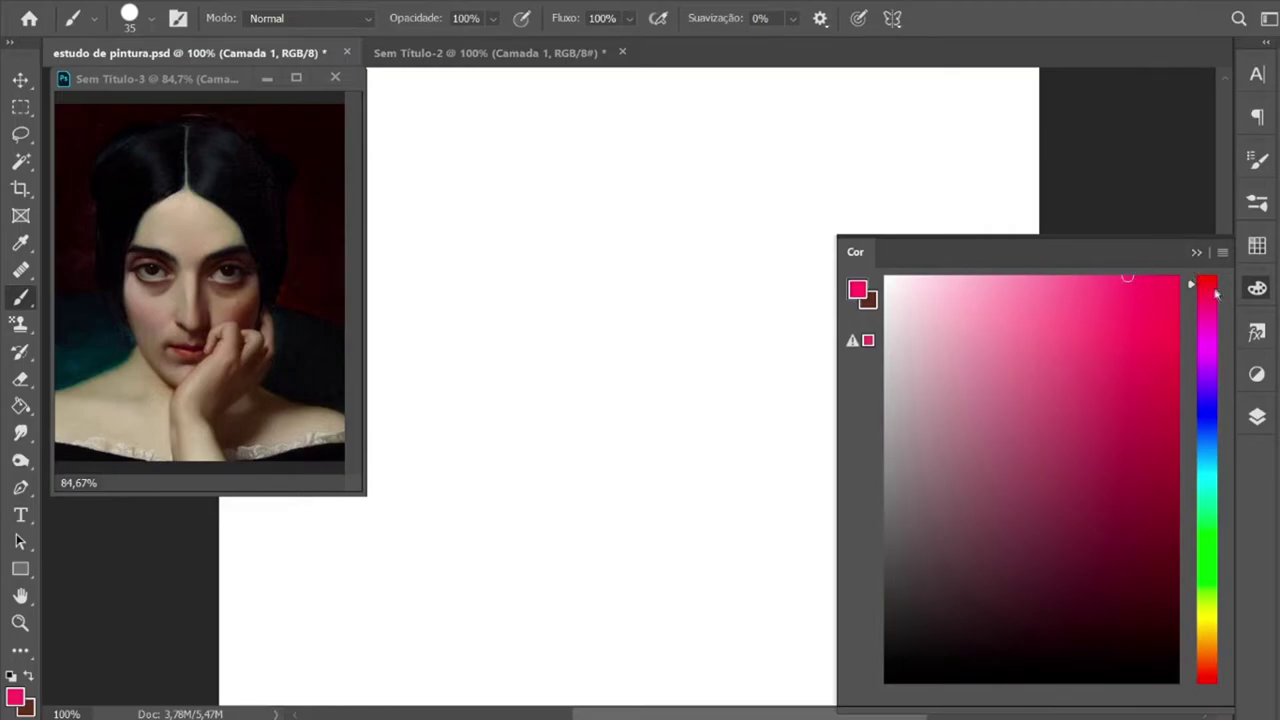
{"action": "left_click", "coordinate": [1197, 252]}
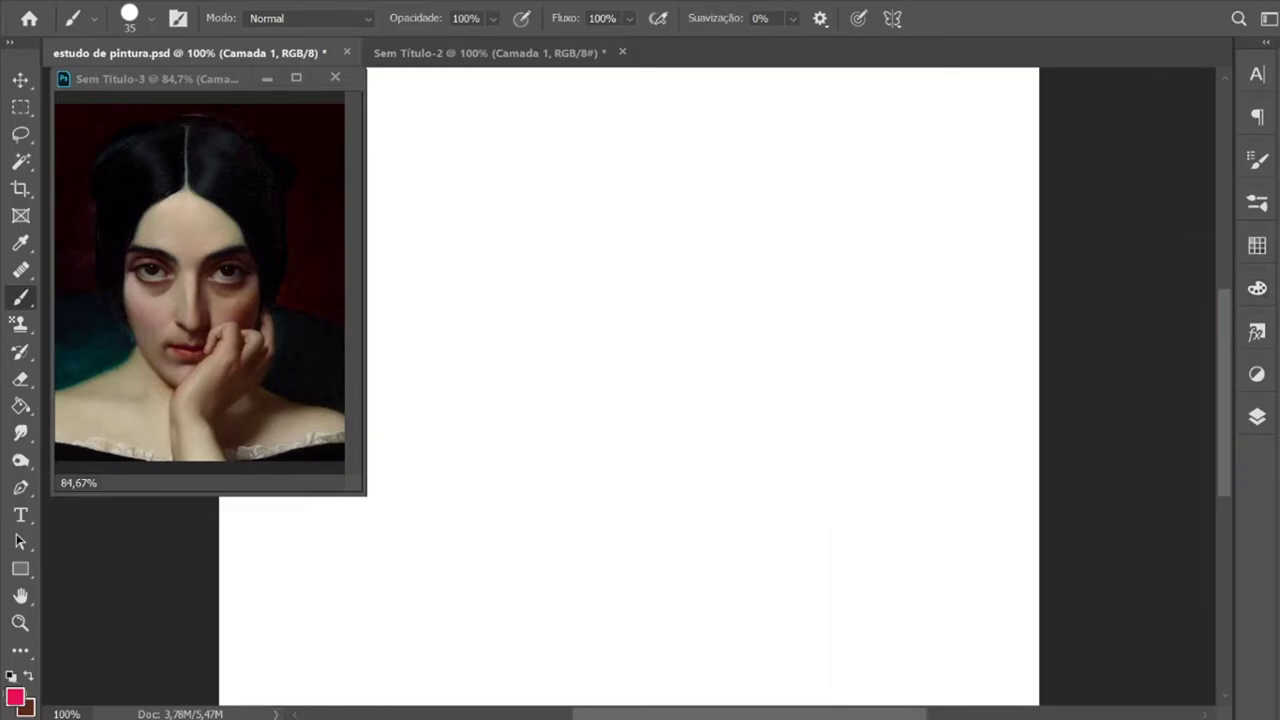
Step: Swap pink to the background and pick a bright blue foreground colour
{"action": "left_click", "coordinate": [30, 679]}
{"action": "left_click", "coordinate": [1257, 202]}
{"action": "left_click", "coordinate": [1257, 288]}
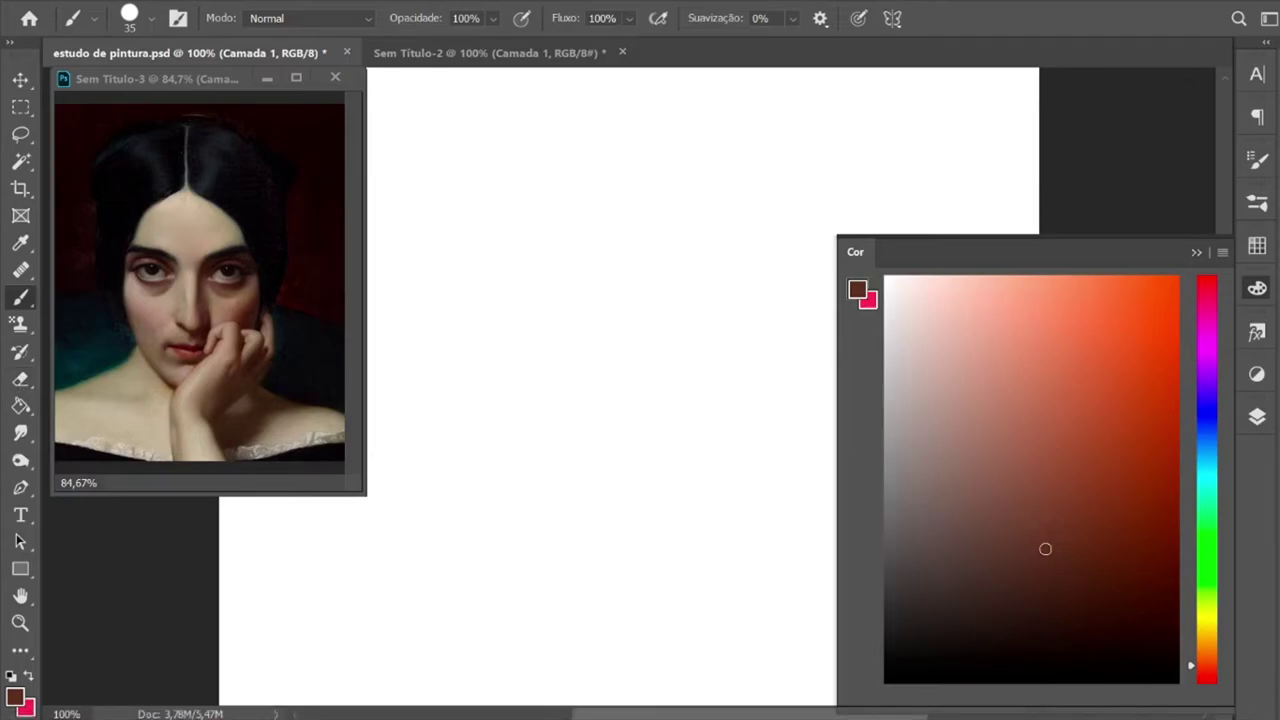
{"action": "left_click", "coordinate": [1205, 415]}
{"action": "left_click_drag", "start_coordinate": [1110, 300], "coordinate": [1105, 268]}
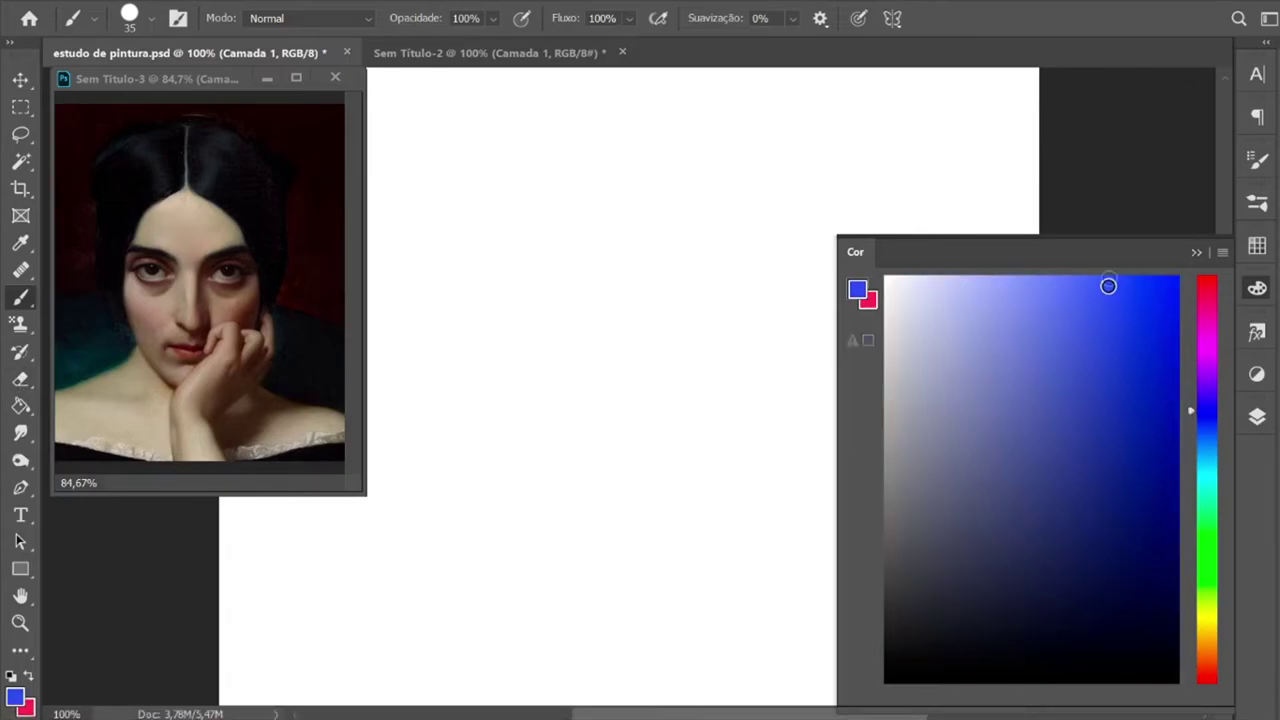
{"action": "left_click", "coordinate": [1257, 288]}
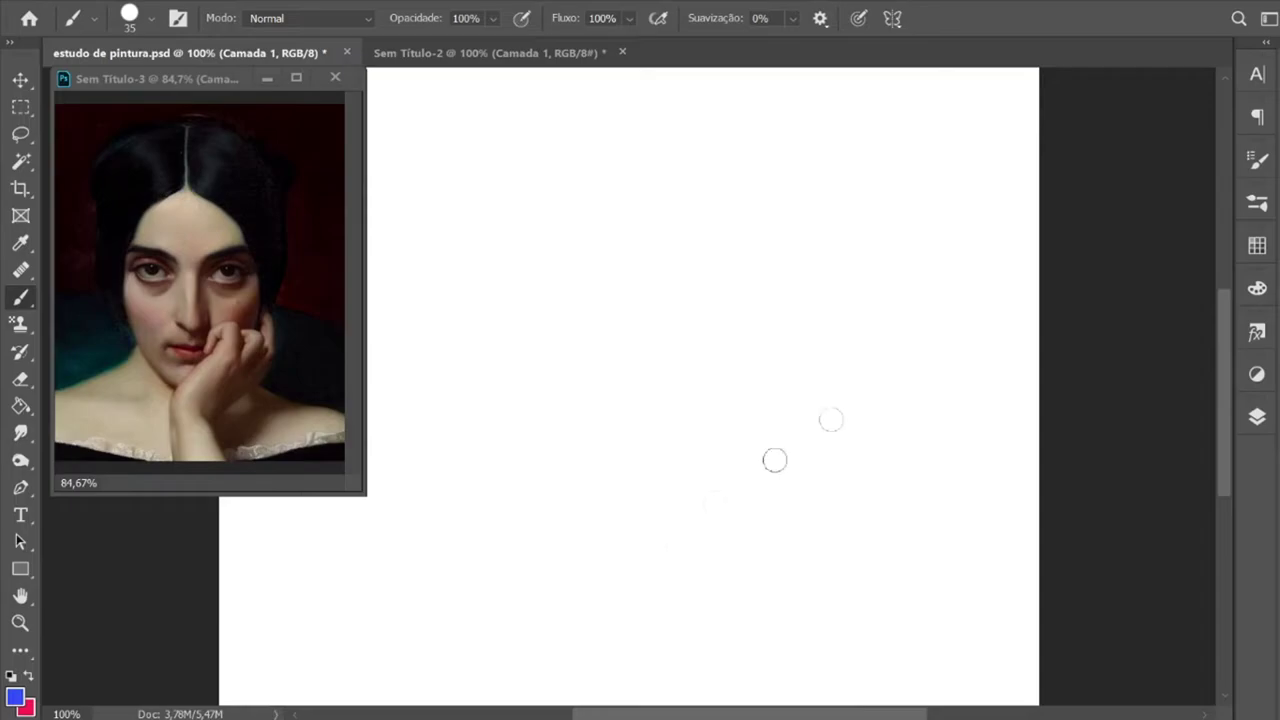
Step: Paint blue test strokes: a wide band, two wavy strokes and a vertical stroke
{"action": "left_click_drag", "start_coordinate": [457, 300], "coordinate": [620, 335]}
{"action": "left_click_drag", "start_coordinate": [611, 217], "coordinate": [685, 285]}
{"action": "left_click_drag", "start_coordinate": [680, 320], "coordinate": [750, 440]}
{"action": "mouse_move", "coordinate": [731, 268]}
{"action": "left_mouse_down"}
{"action": "mouse_move", "coordinate": [823, 471]}
{"action": "mouse_move", "coordinate": [825, 512]}
{"action": "left_mouse_up"}
{"action": "left_click_drag", "start_coordinate": [849, 290], "coordinate": [873, 445]}
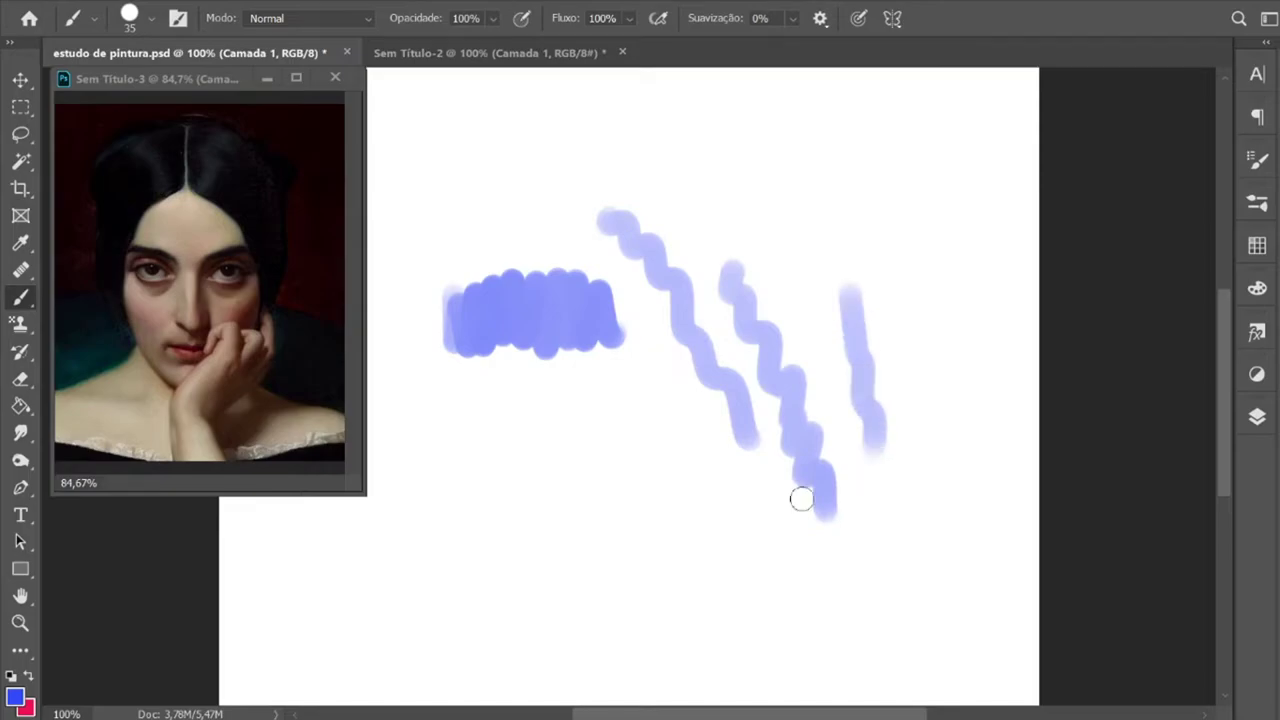
{"action": "left_click_drag", "start_coordinate": [854, 280], "coordinate": [876, 345]}
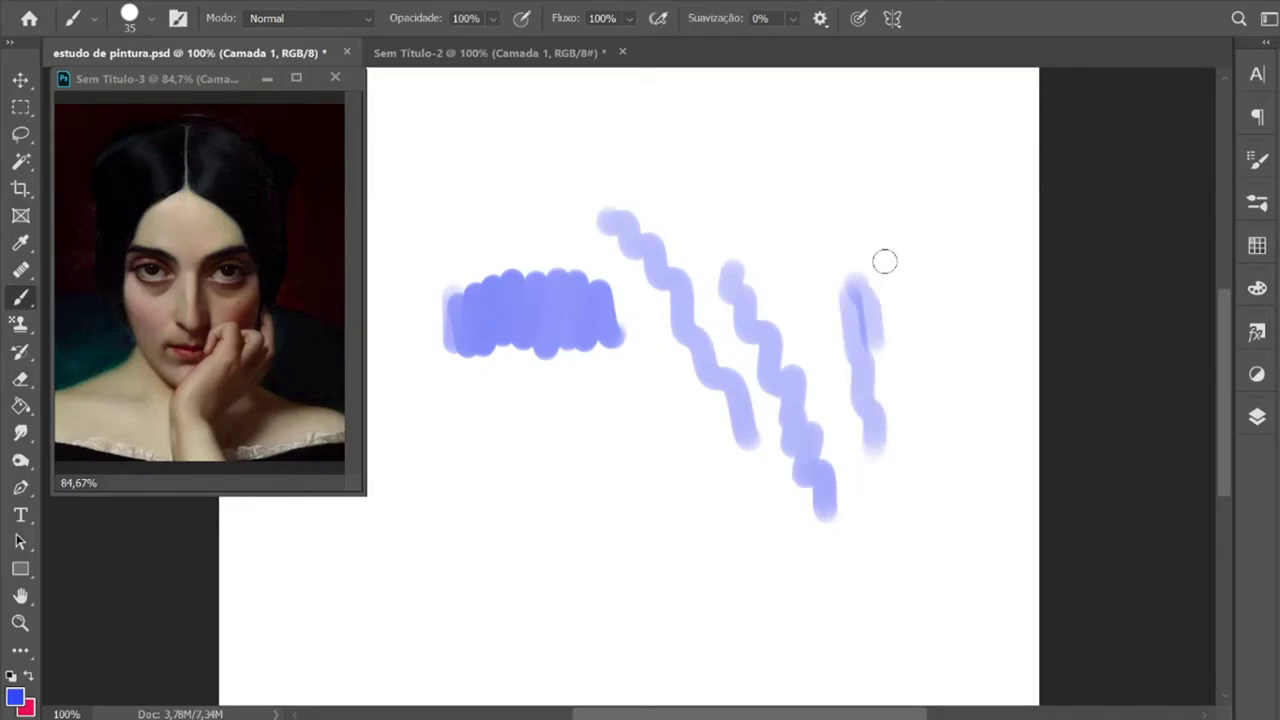
Step: At 37% flow, add lighter wavy and vertical blue strokes and a lower blue patch
{"action": "left_click", "coordinate": [629, 18]}
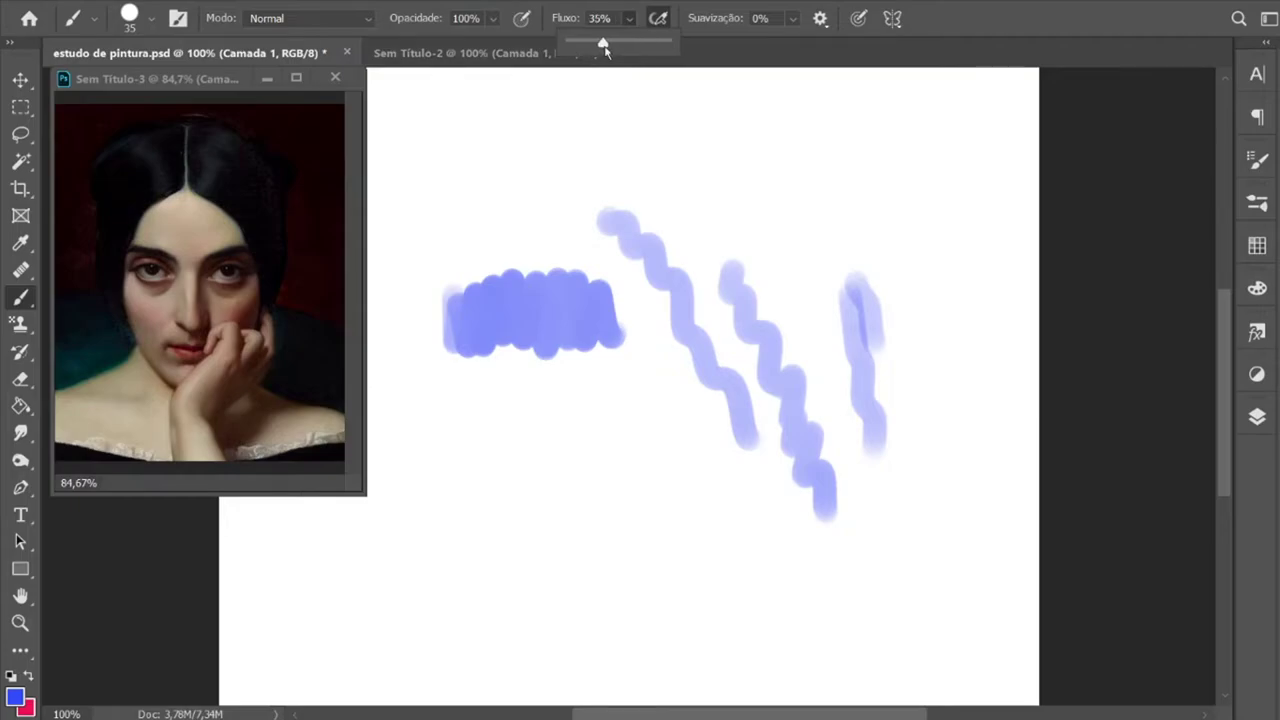
{"action": "left_click_drag", "start_coordinate": [604, 47], "coordinate": [607, 47]}
{"action": "left_click_drag", "start_coordinate": [660, 148], "coordinate": [782, 268]}
{"action": "left_click_drag", "start_coordinate": [790, 185], "coordinate": [806, 332]}
{"action": "mouse_move", "coordinate": [860, 155]}
{"action": "left_mouse_down"}
{"action": "mouse_move", "coordinate": [858, 290]}
{"action": "mouse_move", "coordinate": [893, 320]}
{"action": "left_mouse_up"}
{"action": "left_click_drag", "start_coordinate": [928, 176], "coordinate": [927, 338]}
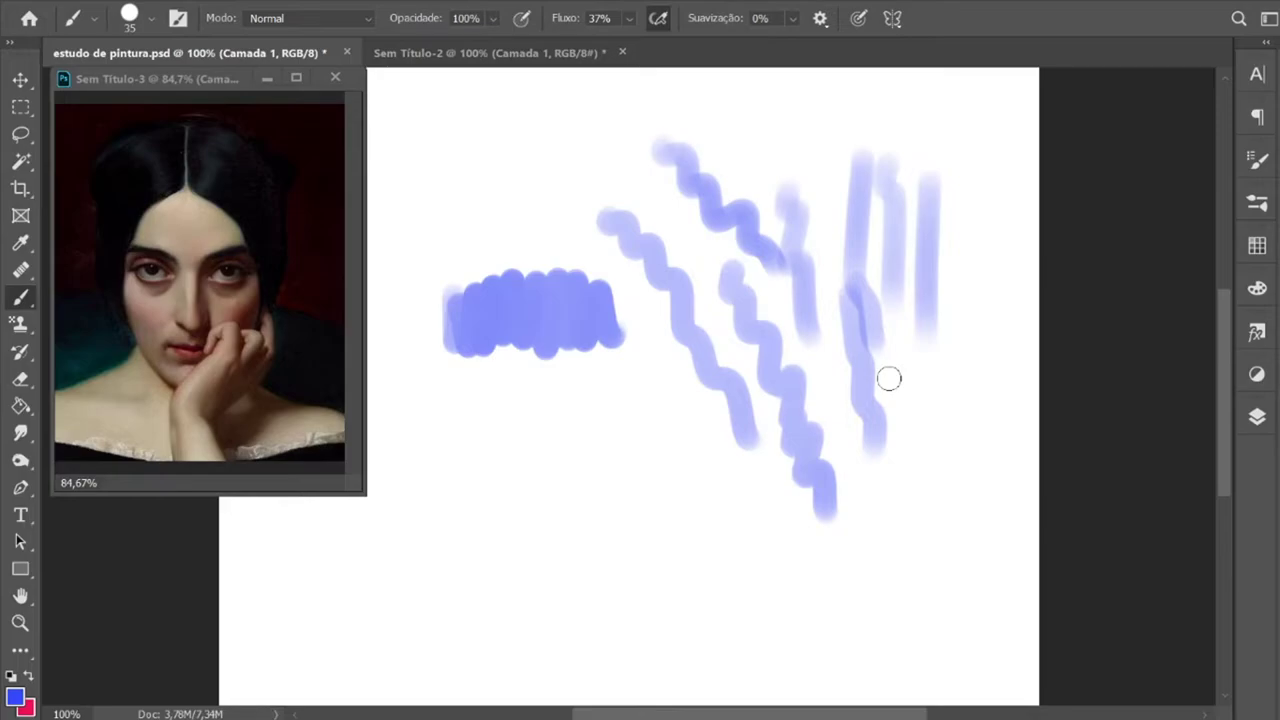
{"action": "left_click_drag", "start_coordinate": [970, 190], "coordinate": [935, 330]}
{"action": "mouse_move", "coordinate": [455, 362]}
{"action": "left_mouse_down"}
{"action": "mouse_move", "coordinate": [477, 423]}
{"action": "mouse_move", "coordinate": [536, 439]}
{"action": "mouse_move", "coordinate": [599, 417]}
{"action": "left_mouse_up"}
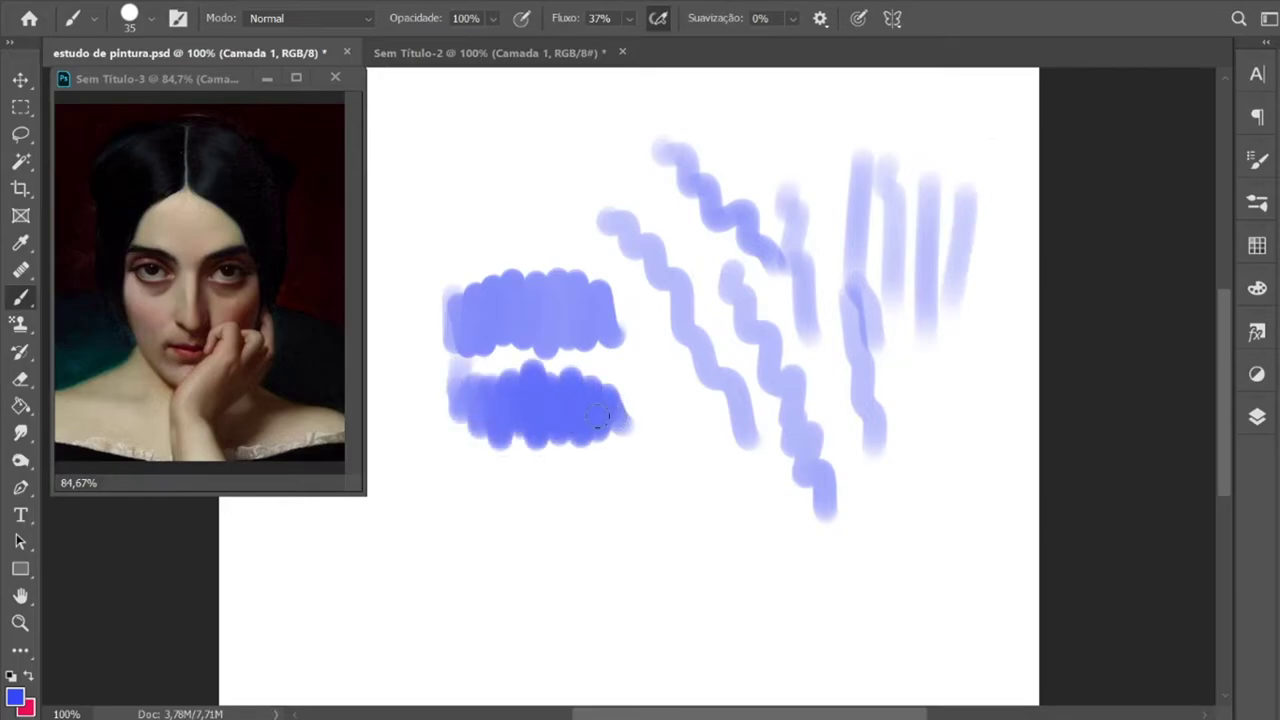
Step: Paint a pink patch beside the blue and glaze blue over it into purple-magenta
{"action": "left_click", "coordinate": [29, 679]}
{"action": "left_click_drag", "start_coordinate": [660, 411], "coordinate": [560, 410]}
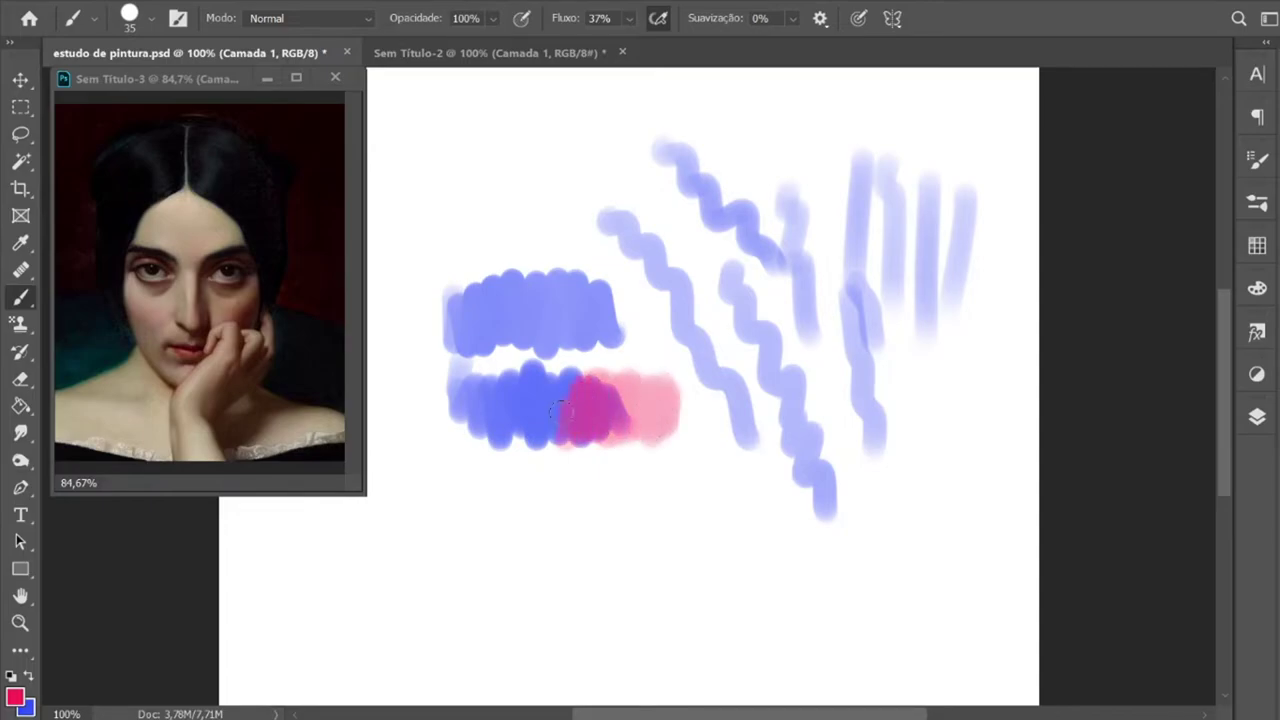
{"action": "mouse_move", "coordinate": [641, 397]}
{"action": "left_mouse_down"}
{"action": "mouse_move", "coordinate": [675, 410]}
{"action": "mouse_move", "coordinate": [625, 405]}
{"action": "mouse_move", "coordinate": [565, 375]}
{"action": "left_mouse_up"}
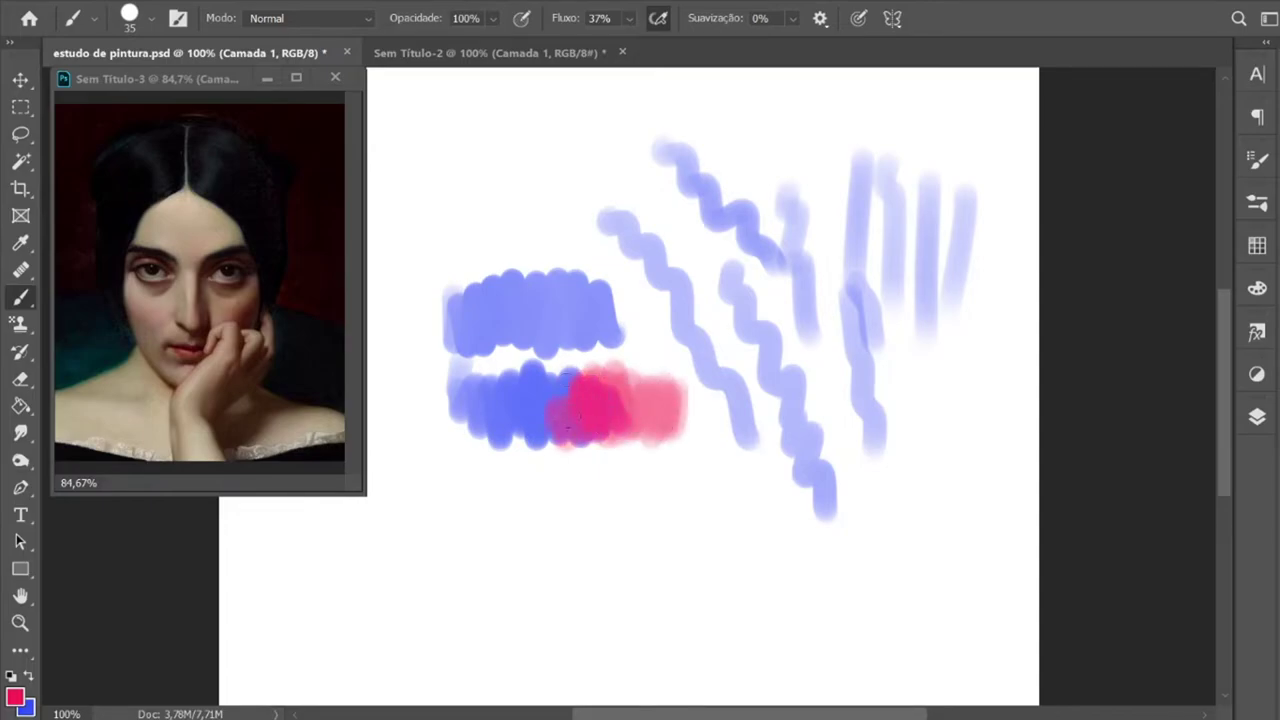
{"action": "left_click_drag", "start_coordinate": [628, 432], "coordinate": [628, 450]}
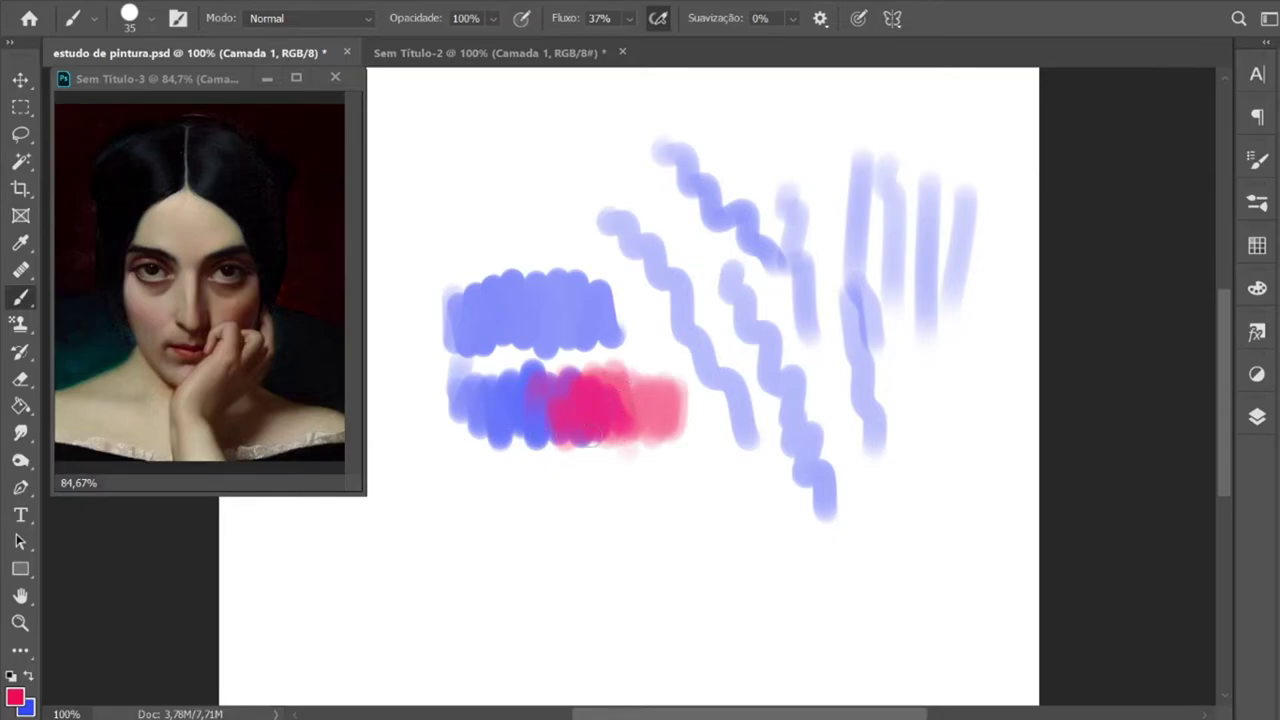
{"action": "mouse_move", "coordinate": [564, 406]}
{"action": "left_mouse_down"}
{"action": "mouse_move", "coordinate": [638, 410]}
{"action": "mouse_move", "coordinate": [614, 420]}
{"action": "left_mouse_up"}
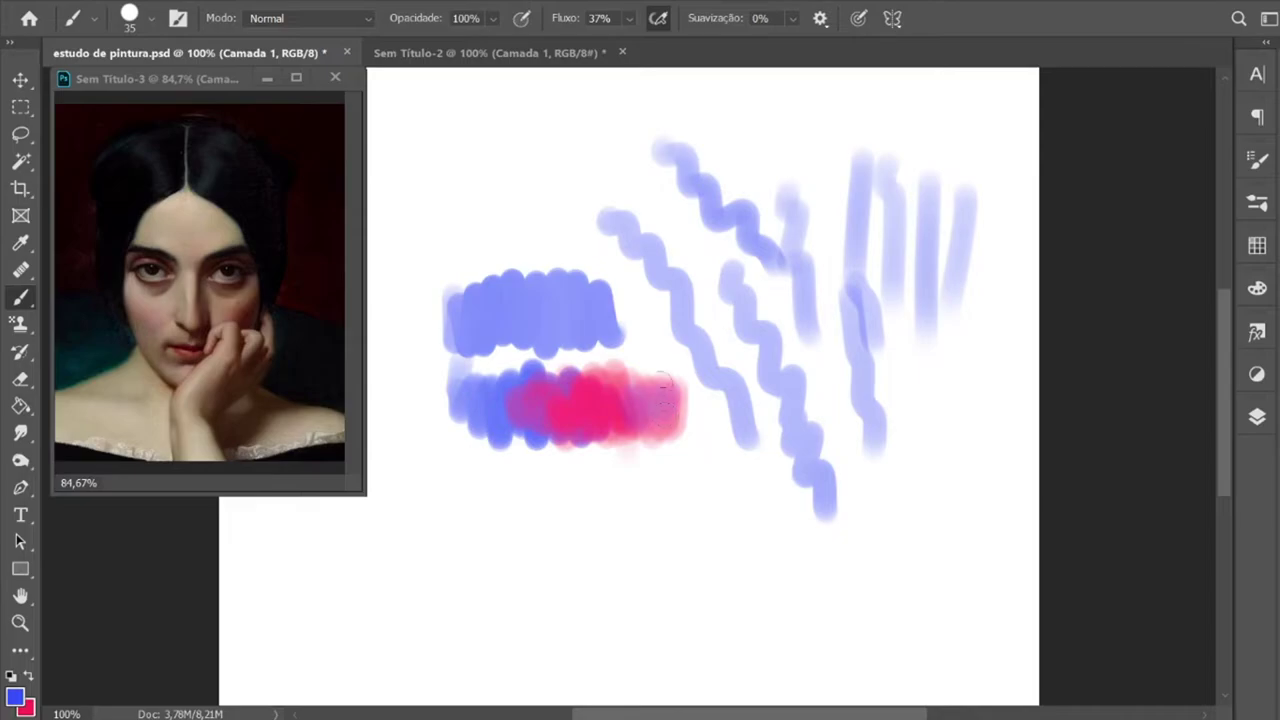
{"action": "mouse_move", "coordinate": [580, 373]}
{"action": "left_mouse_down"}
{"action": "mouse_move", "coordinate": [550, 375]}
{"action": "mouse_move", "coordinate": [482, 440]}
{"action": "left_mouse_up"}
{"action": "mouse_move", "coordinate": [567, 420]}
{"action": "left_mouse_down"}
{"action": "mouse_move", "coordinate": [655, 410]}
{"action": "mouse_move", "coordinate": [697, 363]}
{"action": "left_mouse_up"}
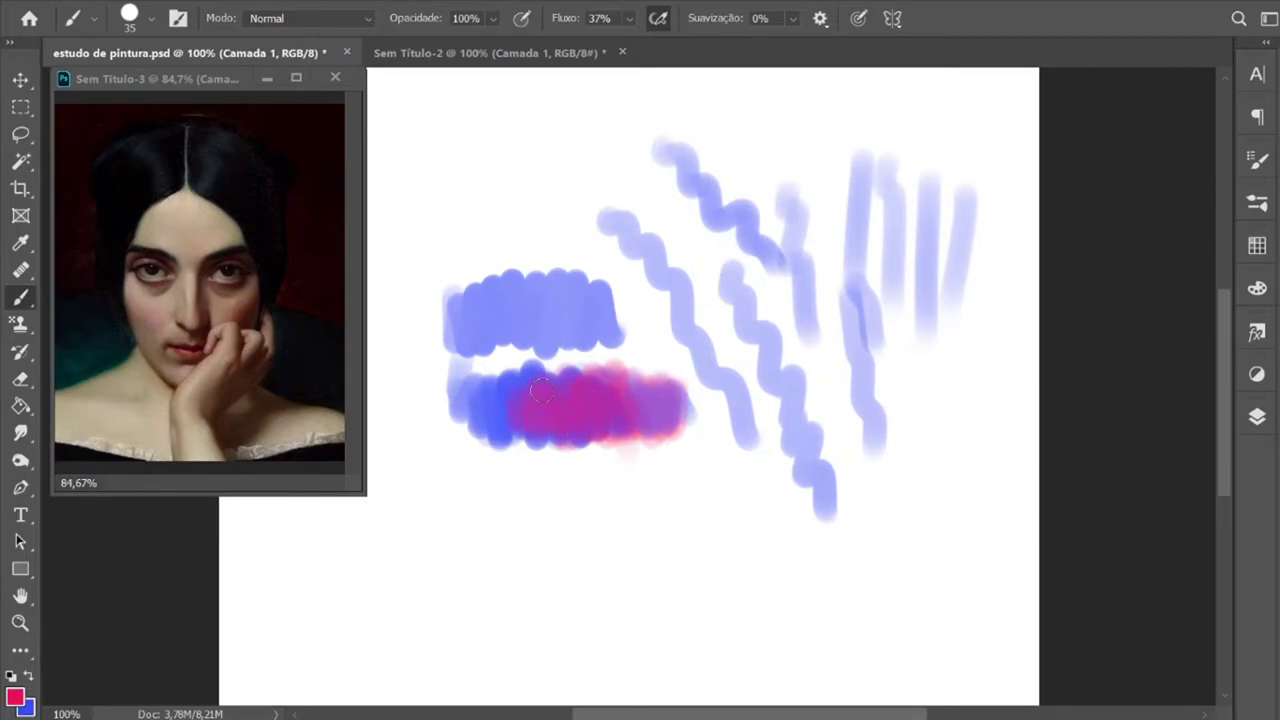
{"action": "left_click", "coordinate": [628, 18]}
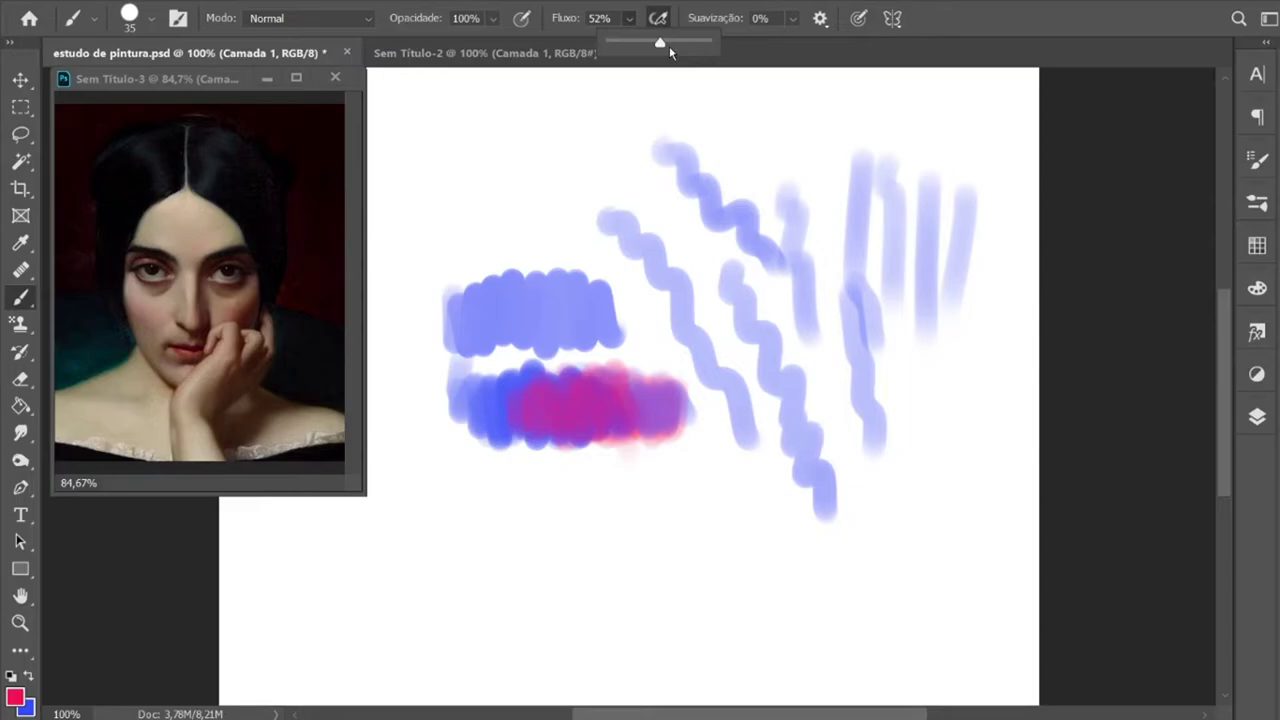
Step: Extend the magenta blend and paint faint pink zigzags at 1% flow
{"action": "left_click_drag", "start_coordinate": [540, 405], "coordinate": [494, 390]}
{"action": "left_click_drag", "start_coordinate": [632, 20], "coordinate": [592, 48]}
{"action": "left_click_drag", "start_coordinate": [543, 175], "coordinate": [690, 200]}
{"action": "mouse_move", "coordinate": [808, 109]}
{"action": "left_mouse_down"}
{"action": "mouse_move", "coordinate": [789, 329]}
{"action": "mouse_move", "coordinate": [846, 486]}
{"action": "mouse_move", "coordinate": [826, 540]}
{"action": "mouse_move", "coordinate": [871, 490]}
{"action": "left_mouse_up"}
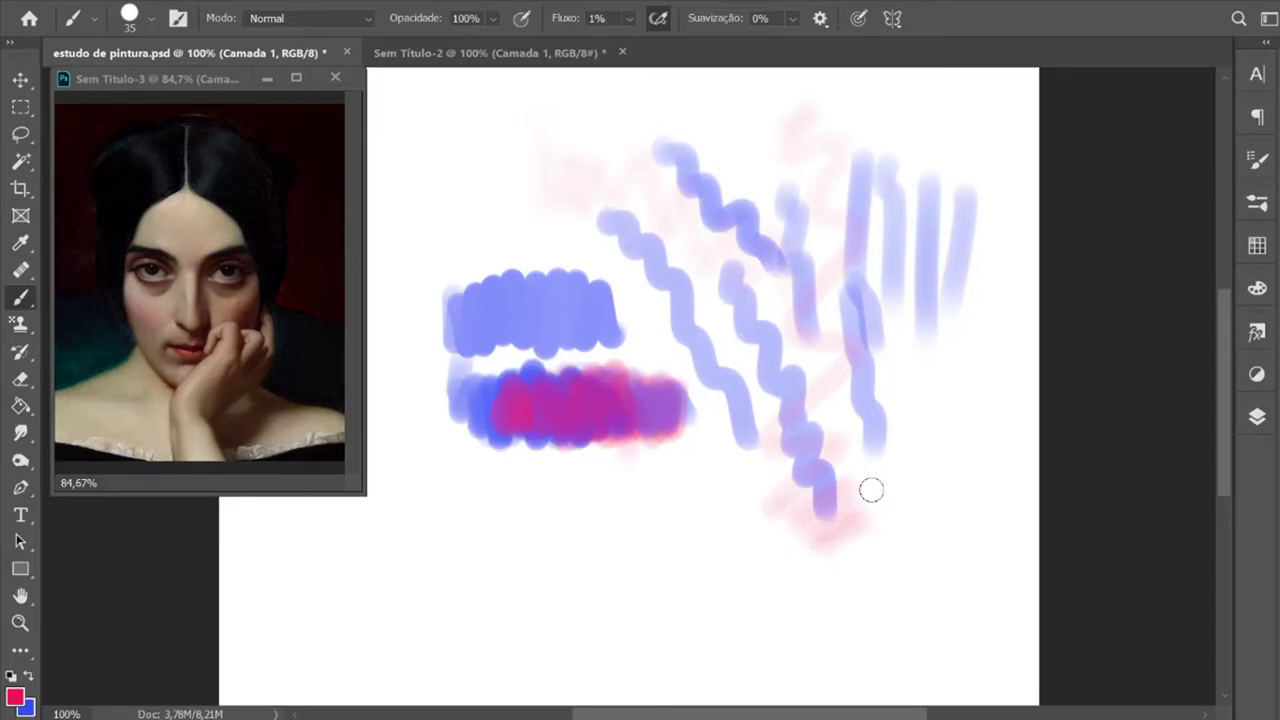
Step: At 46% flow, paint pink over the upper squiggle and a pink-purple patch lower down
{"action": "left_click", "coordinate": [632, 20]}
{"action": "left_click_drag", "start_coordinate": [635, 50], "coordinate": [677, 48]}
{"action": "left_click_drag", "start_coordinate": [550, 210], "coordinate": [686, 292]}
{"action": "mouse_move", "coordinate": [522, 495]}
{"action": "left_mouse_down"}
{"action": "mouse_move", "coordinate": [554, 528]}
{"action": "mouse_move", "coordinate": [607, 503]}
{"action": "mouse_move", "coordinate": [632, 555]}
{"action": "mouse_move", "coordinate": [580, 500]}
{"action": "mouse_move", "coordinate": [510, 540]}
{"action": "left_mouse_up"}
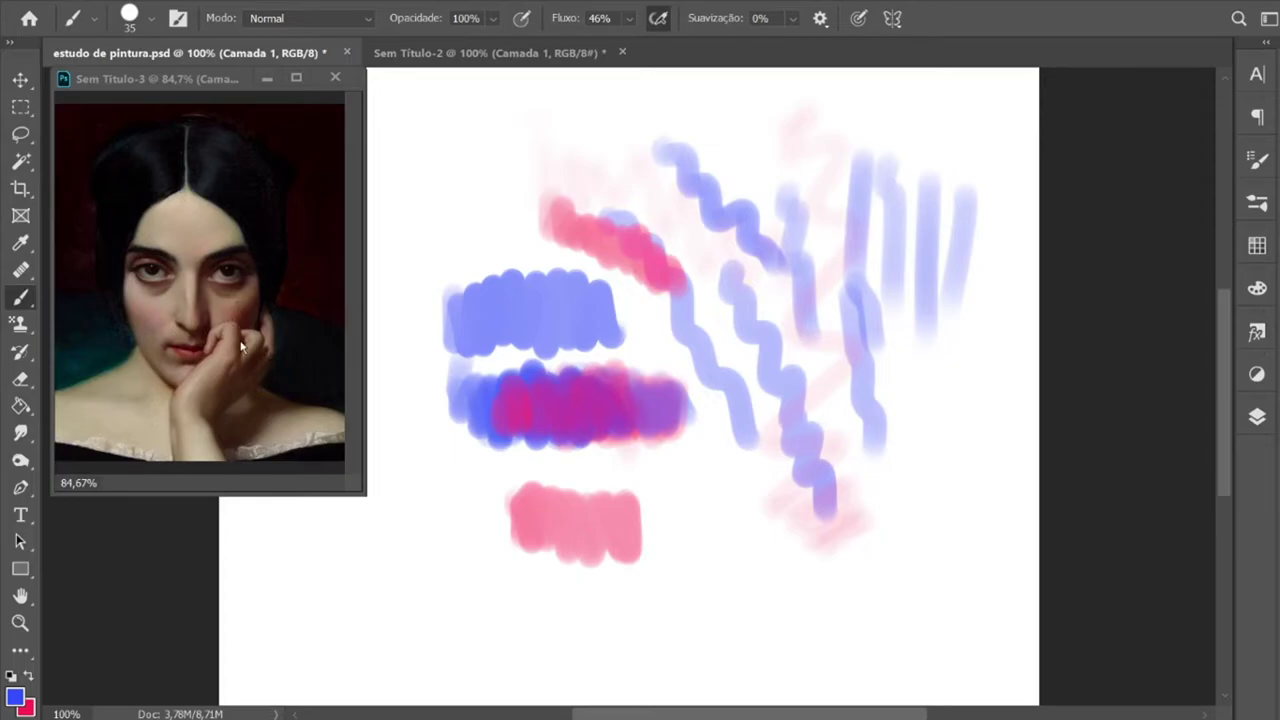
{"action": "mouse_move", "coordinate": [659, 515]}
{"action": "left_mouse_down"}
{"action": "mouse_move", "coordinate": [640, 540]}
{"action": "mouse_move", "coordinate": [610, 520]}
{"action": "mouse_move", "coordinate": [643, 557]}
{"action": "mouse_move", "coordinate": [686, 540]}
{"action": "mouse_move", "coordinate": [650, 530]}
{"action": "mouse_move", "coordinate": [615, 545]}
{"action": "mouse_move", "coordinate": [575, 512]}
{"action": "mouse_move", "coordinate": [560, 520]}
{"action": "mouse_move", "coordinate": [650, 525]}
{"action": "mouse_move", "coordinate": [564, 501]}
{"action": "mouse_move", "coordinate": [555, 550]}
{"action": "left_mouse_up"}
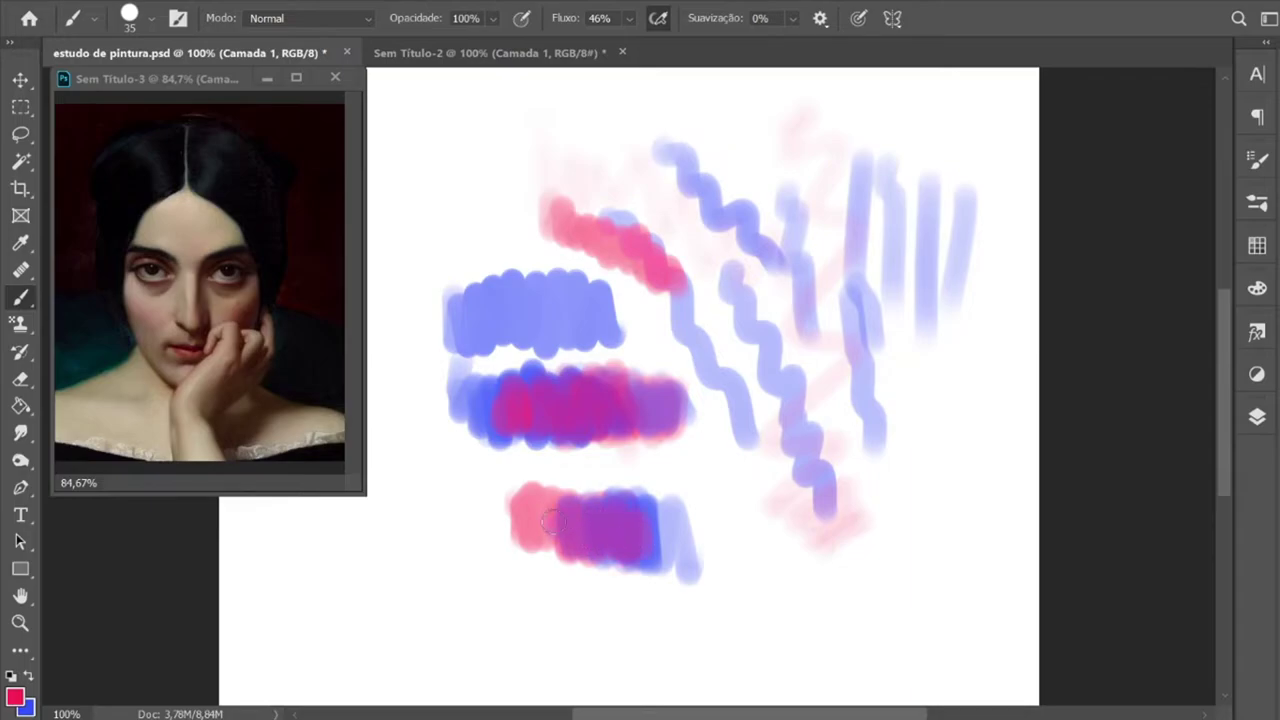
{"action": "left_click_drag", "start_coordinate": [550, 520], "coordinate": [540, 548]}
{"action": "mouse_move", "coordinate": [633, 520]}
{"action": "left_mouse_down"}
{"action": "mouse_move", "coordinate": [514, 520]}
{"action": "mouse_move", "coordinate": [563, 524]}
{"action": "left_mouse_up"}
{"action": "left_click_drag", "start_coordinate": [643, 523], "coordinate": [654, 552]}
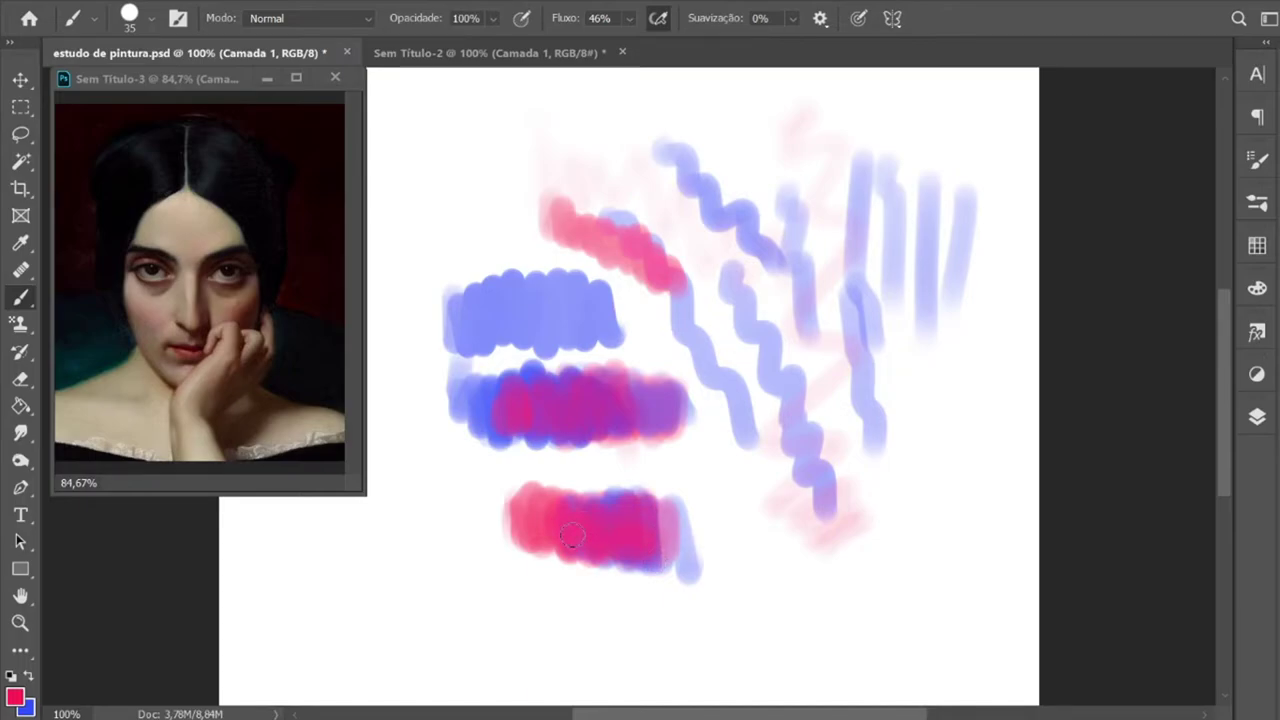
Step: At 26% opacity, paint a pink patch at upper left with bluish-purple and lavender loops
{"action": "left_click", "coordinate": [492, 18]}
{"action": "left_click_drag", "start_coordinate": [545, 45], "coordinate": [452, 45]}
{"action": "mouse_move", "coordinate": [451, 125]}
{"action": "left_mouse_down"}
{"action": "mouse_move", "coordinate": [477, 220]}
{"action": "mouse_move", "coordinate": [472, 208]}
{"action": "mouse_move", "coordinate": [515, 255]}
{"action": "left_mouse_up"}
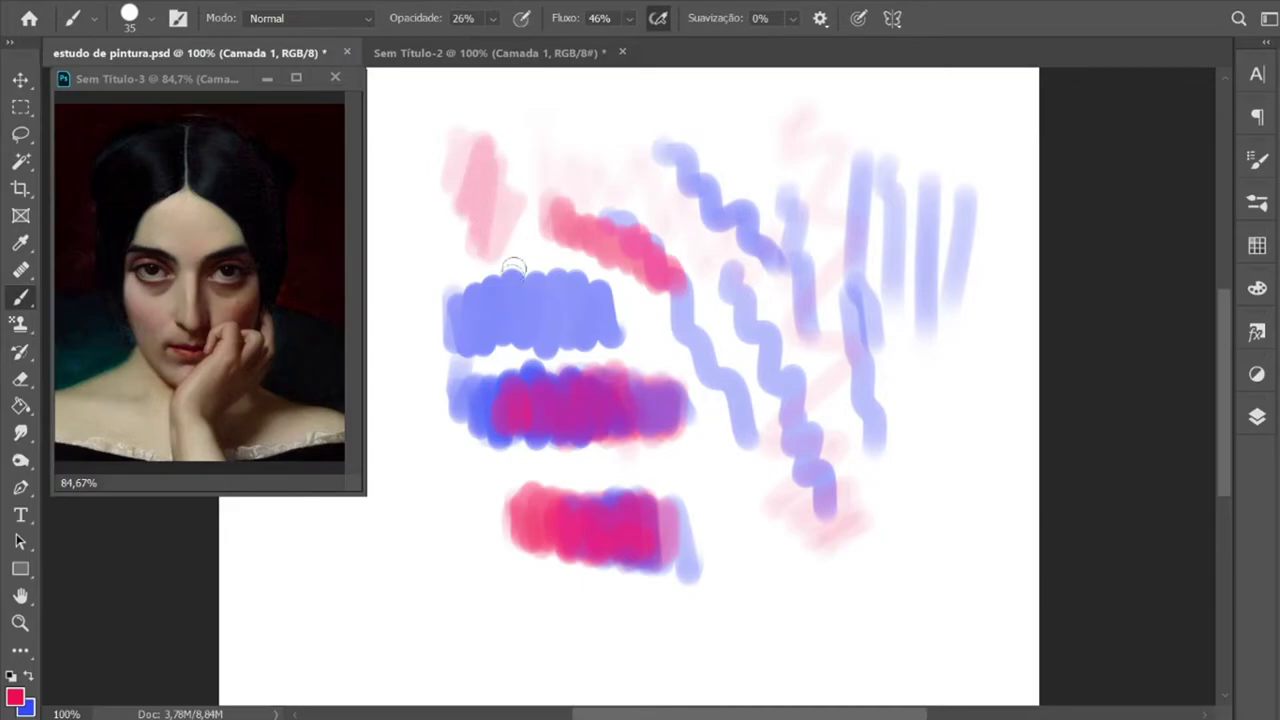
{"action": "left_click_drag", "start_coordinate": [491, 186], "coordinate": [492, 262]}
{"action": "left_click_drag", "start_coordinate": [485, 150], "coordinate": [460, 288]}
{"action": "mouse_move", "coordinate": [511, 113]}
{"action": "left_mouse_down"}
{"action": "mouse_move", "coordinate": [552, 120]}
{"action": "mouse_move", "coordinate": [429, 209]}
{"action": "left_mouse_up"}
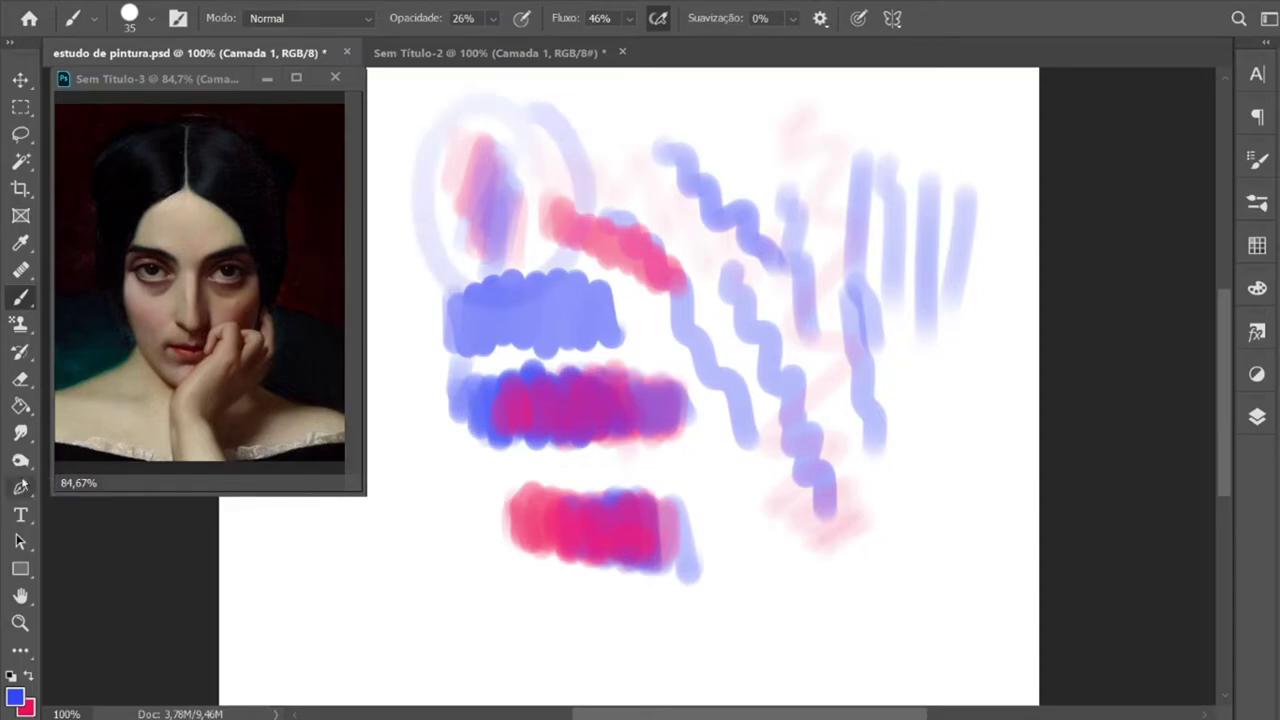
Step: Back at 100% opacity, paint a bold blue stroke and a blue-pink squiggle at lower left
{"action": "left_click", "coordinate": [492, 18]}
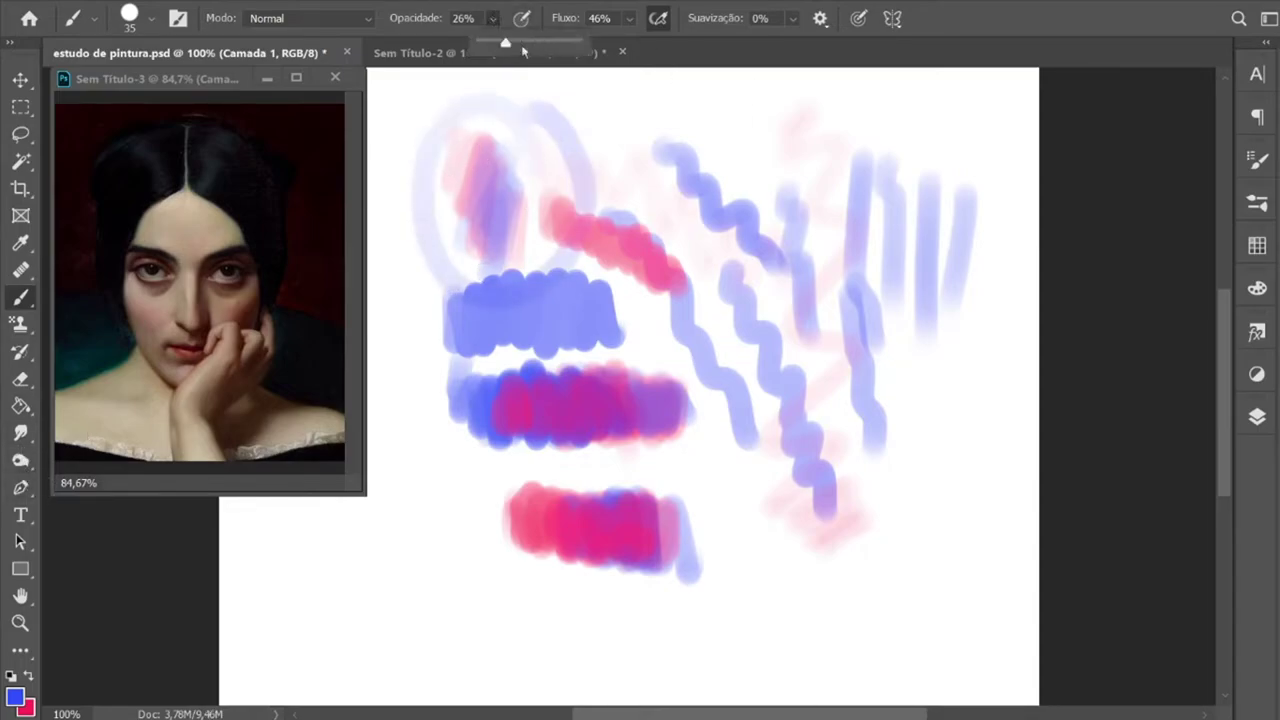
{"action": "left_click_drag", "start_coordinate": [755, 142], "coordinate": [795, 238]}
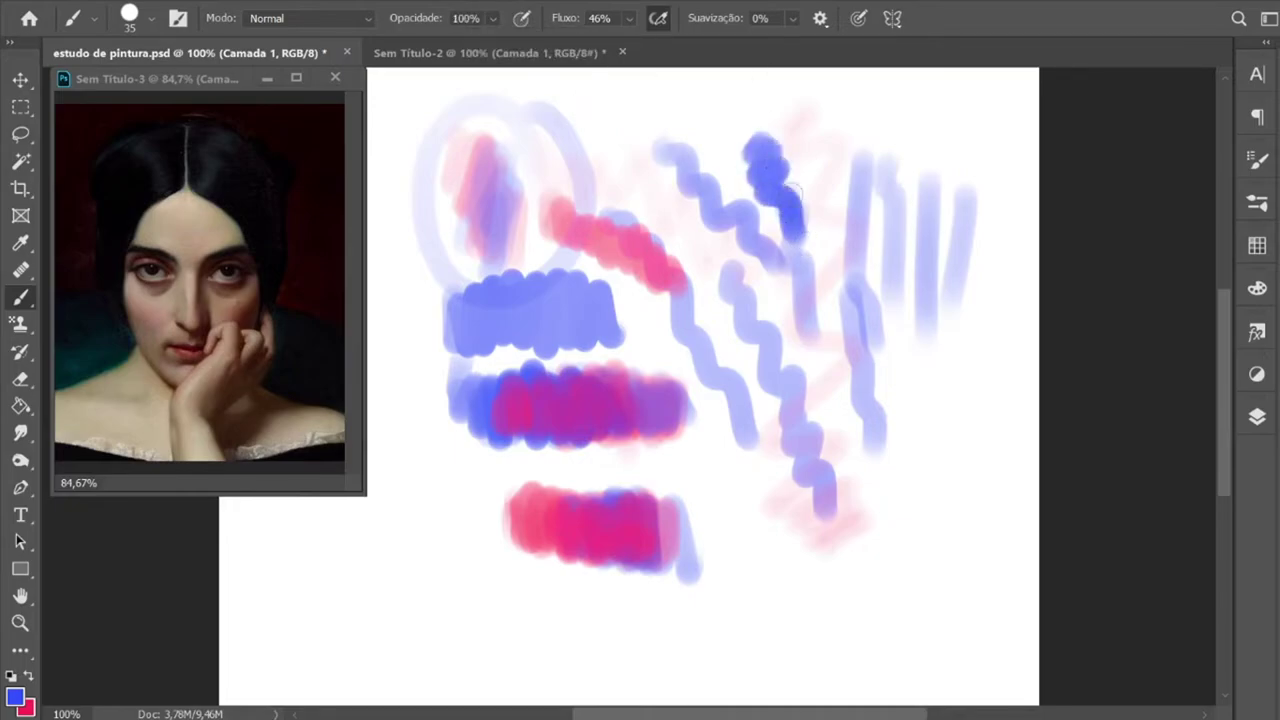
{"action": "left_click_drag", "start_coordinate": [805, 110], "coordinate": [795, 150]}
{"action": "mouse_move", "coordinate": [425, 520]}
{"action": "left_mouse_down"}
{"action": "mouse_move", "coordinate": [492, 604]}
{"action": "mouse_move", "coordinate": [500, 592]}
{"action": "left_mouse_up"}
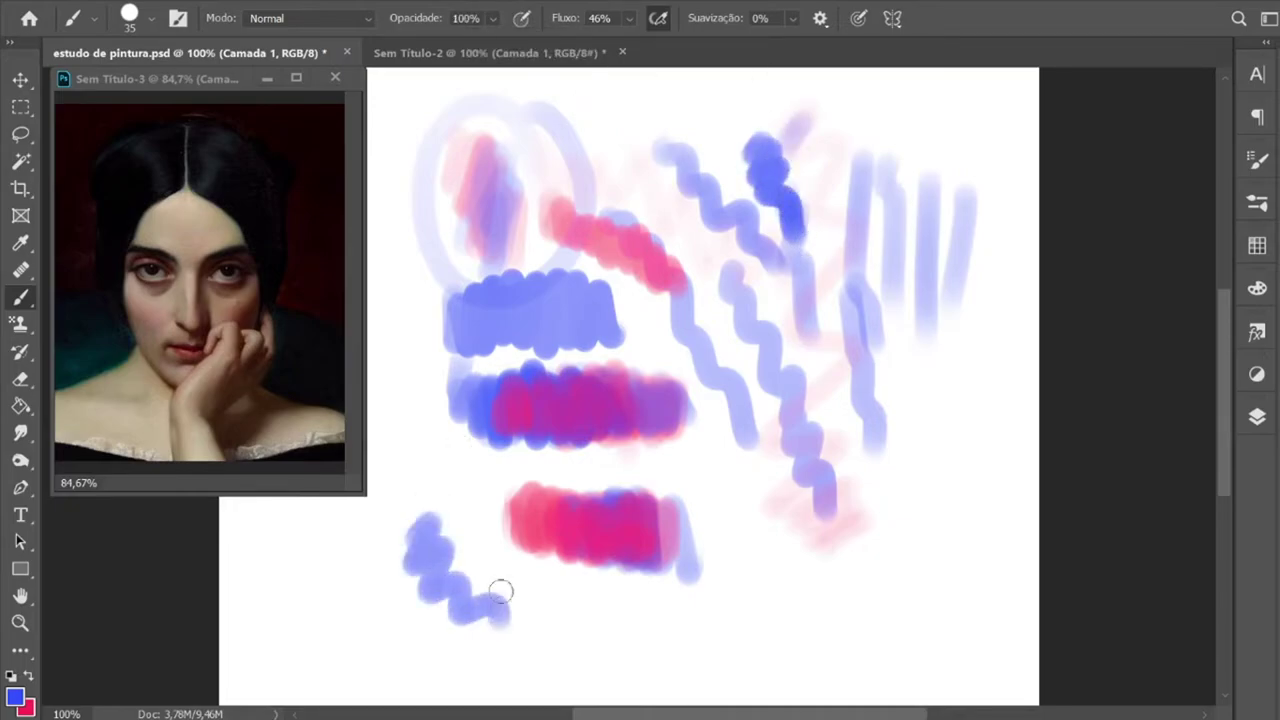
{"action": "left_click", "coordinate": [627, 18]}
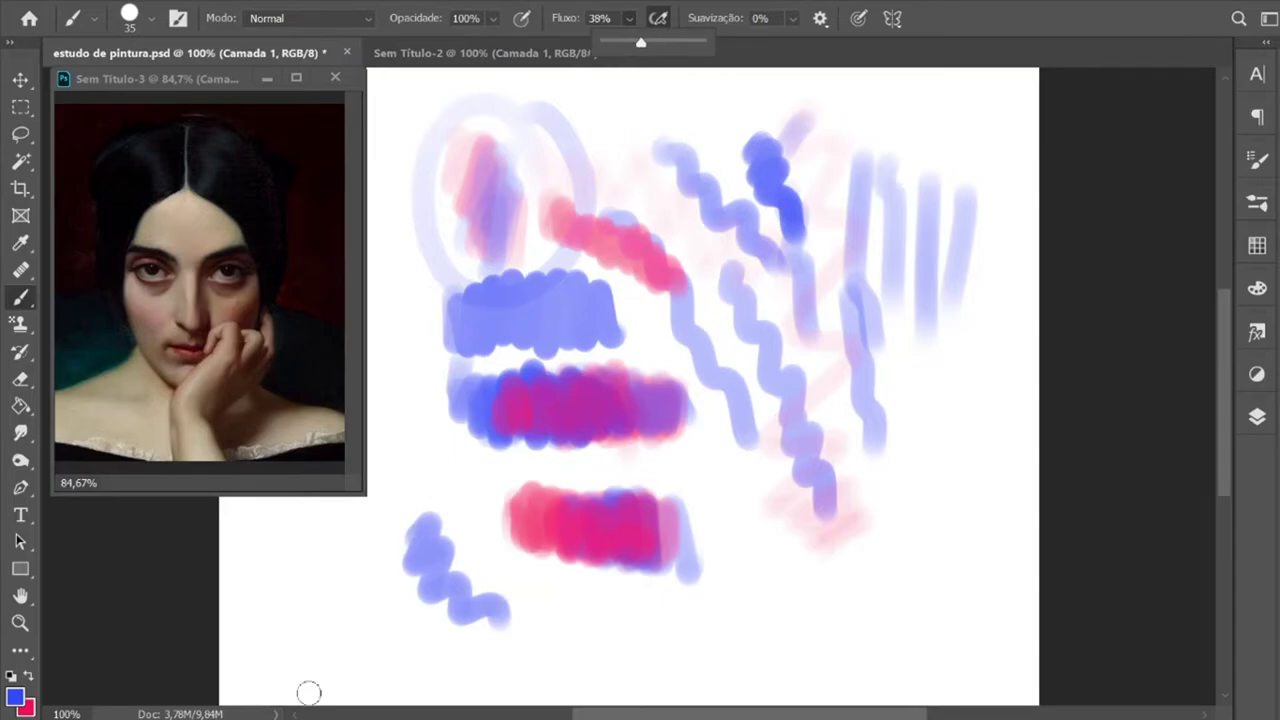
{"action": "mouse_move", "coordinate": [445, 530]}
{"action": "left_mouse_down"}
{"action": "mouse_move", "coordinate": [492, 616]}
{"action": "mouse_move", "coordinate": [423, 528]}
{"action": "left_mouse_up"}
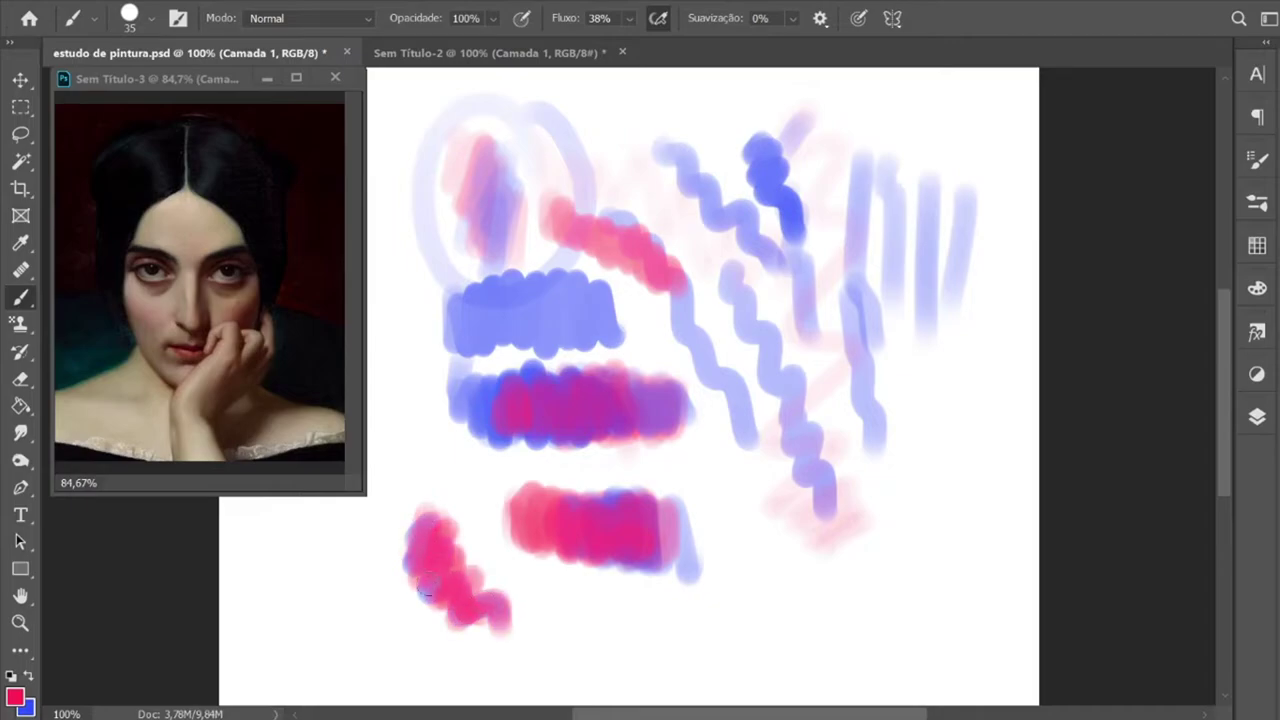
{"action": "key", "text": "x"}
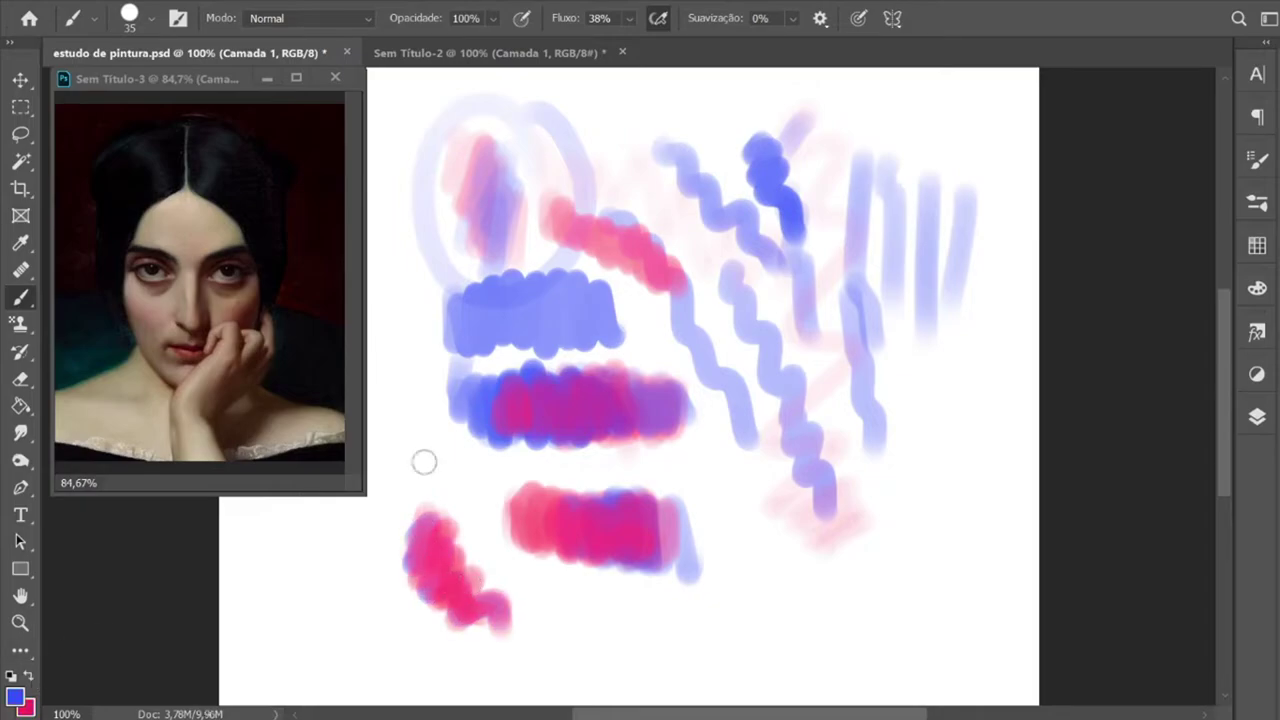
{"action": "left_click", "coordinate": [428, 526]}
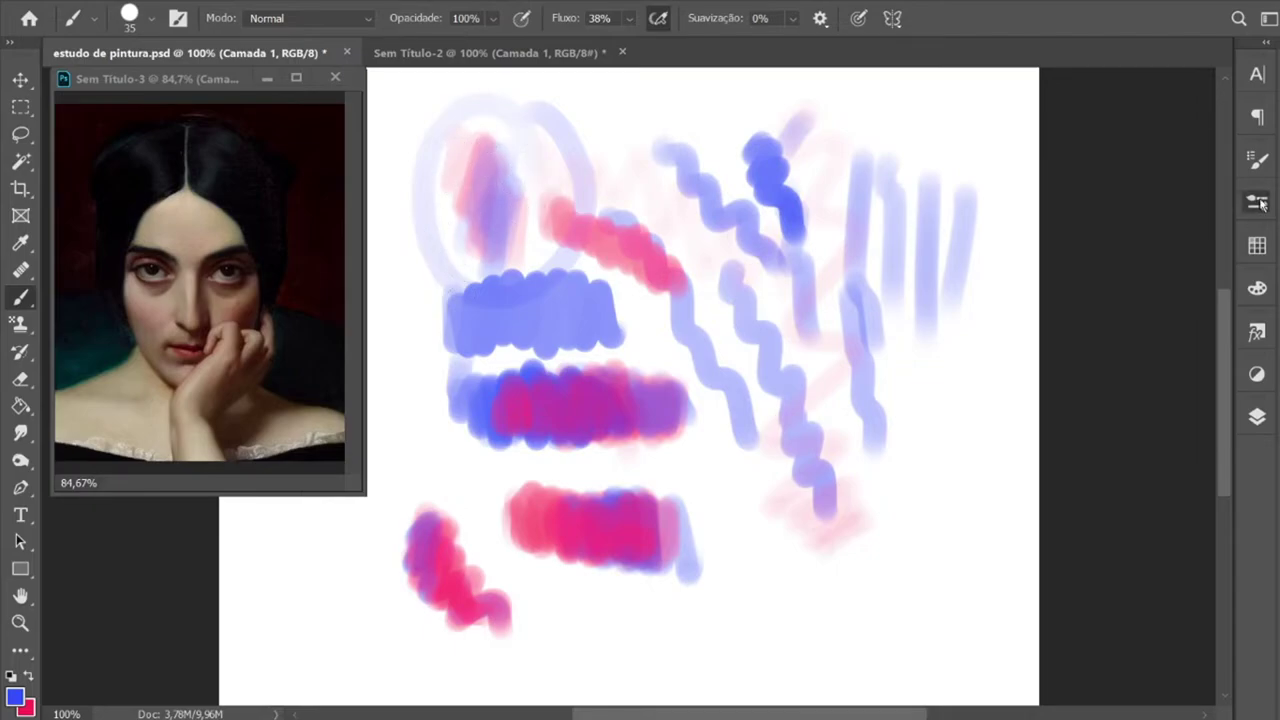
Step: Load the Airbrush texture preset at 166 px and airbrush blue over the lower patch
{"action": "left_click", "coordinate": [1257, 202]}
{"action": "left_click_drag", "start_coordinate": [1220, 581], "coordinate": [1219, 633]}
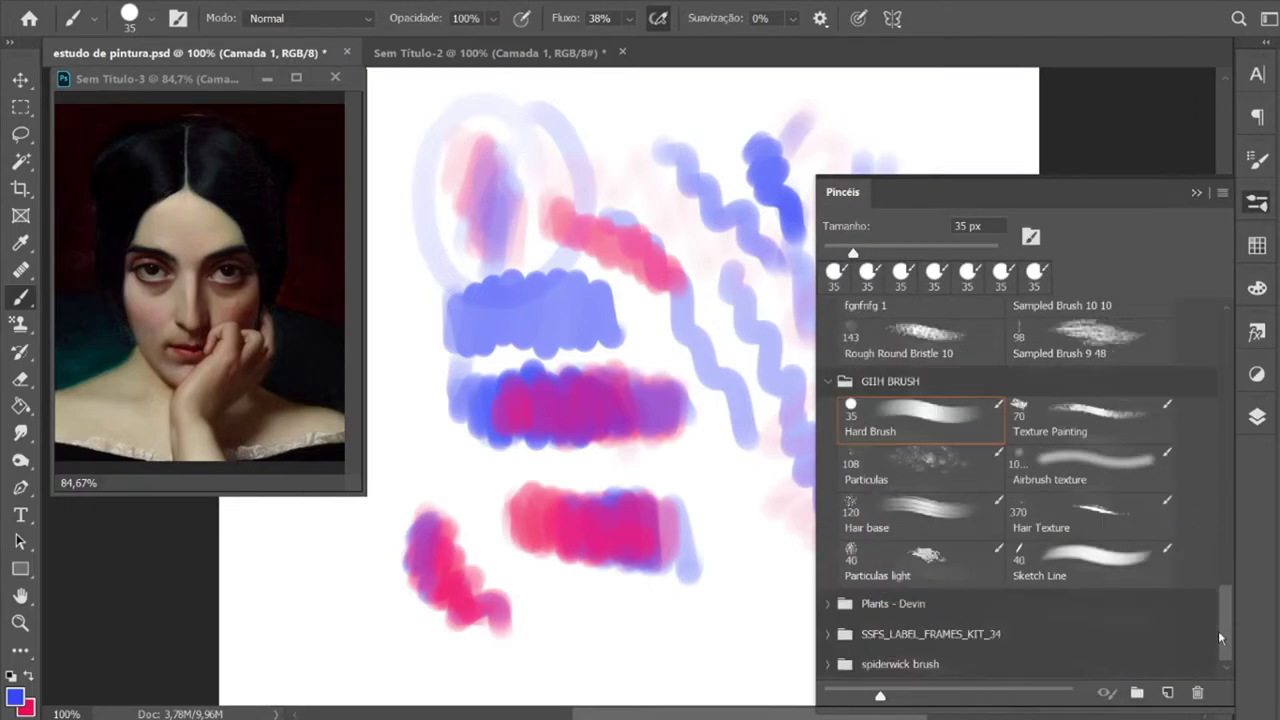
{"action": "left_click", "coordinate": [983, 481]}
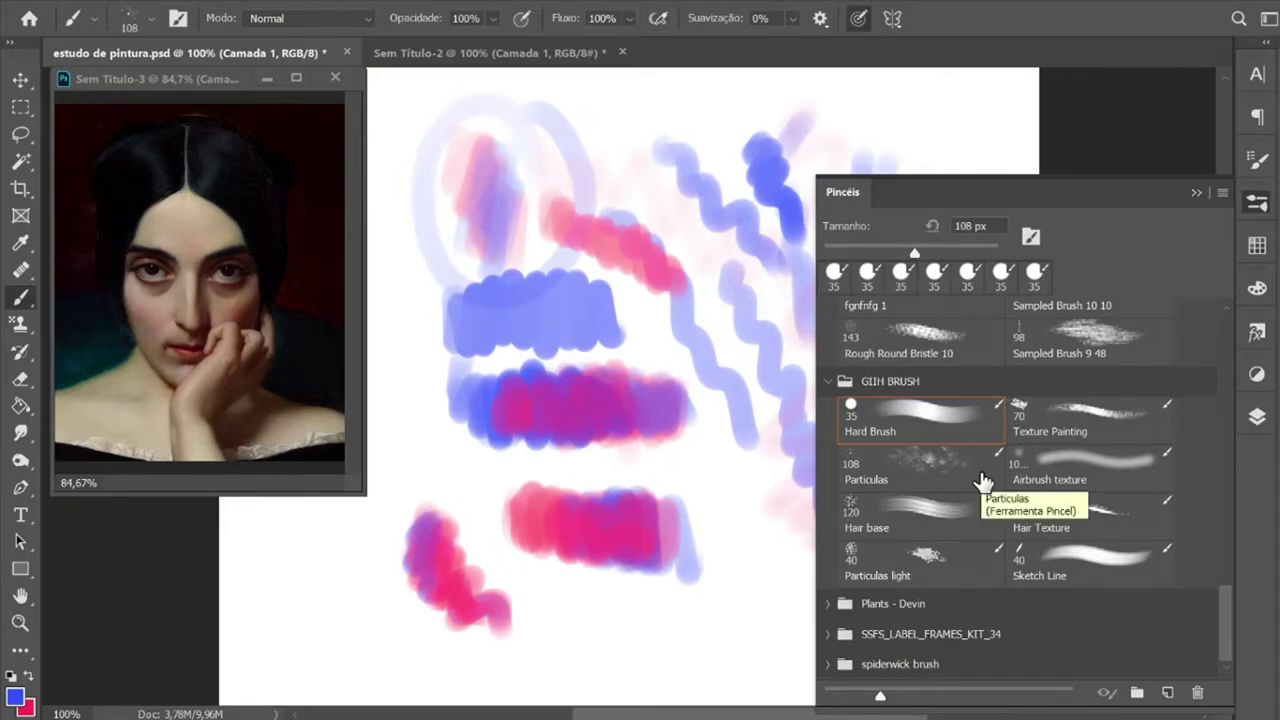
{"action": "left_click", "coordinate": [983, 481]}
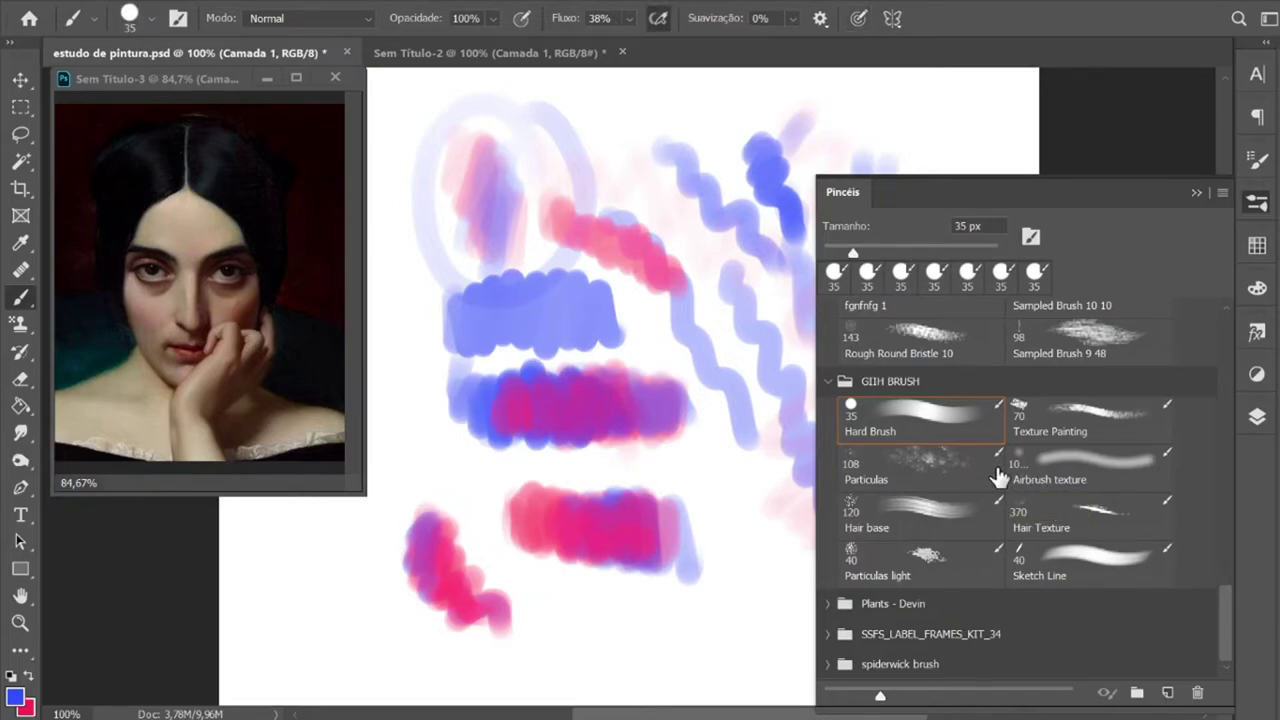
{"action": "left_click", "coordinate": [1085, 470]}
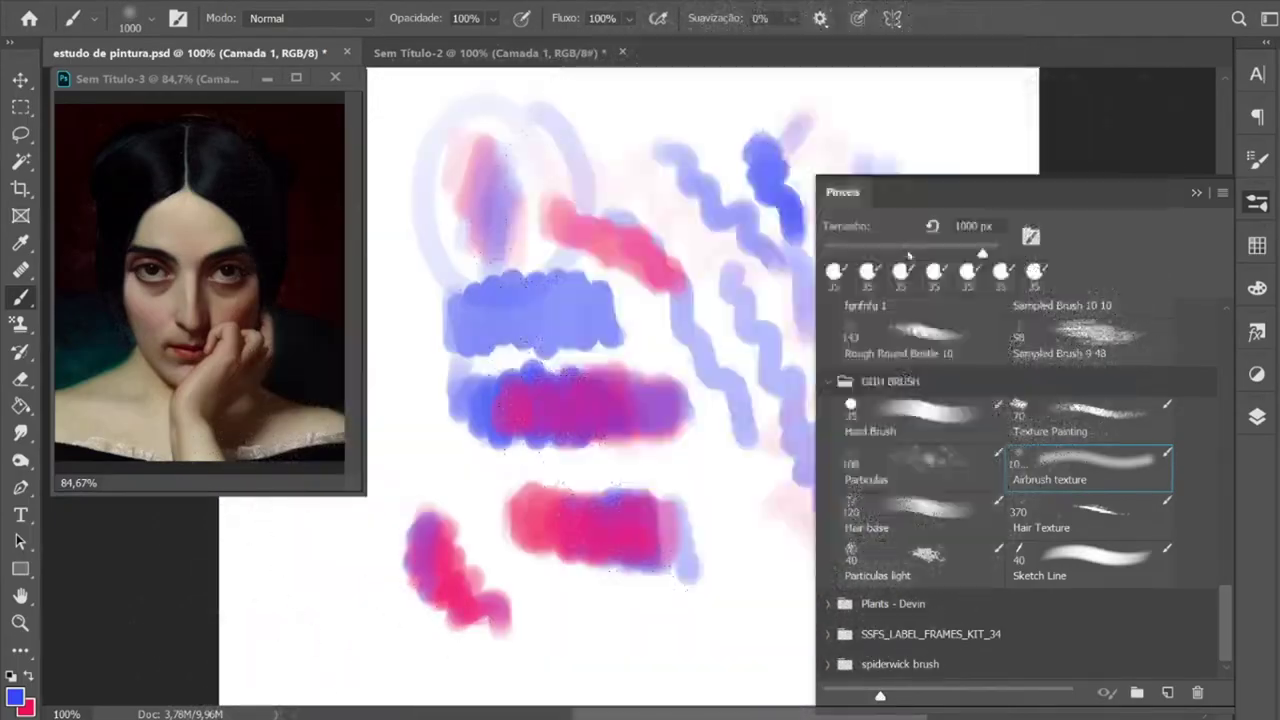
{"action": "mouse_move", "coordinate": [983, 252]}
{"action": "left_mouse_down"}
{"action": "mouse_move", "coordinate": [908, 252]}
{"action": "mouse_move", "coordinate": [940, 252]}
{"action": "left_mouse_up"}
{"action": "mouse_move", "coordinate": [603, 463]}
{"action": "left_mouse_down"}
{"action": "mouse_move", "coordinate": [689, 585]}
{"action": "mouse_move", "coordinate": [686, 529]}
{"action": "mouse_move", "coordinate": [692, 594]}
{"action": "left_mouse_up"}
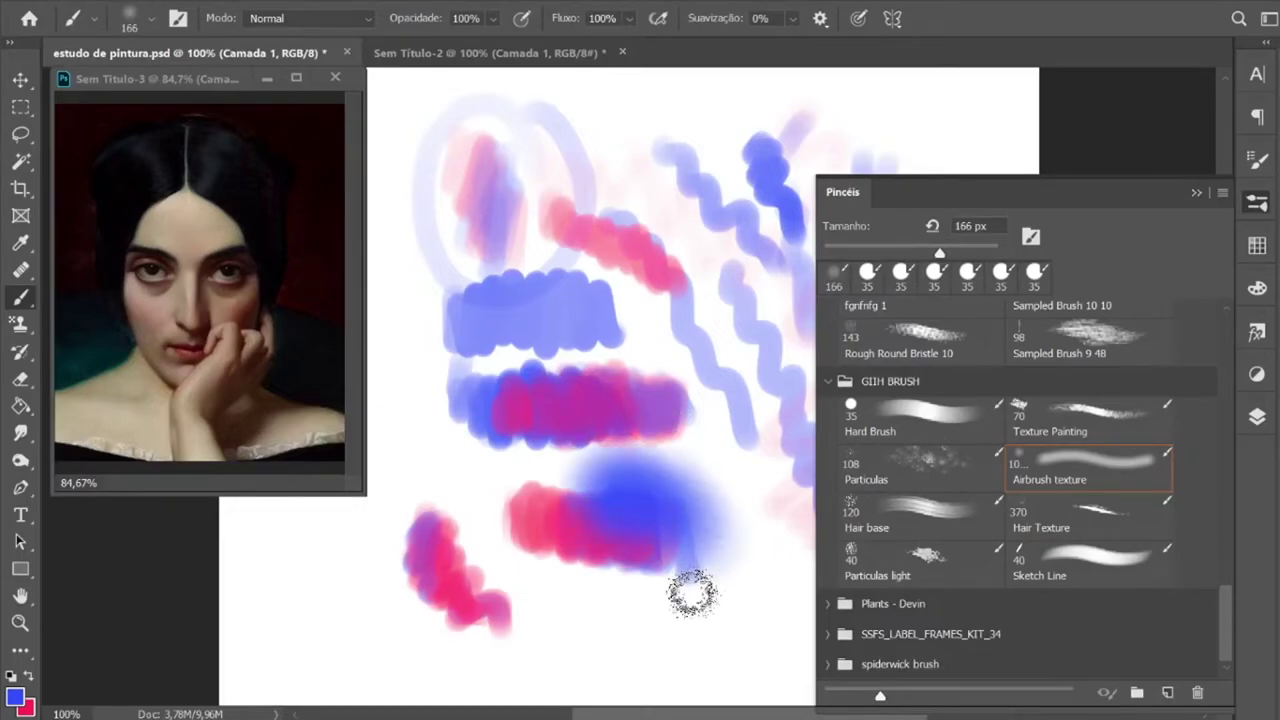
Step: With 48% flow and airbrush build-up, blend pink and blue across the lower patch
{"action": "left_click", "coordinate": [30, 677]}
{"action": "mouse_move", "coordinate": [594, 523]}
{"action": "left_mouse_down"}
{"action": "mouse_move", "coordinate": [643, 537]}
{"action": "mouse_move", "coordinate": [689, 585]}
{"action": "left_mouse_up"}
{"action": "left_click_drag", "start_coordinate": [629, 18], "coordinate": [615, 44]}
{"action": "left_click", "coordinate": [658, 18]}
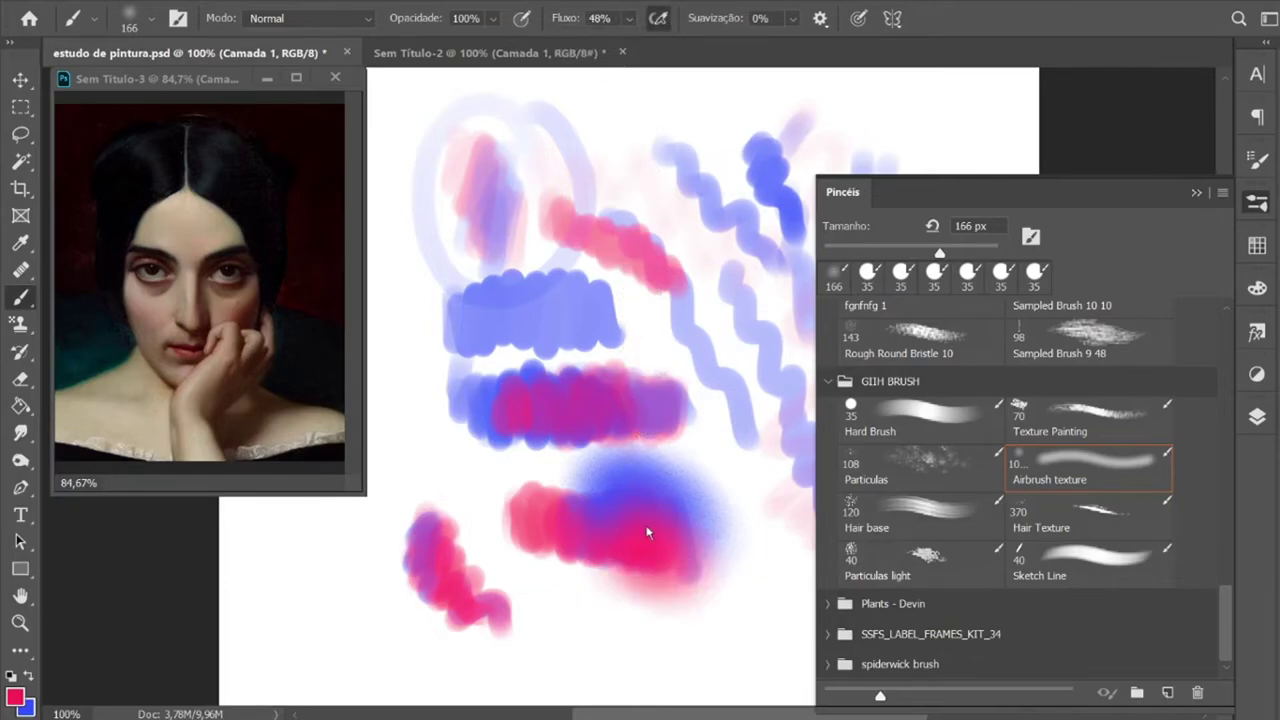
{"action": "left_click_drag", "start_coordinate": [686, 614], "coordinate": [720, 530]}
{"action": "left_click_drag", "start_coordinate": [691, 463], "coordinate": [634, 508]}
{"action": "left_click", "coordinate": [29, 676]}
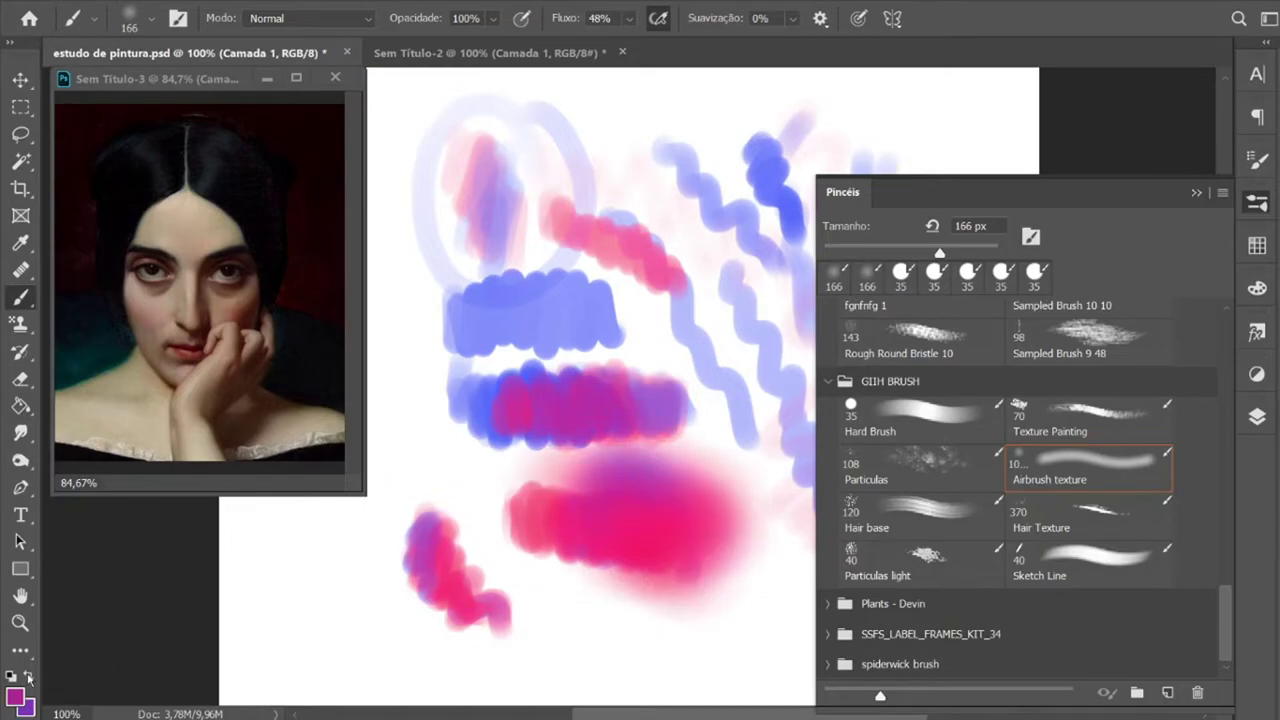
{"action": "mouse_move", "coordinate": [597, 415]}
{"action": "left_mouse_down"}
{"action": "mouse_move", "coordinate": [711, 520]}
{"action": "mouse_move", "coordinate": [686, 503]}
{"action": "left_mouse_up"}
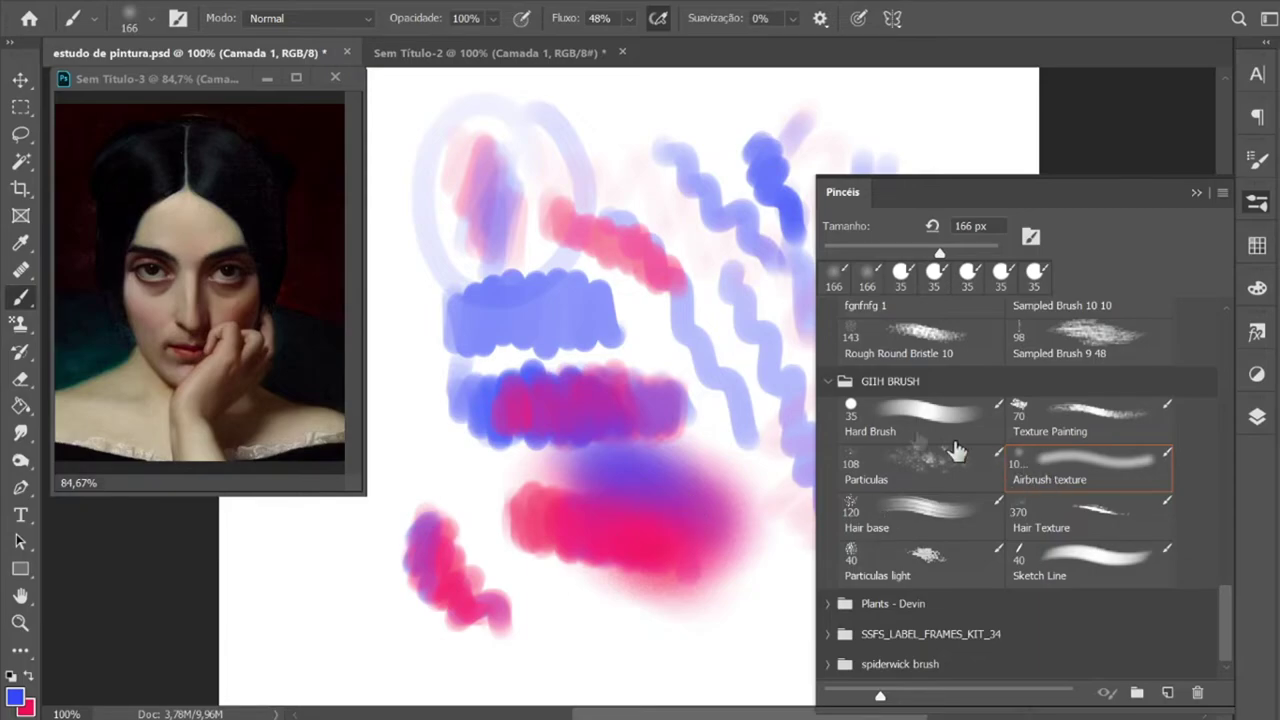
Step: Collapse the GIIH BRUSH and brushes_by_88grzes_dauxasm folders in the Brushes panel
{"action": "left_click", "coordinate": [826, 381]}
{"action": "left_click_drag", "start_coordinate": [1224, 605], "coordinate": [1217, 472]}
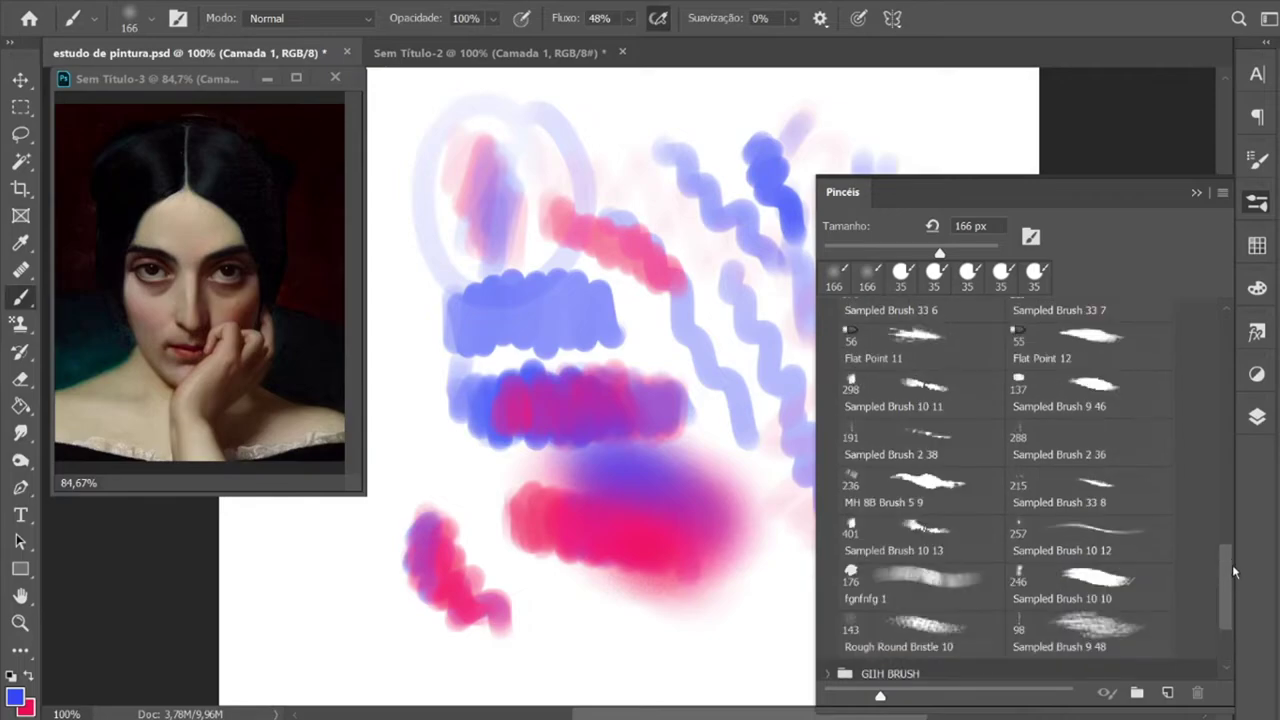
{"action": "scroll", "coordinate": [1196, 470], "scroll_direction": "down", "scroll_amount": 1}
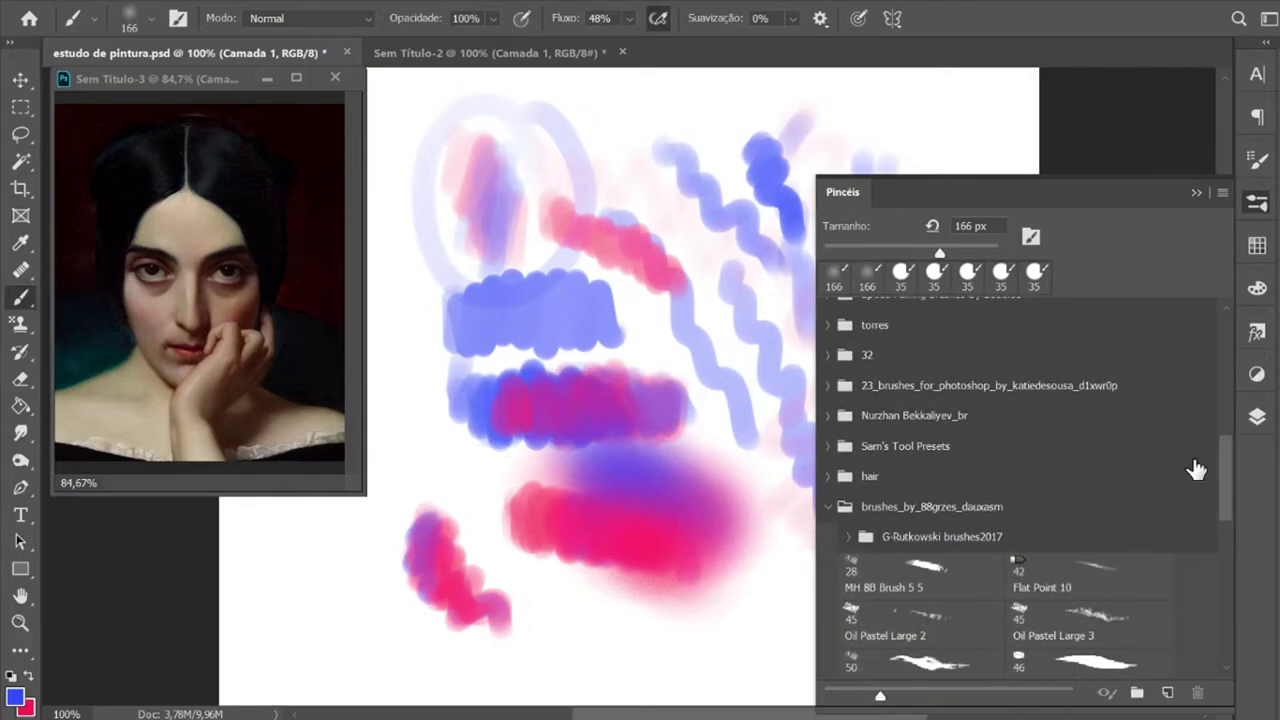
{"action": "left_click_drag", "start_coordinate": [1222, 475], "coordinate": [1236, 597]}
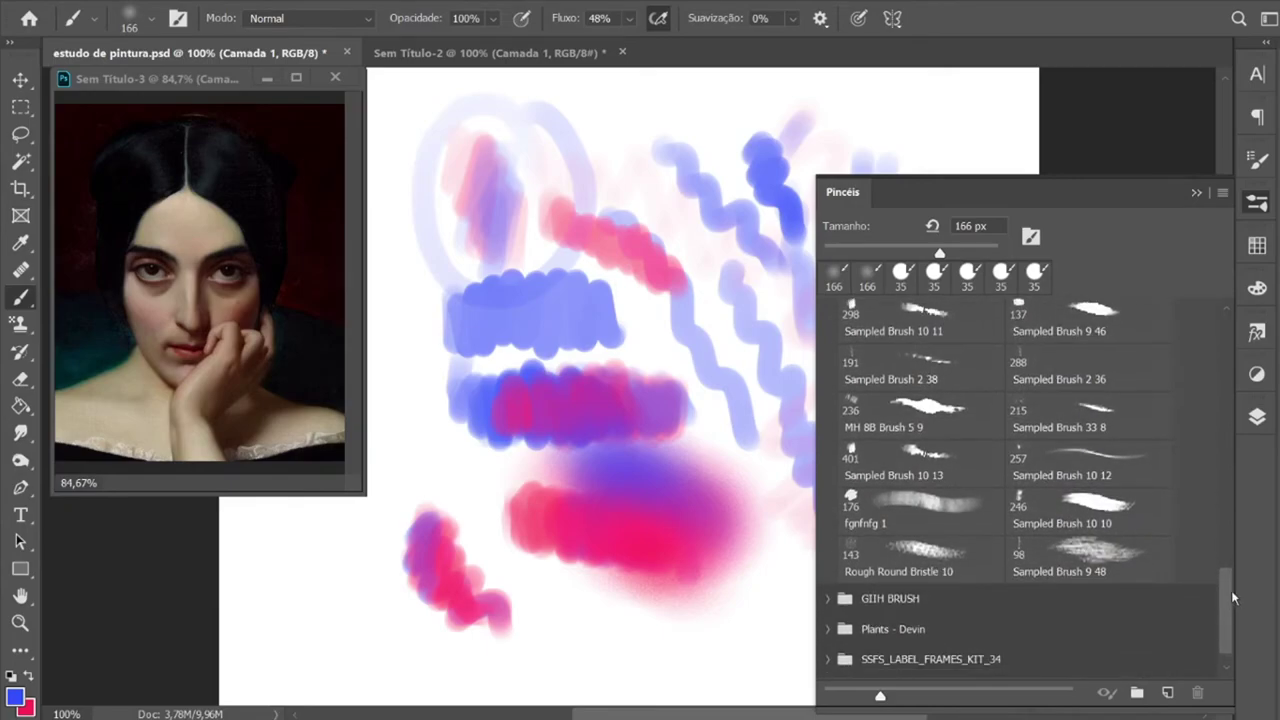
{"action": "left_click_drag", "start_coordinate": [1232, 597], "coordinate": [1220, 444]}
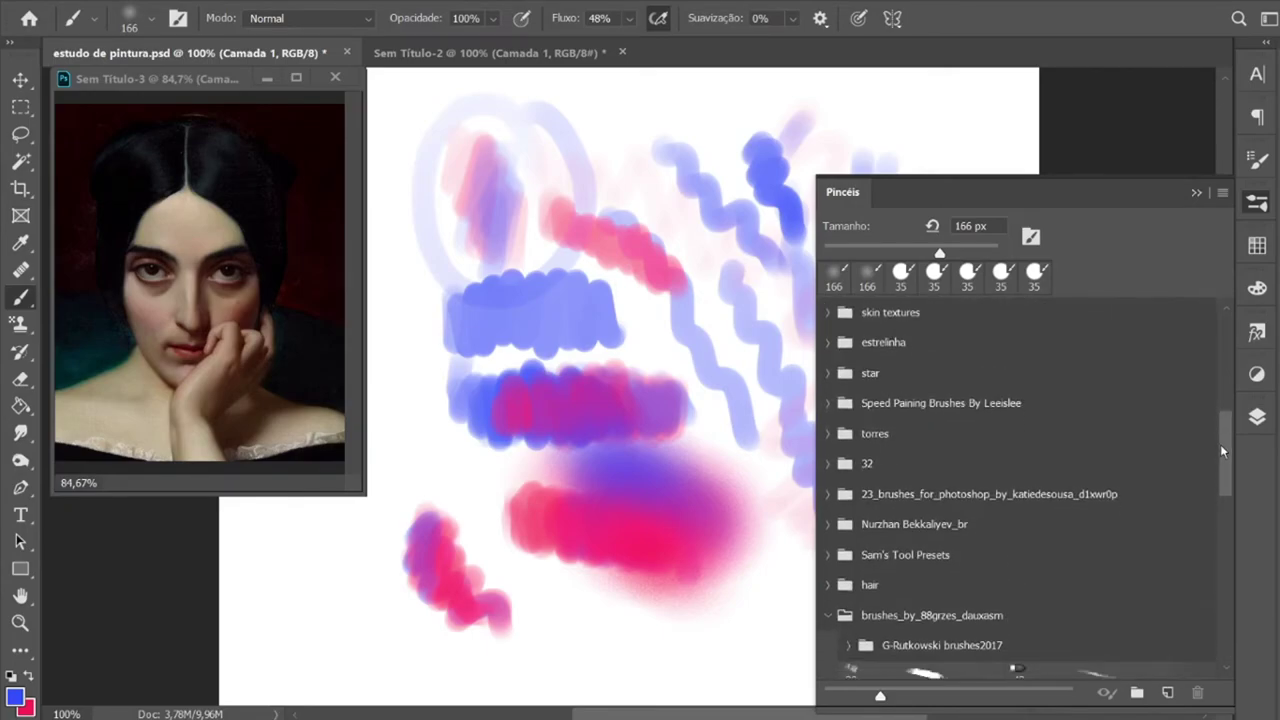
{"action": "left_click", "coordinate": [828, 617]}
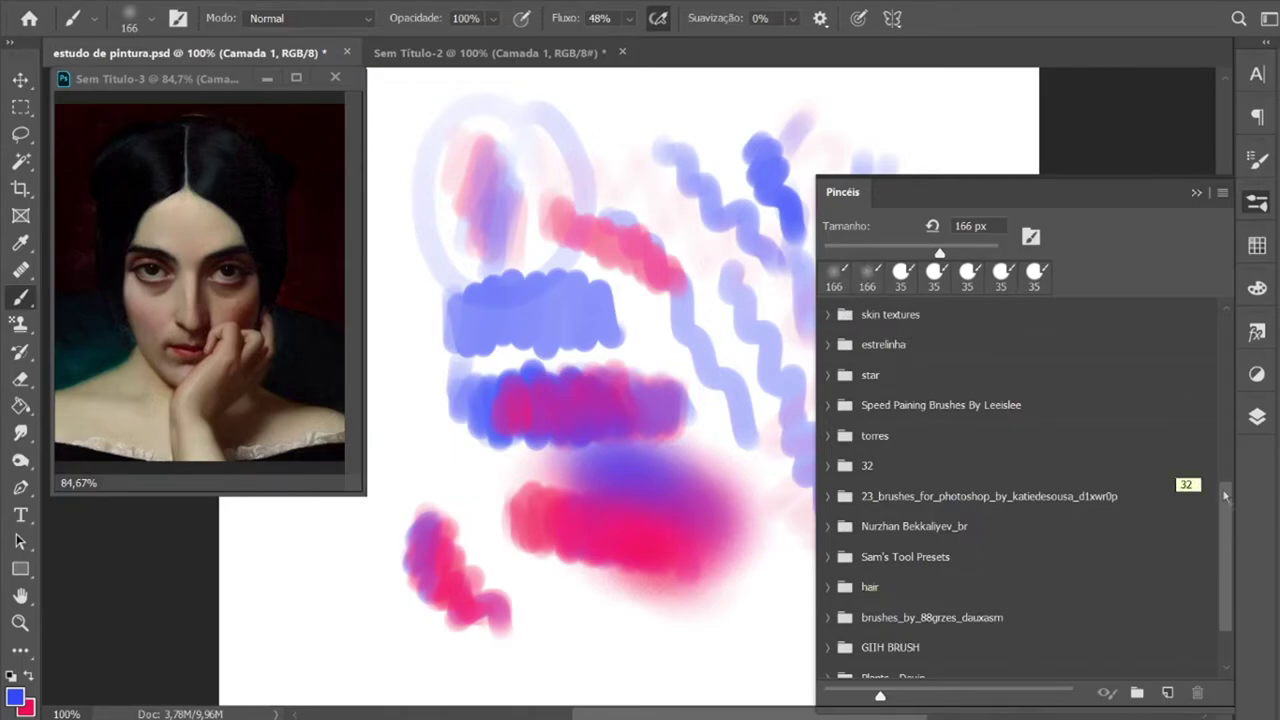
{"action": "left_click_drag", "start_coordinate": [1230, 515], "coordinate": [1228, 547]}
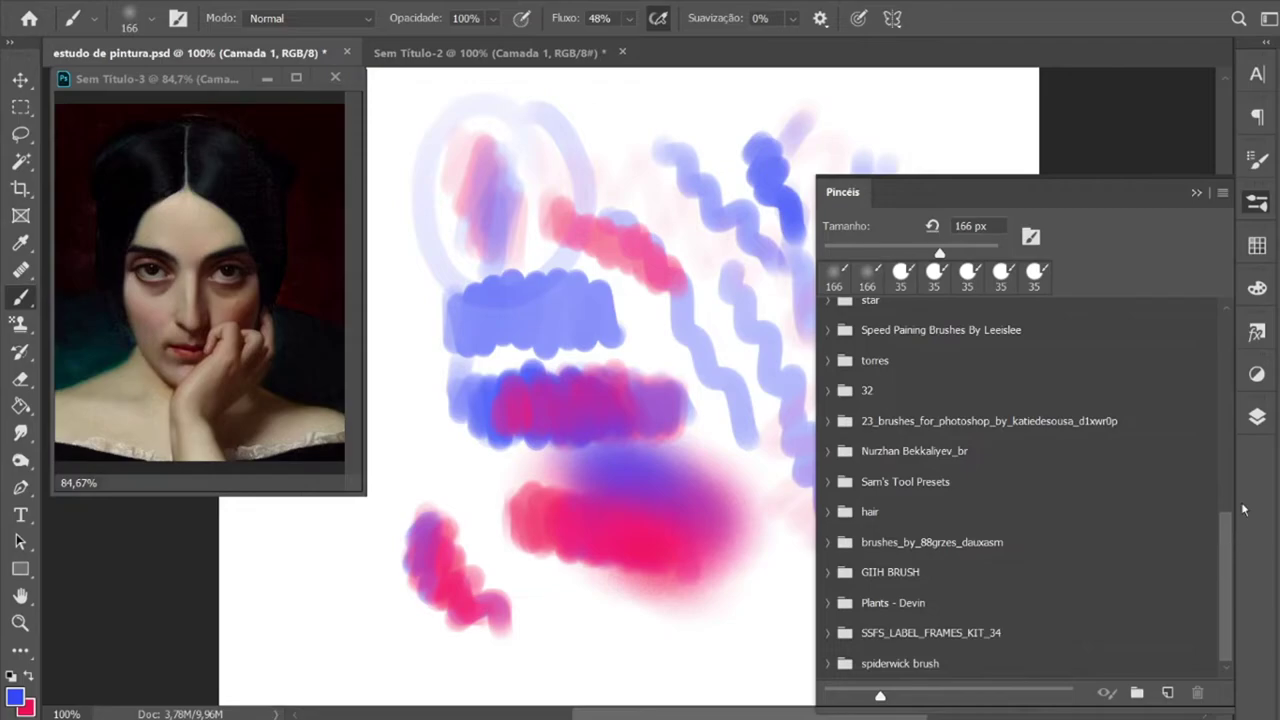
Step: Load Captured Bristle from Sam's Tool Presets and paint a blue textured patch below the pink blend
{"action": "left_click", "coordinate": [868, 478]}
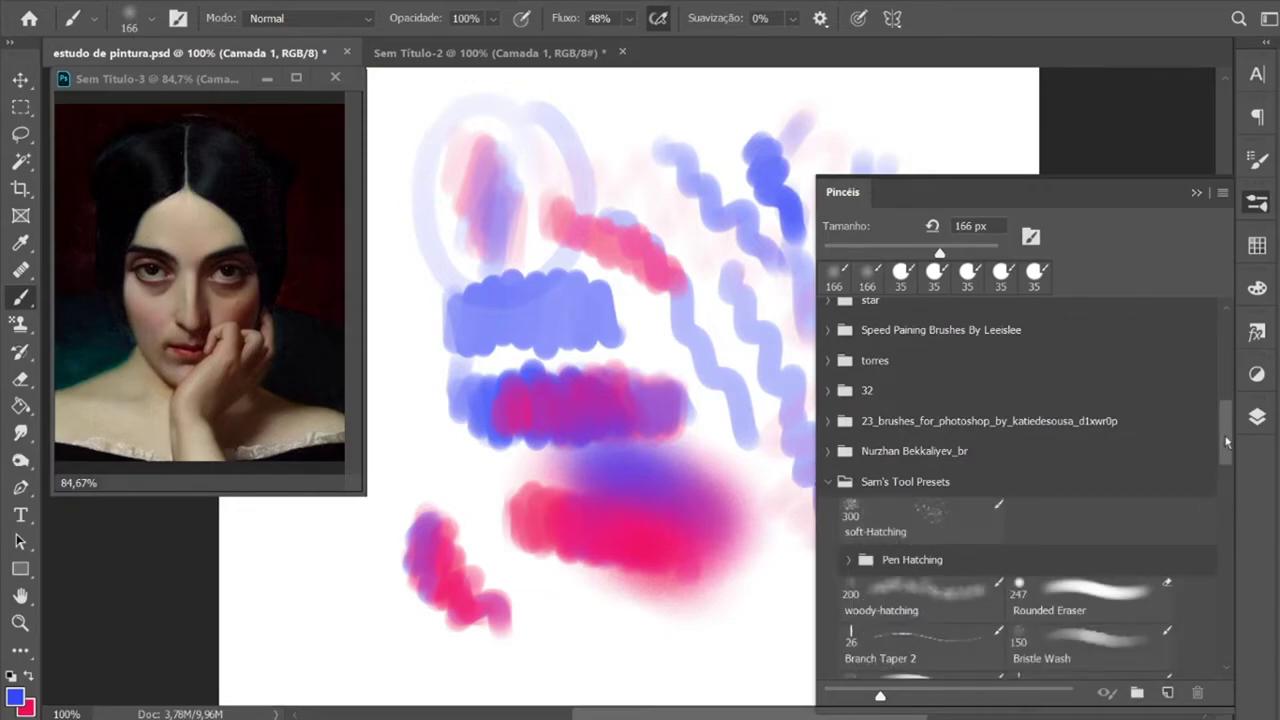
{"action": "left_click_drag", "start_coordinate": [1226, 441], "coordinate": [1223, 484]}
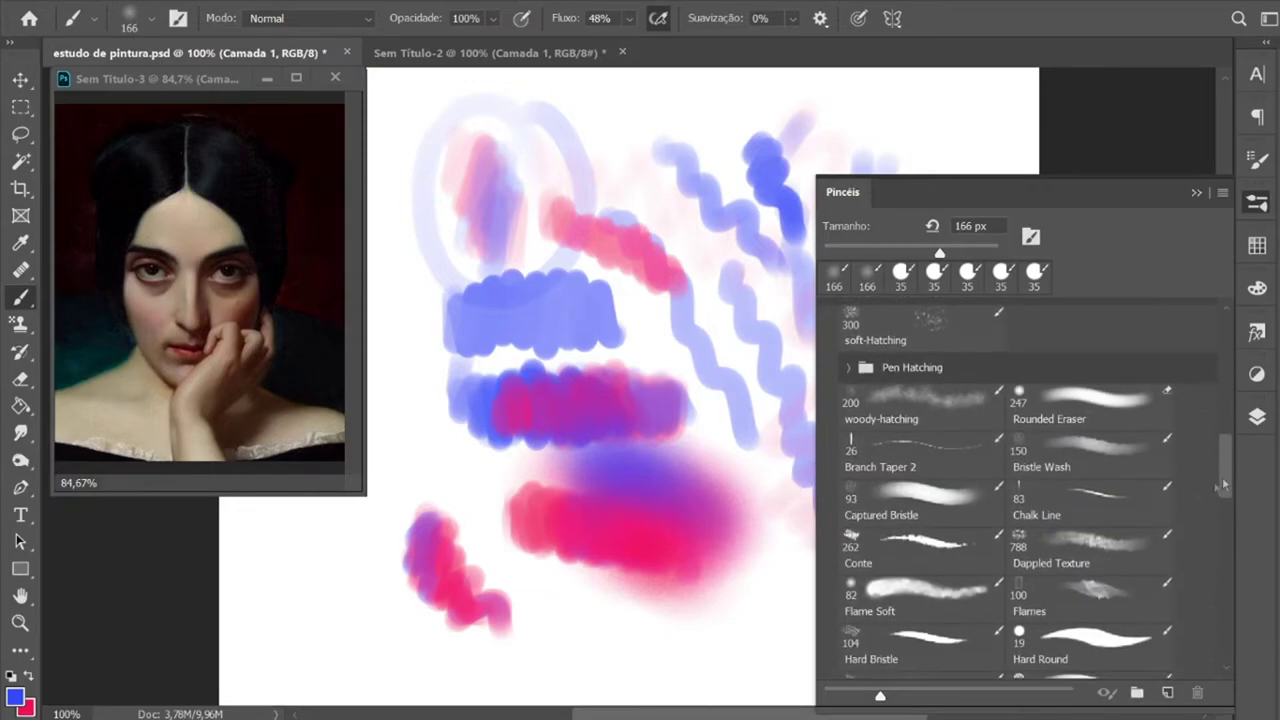
{"action": "left_click", "coordinate": [912, 495]}
{"action": "mouse_move", "coordinate": [677, 614]}
{"action": "left_mouse_down"}
{"action": "mouse_move", "coordinate": [790, 610]}
{"action": "mouse_move", "coordinate": [565, 610]}
{"action": "left_mouse_up"}
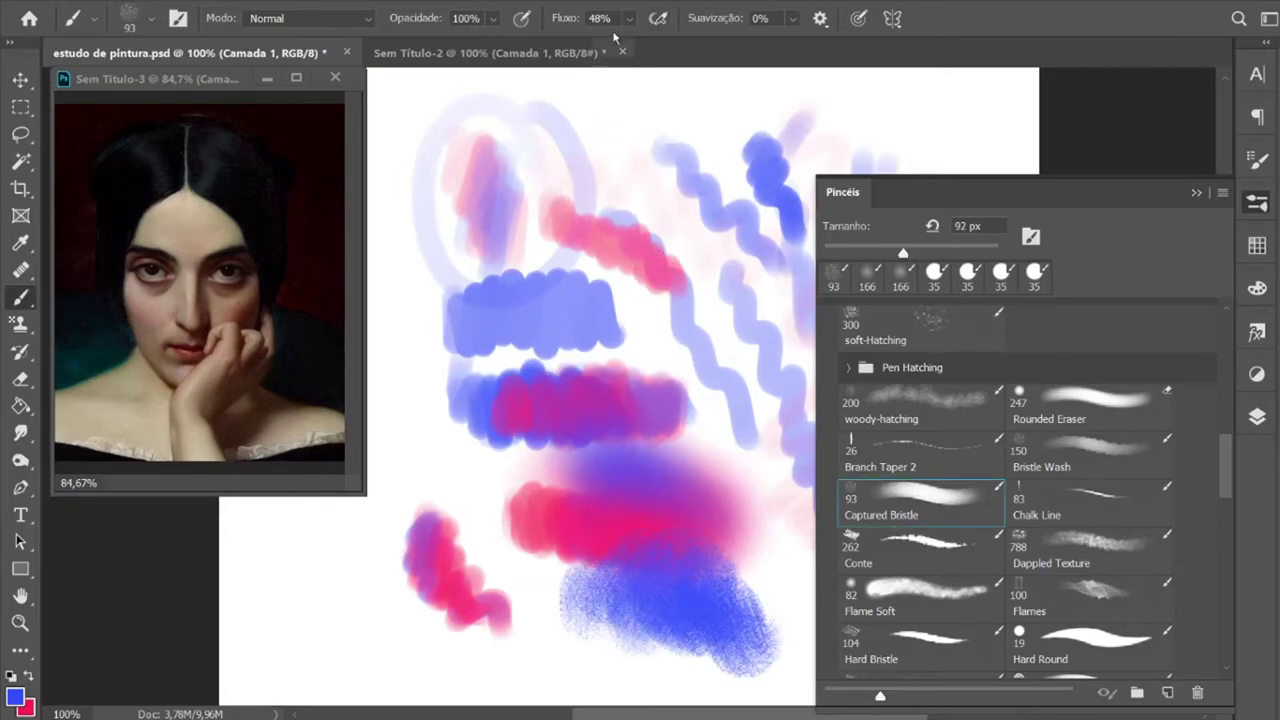
Step: Layer blue, red, then blue bristle strokes on the upper patch and smudge them together
{"action": "left_click", "coordinate": [658, 18]}
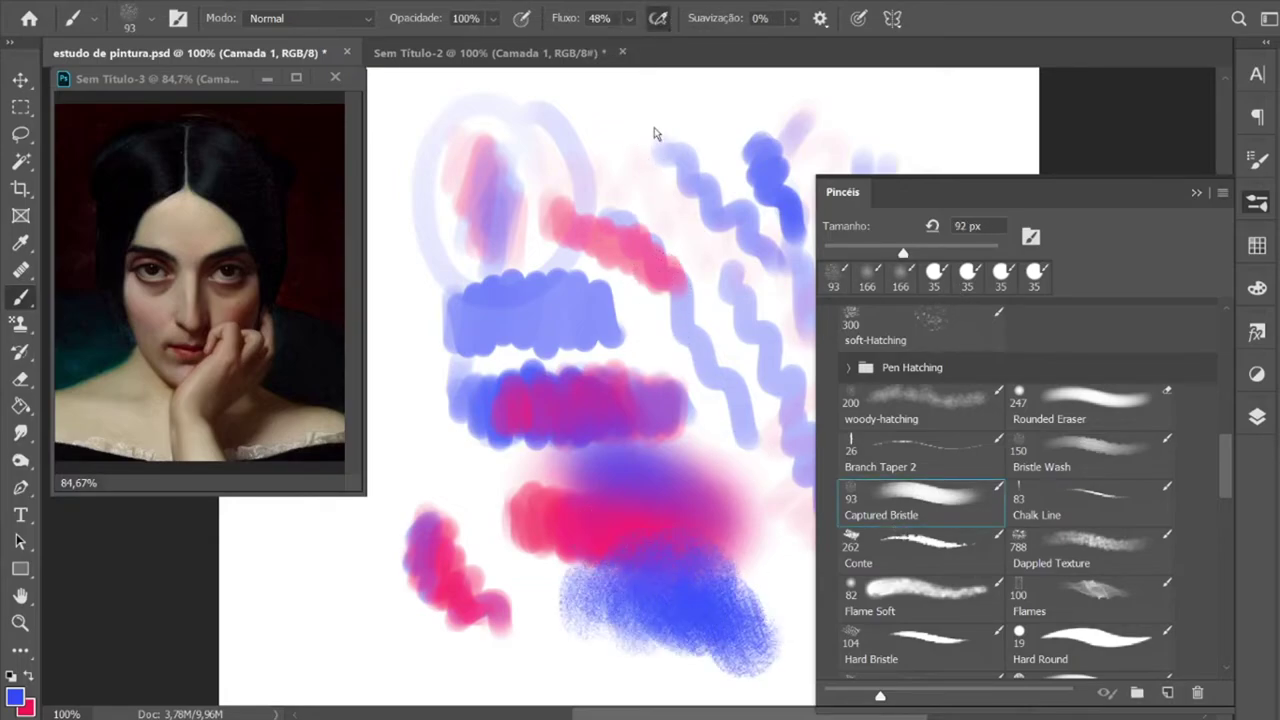
{"action": "left_click_drag", "start_coordinate": [660, 222], "coordinate": [638, 298]}
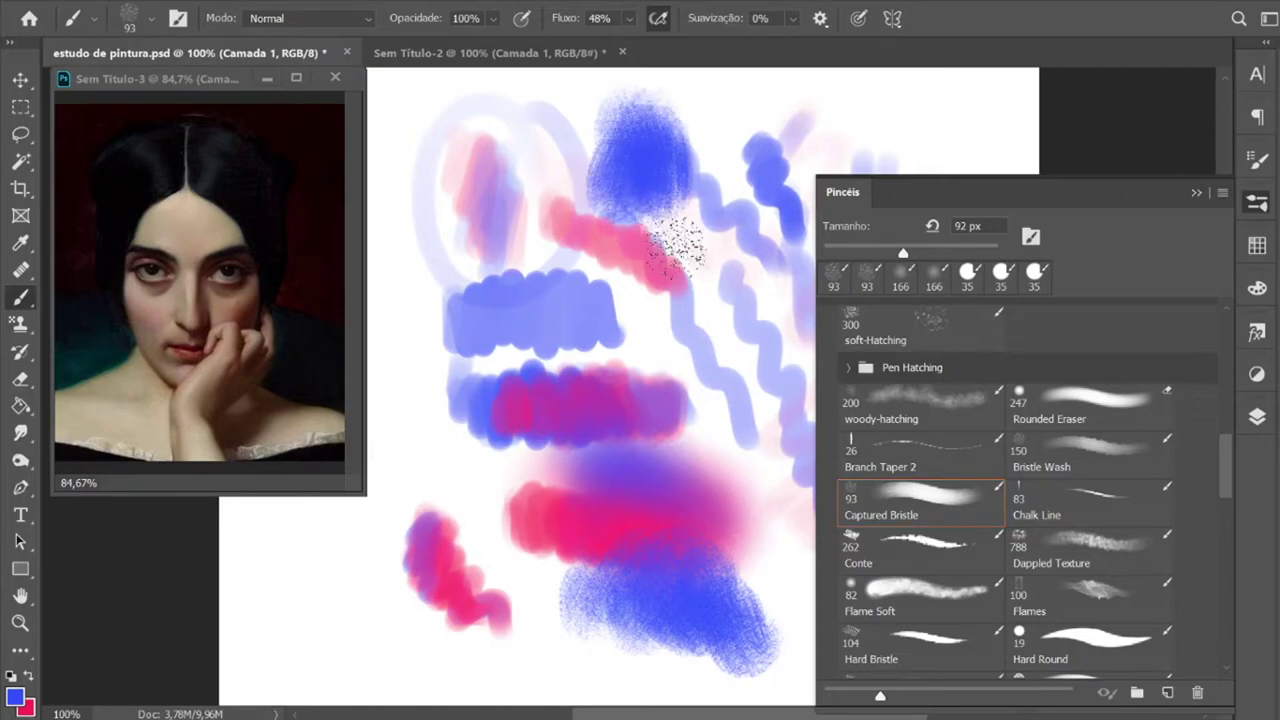
{"action": "left_click", "coordinate": [28, 677]}
{"action": "left_click_drag", "start_coordinate": [700, 218], "coordinate": [610, 215]}
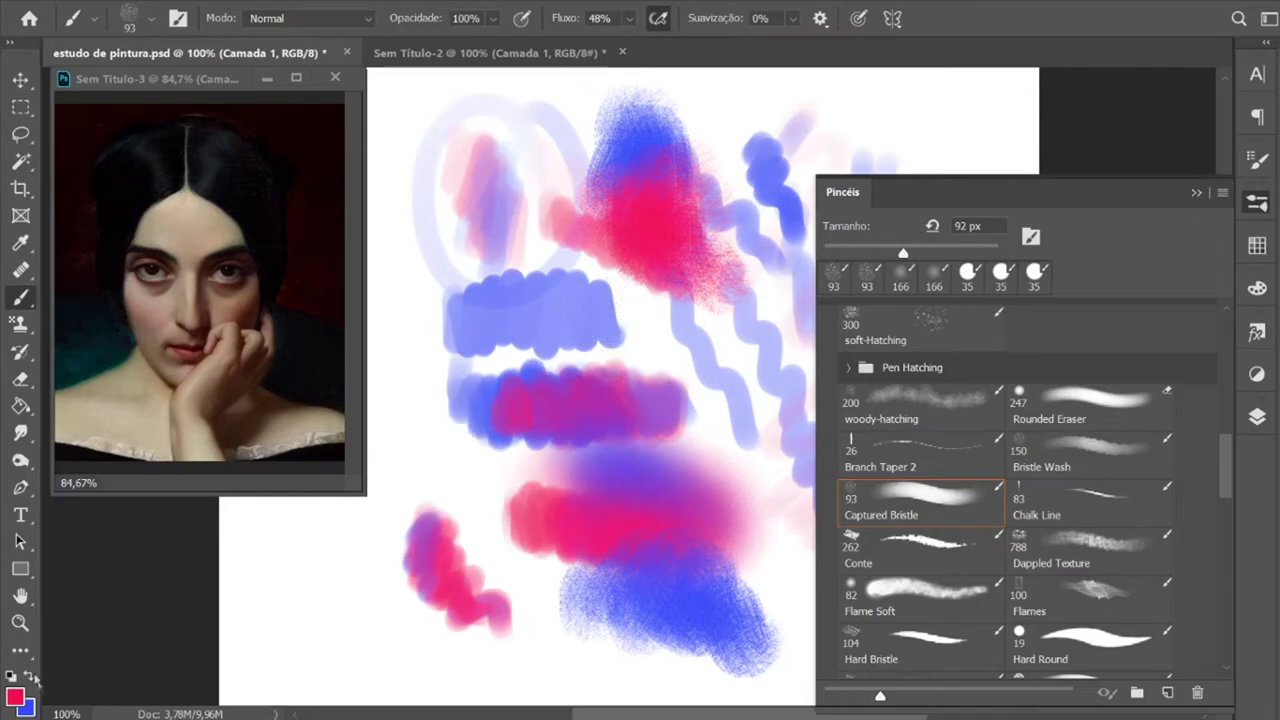
{"action": "left_click", "coordinate": [28, 677]}
{"action": "mouse_move", "coordinate": [630, 150]}
{"action": "left_mouse_down"}
{"action": "mouse_move", "coordinate": [693, 170]}
{"action": "mouse_move", "coordinate": [660, 175]}
{"action": "mouse_move", "coordinate": [745, 270]}
{"action": "left_mouse_up"}
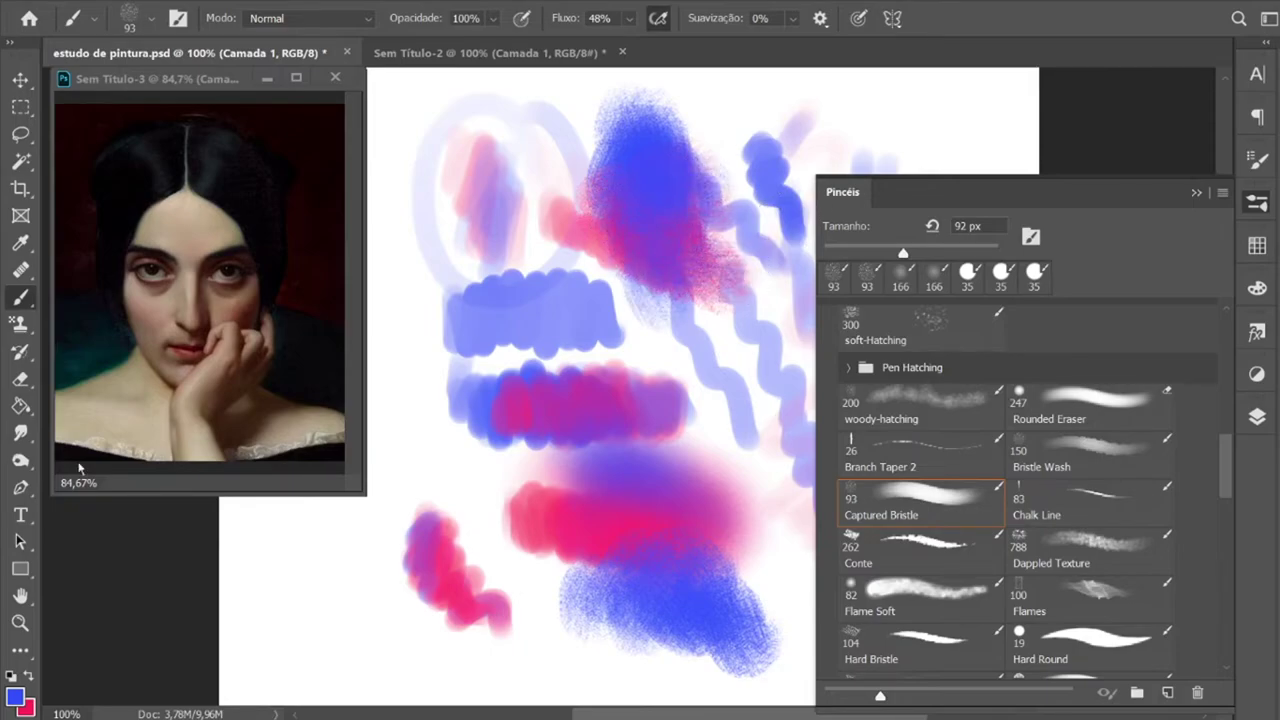
{"action": "left_click", "coordinate": [20, 432]}
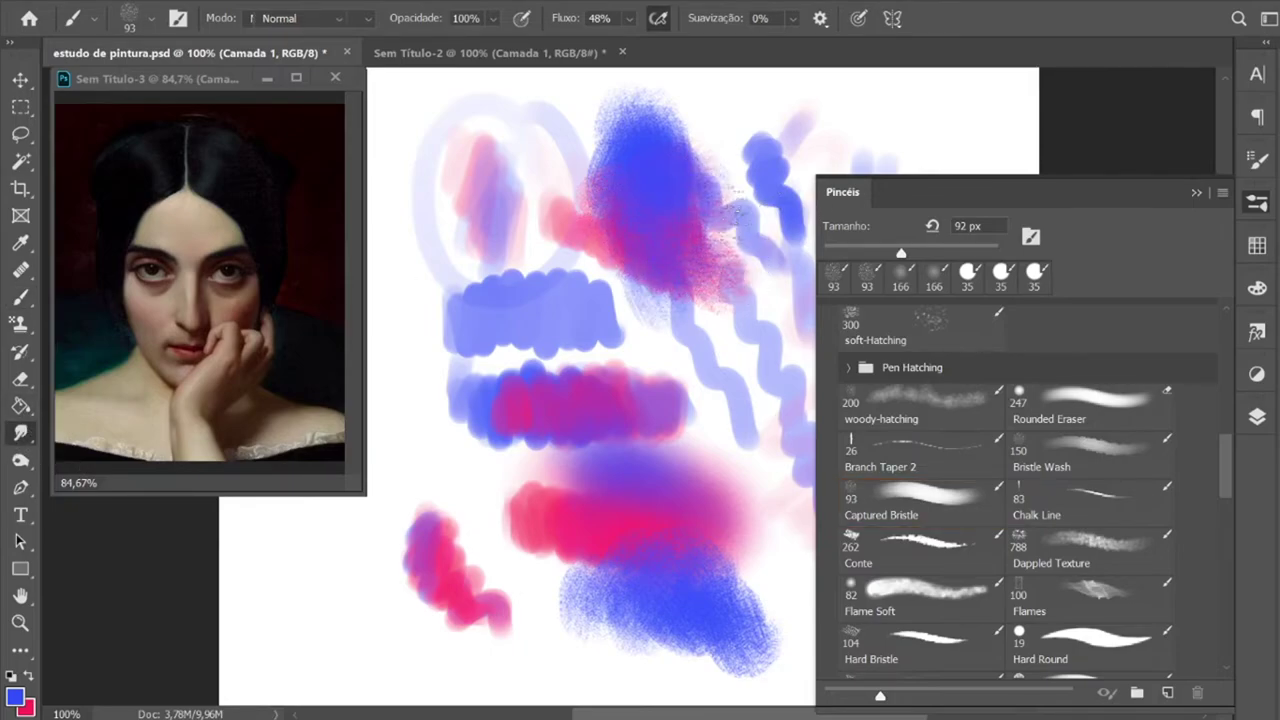
{"action": "mouse_move", "coordinate": [662, 214]}
{"action": "left_mouse_down"}
{"action": "mouse_move", "coordinate": [667, 199]}
{"action": "mouse_move", "coordinate": [614, 271]}
{"action": "mouse_move", "coordinate": [672, 230]}
{"action": "left_mouse_up"}
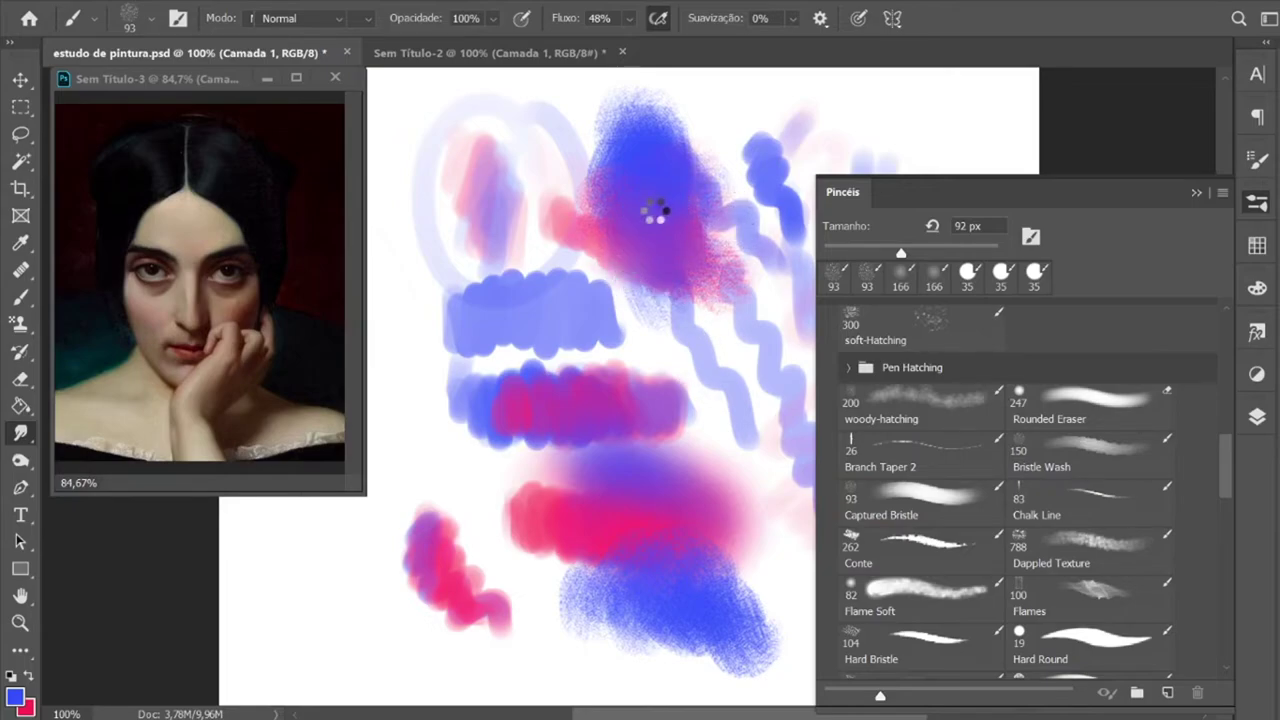
{"action": "key", "text": "r"}
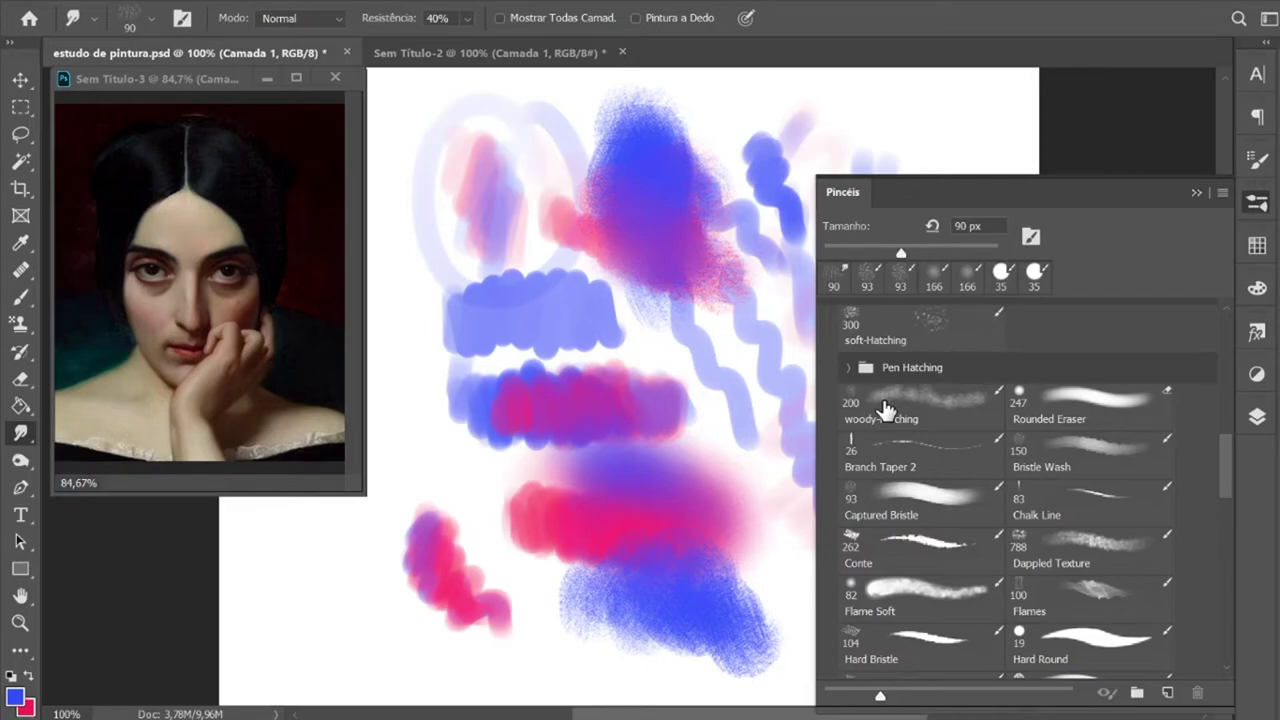
{"action": "key", "text": "b"}
{"action": "left_click", "coordinate": [872, 511]}
{"action": "key", "text": "r"}
{"action": "key", "text": "b"}
{"action": "left_click", "coordinate": [865, 496]}
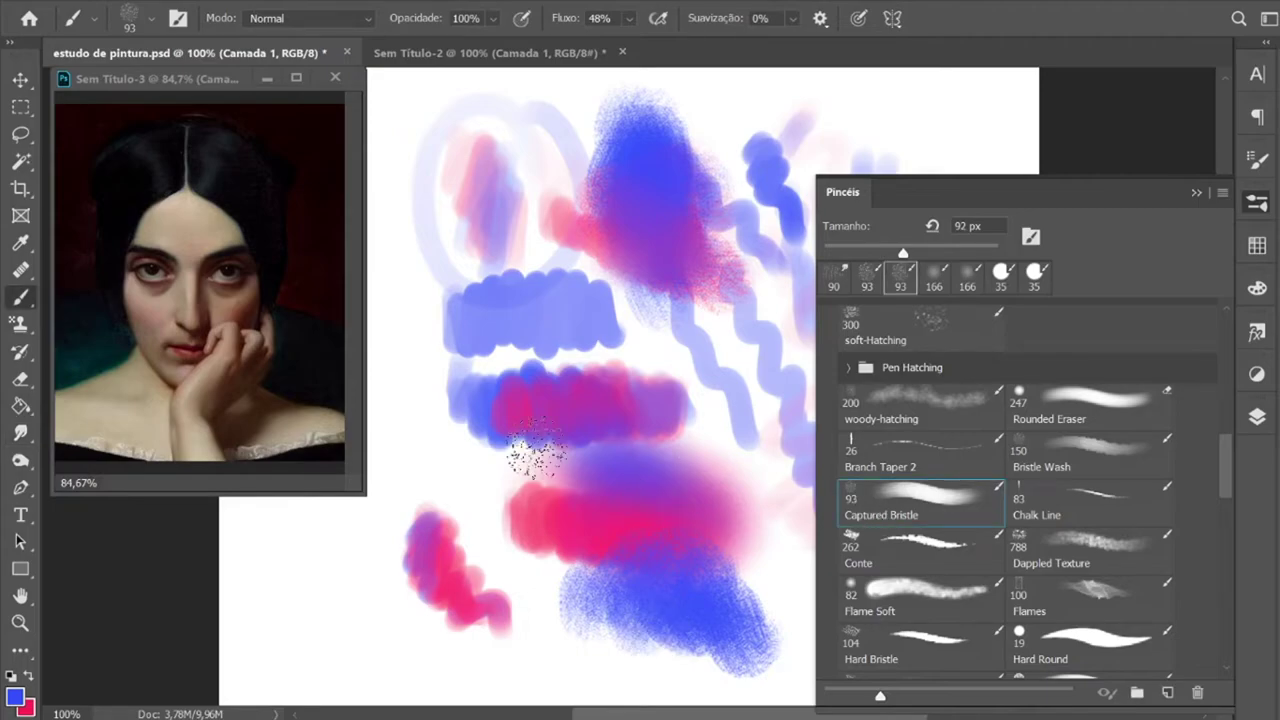
{"action": "key", "text": "r"}
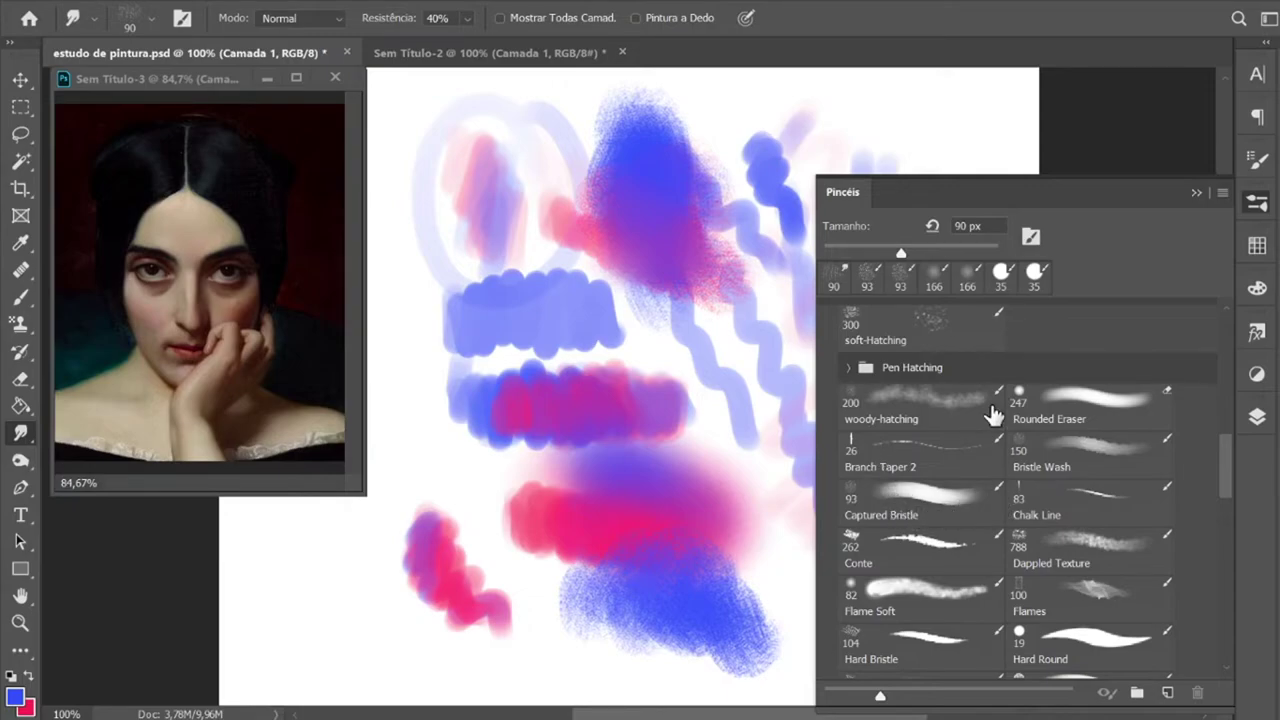
{"action": "left_click", "coordinate": [993, 412]}
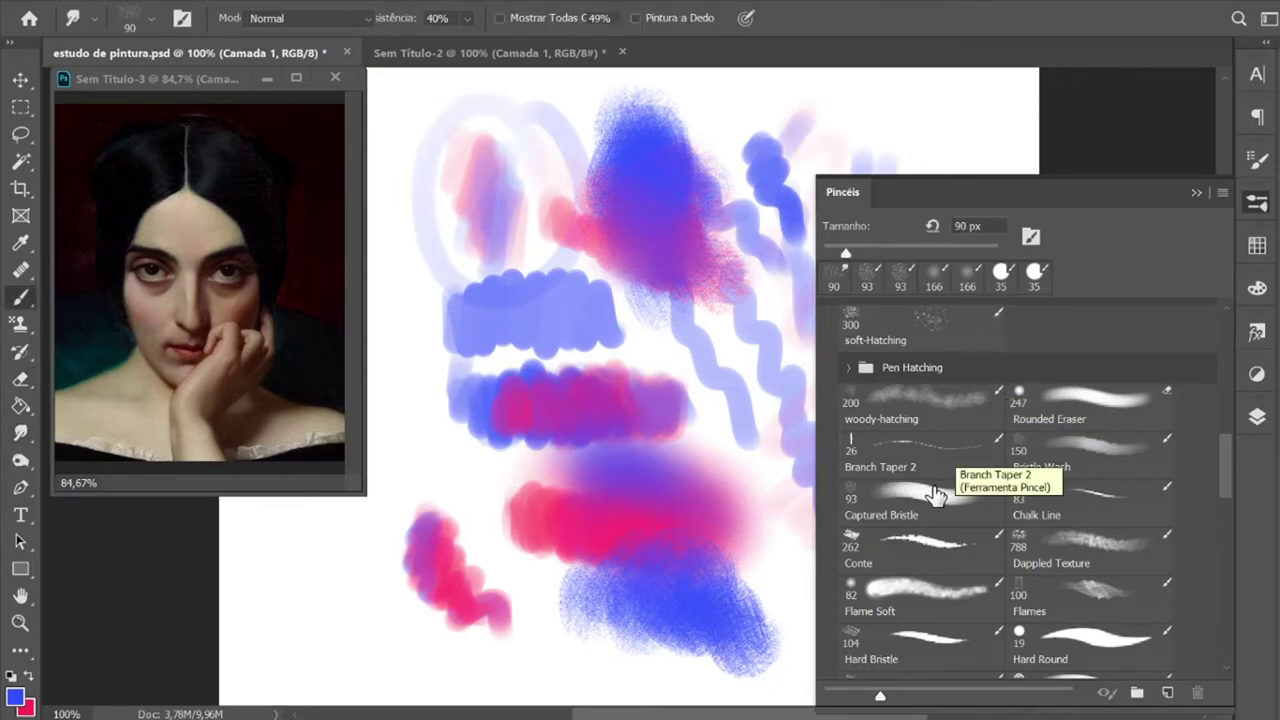
{"action": "left_click", "coordinate": [910, 508]}
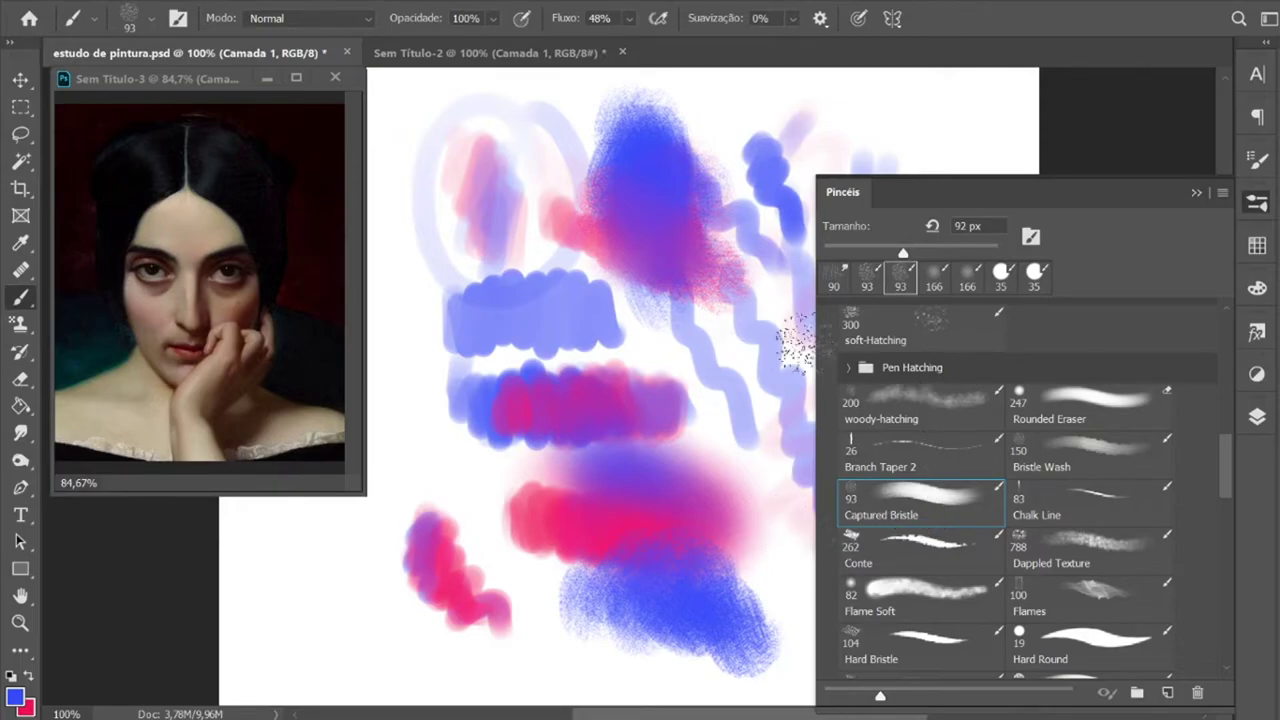
{"action": "left_click", "coordinate": [20, 432]}
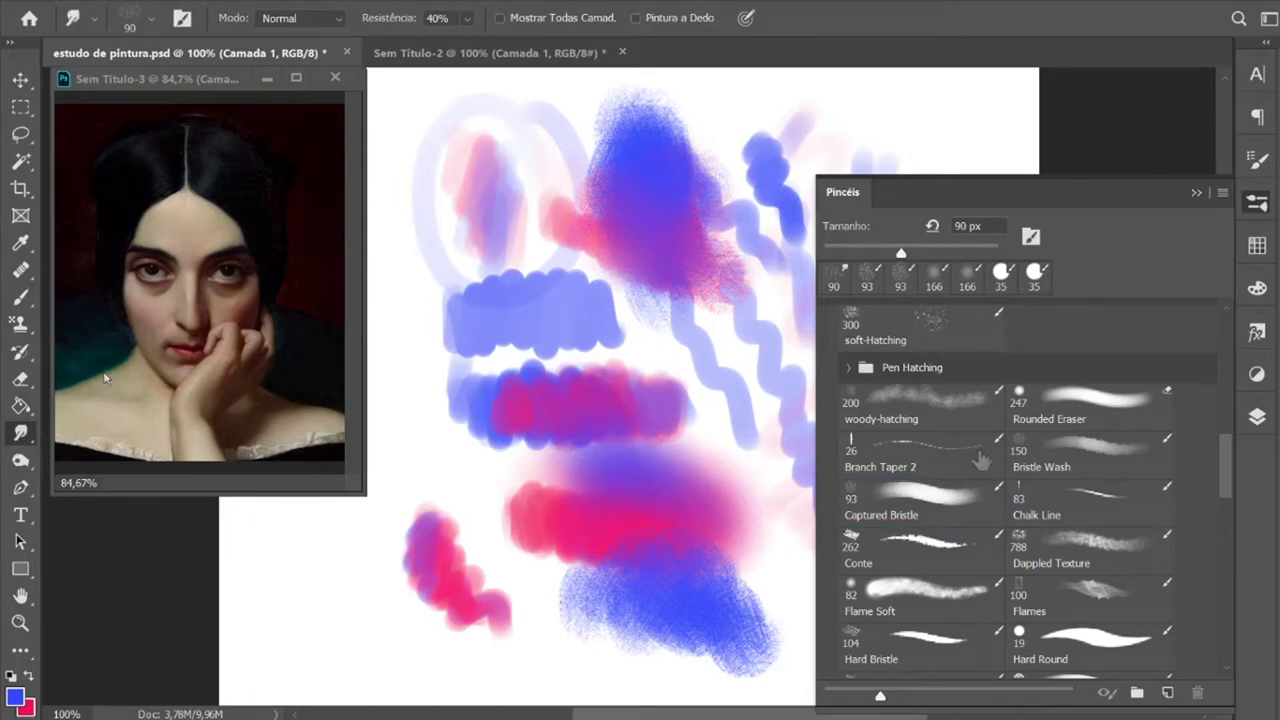
{"action": "left_click", "coordinate": [940, 401]}
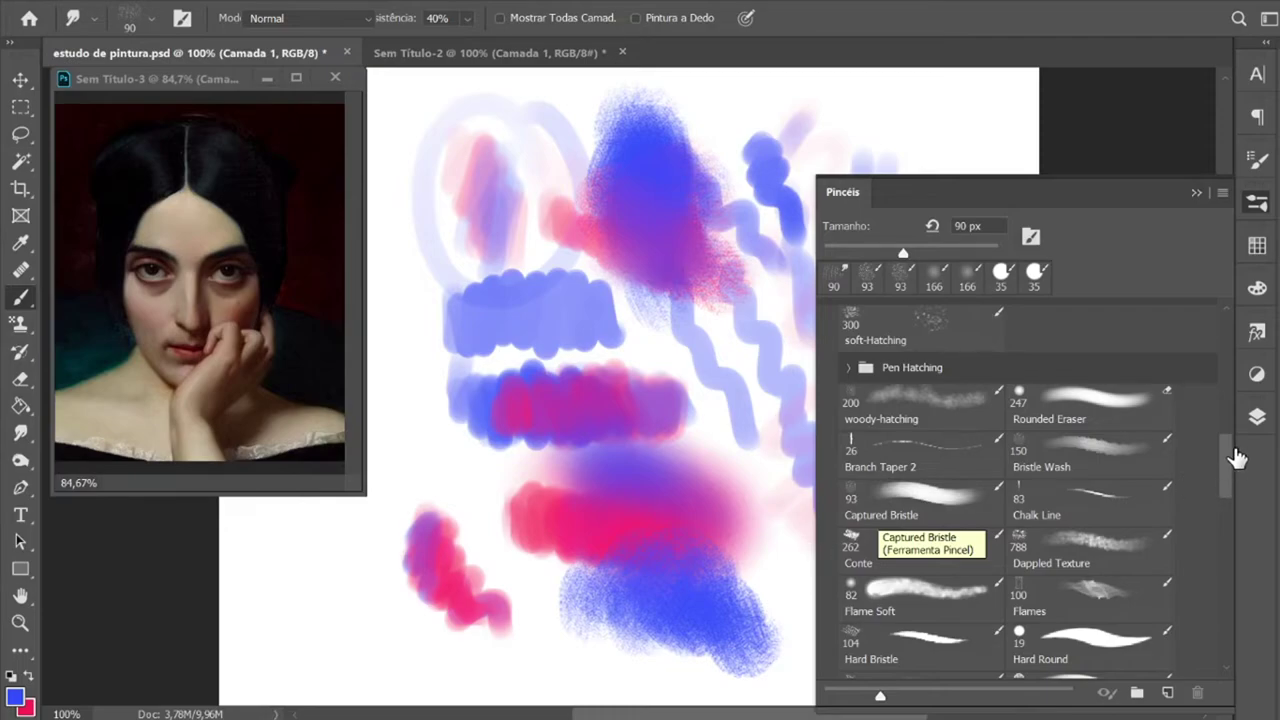
{"action": "key", "text": "b"}
{"action": "key", "text": "r"}
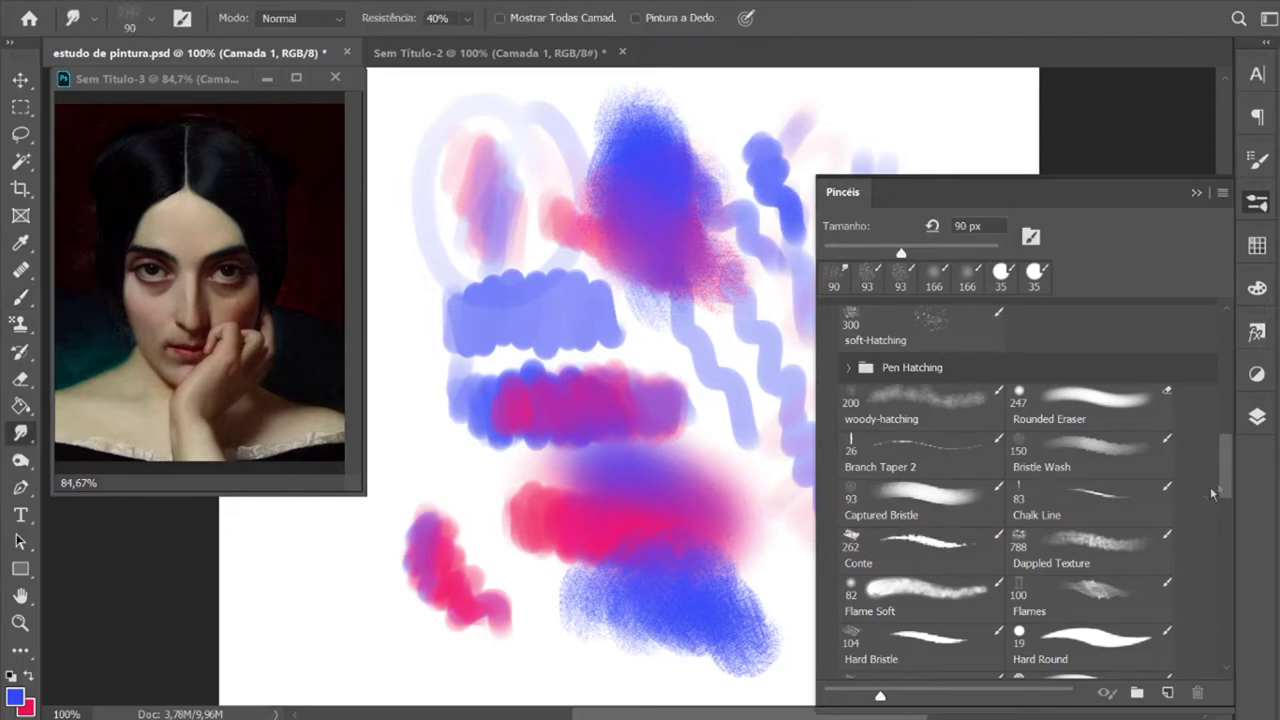
Step: Collapse Sam's Tool Presets and return to the Brush tool (93 px, 100% opacity, 48% flow)
{"action": "scroll", "coordinate": [1230, 445], "scroll_direction": "up", "scroll_amount": 1}
{"action": "scroll", "coordinate": [1230, 445], "scroll_direction": "up", "scroll_amount": 4}
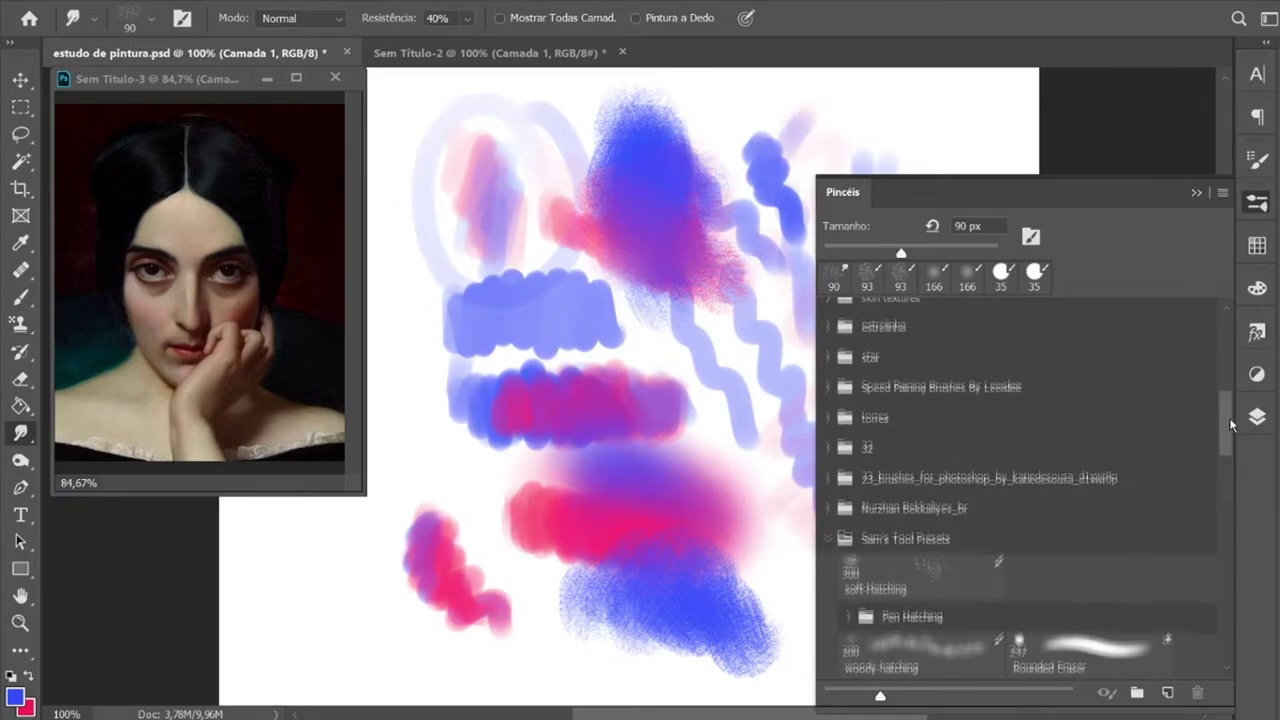
{"action": "scroll", "coordinate": [1230, 445], "scroll_direction": "down", "scroll_amount": 3}
{"action": "scroll", "coordinate": [1220, 440], "scroll_direction": "up", "scroll_amount": 4}
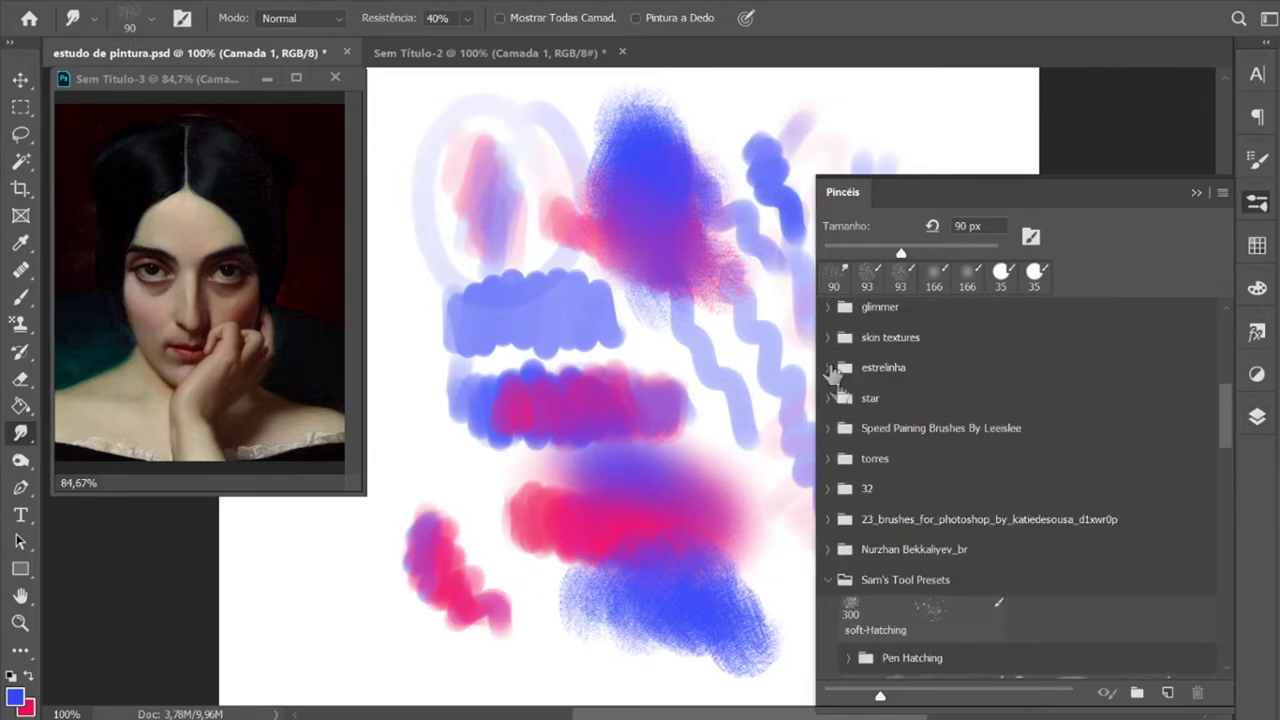
{"action": "left_click", "coordinate": [828, 580]}
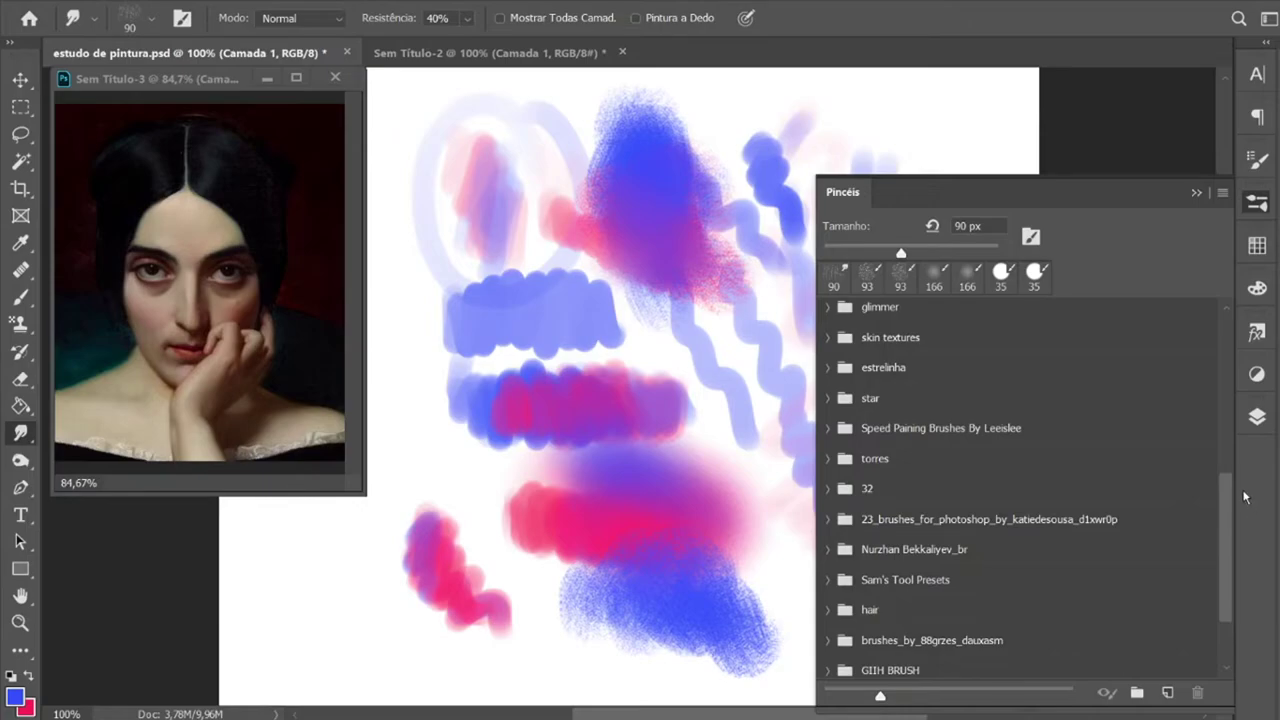
{"action": "left_click", "coordinate": [34, 298]}
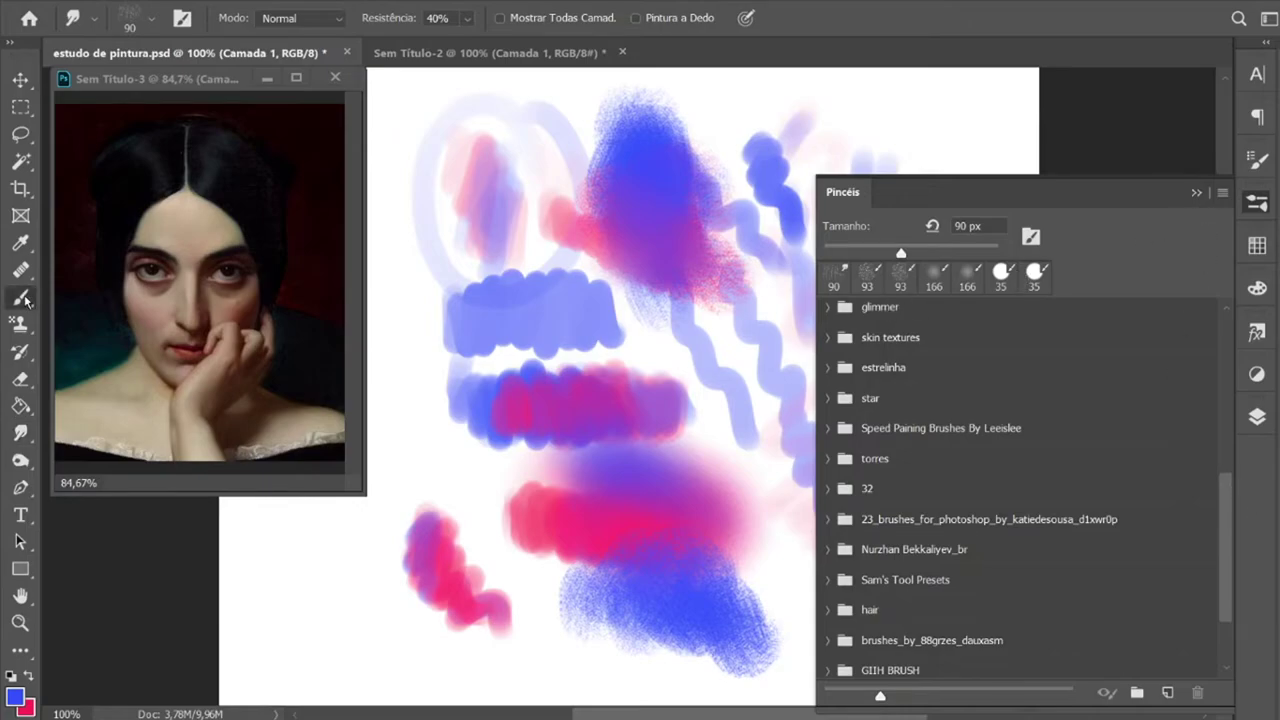
Step: Delete the Camada 1 test layer and make Camada 3 copiar visible again
{"action": "left_click", "coordinate": [1257, 416]}
{"action": "left_click", "coordinate": [1198, 692]}
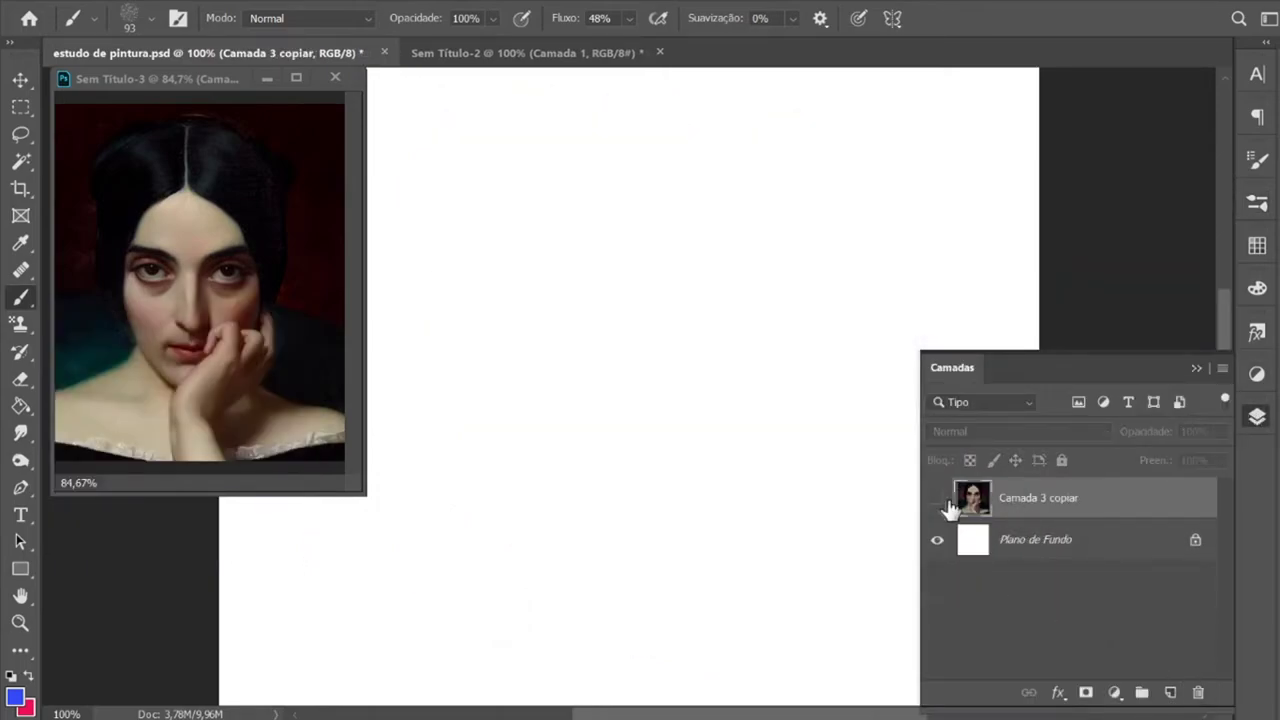
{"action": "left_click", "coordinate": [935, 497]}
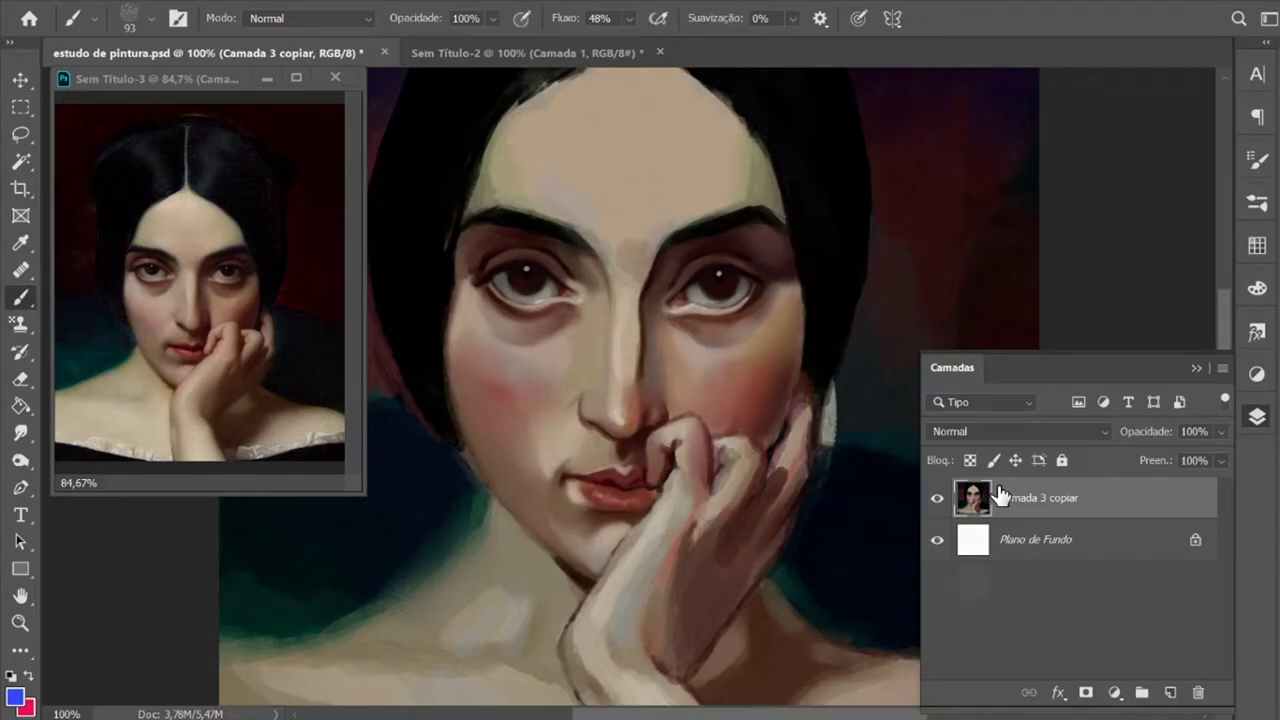
Step: Duplicate Camada 3 copiar with Ctrl+J to create Camada 3 copiar 2
{"action": "key", "text": "ctrl+j"}
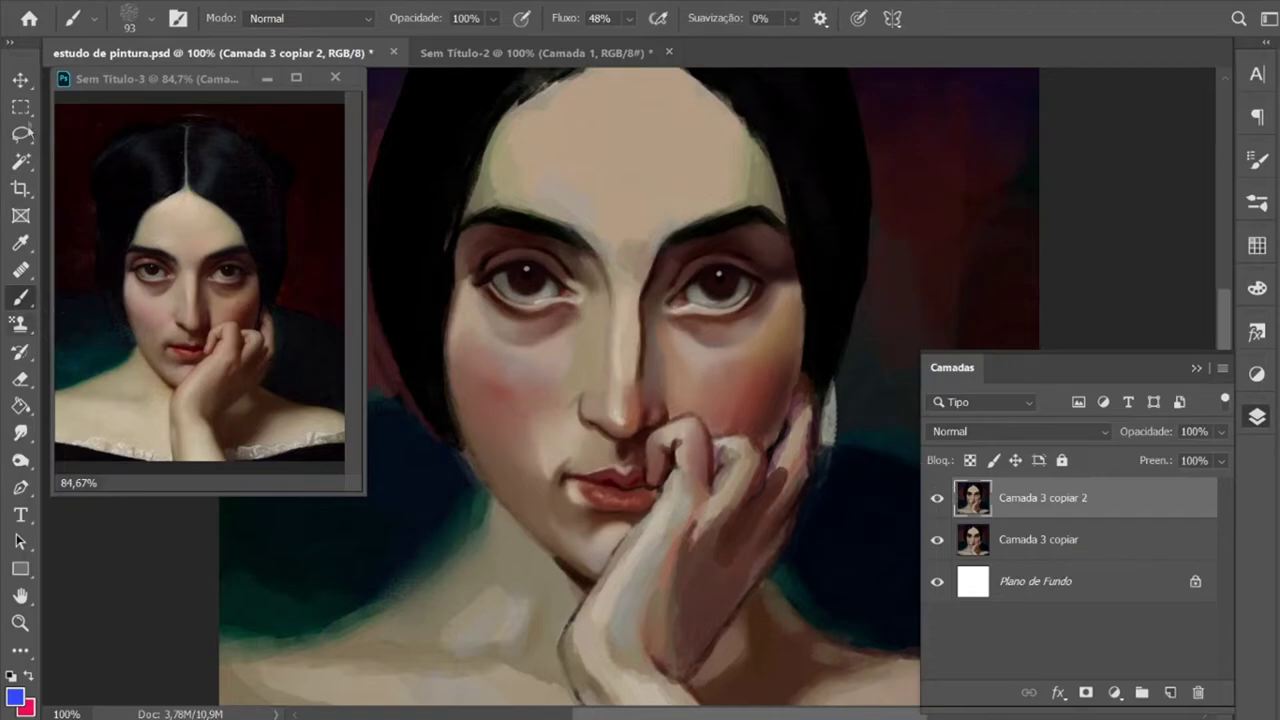
{"action": "left_click", "coordinate": [20, 80]}
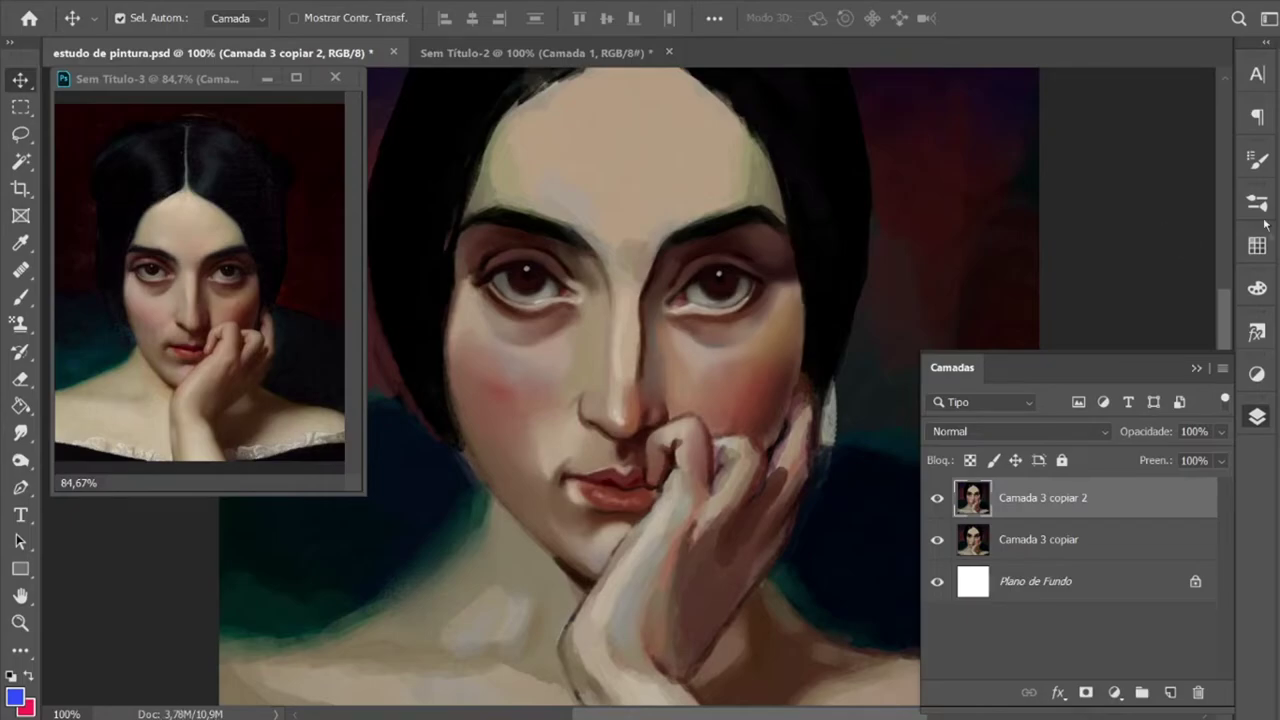
Step: Remove all stray empty layers, including Camada 1, from the layer stack
{"action": "right_click", "coordinate": [972, 492]}
{"action": "right_click", "coordinate": [1030, 503]}
{"action": "key", "text": "Escape"}
{"action": "left_click", "coordinate": [1170, 692]}
{"action": "left_click", "coordinate": [1170, 692]}
{"action": "left_click", "coordinate": [1170, 692]}
{"action": "left_click", "coordinate": [1170, 692]}
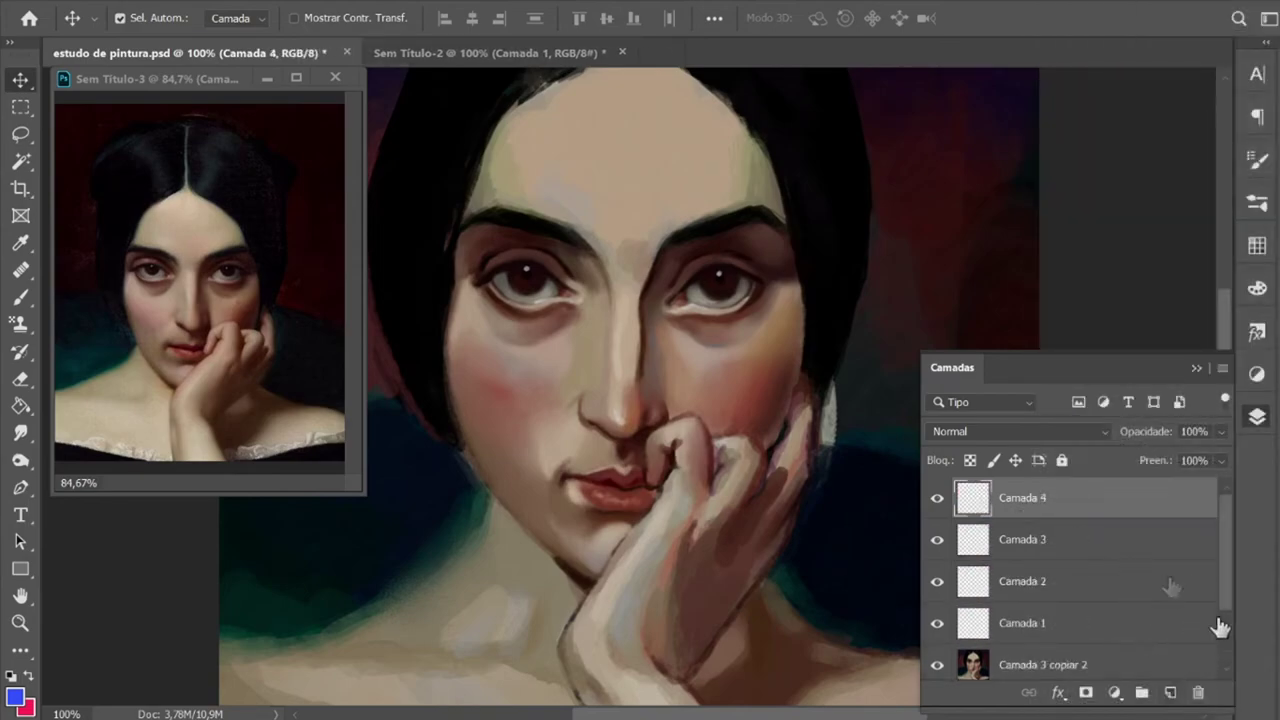
{"action": "left_click", "coordinate": [1198, 692]}
{"action": "left_click", "coordinate": [1198, 692]}
{"action": "left_click", "coordinate": [1198, 692]}
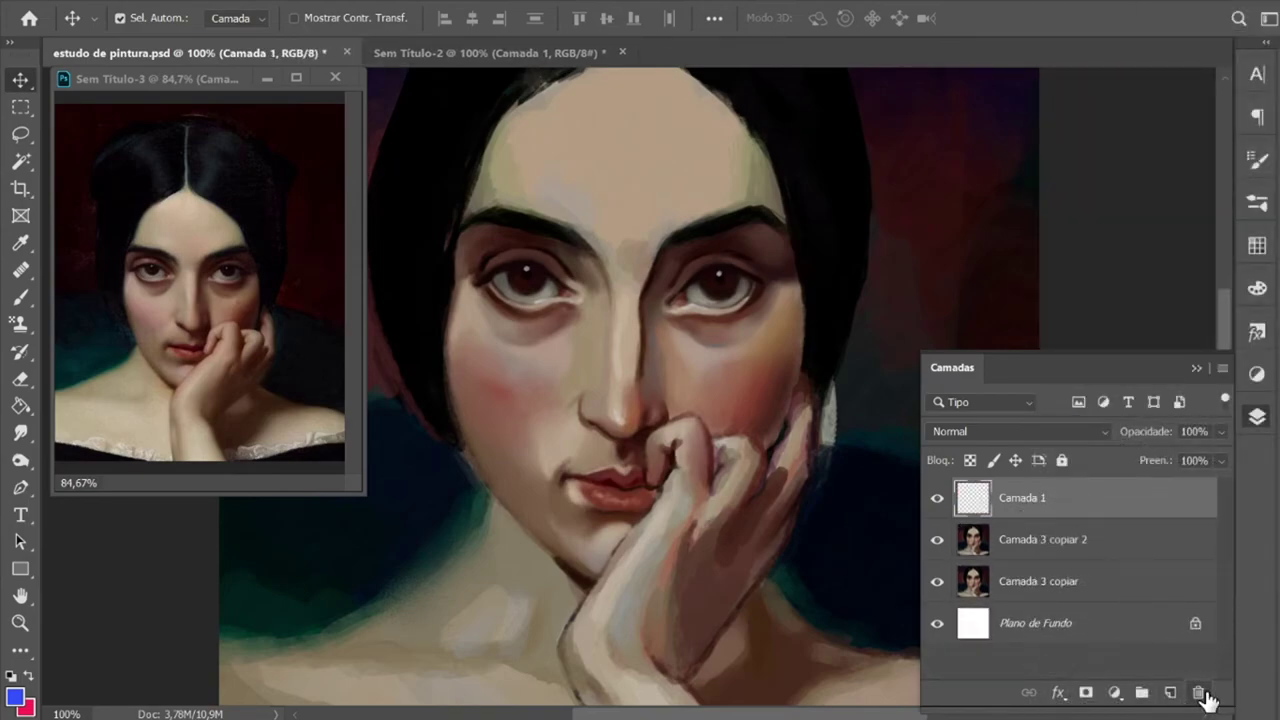
{"action": "left_click", "coordinate": [1200, 692]}
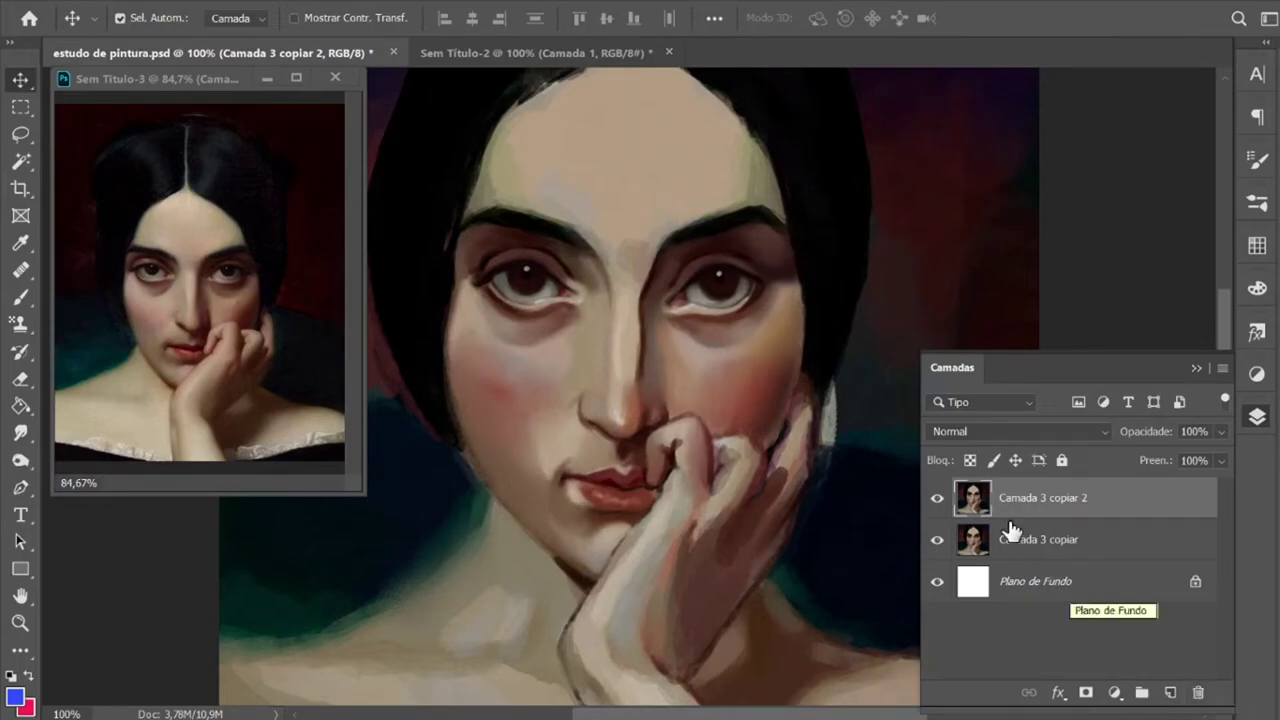
Step: Convert Camada 3 copiar 2 and Camada 3 copiar into smart objects, then deselect layers
{"action": "right_click", "coordinate": [975, 497]}
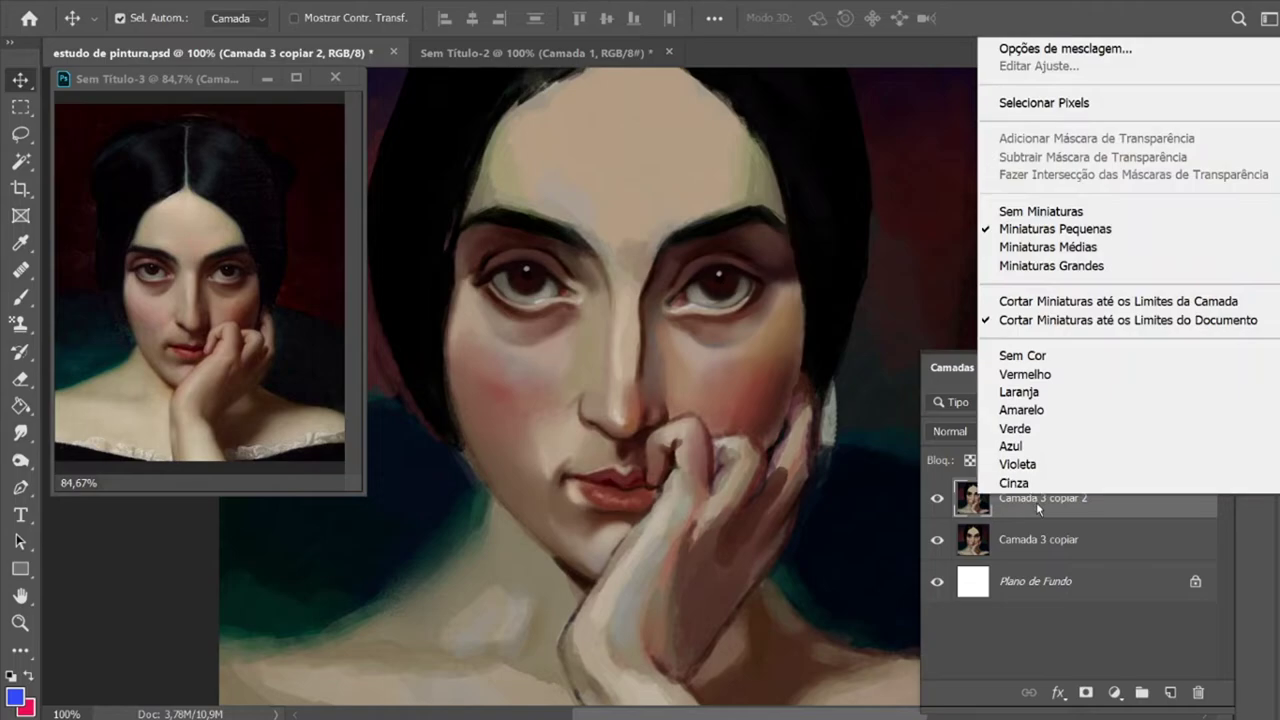
{"action": "right_click", "coordinate": [1036, 505]}
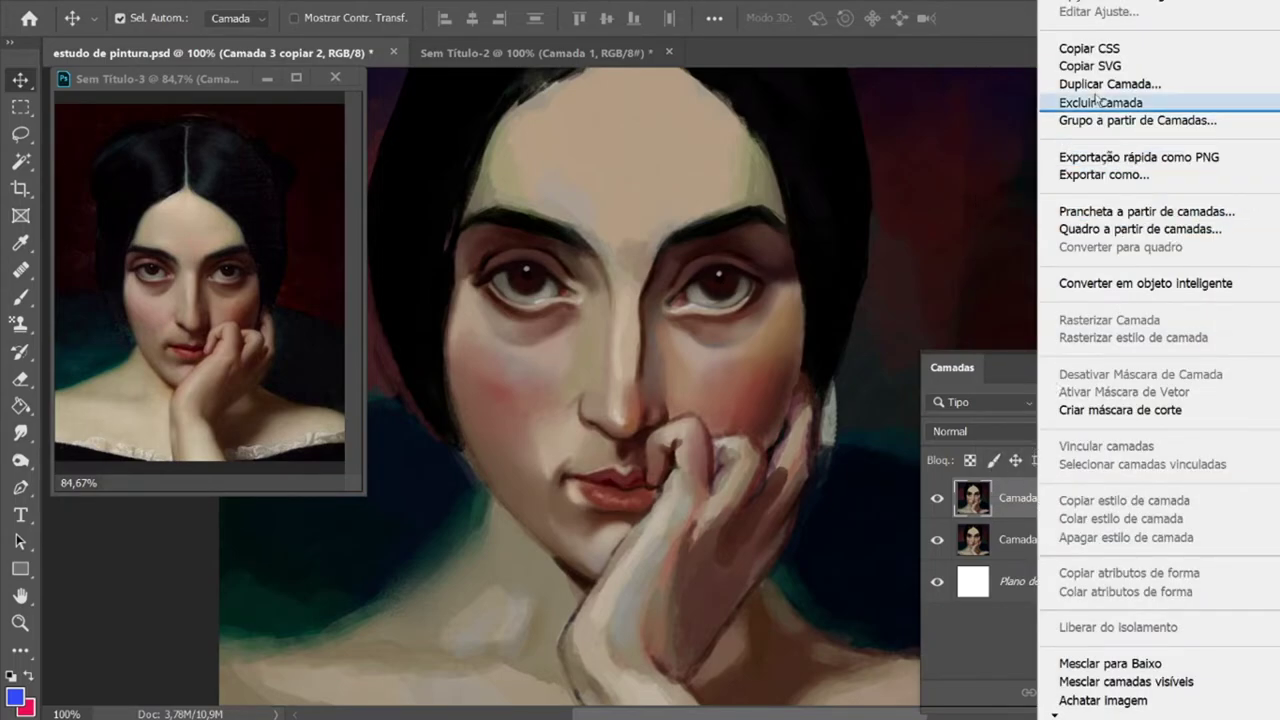
{"action": "left_click", "coordinate": [1104, 285]}
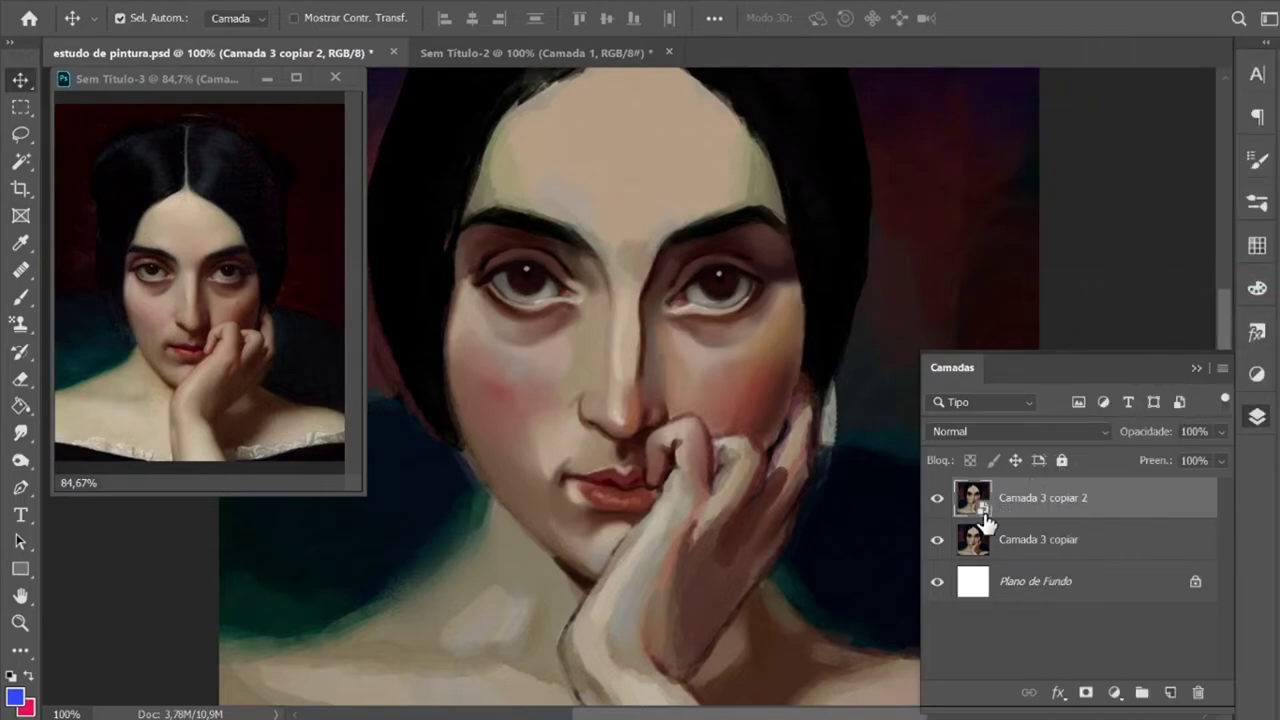
{"action": "right_click", "coordinate": [1020, 540]}
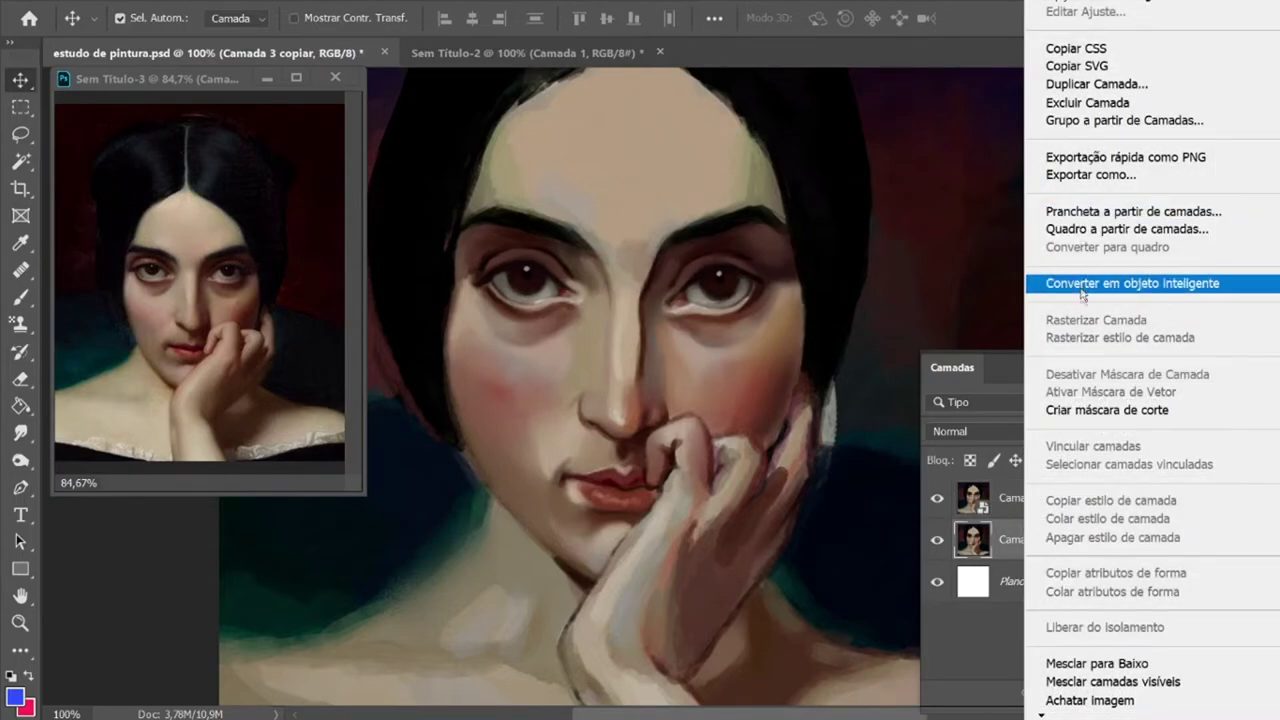
{"action": "left_click", "coordinate": [1070, 284]}
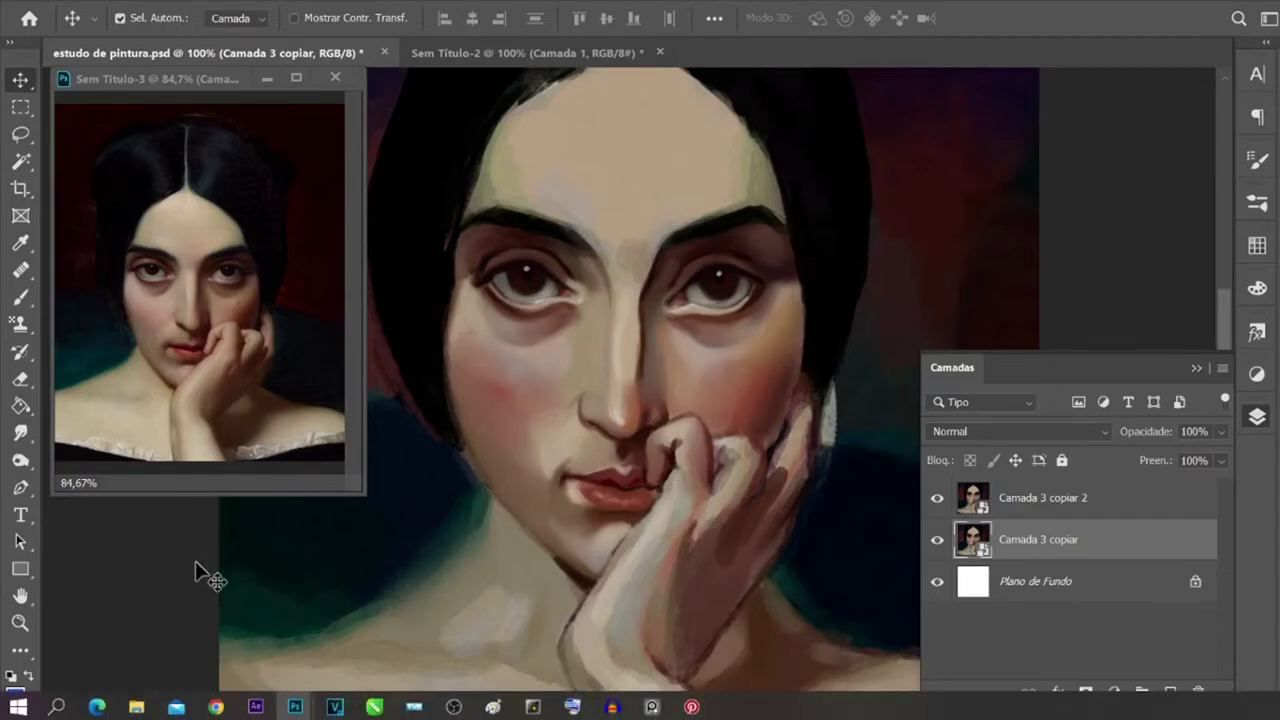
{"action": "left_click", "coordinate": [171, 580]}
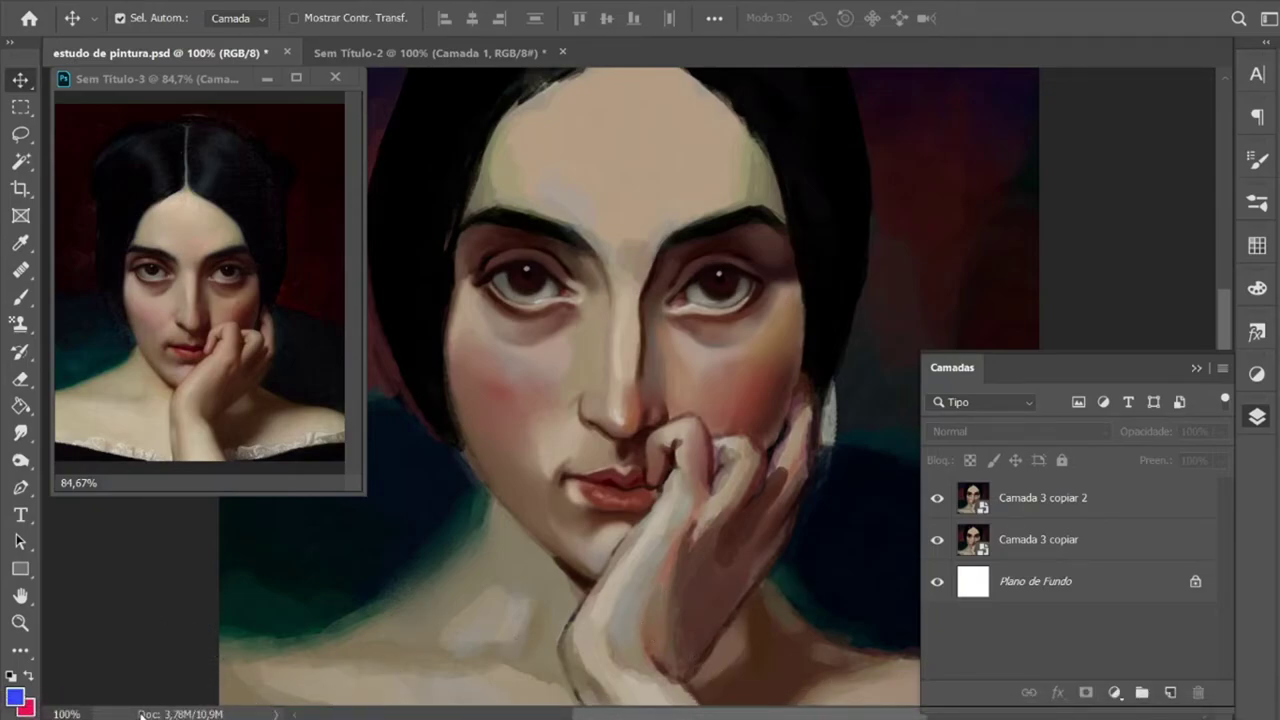
Step: Select Camada 3 copiar 2 as the working layer, discarding an extra empty Camada 1
{"action": "left_click", "coordinate": [1043, 512]}
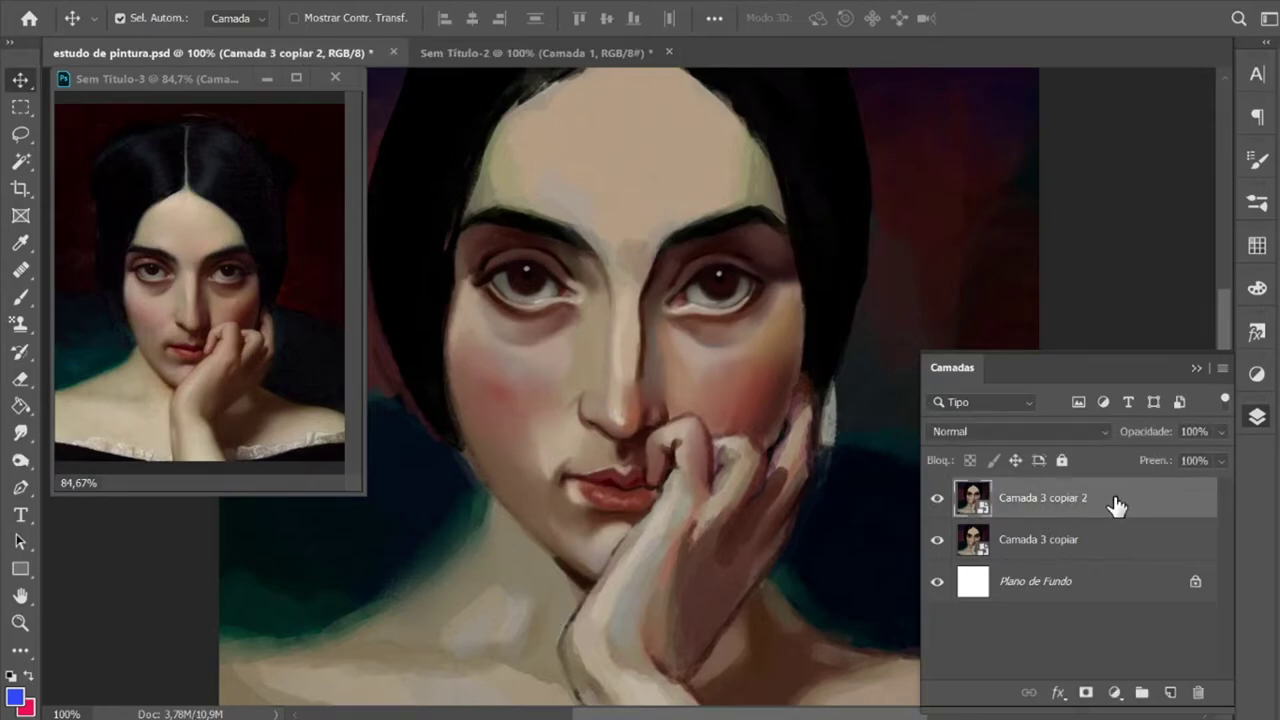
{"action": "key", "text": "ctrl+shift+alt+n"}
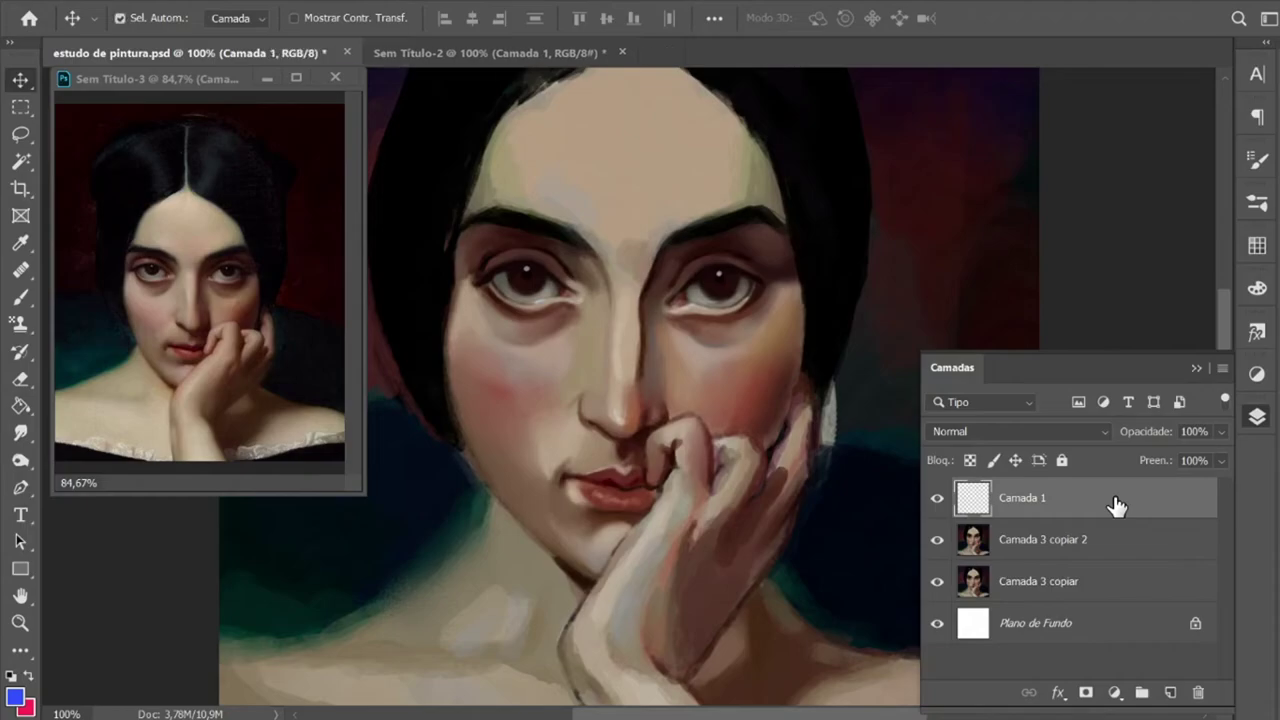
{"action": "left_click", "coordinate": [1199, 692]}
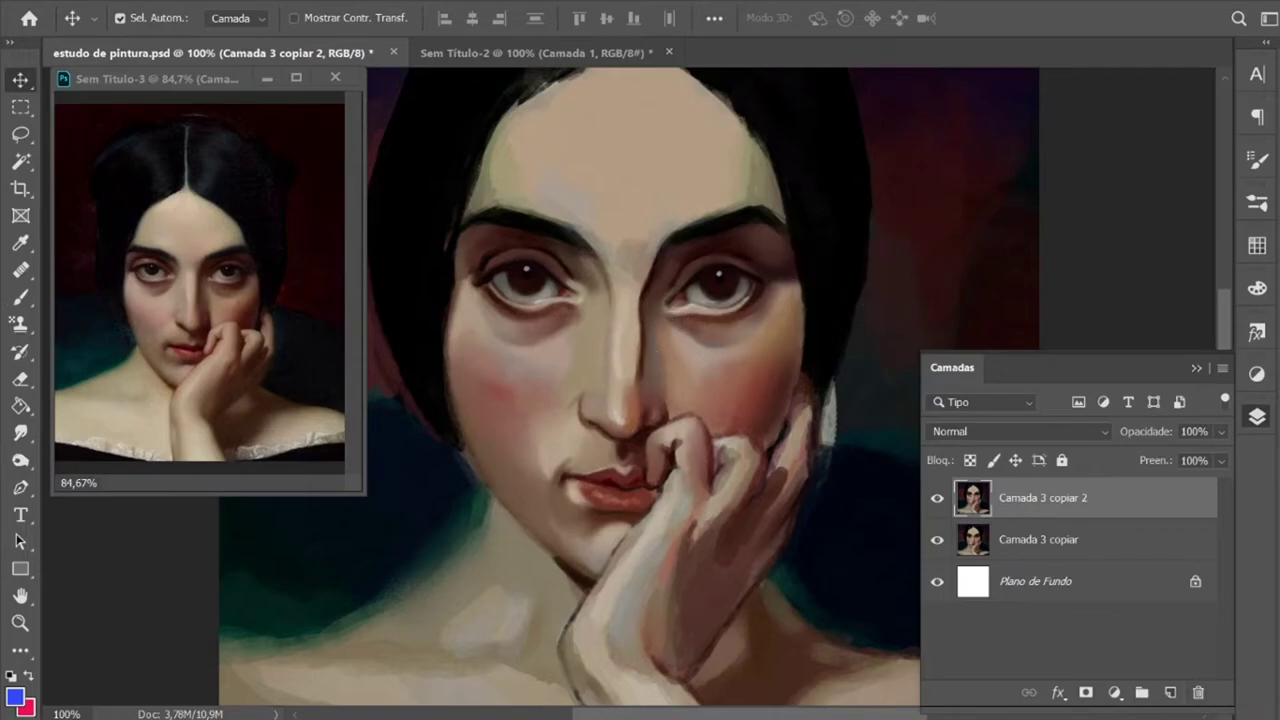
Step: Shrink the brush, sample a brown skin tone from the reference, and zoom to 200%
{"action": "left_click", "coordinate": [20, 297]}
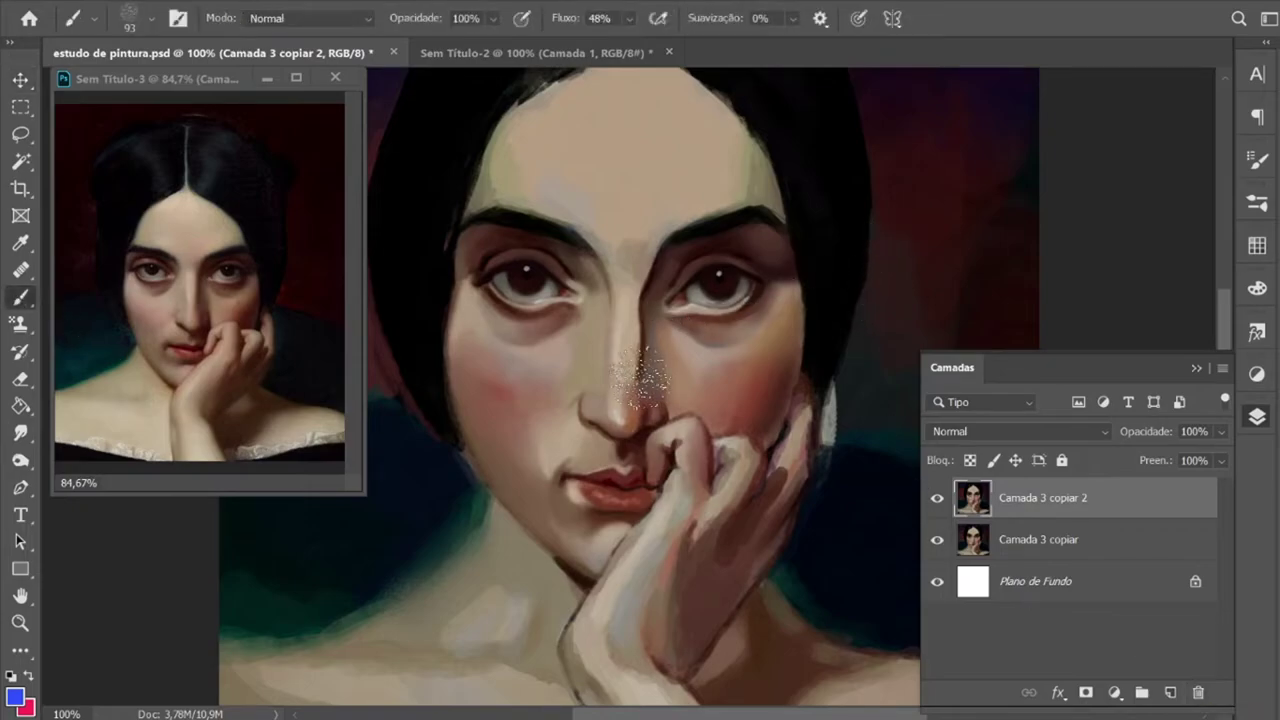
{"action": "key", "text": "bracketleft"}
{"action": "key", "text": "bracketleft"}
{"action": "key", "text": "bracketleft"}
{"action": "key", "text": "bracketleft"}
{"action": "key", "text": "bracketleft"}
{"action": "key", "text": "i"}
{"action": "left_click", "coordinate": [645, 365]}
{"action": "key", "text": "b"}
{"action": "left_click", "coordinate": [1197, 369]}
{"action": "key", "text": "bracketleft"}
{"action": "key", "text": "bracketleft"}
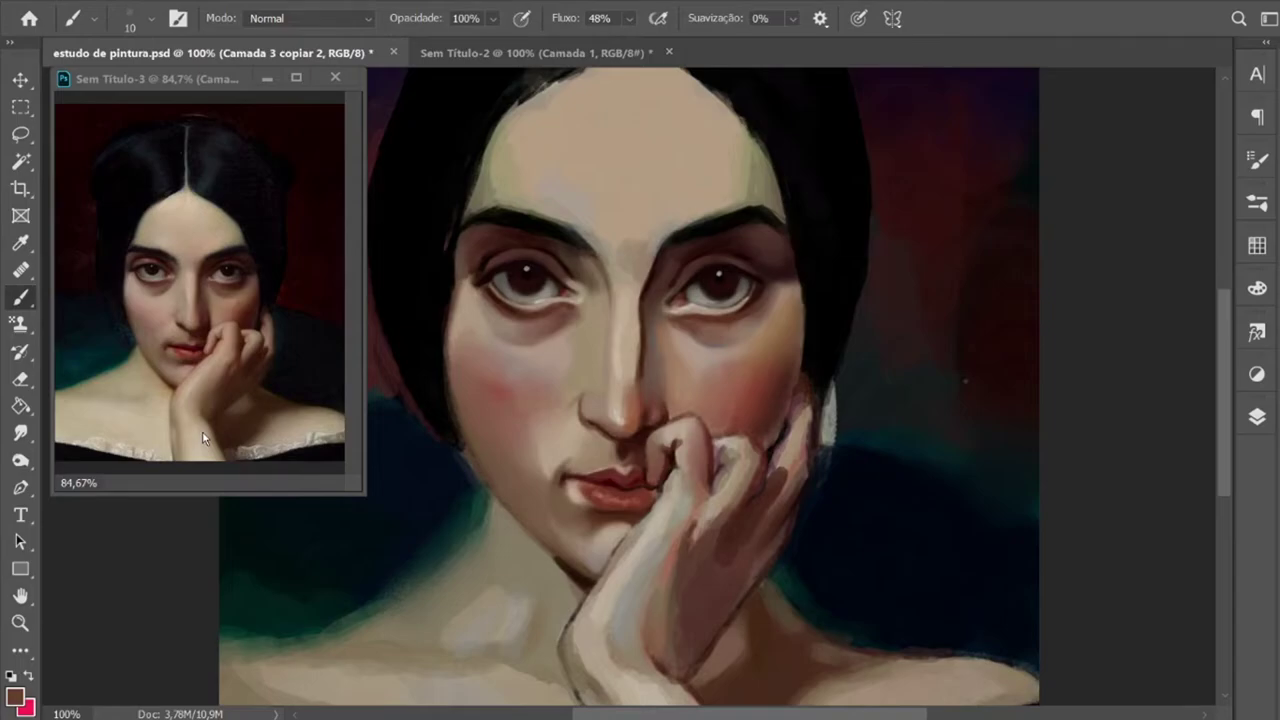
{"action": "key", "text": "ctrl+plus"}
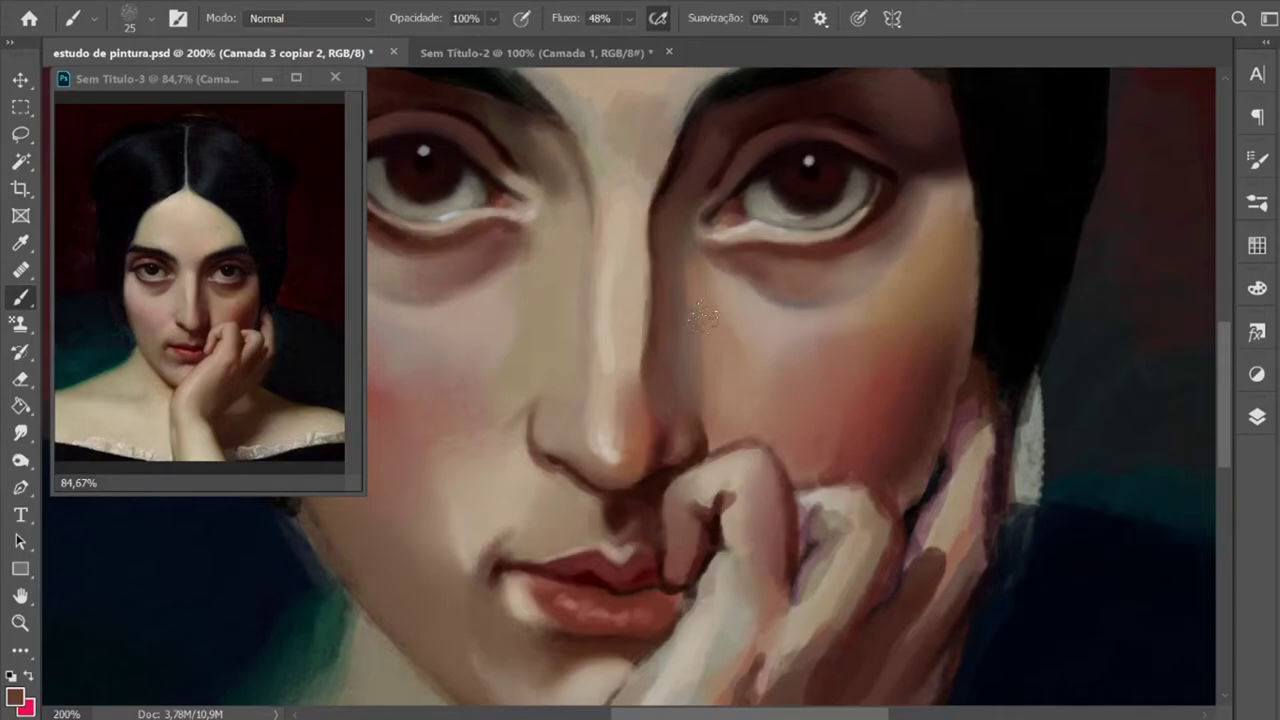
Step: Sample the light beige mid-face tone and paint a soft stroke between the eyebrows
{"action": "key", "text": "i"}
{"action": "left_click", "coordinate": [640, 200]}
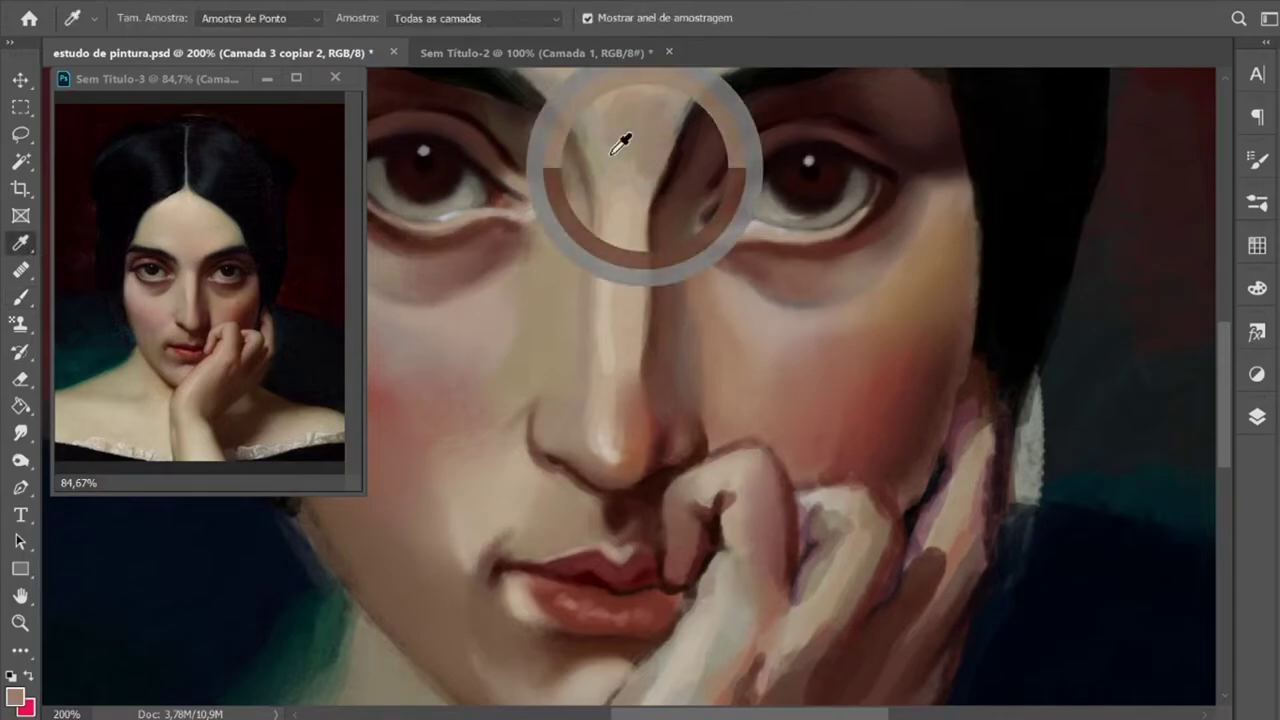
{"action": "left_click", "coordinate": [28, 297]}
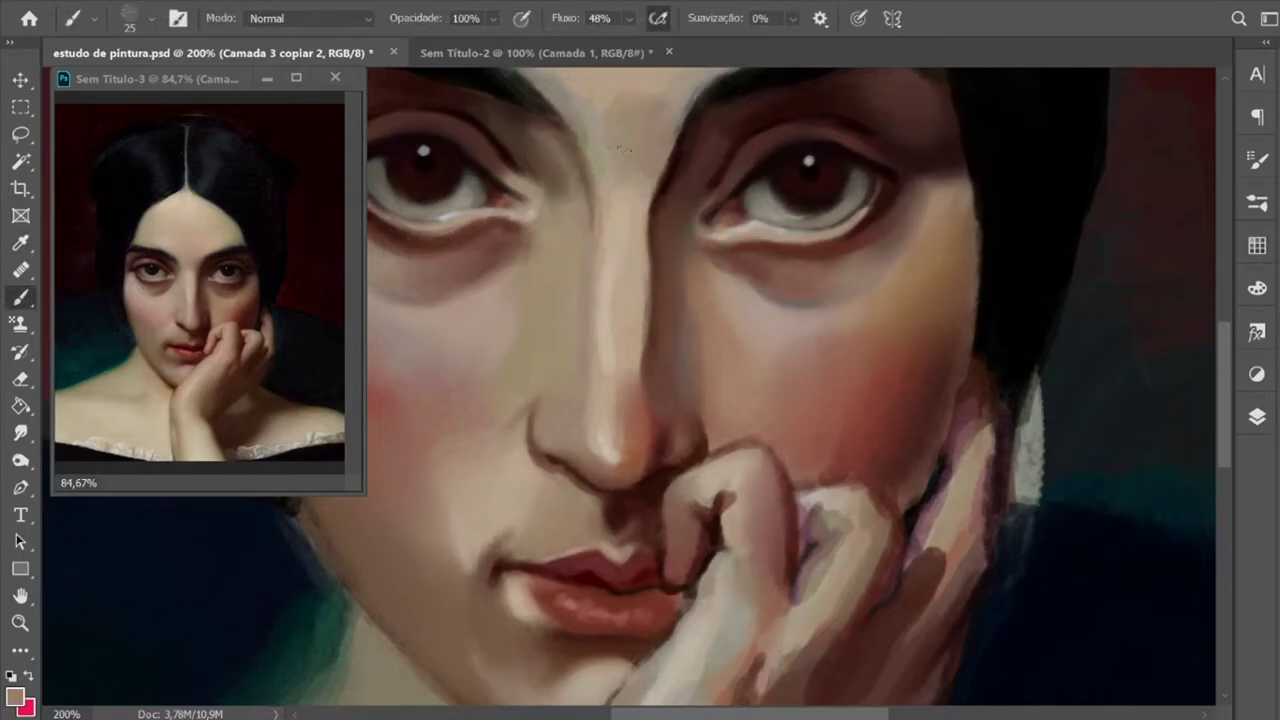
{"action": "scroll", "coordinate": [618, 305], "scroll_direction": "up", "scroll_amount": 3}
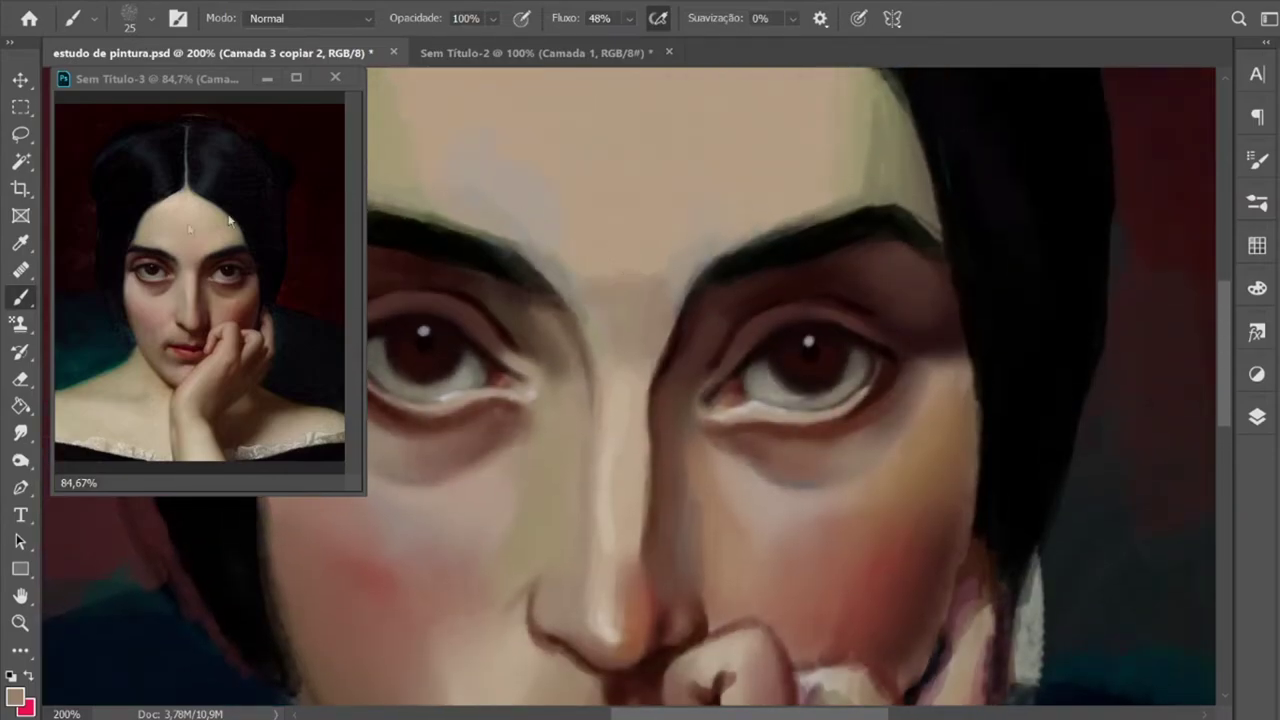
{"action": "left_click_drag", "start_coordinate": [620, 268], "coordinate": [630, 211]}
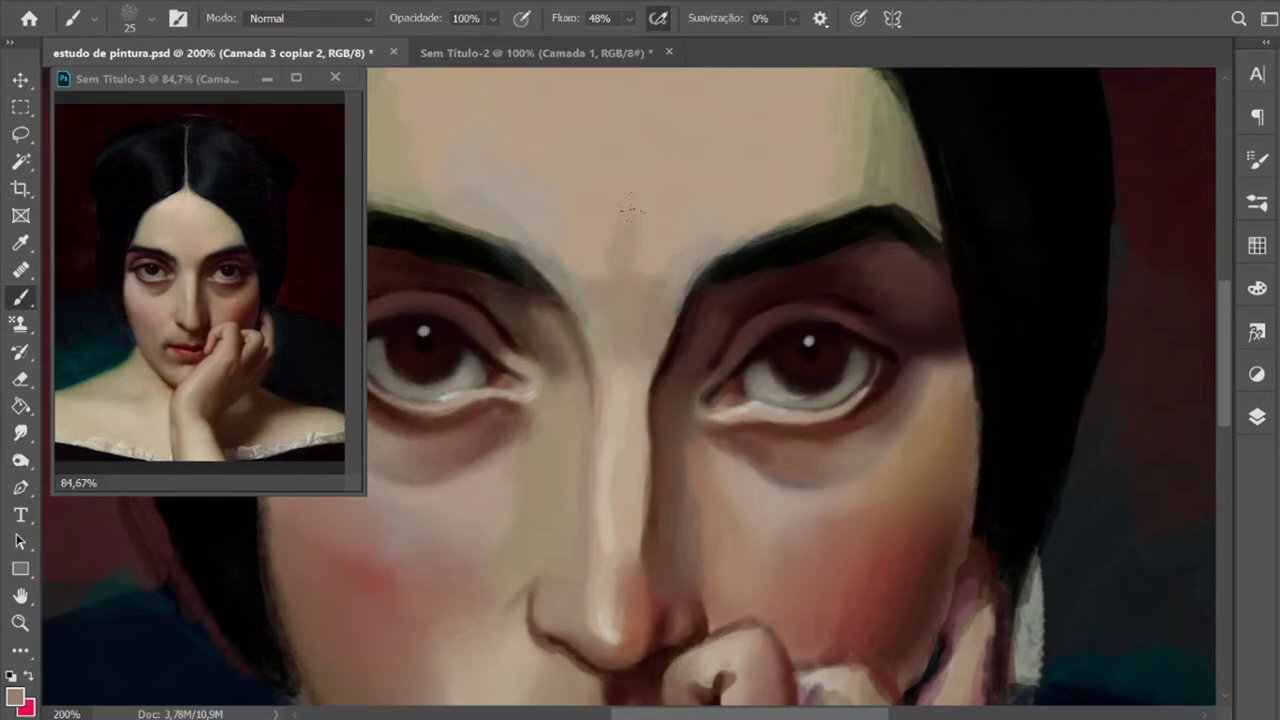
Step: Blend the brow area with a 45 px Smudge brush, then sample the forehead skin colour
{"action": "left_click", "coordinate": [20, 432]}
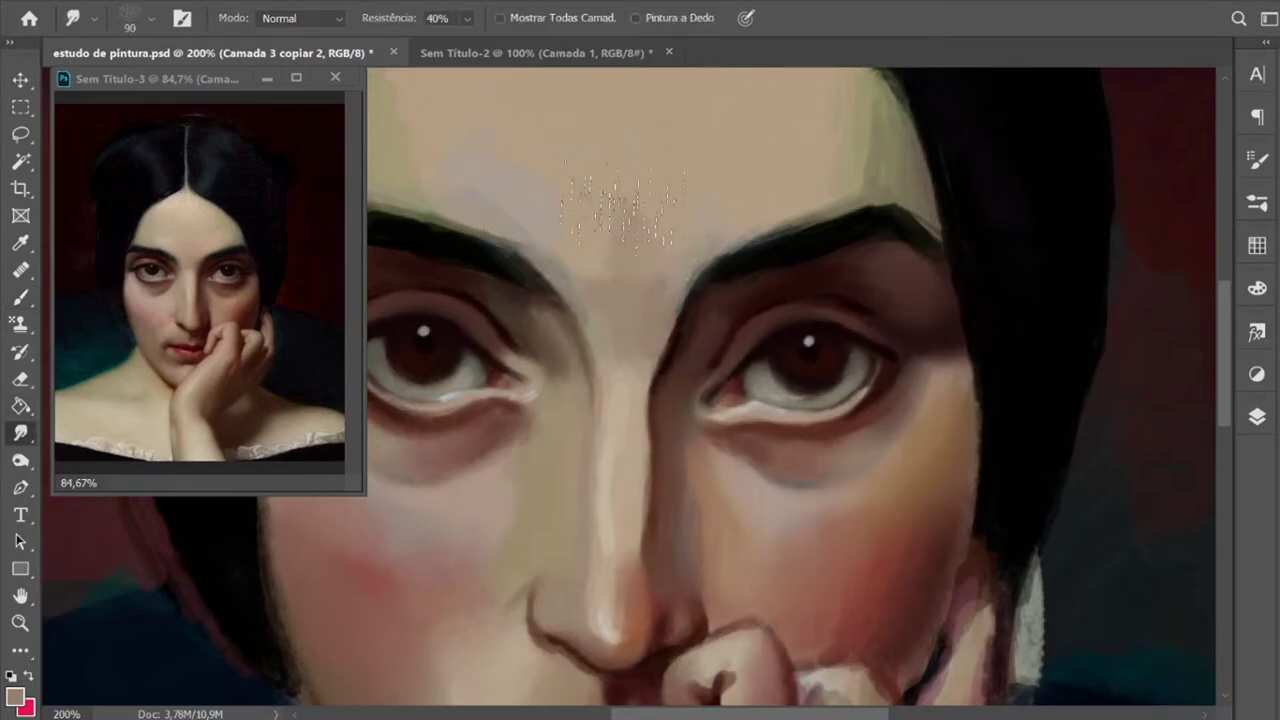
{"action": "key", "text": "bracketleft"}
{"action": "key", "text": "bracketleft"}
{"action": "key", "text": "bracketleft"}
{"action": "key", "text": "bracketleft"}
{"action": "key", "text": "bracketleft"}
{"action": "scroll", "coordinate": [1205, 370], "scroll_direction": "up", "scroll_amount": 2}
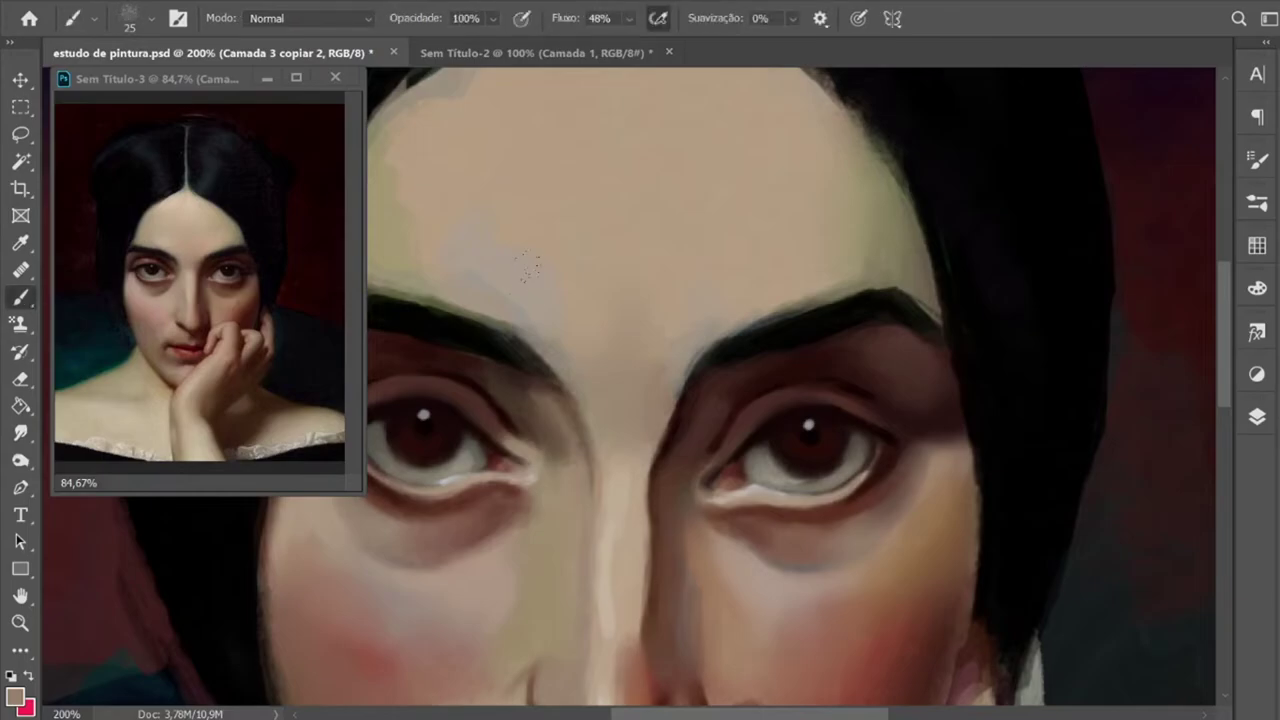
{"action": "key", "text": "i"}
{"action": "left_click", "coordinate": [594, 234]}
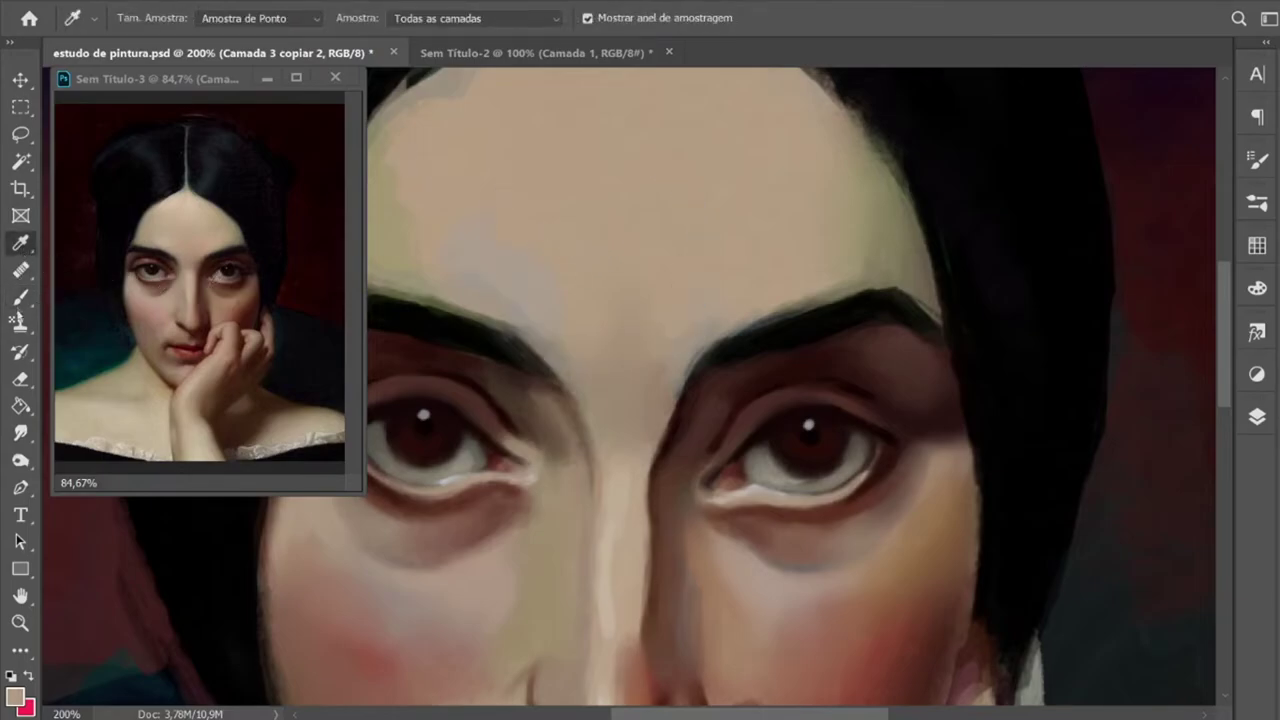
{"action": "key", "text": "b"}
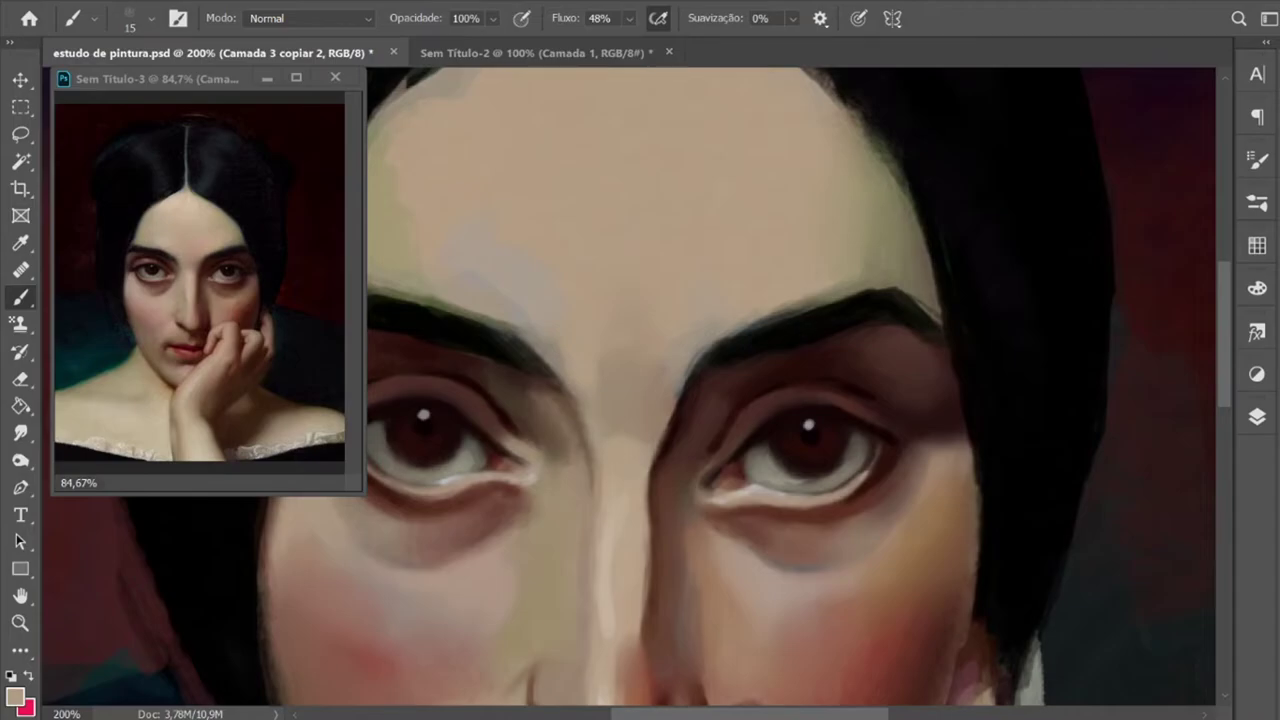
Step: Mix a warmer reddish-brown skin tone in the Color panel and enlarge the brush to 30
{"action": "left_click", "coordinate": [1257, 288]}
{"action": "left_click_drag", "start_coordinate": [1211, 646], "coordinate": [1212, 654]}
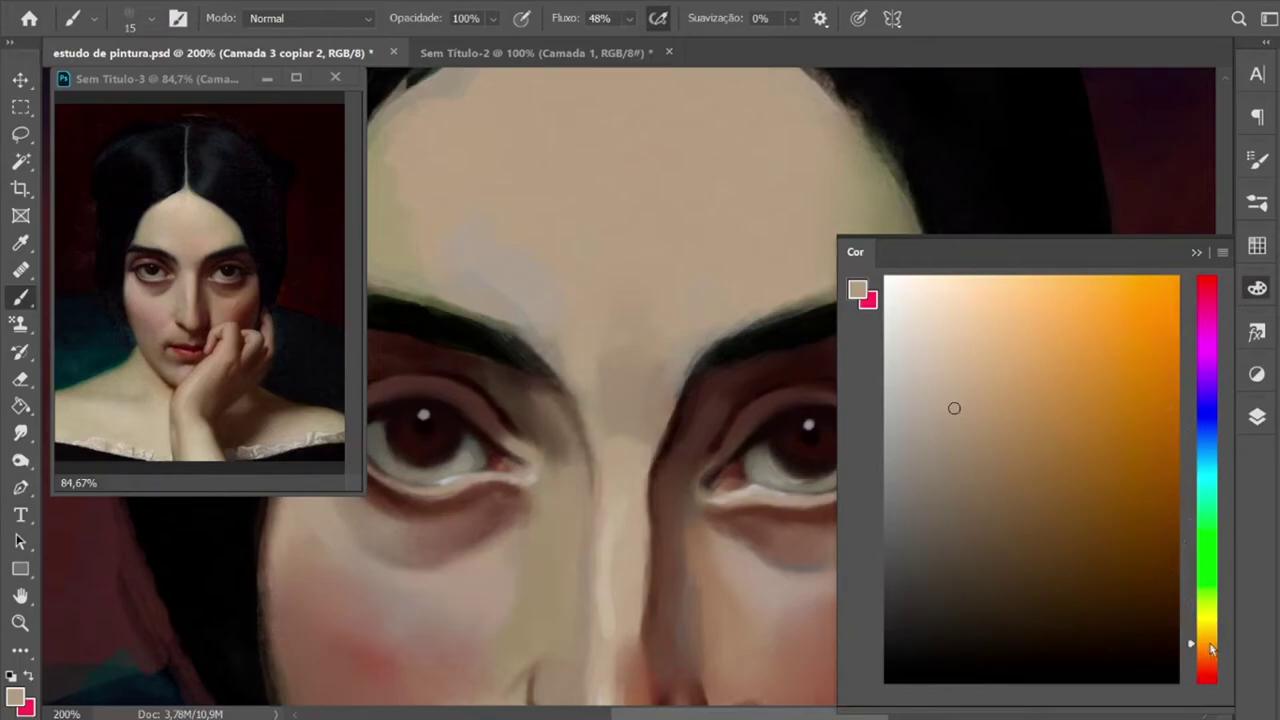
{"action": "left_click", "coordinate": [1013, 413]}
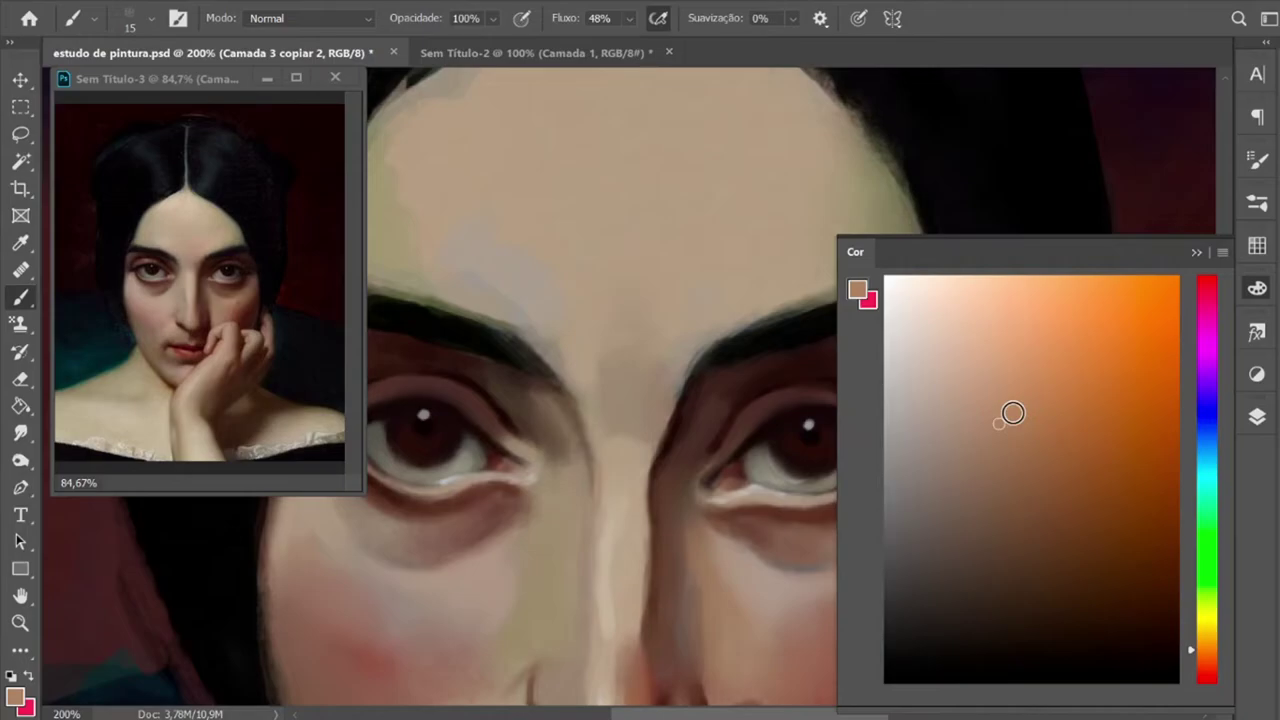
{"action": "left_click", "coordinate": [1196, 252]}
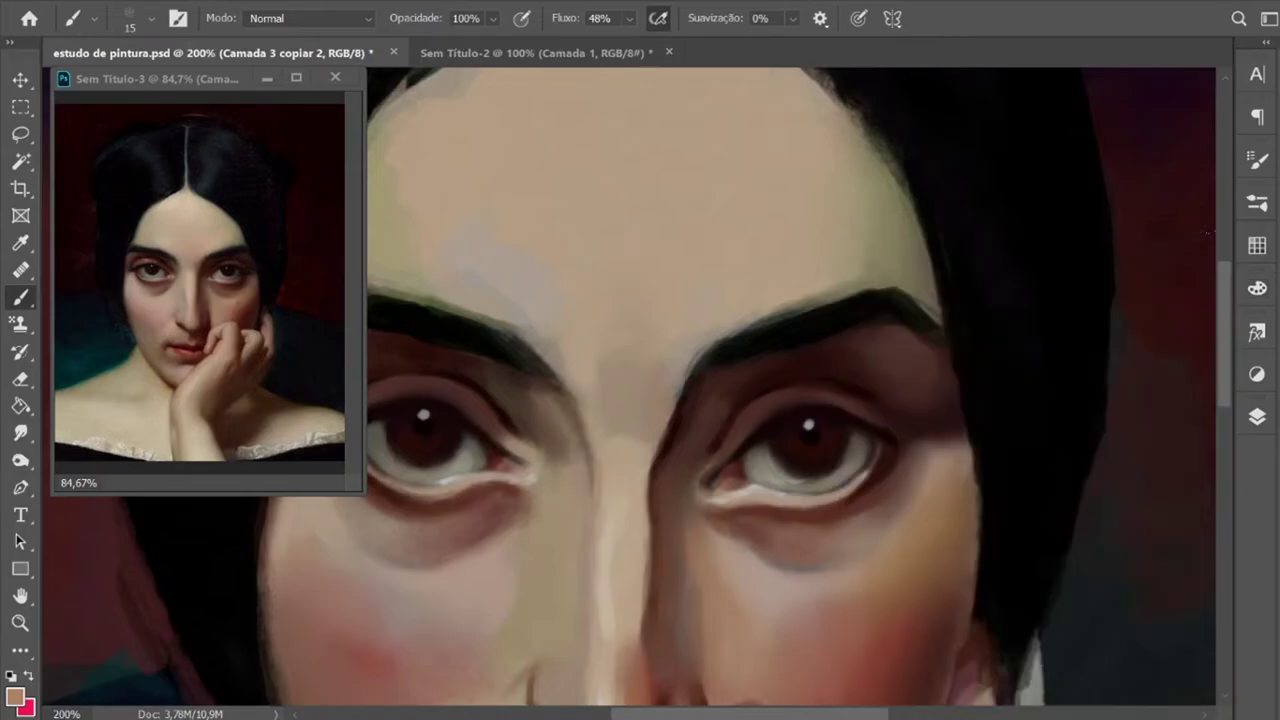
{"action": "key", "text": "bracketright"}
{"action": "key", "text": "bracketright"}
{"action": "key", "text": "bracketright"}
{"action": "key", "text": "bracketright"}
{"action": "left_click", "coordinate": [1257, 202]}
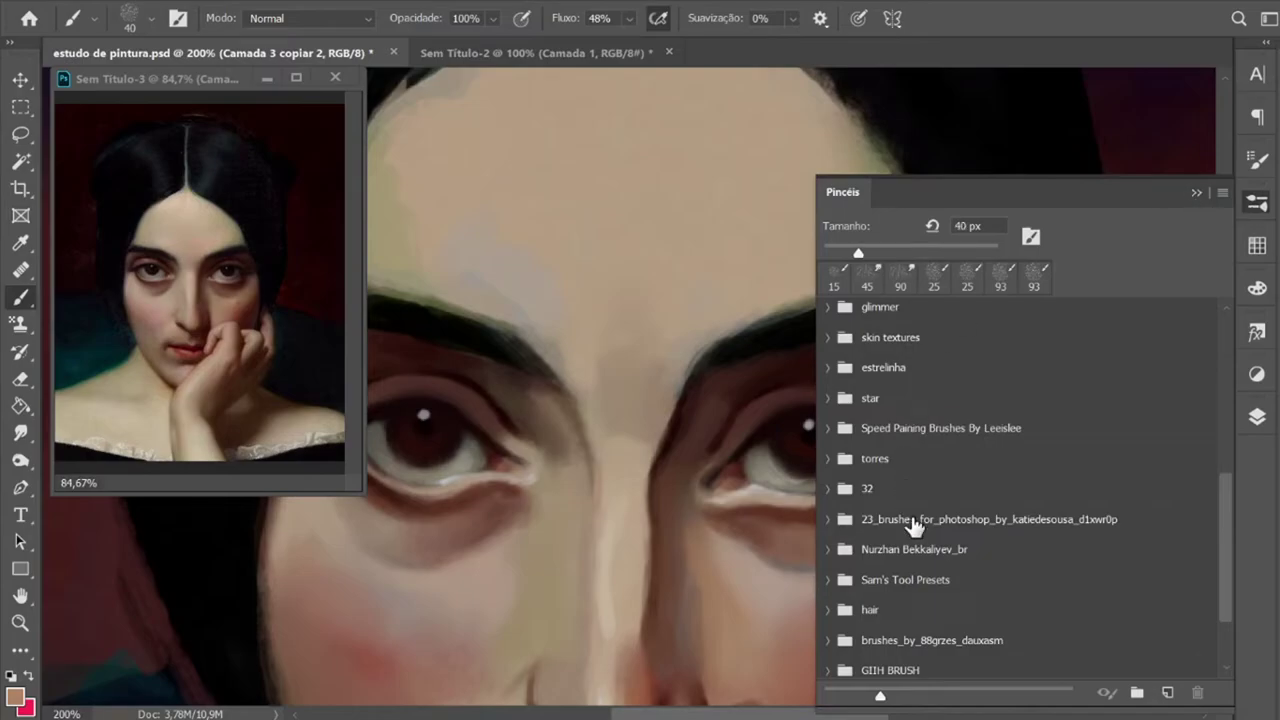
Step: Browse the brush presets in the Brushes panel, then close it
{"action": "scroll", "coordinate": [1196, 500], "scroll_direction": "down", "scroll_amount": 2}
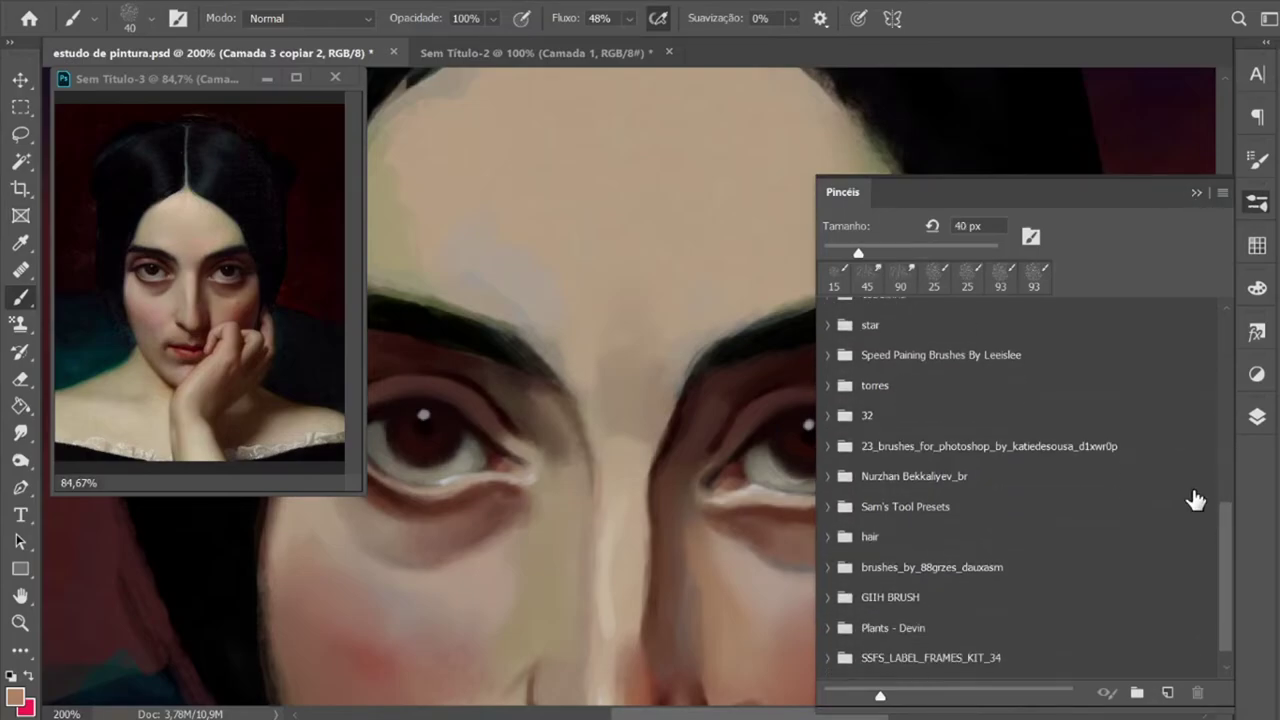
{"action": "left_click", "coordinate": [1197, 193]}
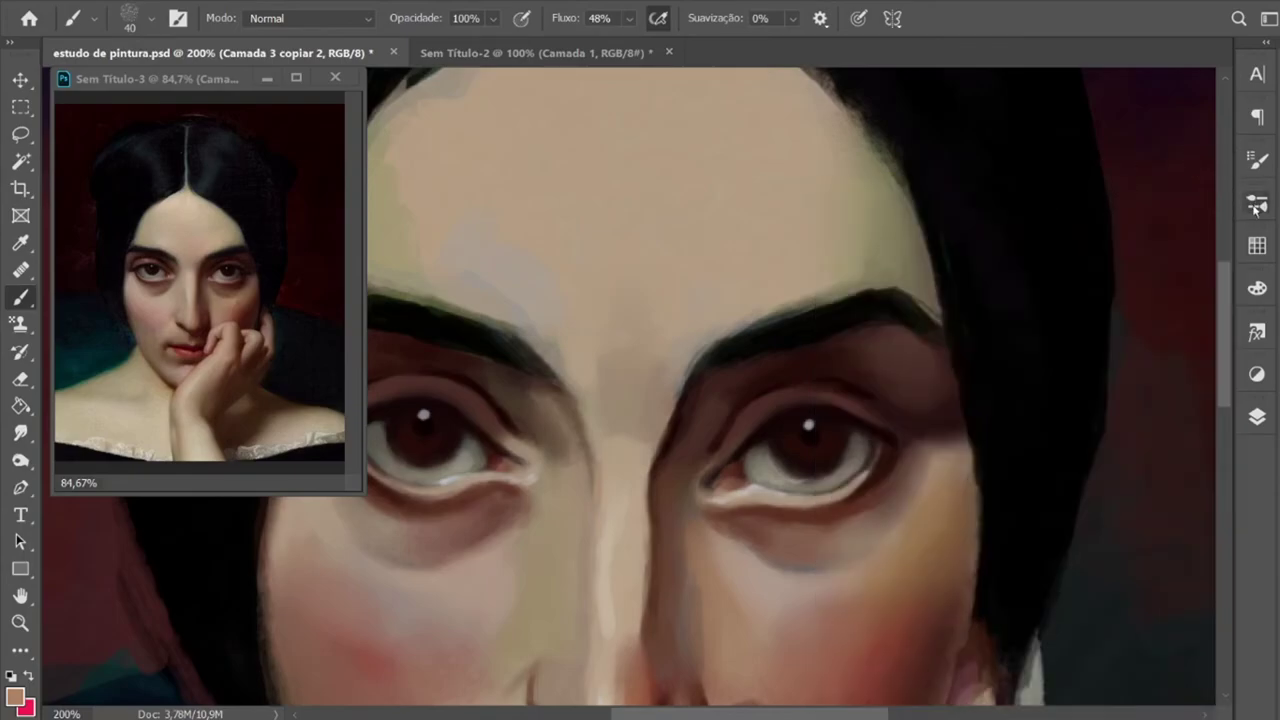
{"action": "left_click", "coordinate": [1257, 202]}
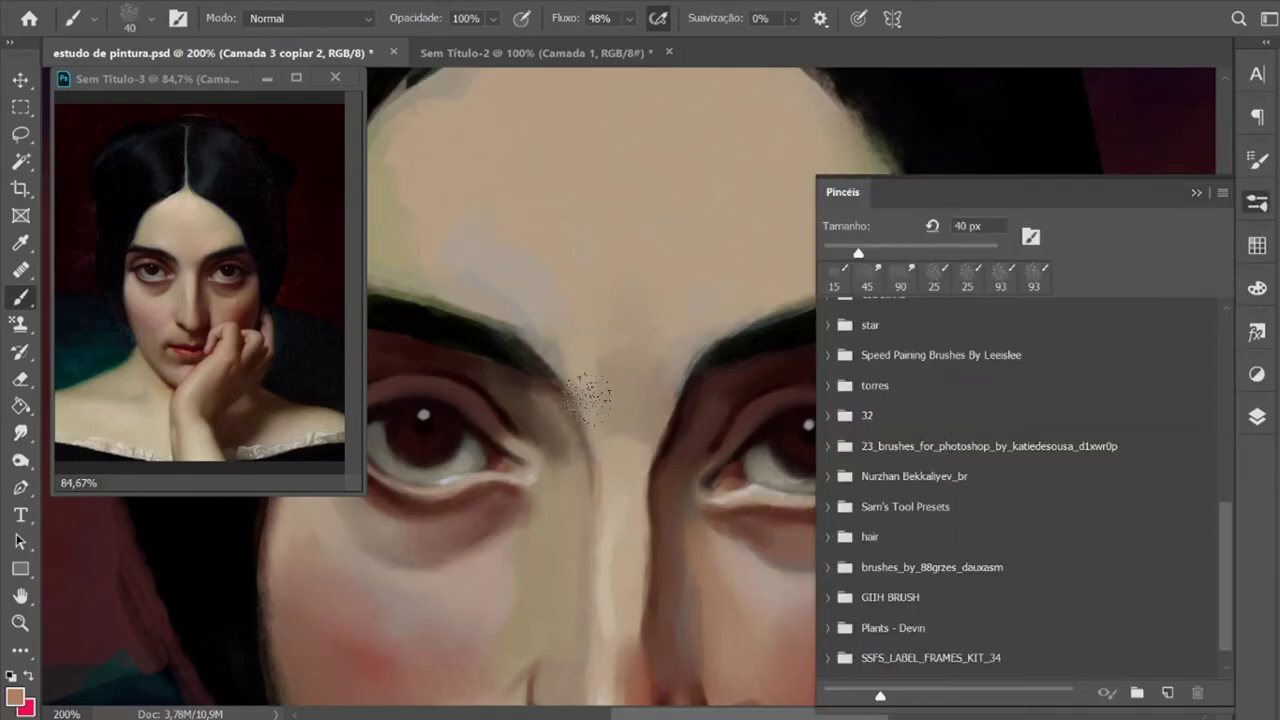
{"action": "left_click_drag", "start_coordinate": [1222, 515], "coordinate": [1208, 313]}
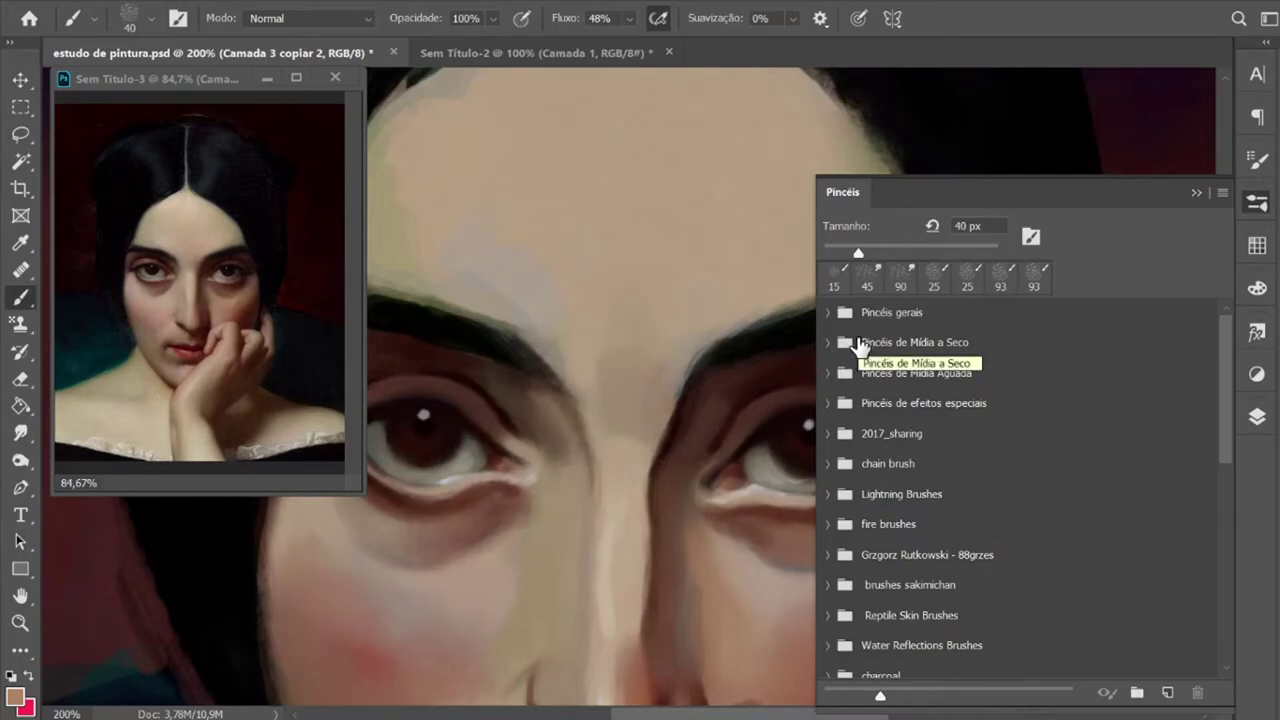
{"action": "left_click", "coordinate": [1197, 193]}
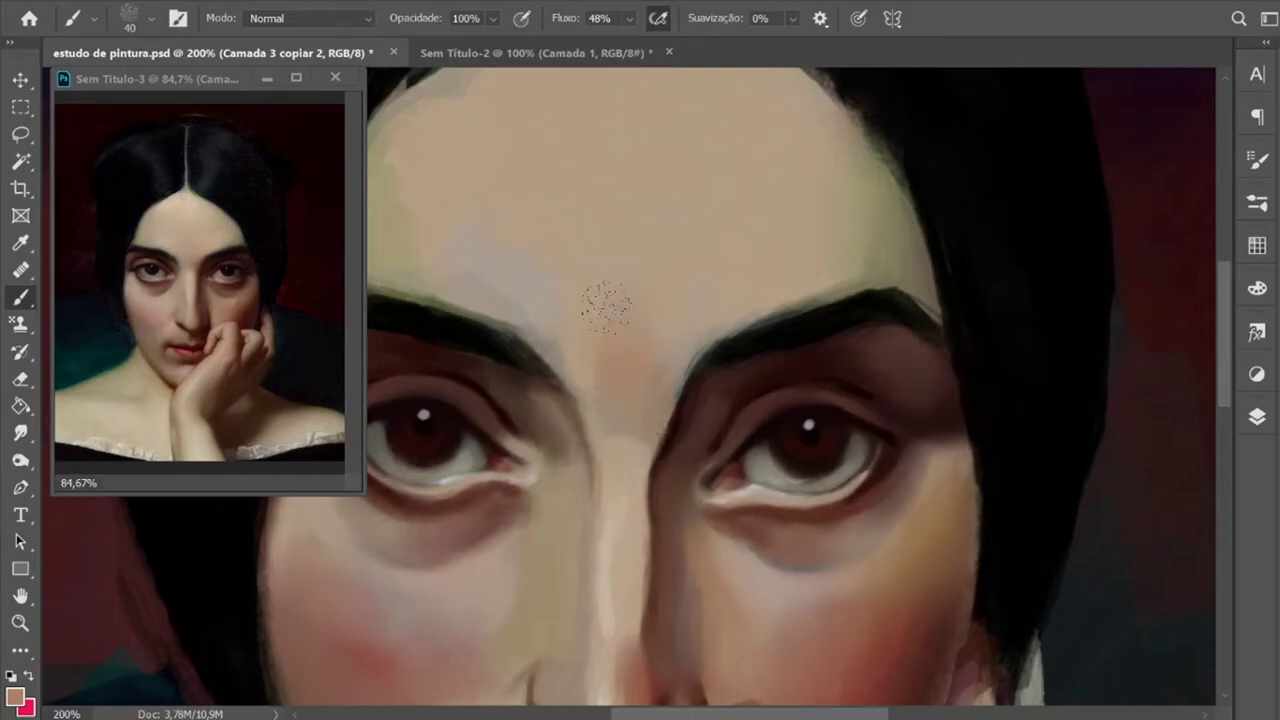
Step: Lower brush opacity to 50% and zoom out to 100% to view the whole face
{"action": "left_click", "coordinate": [494, 18]}
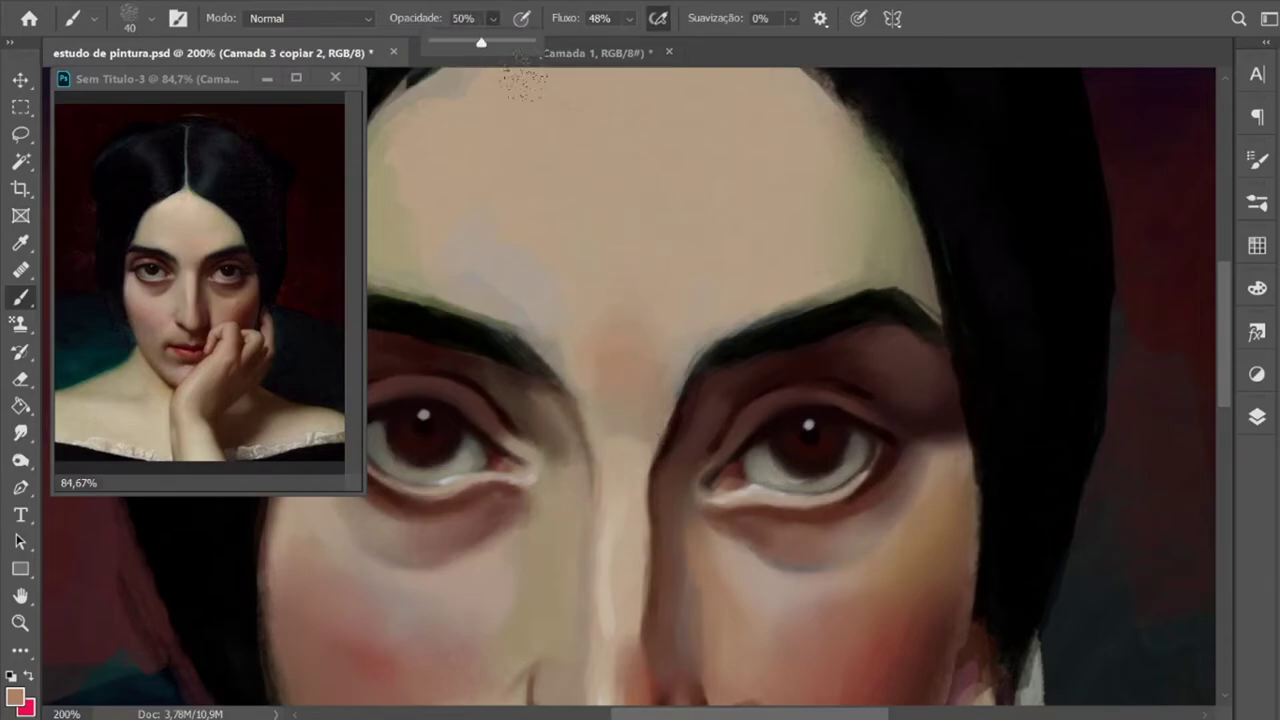
{"action": "left_click_drag", "start_coordinate": [538, 43], "coordinate": [483, 43]}
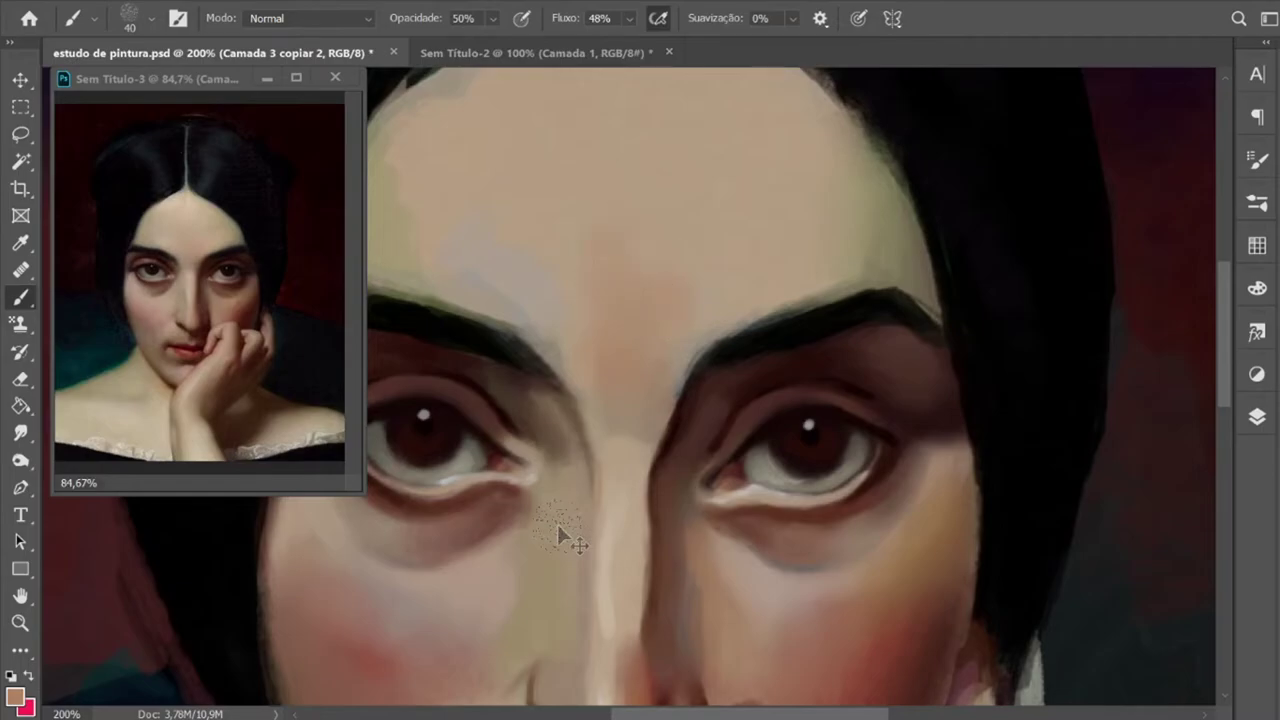
{"action": "key", "text": "ctrl+minus"}
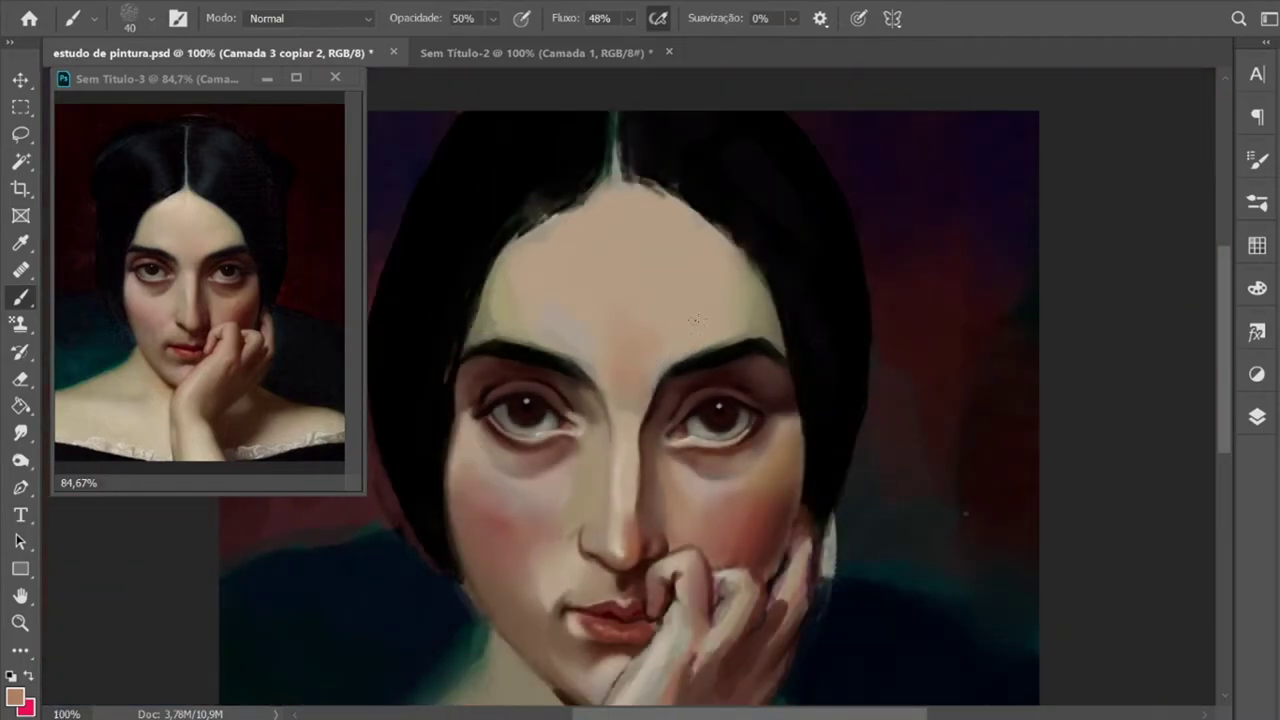
Step: Sample the forehead skin colour as the paint colour
{"action": "left_click", "coordinate": [1257, 288]}
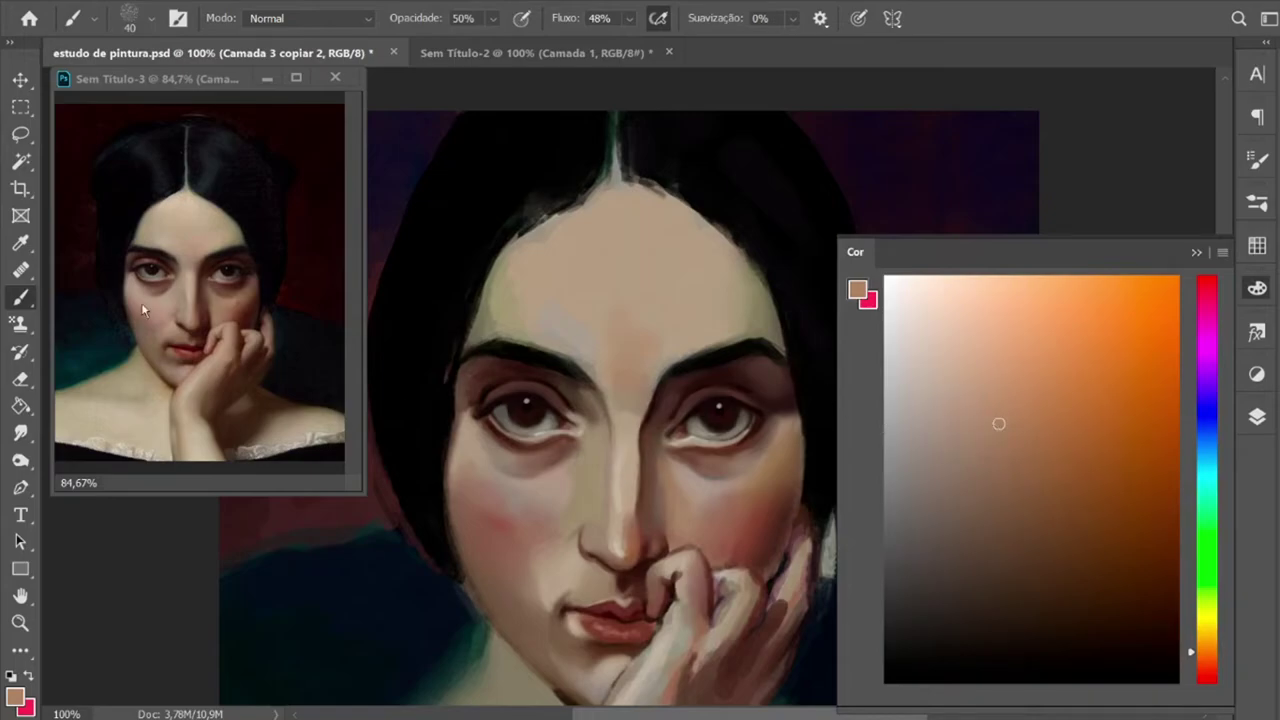
{"action": "key", "text": "i"}
{"action": "left_click", "coordinate": [645, 297]}
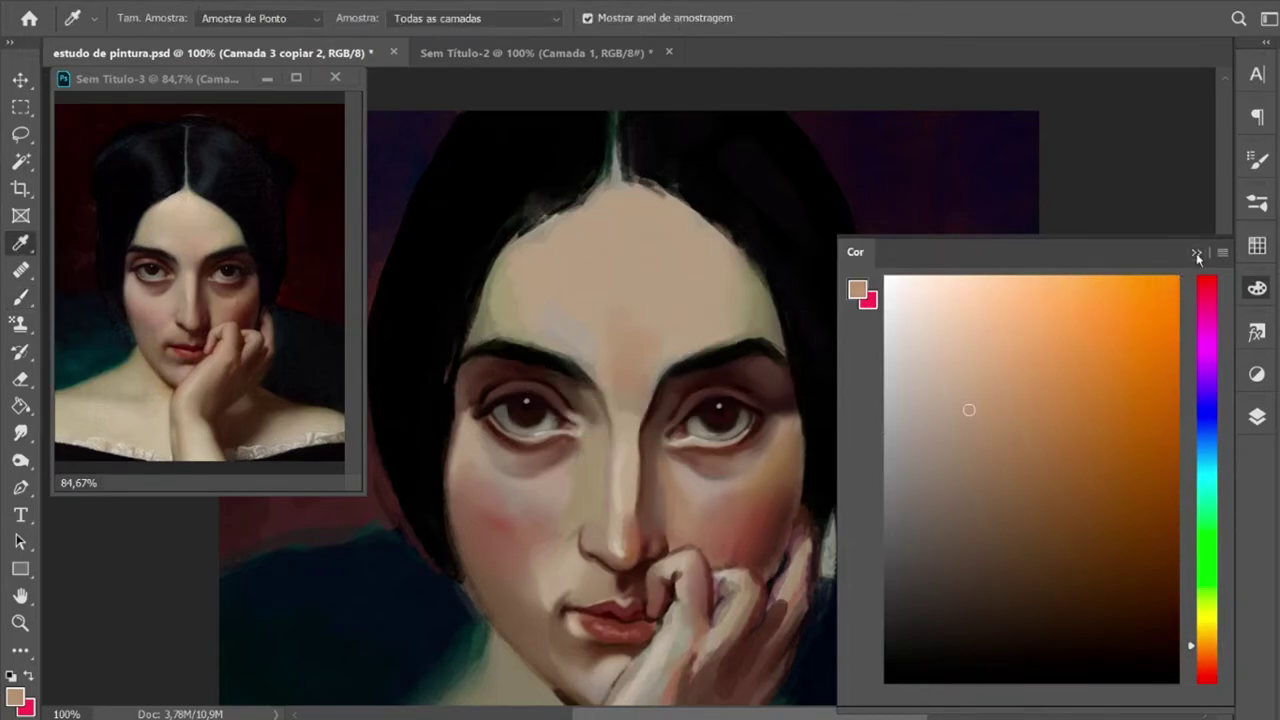
{"action": "left_click", "coordinate": [1196, 254]}
{"action": "key", "text": "z"}
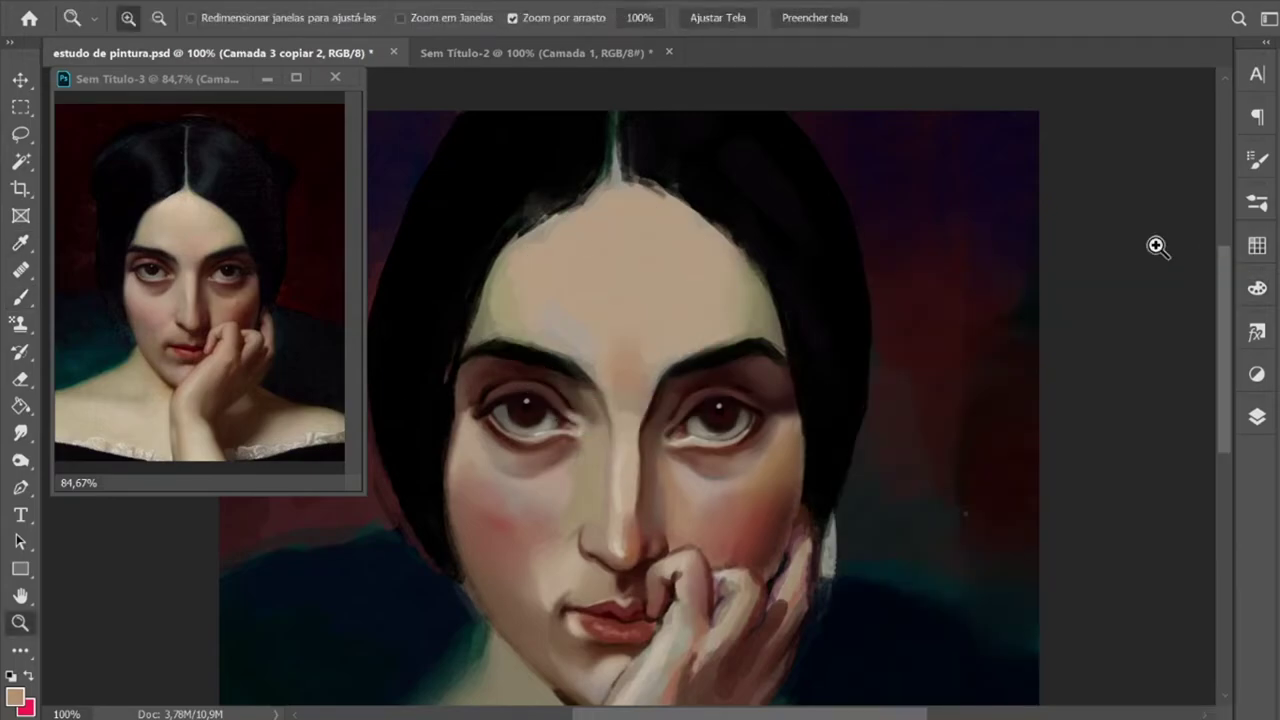
{"action": "key", "text": "b"}
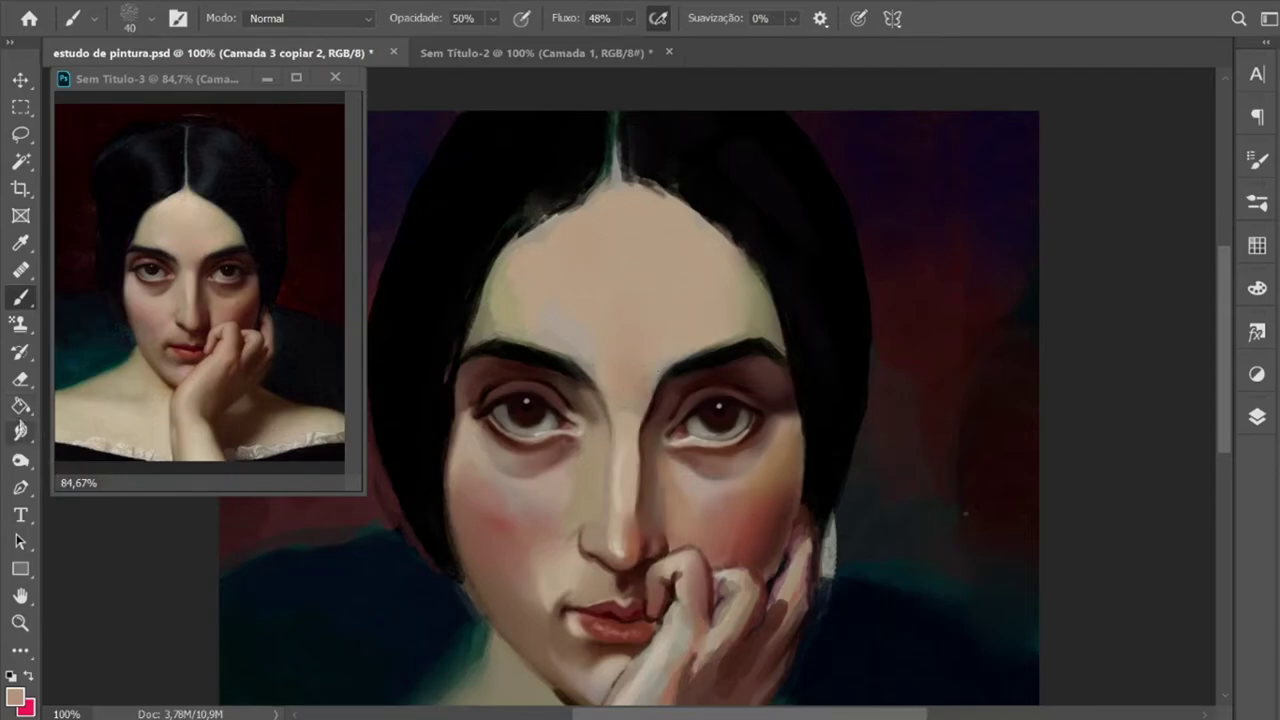
Step: Smudge the hairline across the forehead and down the right temple, then zoom to 200%
{"action": "left_click", "coordinate": [20, 432]}
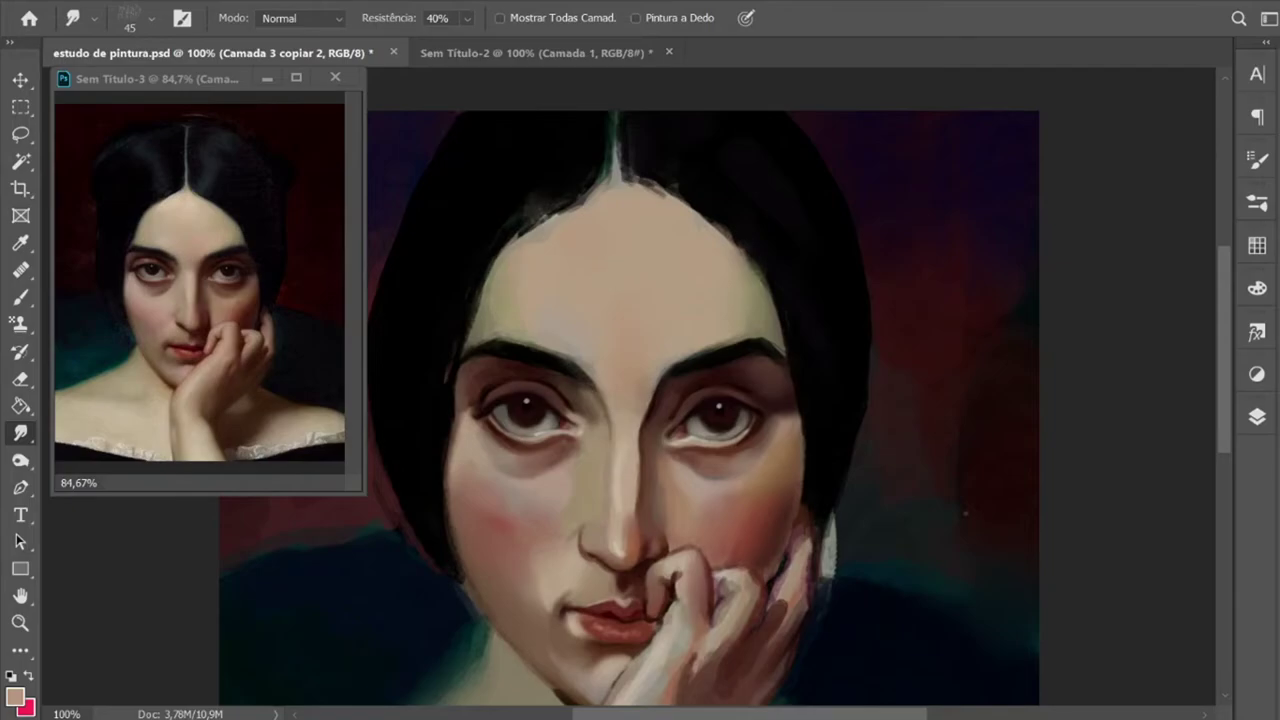
{"action": "left_click_drag", "start_coordinate": [508, 241], "coordinate": [585, 195]}
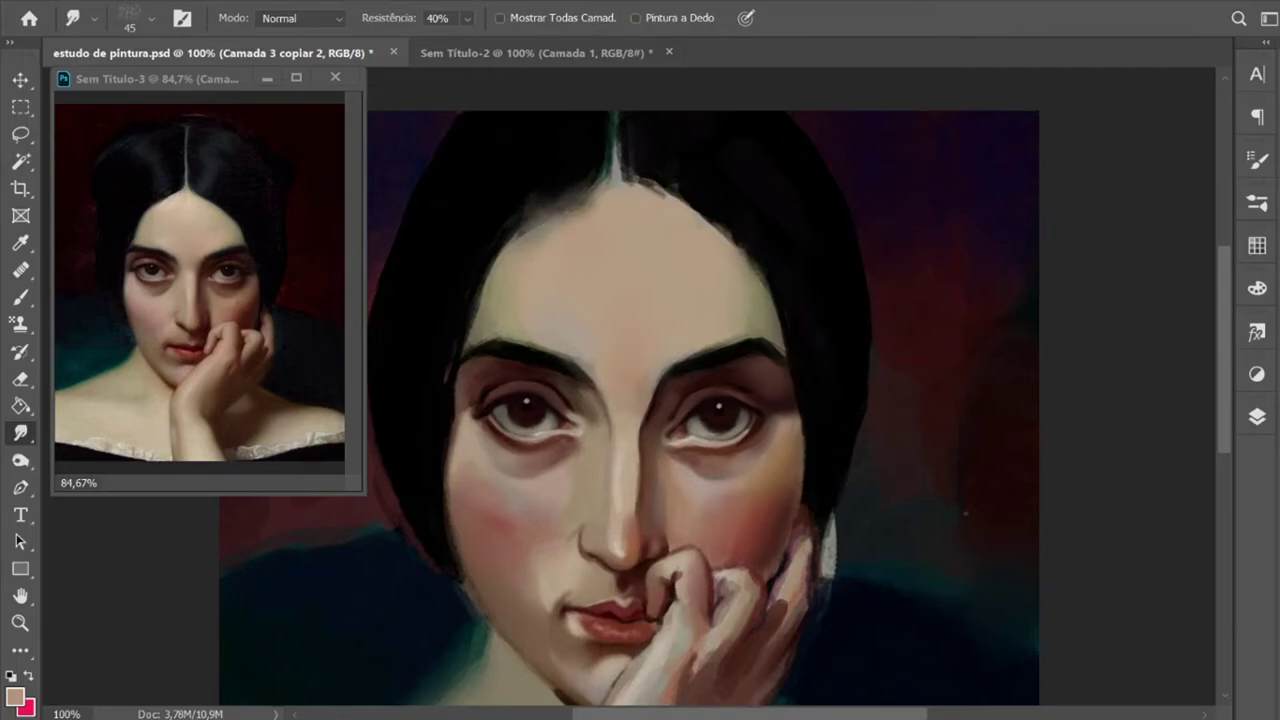
{"action": "left_click_drag", "start_coordinate": [672, 192], "coordinate": [700, 214]}
{"action": "left_click_drag", "start_coordinate": [670, 190], "coordinate": [756, 262]}
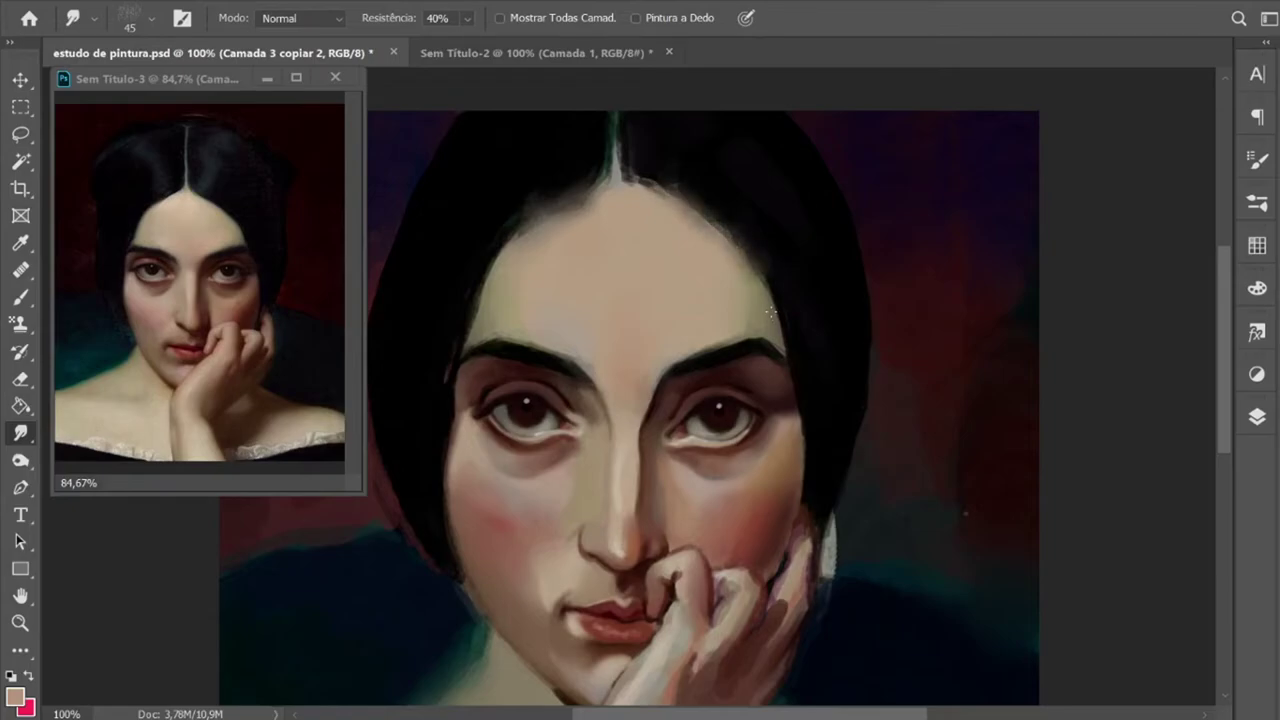
{"action": "key", "text": "ctrl+plus"}
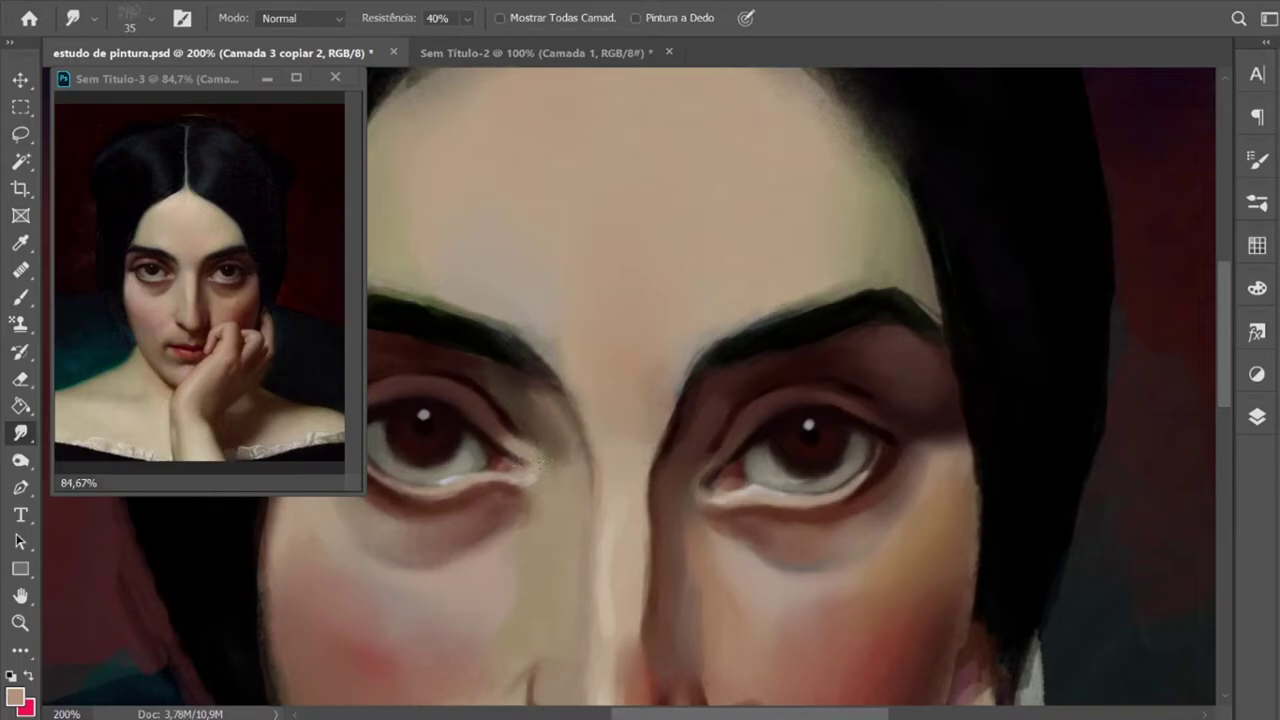
Step: Shrink the brush slightly, zoom in on the face and show the brush presets list
{"action": "key", "text": "bracketleft"}
{"action": "scroll", "coordinate": [437, 276], "scroll_direction": "down", "scroll_amount": 2}
{"action": "scroll", "coordinate": [437, 276], "scroll_direction": "down", "scroll_amount": 2}
{"action": "scroll", "coordinate": [438, 278], "scroll_direction": "down", "scroll_amount": 1}
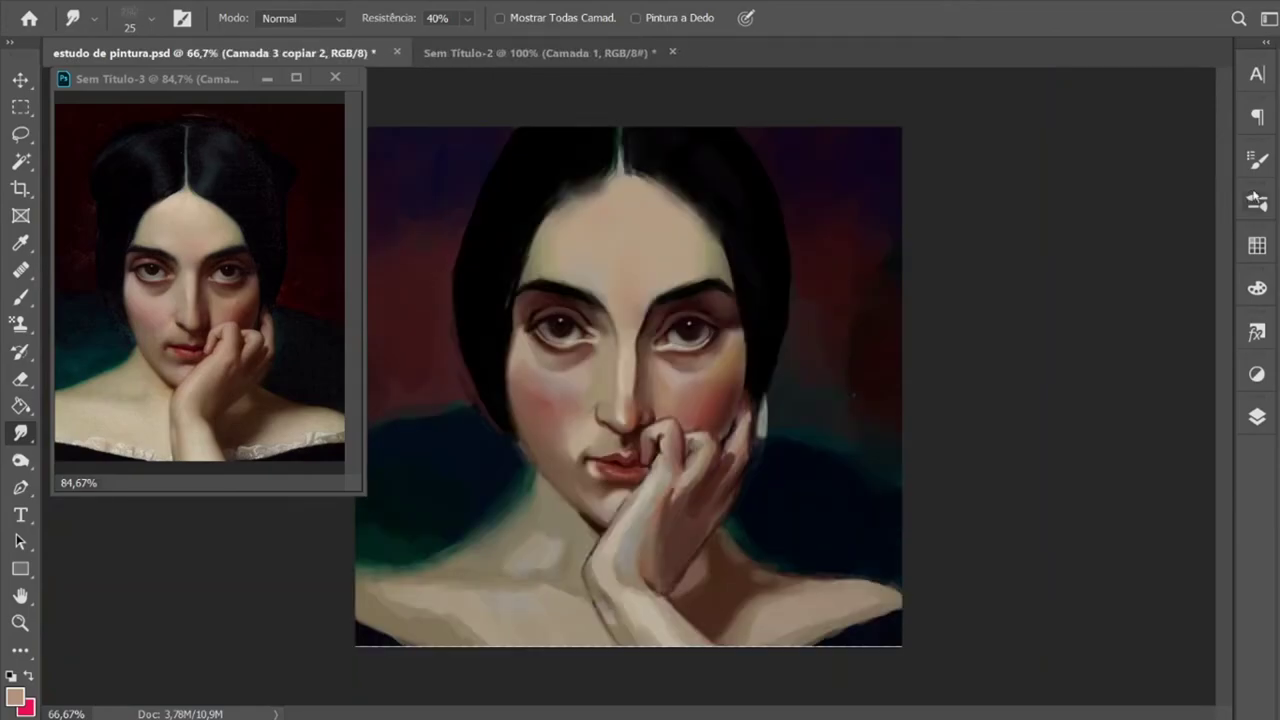
{"action": "scroll", "coordinate": [1004, 224], "scroll_direction": "up", "scroll_amount": 2}
{"action": "scroll", "coordinate": [1004, 224], "scroll_direction": "up", "scroll_amount": 1}
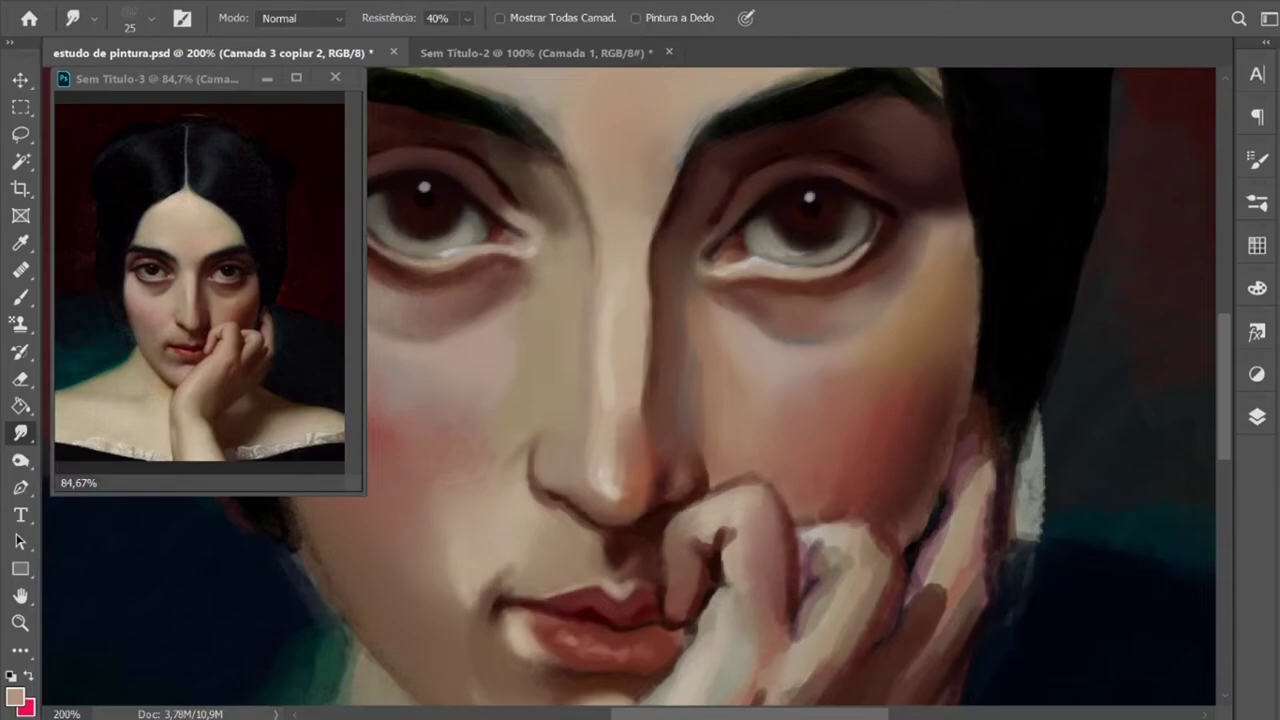
{"action": "left_click", "coordinate": [1257, 201]}
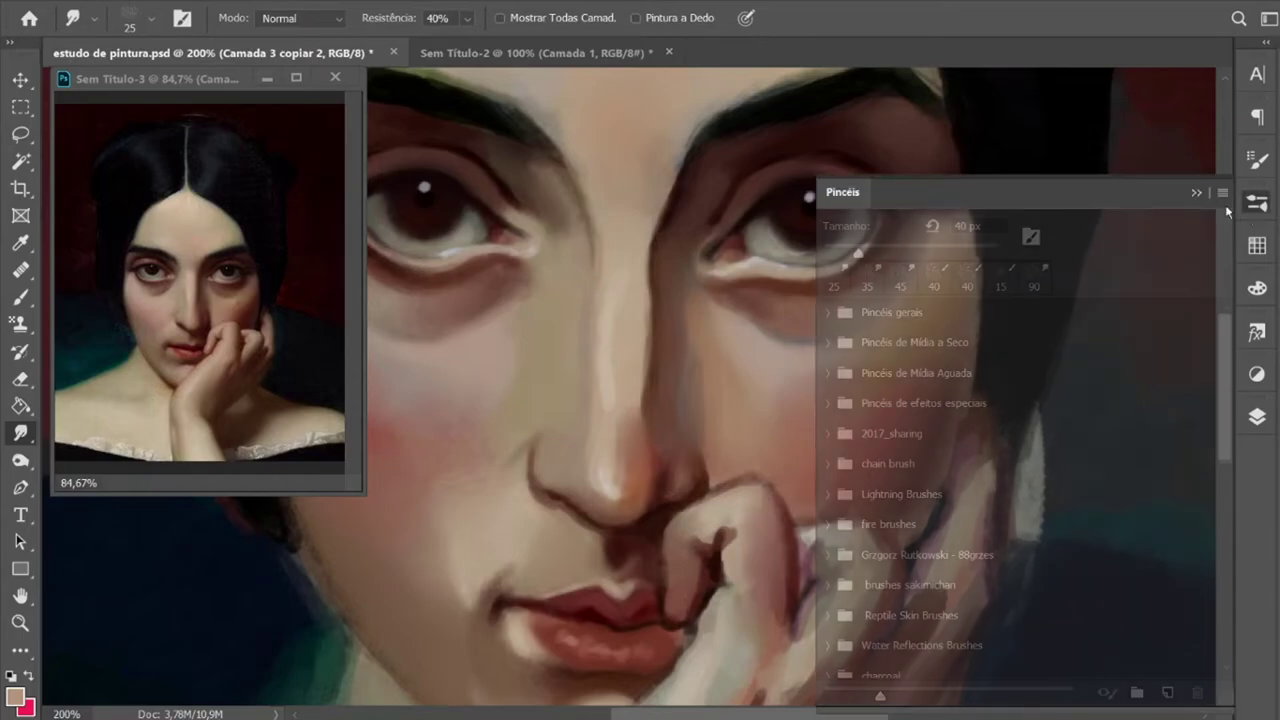
Step: Choose the fgnfnfg 1 textured brush from the brushes_by_88grzes_dauxasm folder
{"action": "left_click", "coordinate": [20, 297]}
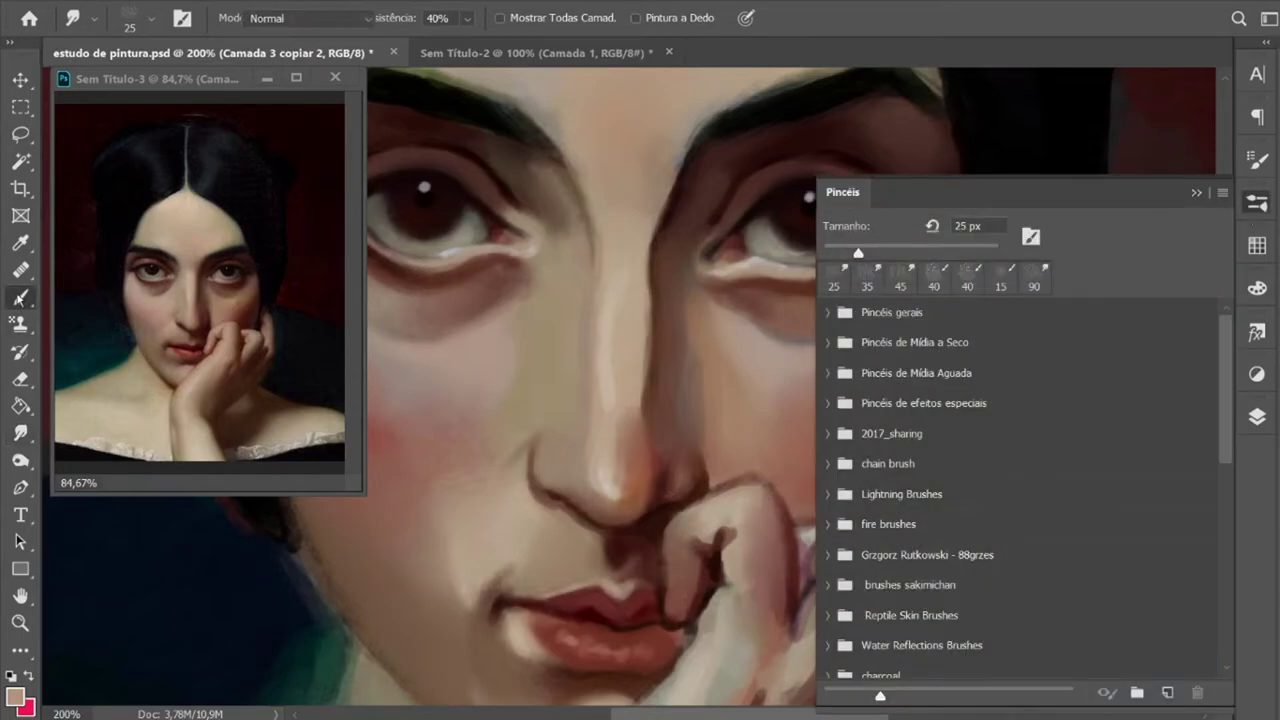
{"action": "scroll", "coordinate": [1200, 450], "scroll_direction": "down", "scroll_amount": 2}
{"action": "scroll", "coordinate": [1200, 500], "scroll_direction": "down", "scroll_amount": 5}
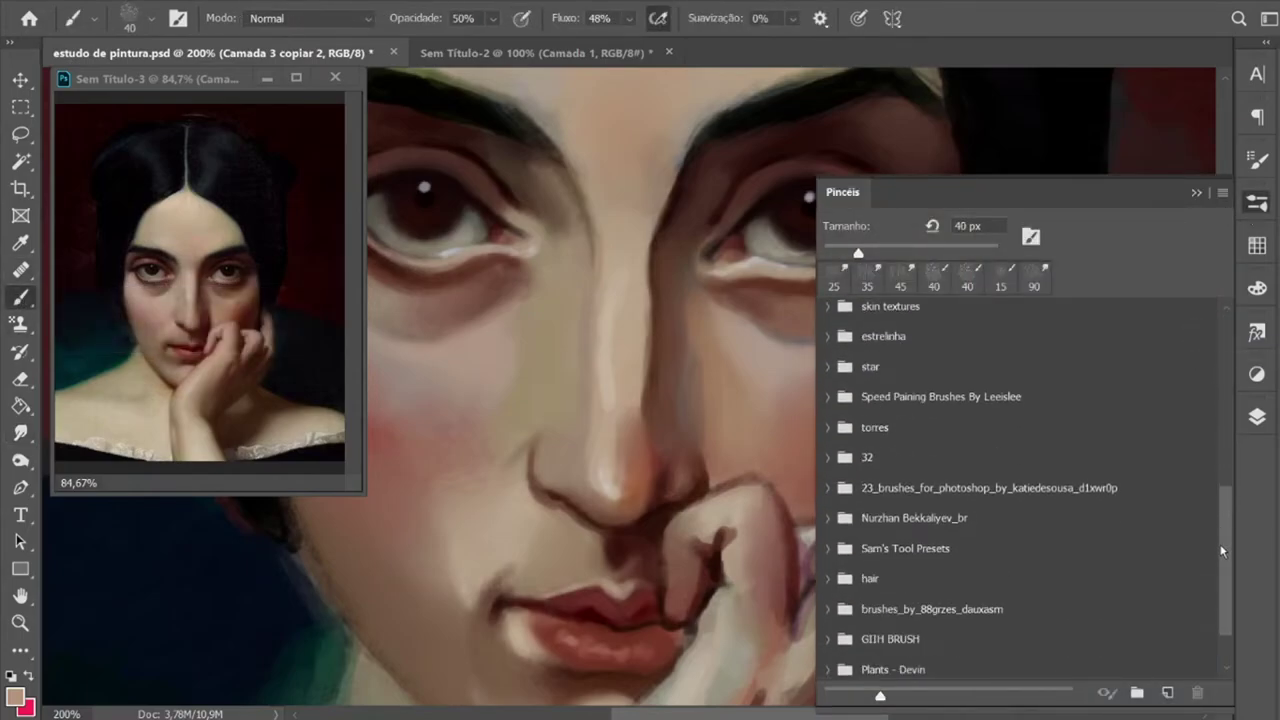
{"action": "scroll", "coordinate": [1170, 600], "scroll_direction": "down", "scroll_amount": 1}
{"action": "left_click", "coordinate": [840, 573]}
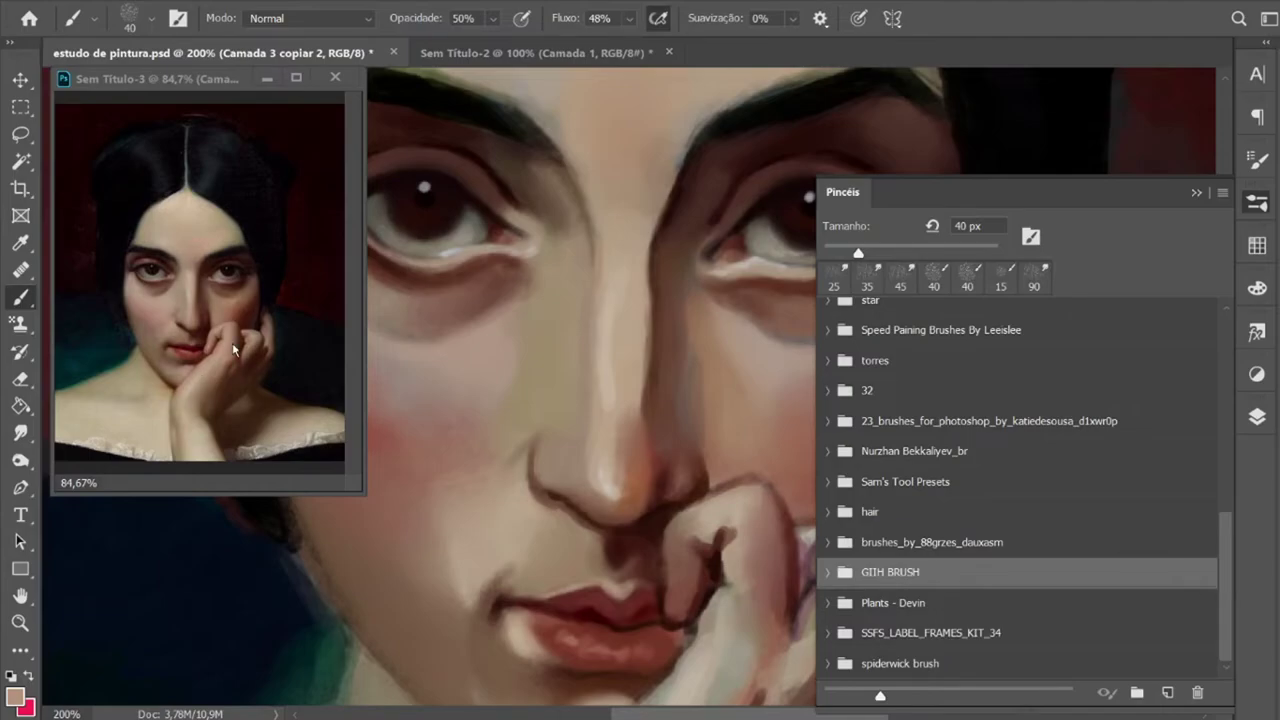
{"action": "left_click", "coordinate": [827, 542]}
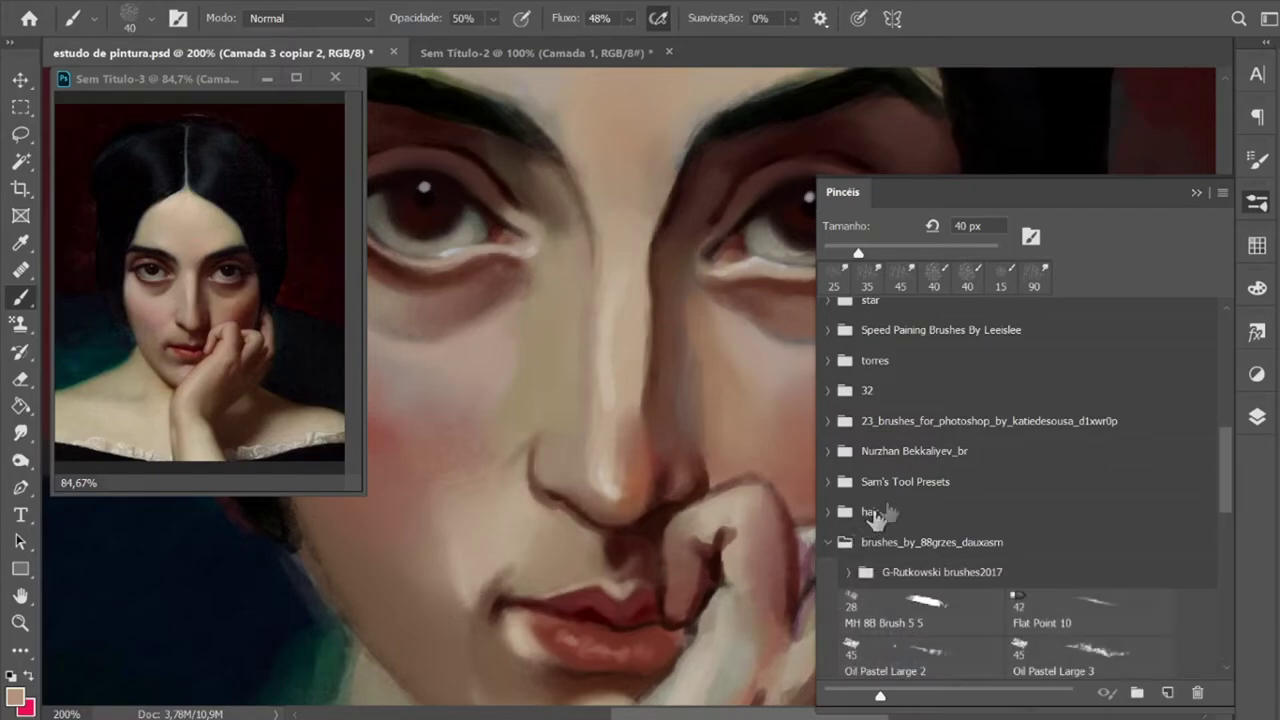
{"action": "left_click_drag", "start_coordinate": [1225, 445], "coordinate": [1233, 604]}
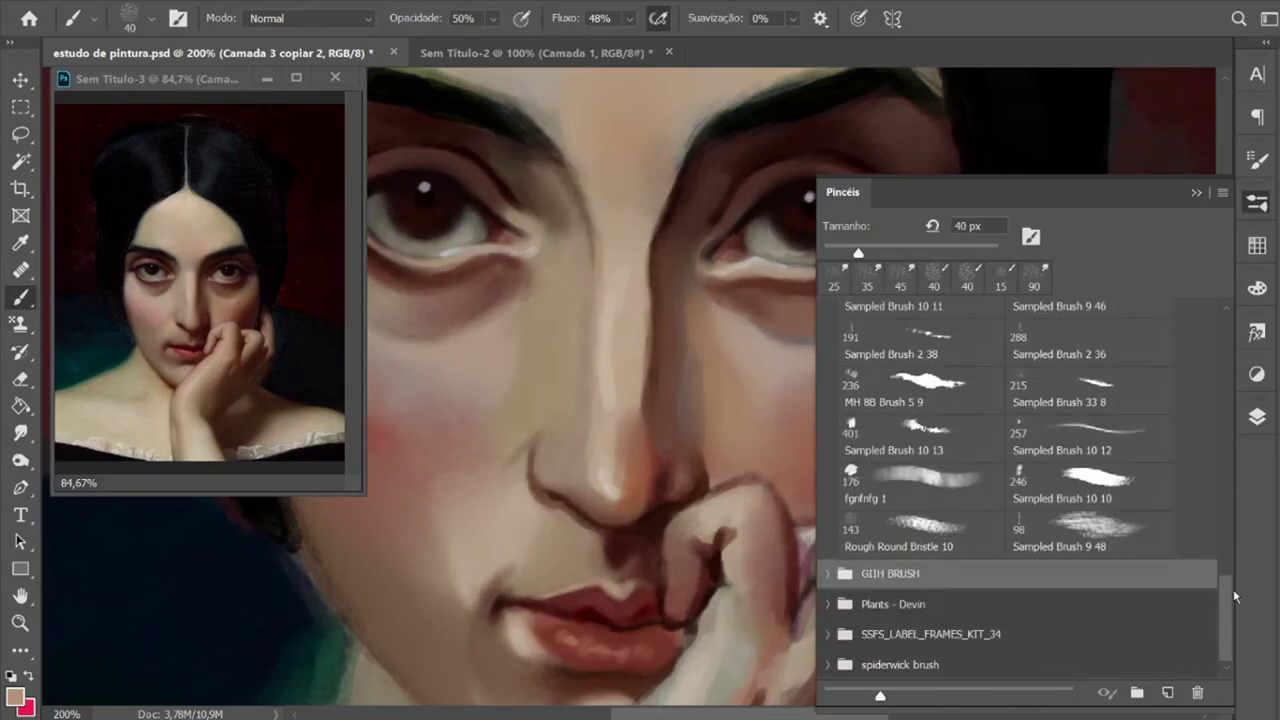
{"action": "left_click", "coordinate": [908, 482]}
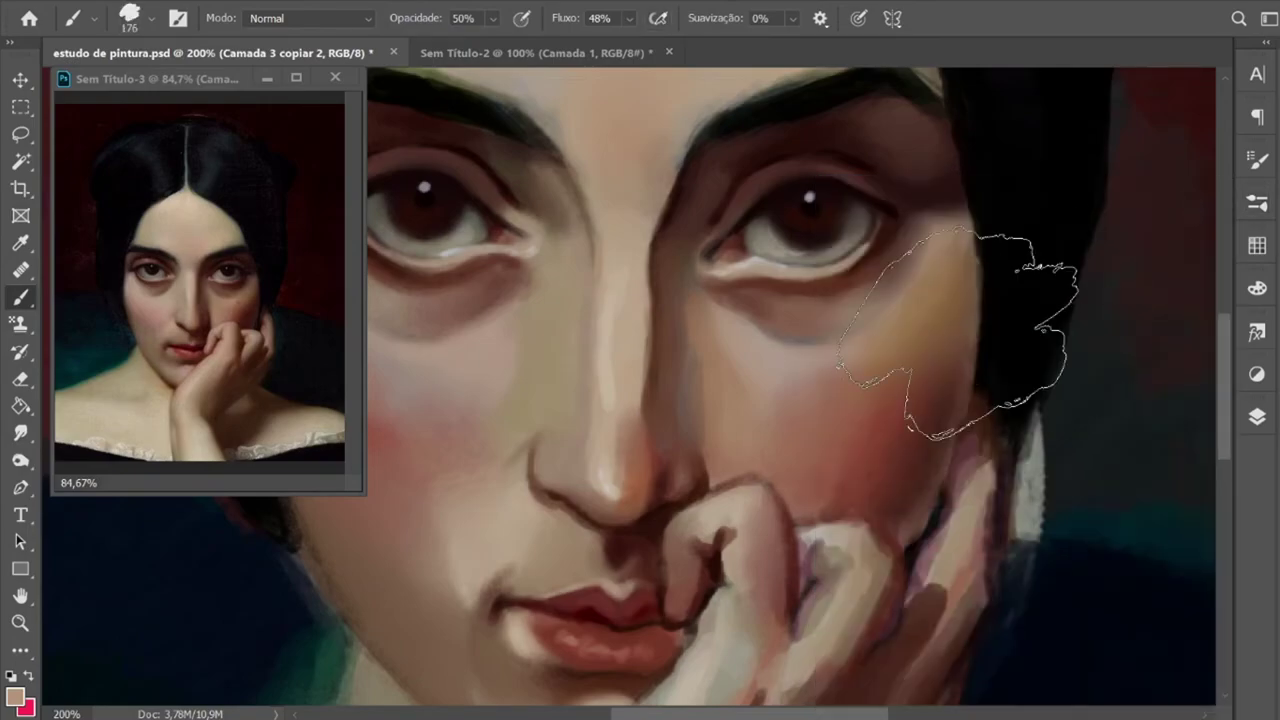
Step: Shrink the brush to a 9 px tip and zoom out to show the whole face
{"action": "key", "text": "bracketleft"}
{"action": "key", "text": "bracketleft"}
{"action": "key", "text": "bracketleft"}
{"action": "key", "text": "bracketleft"}
{"action": "key", "text": "bracketleft"}
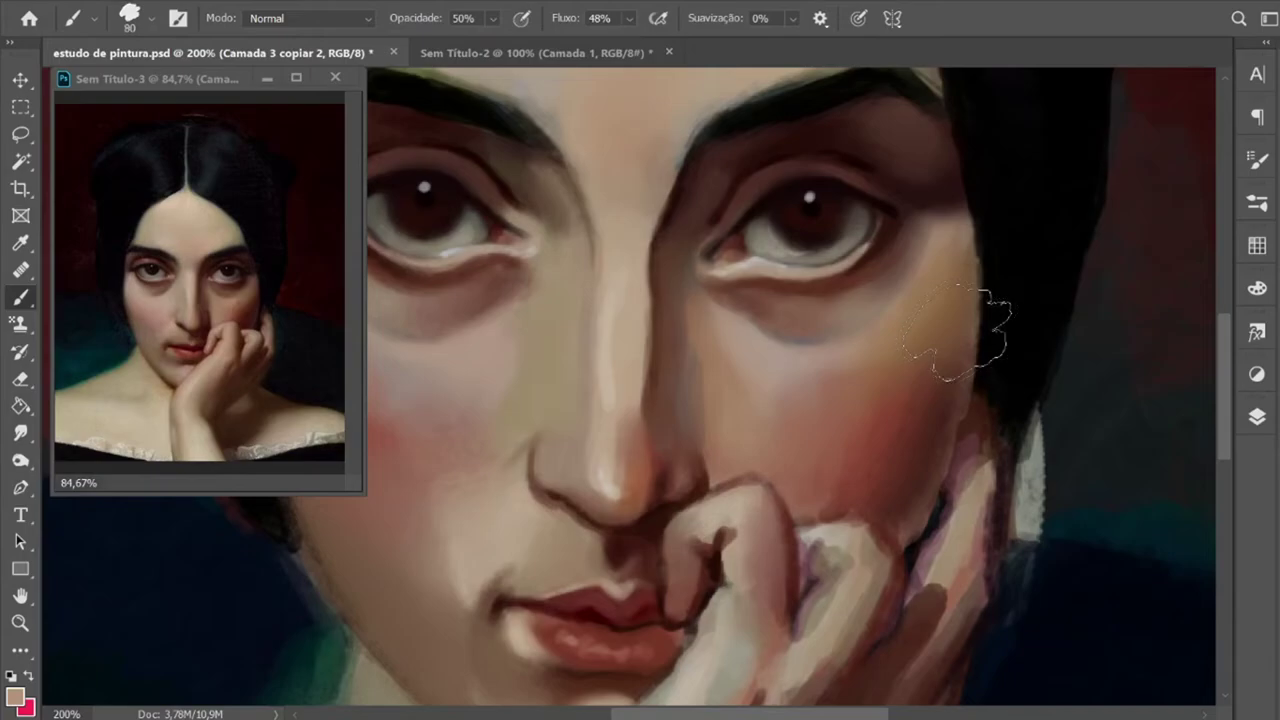
{"action": "key", "text": "bracketleft"}
{"action": "key", "text": "bracketleft"}
{"action": "key", "text": "bracketleft"}
{"action": "key", "text": "bracketleft"}
{"action": "key", "text": "bracketleft"}
{"action": "key", "text": "bracketleft"}
{"action": "key", "text": "bracketleft"}
{"action": "key", "text": "ctrl+minus"}
{"action": "left_click_drag", "start_coordinate": [1218, 318], "coordinate": [1222, 338]}
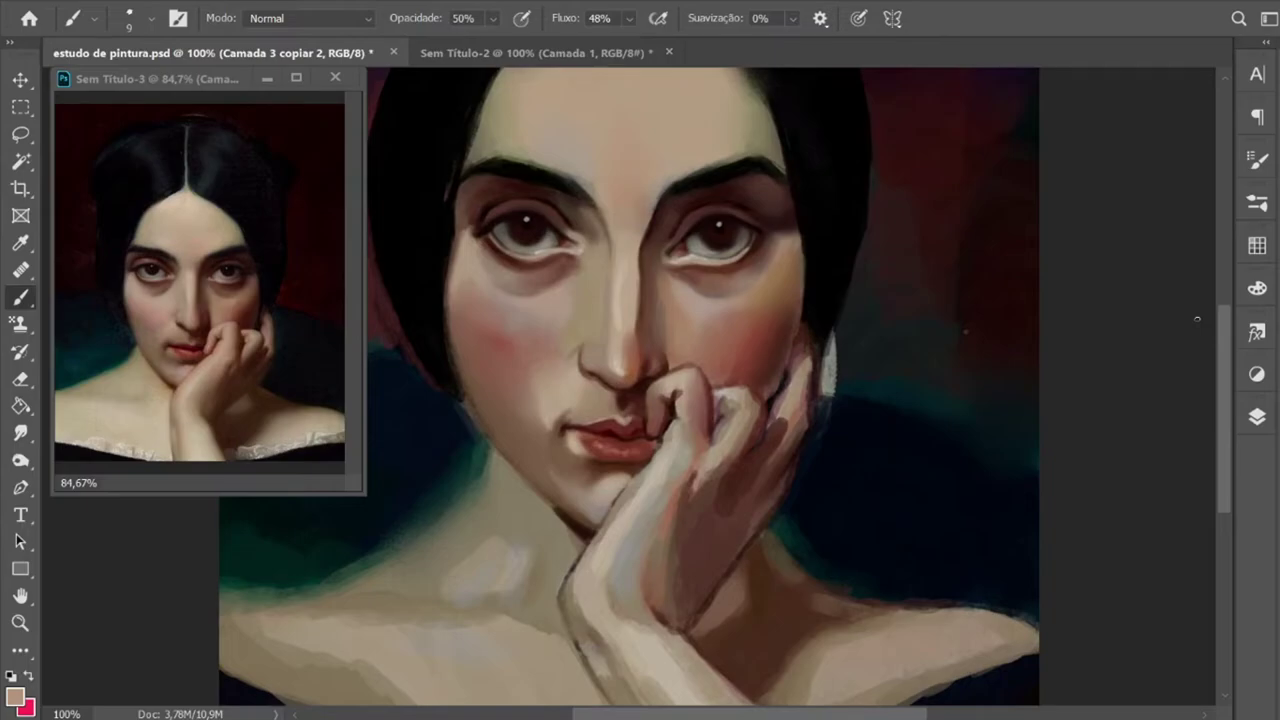
Step: Sample a beige skin tone from the reference and raise brush opacity to 100%
{"action": "left_click", "coordinate": [29, 677]}
{"action": "left_click", "coordinate": [15, 696]}
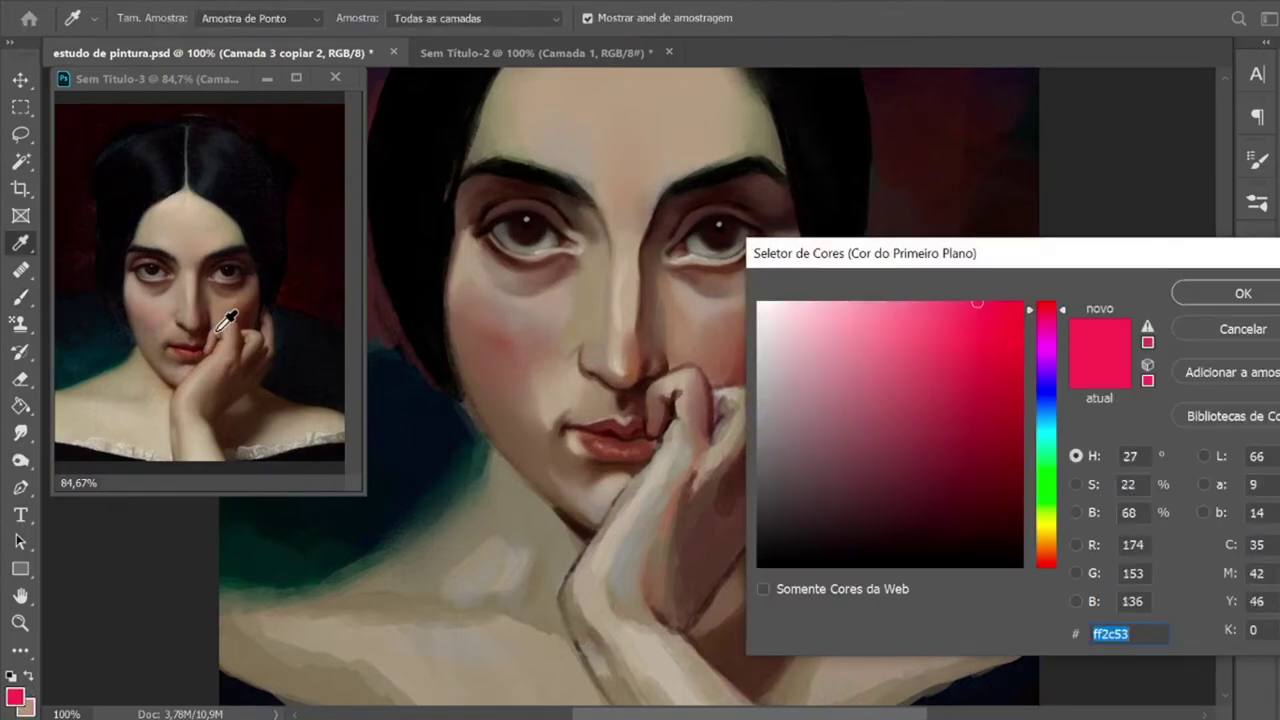
{"action": "left_click", "coordinate": [220, 326]}
{"action": "left_click", "coordinate": [1215, 290]}
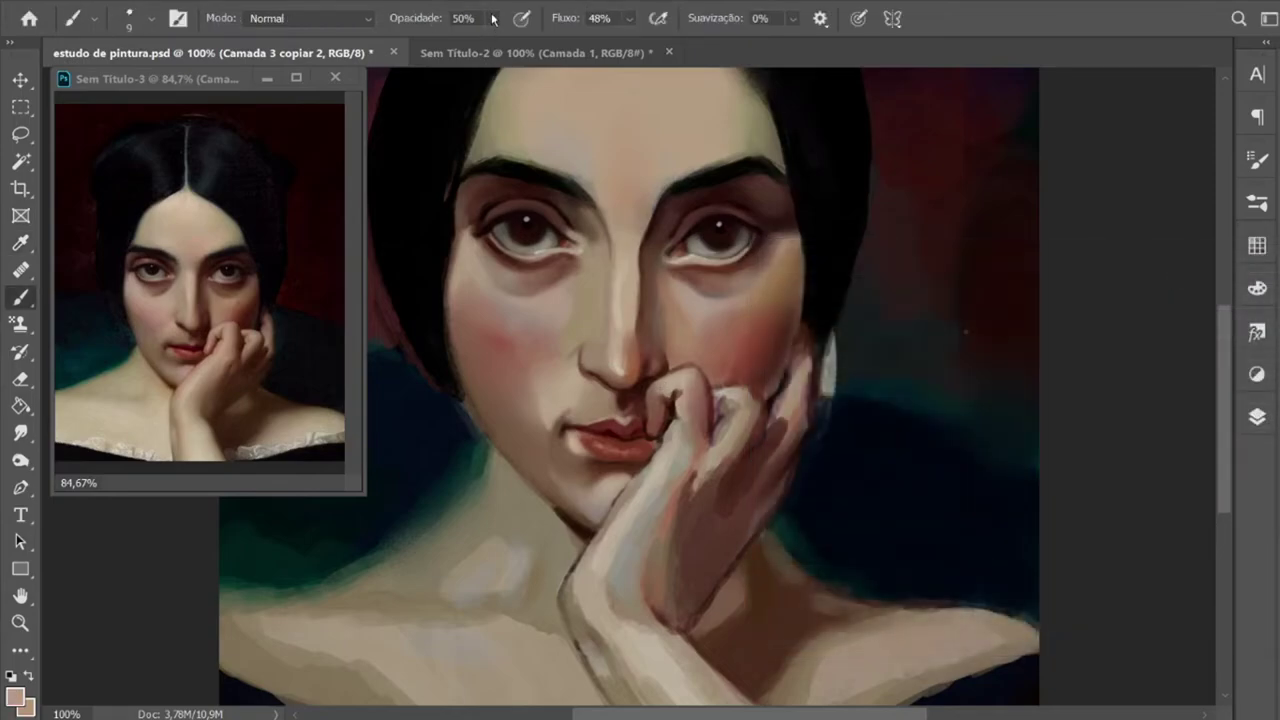
{"action": "left_click", "coordinate": [492, 18]}
{"action": "left_click_drag", "start_coordinate": [511, 42], "coordinate": [561, 42]}
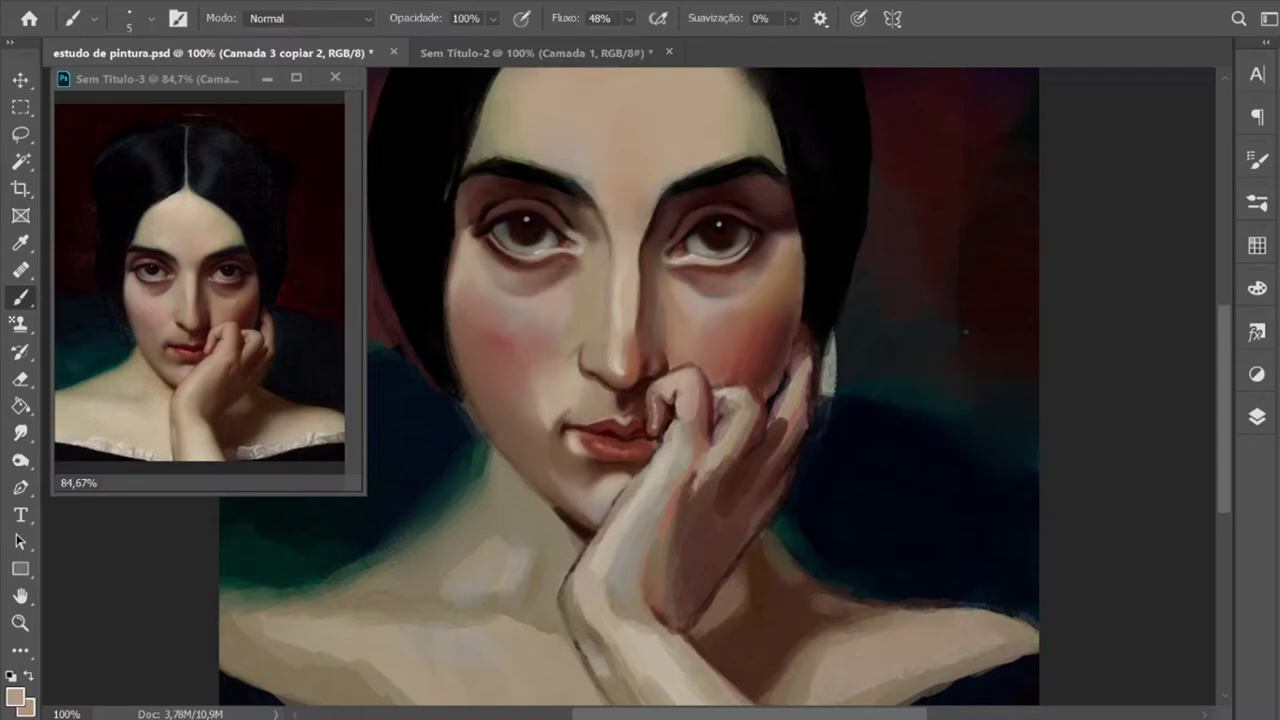
Step: Sample a brown from the reference portrait's skin as the foreground colour
{"action": "left_click", "coordinate": [15, 697]}
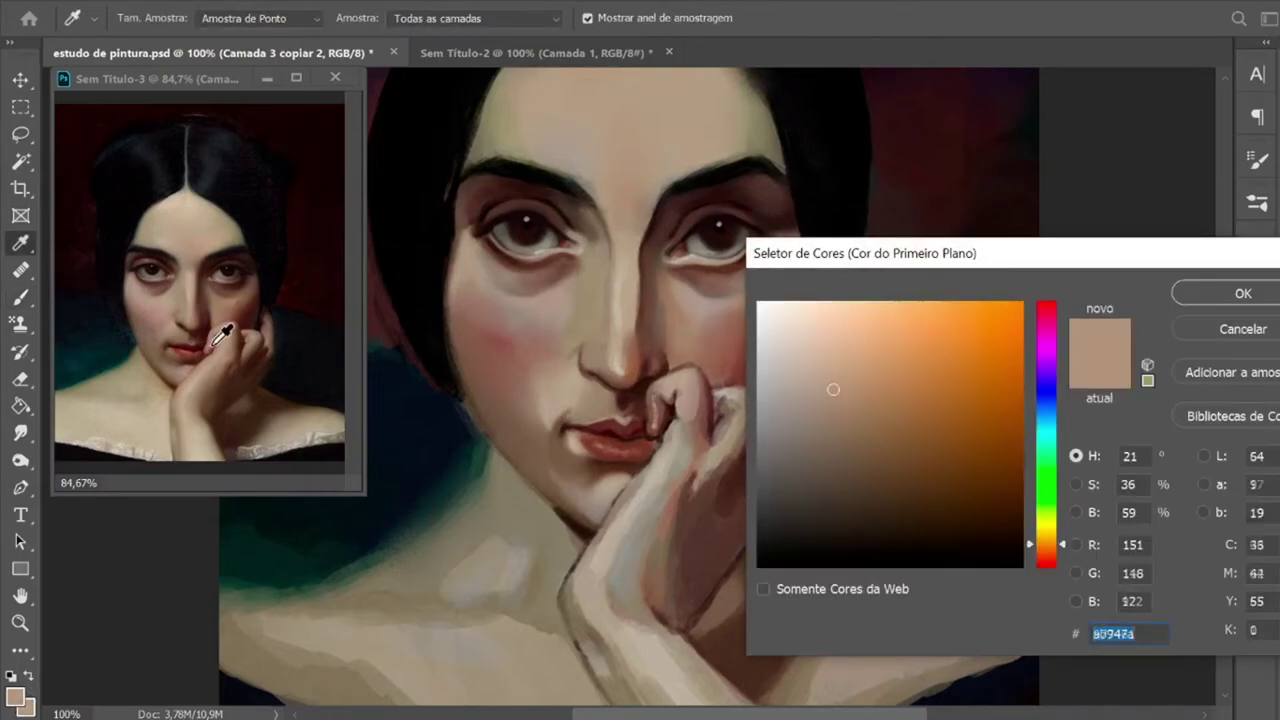
{"action": "left_click", "coordinate": [223, 334]}
{"action": "left_click", "coordinate": [1224, 296]}
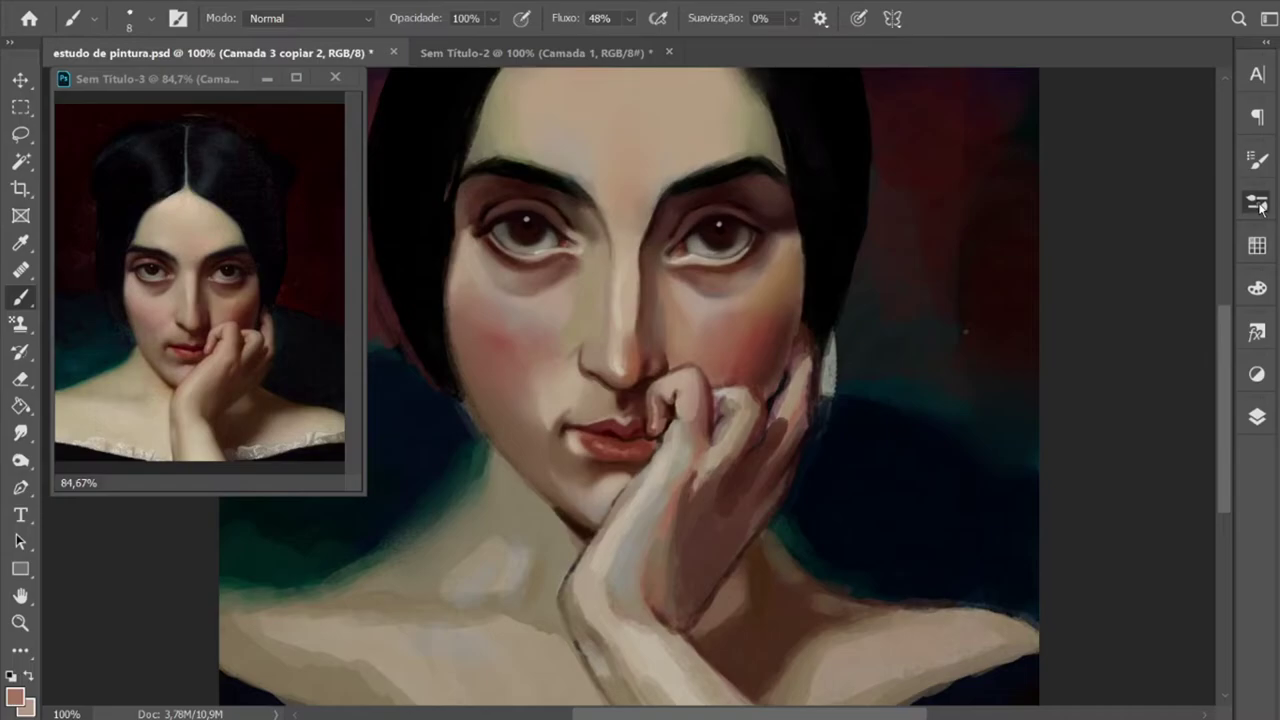
{"action": "left_click", "coordinate": [1257, 160]}
{"action": "left_click", "coordinate": [1257, 160]}
{"action": "left_click", "coordinate": [1257, 160]}
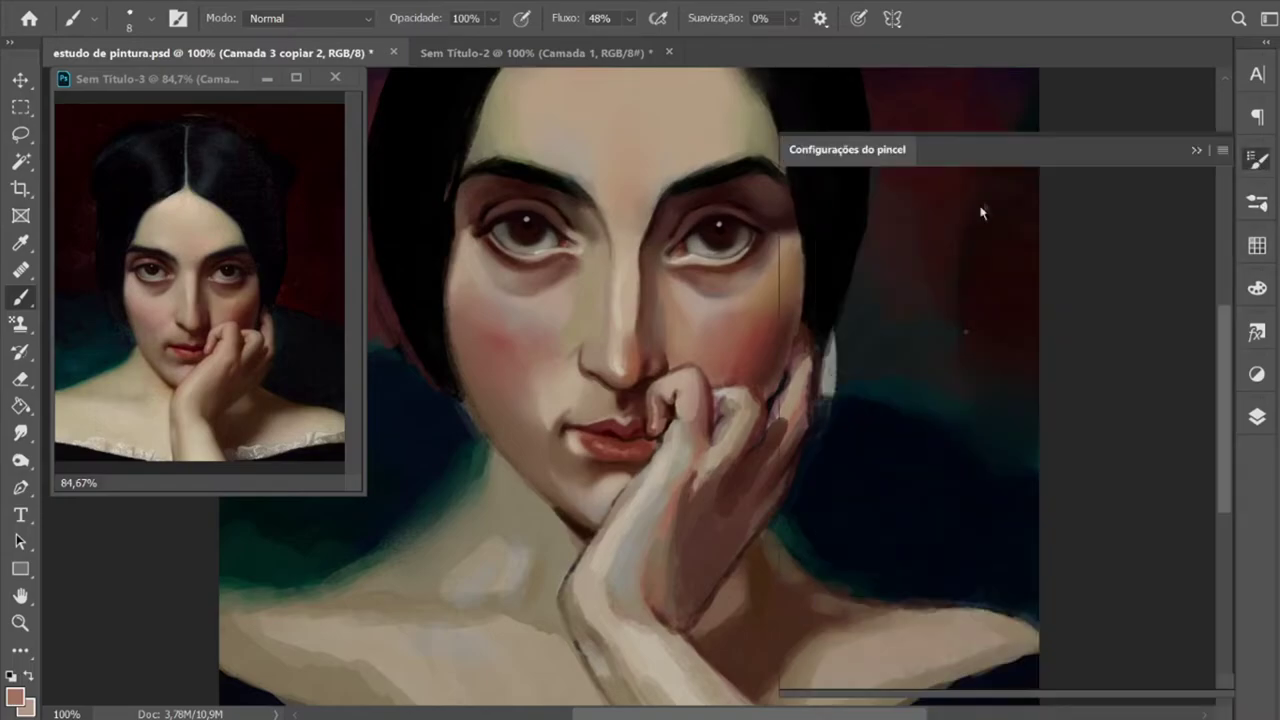
Step: Sample a darker brown from the reference, then save the painting with Ctrl+S
{"action": "left_click", "coordinate": [1196, 150]}
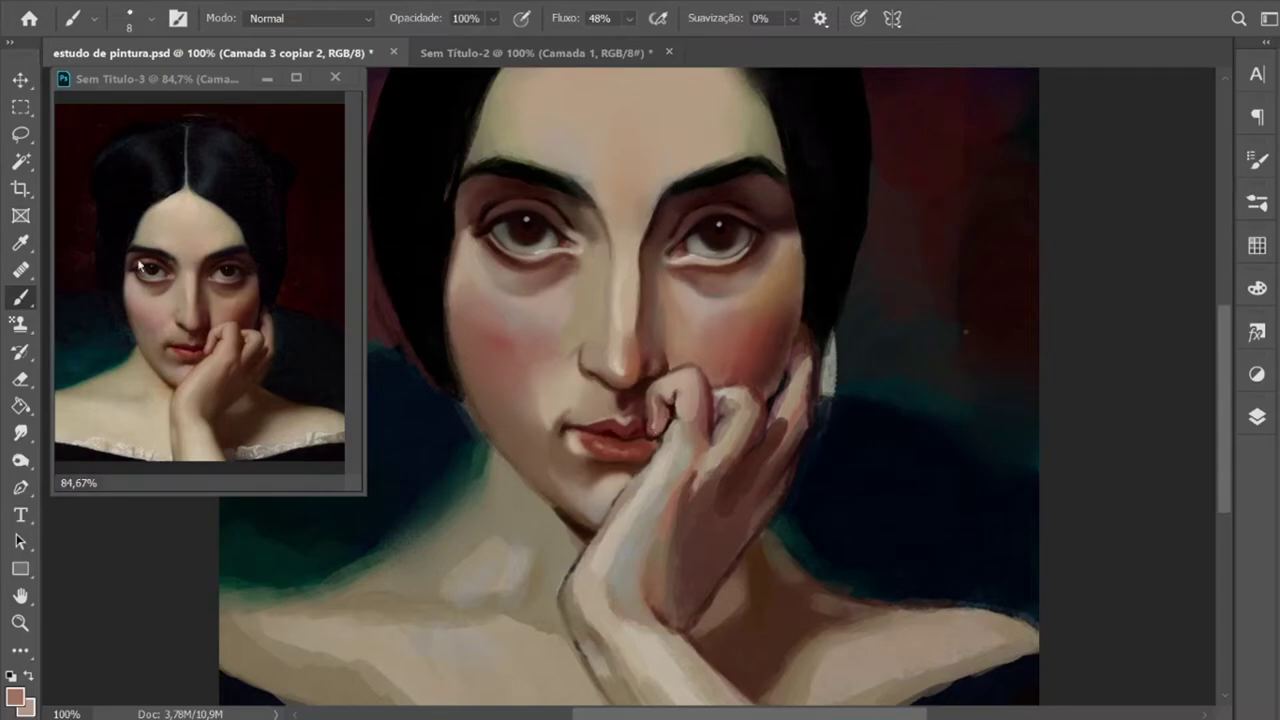
{"action": "left_click", "coordinate": [20, 243]}
{"action": "left_click", "coordinate": [215, 349]}
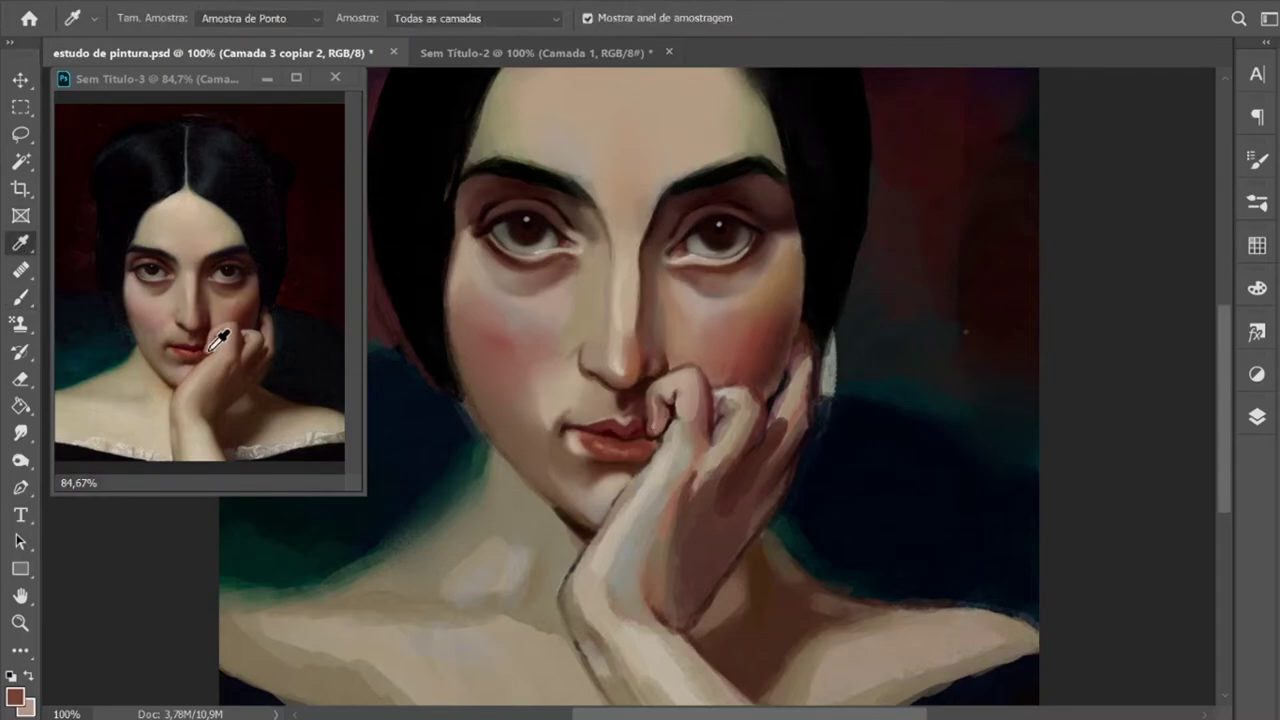
{"action": "key", "text": "b"}
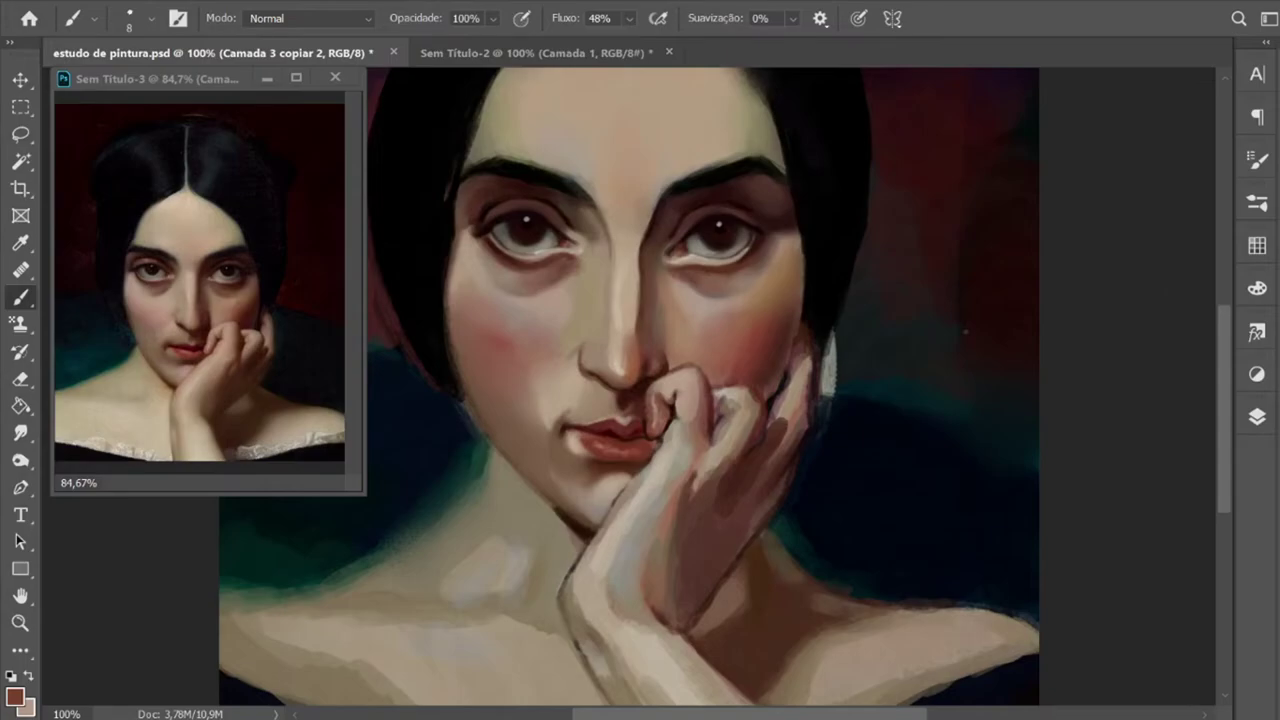
{"action": "key", "text": "ctrl+s"}
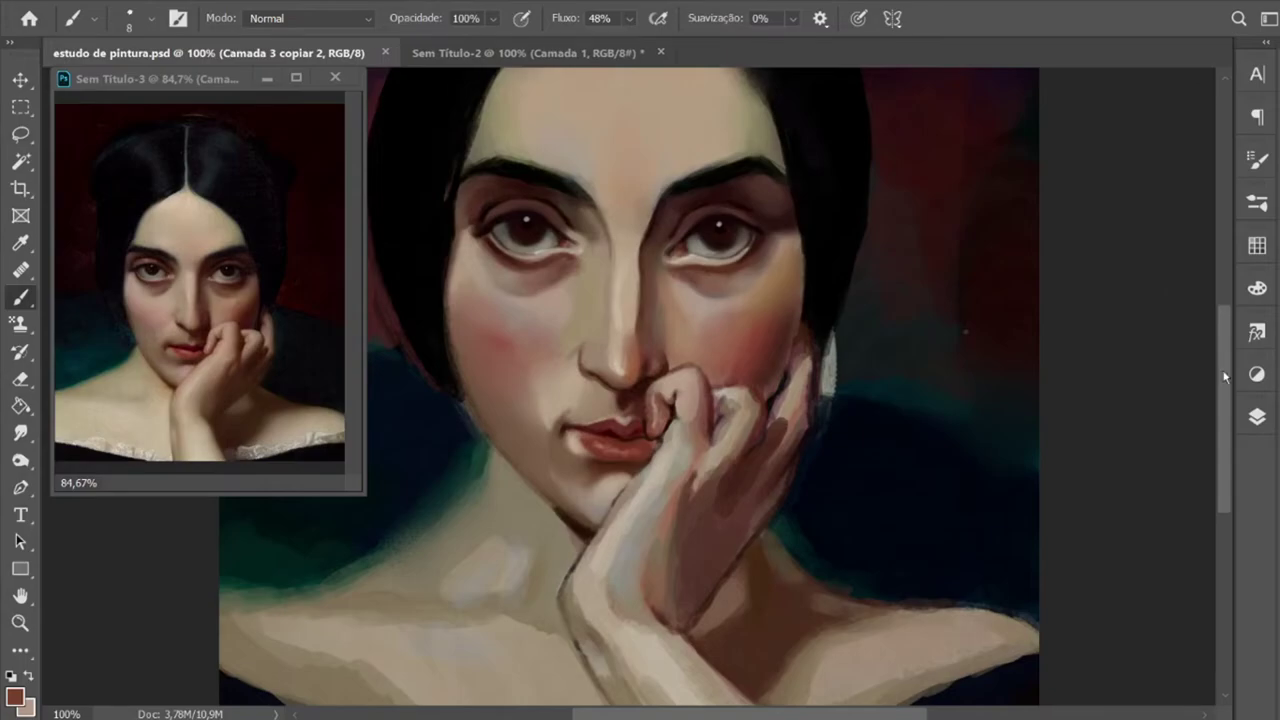
{"action": "scroll", "coordinate": [1219, 318], "scroll_direction": "up", "scroll_amount": 5}
{"action": "scroll", "coordinate": [1220, 350], "scroll_direction": "down", "scroll_amount": 3}
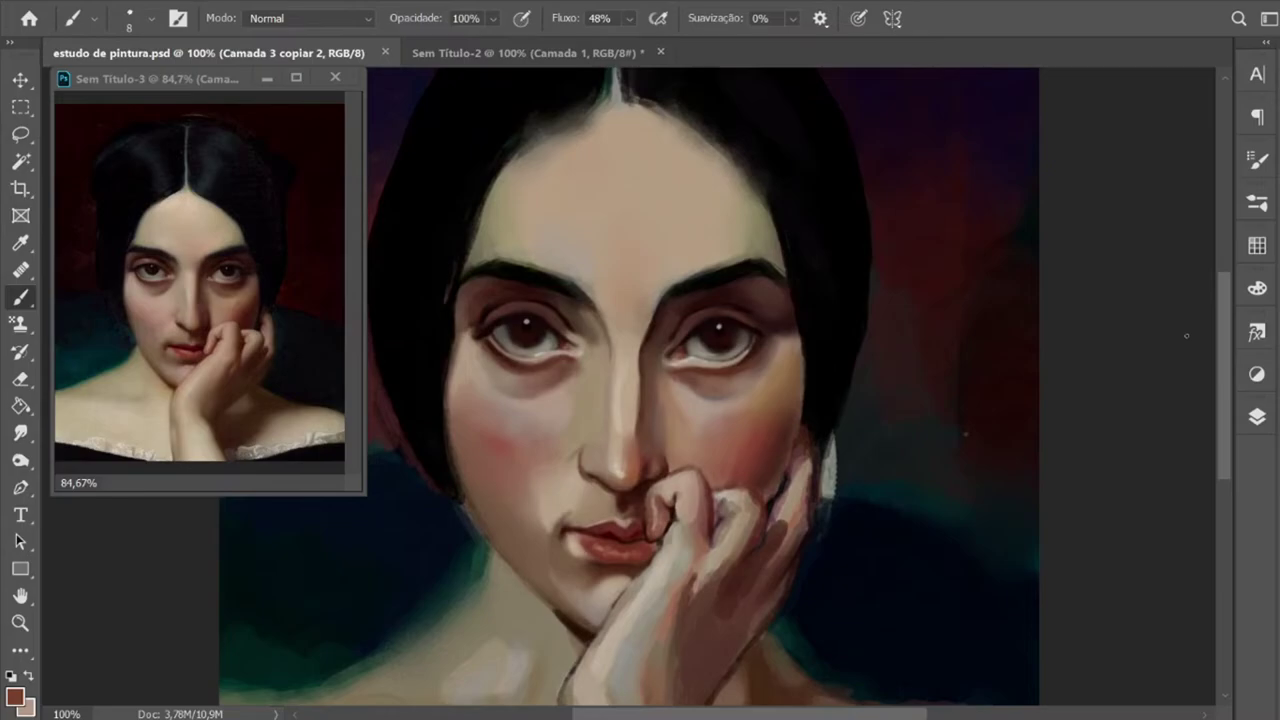
{"action": "key", "text": "ctrl+minus"}
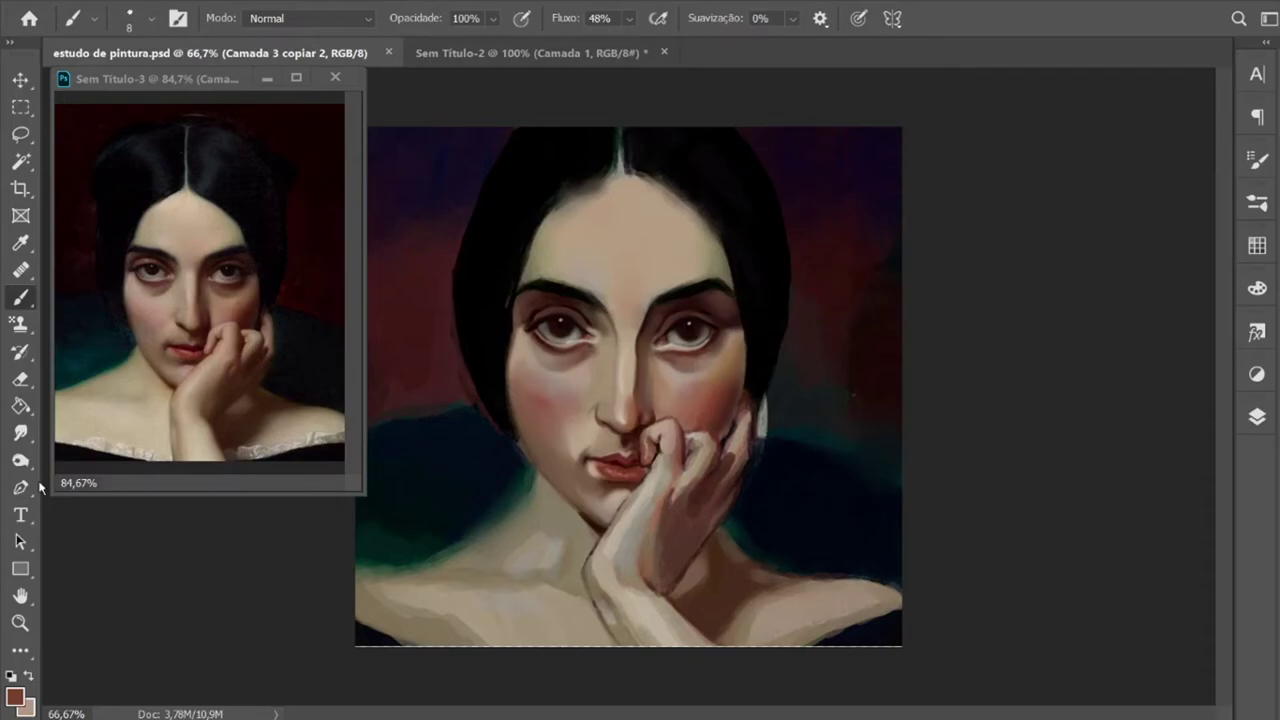
Step: Zoom to 100% and pick light beige and dark brown skin tones with a smaller brush
{"action": "key", "text": "ctrl+1"}
{"action": "left_click", "coordinate": [886, 423], "text": "alt"}
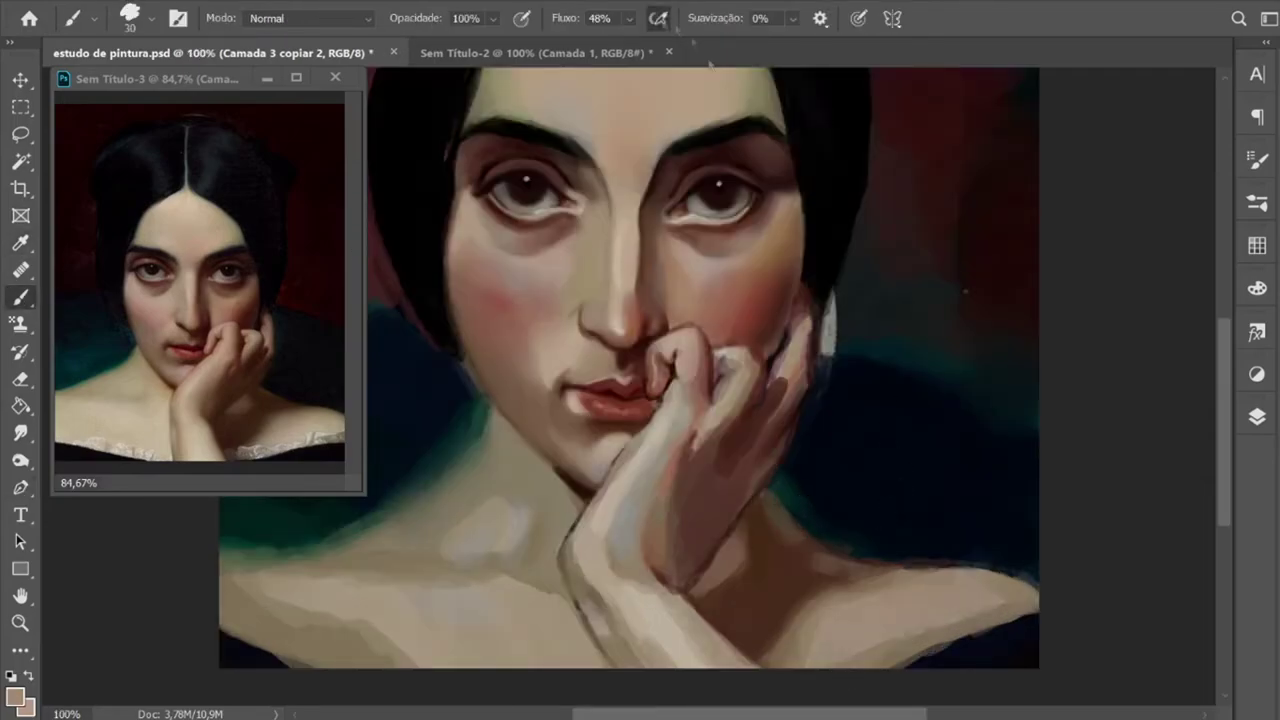
{"action": "key", "text": "r"}
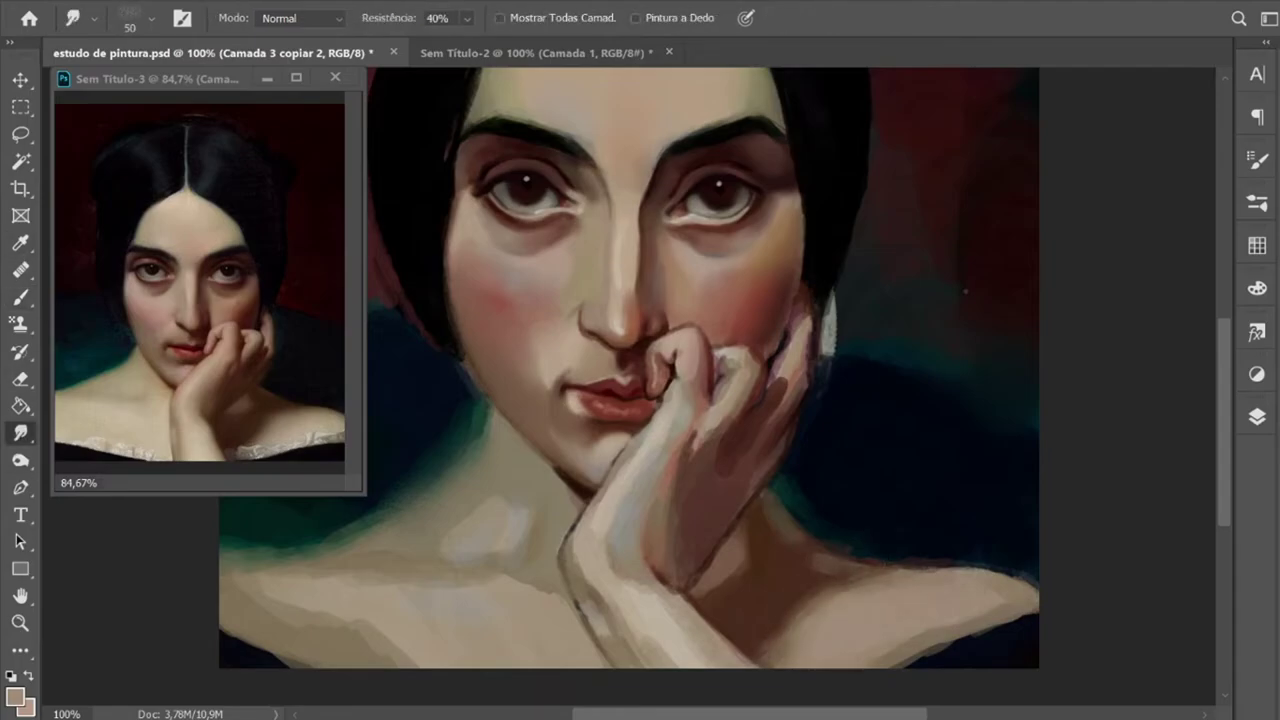
{"action": "key", "text": "b"}
{"action": "left_click", "coordinate": [296, 329], "text": "alt"}
{"action": "key", "text": "bracketleft"}
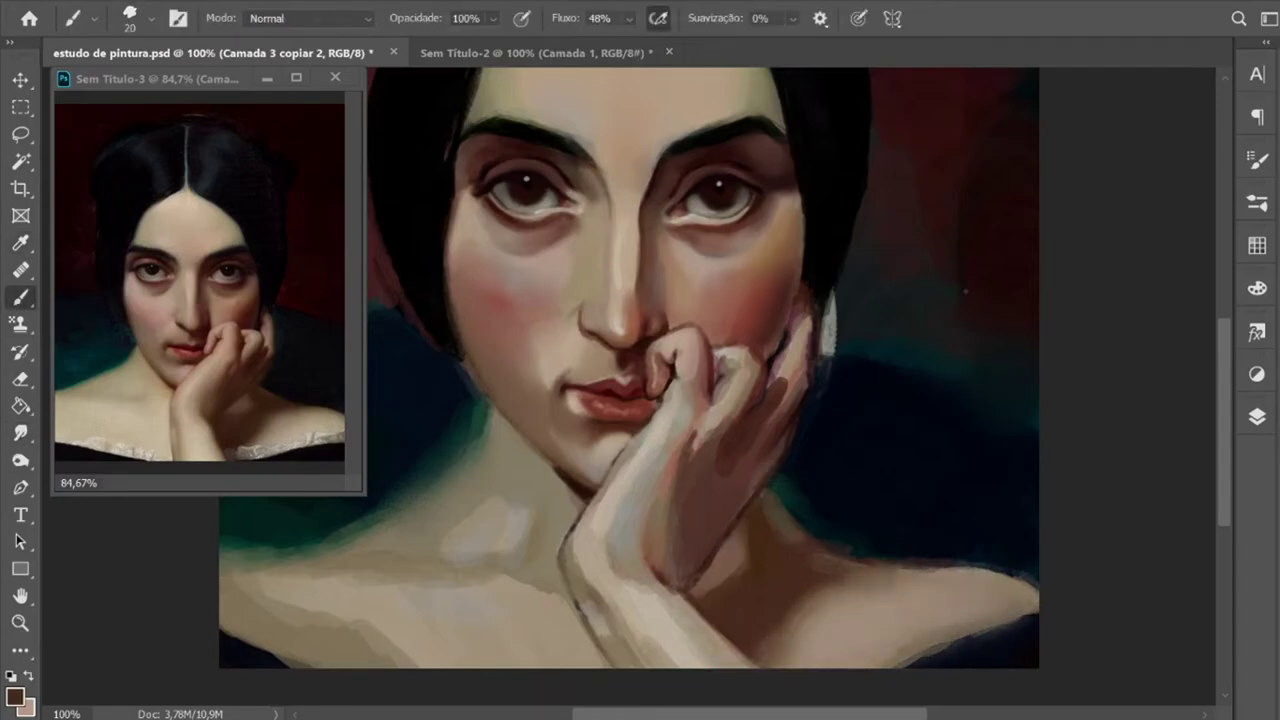
{"action": "left_click", "coordinate": [520, 522], "text": "alt"}
Step: Paint dark brown shading on the neck and light beige strokes across neck and chest
{"action": "left_click", "coordinate": [477, 447], "text": "alt"}
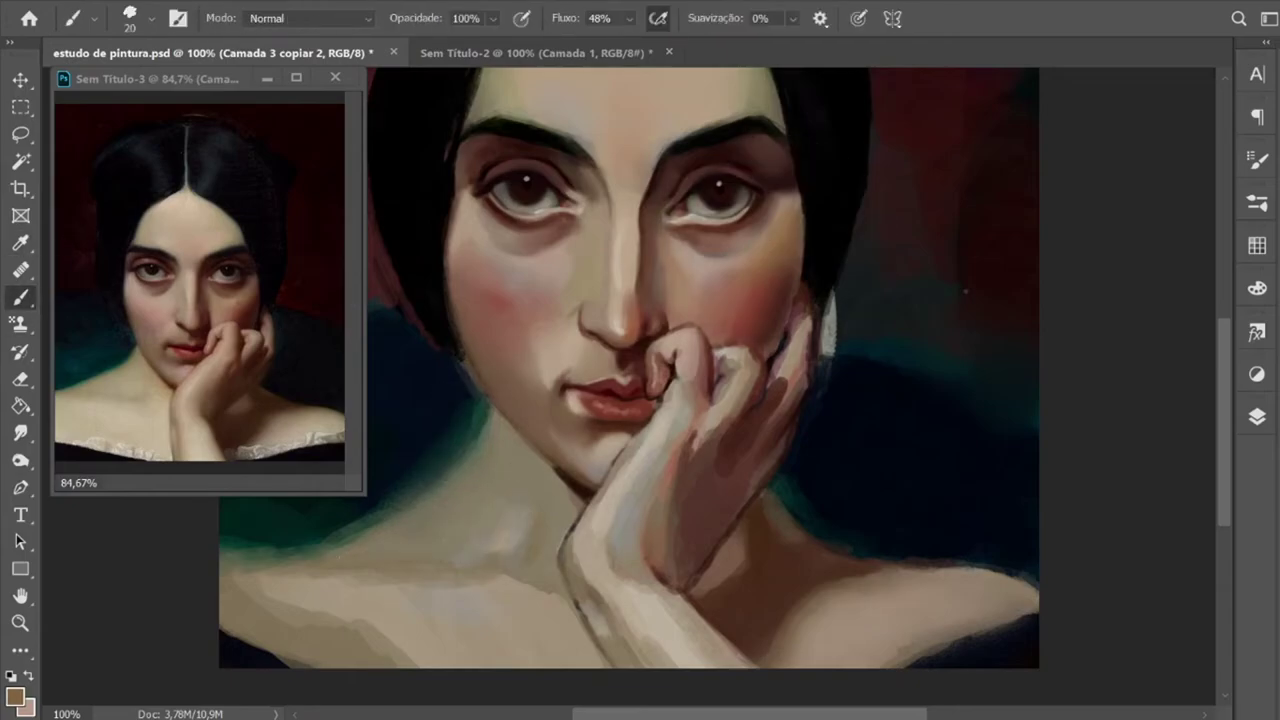
{"action": "mouse_move", "coordinate": [470, 500]}
{"action": "left_mouse_down"}
{"action": "mouse_move", "coordinate": [490, 545]}
{"action": "mouse_move", "coordinate": [518, 550]}
{"action": "mouse_move", "coordinate": [576, 614]}
{"action": "left_mouse_up"}
{"action": "left_click", "coordinate": [500, 550], "text": "alt"}
{"action": "key", "text": "bracketright"}
{"action": "left_click_drag", "start_coordinate": [404, 592], "coordinate": [256, 648]}
{"action": "key", "text": "ctrl+minus"}
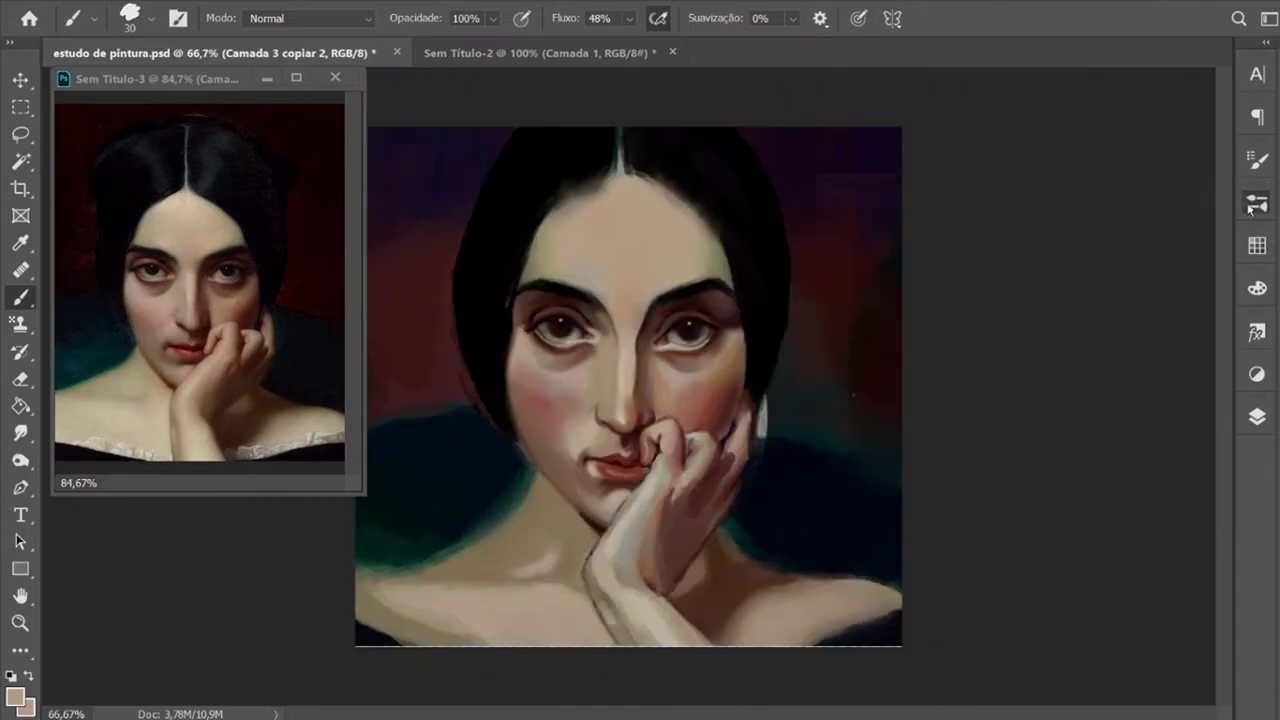
Step: Choose a round brush preset and reduce it to size 50
{"action": "right_click", "coordinate": [815, 250]}
{"action": "scroll", "coordinate": [1000, 450], "scroll_direction": "down", "scroll_amount": 5}
{"action": "double_click", "coordinate": [1170, 325]}
{"action": "key", "text": "bracketleft"}
{"action": "key", "text": "bracketleft"}
{"action": "key", "text": "bracketleft"}
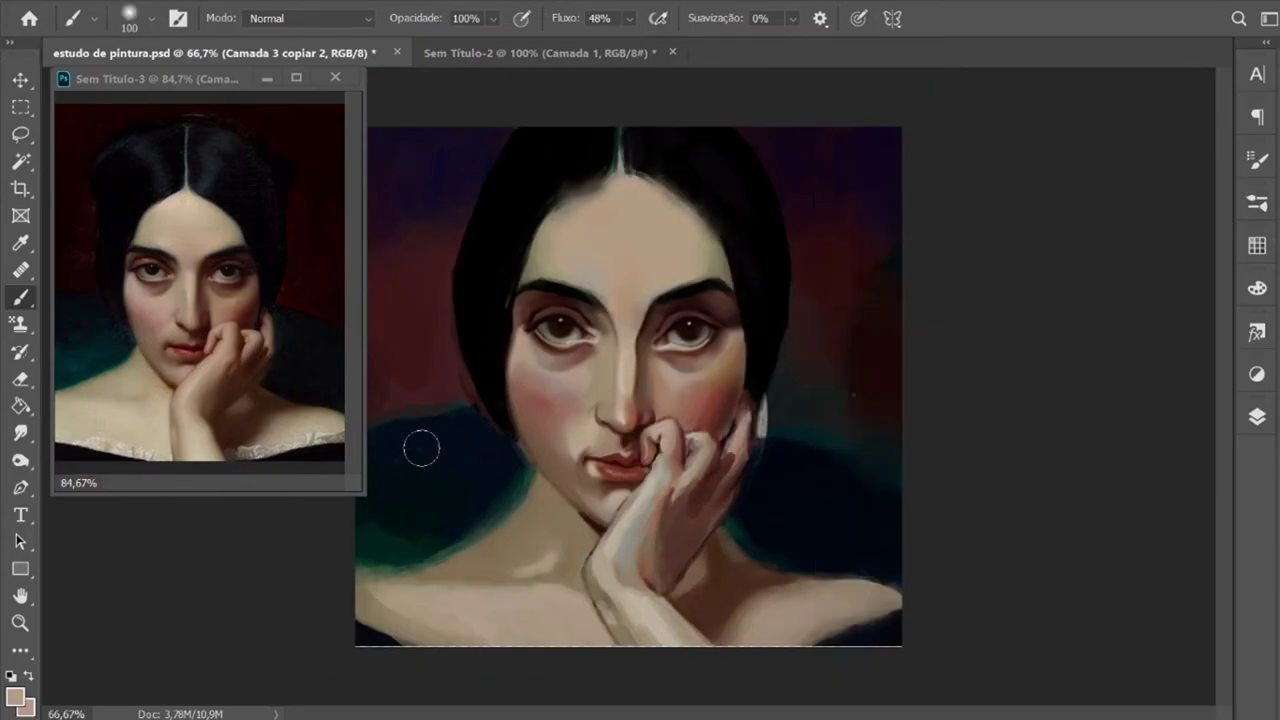
{"action": "left_click", "coordinate": [1257, 290]}
{"action": "left_click", "coordinate": [1257, 290]}
Step: Sample skin and darker brown tones from the painting, resizing the brush to 35
{"action": "key", "text": "i"}
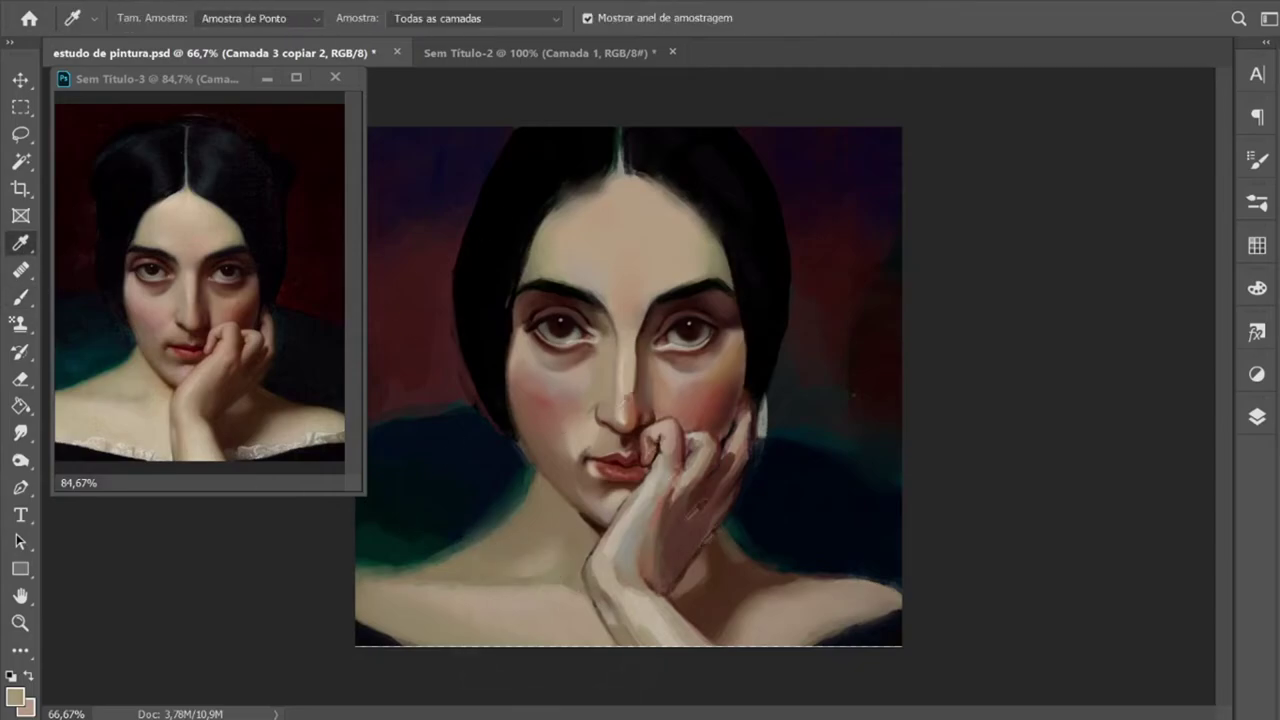
{"action": "left_click", "coordinate": [545, 485], "text": "alt"}
{"action": "left_click", "coordinate": [650, 556], "text": "alt"}
{"action": "key", "text": "bracketleft"}
{"action": "key", "text": "bracketleft"}
{"action": "key", "text": "bracketleft"}
{"action": "left_click", "coordinate": [564, 498], "text": "alt"}
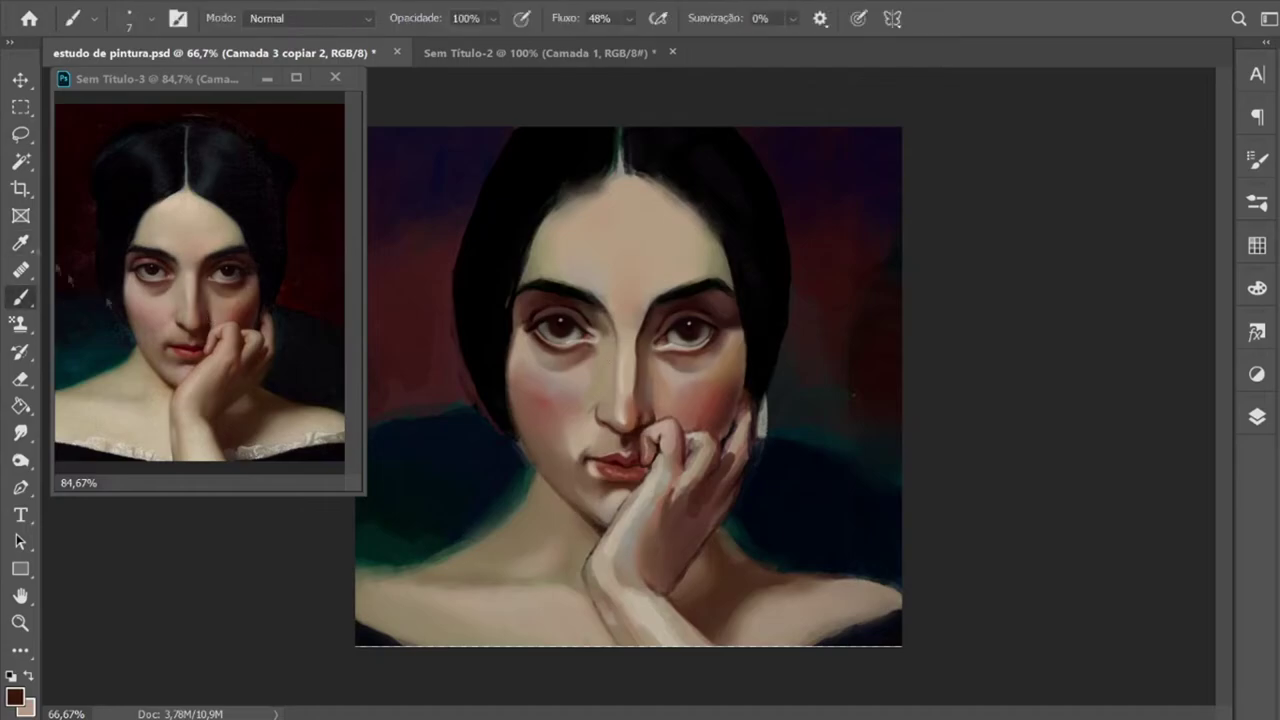
{"action": "key", "text": "bracketright"}
{"action": "key", "text": "bracketright"}
{"action": "key", "text": "bracketright"}
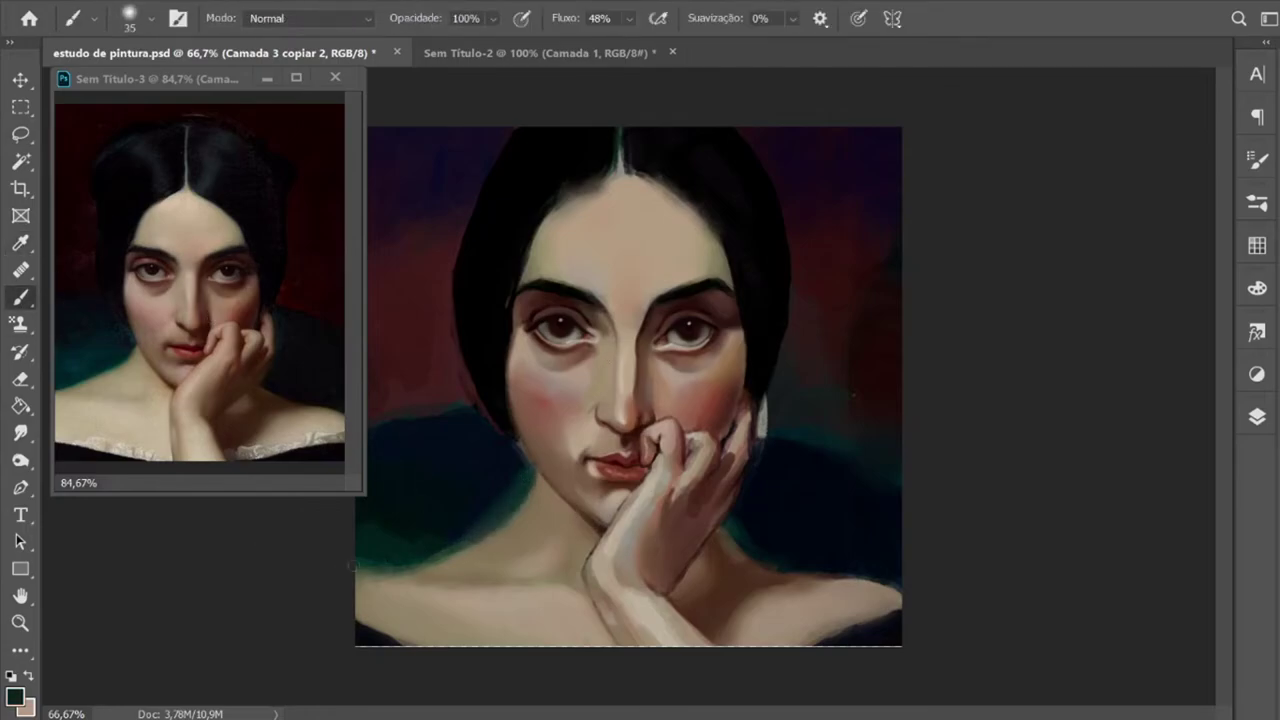
{"action": "key", "text": "alt"}
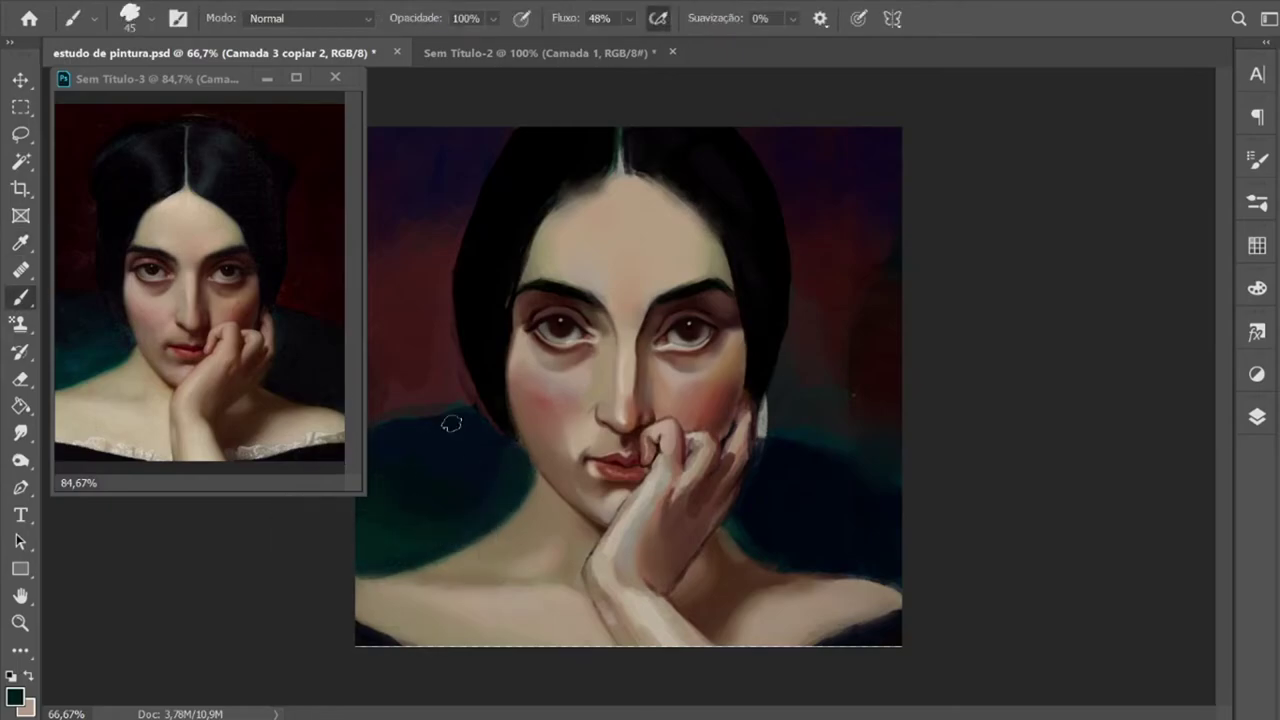
Step: Nudge the reference photo toward the painting and sample a dark brown from the canvas
{"action": "left_click_drag", "start_coordinate": [230, 78], "coordinate": [214, 84]}
{"action": "left_click", "coordinate": [729, 440], "text": "alt"}
{"action": "key", "text": "Return"}
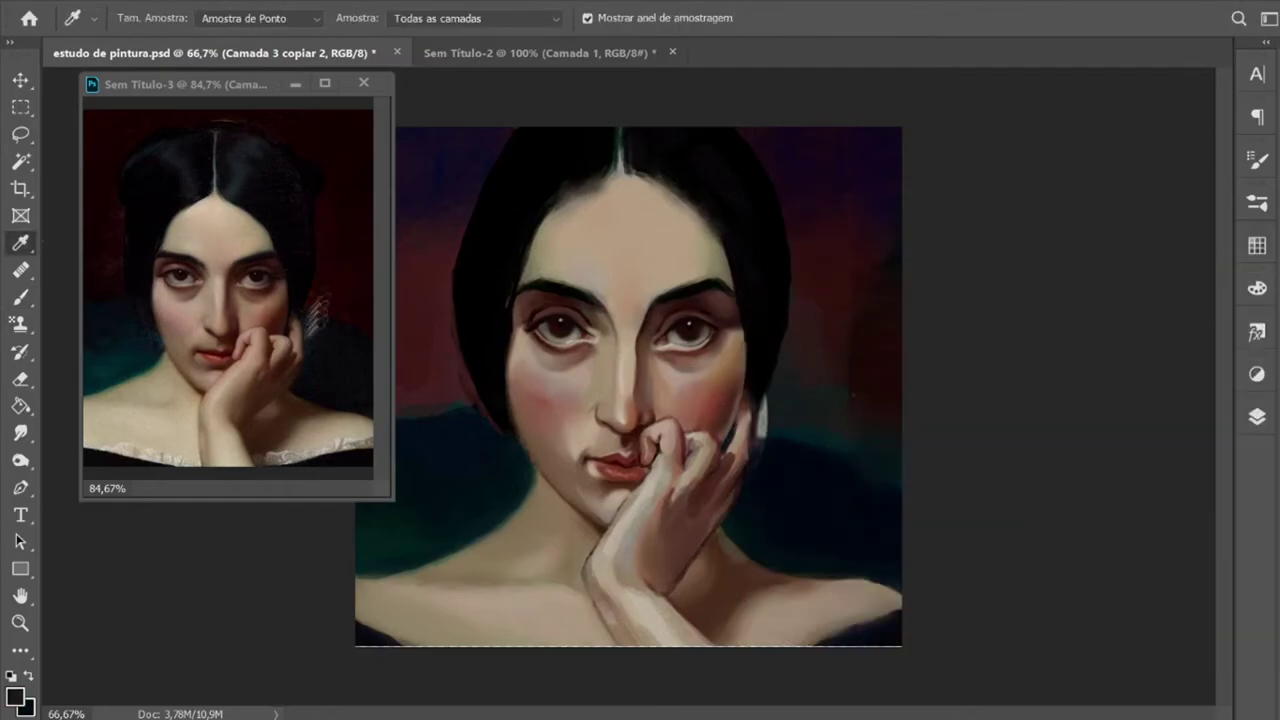
{"action": "left_click", "coordinate": [705, 480], "text": "alt"}
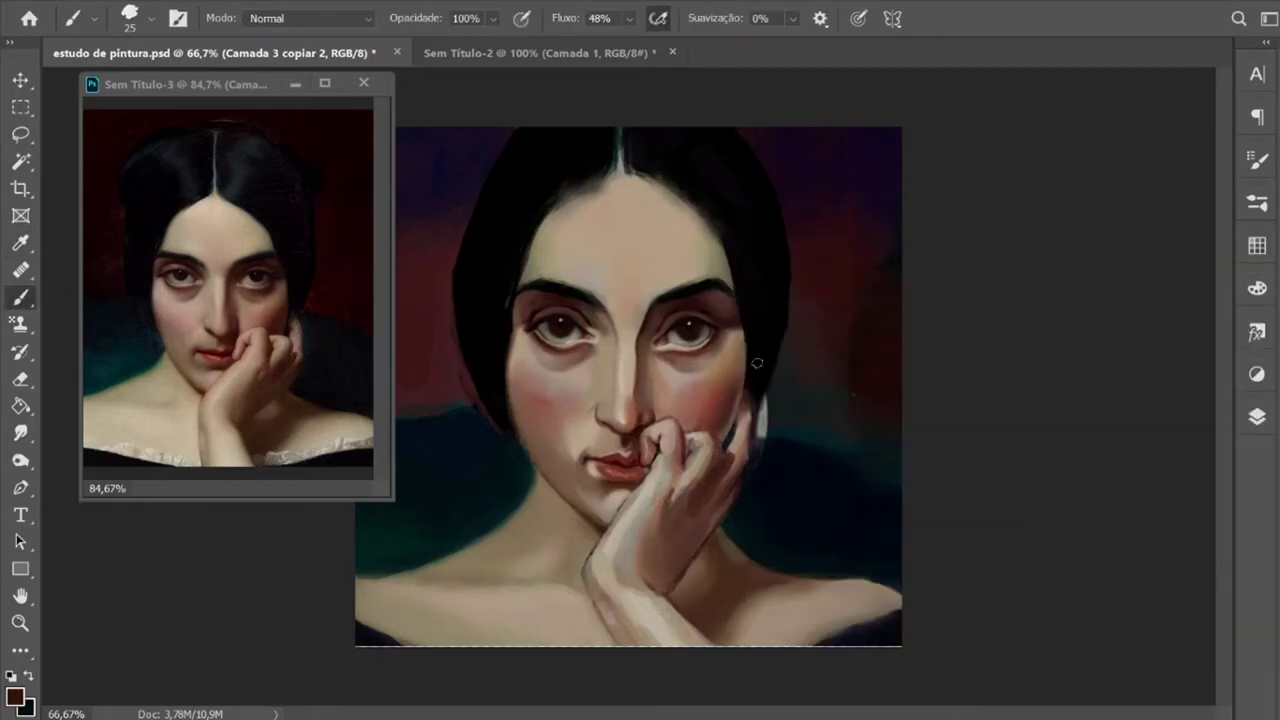
{"action": "key", "text": "ctrl+plus"}
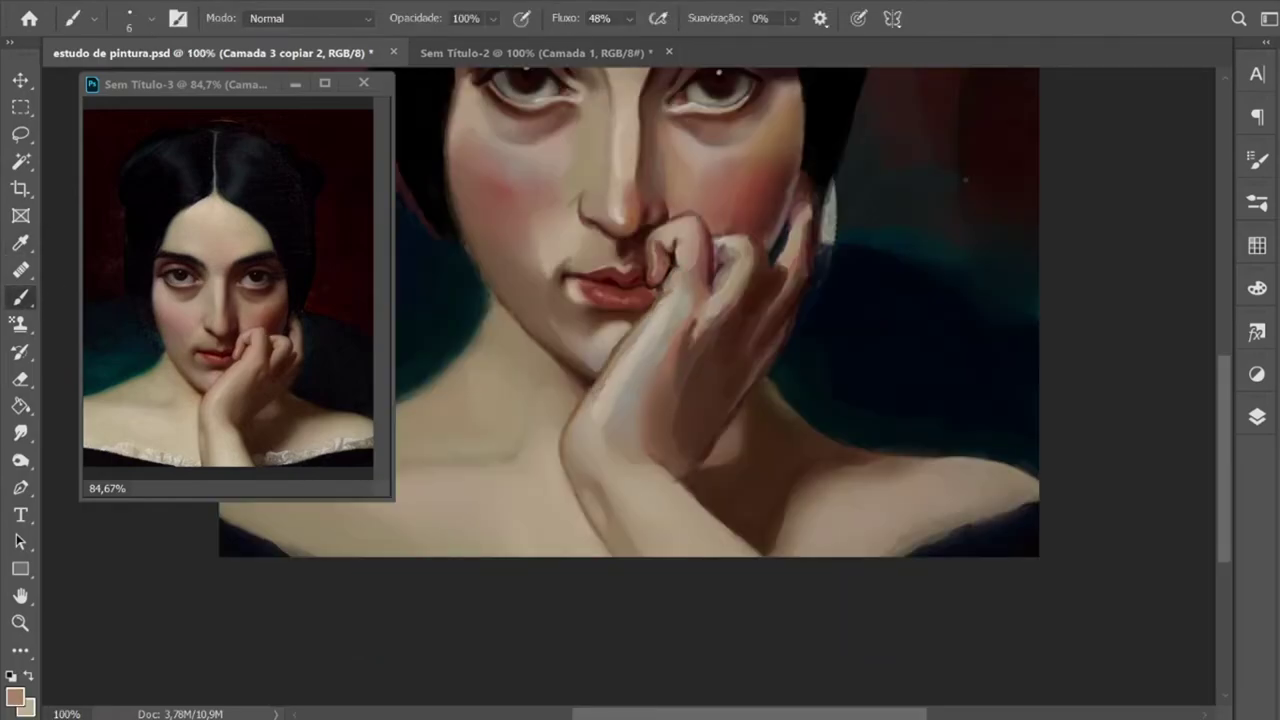
Step: Choose a different brush preset and sample a dark brown from the hand
{"action": "left_click", "coordinate": [643, 308], "text": "alt"}
{"action": "key", "text": "F5"}
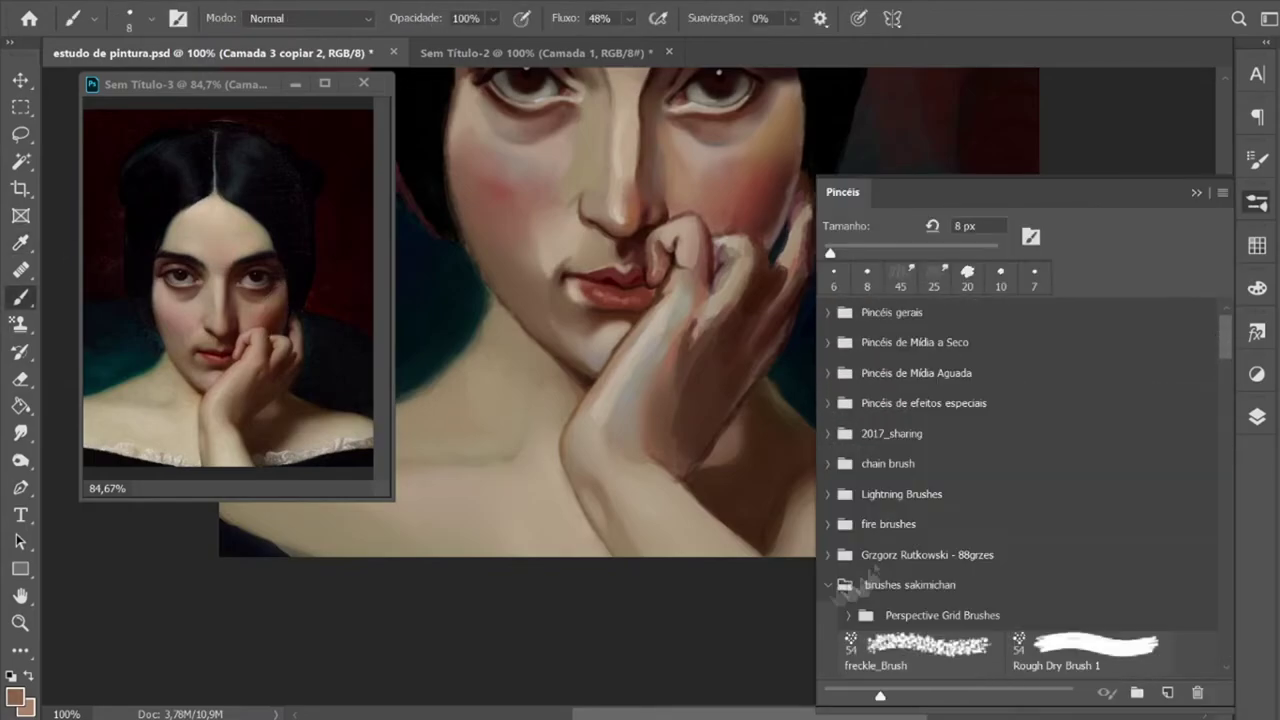
{"action": "scroll", "coordinate": [1218, 630], "scroll_direction": "down", "scroll_amount": 10}
{"action": "scroll", "coordinate": [1218, 630], "scroll_direction": "down", "scroll_amount": 5}
{"action": "left_click", "coordinate": [1098, 291]}
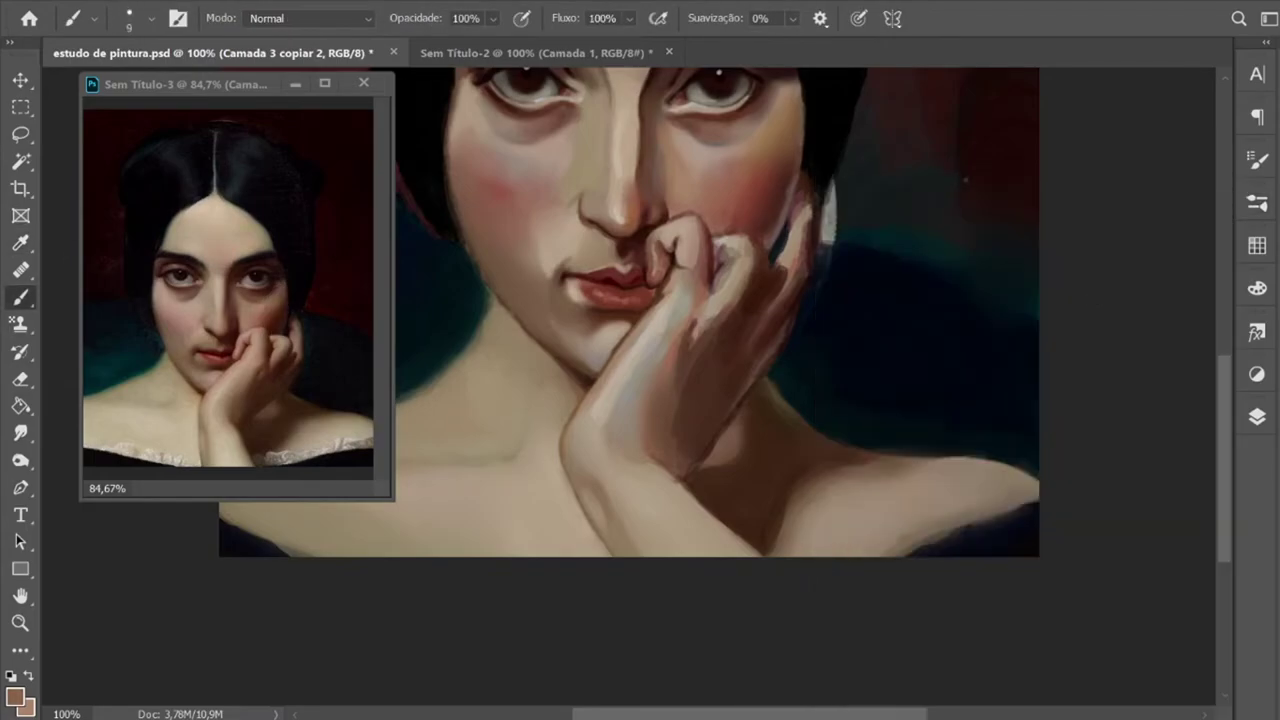
{"action": "key", "text": "i"}
{"action": "left_click", "coordinate": [18, 300]}
{"action": "left_click", "coordinate": [735, 285], "text": "alt"}
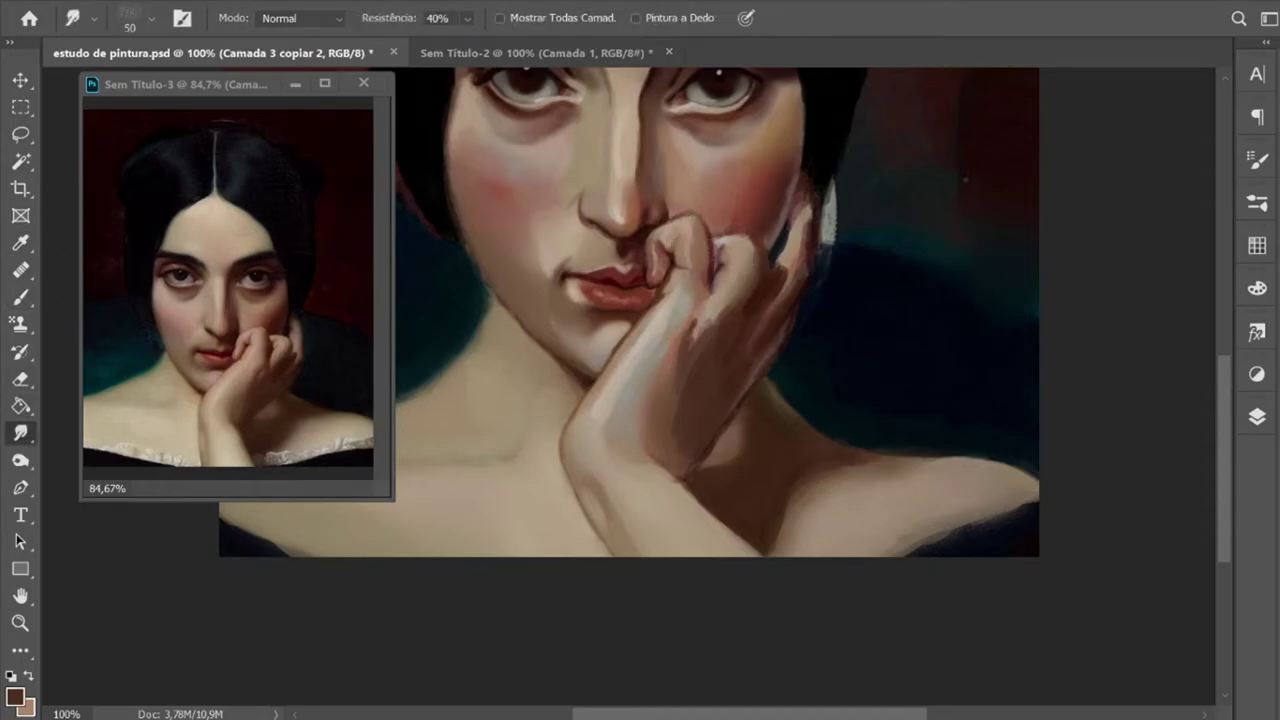
Step: Paint dark brown shading strokes down the hand
{"action": "scroll", "coordinate": [735, 290], "scroll_direction": "up", "scroll_amount": 5}
{"action": "scroll", "coordinate": [625, 615], "scroll_direction": "up", "scroll_amount": 3}
{"action": "key", "text": "b"}
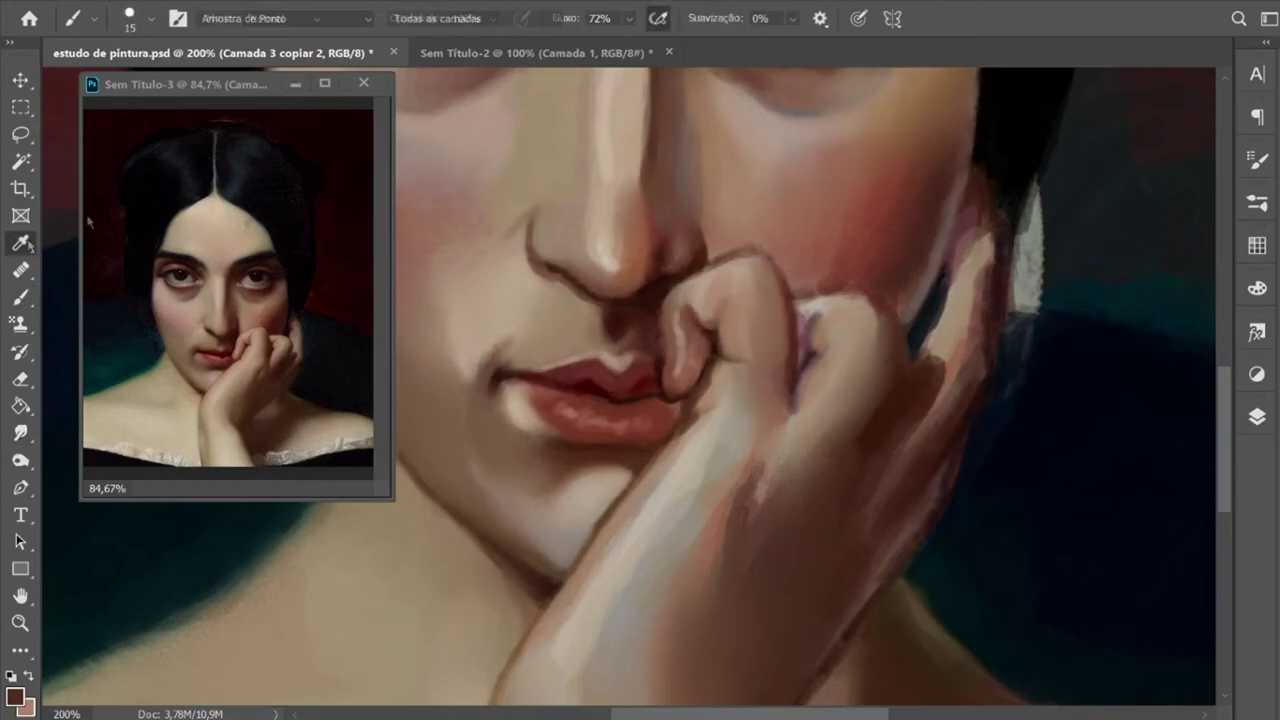
{"action": "right_click", "coordinate": [1047, 520], "text": "alt+shift"}
{"action": "left_click_drag", "start_coordinate": [770, 405], "coordinate": [715, 515]}
{"action": "left_click_drag", "start_coordinate": [725, 470], "coordinate": [702, 565]}
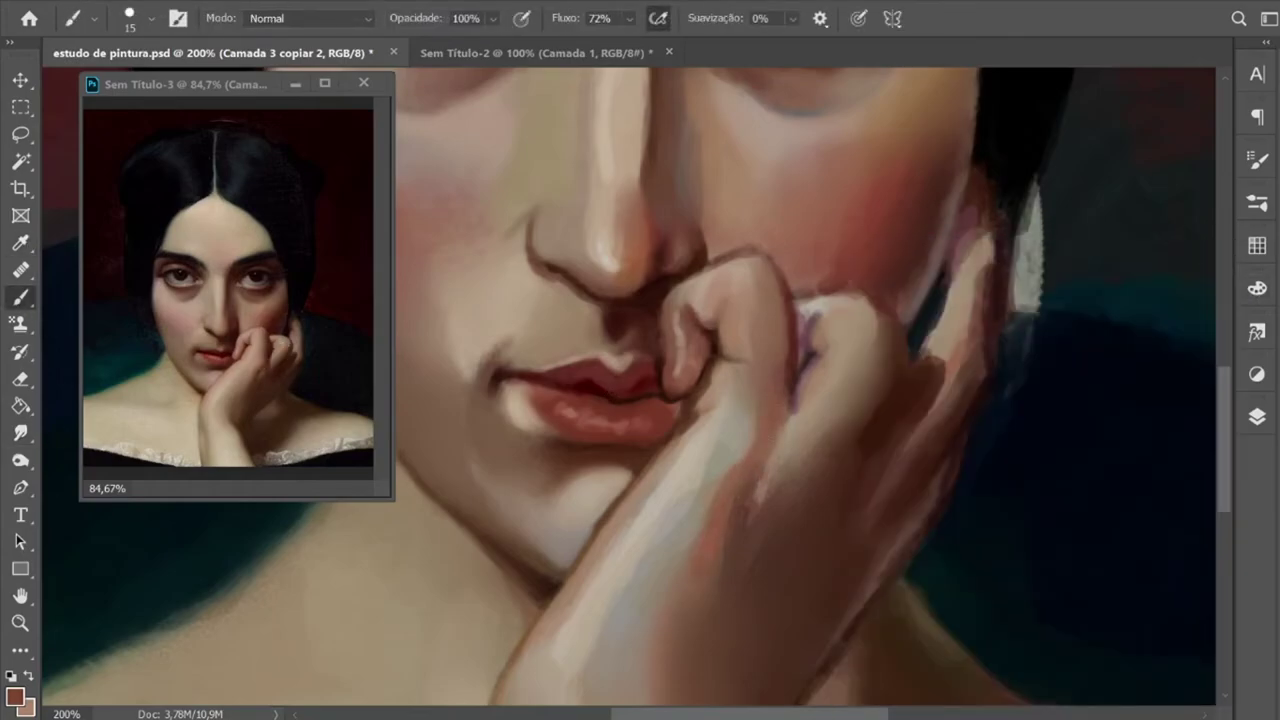
{"action": "left_click_drag", "start_coordinate": [785, 418], "coordinate": [782, 475]}
{"action": "right_click", "coordinate": [745, 445], "text": "alt+shift"}
{"action": "left_click_drag", "start_coordinate": [745, 585], "coordinate": [785, 440]}
{"action": "key", "text": "ctrl+minus"}
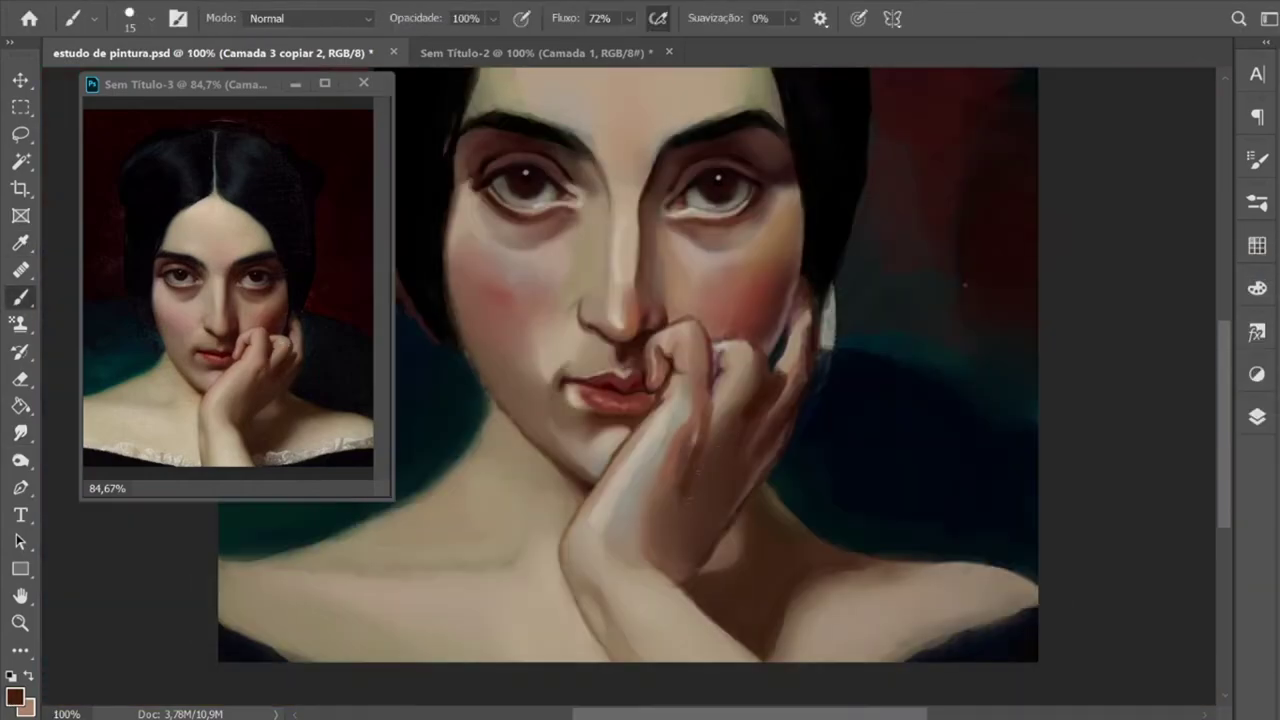
{"action": "left_click_drag", "start_coordinate": [750, 375], "coordinate": [712, 440]}
Step: Switch to a textured brush preset and dab light pinkish highlights on the hand
{"action": "left_click", "coordinate": [678, 555], "text": "alt"}
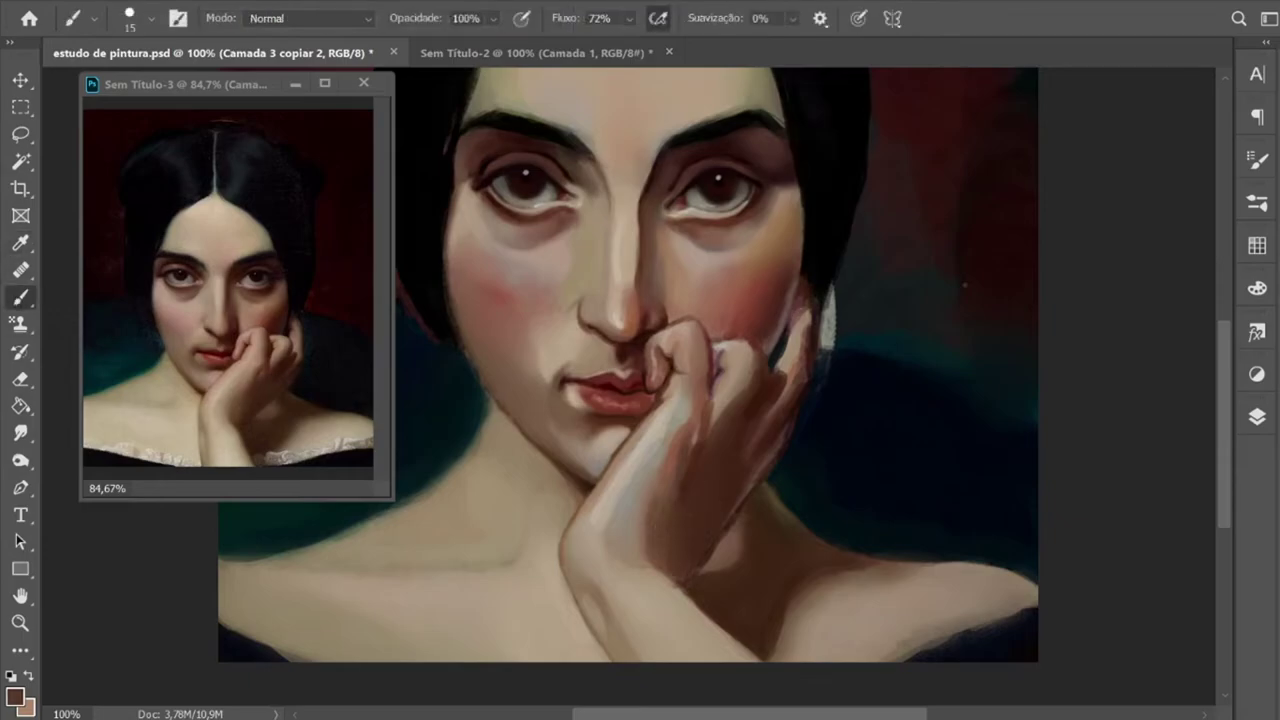
{"action": "left_click", "coordinate": [1257, 201]}
{"action": "double_click", "coordinate": [968, 440]}
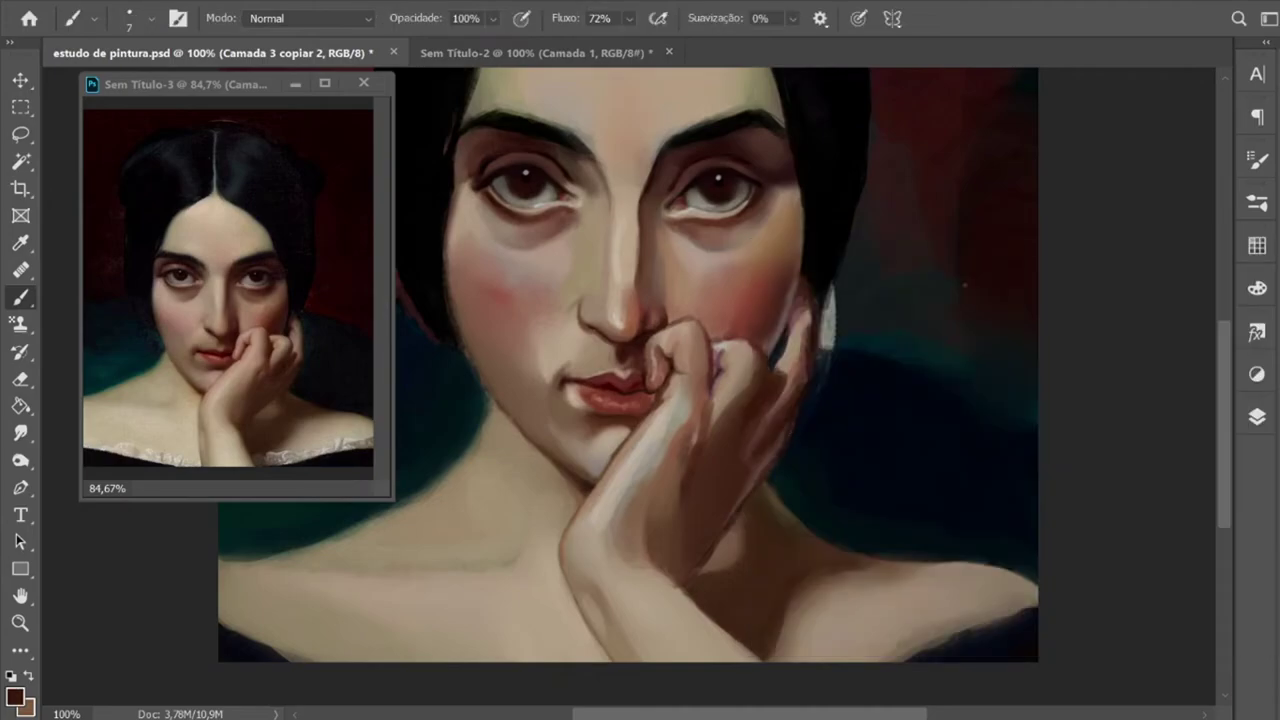
{"action": "left_click", "coordinate": [307, 369], "text": "alt"}
{"action": "left_click", "coordinate": [724, 385], "text": "alt"}
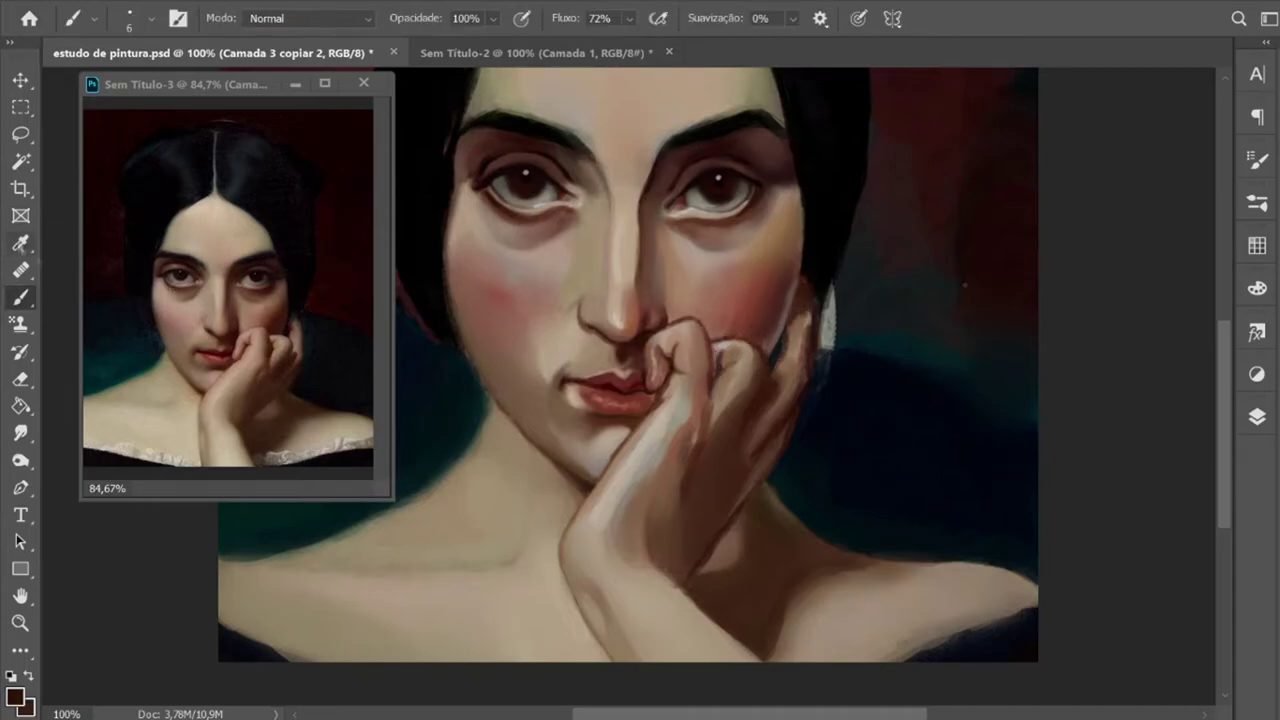
{"action": "left_click", "coordinate": [800, 310], "text": "alt"}
{"action": "left_click_drag", "start_coordinate": [810, 316], "coordinate": [810, 354]}
{"action": "left_click", "coordinate": [810, 330], "text": "alt"}
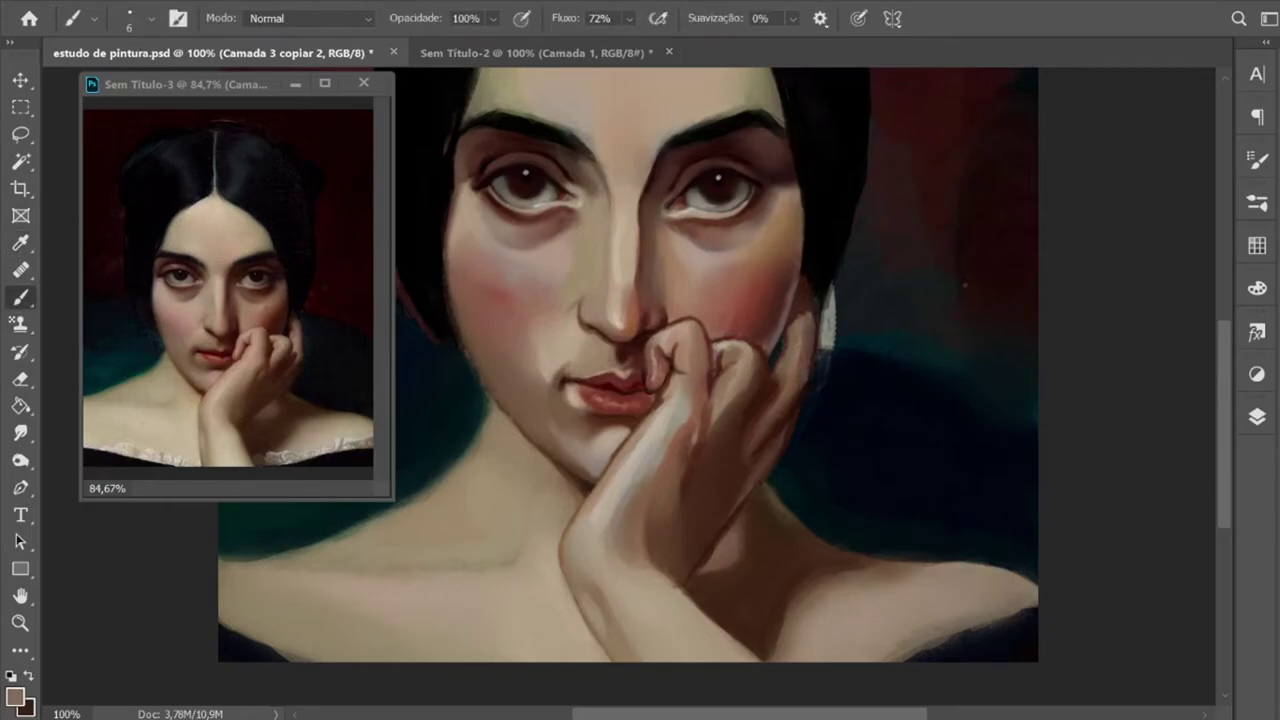
Step: Sample pale beige, several browns and black from the painting and dress
{"action": "left_click", "coordinate": [743, 347], "text": "alt"}
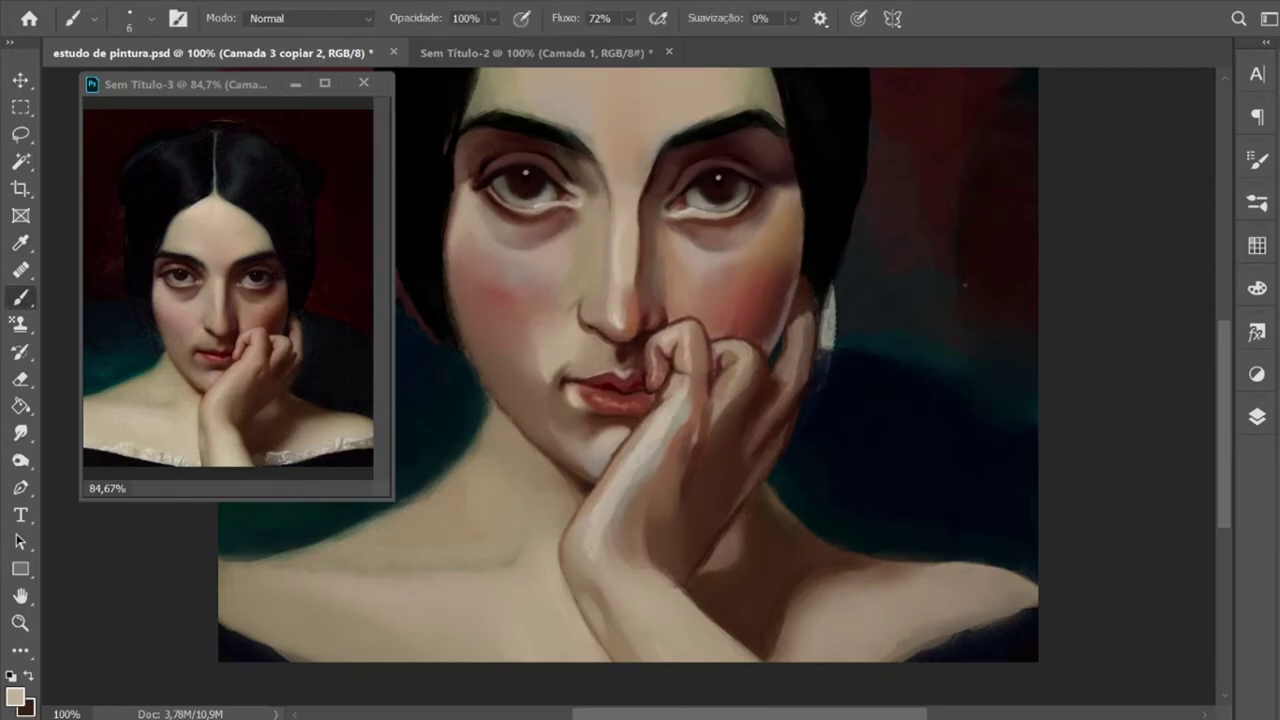
{"action": "left_click", "coordinate": [798, 350], "text": "alt"}
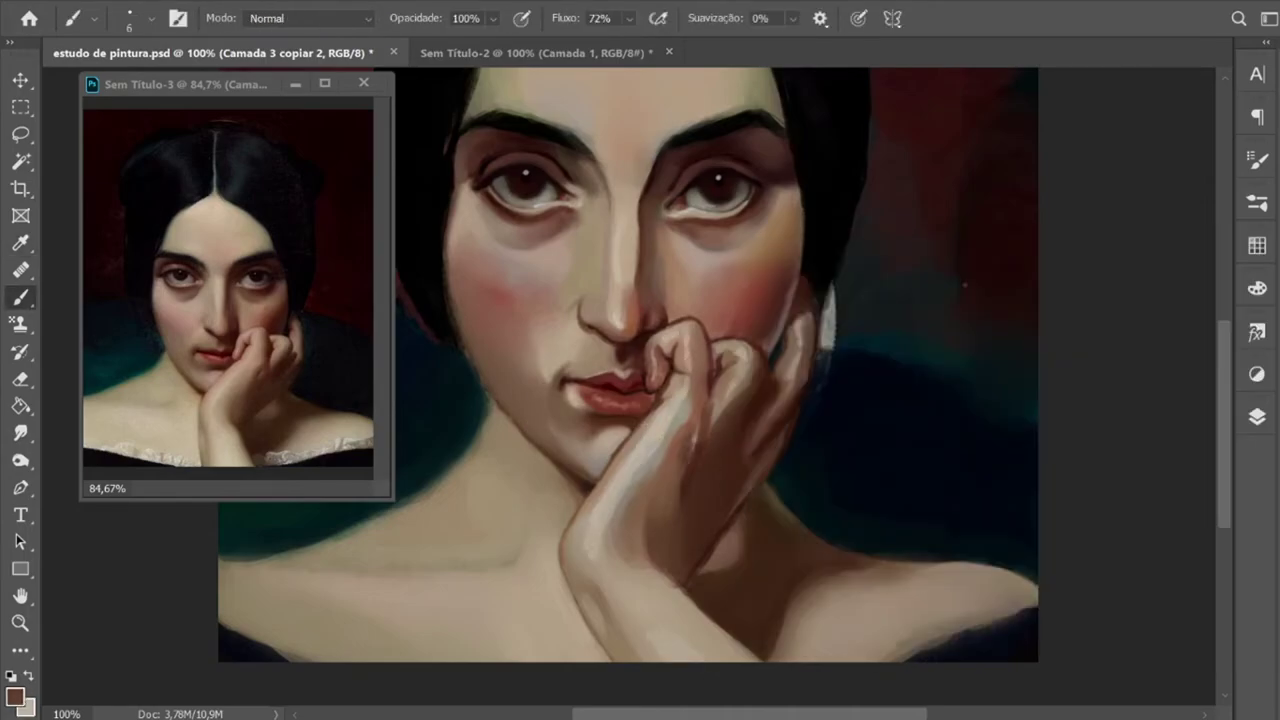
{"action": "left_click", "coordinate": [690, 442], "text": "alt"}
{"action": "left_click", "coordinate": [688, 442], "text": "alt"}
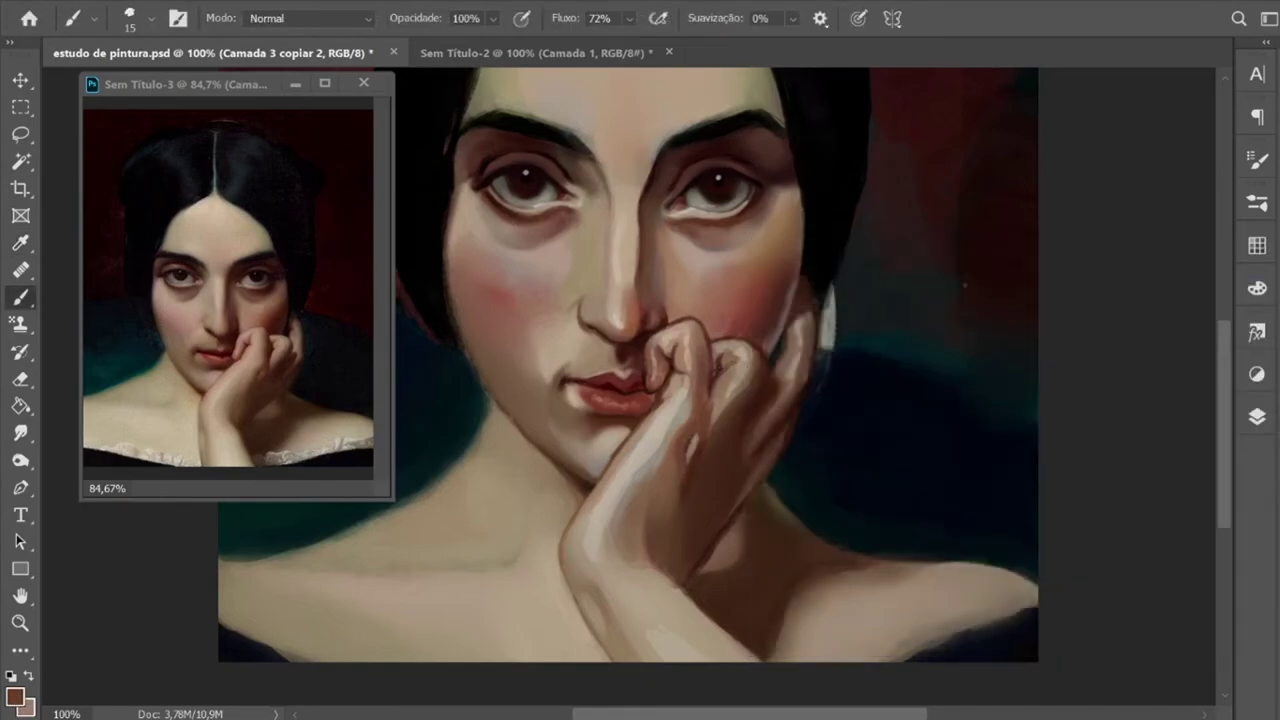
{"action": "left_click", "coordinate": [716, 367], "text": "alt"}
{"action": "left_click", "coordinate": [964, 284], "text": "alt"}
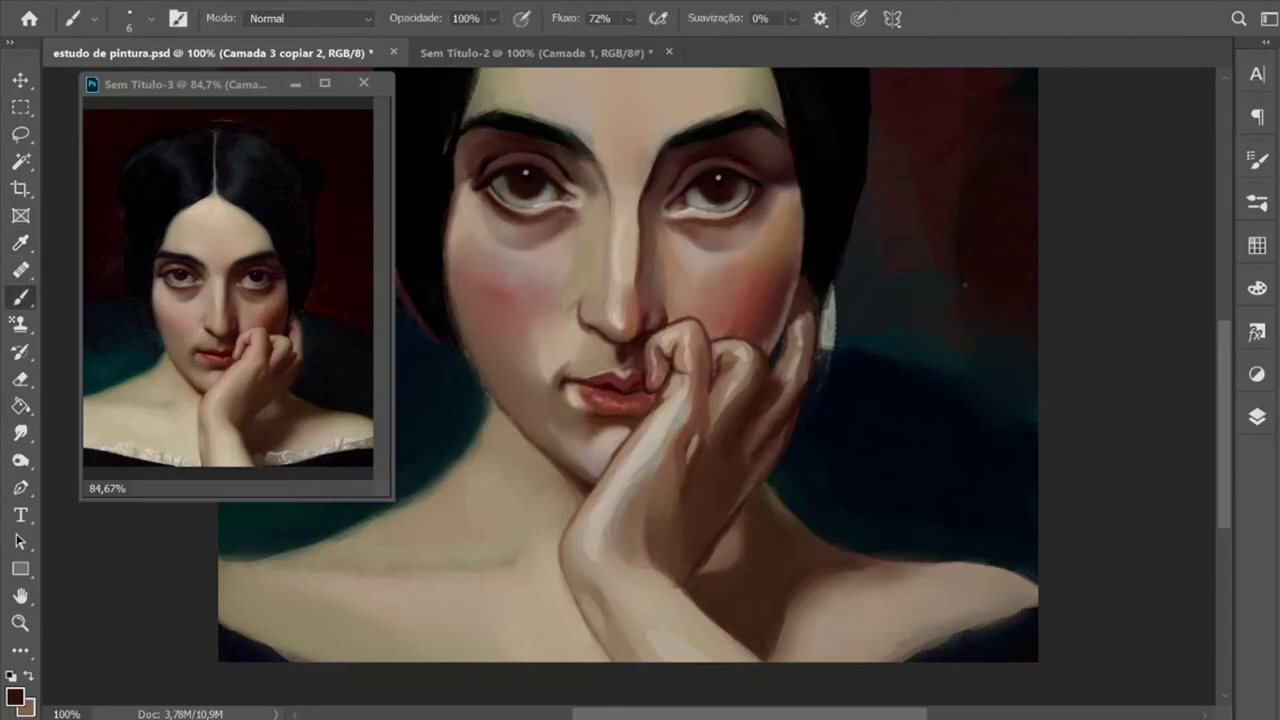
{"action": "left_click", "coordinate": [964, 285], "text": "alt"}
{"action": "left_click", "coordinate": [964, 285], "text": "alt"}
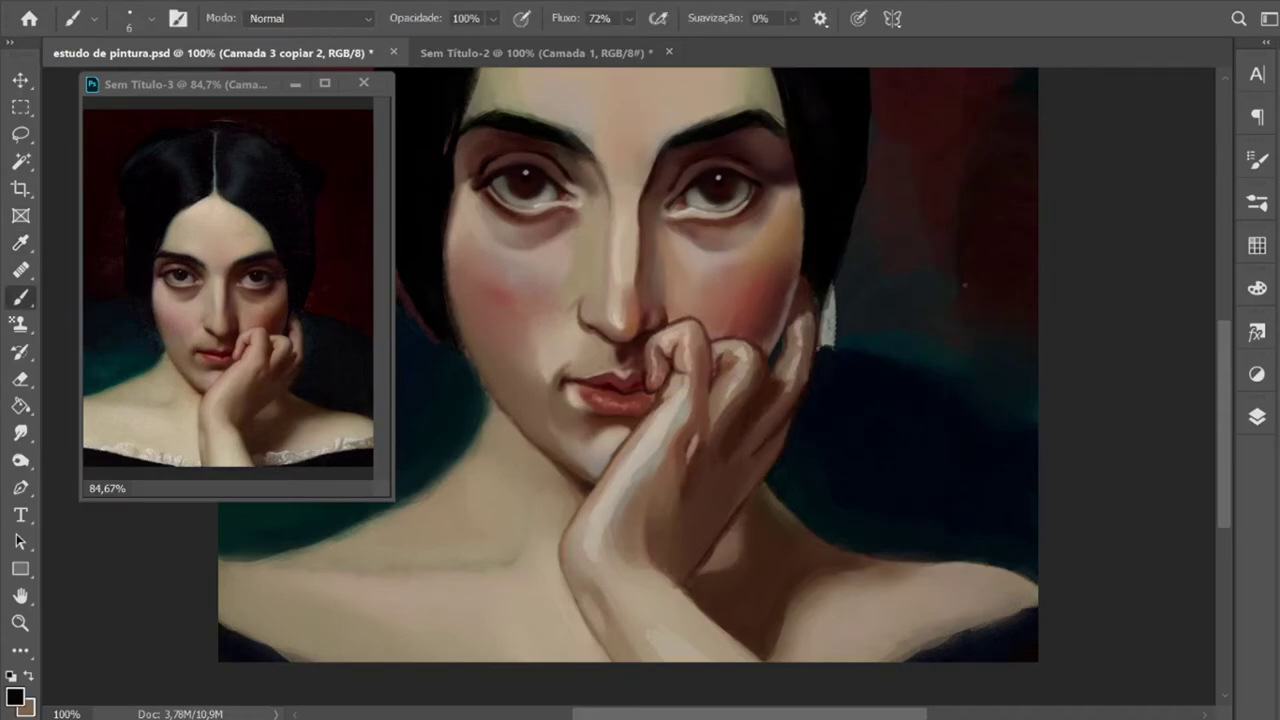
Step: Paint pale lace trim along the neckline with black shadow marks, then sample dark teal
{"action": "left_click", "coordinate": [270, 630], "text": "alt"}
{"action": "left_click_drag", "start_coordinate": [262, 650], "coordinate": [410, 660]}
{"action": "mouse_move", "coordinate": [776, 656]}
{"action": "left_mouse_down"}
{"action": "mouse_move", "coordinate": [934, 648]}
{"action": "mouse_move", "coordinate": [1036, 598]}
{"action": "left_mouse_up"}
{"action": "key", "text": "x"}
{"action": "left_click_drag", "start_coordinate": [1020, 606], "coordinate": [866, 656]}
{"action": "key", "text": "x"}
{"action": "left_click_drag", "start_coordinate": [296, 655], "coordinate": [410, 658]}
{"action": "mouse_move", "coordinate": [812, 646]}
{"action": "left_mouse_down"}
{"action": "mouse_move", "coordinate": [868, 656]}
{"action": "mouse_move", "coordinate": [942, 640]}
{"action": "mouse_move", "coordinate": [970, 618]}
{"action": "left_mouse_up"}
{"action": "key", "text": "x"}
{"action": "key", "text": "alt"}
{"action": "left_click", "coordinate": [94, 366], "text": "alt"}
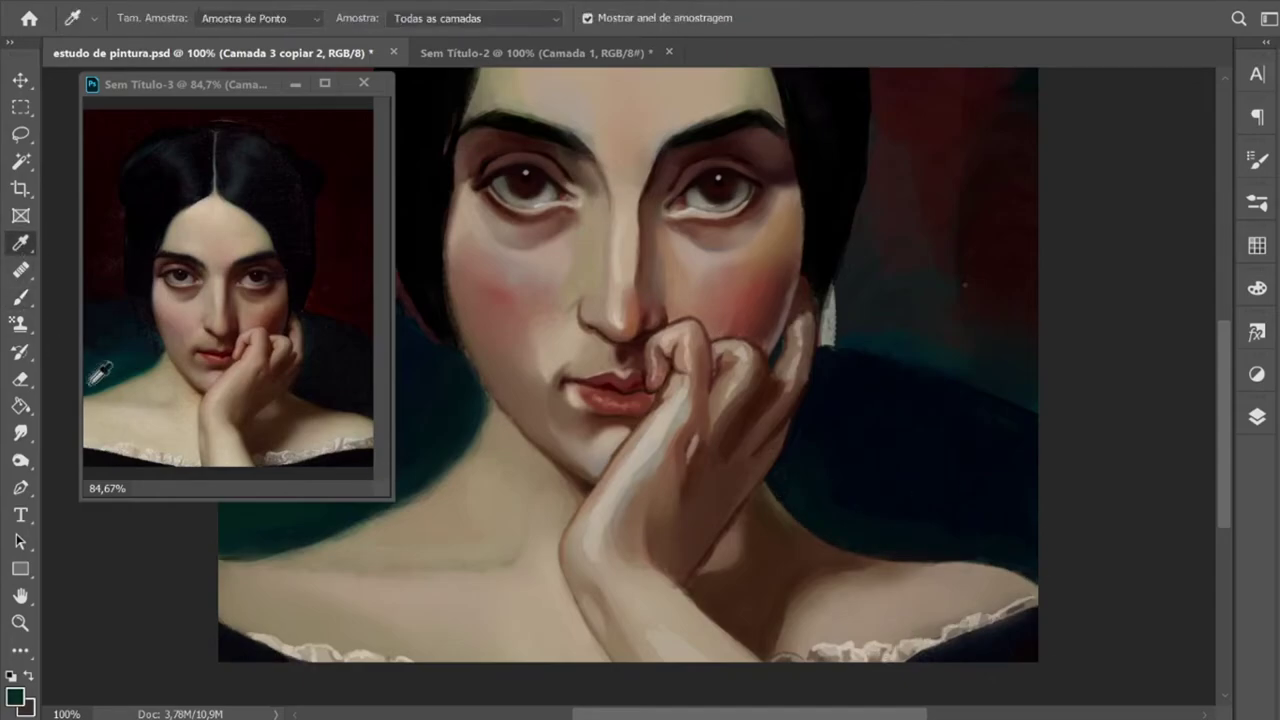
Step: Sample reddish brown and black, then smudge the forearm's edge to soften it
{"action": "left_click", "coordinate": [474, 370], "text": "alt"}
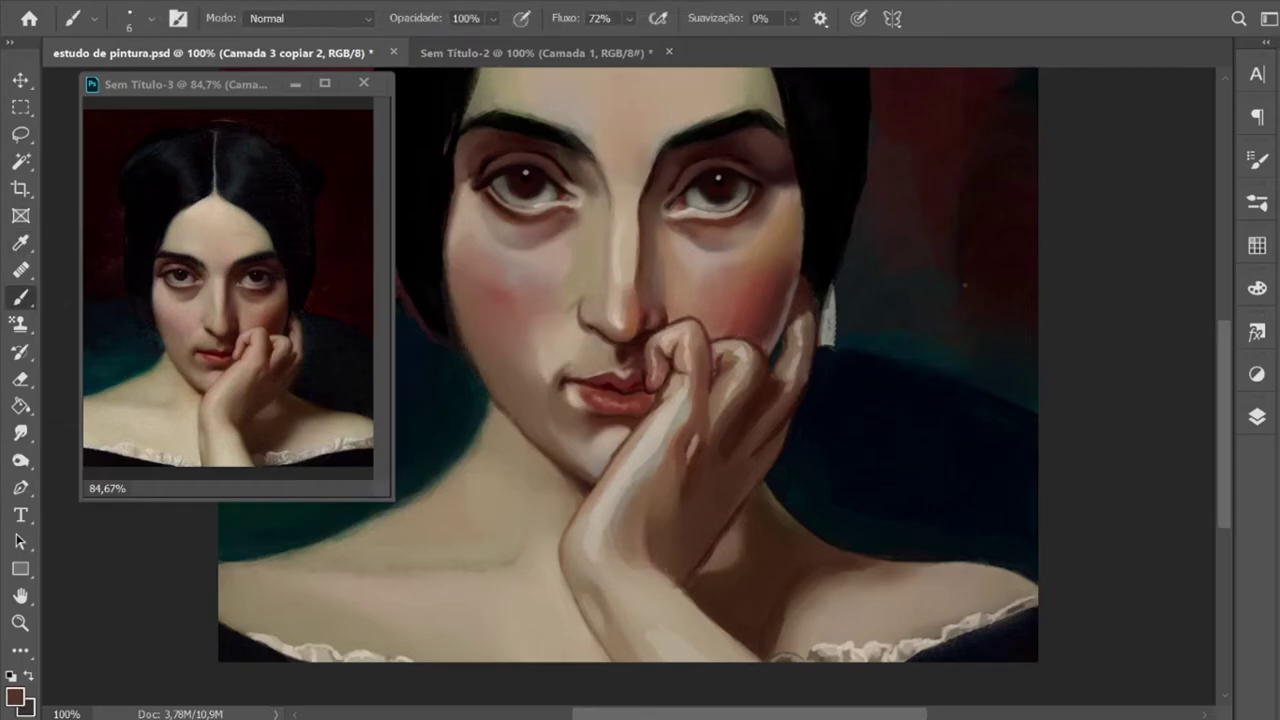
{"action": "left_click", "coordinate": [452, 320], "text": "alt"}
{"action": "scroll", "coordinate": [628, 380], "scroll_direction": "up", "scroll_amount": 3}
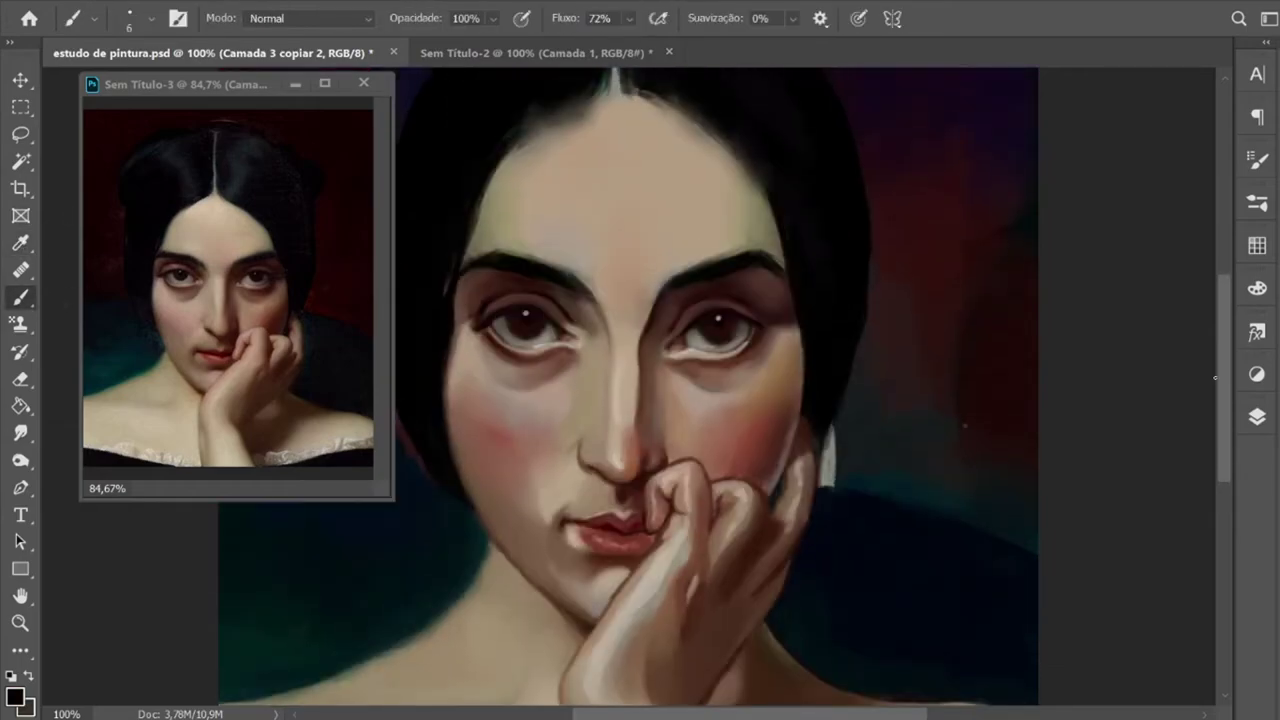
{"action": "key", "text": "r"}
{"action": "scroll", "coordinate": [1215, 378], "scroll_direction": "down", "scroll_amount": 3}
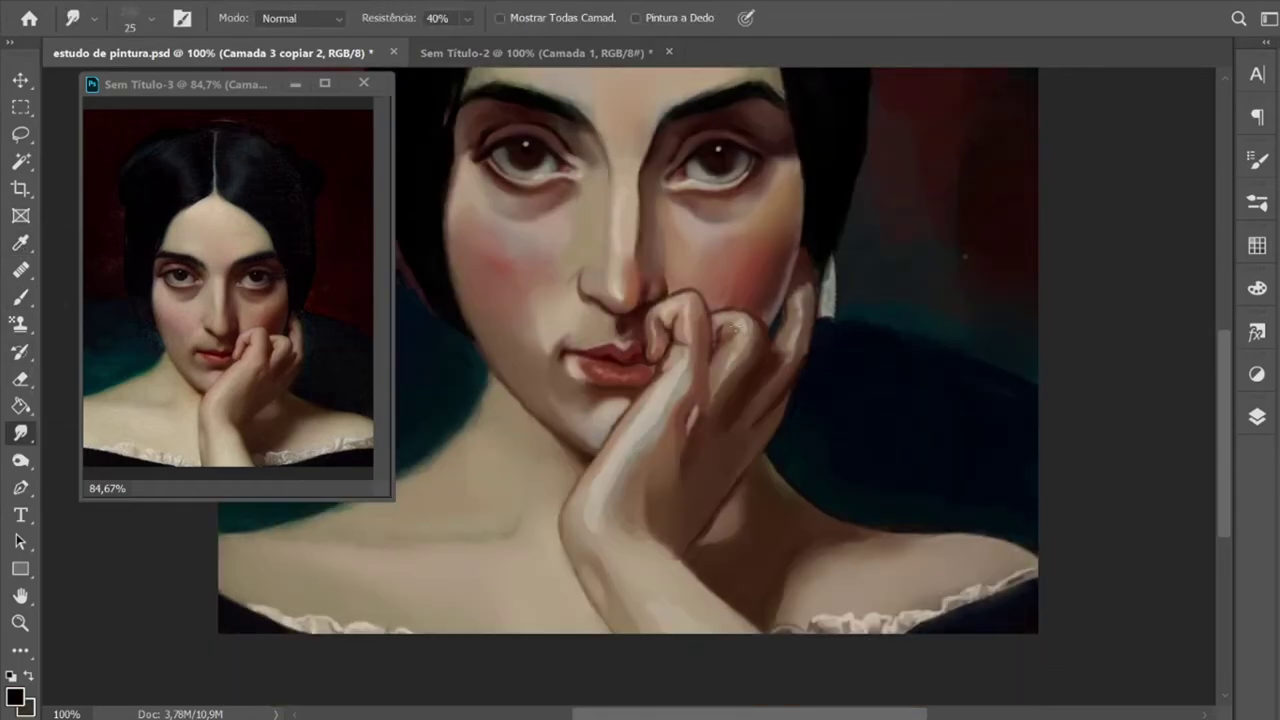
{"action": "left_click_drag", "start_coordinate": [617, 465], "coordinate": [635, 490]}
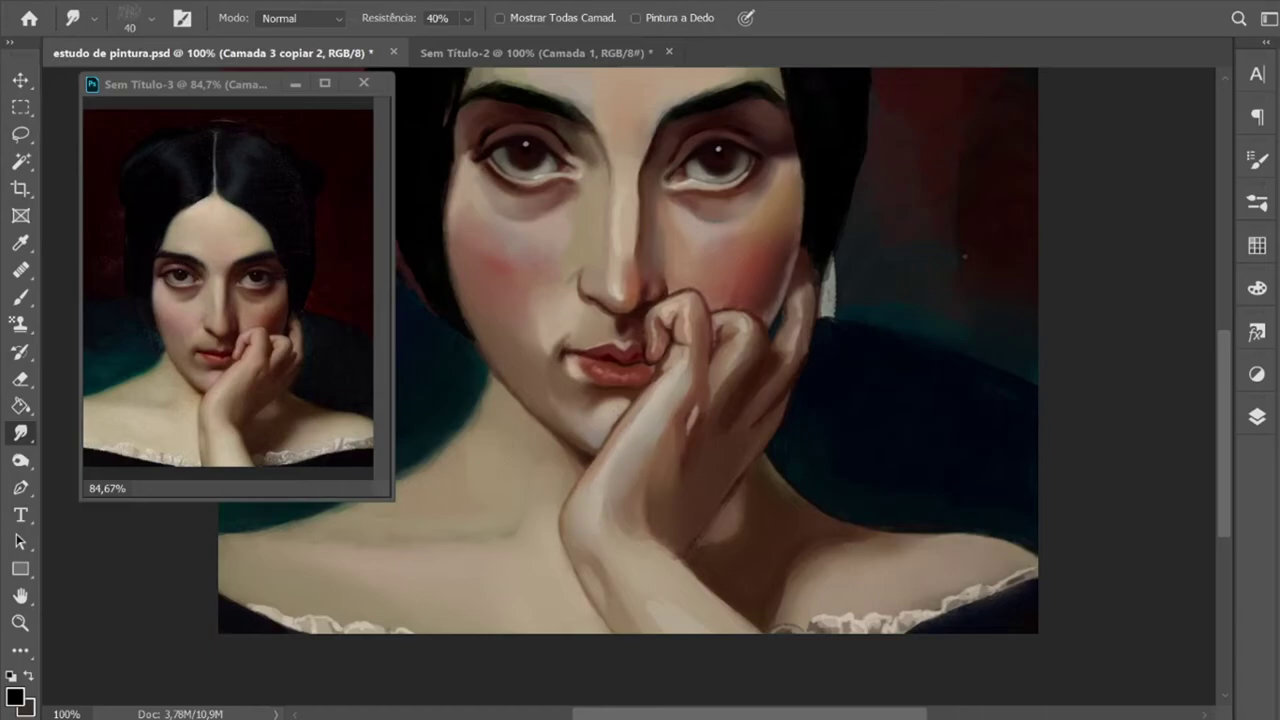
Step: At 50% zoom, paint the background darker left of, above and right of the hair
{"action": "key", "text": "ctrl+minus"}
{"action": "key", "text": "ctrl+minus"}
{"action": "key", "text": "b"}
{"action": "mouse_move", "coordinate": [446, 401]}
{"action": "left_mouse_down"}
{"action": "mouse_move", "coordinate": [505, 335]}
{"action": "mouse_move", "coordinate": [490, 360]}
{"action": "mouse_move", "coordinate": [470, 280]}
{"action": "mouse_move", "coordinate": [440, 300]}
{"action": "left_mouse_up"}
{"action": "key", "text": "bracketright"}
{"action": "key", "text": "bracketright"}
{"action": "key", "text": "bracketright"}
{"action": "left_click_drag", "start_coordinate": [467, 229], "coordinate": [530, 195]}
{"action": "left_click_drag", "start_coordinate": [710, 190], "coordinate": [830, 192]}
{"action": "mouse_move", "coordinate": [800, 280]}
{"action": "left_mouse_down"}
{"action": "mouse_move", "coordinate": [760, 330]}
{"action": "mouse_move", "coordinate": [800, 420]}
{"action": "left_mouse_up"}
Step: Darken more of the background, sweep a broad dark stroke over the hair, and shrink the brush to 10 px
{"action": "key", "text": "bracketleft"}
{"action": "key", "text": "bracketleft"}
{"action": "key", "text": "bracketleft"}
{"action": "left_click_drag", "start_coordinate": [729, 395], "coordinate": [729, 418]}
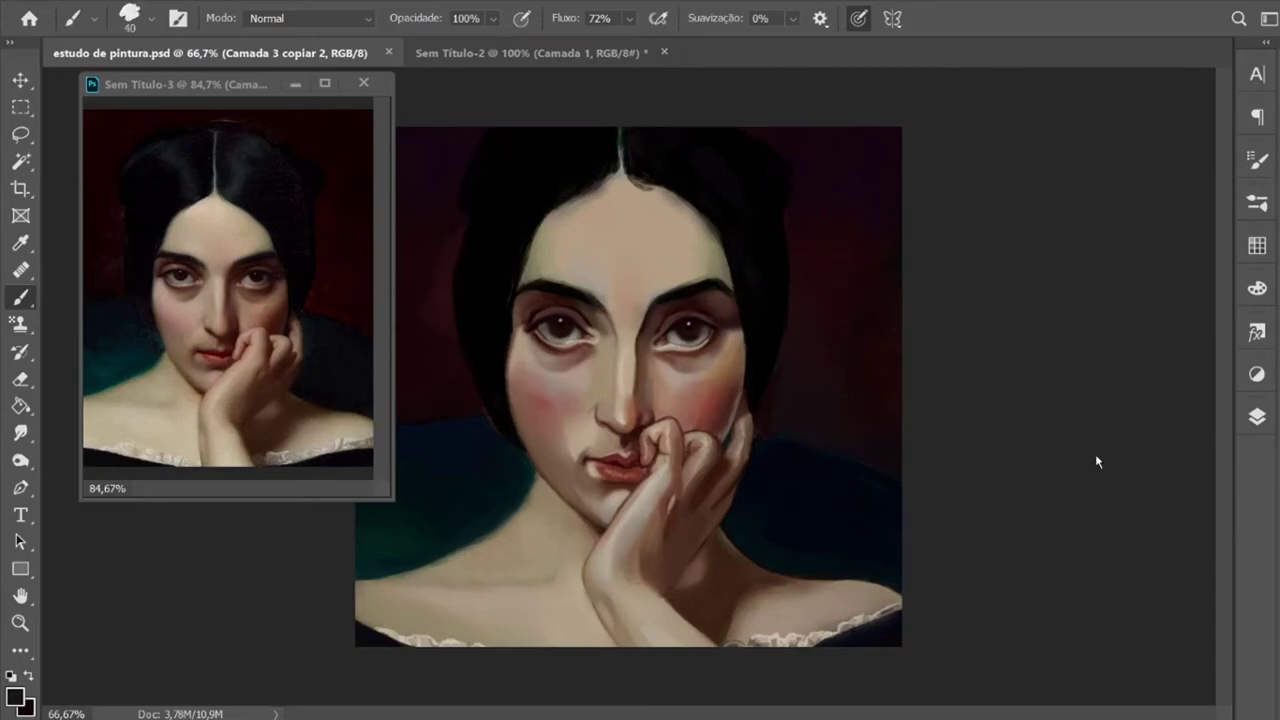
{"action": "key", "text": "bracketright"}
{"action": "key", "text": "bracketright"}
{"action": "key", "text": "bracketright"}
{"action": "left_click_drag", "start_coordinate": [550, 195], "coordinate": [585, 135]}
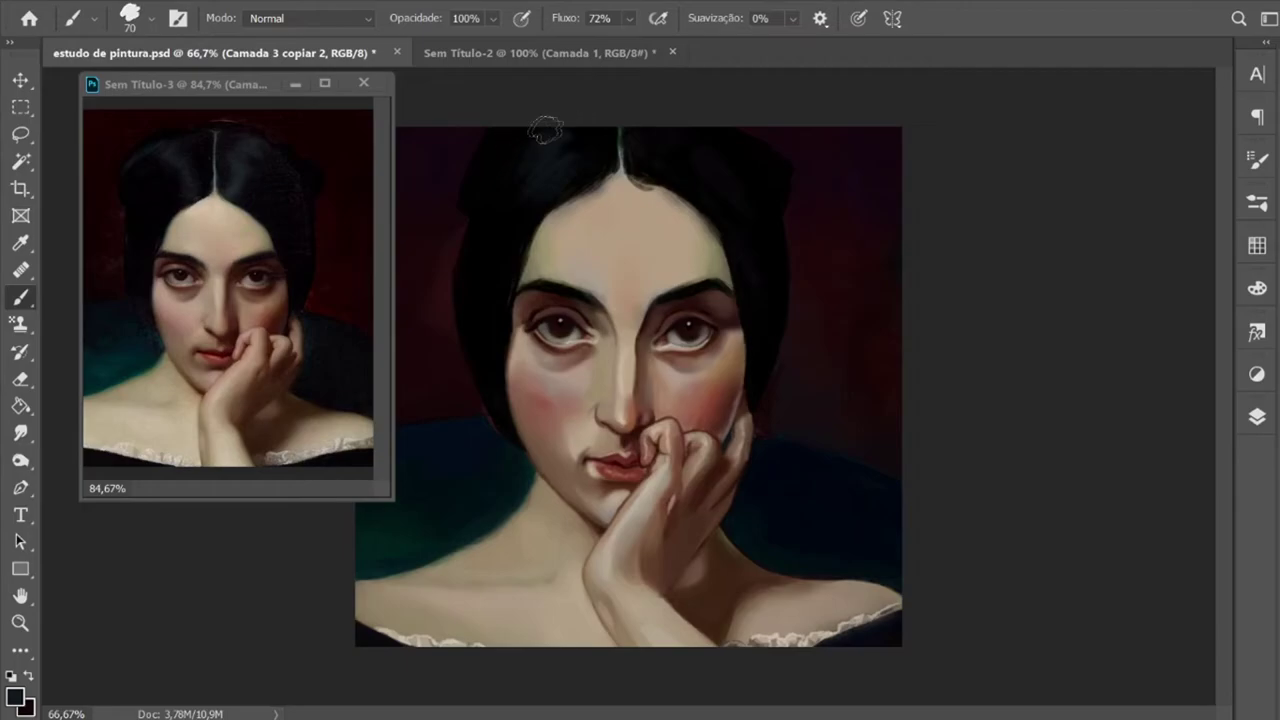
{"action": "key", "text": "bracketleft"}
{"action": "key", "text": "bracketleft"}
{"action": "key", "text": "bracketleft"}
{"action": "key", "text": "bracketleft"}
{"action": "key", "text": "bracketleft"}
{"action": "key", "text": "bracketleft"}
{"action": "key", "text": "bracketleft"}
{"action": "key", "text": "bracketleft"}
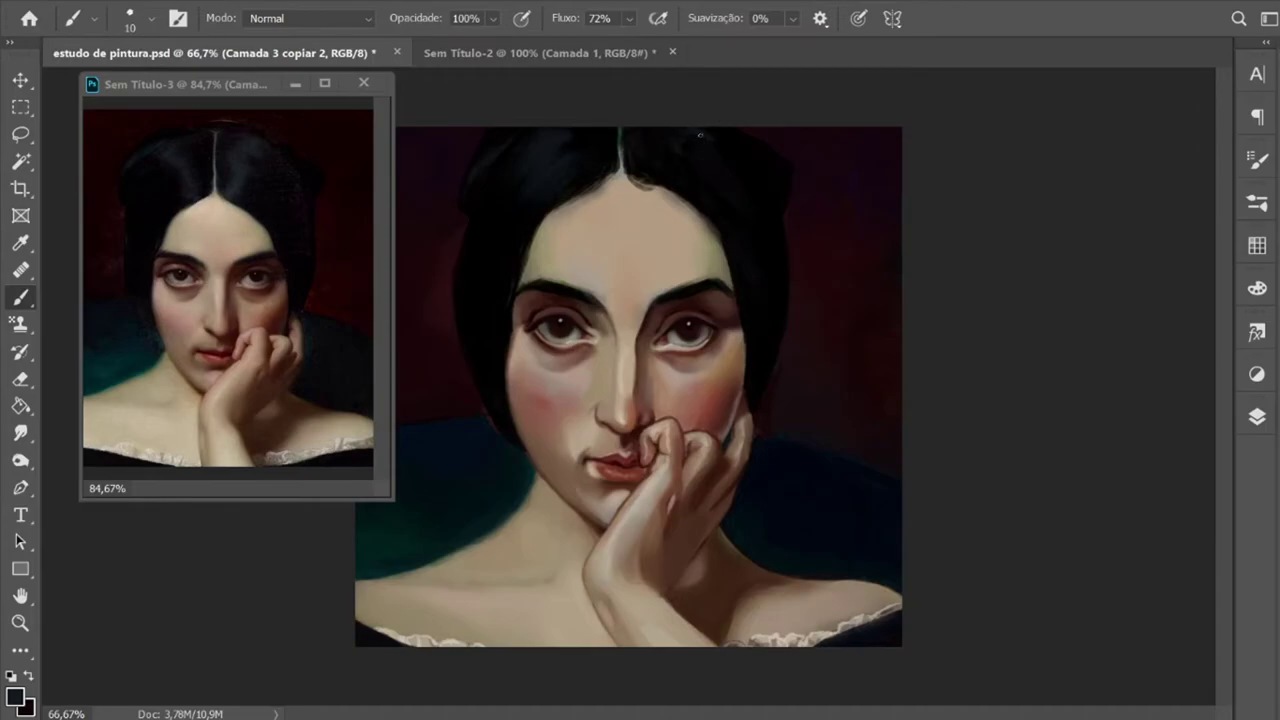
Step: Enlarge the brush with airbrush on and load a slightly lightened colour sampled from the hair
{"action": "key", "text": "bracketright"}
{"action": "left_click", "coordinate": [658, 18]}
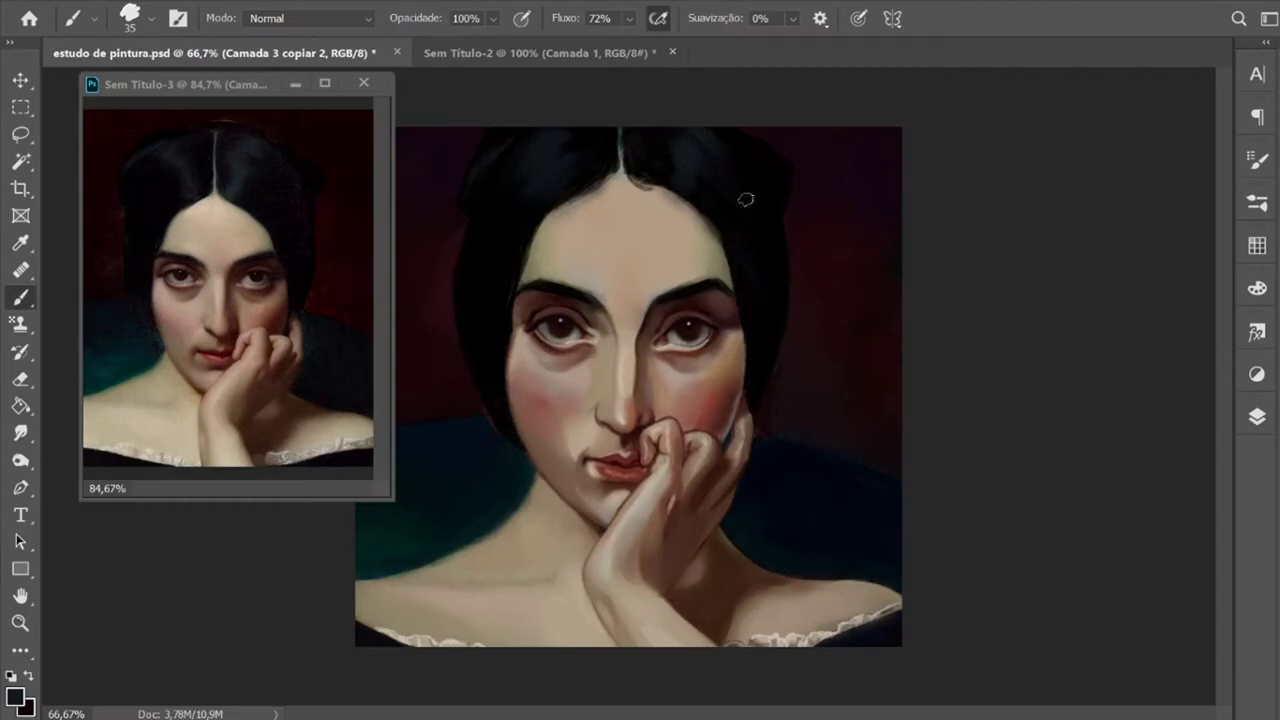
{"action": "left_click", "coordinate": [20, 242]}
{"action": "left_click", "coordinate": [721, 184]}
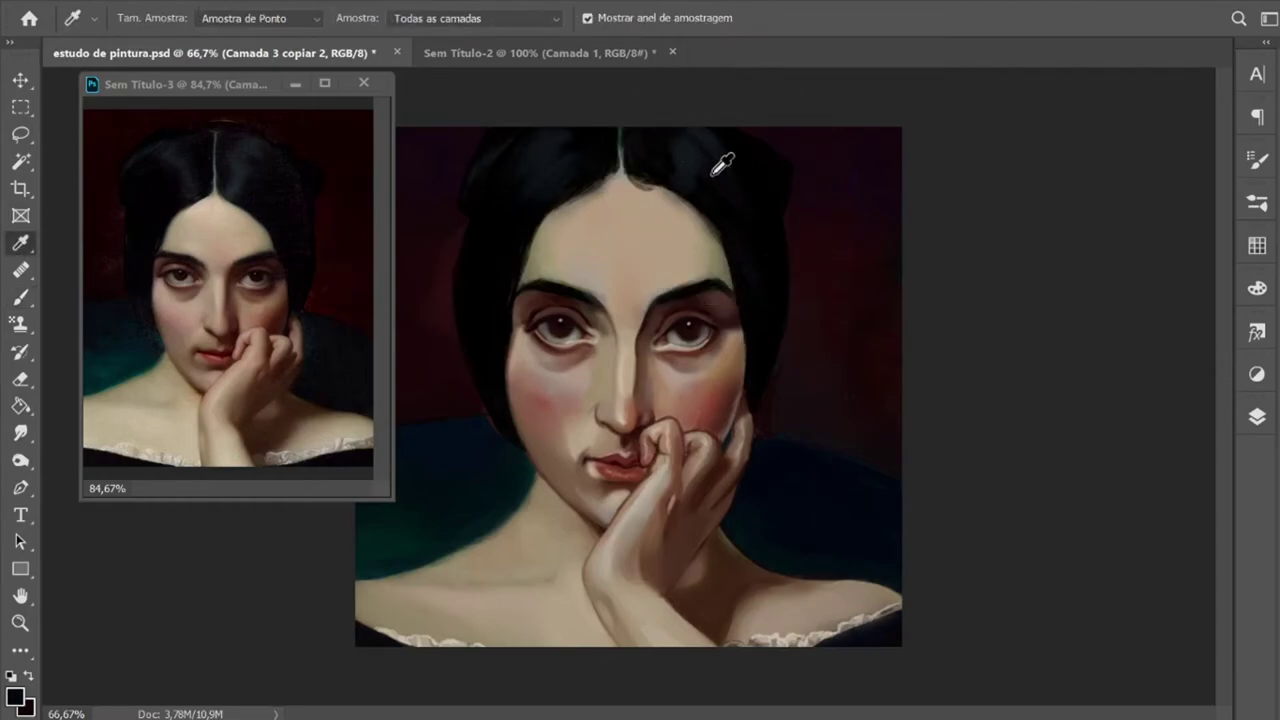
{"action": "left_click", "coordinate": [20, 298]}
{"action": "left_click", "coordinate": [15, 697]}
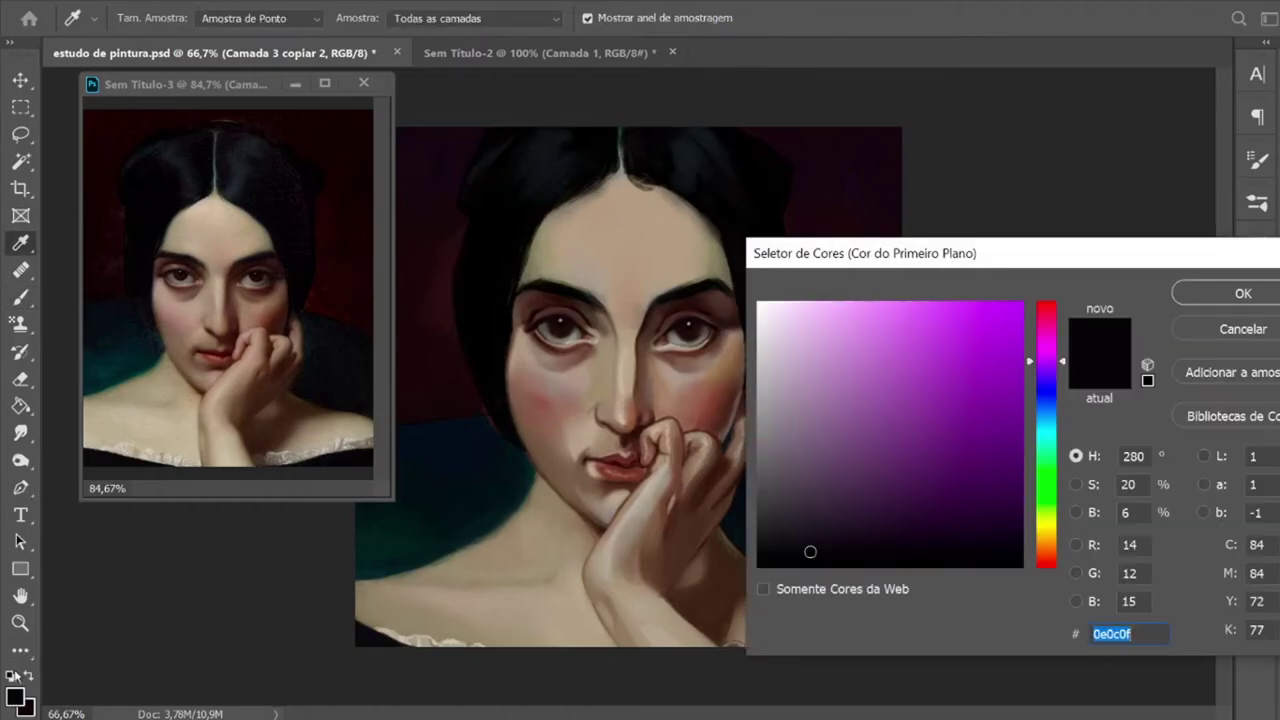
{"action": "left_click_drag", "start_coordinate": [808, 552], "coordinate": [793, 540]}
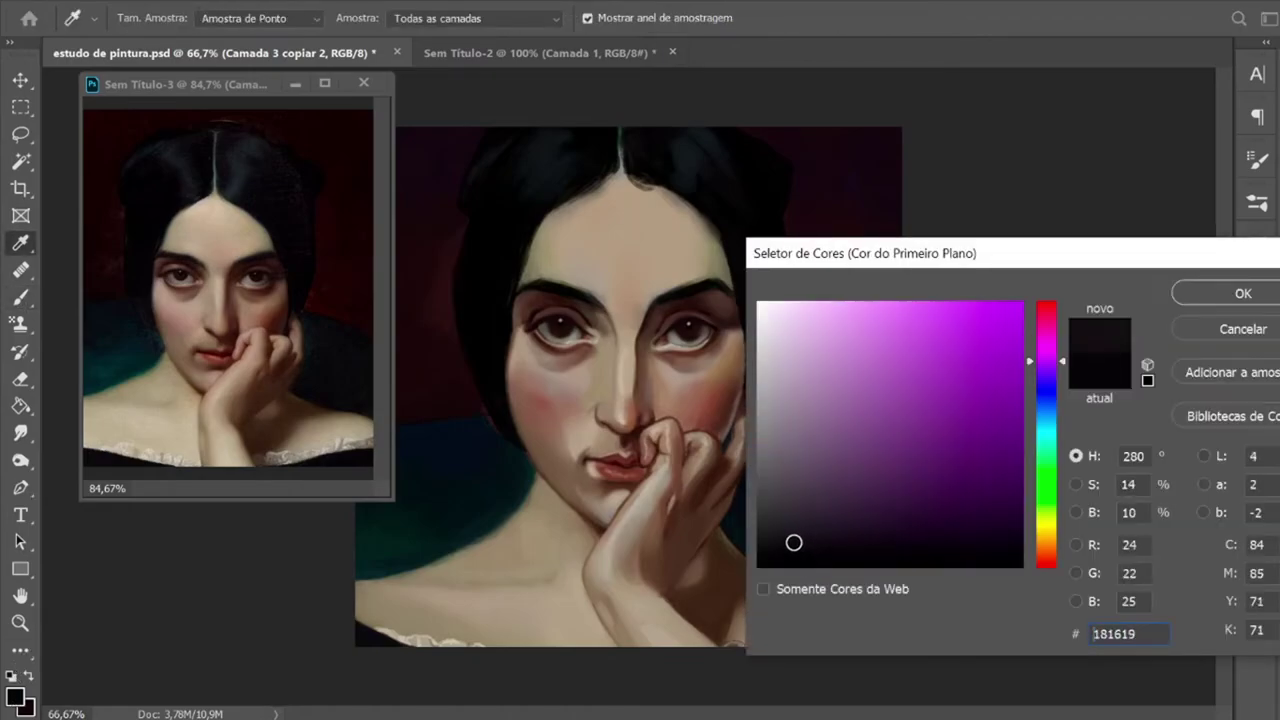
{"action": "left_click", "coordinate": [1240, 293]}
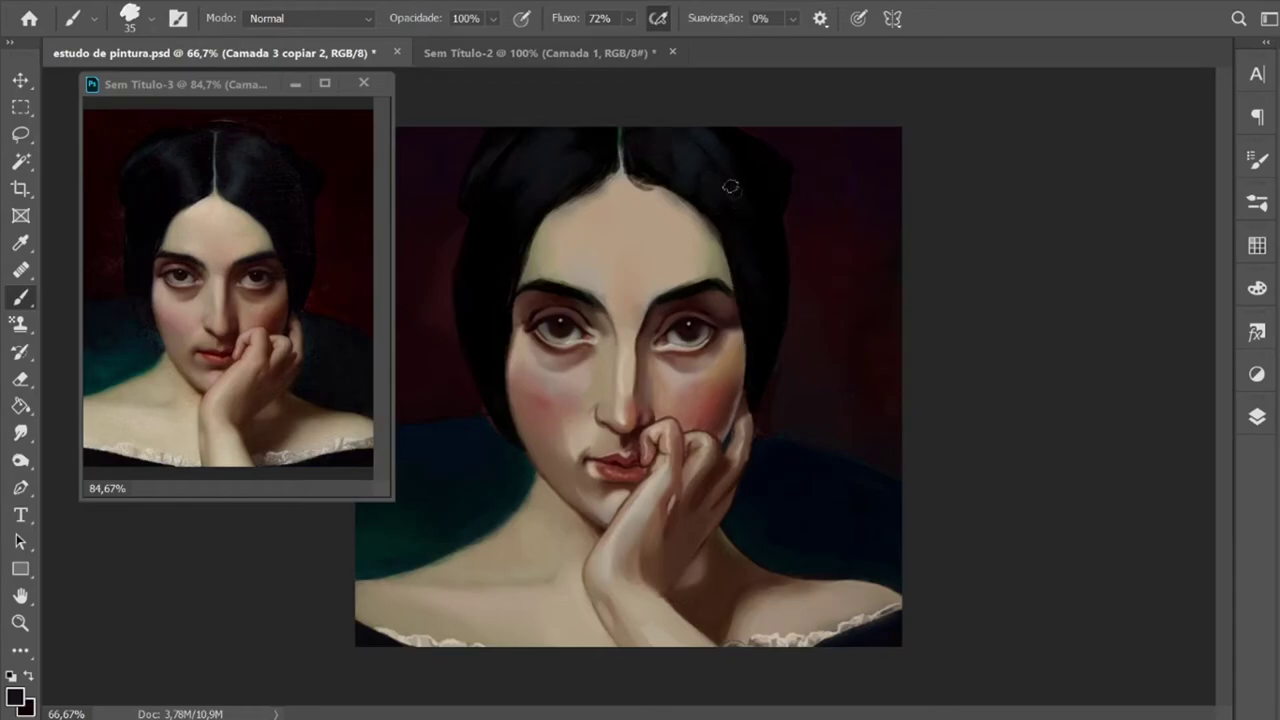
Step: Set the foreground colour to near-black 080806 sampled from the painting
{"action": "left_click", "coordinate": [16, 698]}
{"action": "left_click", "coordinate": [702, 144]}
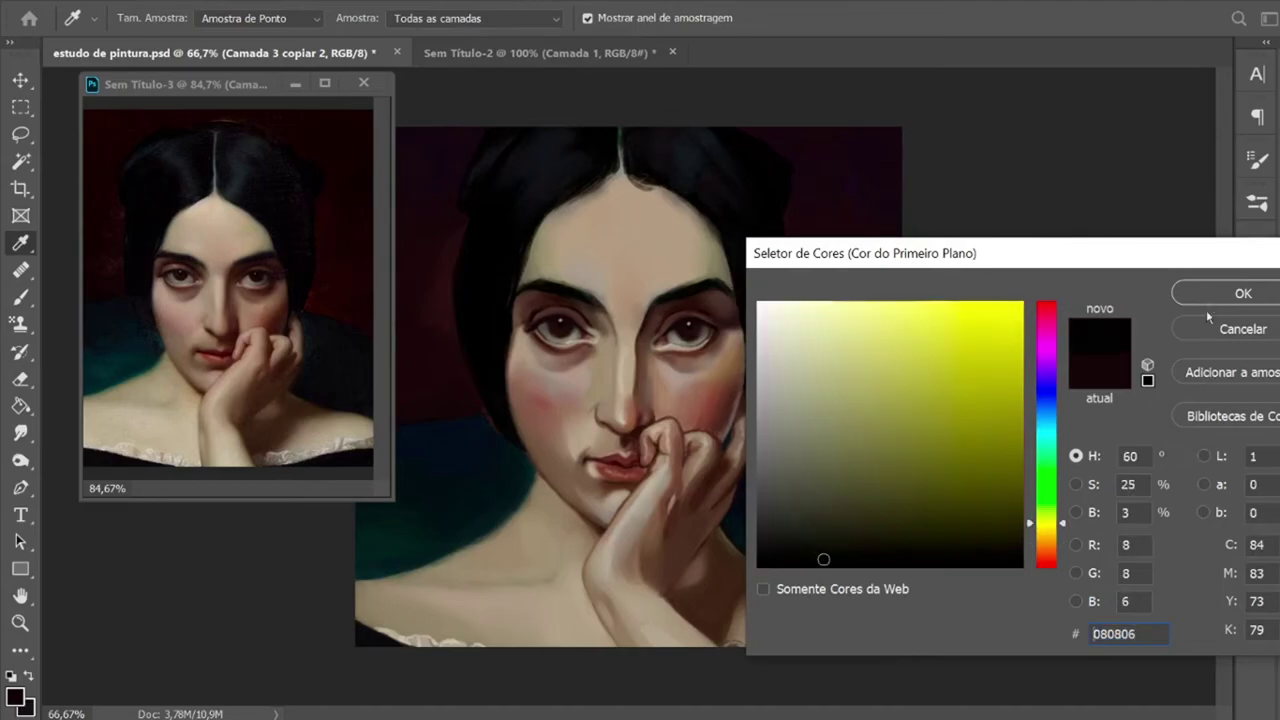
{"action": "left_click", "coordinate": [1215, 294]}
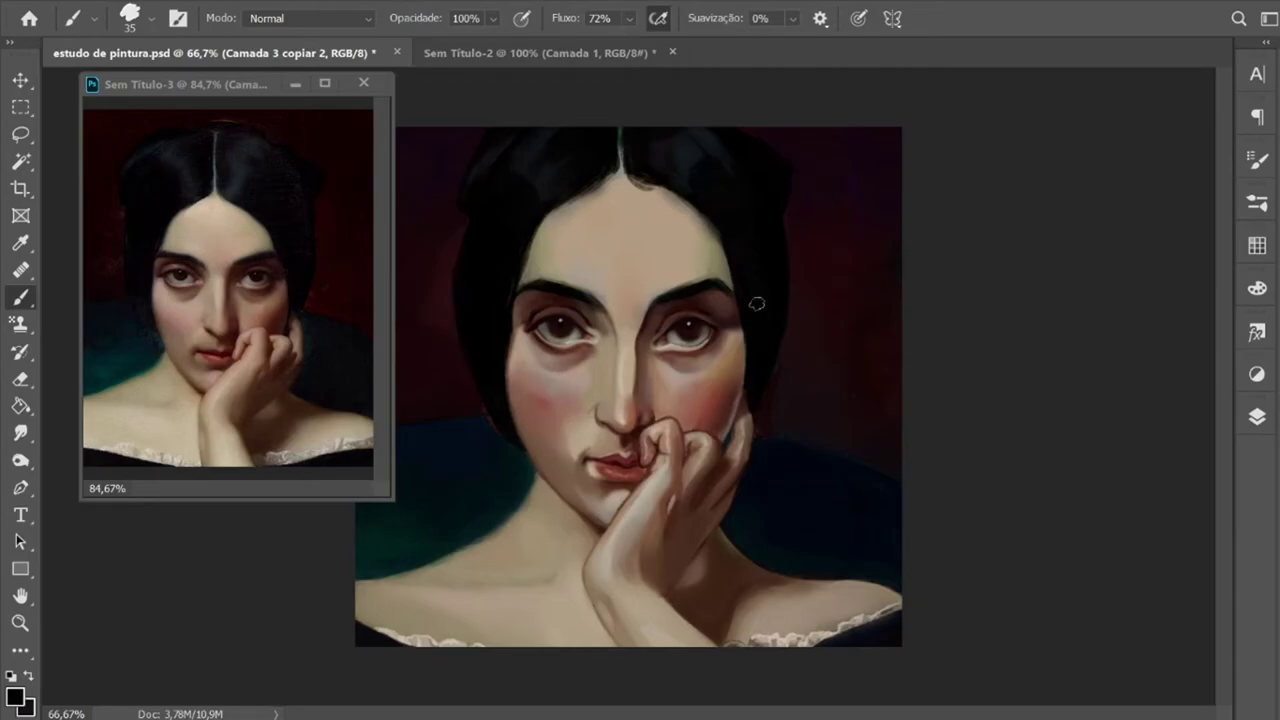
Step: Smudge the hair edges into the background and select the Sampled Brush 9 48 preset
{"action": "left_click", "coordinate": [20, 432]}
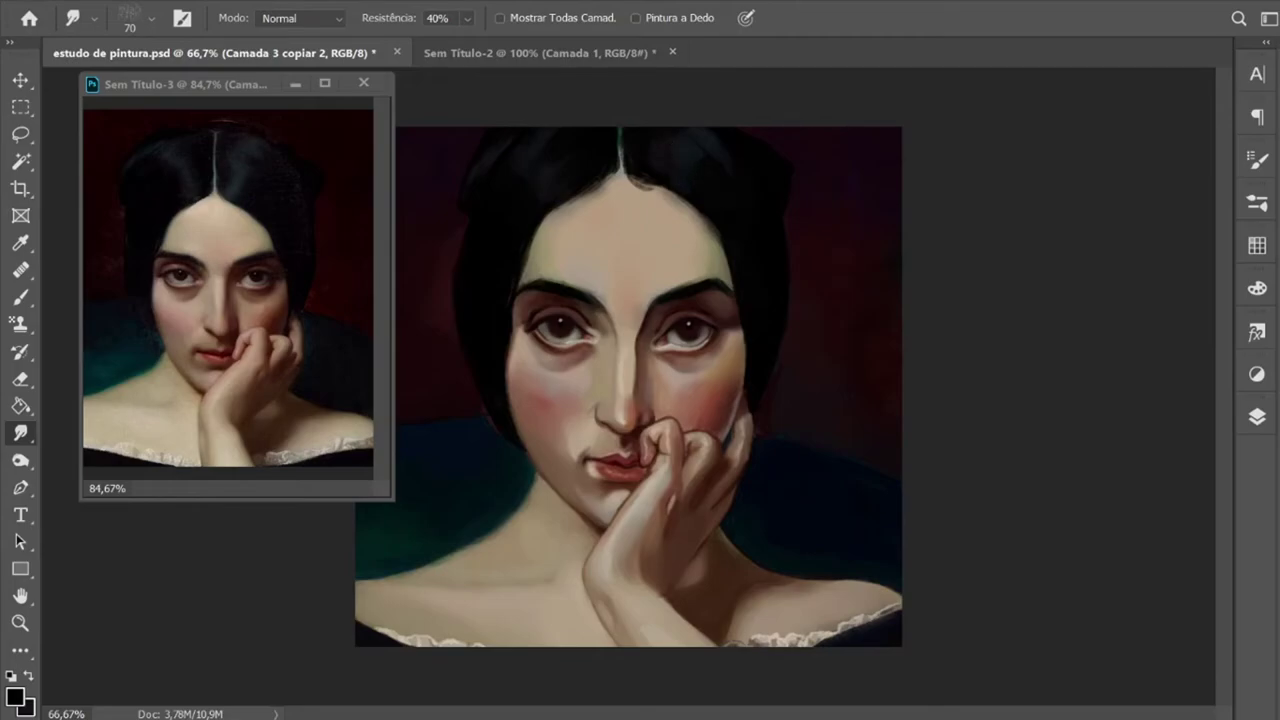
{"action": "left_click", "coordinate": [1257, 202]}
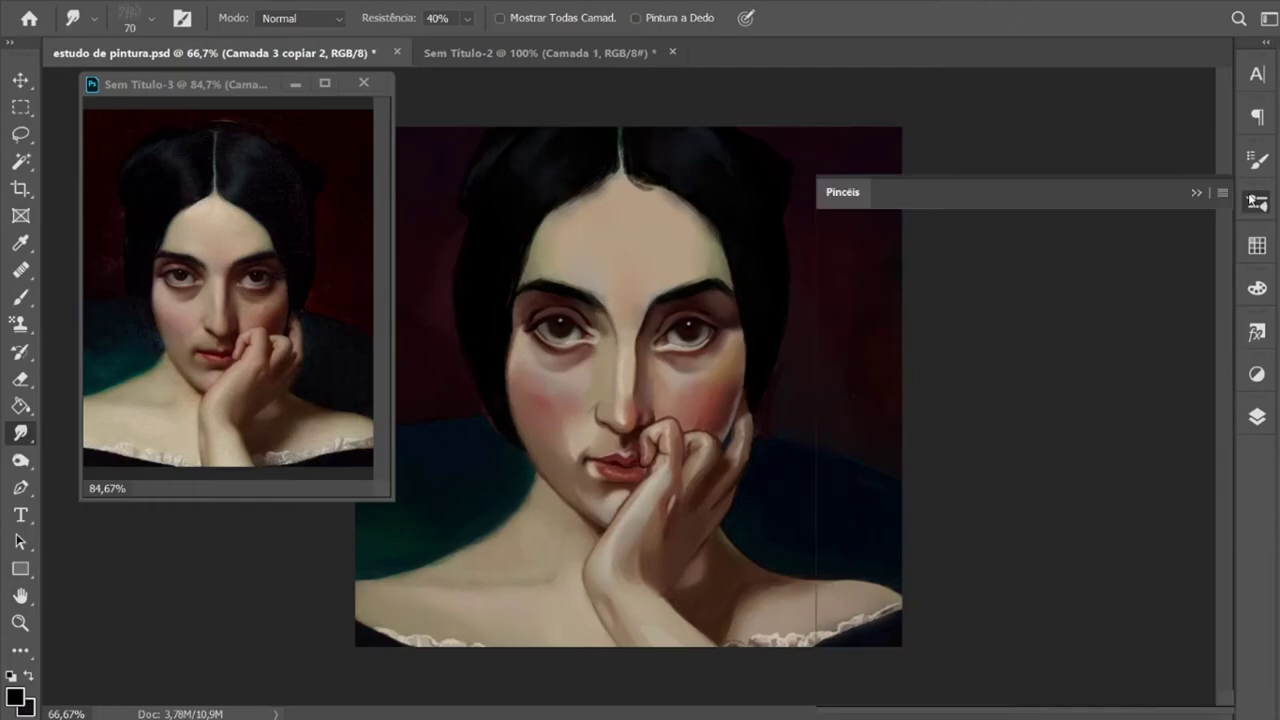
{"action": "left_click", "coordinate": [20, 297]}
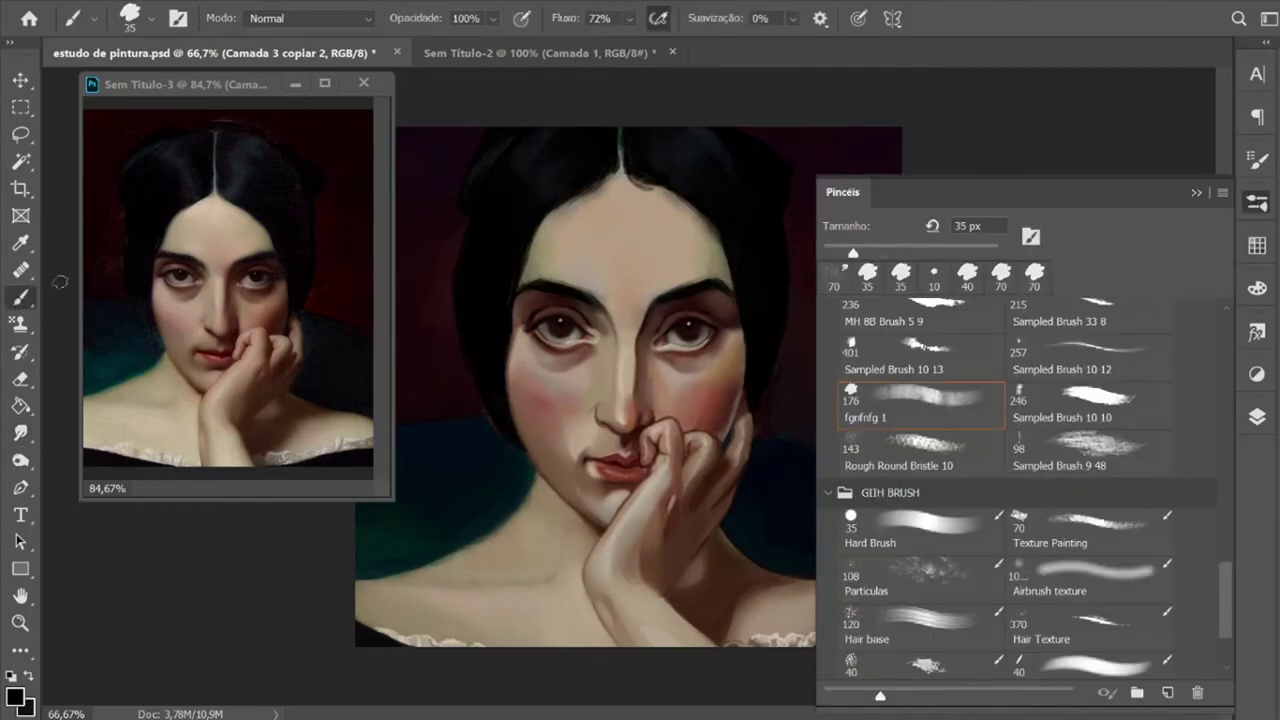
{"action": "left_click", "coordinate": [1058, 448]}
{"action": "left_click", "coordinate": [1195, 192]}
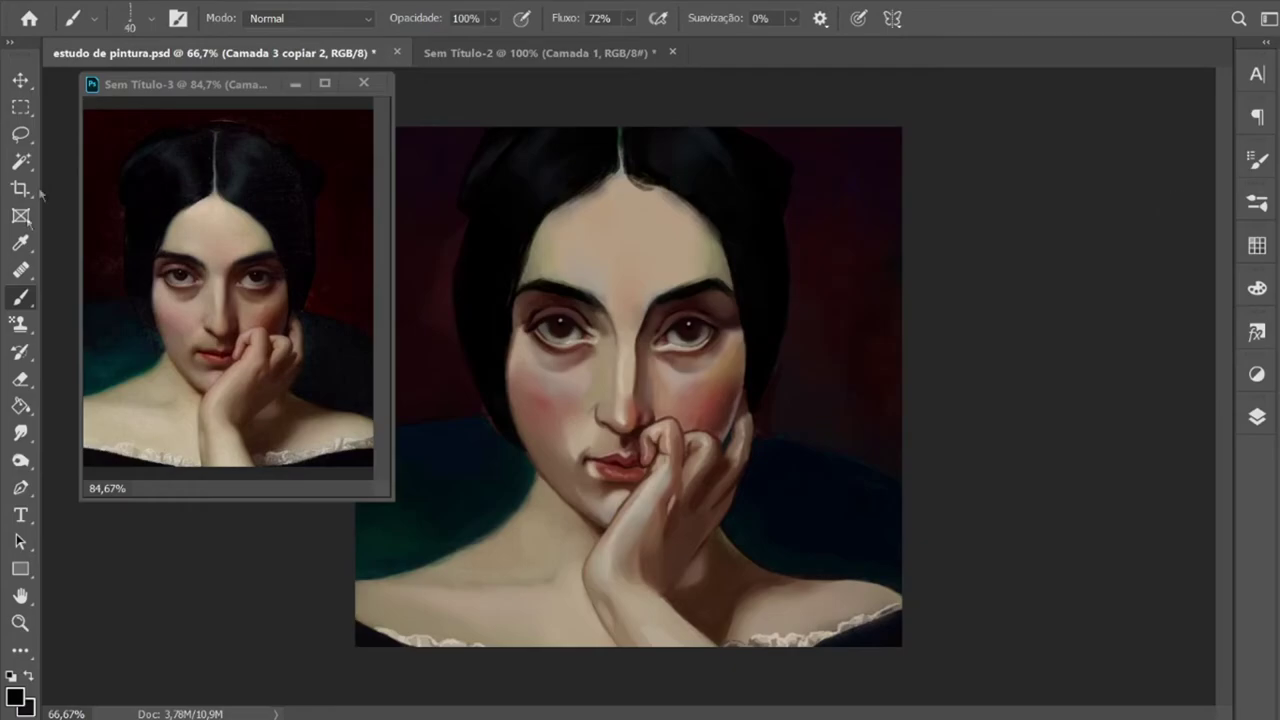
Step: Sample a colour from the canvas and lower the brush flow to 41%
{"action": "left_click", "coordinate": [20, 243]}
{"action": "left_click", "coordinate": [20, 297]}
{"action": "left_click", "coordinate": [629, 18]}
{"action": "left_click_drag", "start_coordinate": [662, 47], "coordinate": [624, 47]}
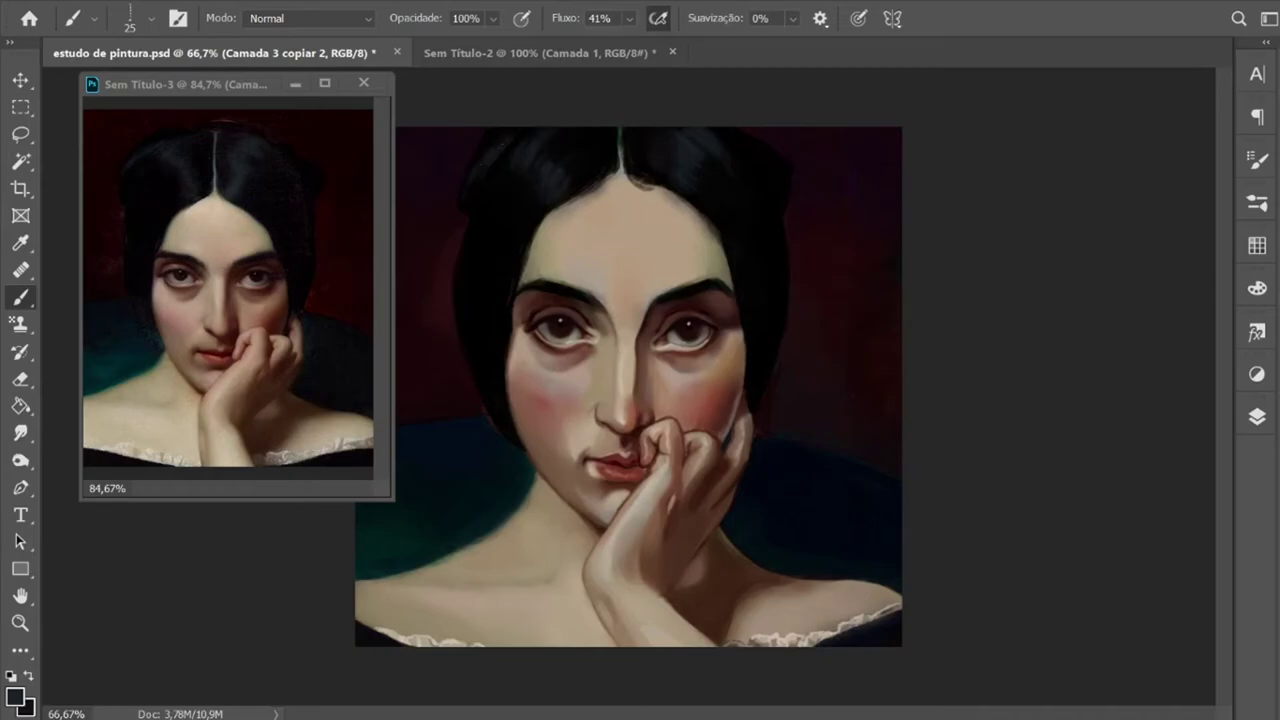
{"action": "left_click", "coordinate": [15, 697]}
Step: Set the foreground colour to dark teal 1c312d and choose a 14 px brush preset
{"action": "left_click_drag", "start_coordinate": [1045, 497], "coordinate": [1045, 443]}
{"action": "left_click", "coordinate": [870, 517]}
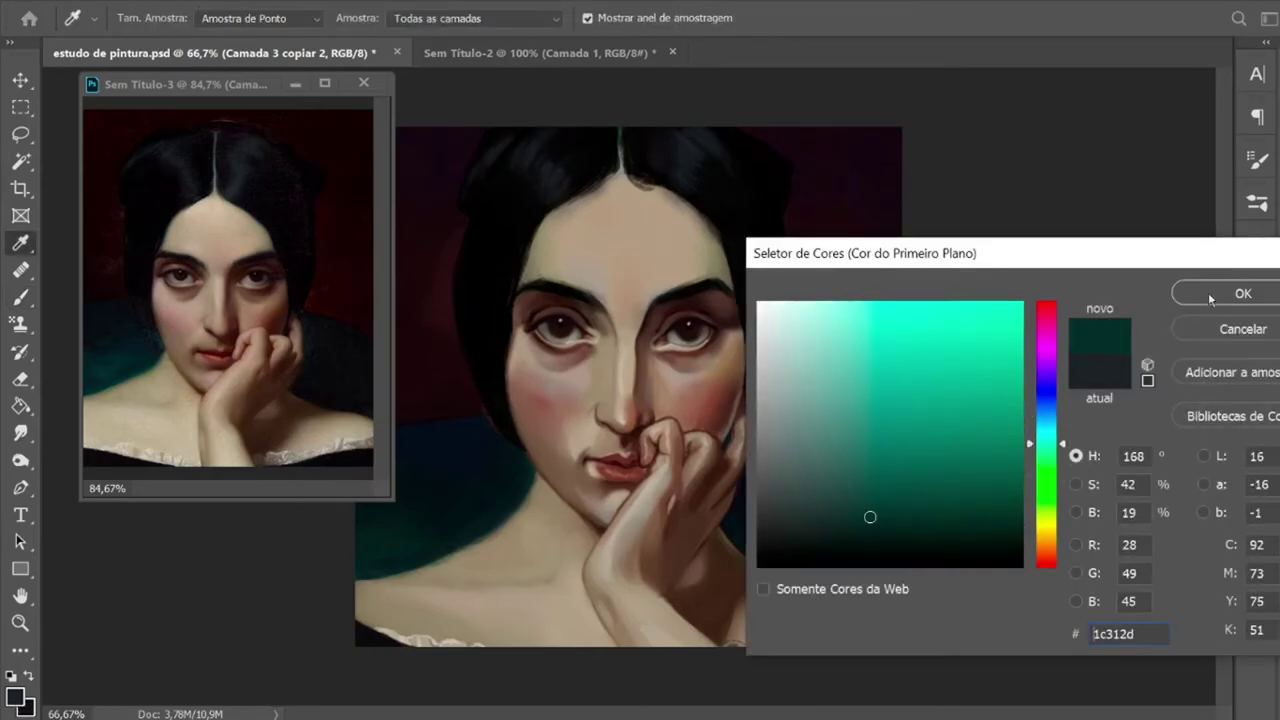
{"action": "left_click", "coordinate": [1213, 300]}
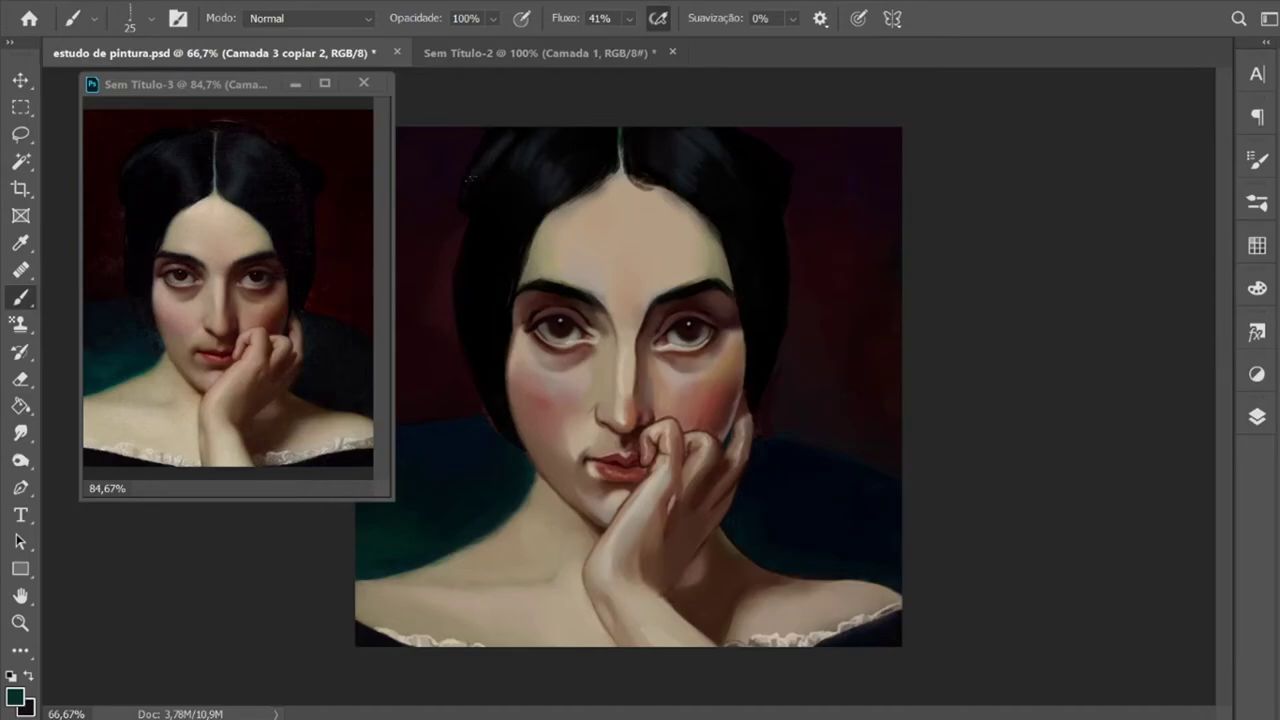
{"action": "left_click", "coordinate": [1257, 202]}
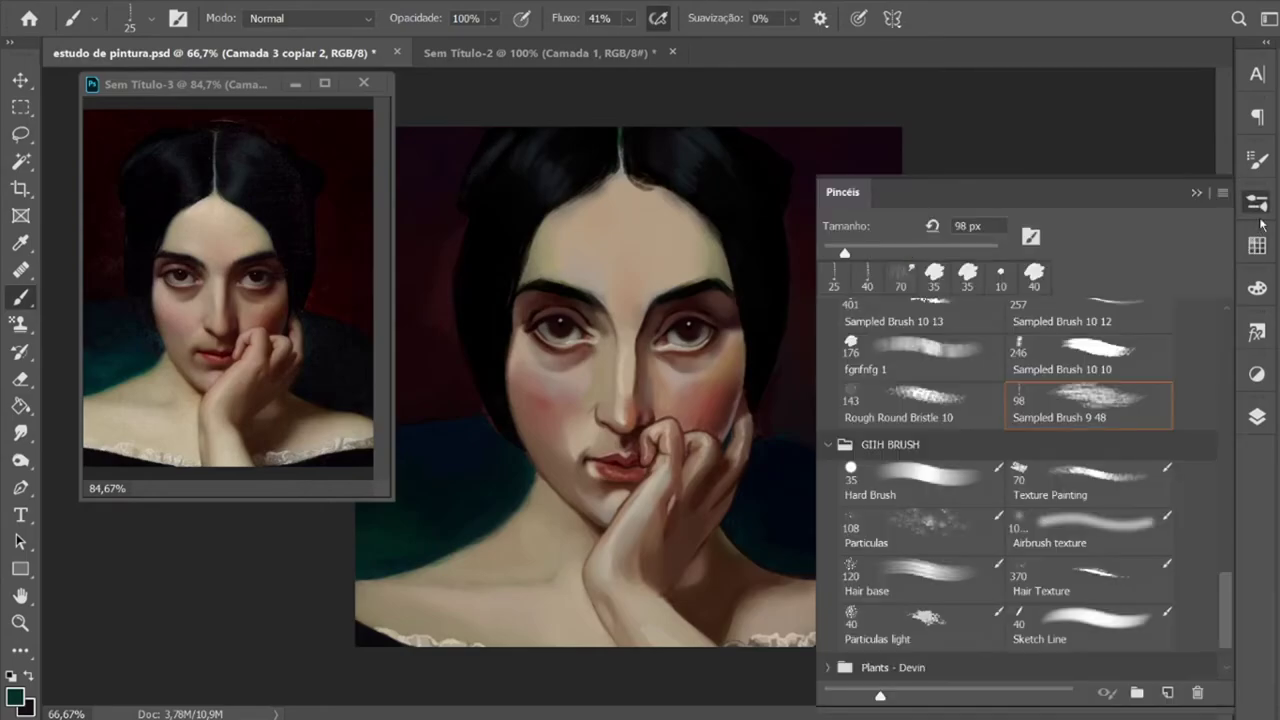
{"action": "left_click", "coordinate": [900, 350]}
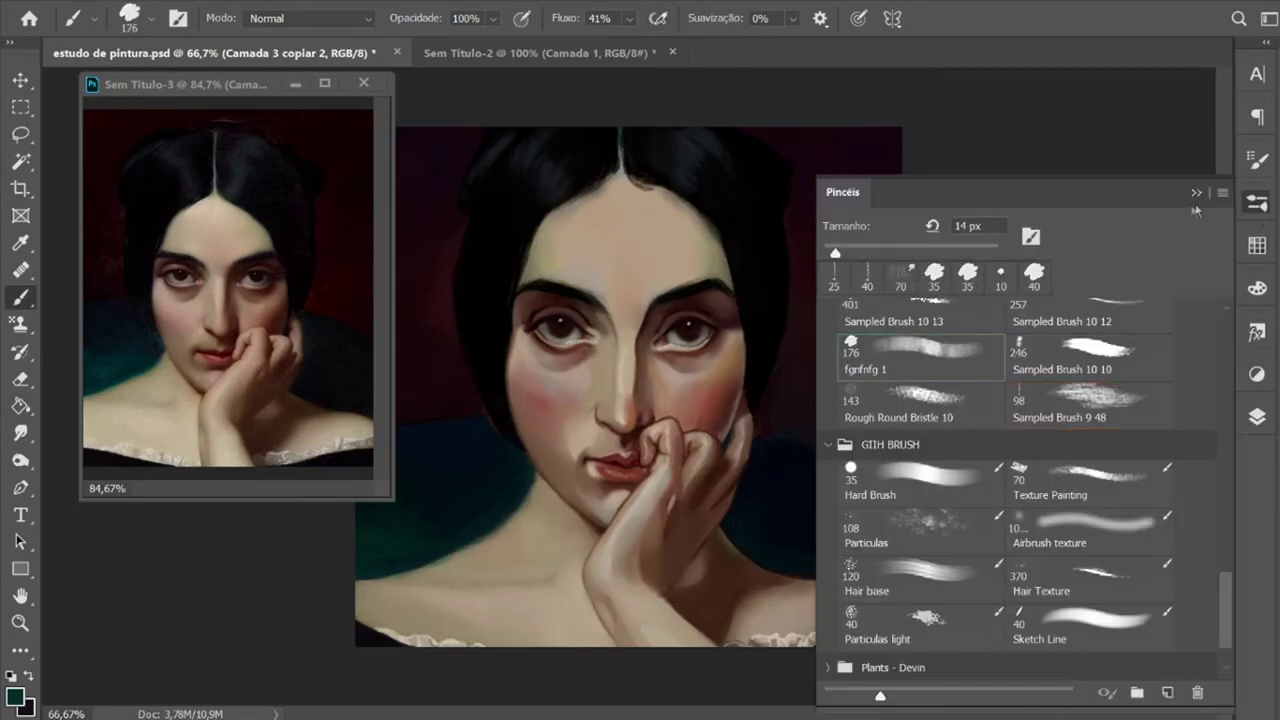
{"action": "left_click", "coordinate": [1194, 205]}
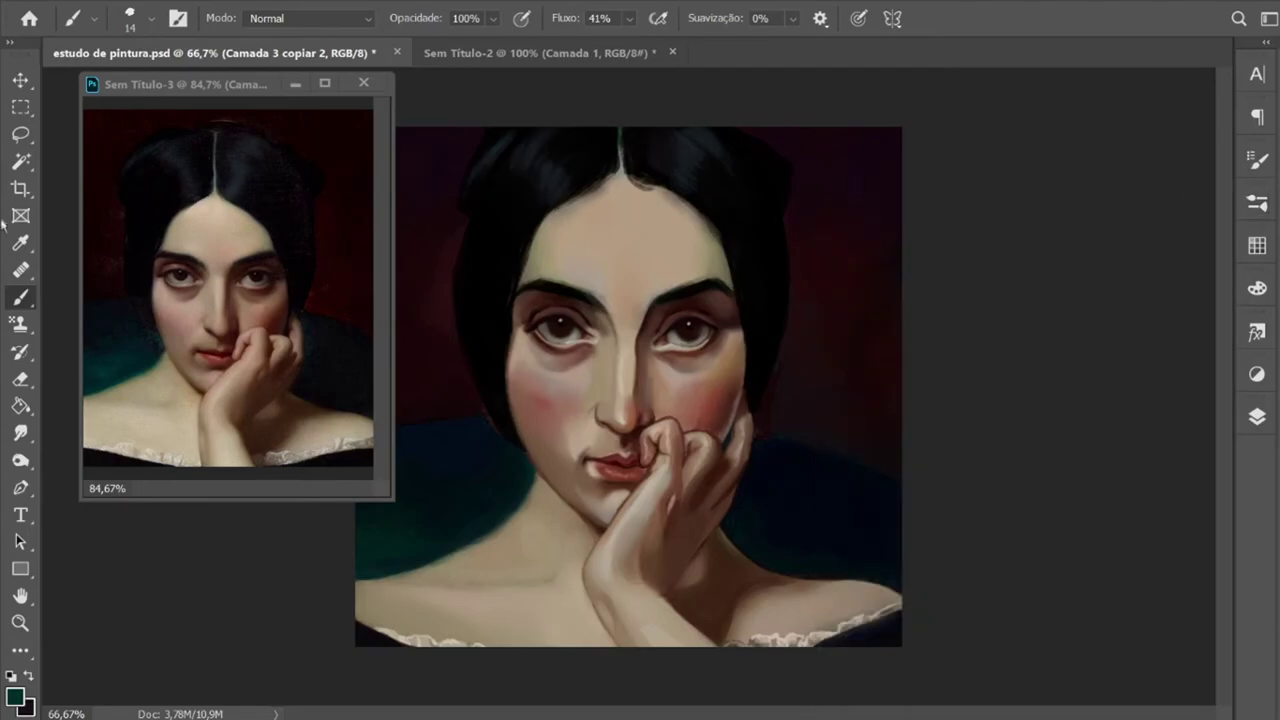
Step: Sample black from the reference hair and shrink the brush to 8 px with pressure-controlled size
{"action": "left_click", "coordinate": [20, 243]}
{"action": "left_click", "coordinate": [213, 140]}
{"action": "left_click", "coordinate": [22, 298]}
{"action": "key", "text": "bracketleft"}
{"action": "key", "text": "bracketleft"}
{"action": "key", "text": "bracketleft"}
{"action": "left_click", "coordinate": [857, 18]}
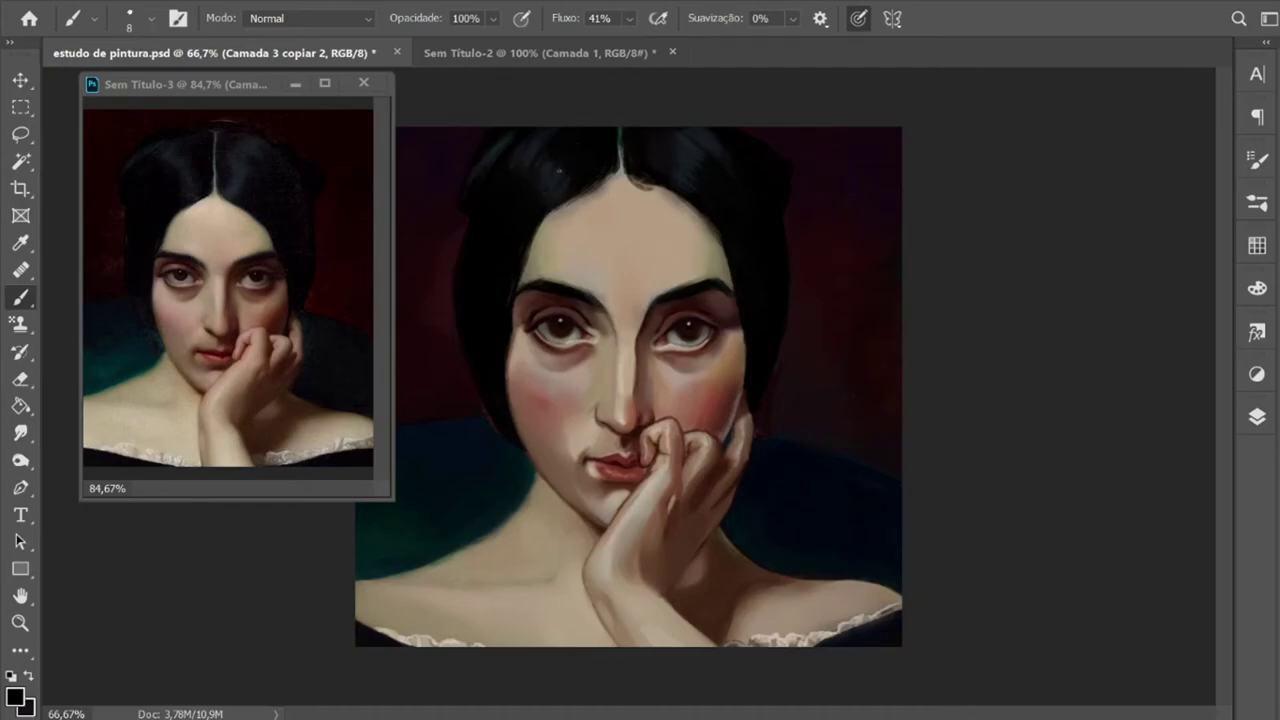
Step: Paint the hair with a 45 px brush using colours sampled from the Sem Título-3 reference
{"action": "left_click", "coordinate": [26, 245]}
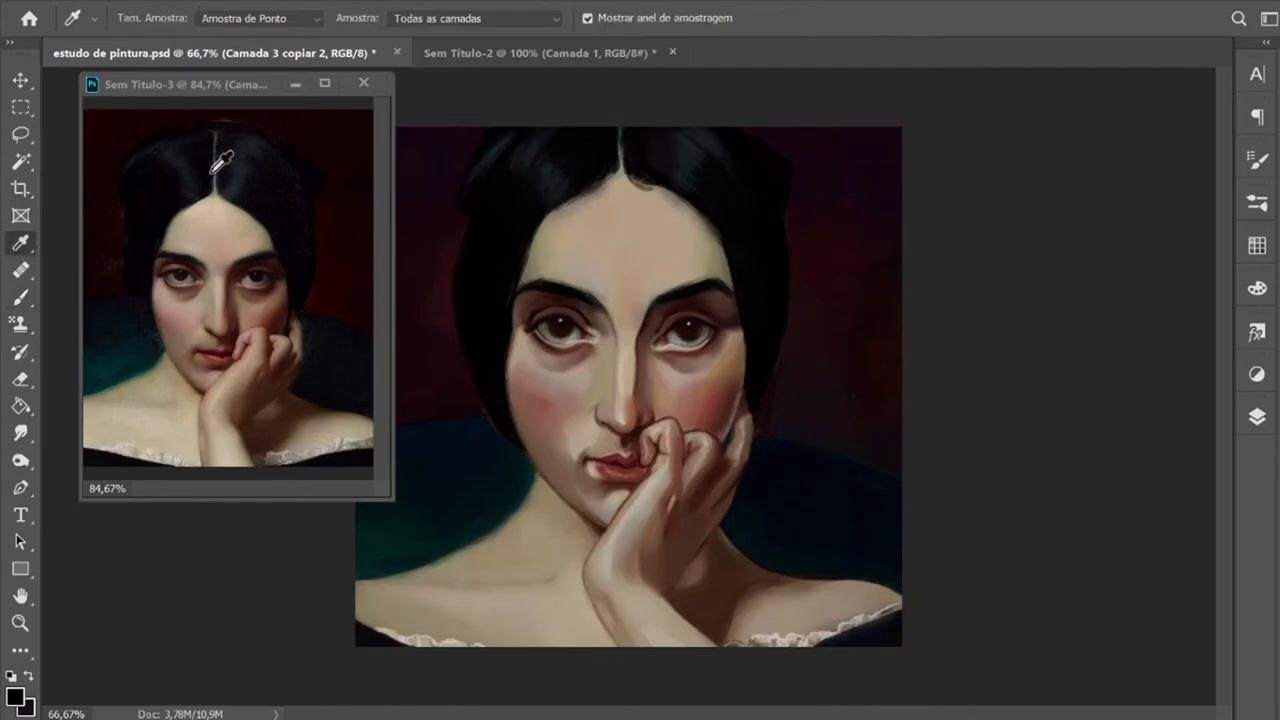
{"action": "key", "text": "b"}
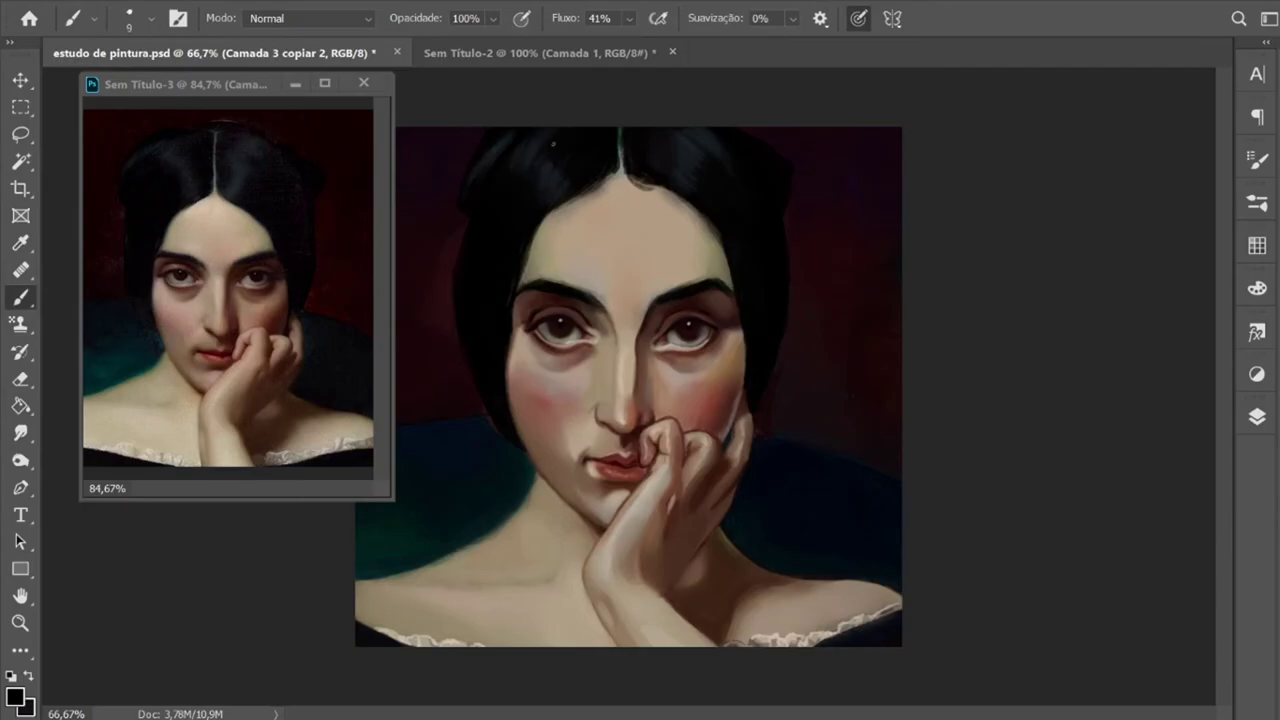
{"action": "left_click_drag", "start_coordinate": [553, 144], "coordinate": [590, 144]}
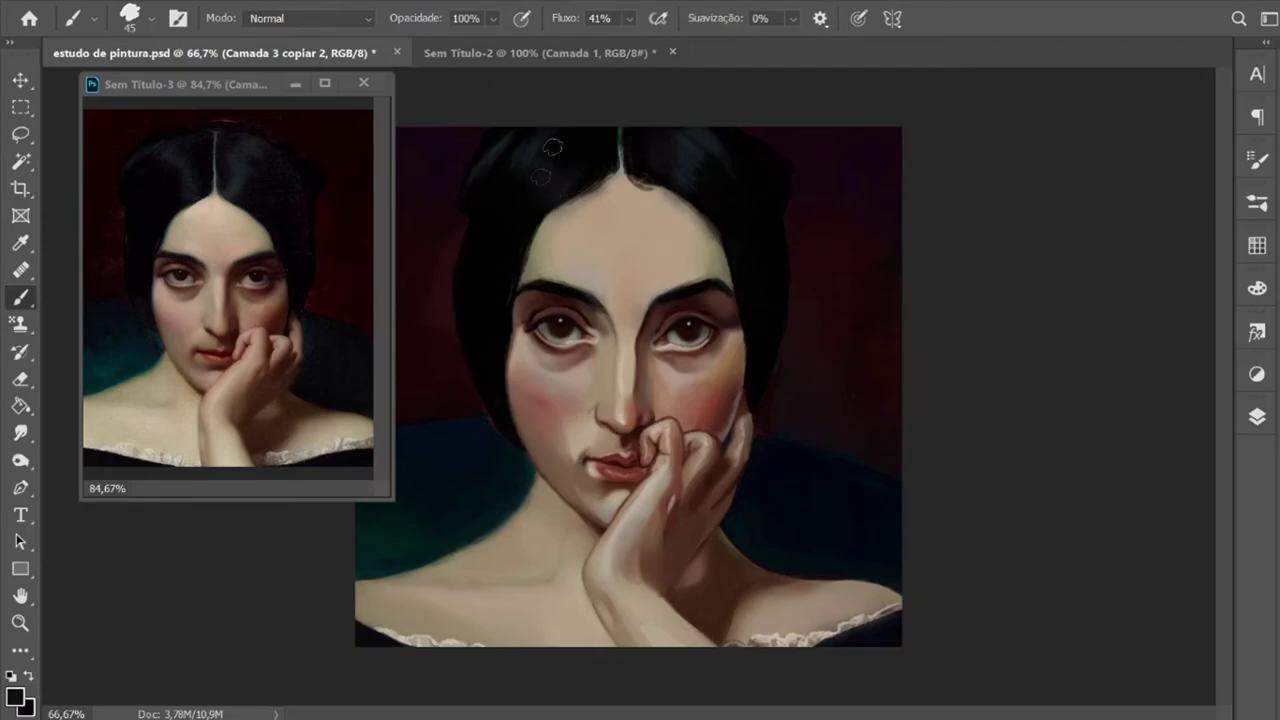
{"action": "left_click", "coordinate": [20, 242]}
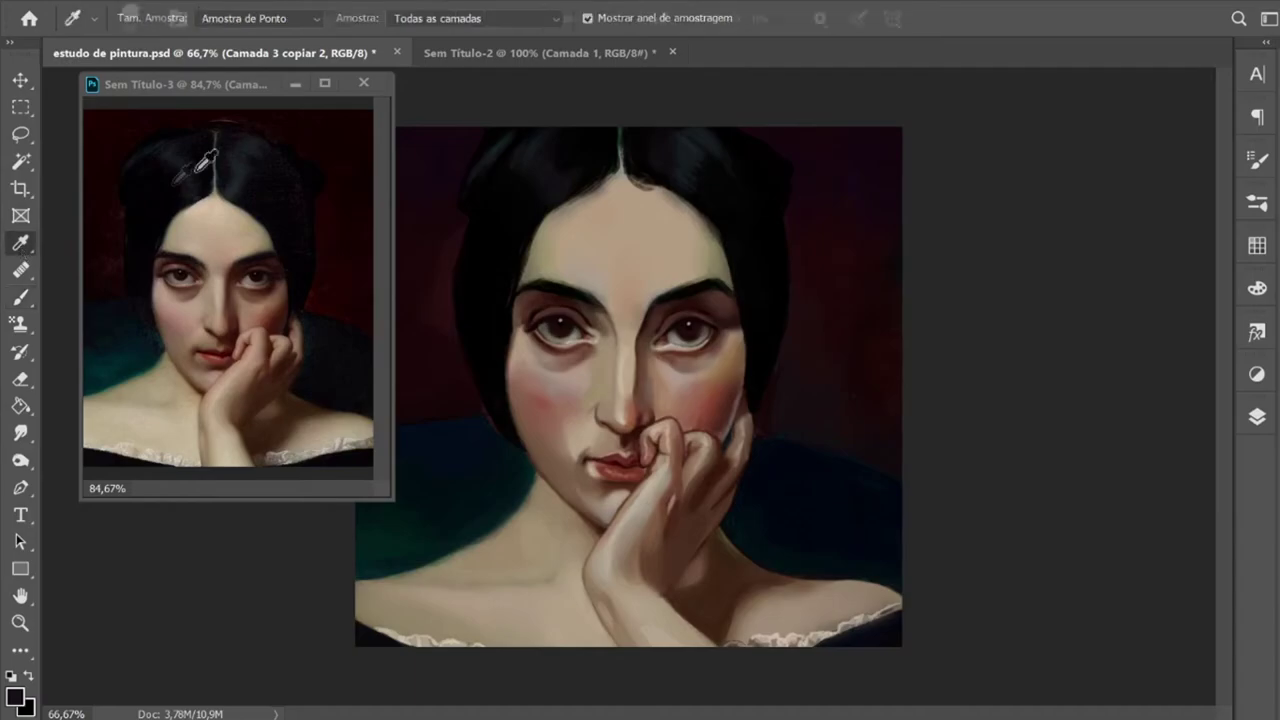
{"action": "left_click", "coordinate": [205, 160]}
{"action": "left_click", "coordinate": [20, 297]}
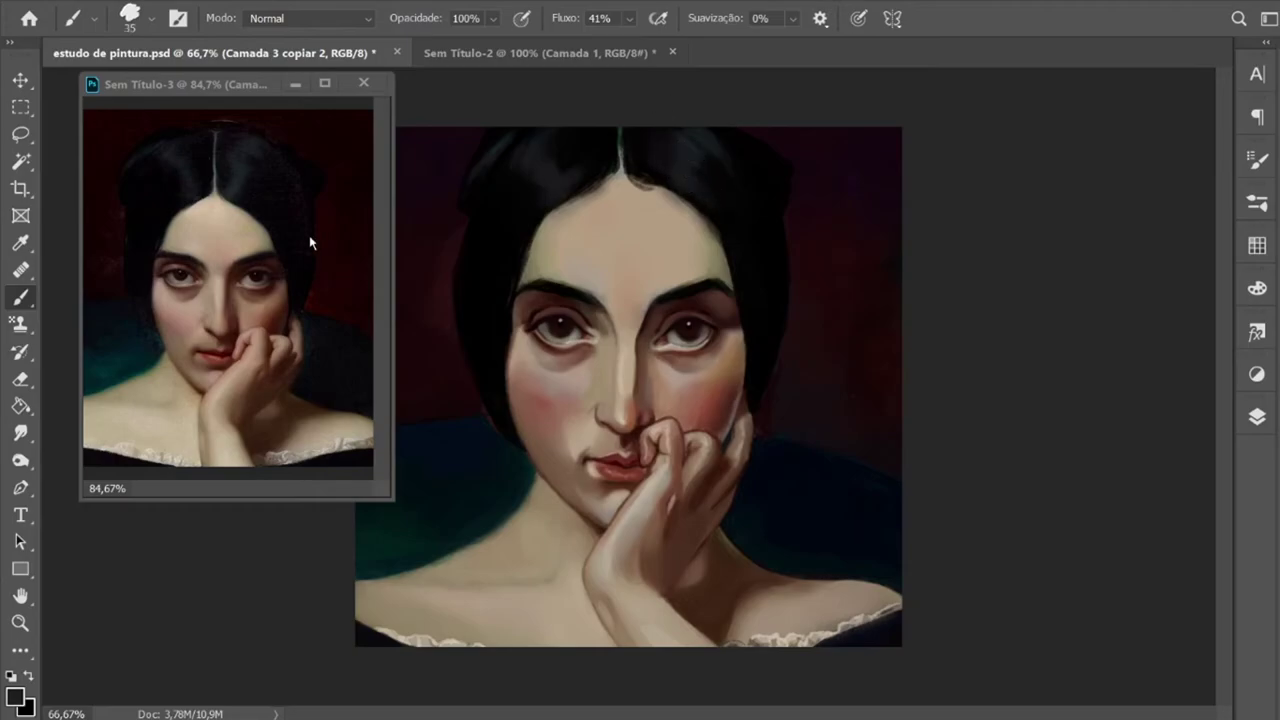
Step: Enlarge the brush to 60 px and load a darker red for the background
{"action": "left_click", "coordinate": [20, 243]}
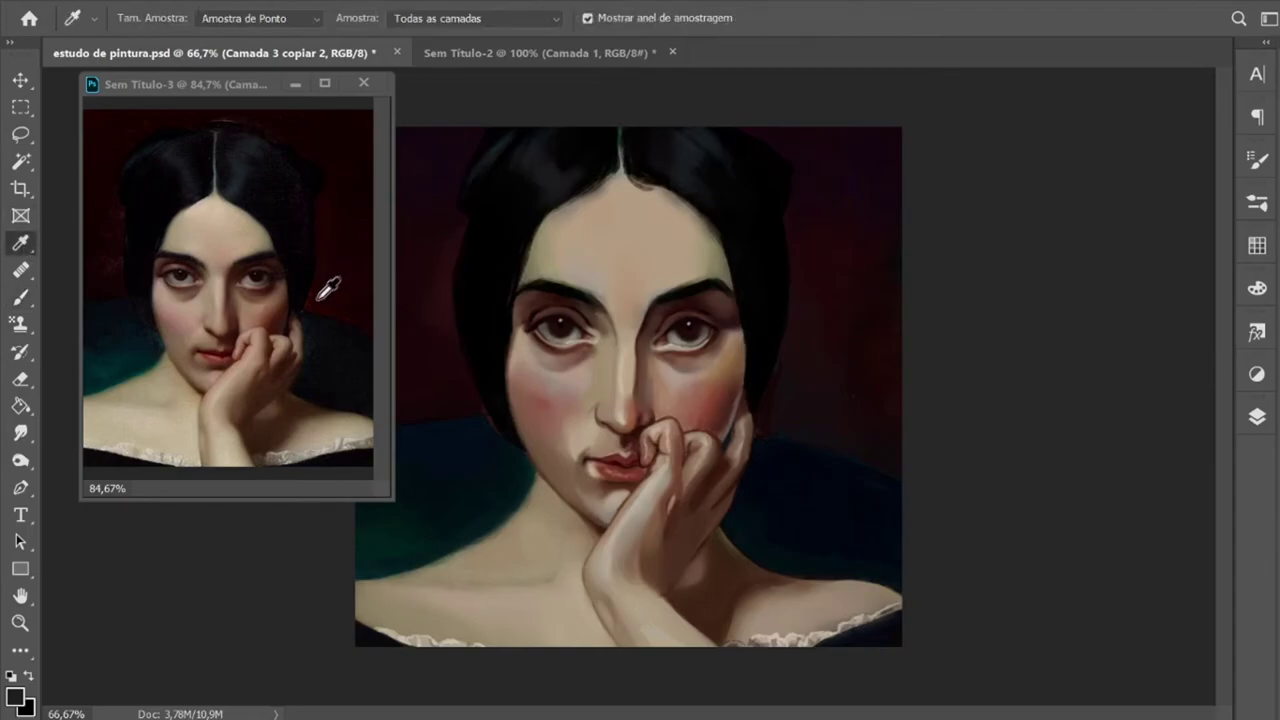
{"action": "left_click", "coordinate": [20, 297]}
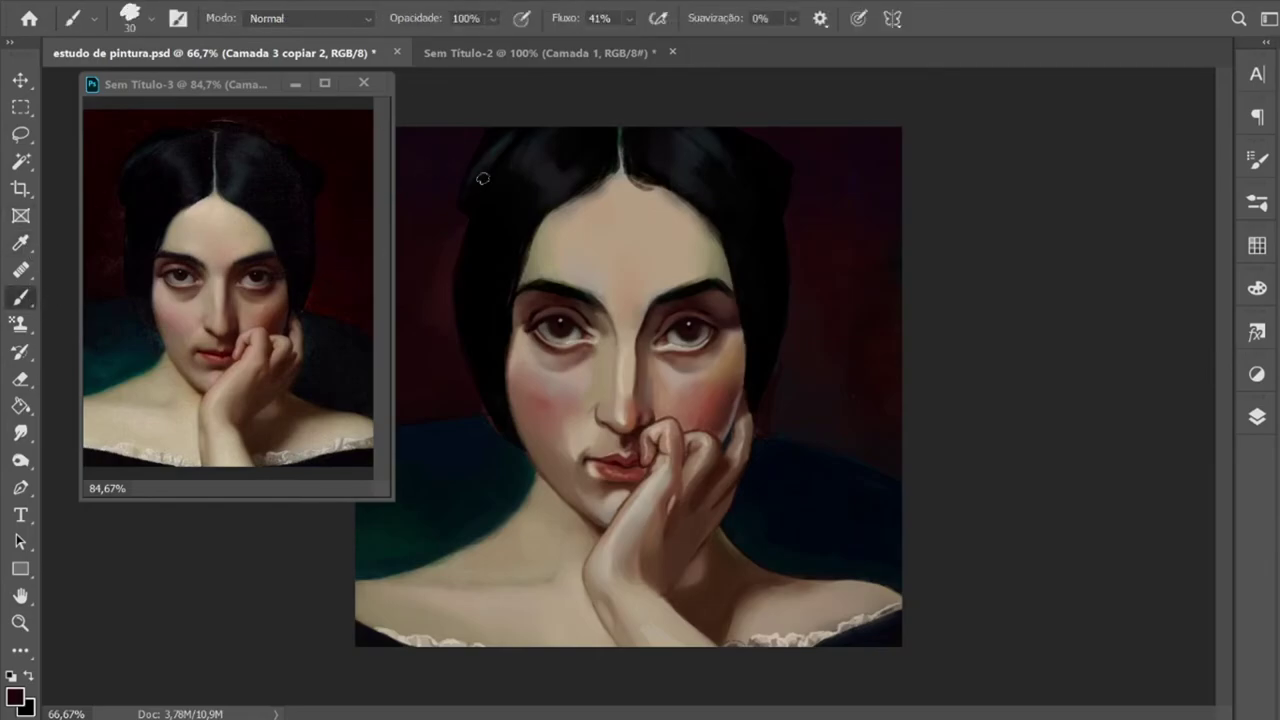
{"action": "key", "text": "bracketright"}
{"action": "key", "text": "bracketright"}
{"action": "left_click", "coordinate": [1257, 289]}
{"action": "left_click", "coordinate": [1090, 590]}
{"action": "left_click", "coordinate": [1196, 252]}
Step: Zoom out, shrink the brush and sample dark colours from the reference and painting
{"action": "key", "text": "ctrl+minus"}
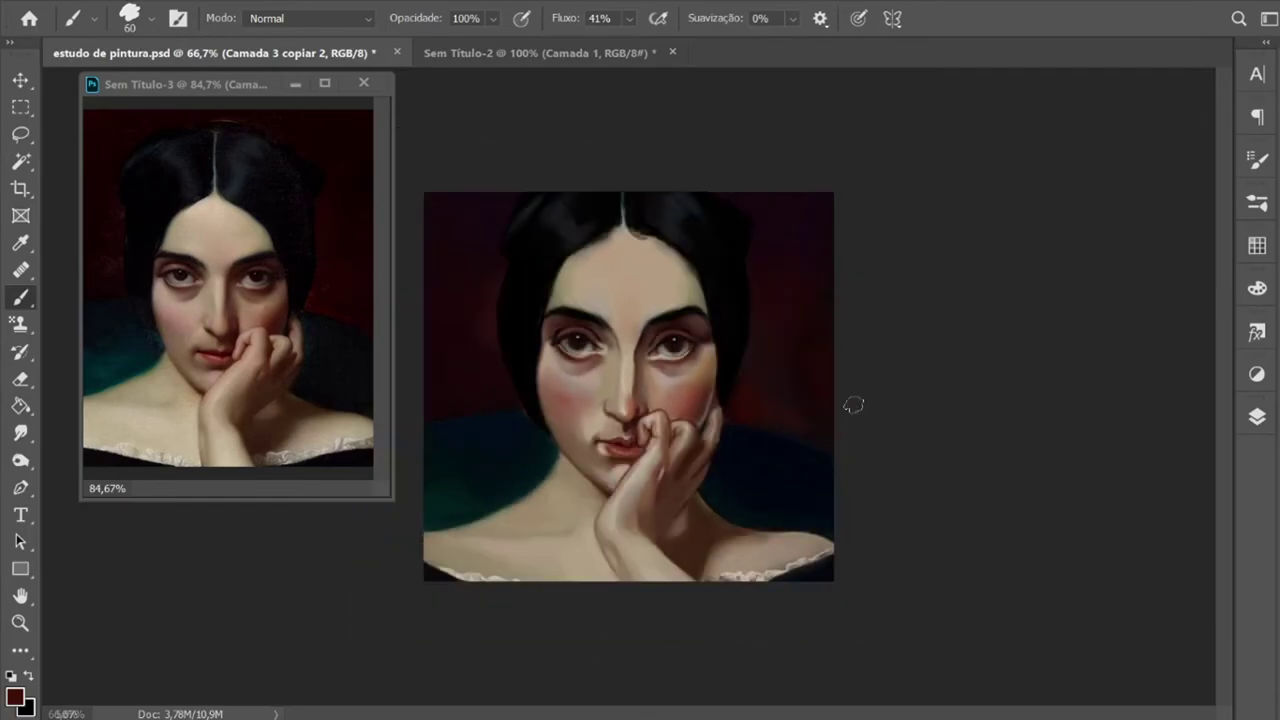
{"action": "key", "text": "i"}
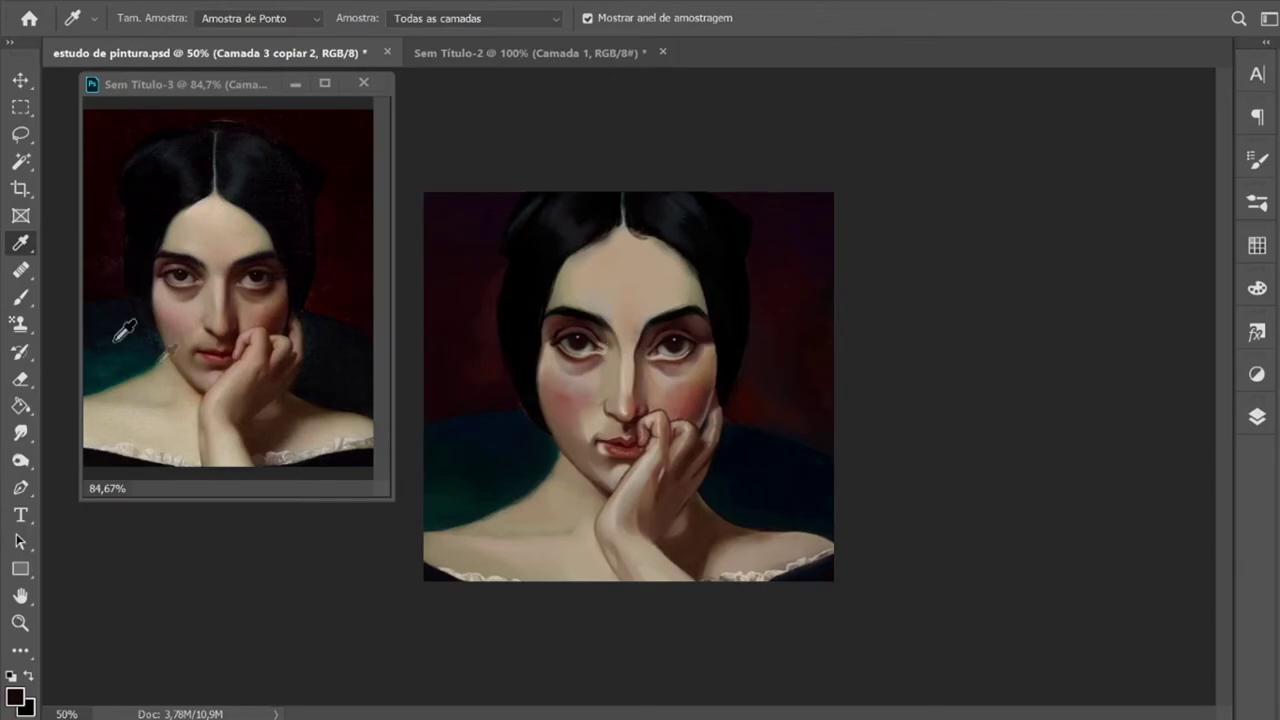
{"action": "left_click", "coordinate": [157, 365]}
{"action": "left_click", "coordinate": [21, 297]}
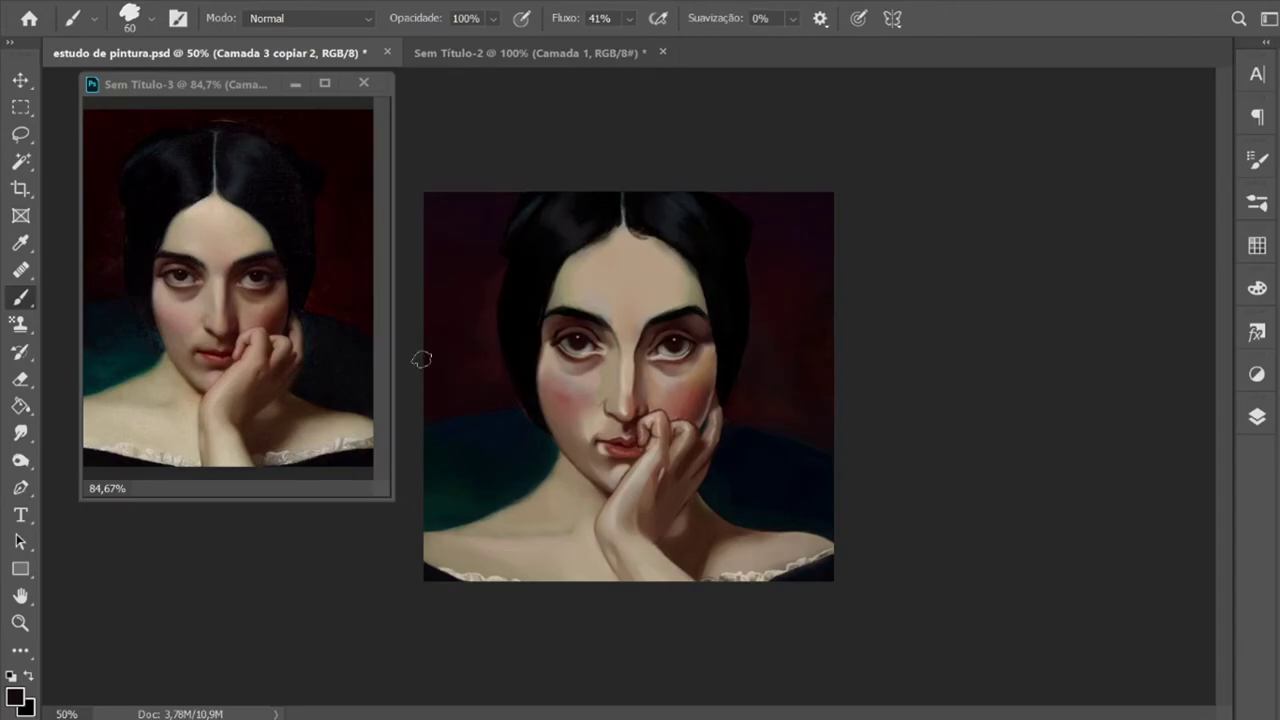
{"action": "key", "text": "bracketleft"}
{"action": "key", "text": "bracketleft"}
{"action": "key", "text": "bracketleft"}
{"action": "key", "text": "bracketleft"}
{"action": "key", "text": "i"}
{"action": "left_click", "coordinate": [523, 422]}
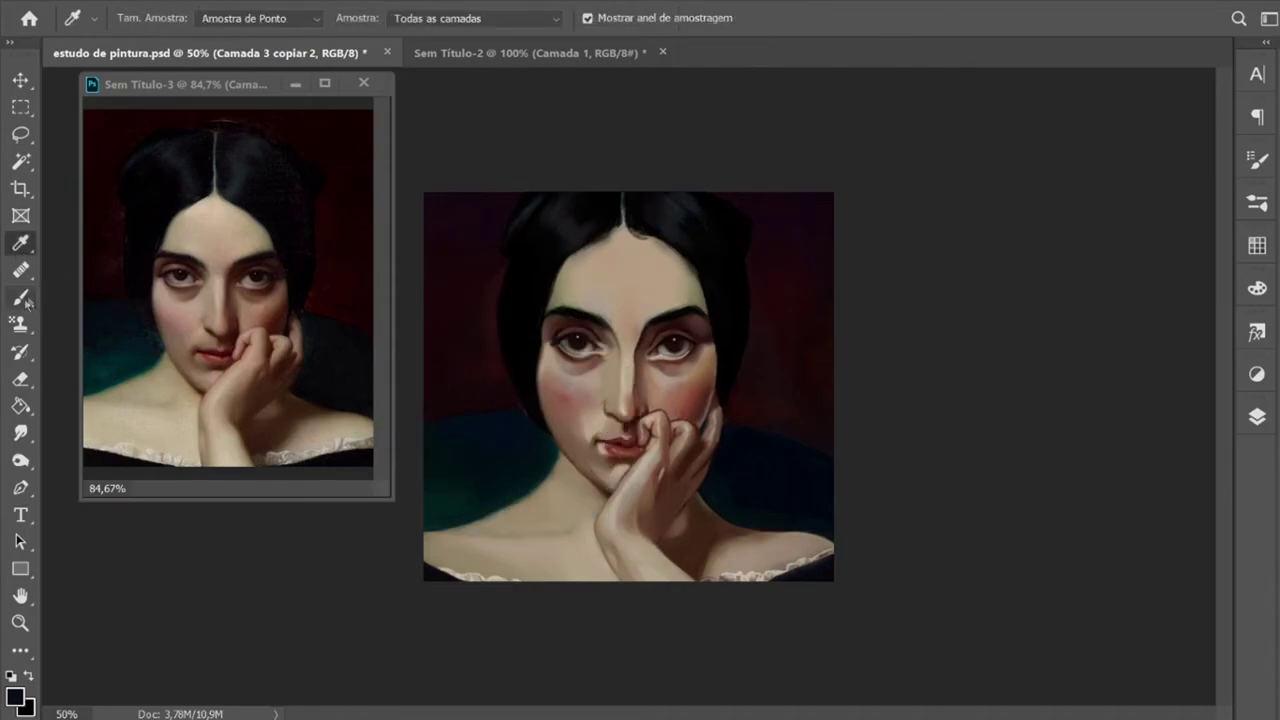
{"action": "key", "text": "b"}
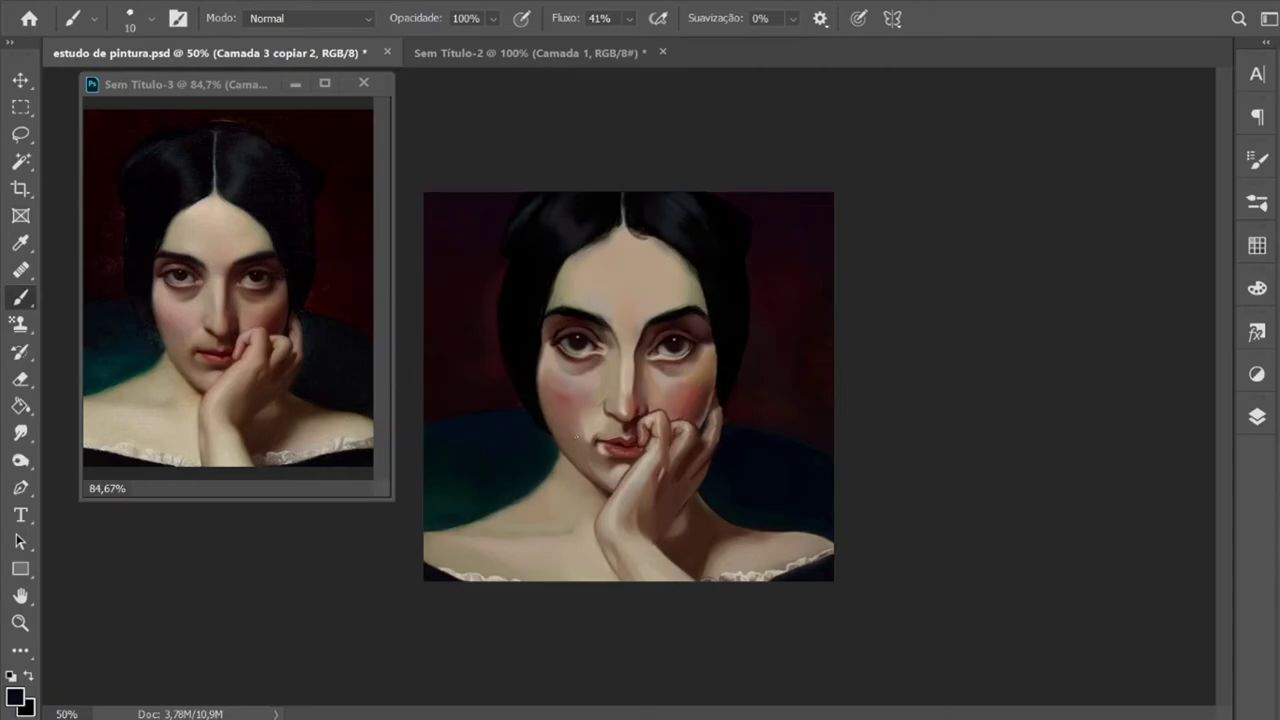
Step: Zoom the portrait to 100% and show the brush preset folders in the Brushes panel
{"action": "key", "text": "ctrl+plus"}
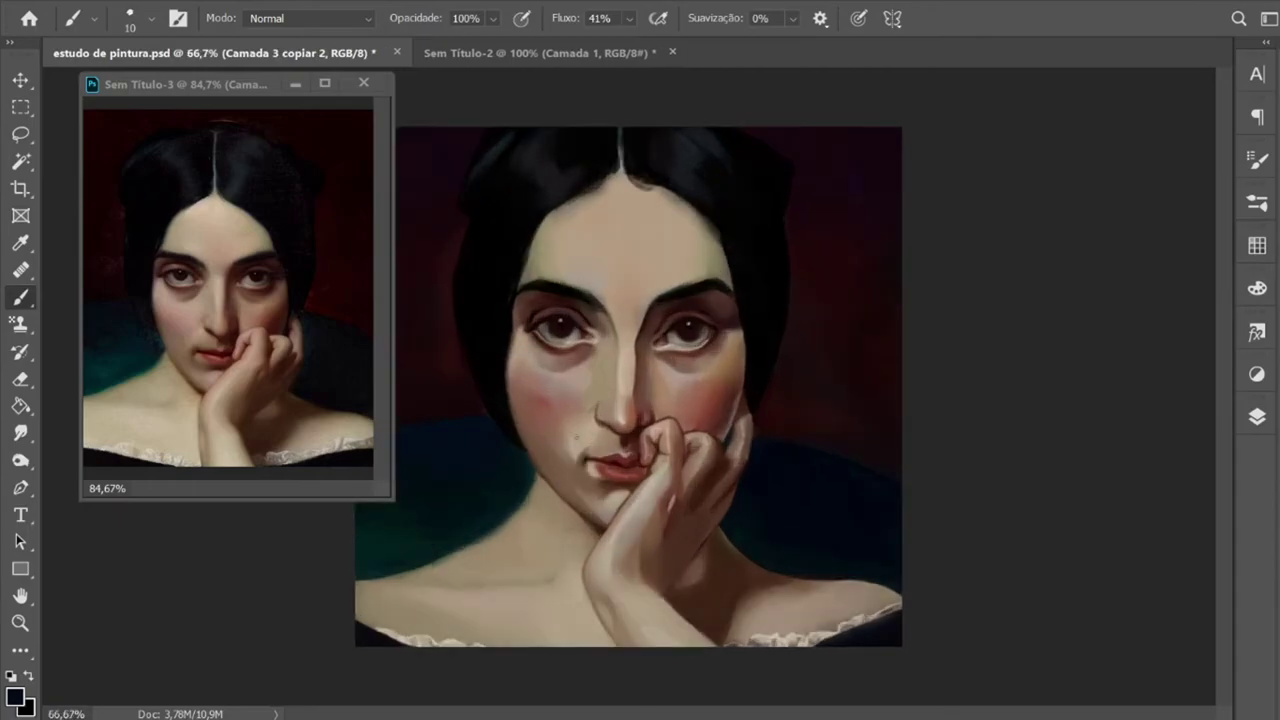
{"action": "key", "text": "ctrl+plus"}
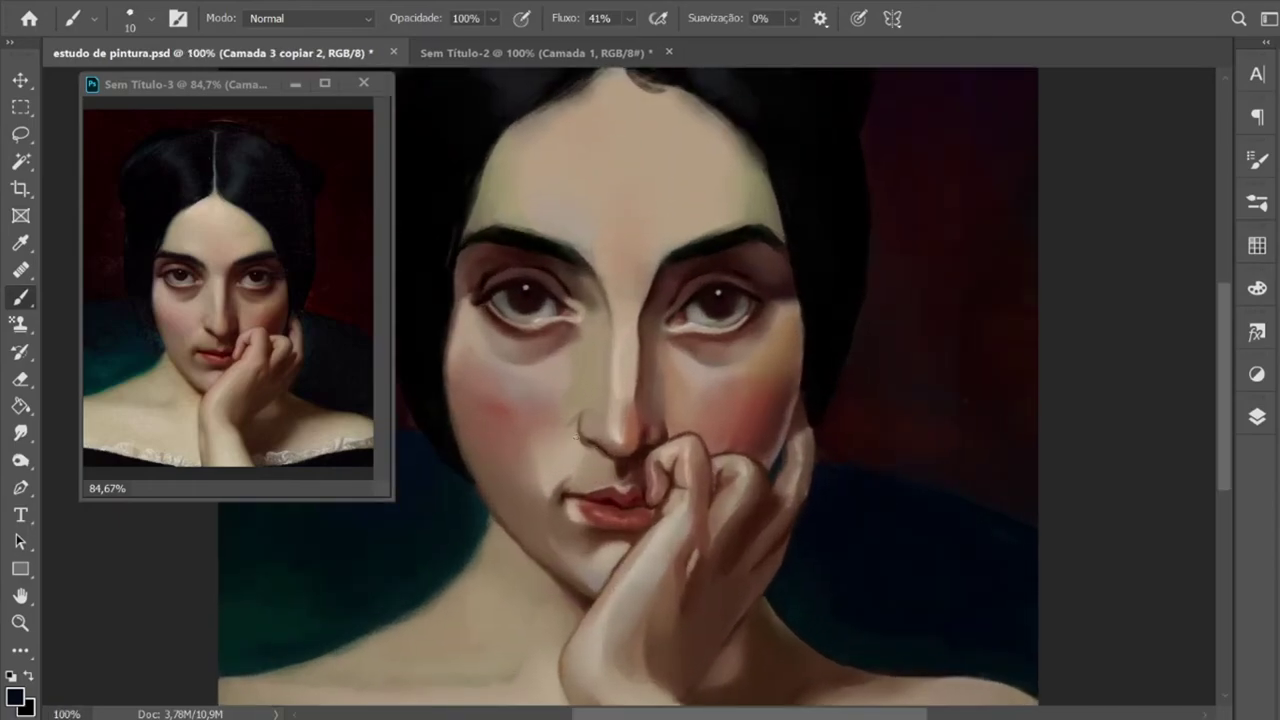
{"action": "left_click", "coordinate": [1257, 202]}
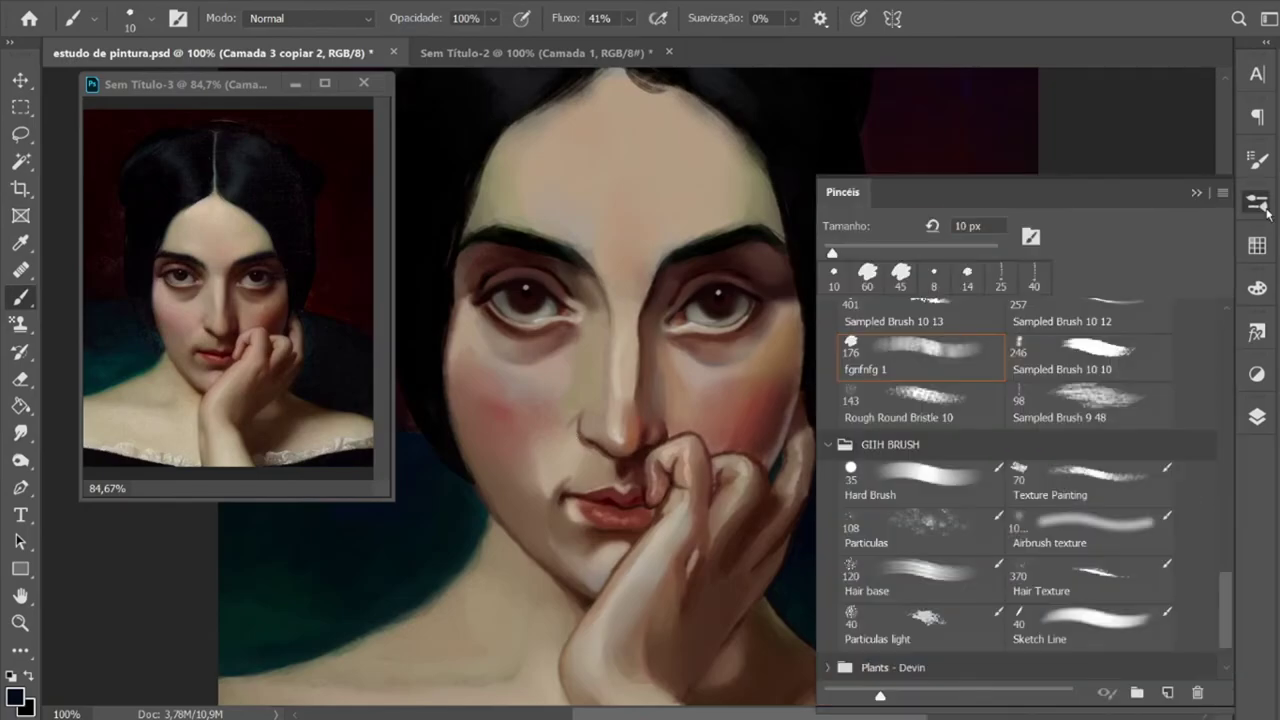
{"action": "left_click_drag", "start_coordinate": [1230, 598], "coordinate": [1226, 320]}
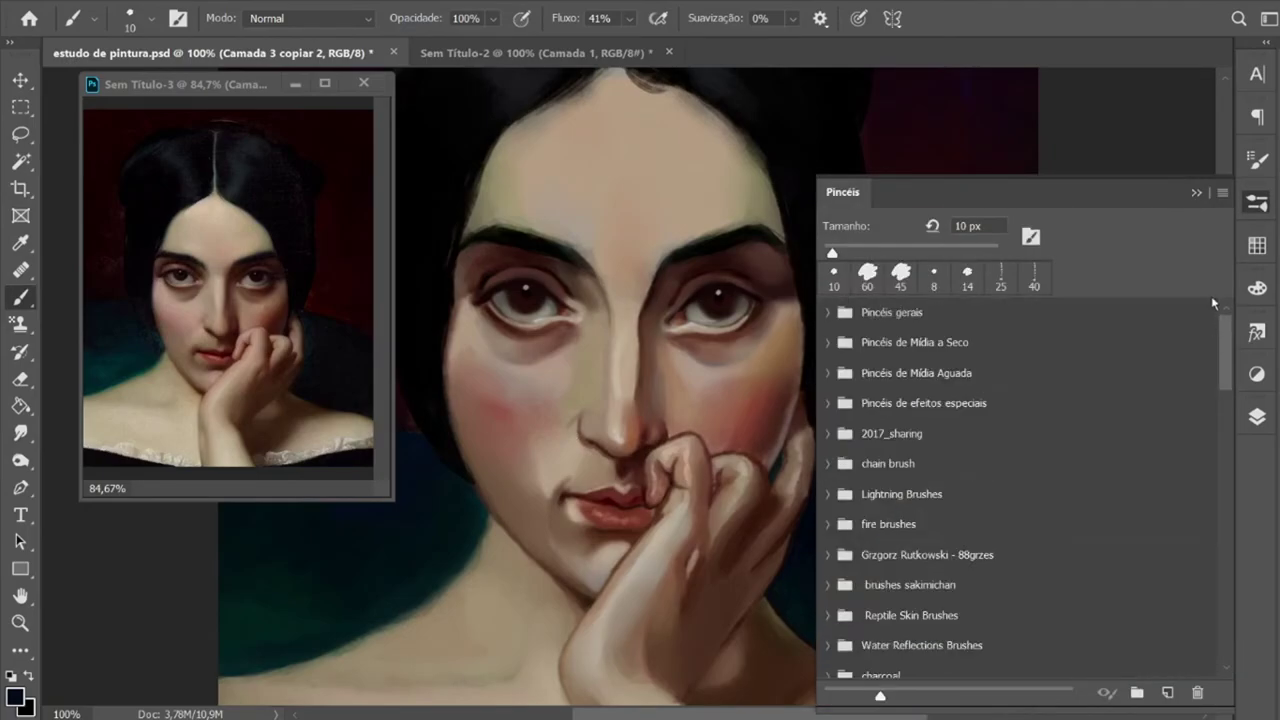
Step: Pick a round brush from Pincéis gerais and a near-white cream paint colour
{"action": "left_click", "coordinate": [827, 312]}
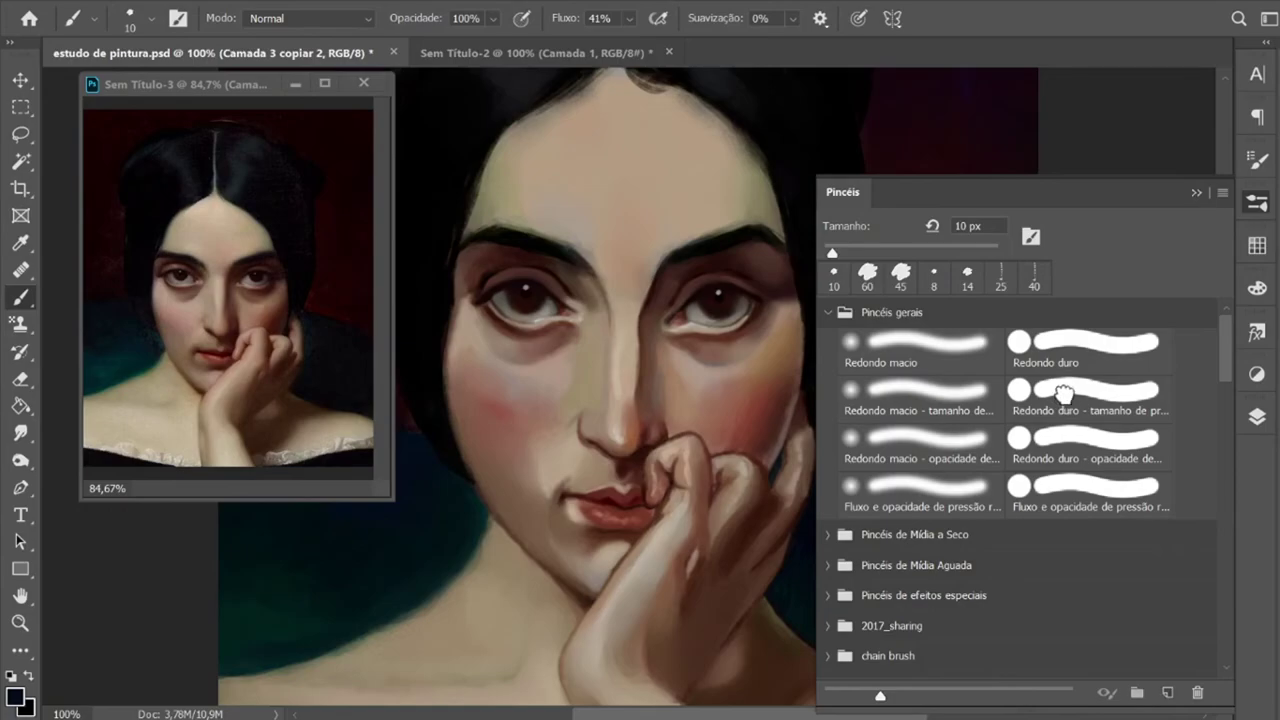
{"action": "left_click", "coordinate": [1199, 194]}
{"action": "left_click", "coordinate": [1257, 288]}
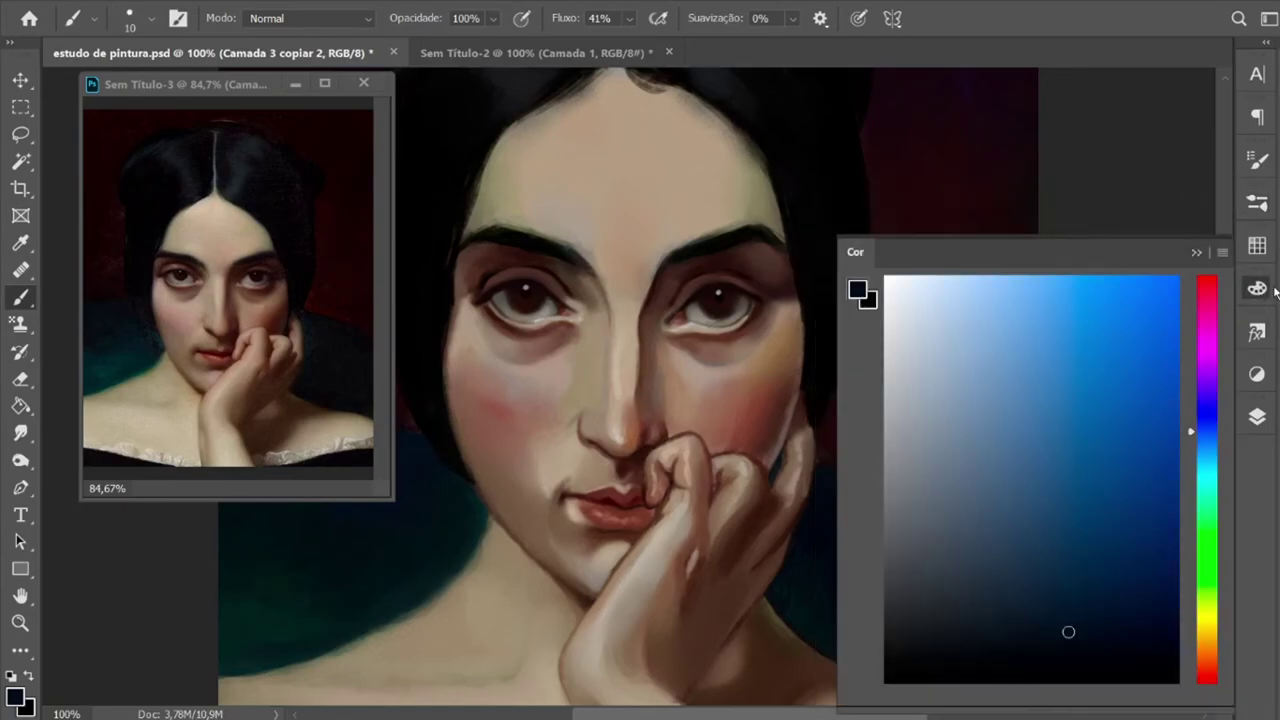
{"action": "left_click", "coordinate": [904, 288]}
{"action": "left_click", "coordinate": [1207, 620]}
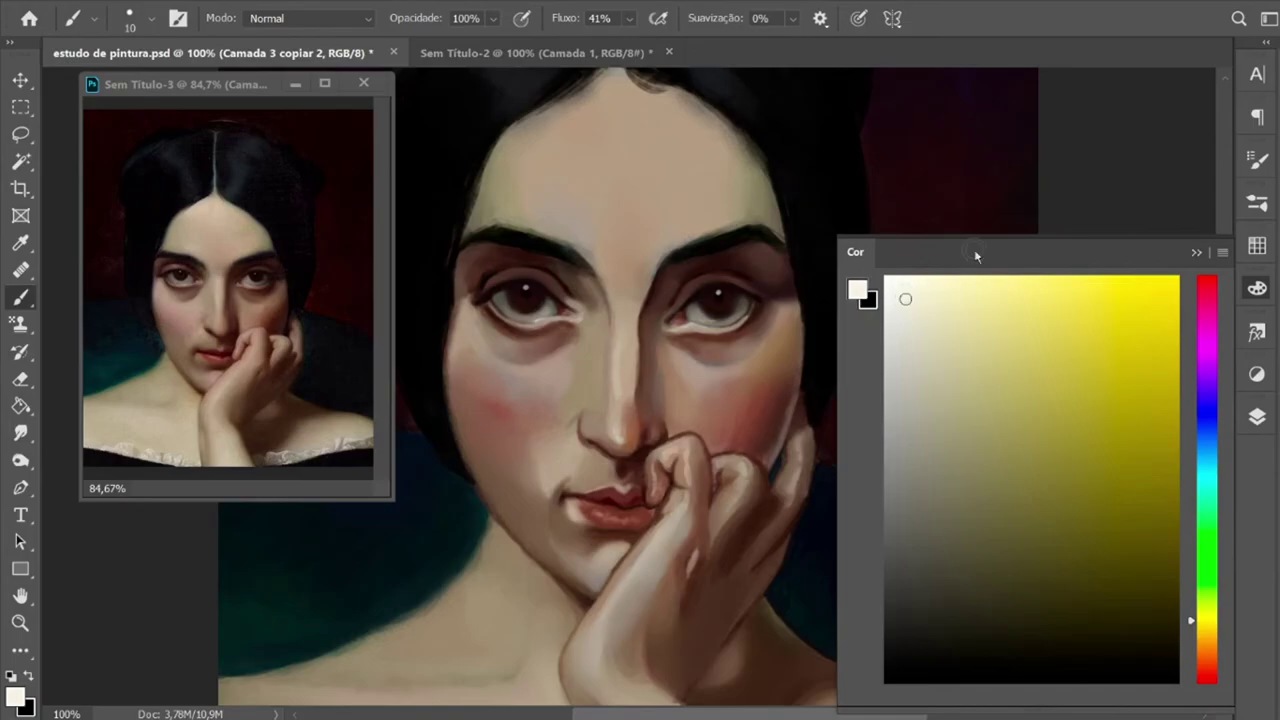
{"action": "left_click", "coordinate": [1197, 253]}
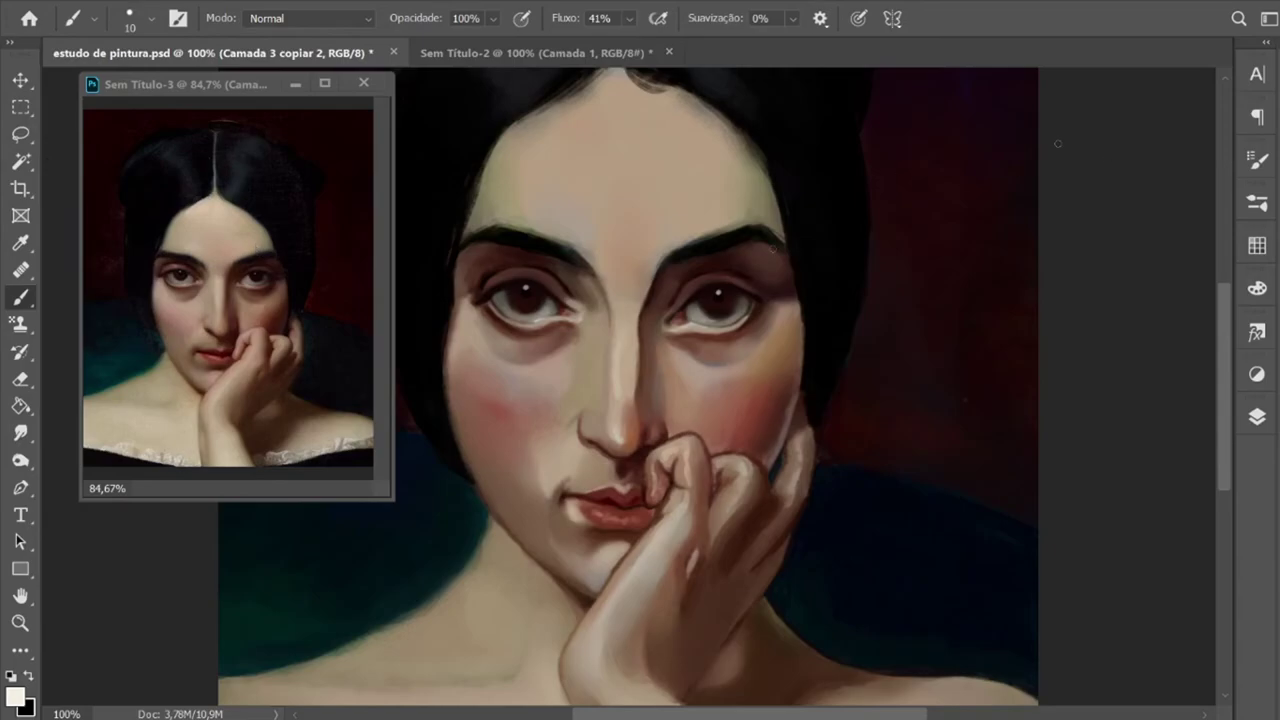
Step: Paint cream eye highlights with a smaller airbrushed brush, then zoom out to 33.3%
{"action": "key", "text": "bracketleft"}
{"action": "left_click", "coordinate": [658, 18]}
{"action": "key", "text": "ctrl+minus"}
{"action": "key", "text": "ctrl+plus"}
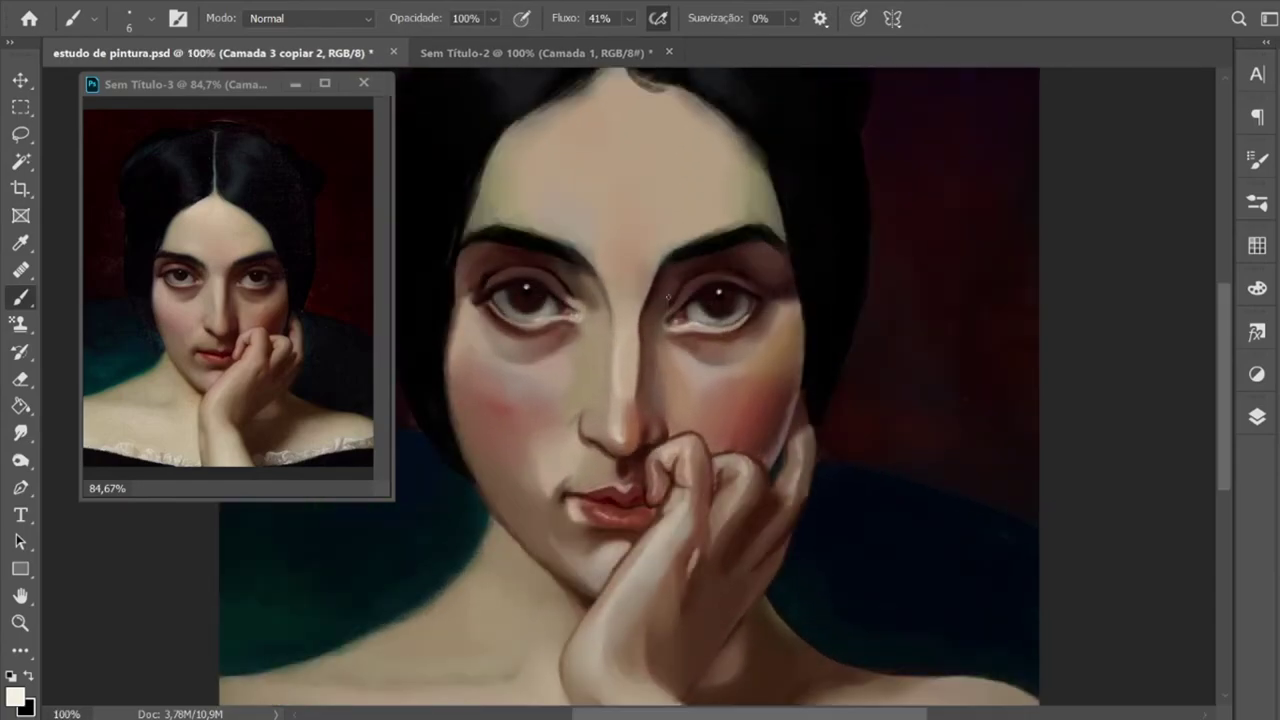
{"action": "key", "text": "ctrl+minus"}
{"action": "key", "text": "ctrl+minus"}
{"action": "key", "text": "ctrl+minus"}
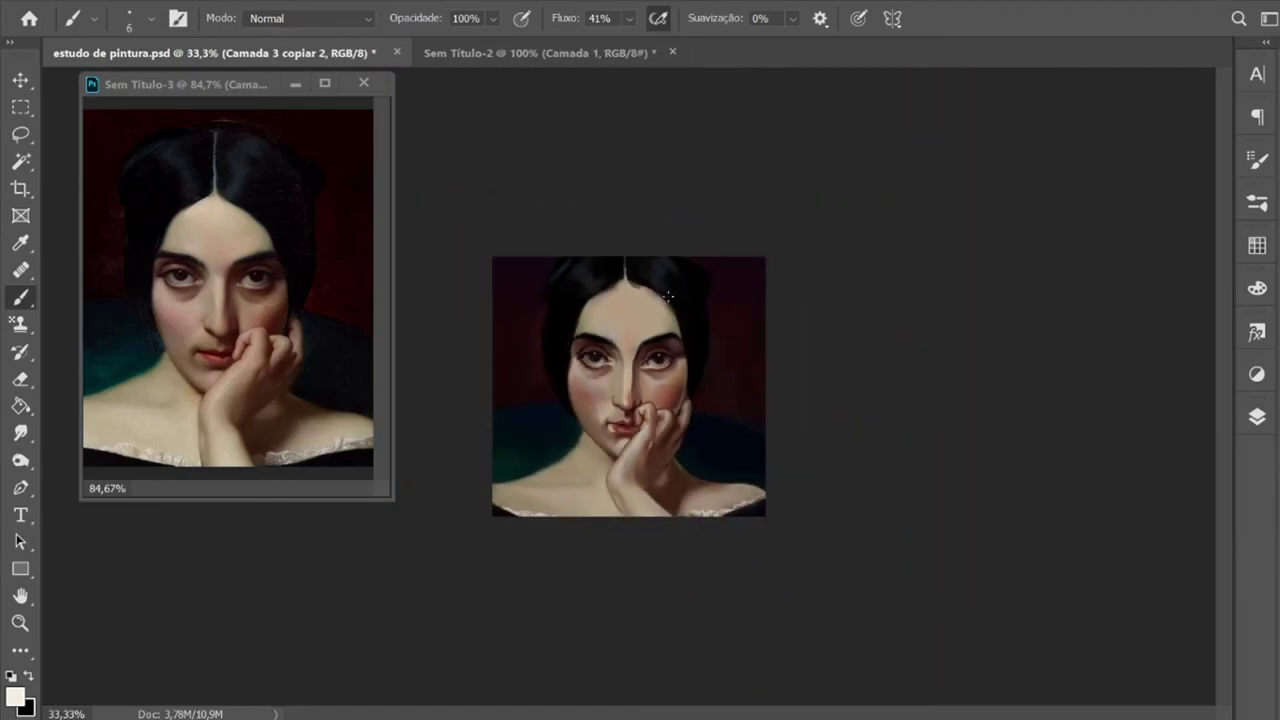
Step: Undo the stray light stroke beside the hand and pick a new brush preset
{"action": "key", "text": "ctrl+plus"}
{"action": "key", "text": "ctrl+plus"}
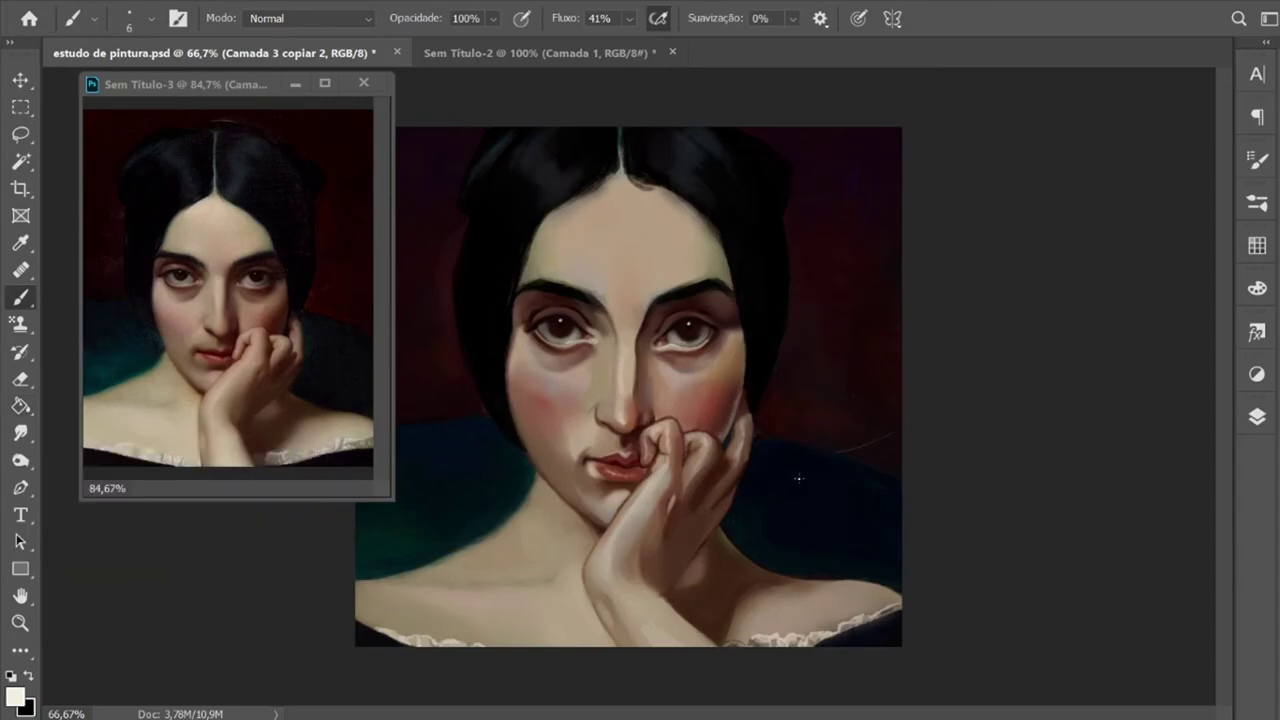
{"action": "key", "text": "ctrl+z"}
{"action": "key", "text": "i"}
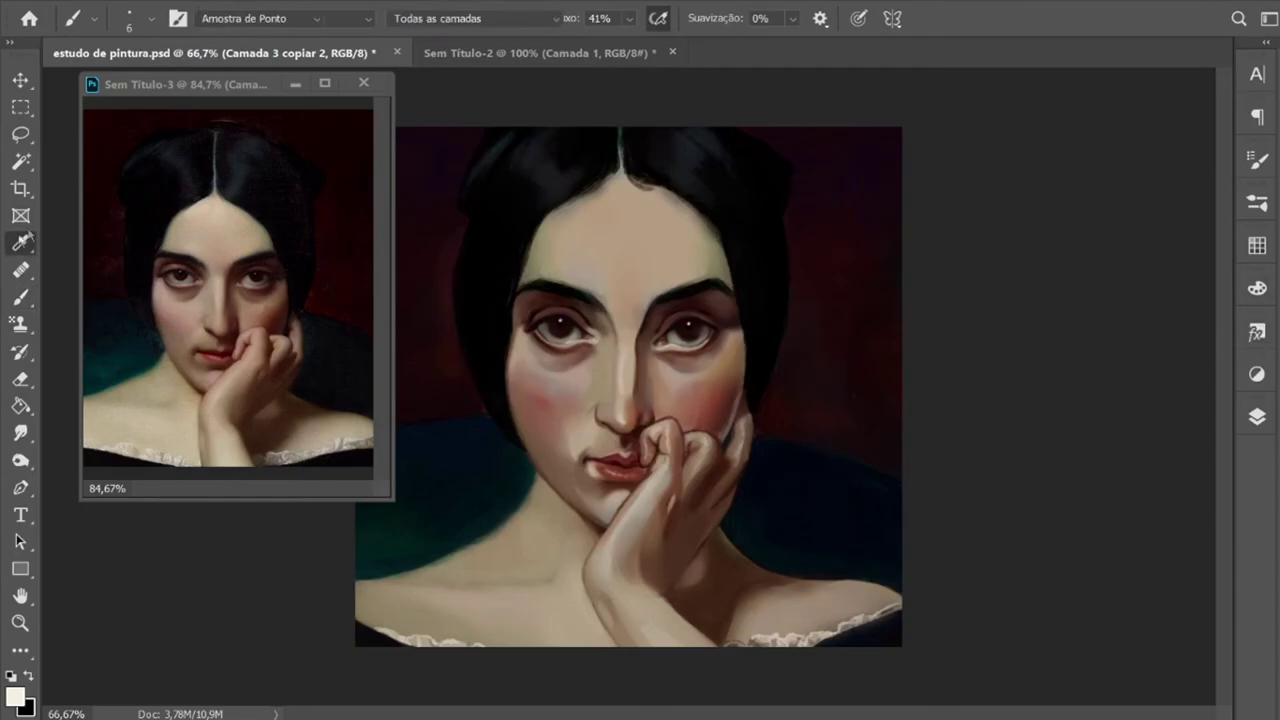
{"action": "left_click", "coordinate": [1246, 212]}
{"action": "left_click", "coordinate": [945, 292]}
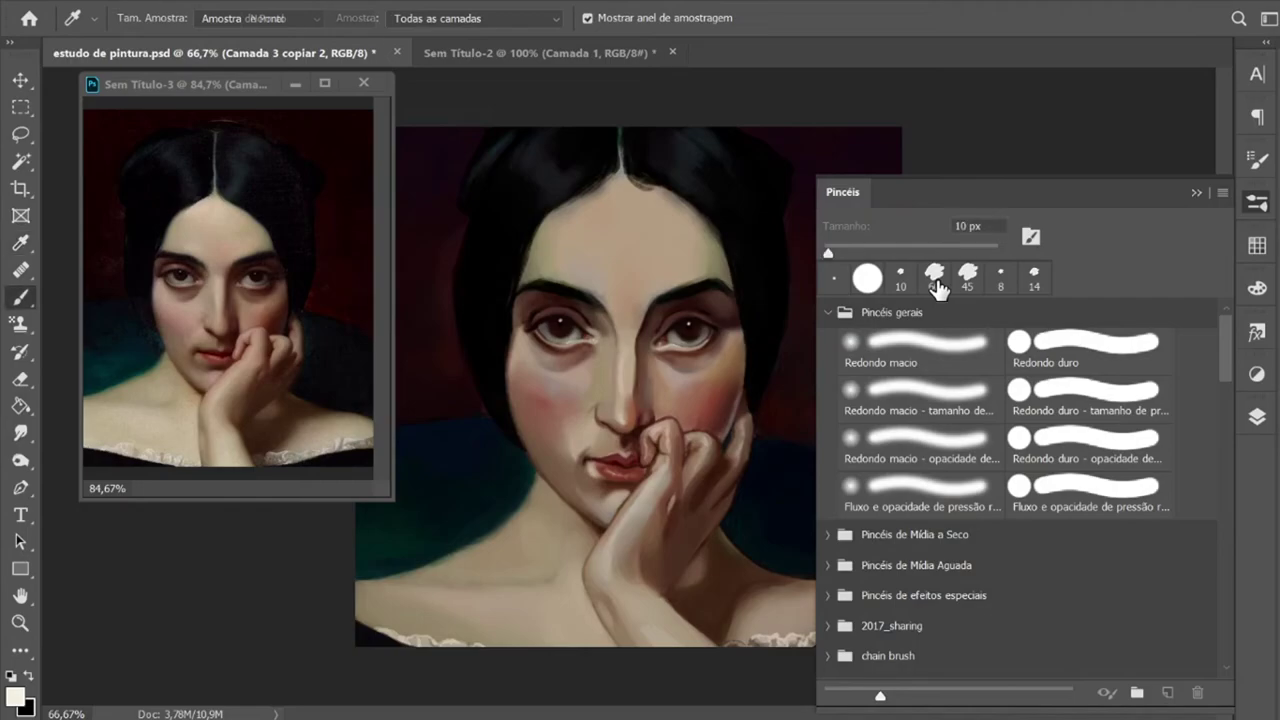
Step: Shrink the brush, sample the forehead skin tan, make black active and enable pressure for size
{"action": "key", "text": "bracketleft"}
{"action": "key", "text": "bracketleft"}
{"action": "key", "text": "bracketleft"}
{"action": "key", "text": "bracketleft"}
{"action": "key", "text": "bracketleft"}
{"action": "key", "text": "bracketleft"}
{"action": "key", "text": "bracketleft"}
{"action": "key", "text": "bracketleft"}
{"action": "left_click", "coordinate": [655, 190], "text": "alt"}
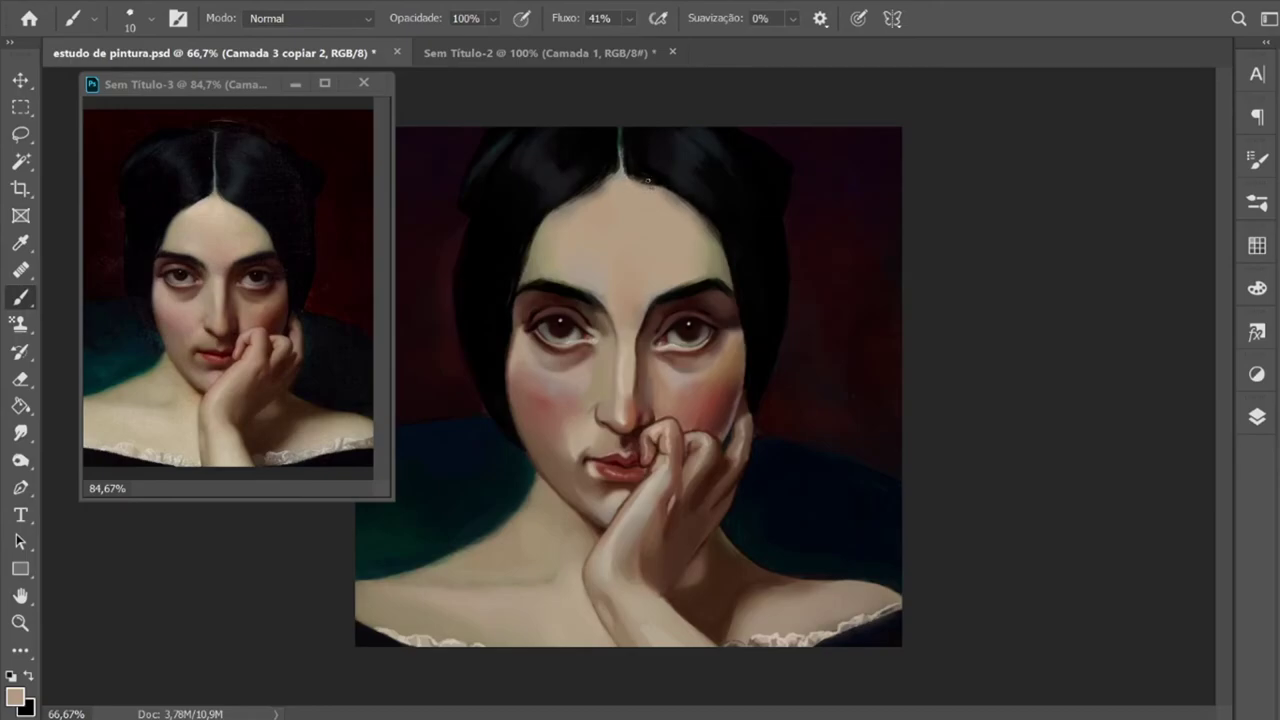
{"action": "left_click", "coordinate": [31, 676]}
{"action": "left_click", "coordinate": [858, 18]}
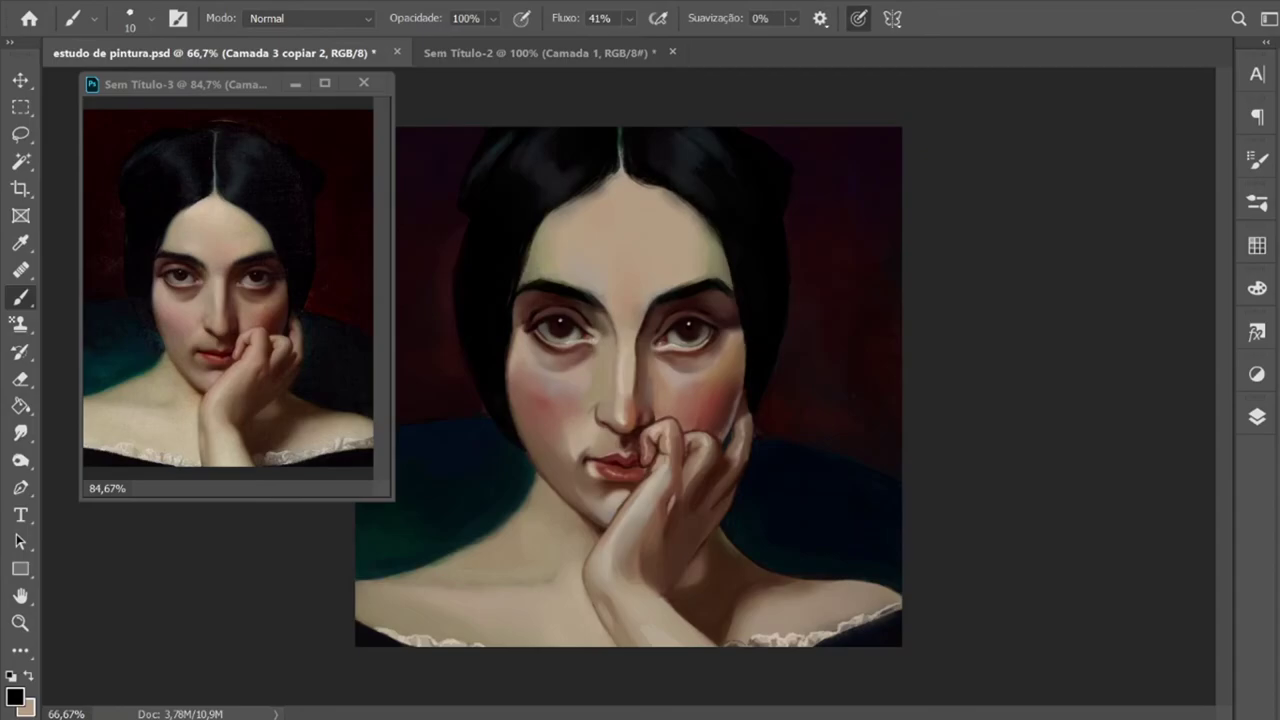
Step: Save estudo de pintura.psd and dock the Sem Título-3 reference as a tab beside it
{"action": "left_click", "coordinate": [30, 3]}
{"action": "left_click", "coordinate": [62, 189]}
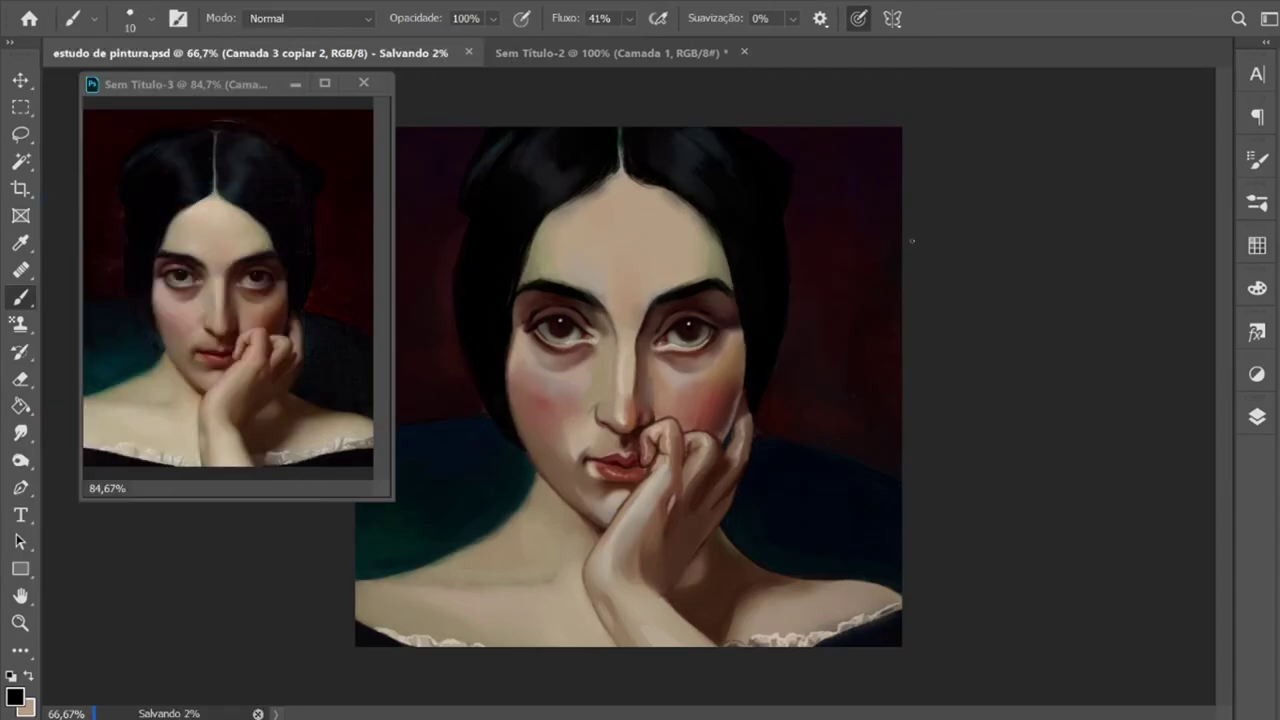
{"action": "left_click", "coordinate": [20, 622]}
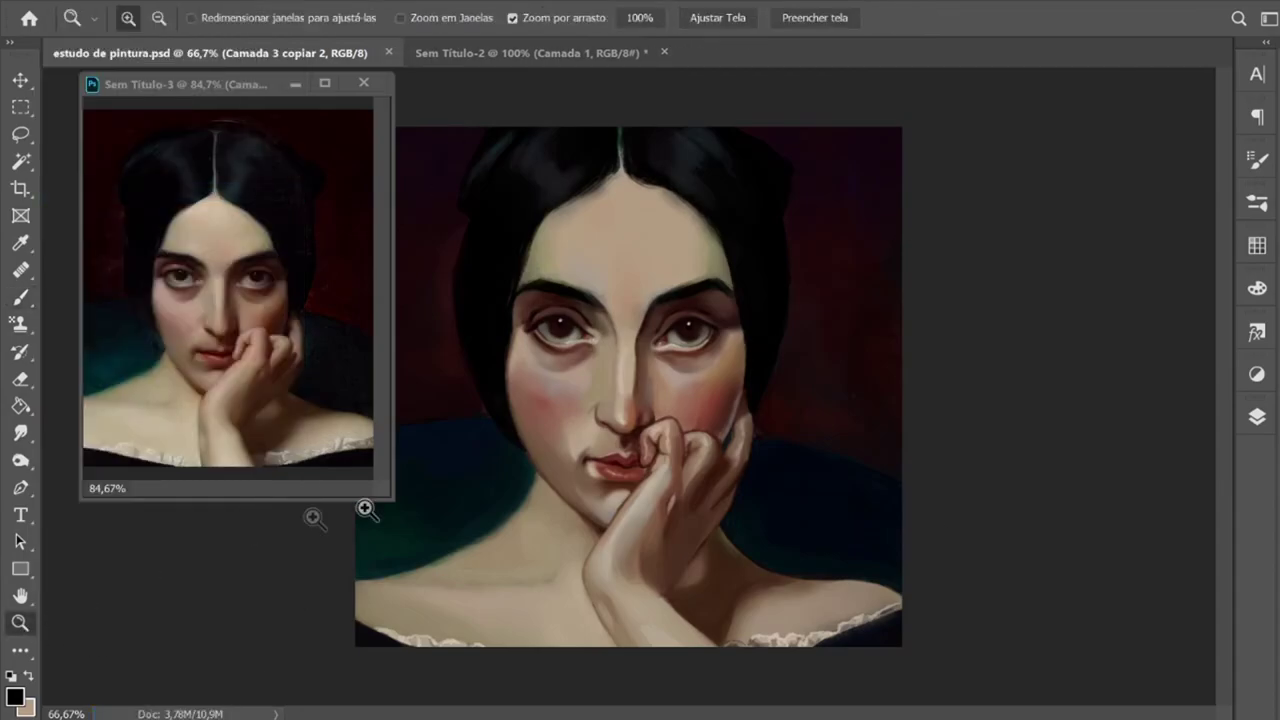
{"action": "mouse_move", "coordinate": [626, 349]}
{"action": "left_mouse_down"}
{"action": "mouse_move", "coordinate": [565, 372]}
{"action": "mouse_move", "coordinate": [608, 348]}
{"action": "left_mouse_up"}
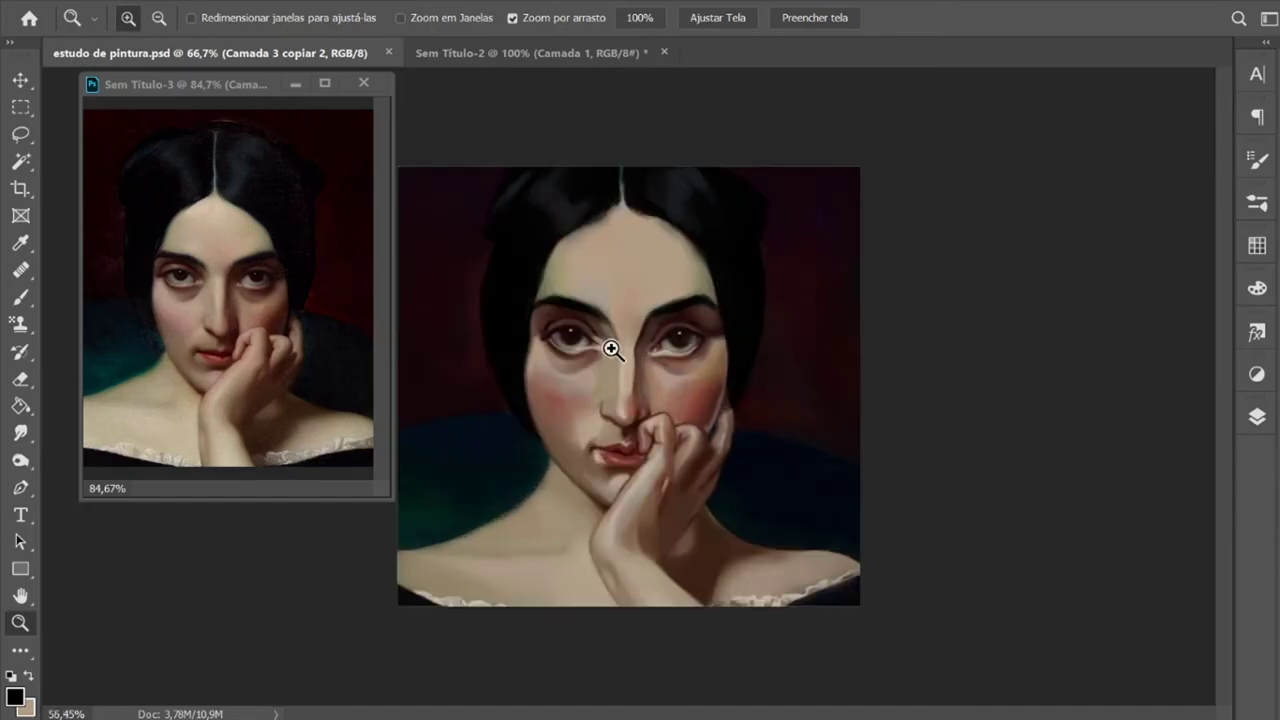
{"action": "left_click_drag", "start_coordinate": [227, 86], "coordinate": [583, 52]}
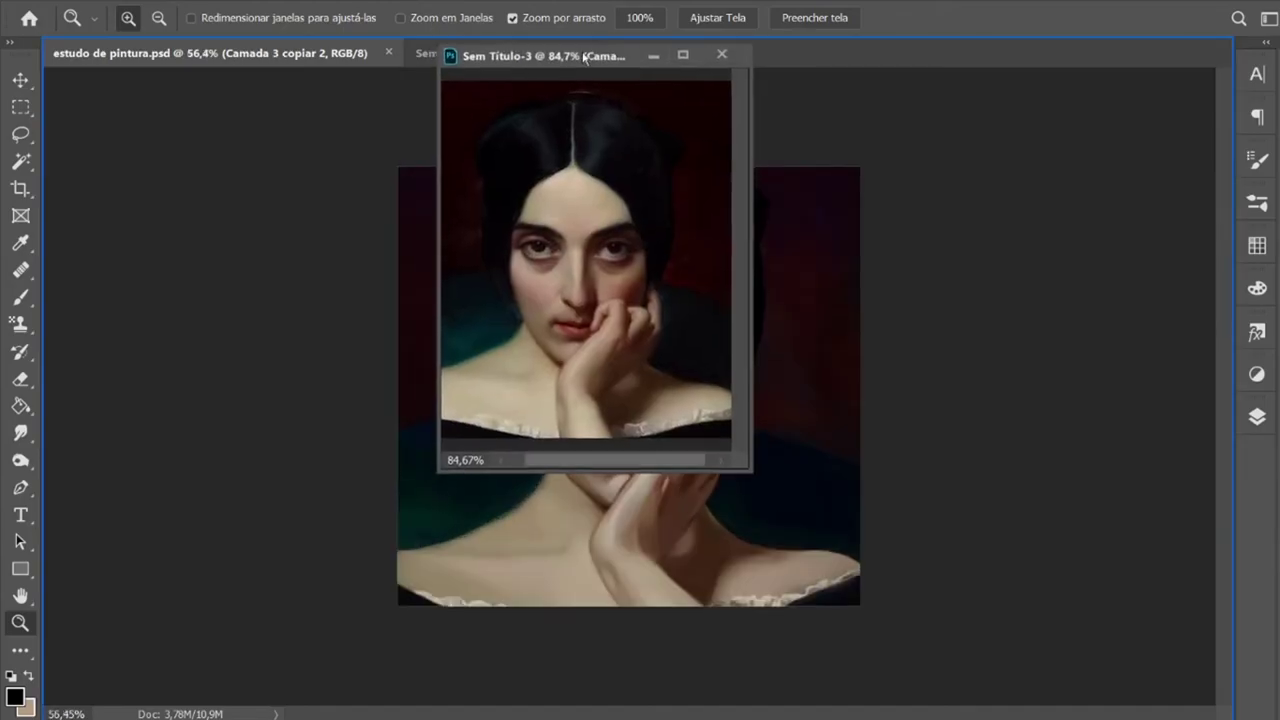
{"action": "left_click", "coordinate": [265, 57]}
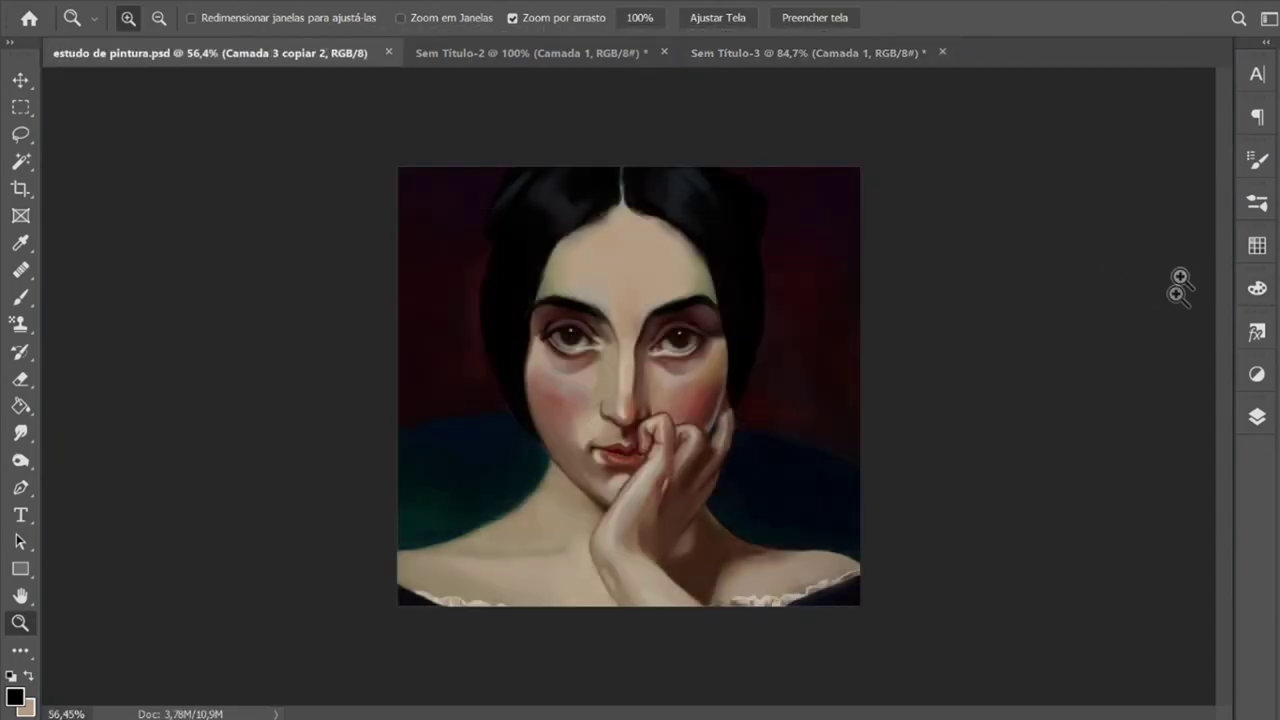
{"action": "left_click", "coordinate": [1254, 376]}
Step: Toggle Camada 3 copiar 2's visibility to compare it with the layer below
{"action": "left_click", "coordinate": [1259, 418]}
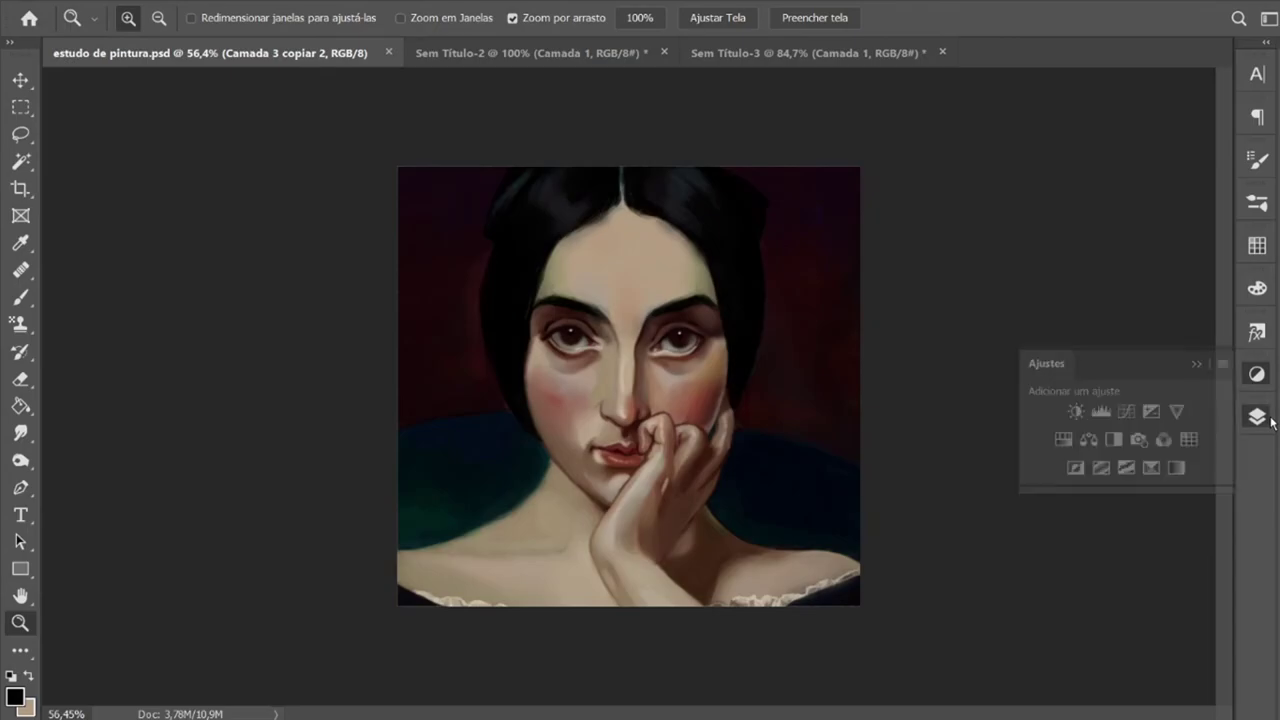
{"action": "right_click", "coordinate": [1047, 498]}
{"action": "left_click", "coordinate": [1025, 510]}
{"action": "left_click", "coordinate": [938, 500]}
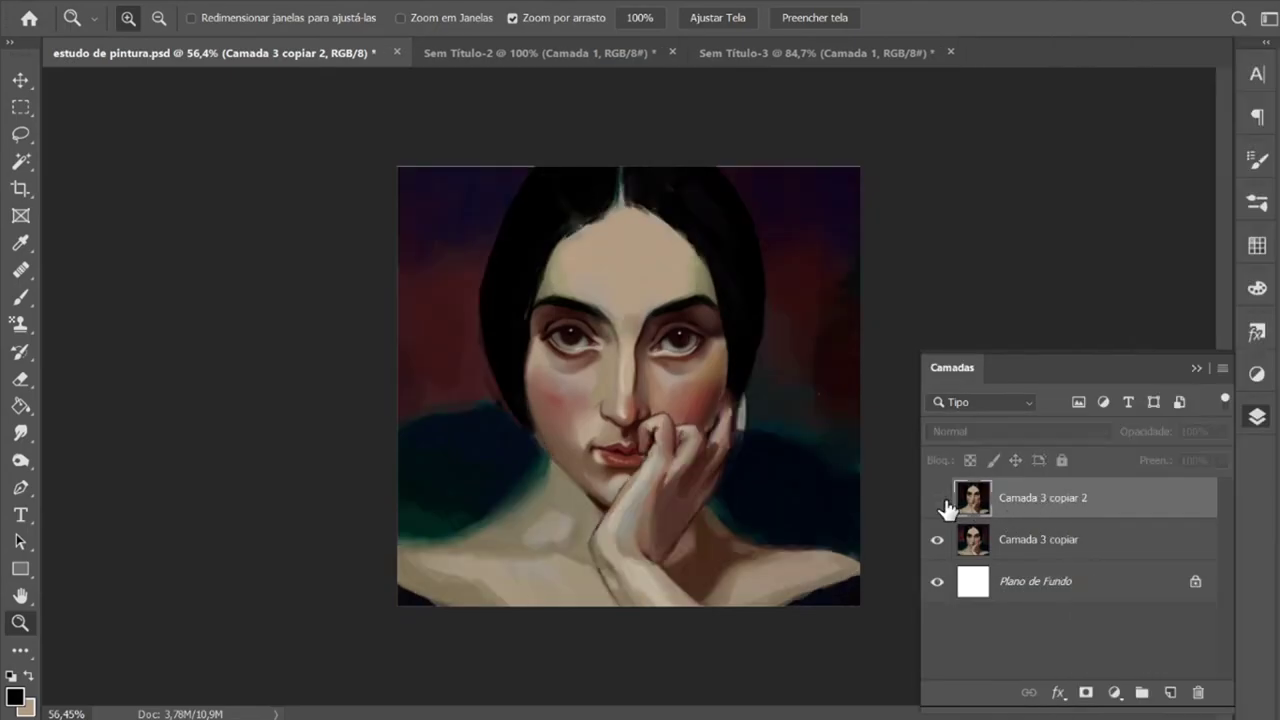
{"action": "left_click", "coordinate": [940, 500]}
{"action": "left_click", "coordinate": [940, 500]}
{"action": "left_click", "coordinate": [940, 500]}
Step: Merge Camada 3 copiar 2 down into Camada 3 copiar and save the painting
{"action": "right_click", "coordinate": [1038, 505]}
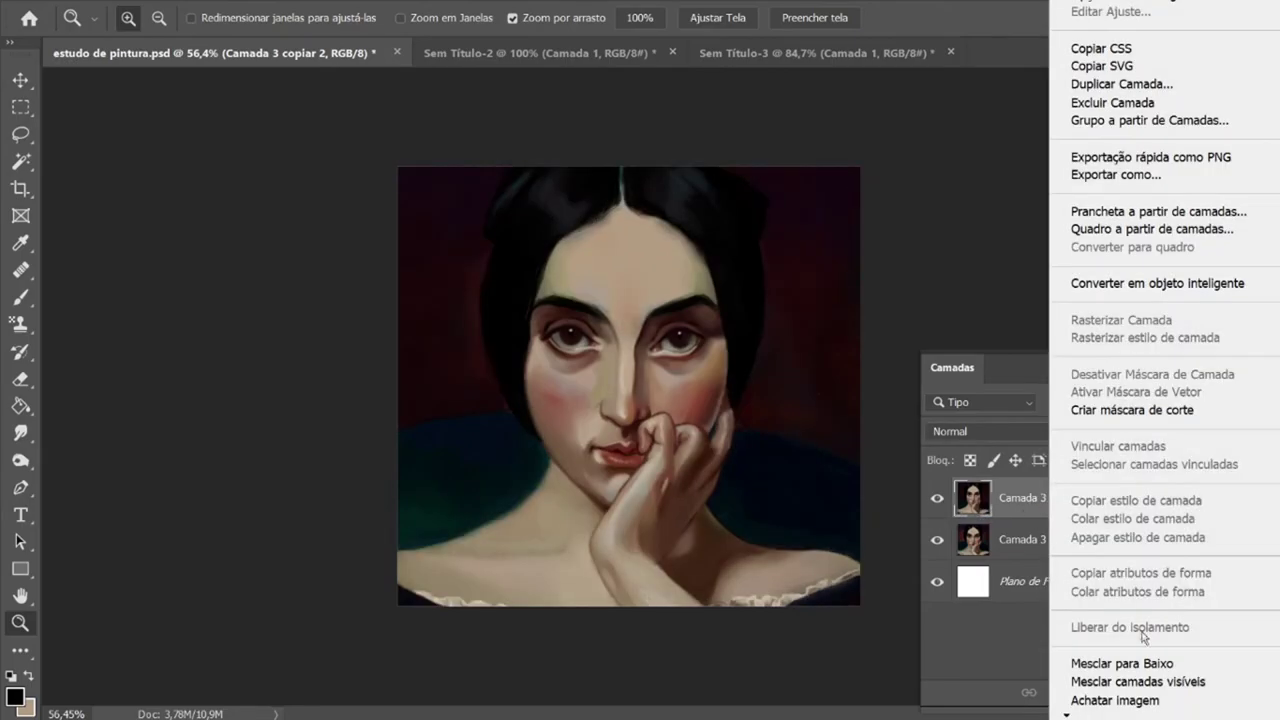
{"action": "left_click", "coordinate": [1130, 664]}
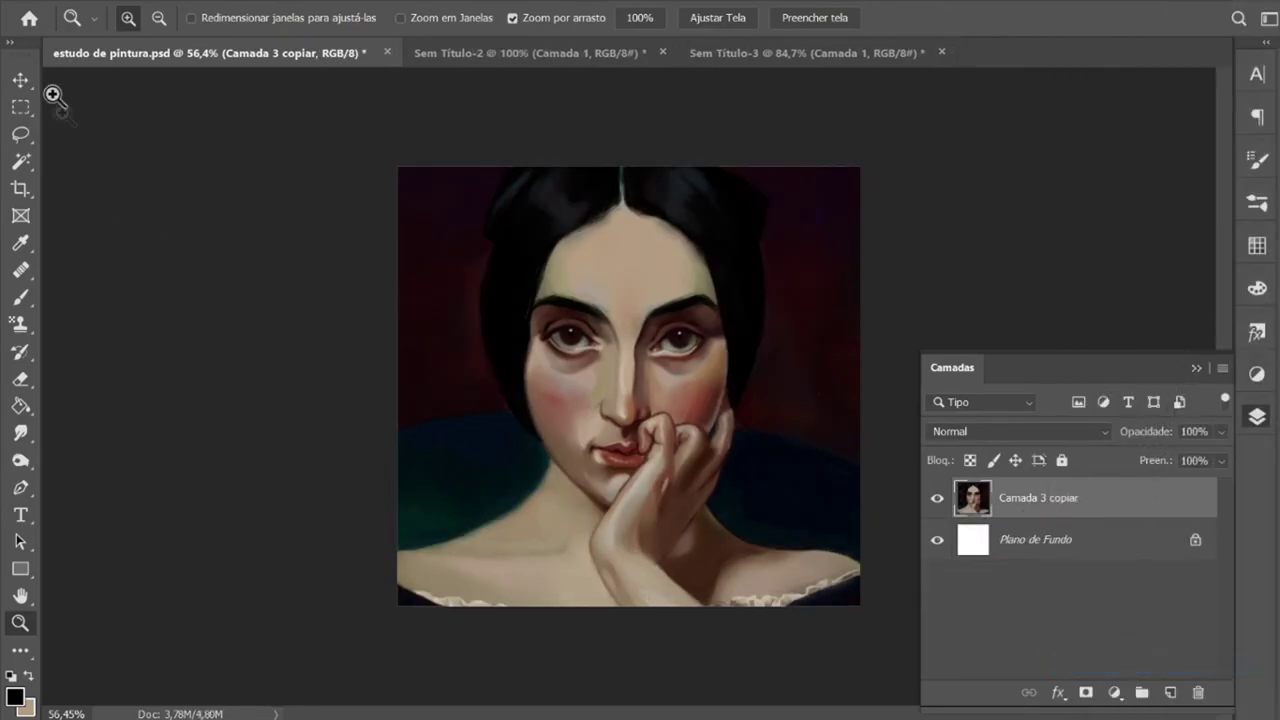
{"action": "left_click", "coordinate": [125, 193]}
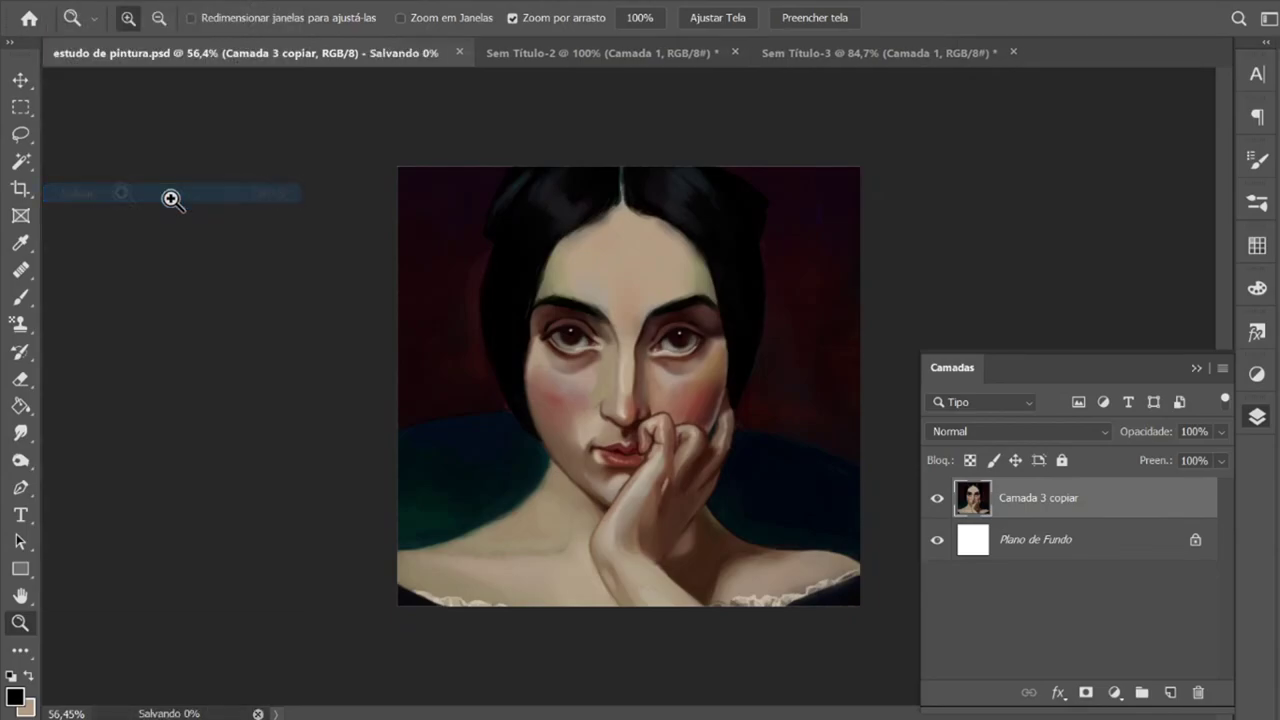
{"action": "left_click", "coordinate": [1257, 373]}
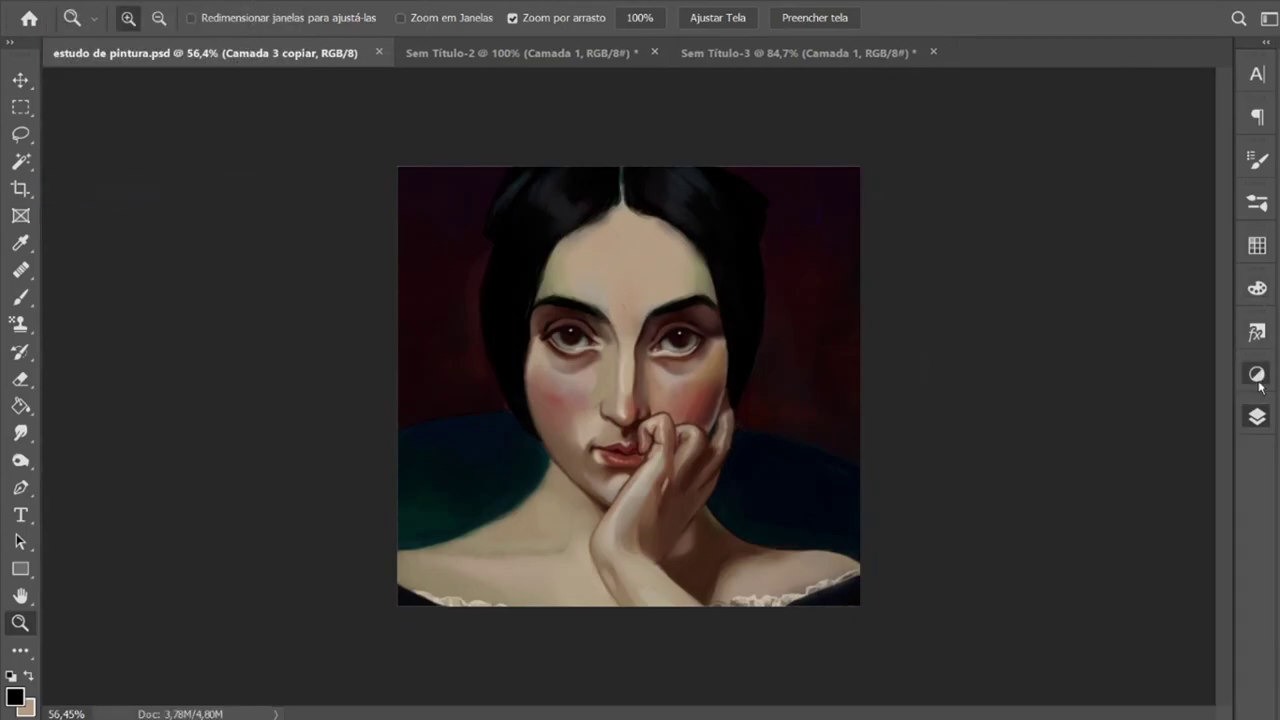
Step: Add a Curves adjustment layer and set initial dark and light curve points
{"action": "left_click", "coordinate": [1126, 411]}
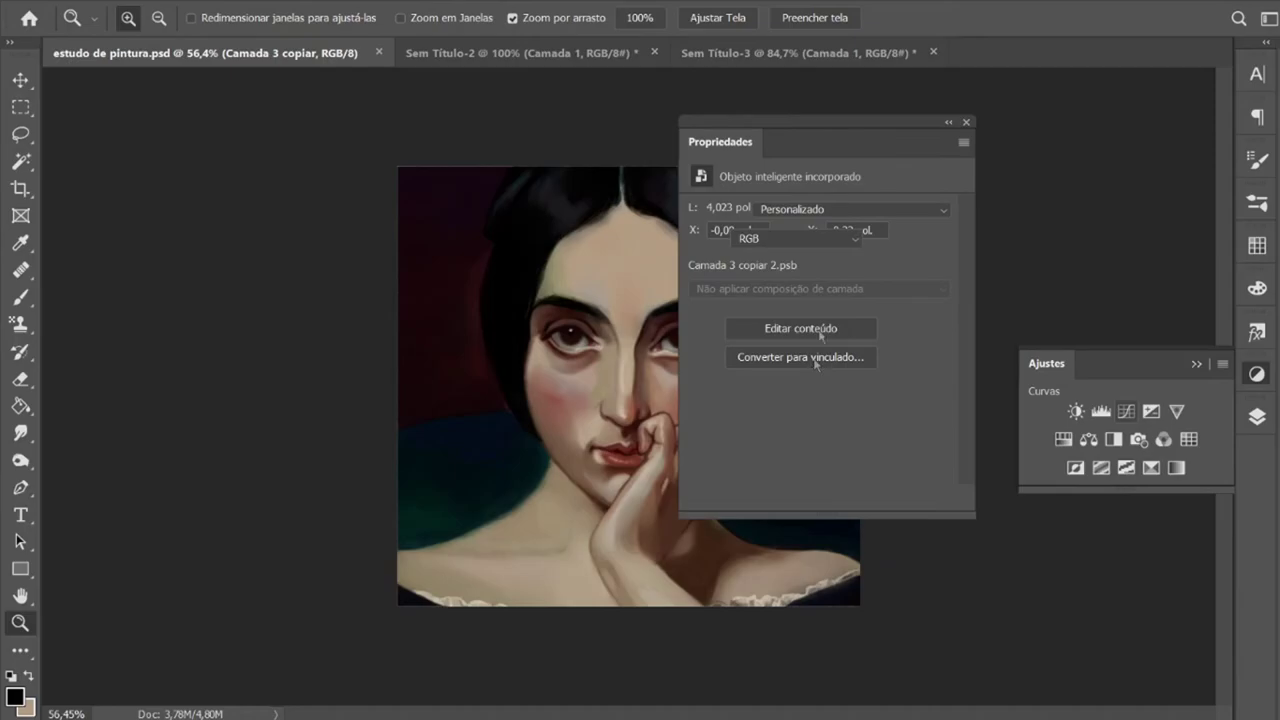
{"action": "left_click_drag", "start_coordinate": [829, 369], "coordinate": [829, 381]}
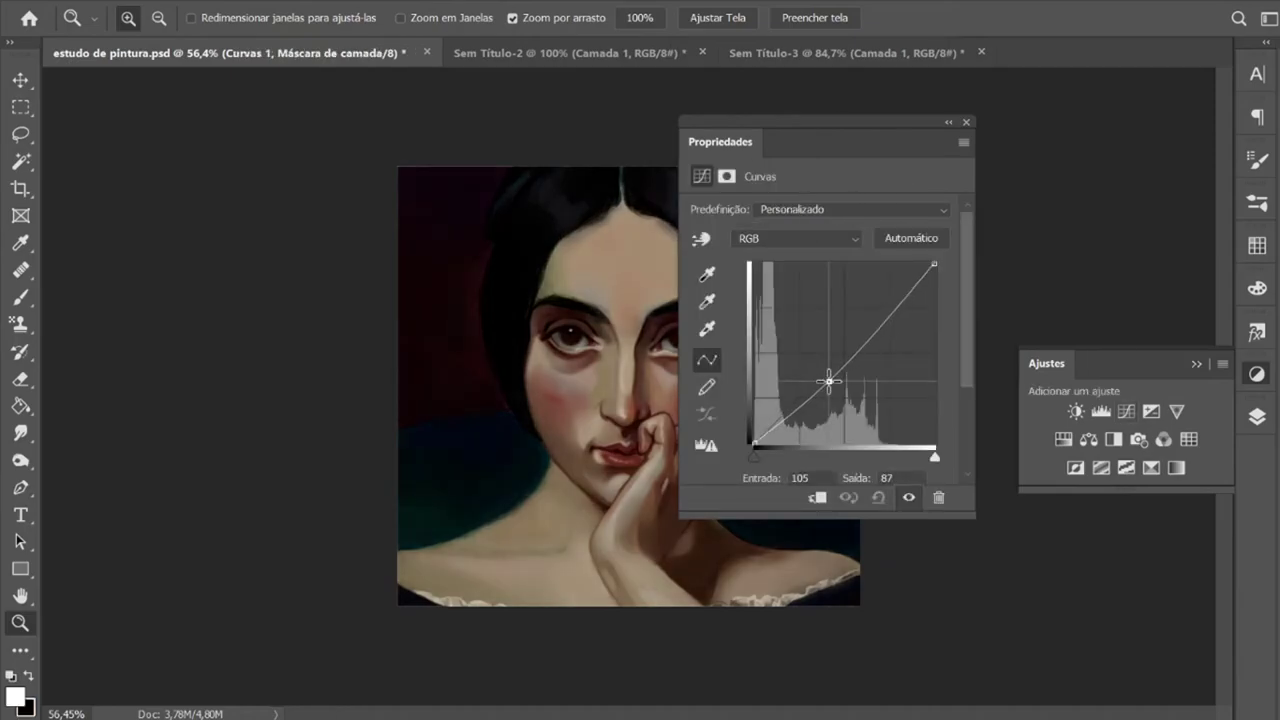
{"action": "mouse_move", "coordinate": [875, 330]}
{"action": "left_mouse_down"}
{"action": "mouse_move", "coordinate": [876, 310]}
{"action": "mouse_move", "coordinate": [889, 318]}
{"action": "mouse_move", "coordinate": [882, 333]}
{"action": "left_mouse_up"}
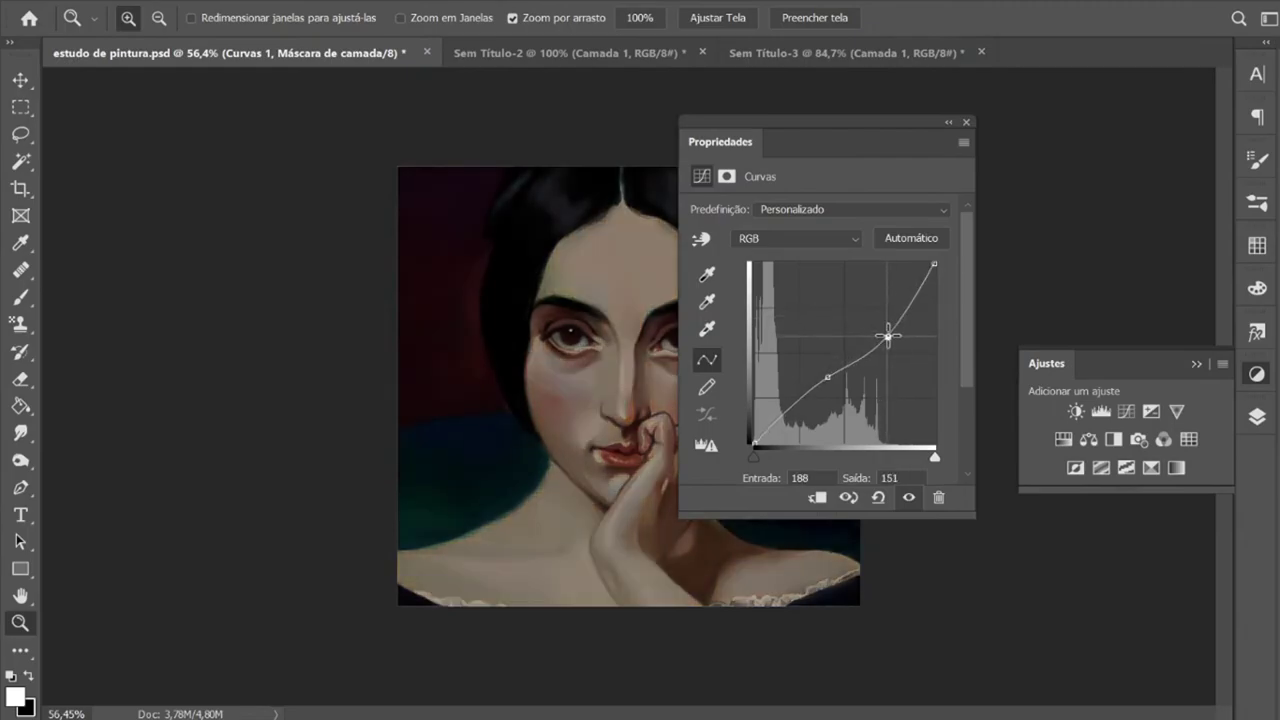
{"action": "left_click_drag", "start_coordinate": [882, 333], "coordinate": [881, 337]}
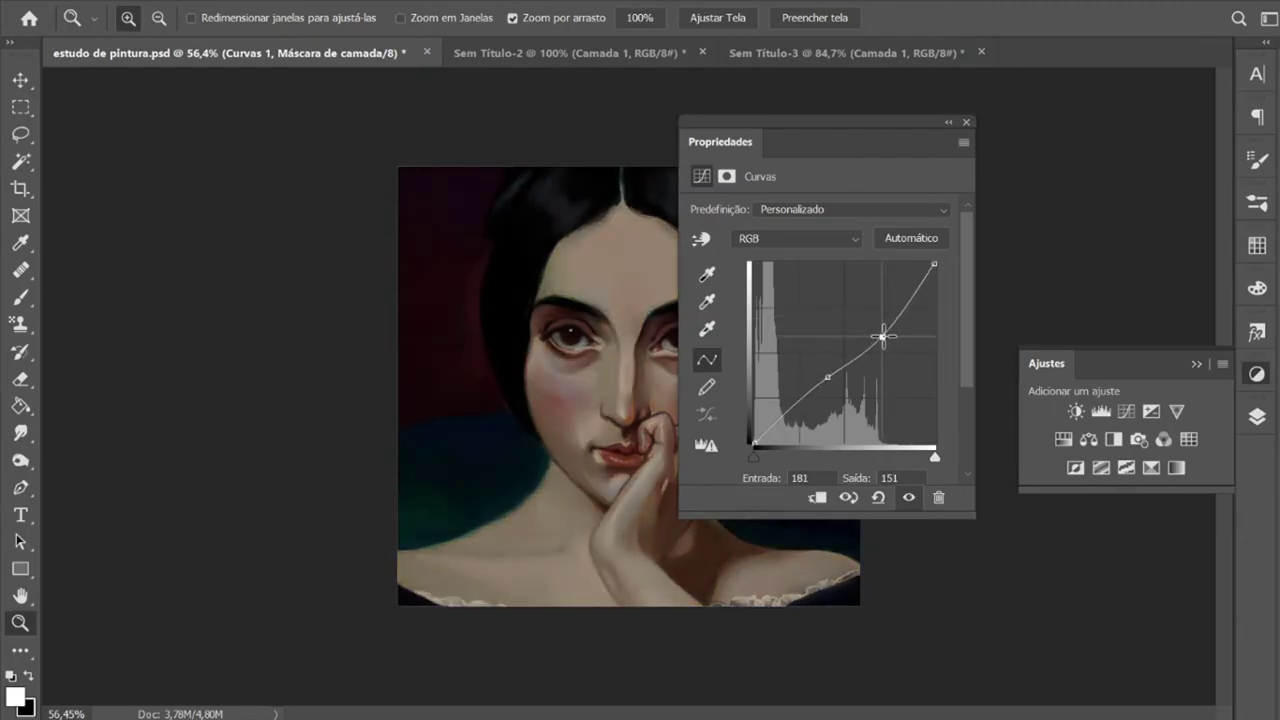
{"action": "left_click_drag", "start_coordinate": [856, 126], "coordinate": [952, 114]}
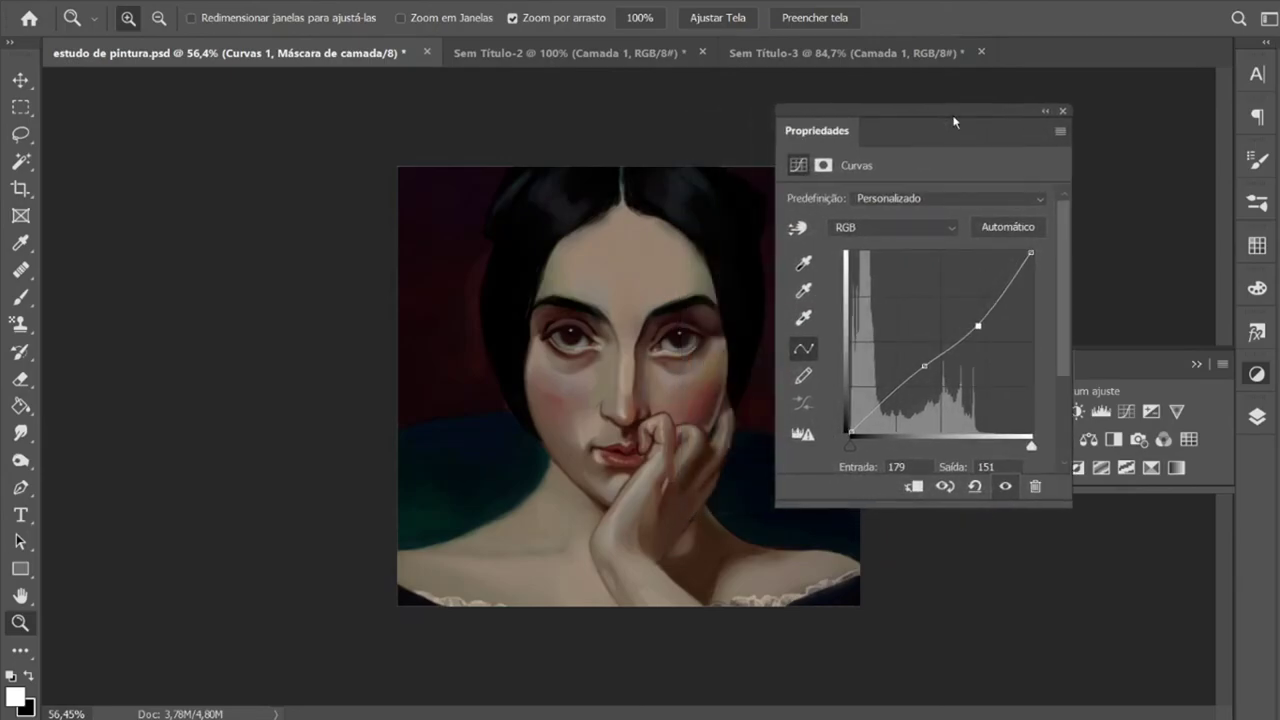
Step: Refine the lower and upper curve points, then add a Color Balance layer shifting midtones toward red
{"action": "left_click_drag", "start_coordinate": [928, 370], "coordinate": [912, 349]}
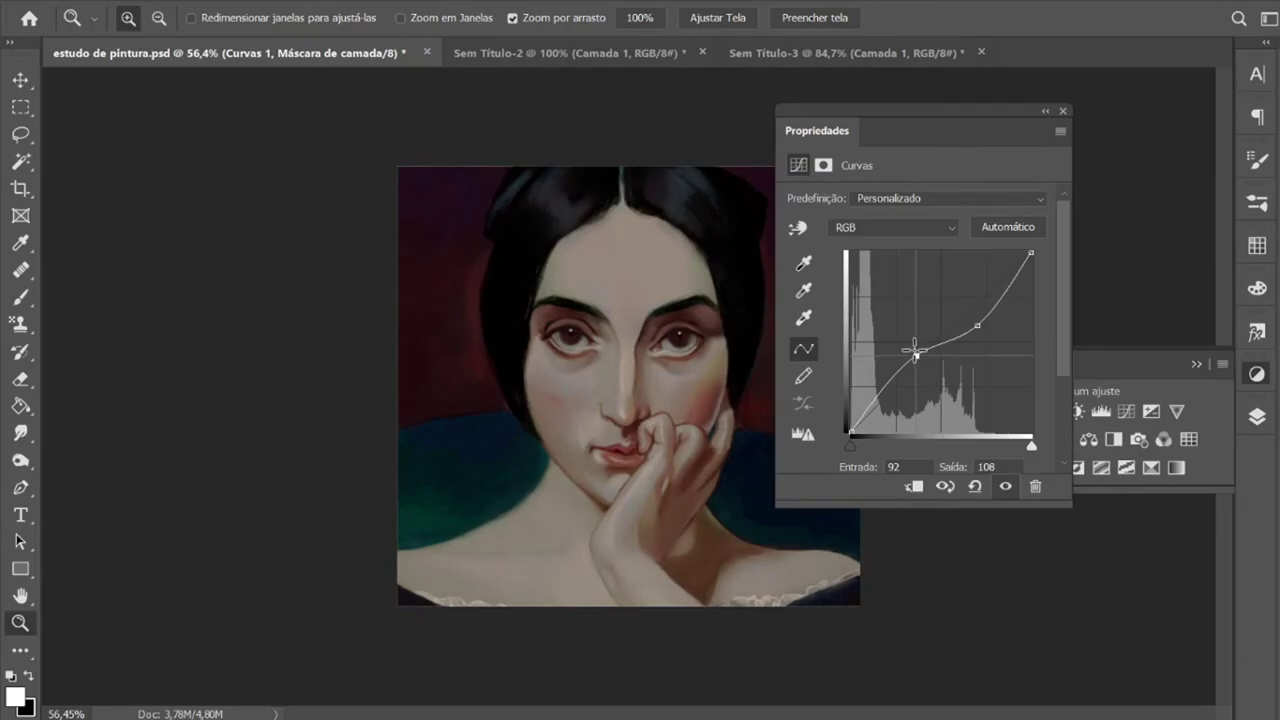
{"action": "left_click_drag", "start_coordinate": [912, 349], "coordinate": [924, 359]}
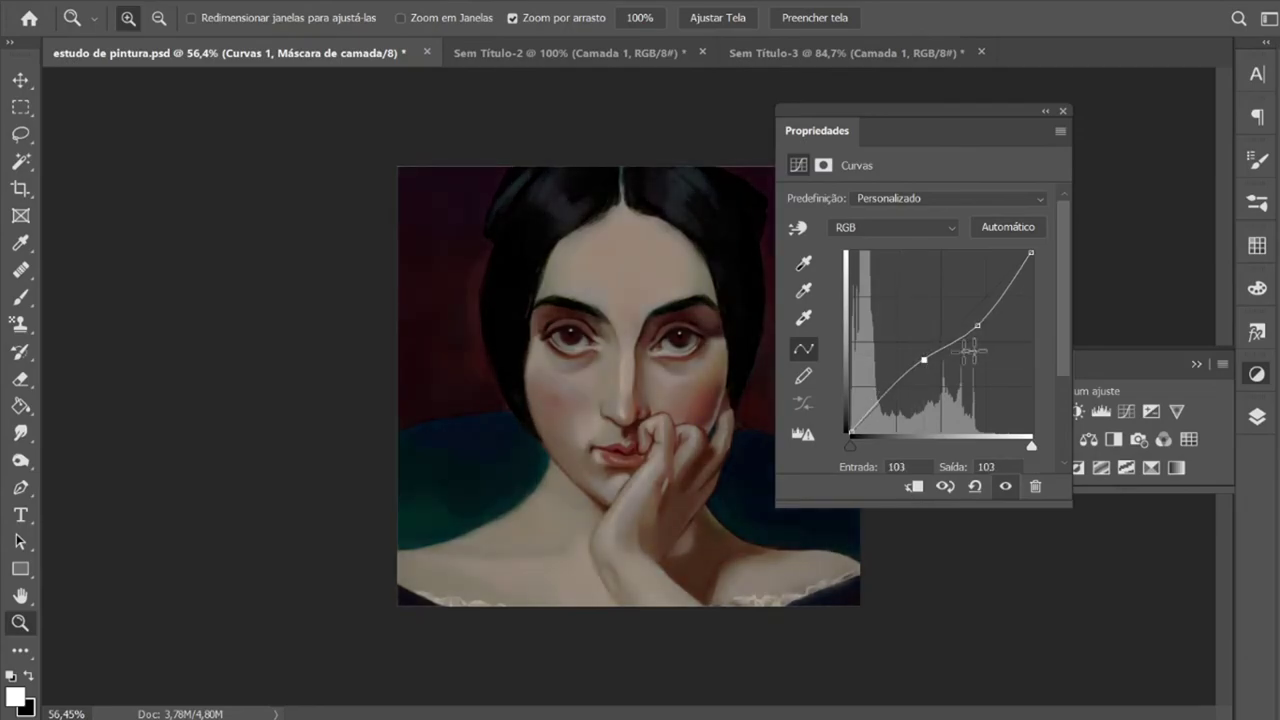
{"action": "left_click_drag", "start_coordinate": [977, 324], "coordinate": [973, 309]}
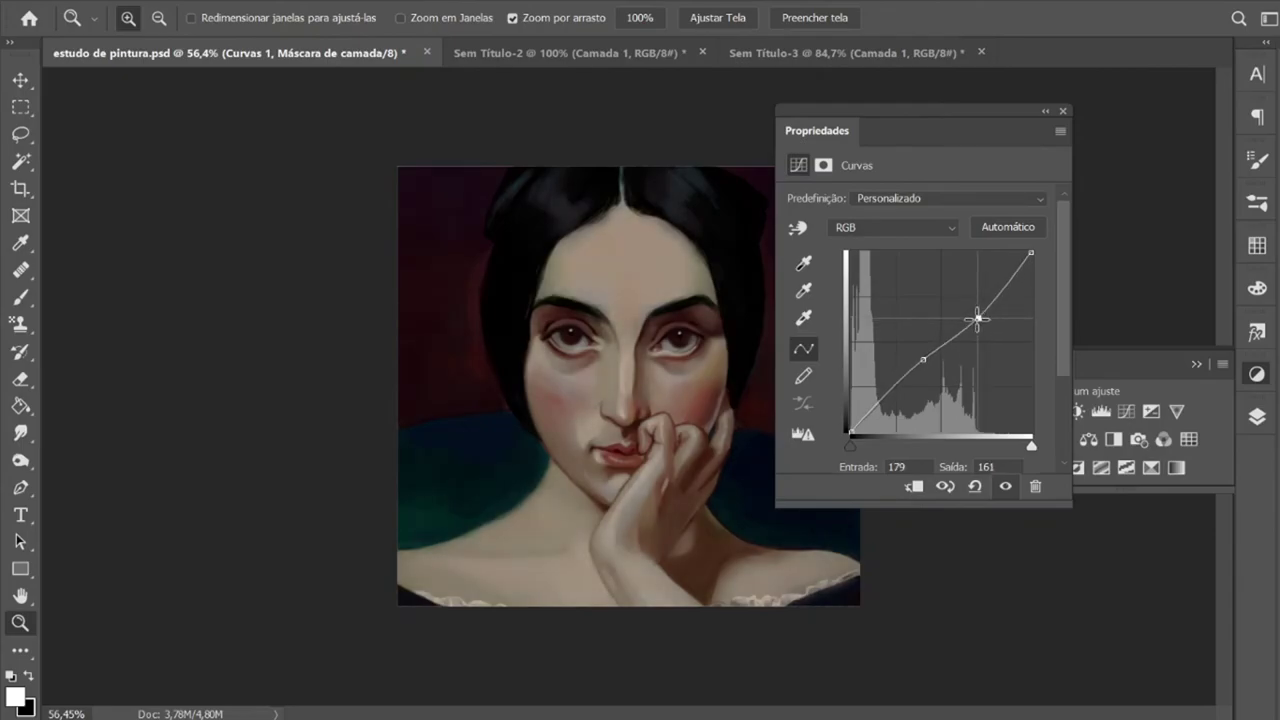
{"action": "left_click_drag", "start_coordinate": [973, 309], "coordinate": [986, 320]}
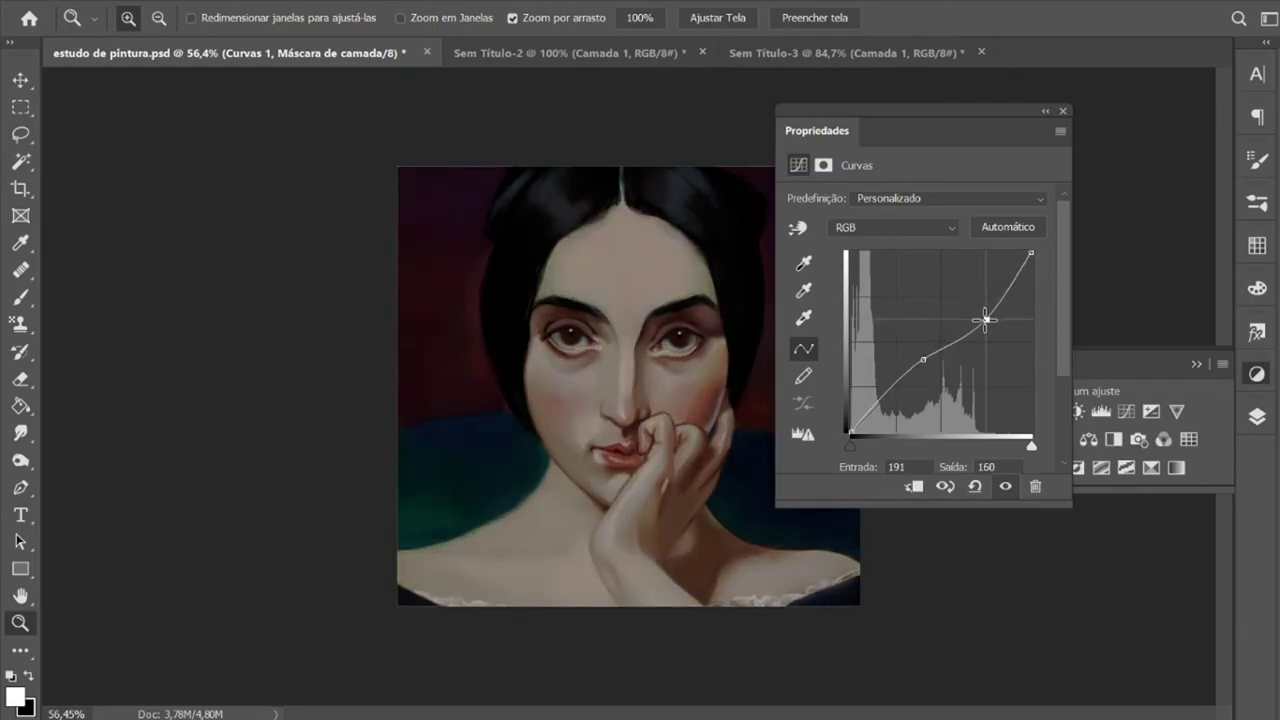
{"action": "left_click_drag", "start_coordinate": [986, 320], "coordinate": [986, 313]}
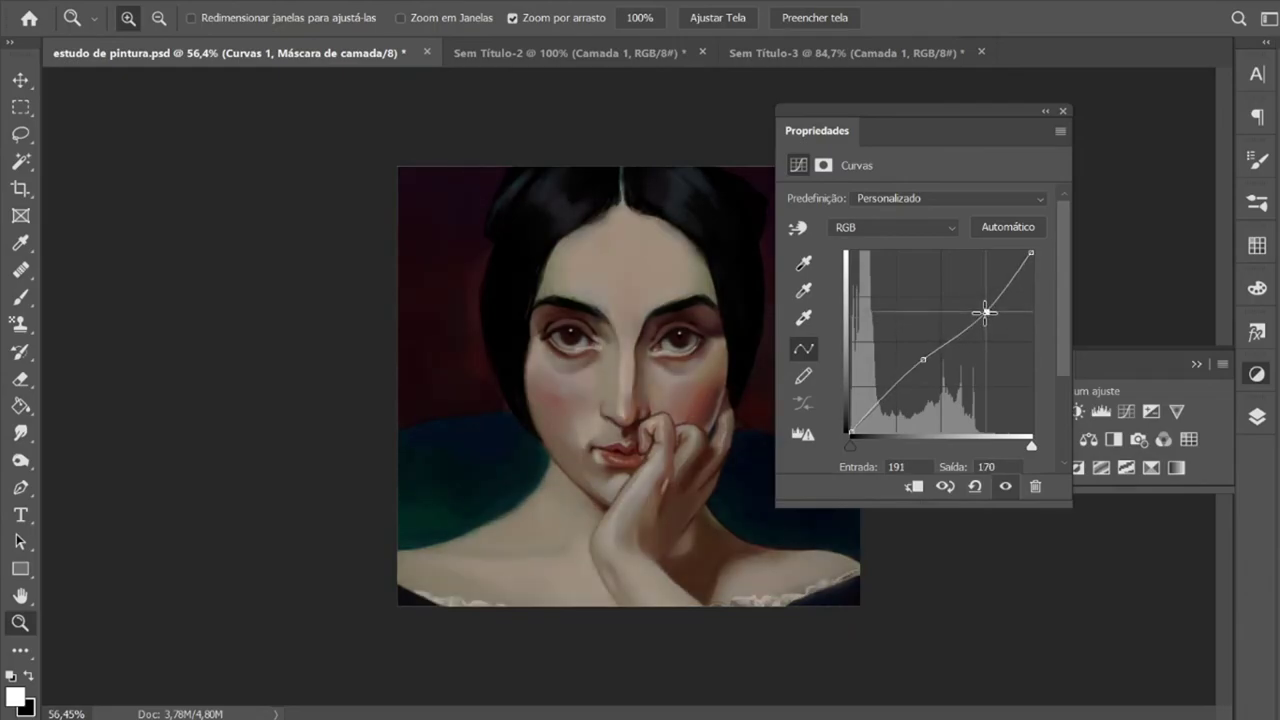
{"action": "left_click", "coordinate": [1088, 439]}
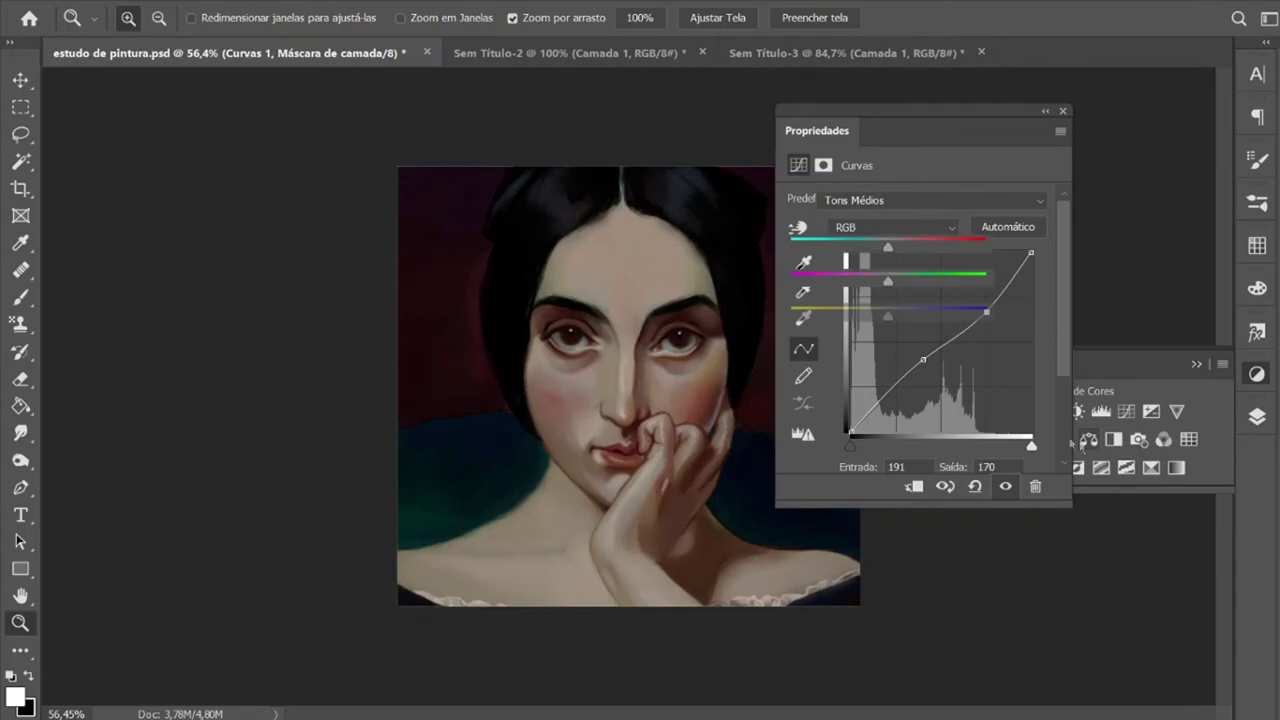
{"action": "left_click", "coordinate": [901, 247]}
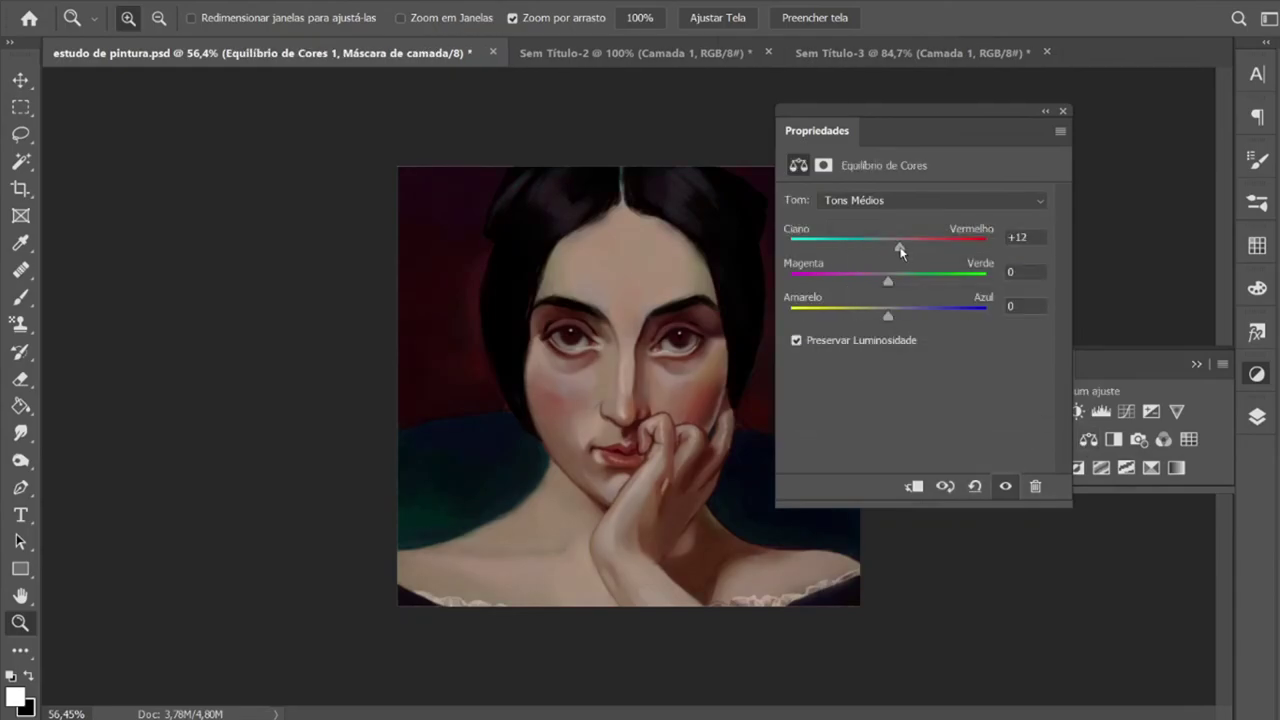
Step: Set the Color Balance midtones to +13 cyan–red and +9 magenta–green
{"action": "left_click_drag", "start_coordinate": [901, 251], "coordinate": [902, 250]}
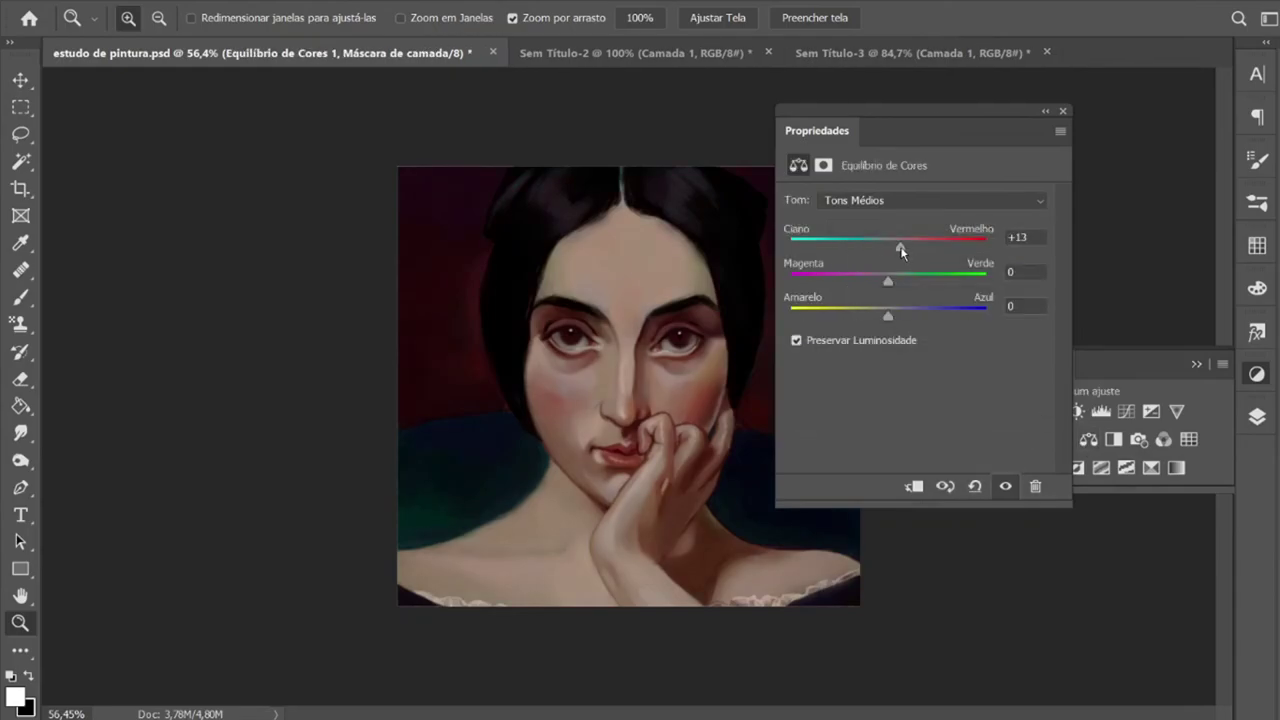
{"action": "left_click", "coordinate": [1127, 365]}
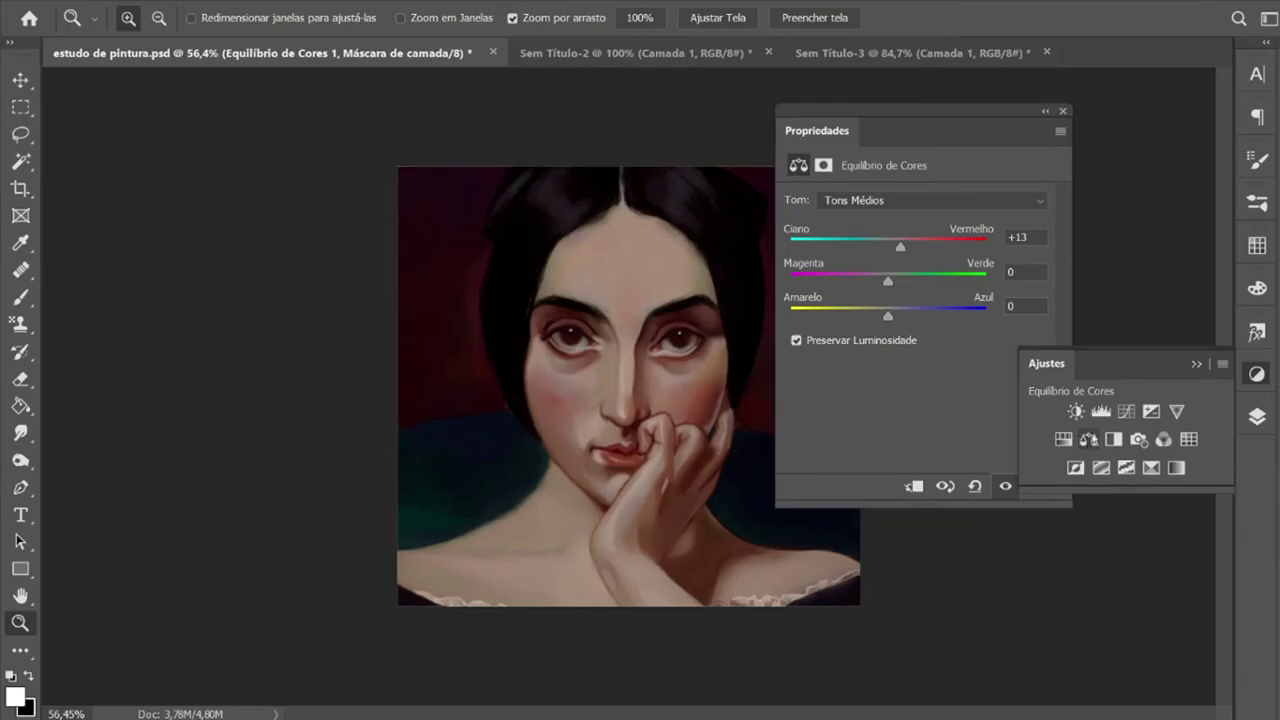
{"action": "mouse_move", "coordinate": [887, 283]}
{"action": "left_mouse_down"}
{"action": "mouse_move", "coordinate": [876, 283]}
{"action": "mouse_move", "coordinate": [898, 294]}
{"action": "left_mouse_up"}
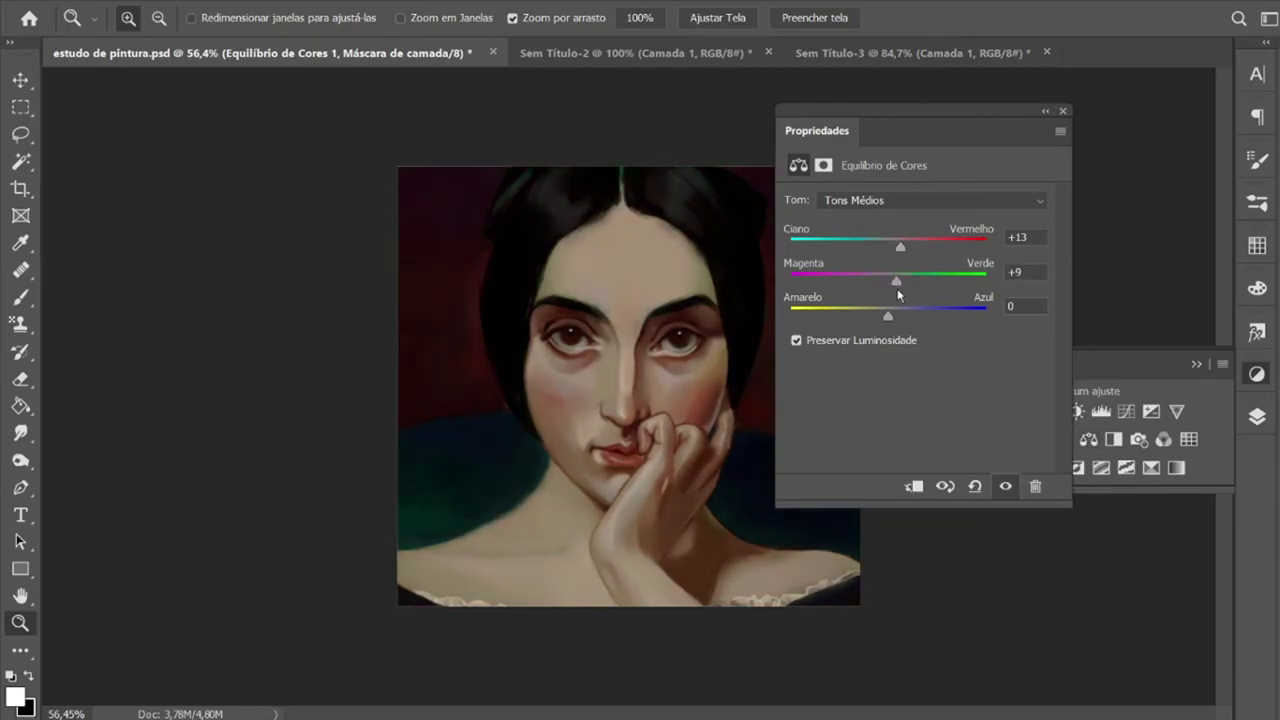
{"action": "left_click_drag", "start_coordinate": [895, 294], "coordinate": [888, 321]}
Step: Set Color Balance shadows to -3/-4/+7 and highlights to -8/-2/-12
{"action": "left_click", "coordinate": [889, 201]}
{"action": "left_click", "coordinate": [880, 215]}
{"action": "left_click_drag", "start_coordinate": [888, 316], "coordinate": [879, 281]}
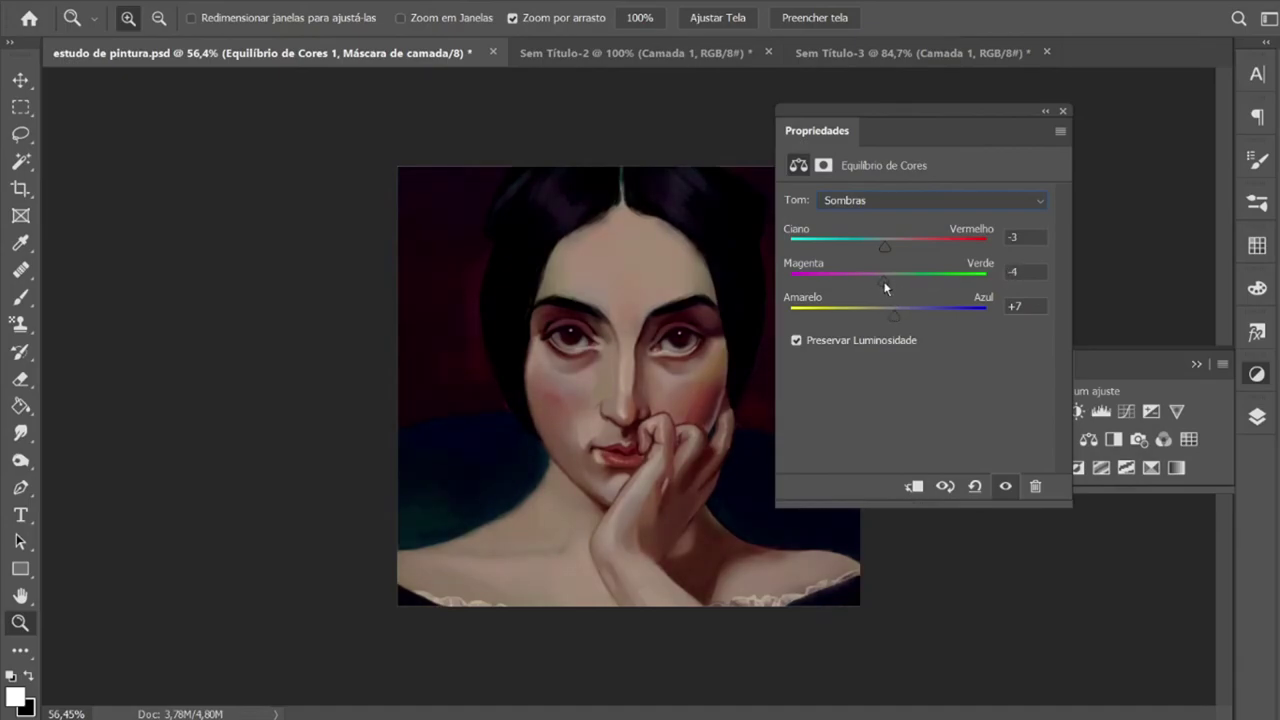
{"action": "left_click", "coordinate": [880, 203]}
{"action": "left_click", "coordinate": [880, 249]}
{"action": "mouse_move", "coordinate": [888, 317]}
{"action": "left_mouse_down"}
{"action": "mouse_move", "coordinate": [817, 316]}
{"action": "mouse_move", "coordinate": [888, 320]}
{"action": "mouse_move", "coordinate": [875, 318]}
{"action": "mouse_move", "coordinate": [892, 282]}
{"action": "mouse_move", "coordinate": [891, 249]}
{"action": "mouse_move", "coordinate": [880, 254]}
{"action": "left_mouse_up"}
{"action": "left_click", "coordinate": [1045, 111]}
Step: Toggle the Color Balance and Curves layers off and on to compare the effect
{"action": "left_click", "coordinate": [1257, 416]}
{"action": "left_click", "coordinate": [937, 499]}
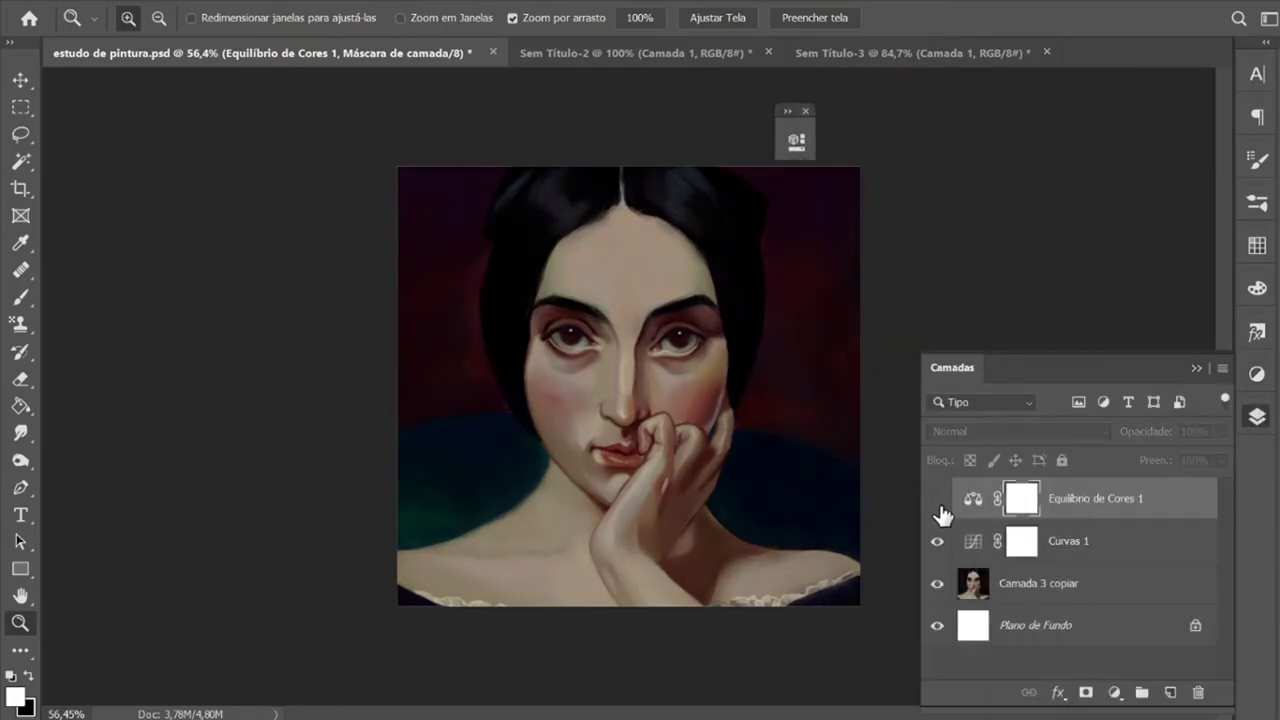
{"action": "left_click", "coordinate": [937, 541]}
{"action": "left_click", "coordinate": [937, 497]}
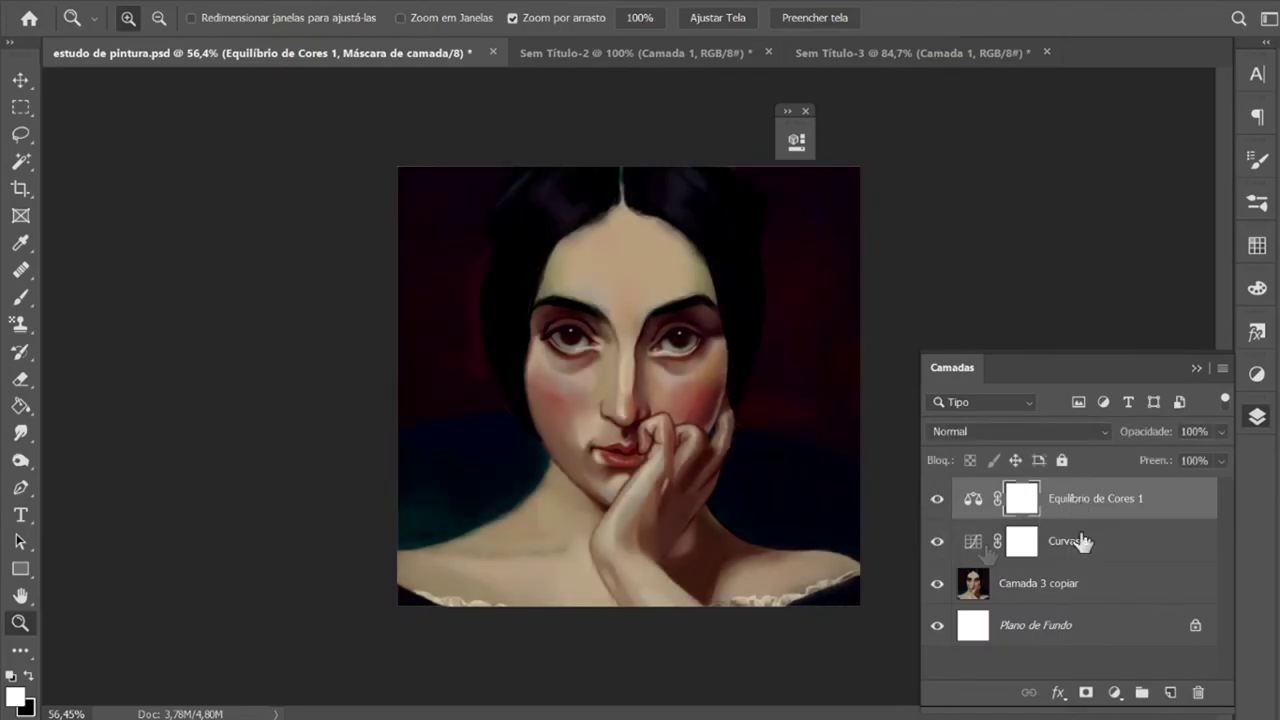
{"action": "left_click", "coordinate": [937, 541]}
Step: Set Curvas 1 opacity to 60% and hide Equilíbrio de Cores 1
{"action": "left_click", "coordinate": [1221, 432]}
{"action": "left_click", "coordinate": [1154, 540]}
{"action": "left_click_drag", "start_coordinate": [1219, 455], "coordinate": [1182, 457]}
{"action": "left_click", "coordinate": [1080, 505]}
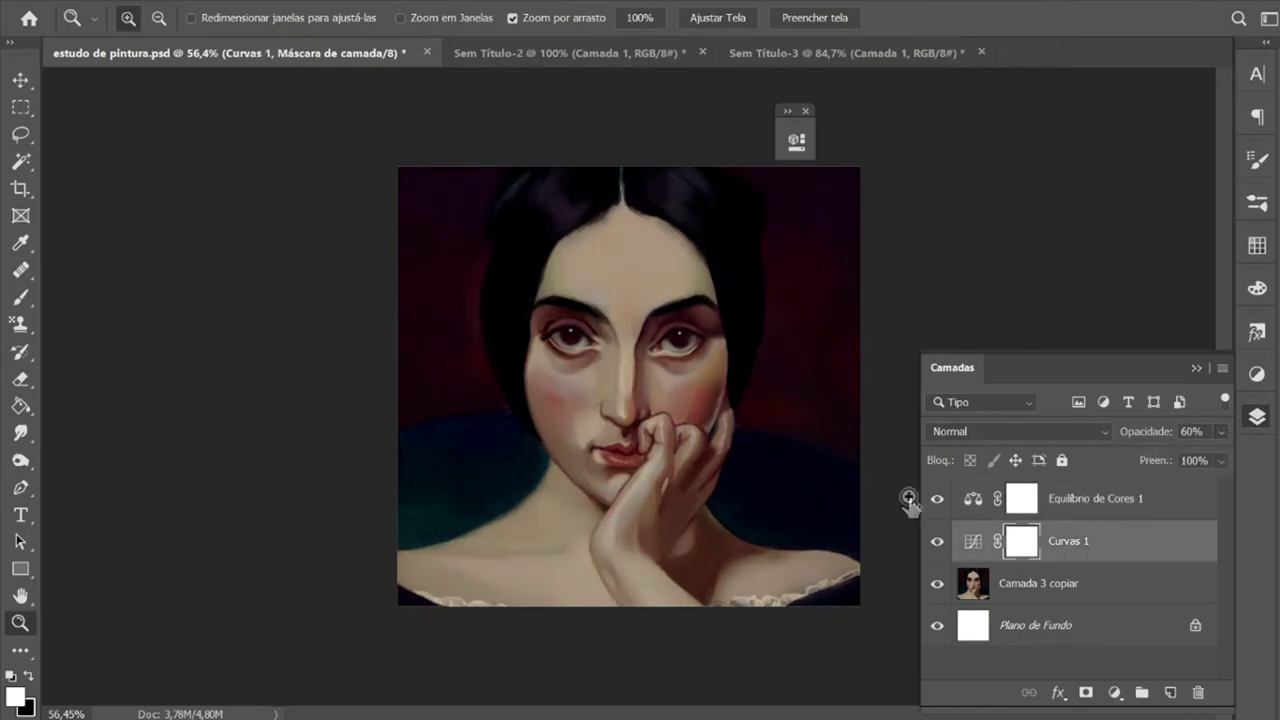
{"action": "left_click", "coordinate": [937, 498]}
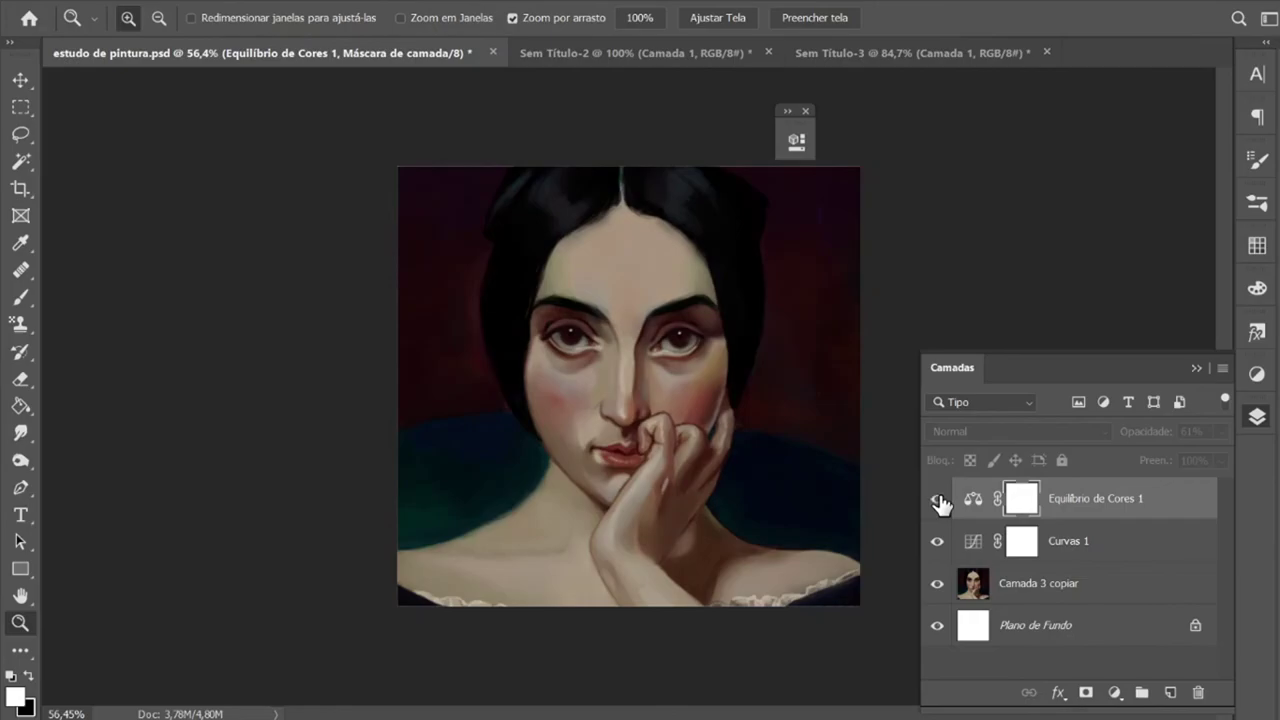
Step: Toggle Curvas 1 visibility to compare, then bring up its curve properties
{"action": "left_click", "coordinate": [937, 541]}
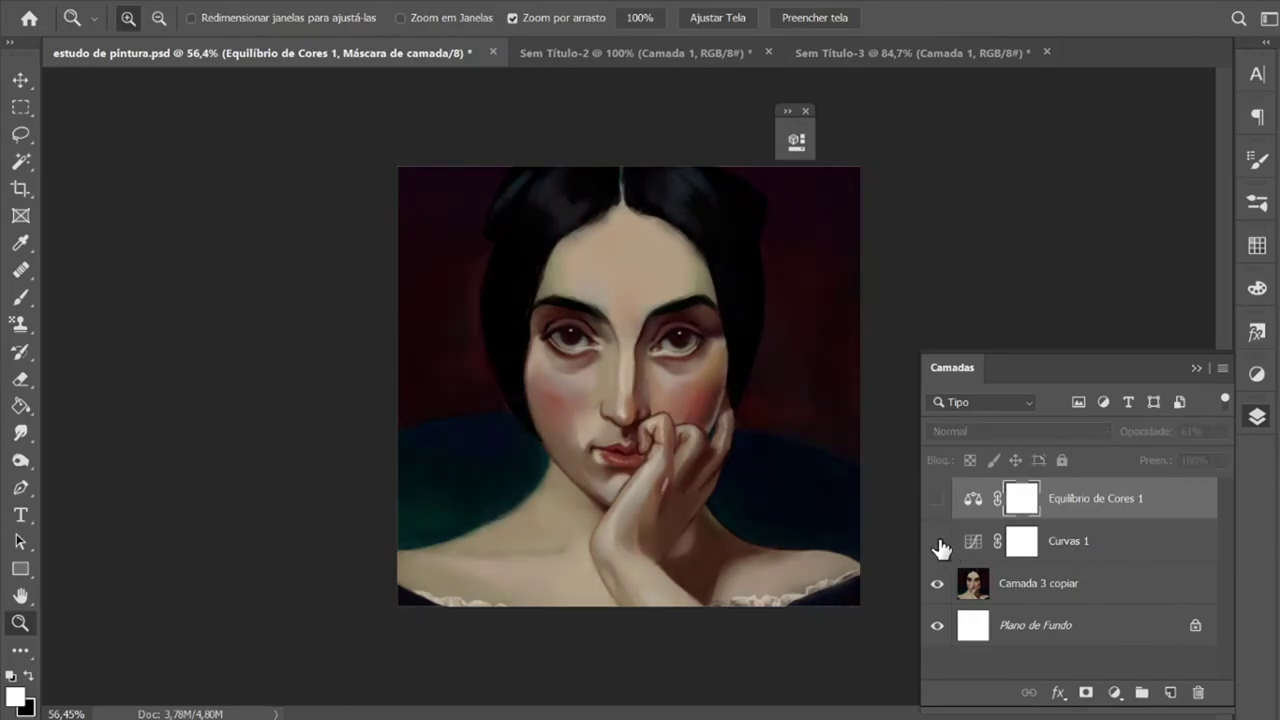
{"action": "left_click", "coordinate": [937, 541]}
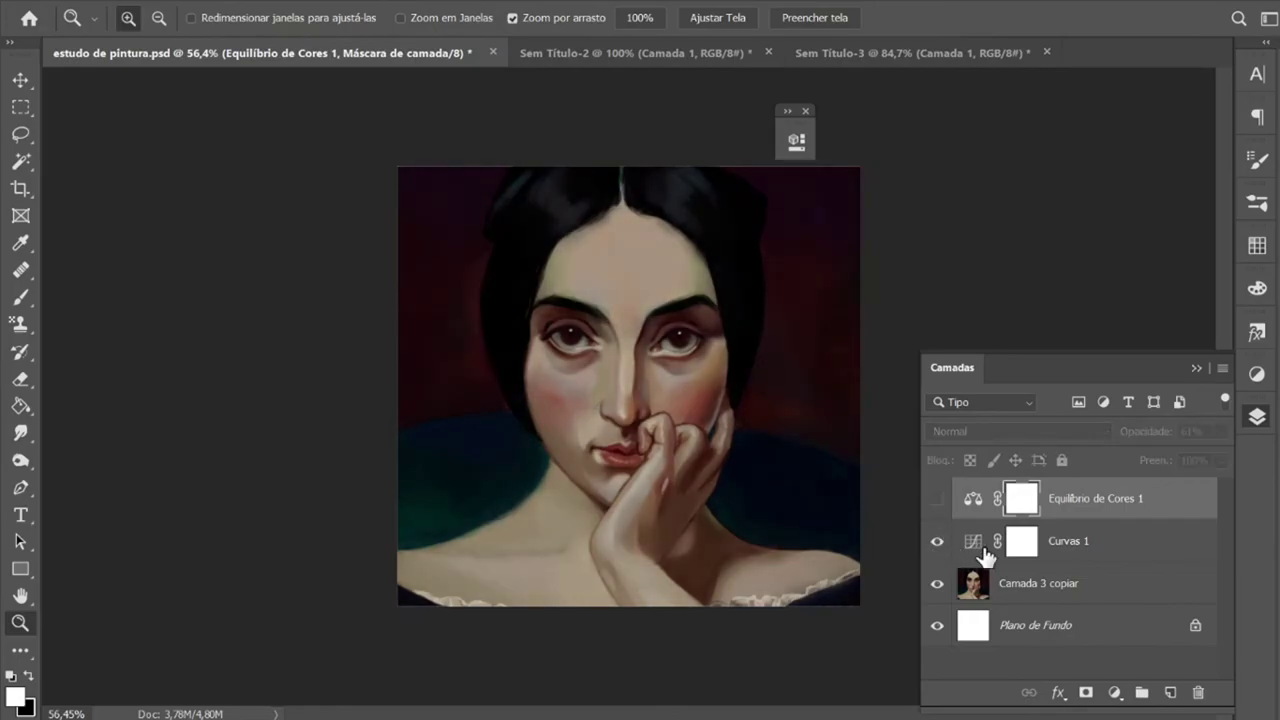
{"action": "left_click", "coordinate": [987, 553]}
{"action": "double_click", "coordinate": [978, 547]}
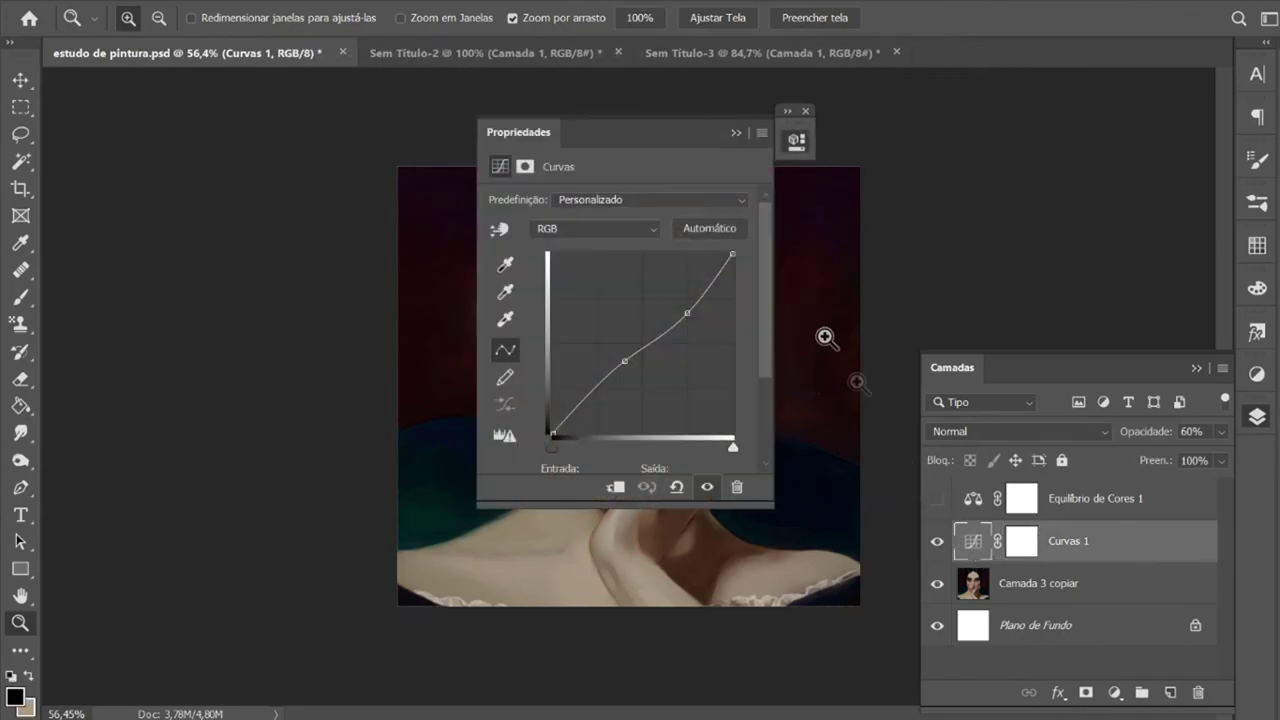
Step: Pull the Curvas 1 points to 185/177 and 103/99, then show Equilíbrio de Cores 1
{"action": "left_click_drag", "start_coordinate": [697, 150], "coordinate": [971, 149]}
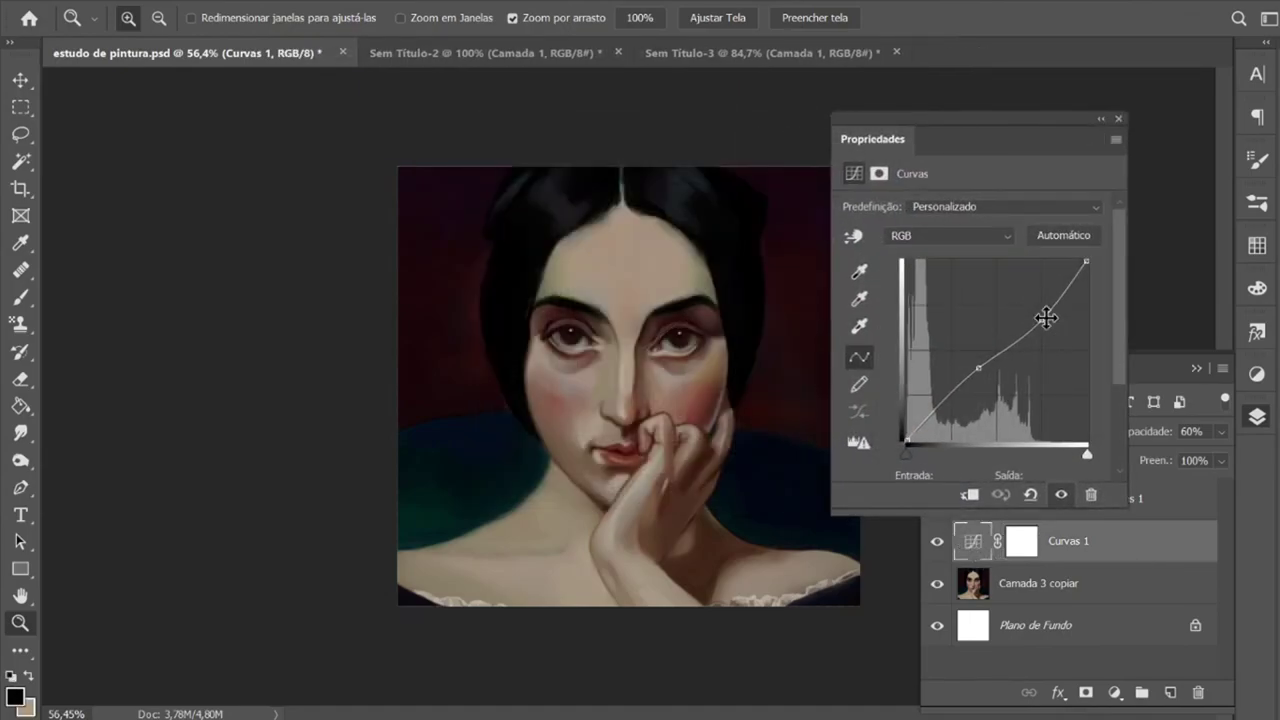
{"action": "left_click_drag", "start_coordinate": [1038, 318], "coordinate": [1039, 316]}
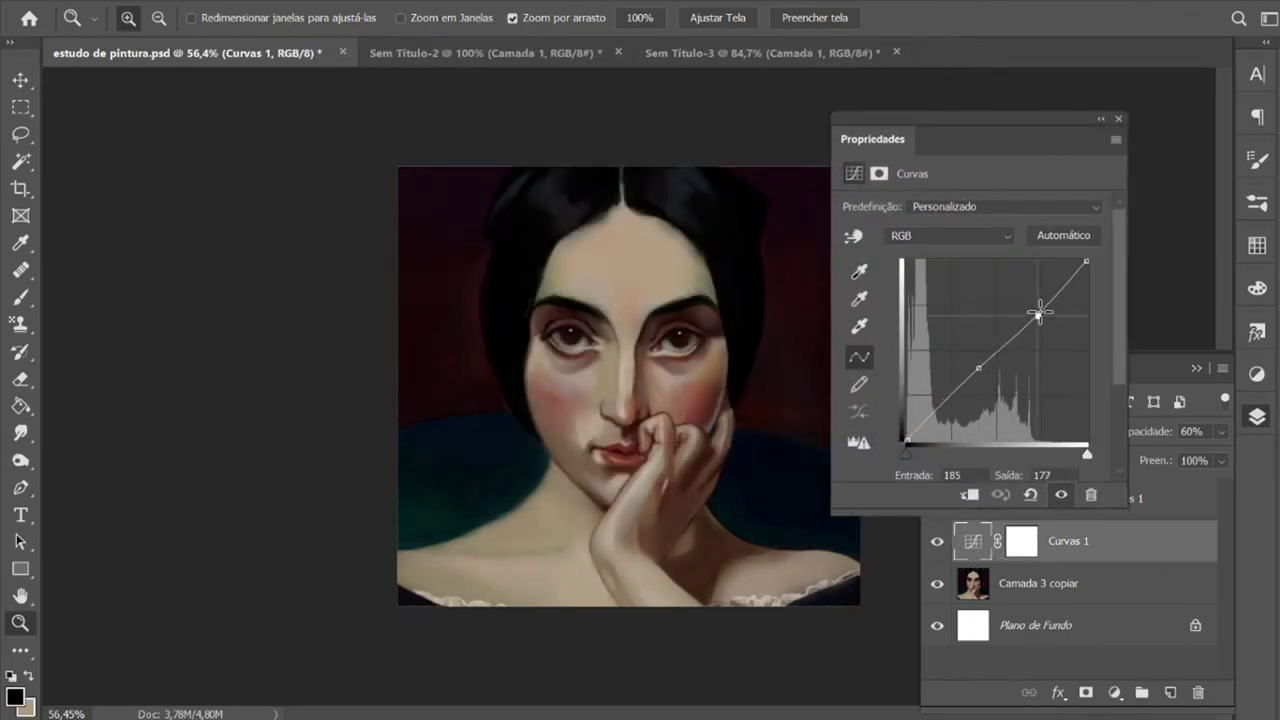
{"action": "left_click_drag", "start_coordinate": [978, 372], "coordinate": [975, 378]}
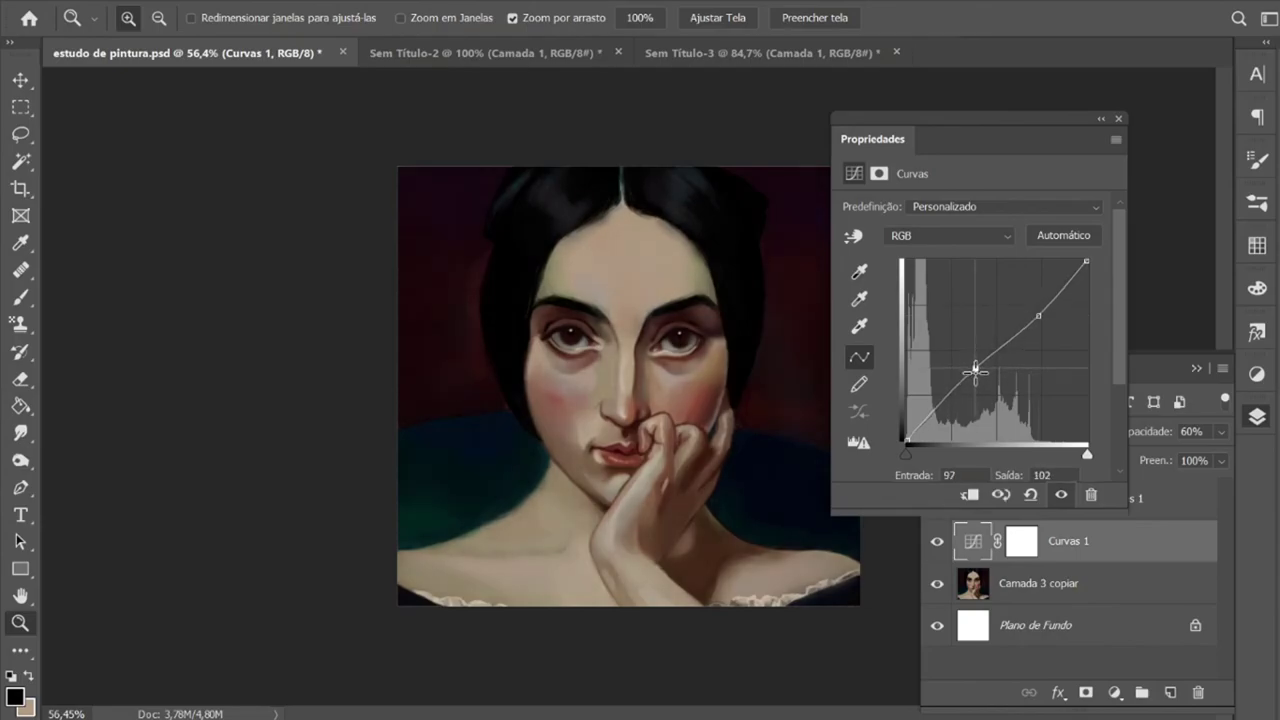
{"action": "left_click_drag", "start_coordinate": [975, 378], "coordinate": [980, 372]}
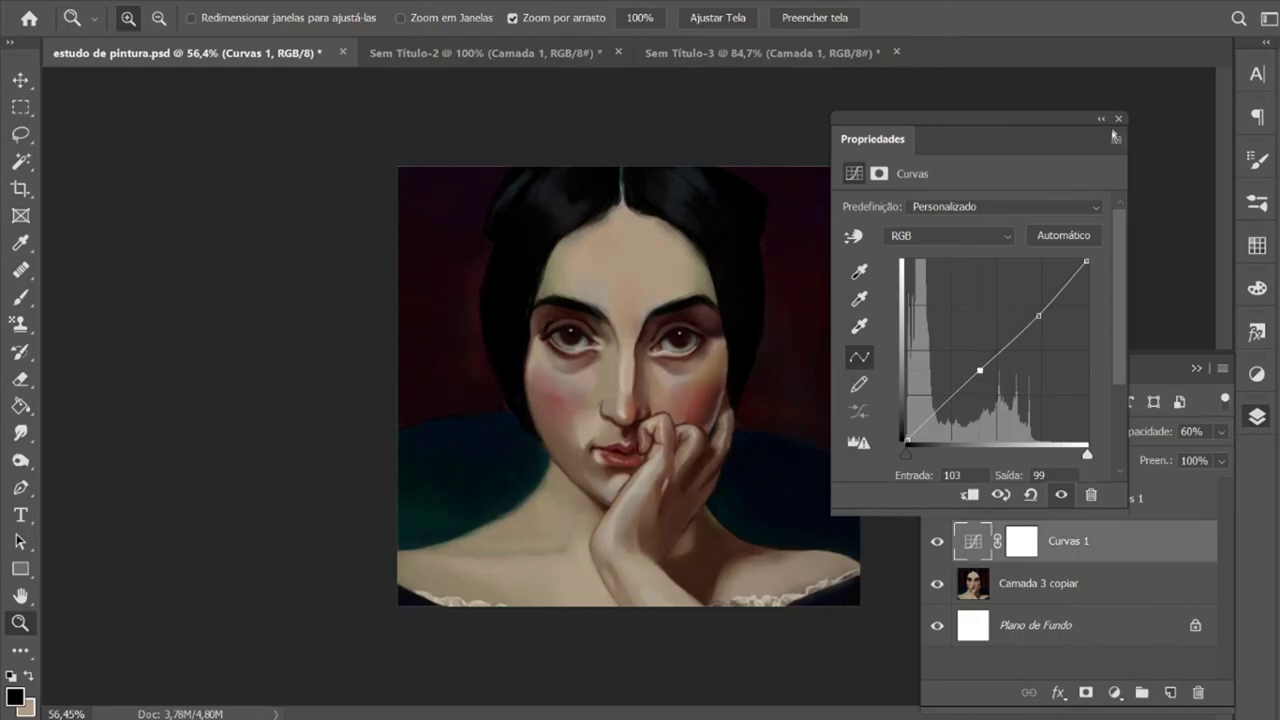
{"action": "left_click", "coordinate": [1118, 118]}
{"action": "left_click", "coordinate": [938, 500]}
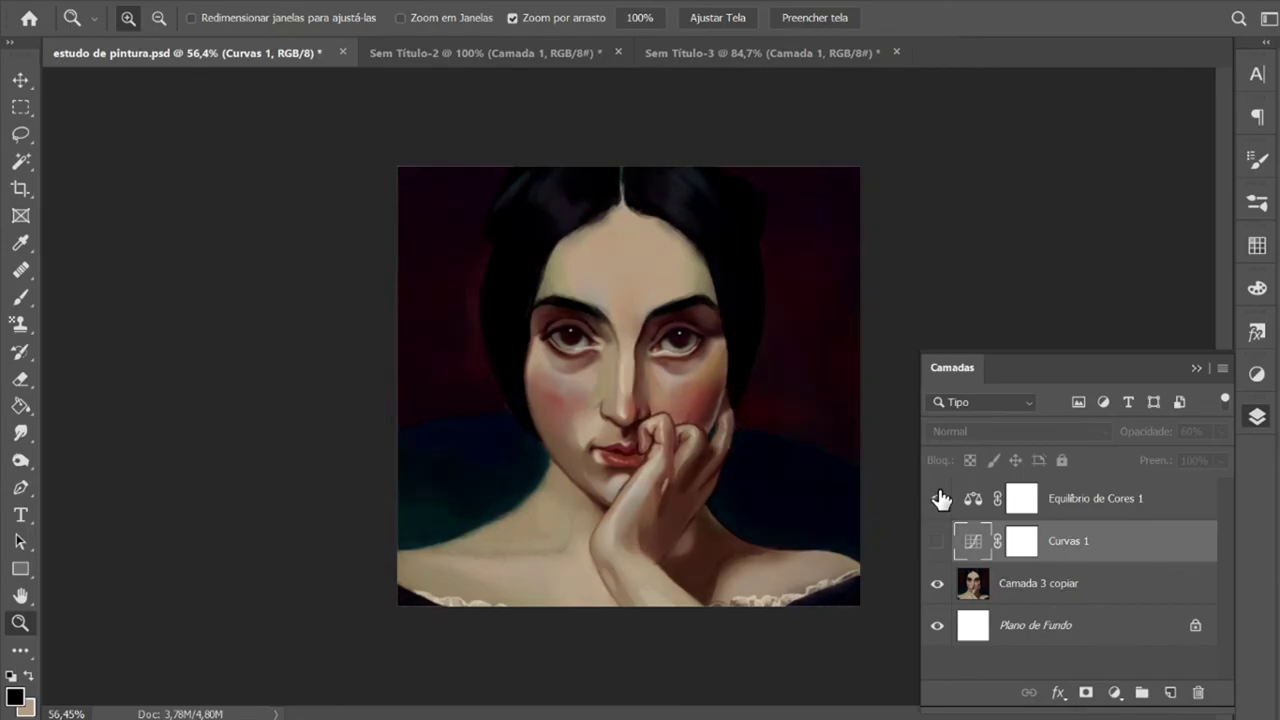
Step: Compare without Curvas 1, then delete the Curvas 1 layer
{"action": "left_click", "coordinate": [1127, 497]}
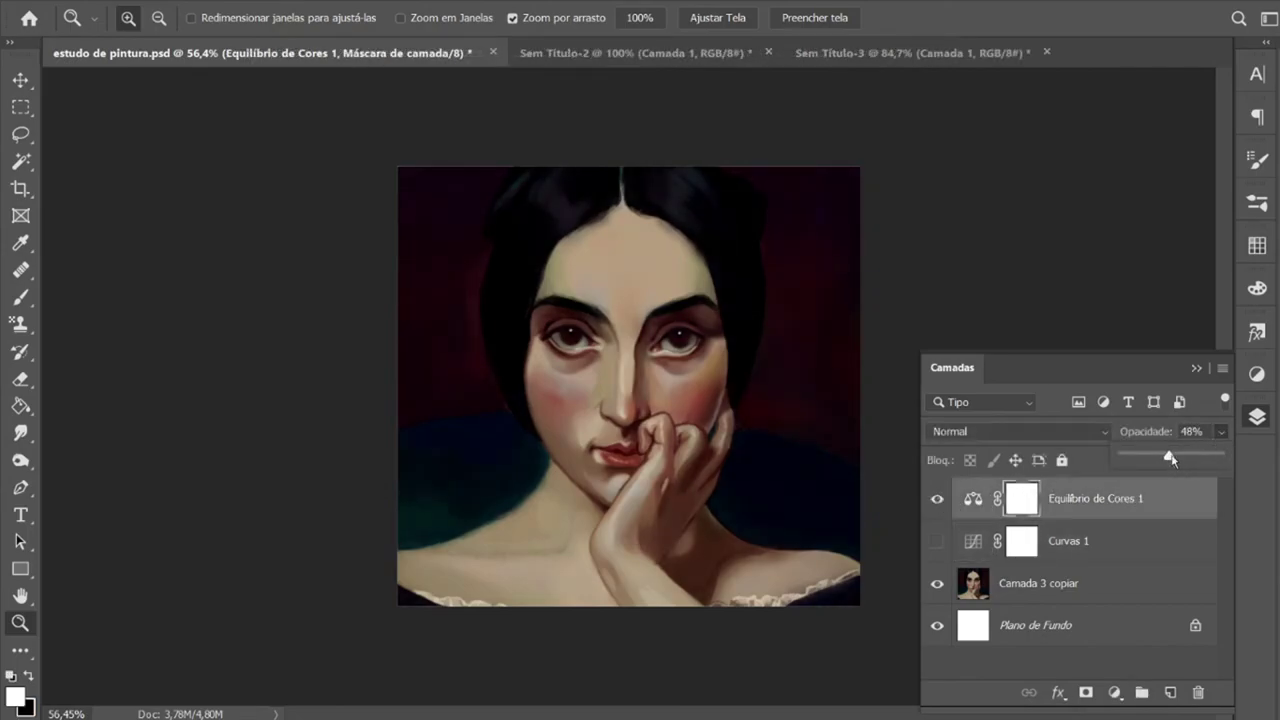
{"action": "left_click", "coordinate": [1160, 543]}
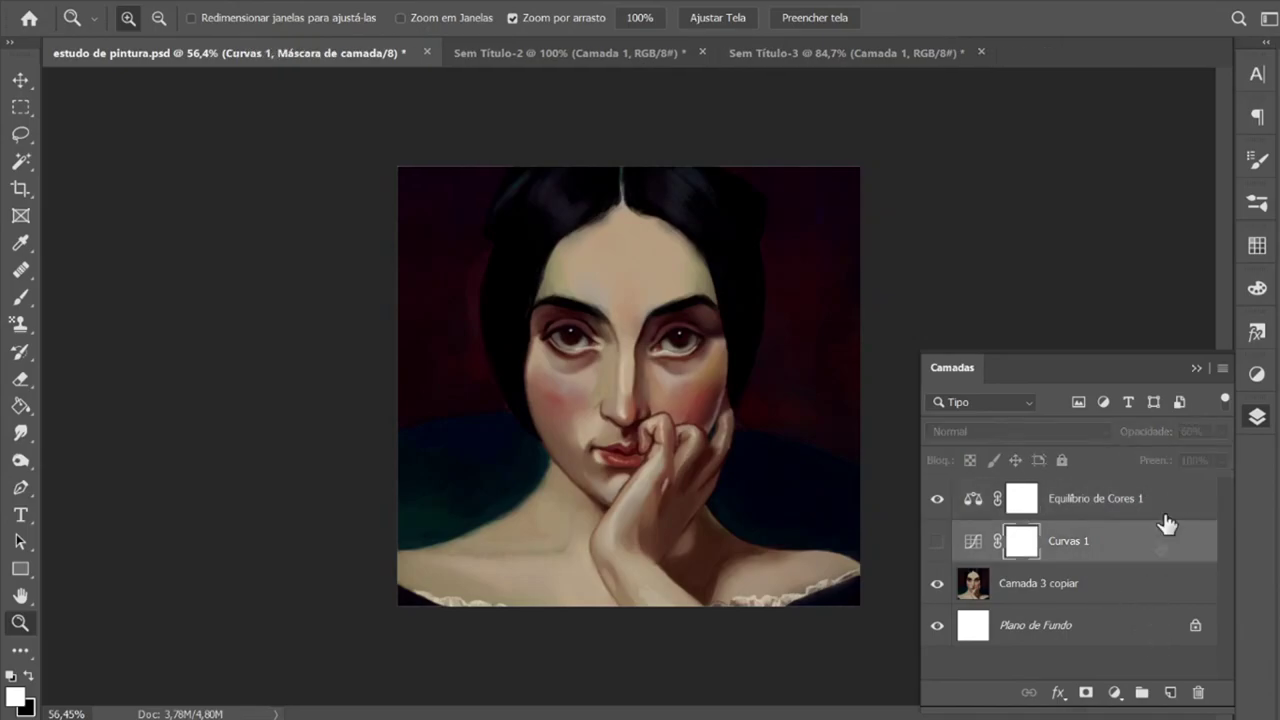
{"action": "left_click", "coordinate": [937, 544]}
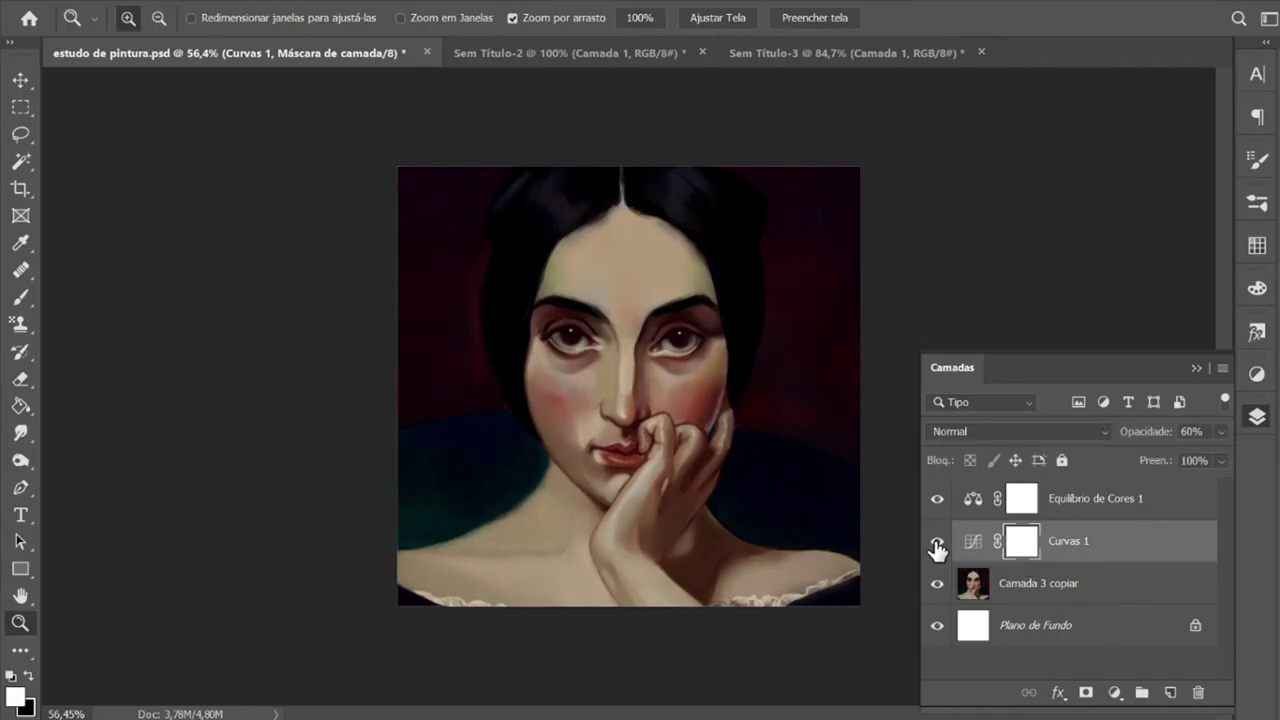
{"action": "left_click_drag", "start_coordinate": [1199, 702], "coordinate": [1198, 694]}
Step: Merge Equilíbrio de Cores 1 down into Camada 3 copiar
{"action": "left_click", "coordinate": [1201, 692]}
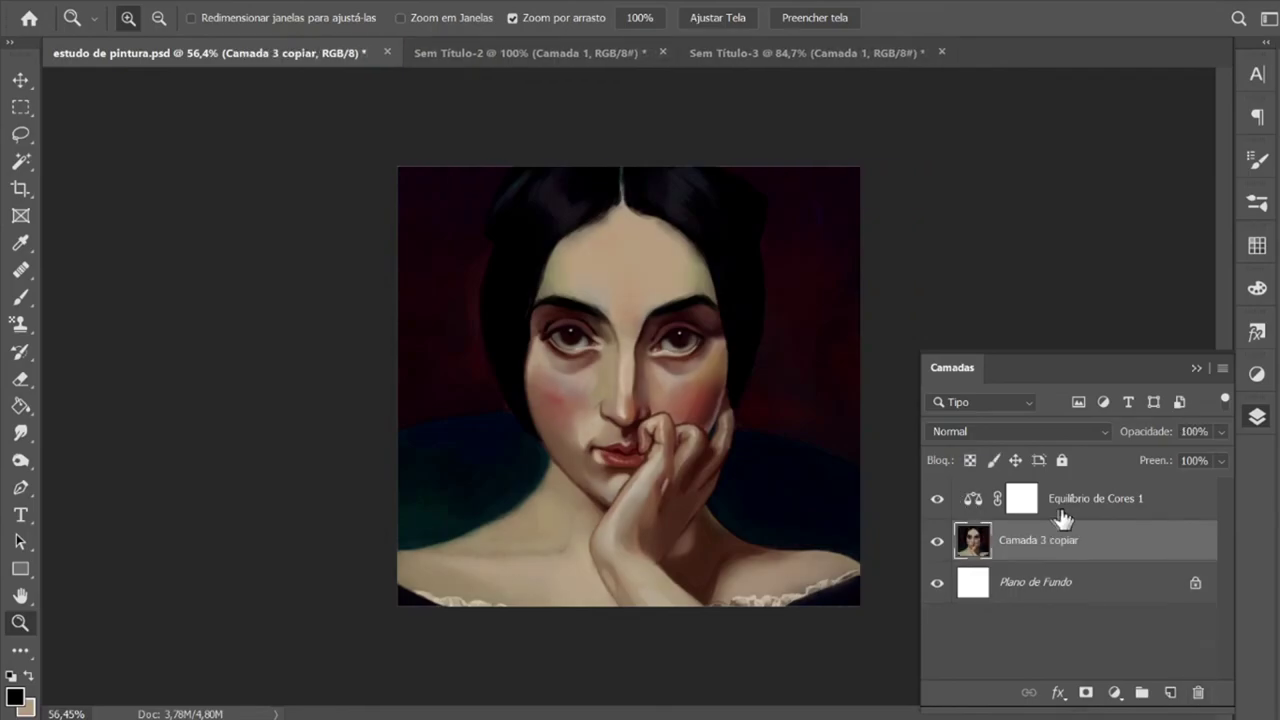
{"action": "right_click", "coordinate": [1062, 516]}
{"action": "left_click", "coordinate": [880, 663]}
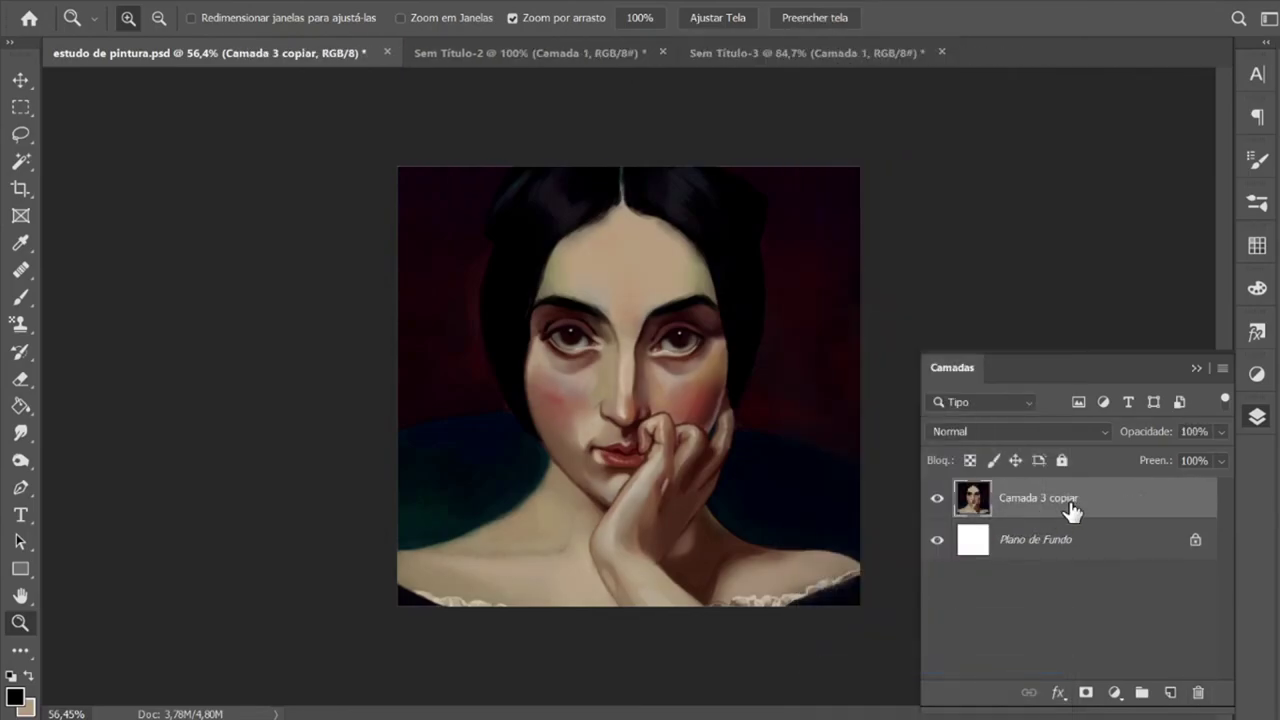
{"action": "right_click", "coordinate": [1070, 514]}
{"action": "left_click", "coordinate": [866, 84]}
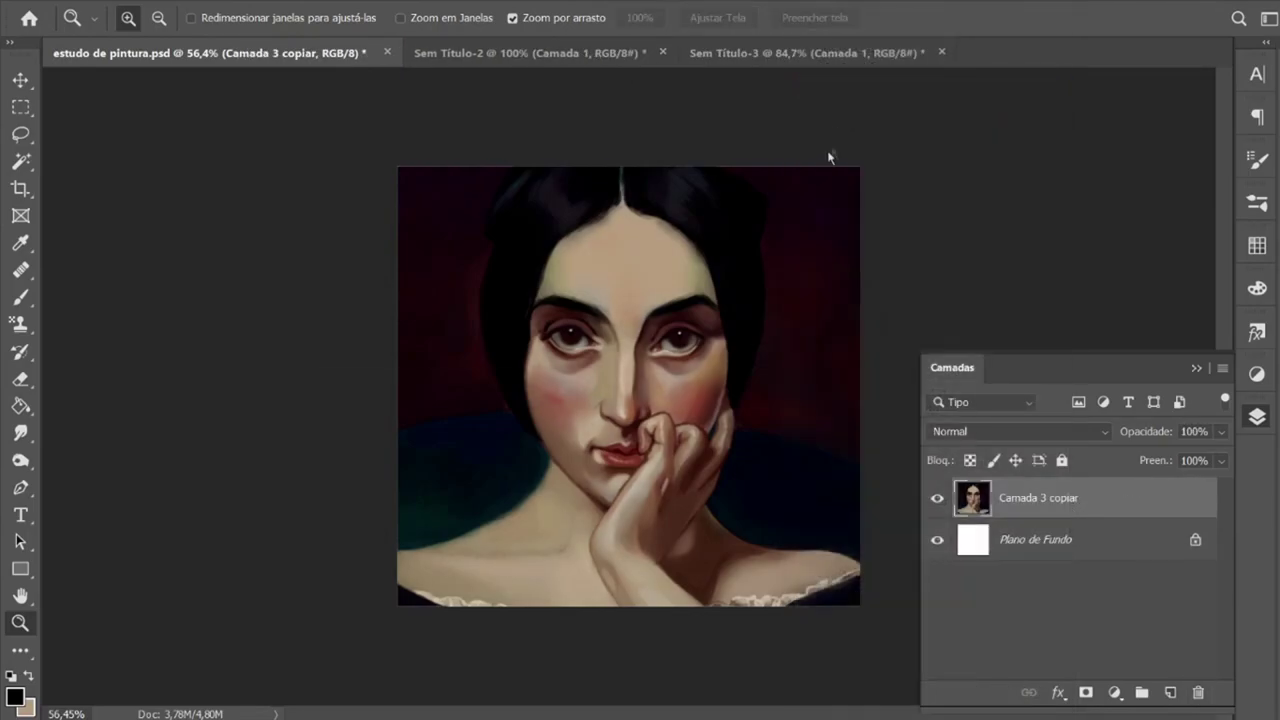
Step: Create Camada 3 copiar 2 and apply Unsharp Mask at 41%, radius 3,2 px
{"action": "left_click", "coordinate": [713, 207]}
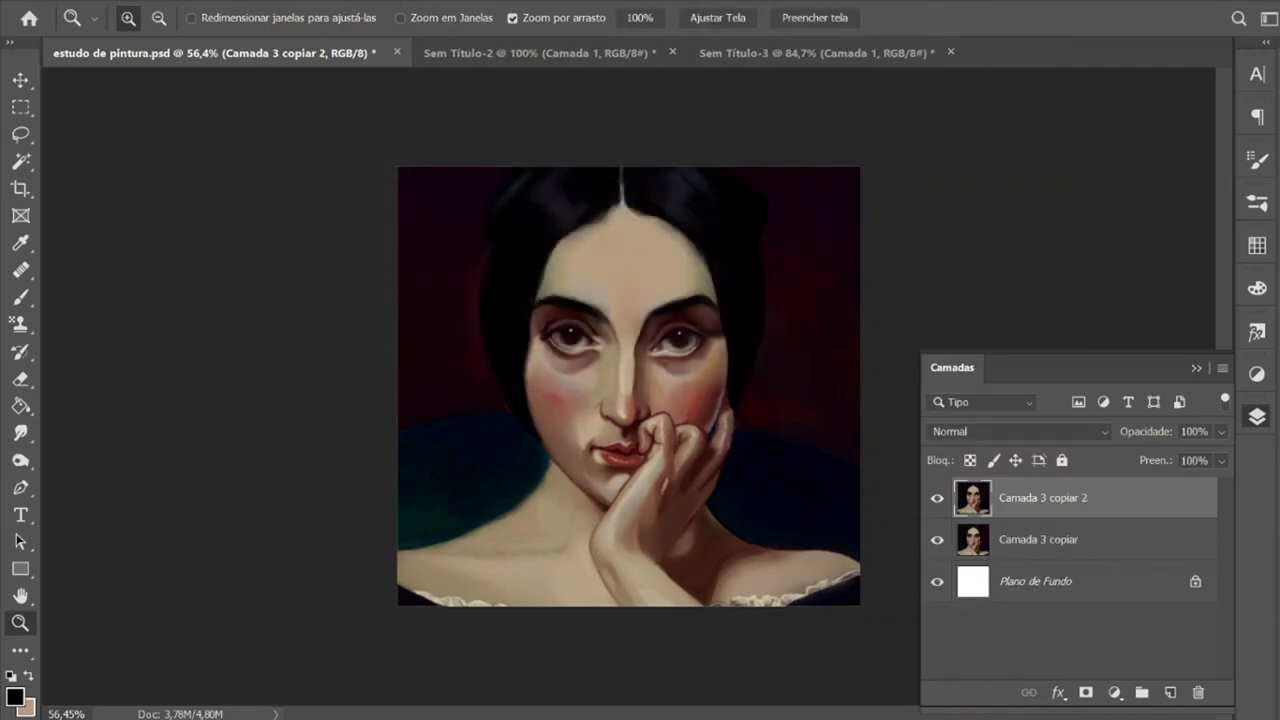
{"action": "left_click", "coordinate": [446, 2]}
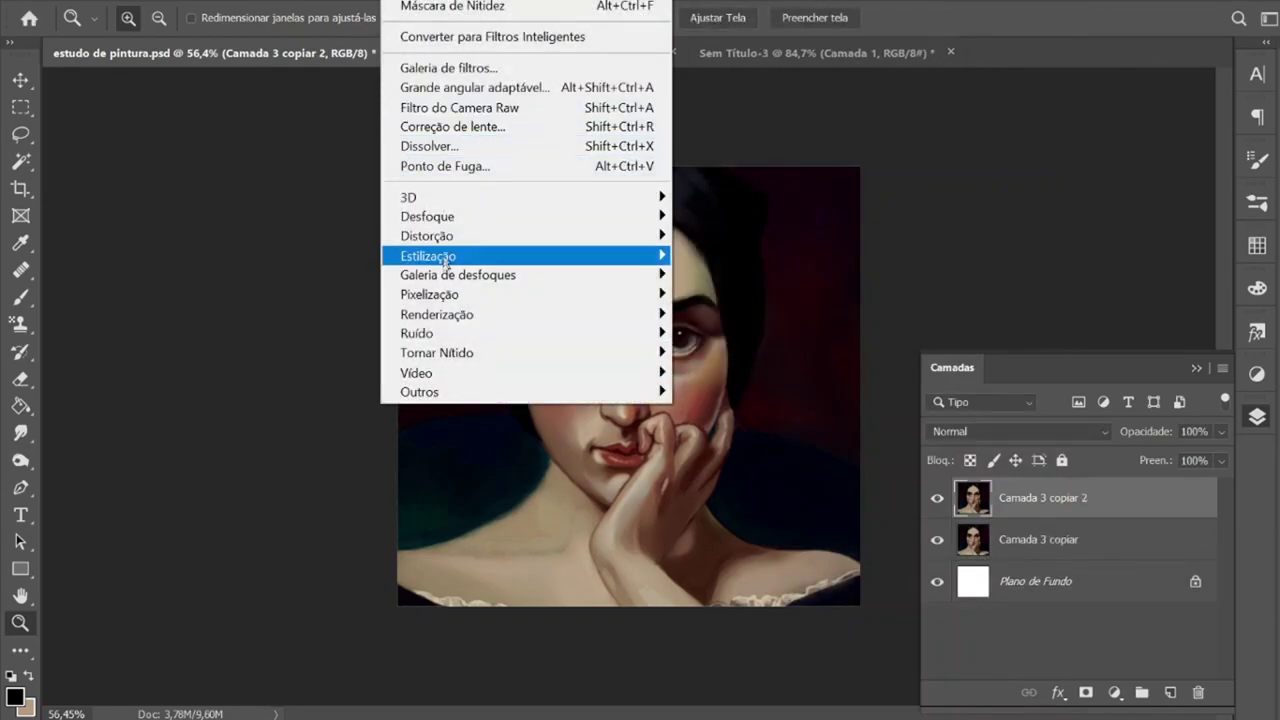
{"action": "mouse_move", "coordinate": [437, 353]}
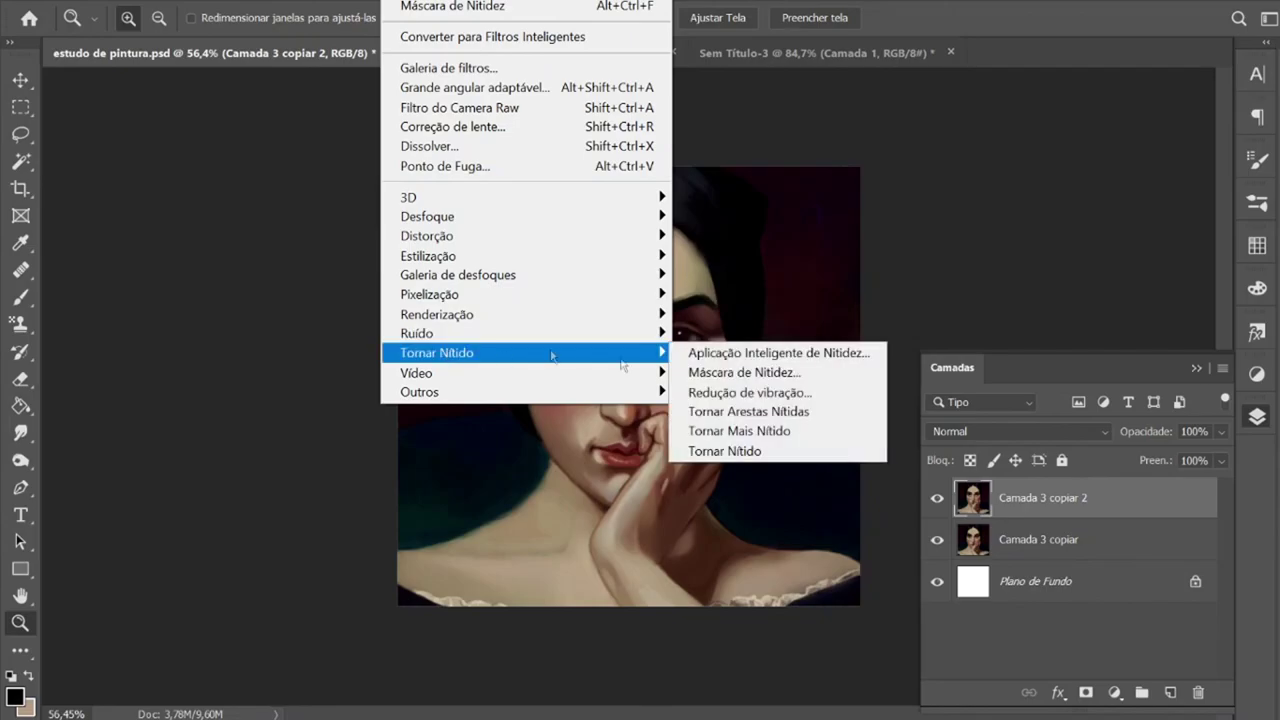
{"action": "left_click", "coordinate": [714, 372]}
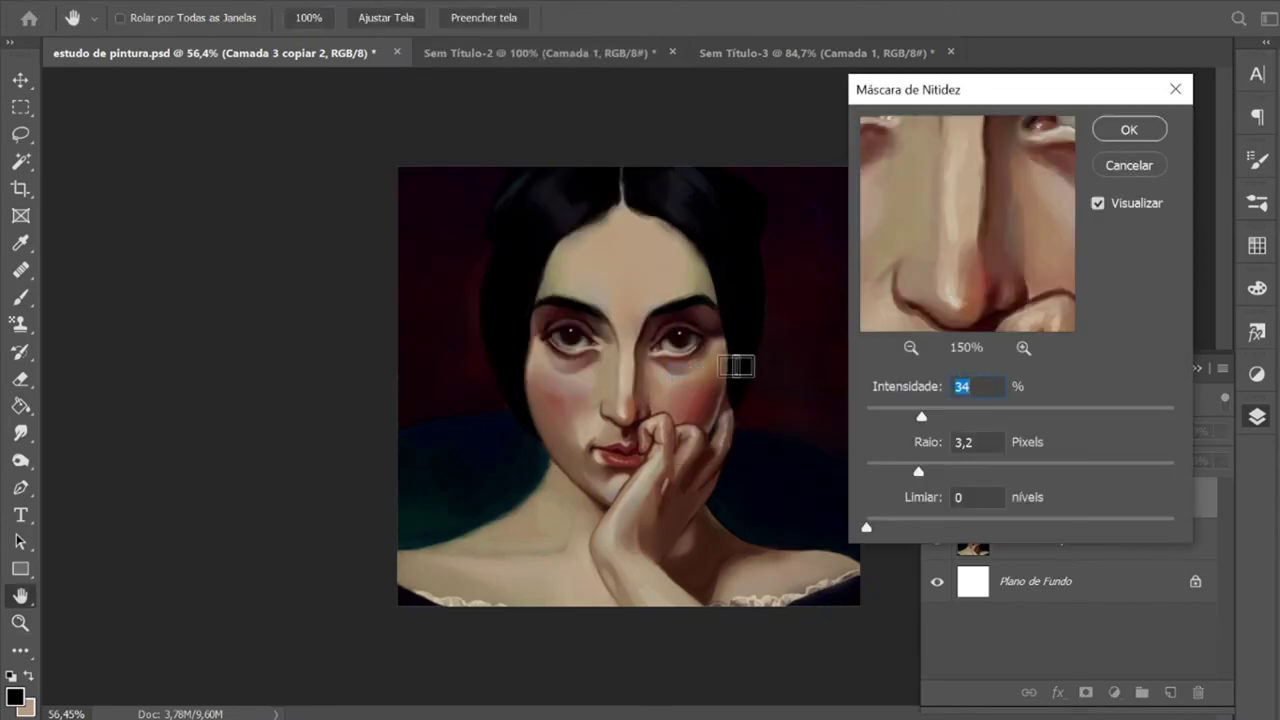
{"action": "left_click_drag", "start_coordinate": [945, 416], "coordinate": [934, 416]}
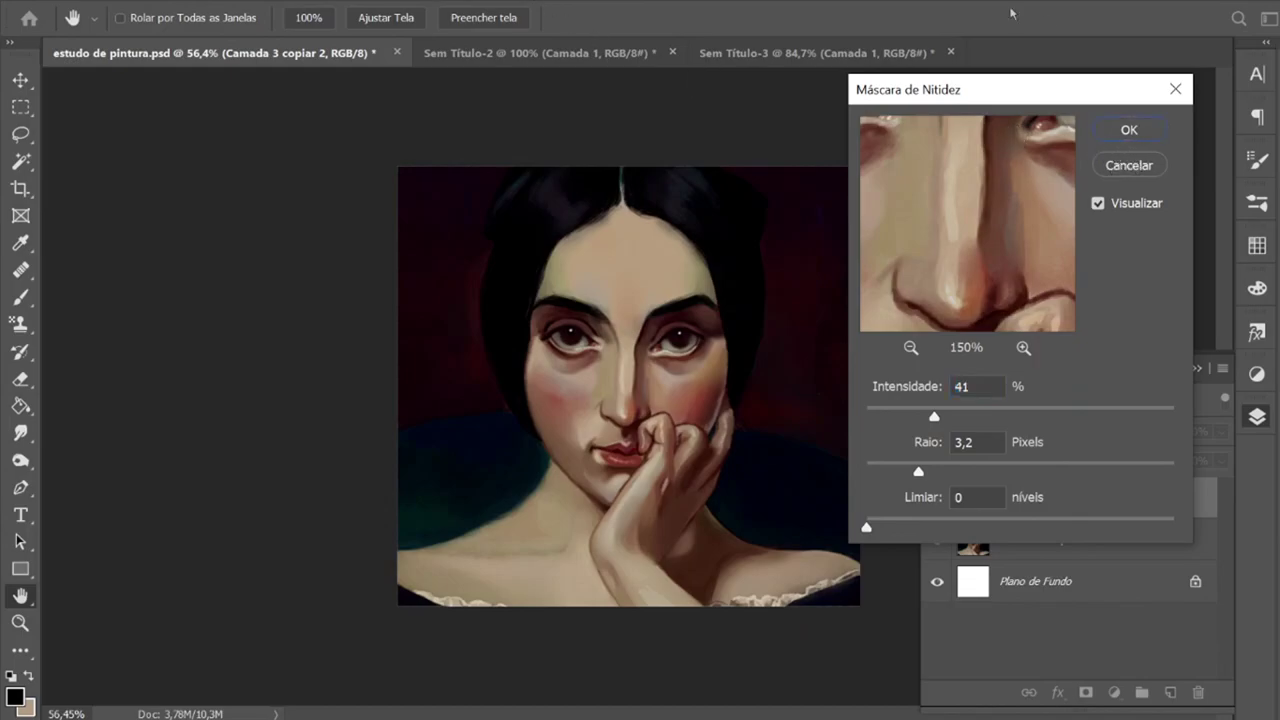
{"action": "left_click", "coordinate": [1108, 128]}
{"action": "left_click", "coordinate": [446, 2]}
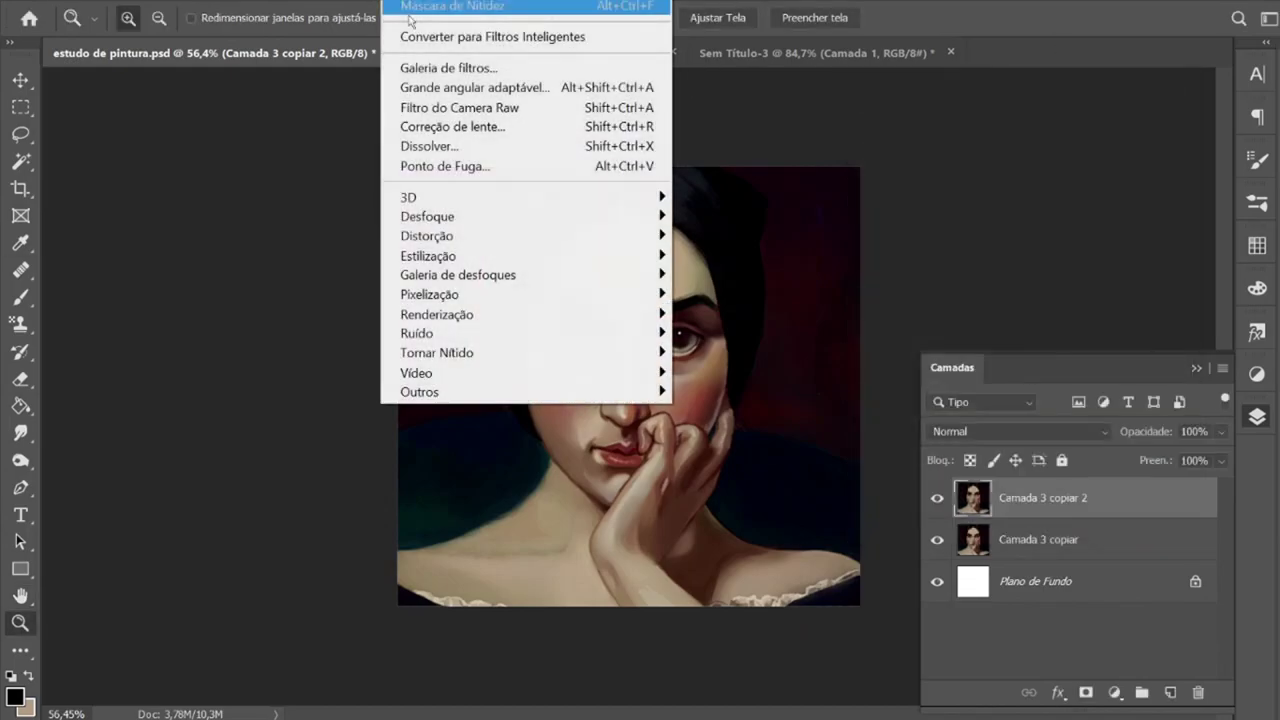
Step: Add 2,96% uniform monochromatic noise, then collapse Layers and zoom in on the face
{"action": "mouse_move", "coordinate": [520, 333]}
{"action": "left_click", "coordinate": [800, 339]}
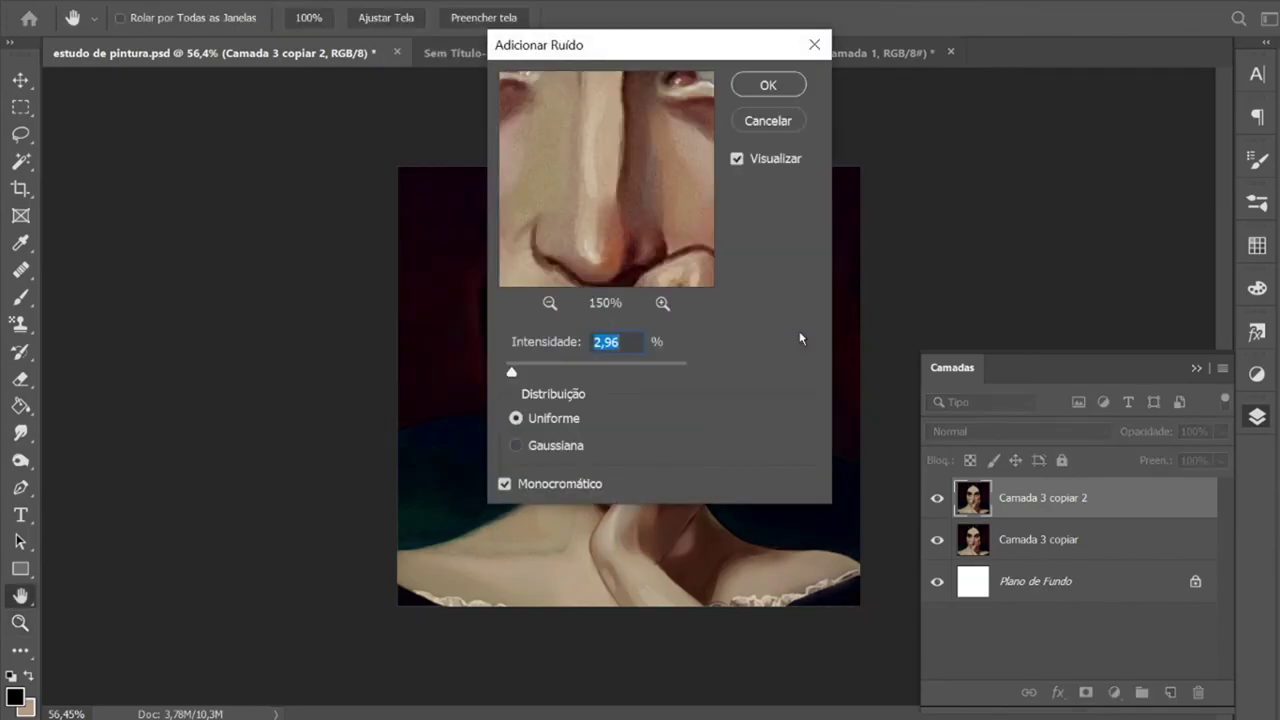
{"action": "left_click_drag", "start_coordinate": [720, 45], "coordinate": [1057, 97]}
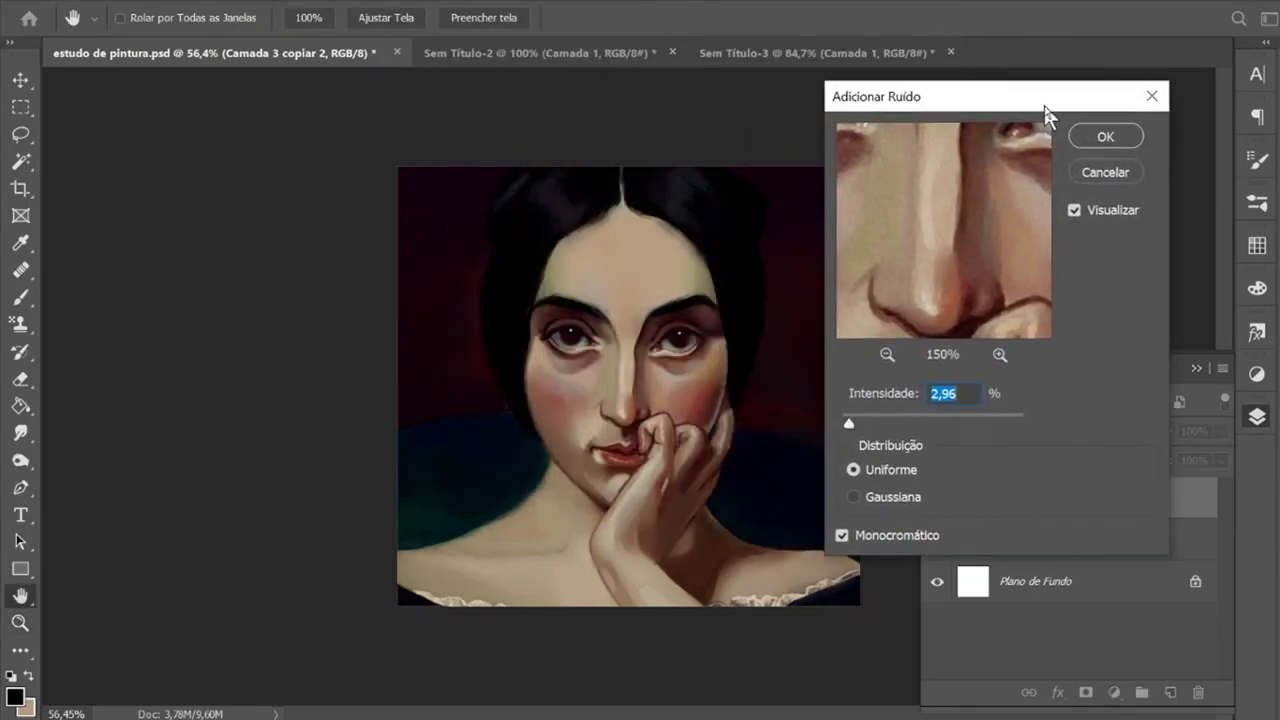
{"action": "left_click", "coordinate": [1105, 137]}
{"action": "key", "text": "z"}
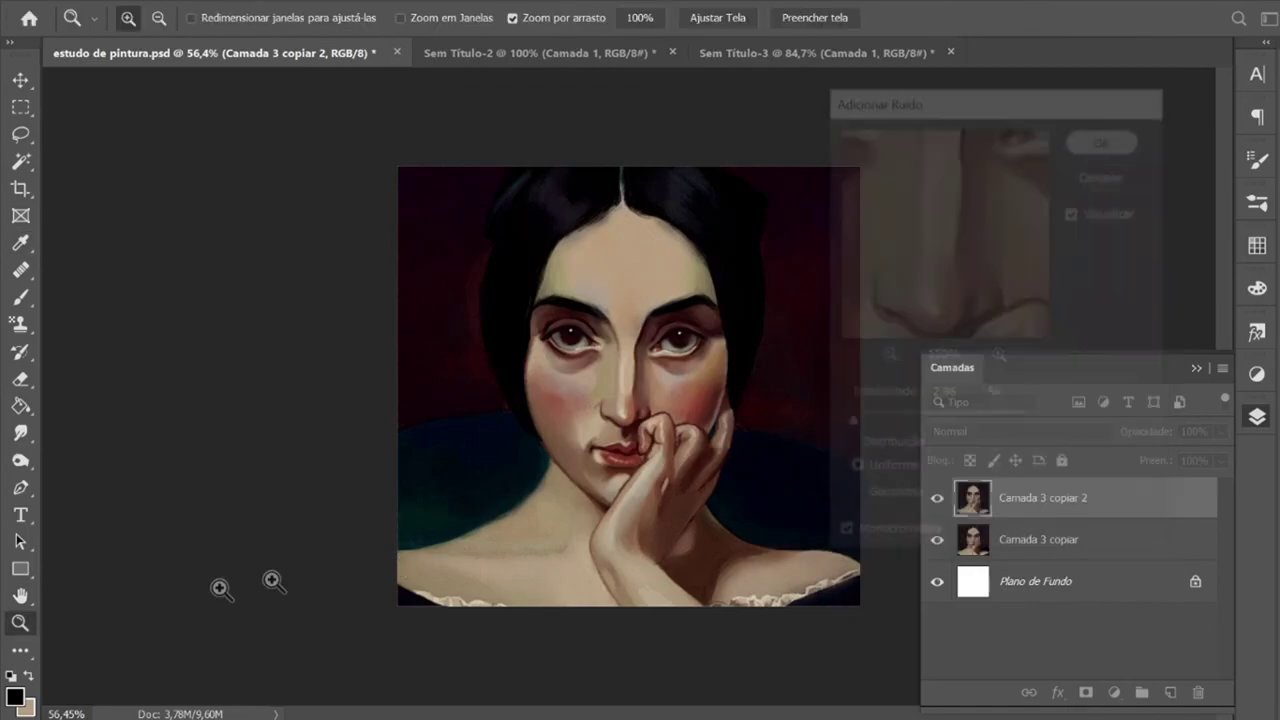
{"action": "mouse_move", "coordinate": [489, 434]}
{"action": "left_mouse_down"}
{"action": "mouse_move", "coordinate": [580, 420]}
{"action": "mouse_move", "coordinate": [507, 425]}
{"action": "left_mouse_up"}
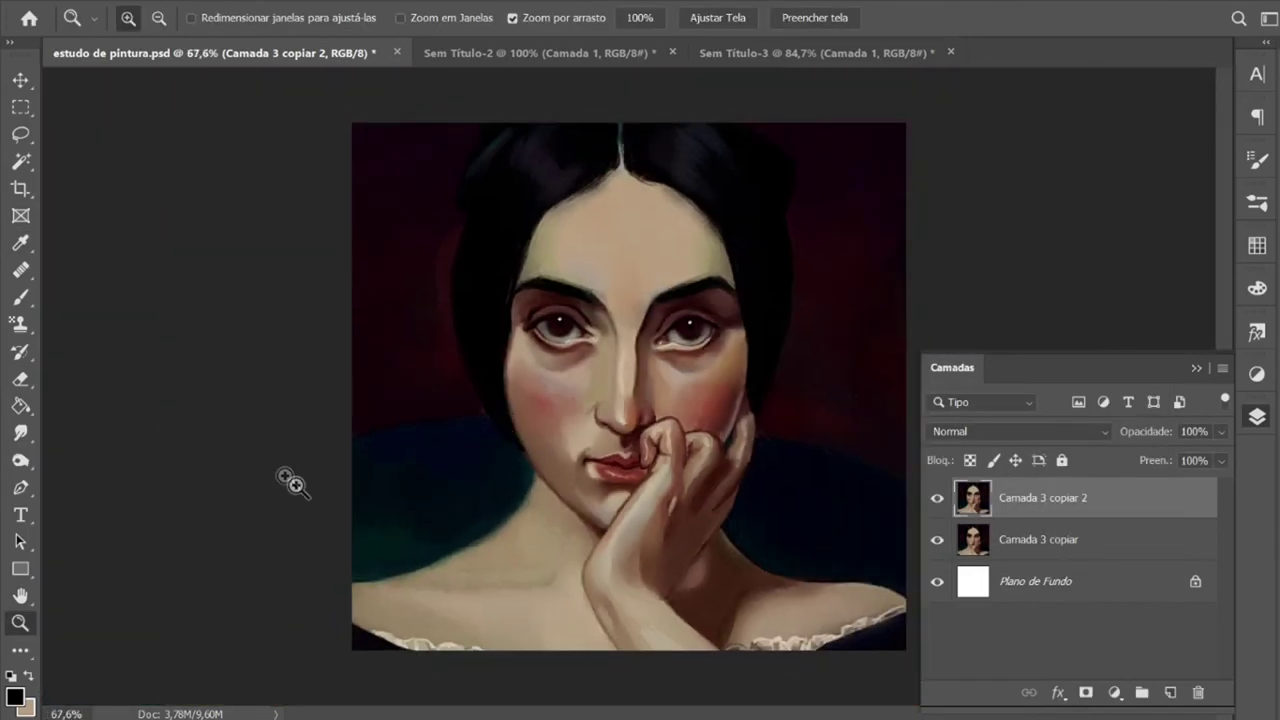
{"action": "left_click", "coordinate": [1200, 372]}
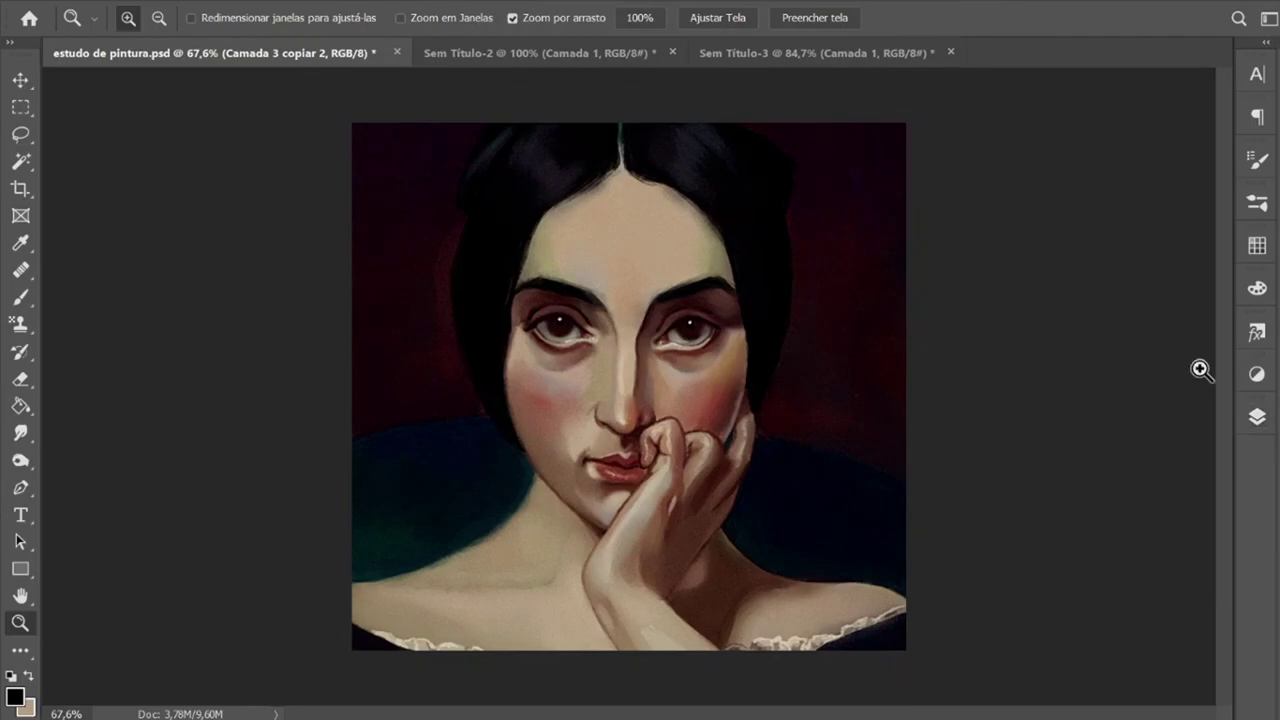
{"action": "left_click_drag", "start_coordinate": [1035, 388], "coordinate": [1050, 388]}
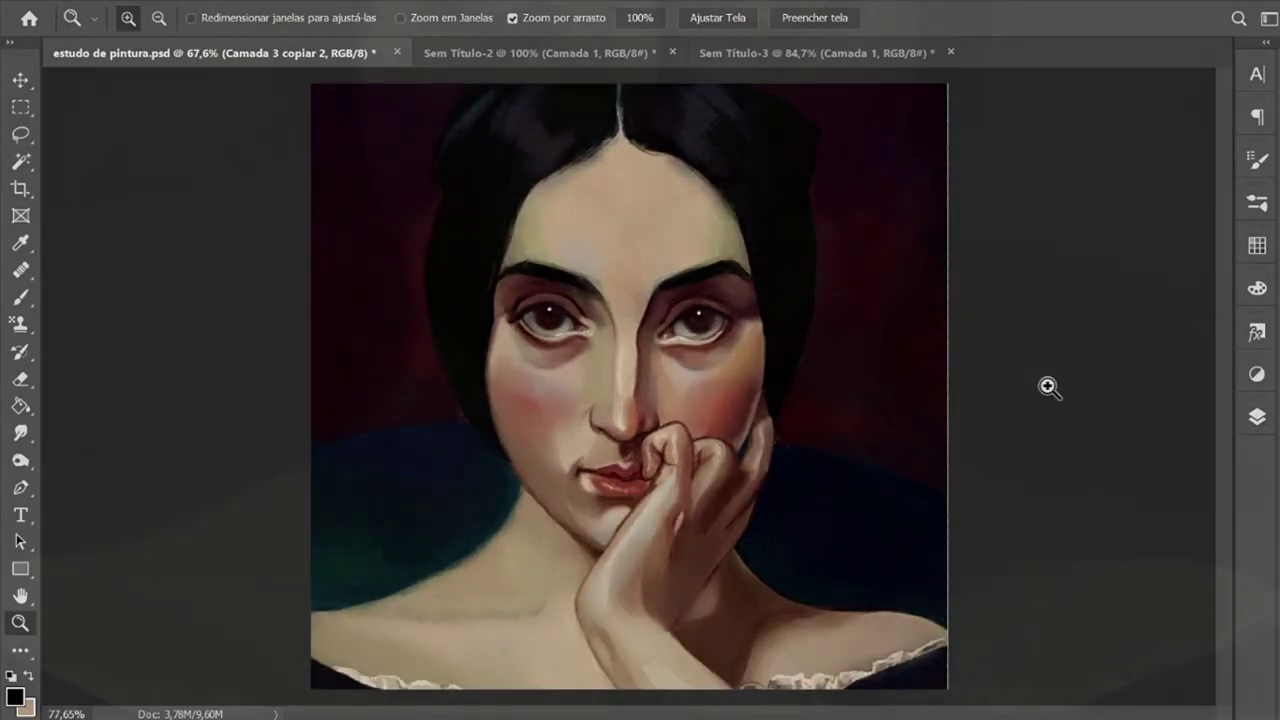